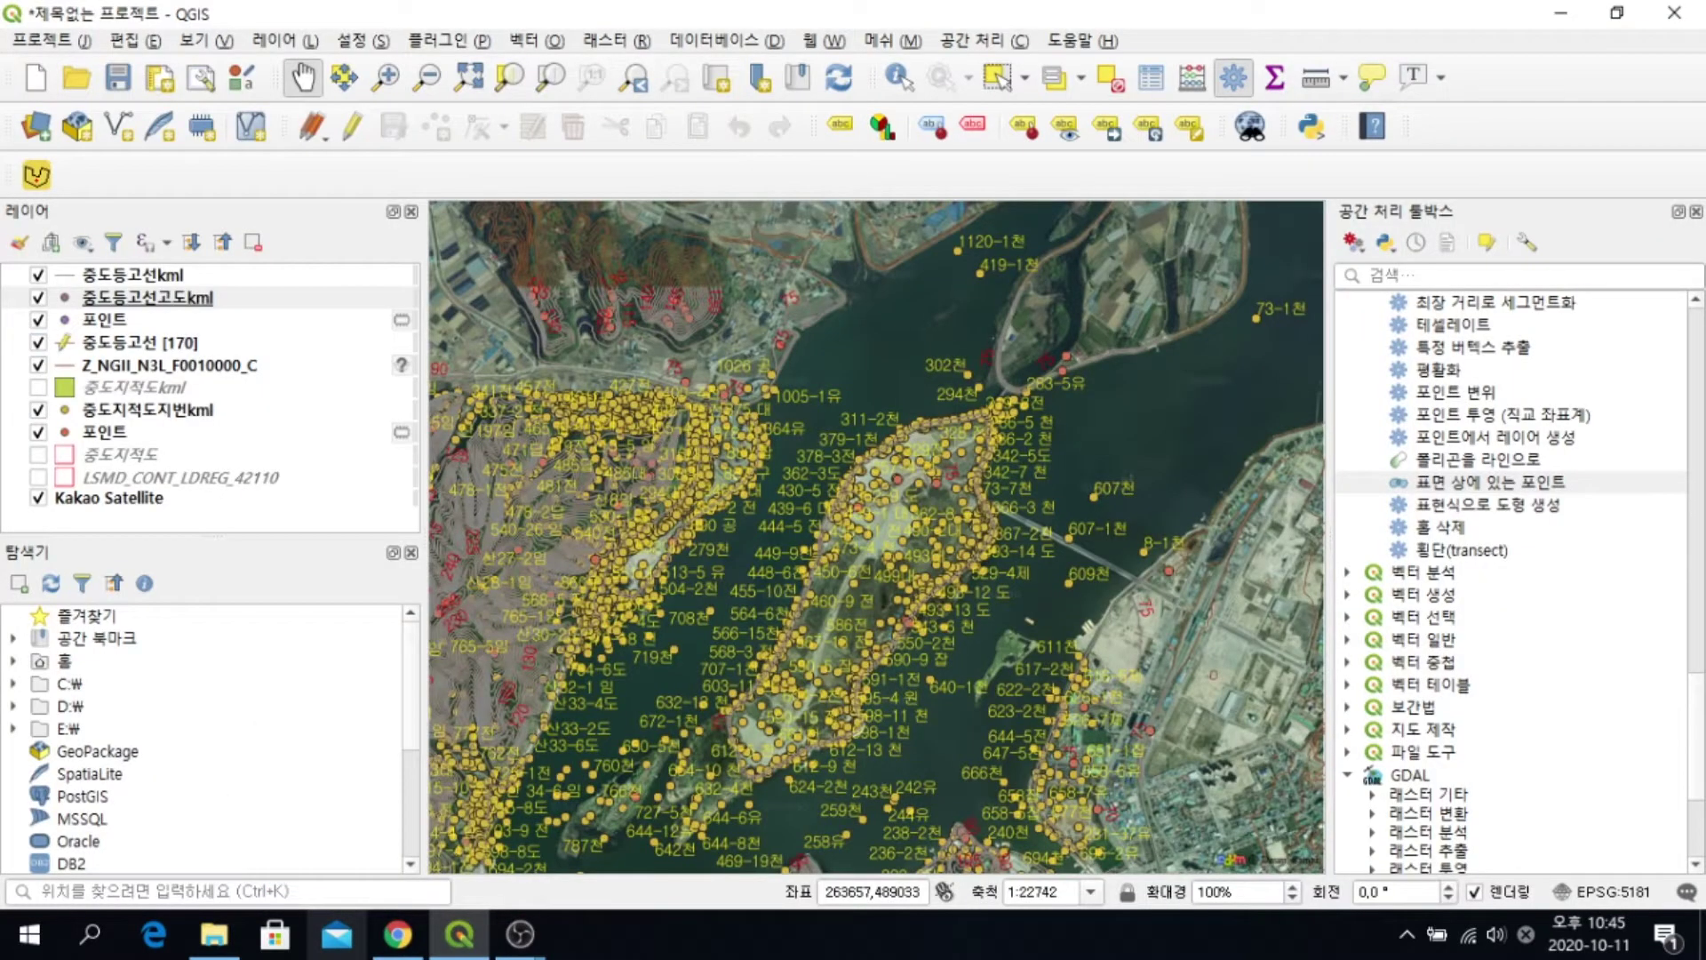
# Open 중도지적도kml.kml from folder 29 in Google Earth Pro
pyautogui.moveTo(214, 933)
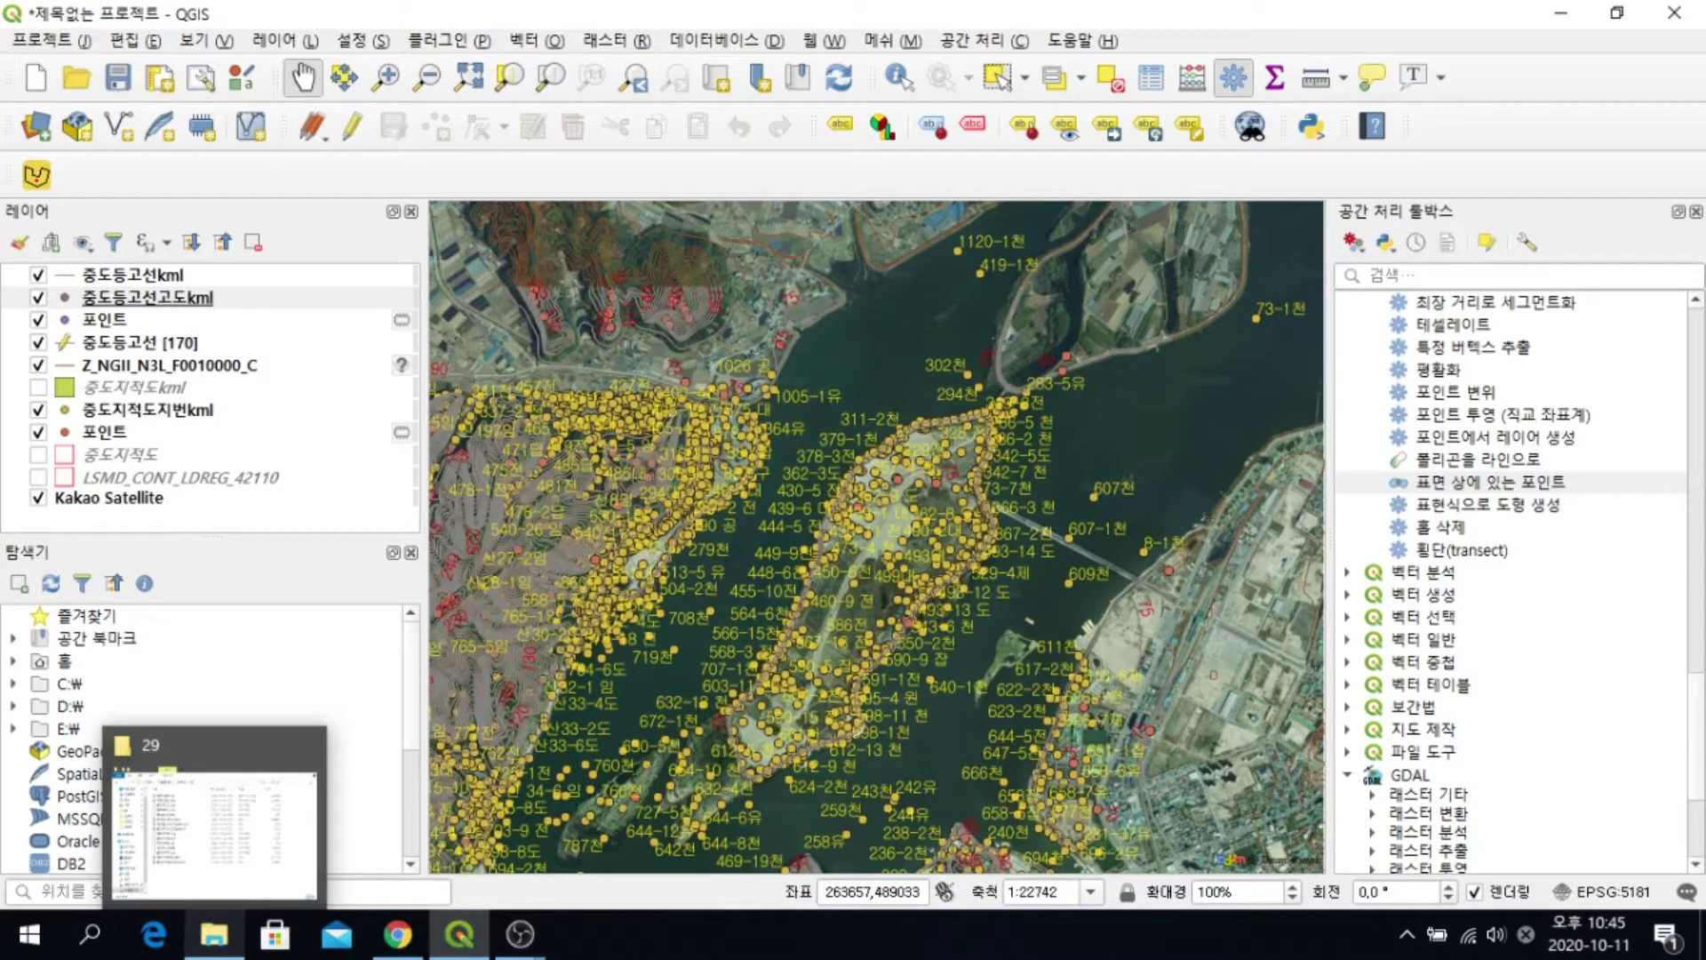
pyautogui.click(214, 831)
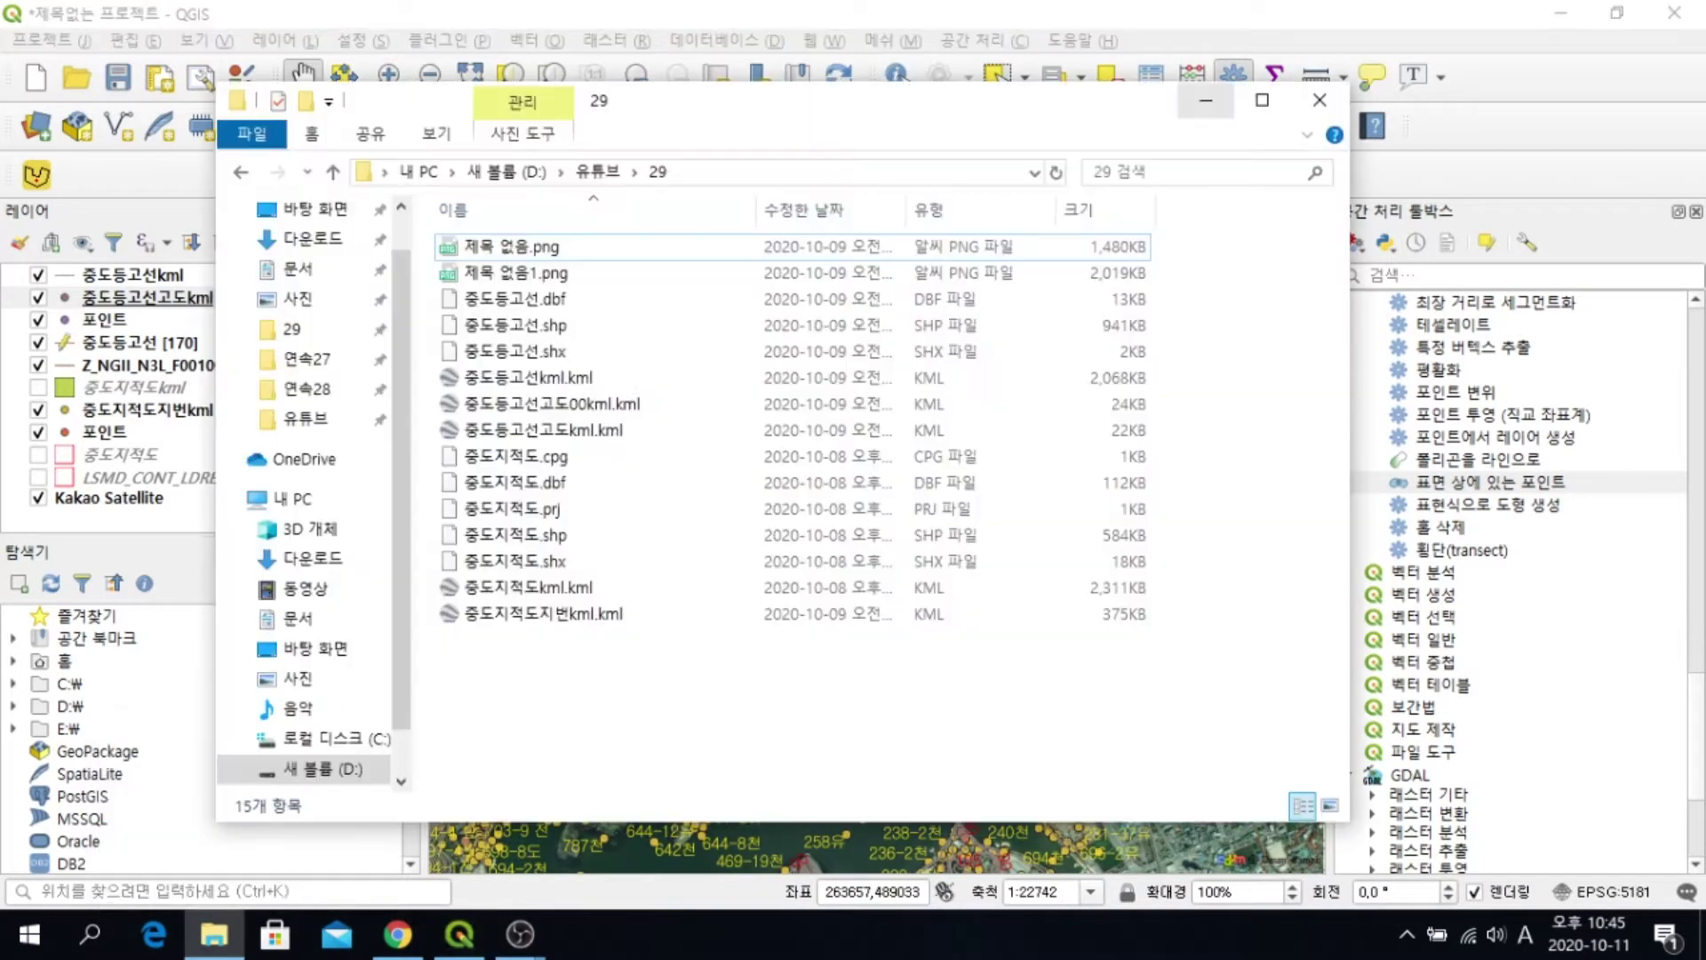
pyautogui.hotkey('alt', 'Tab')
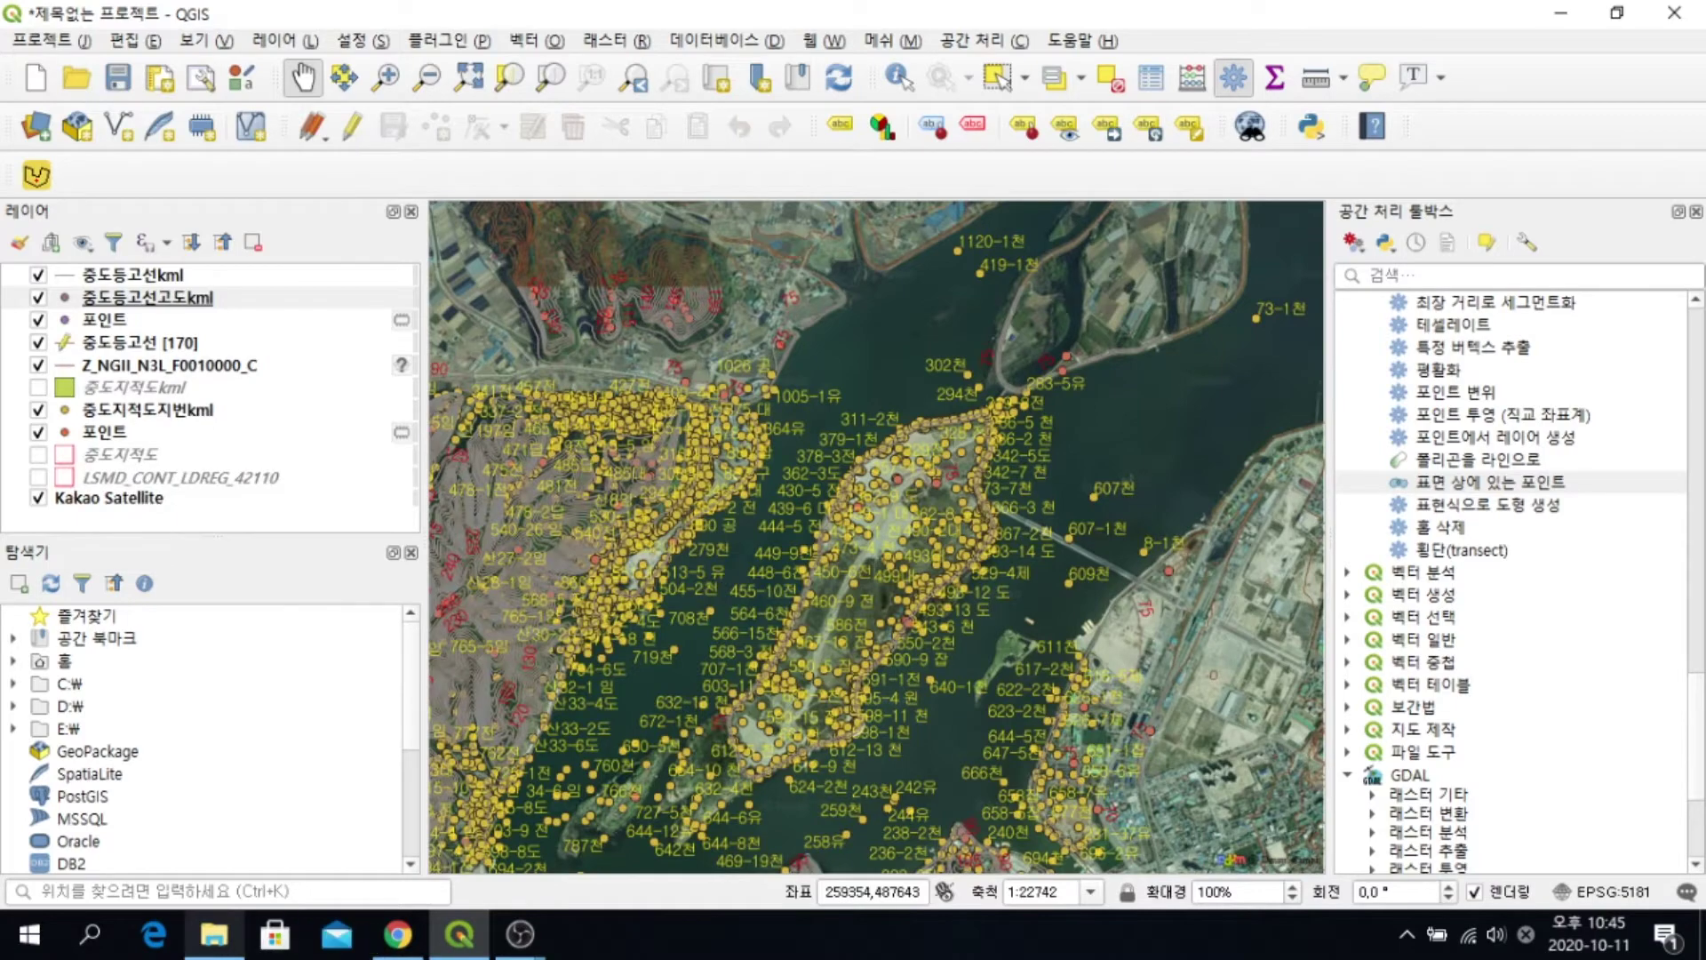
pyautogui.click(214, 933)
pyautogui.click(543, 614)
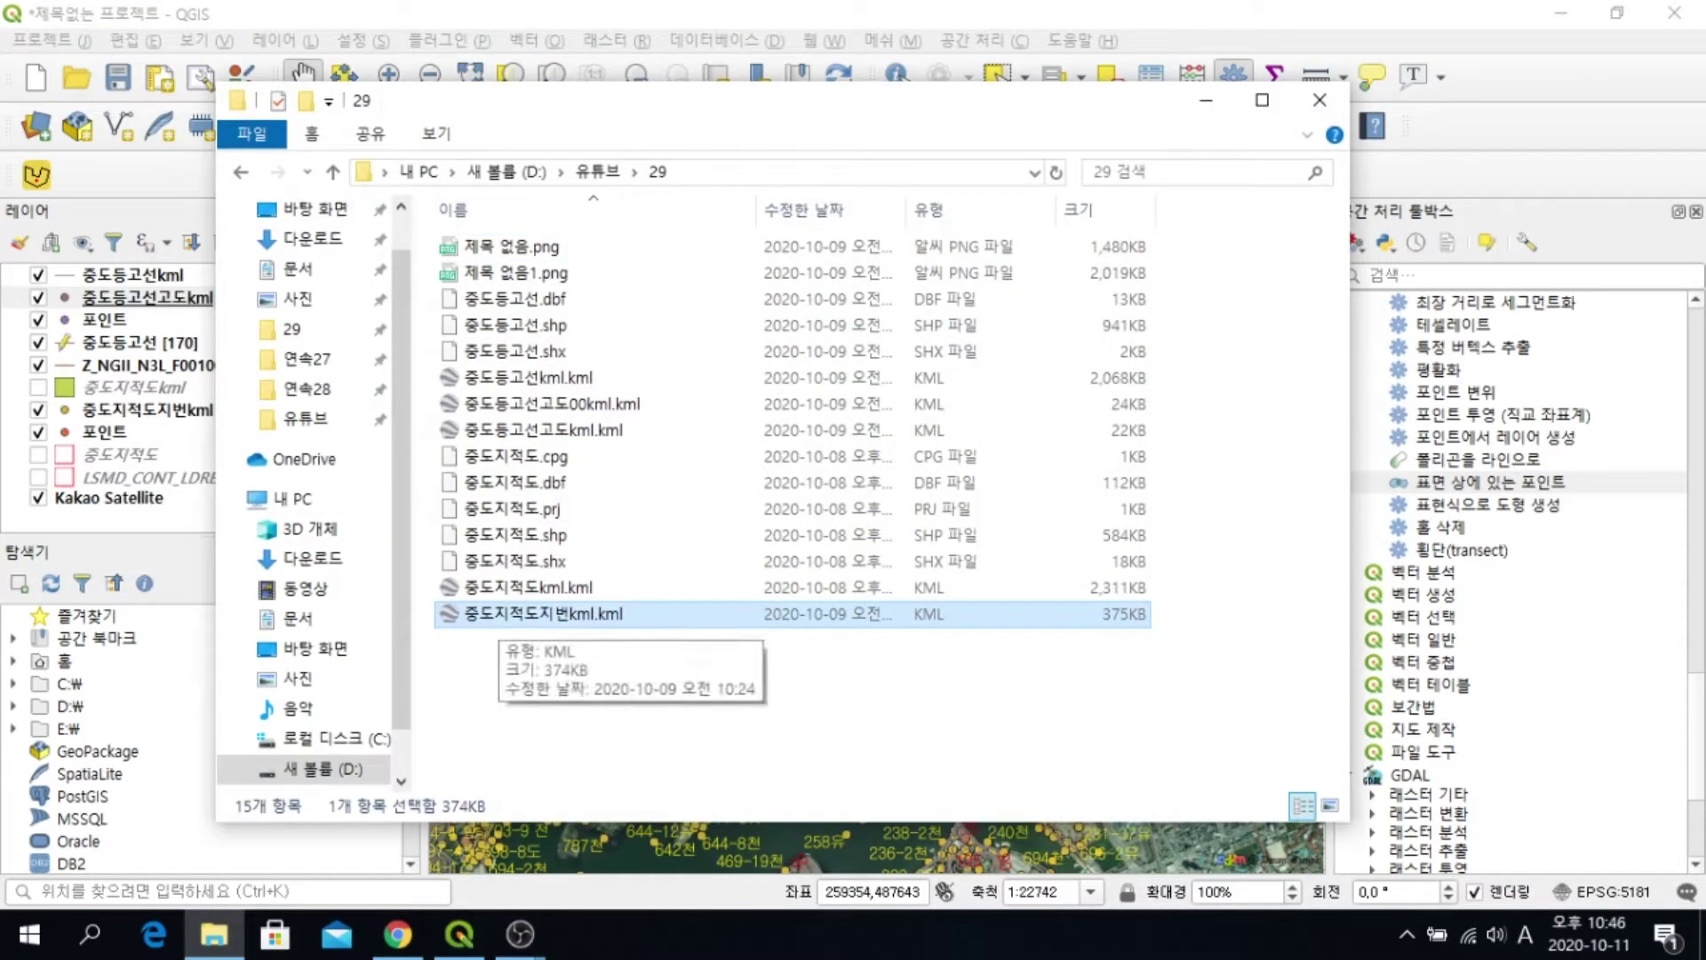
pyautogui.click(528, 588)
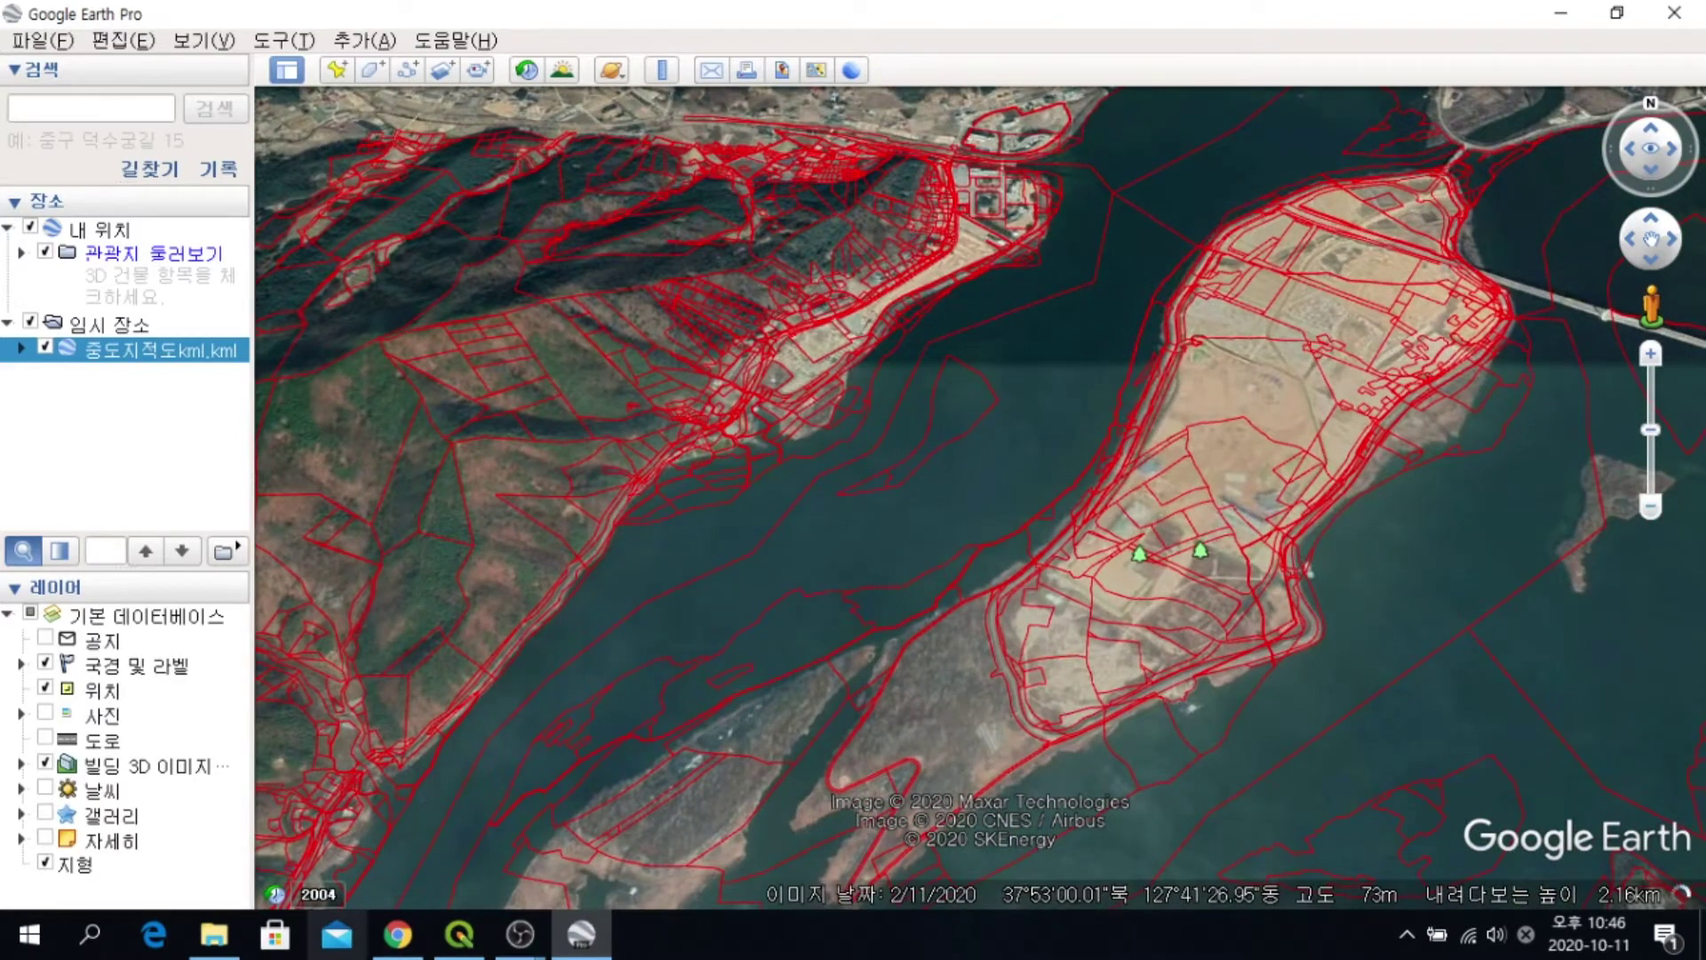
# Load 중도지적도지번kml.kml from folder 29 into Google Earth Pro as well
pyautogui.click(214, 933)
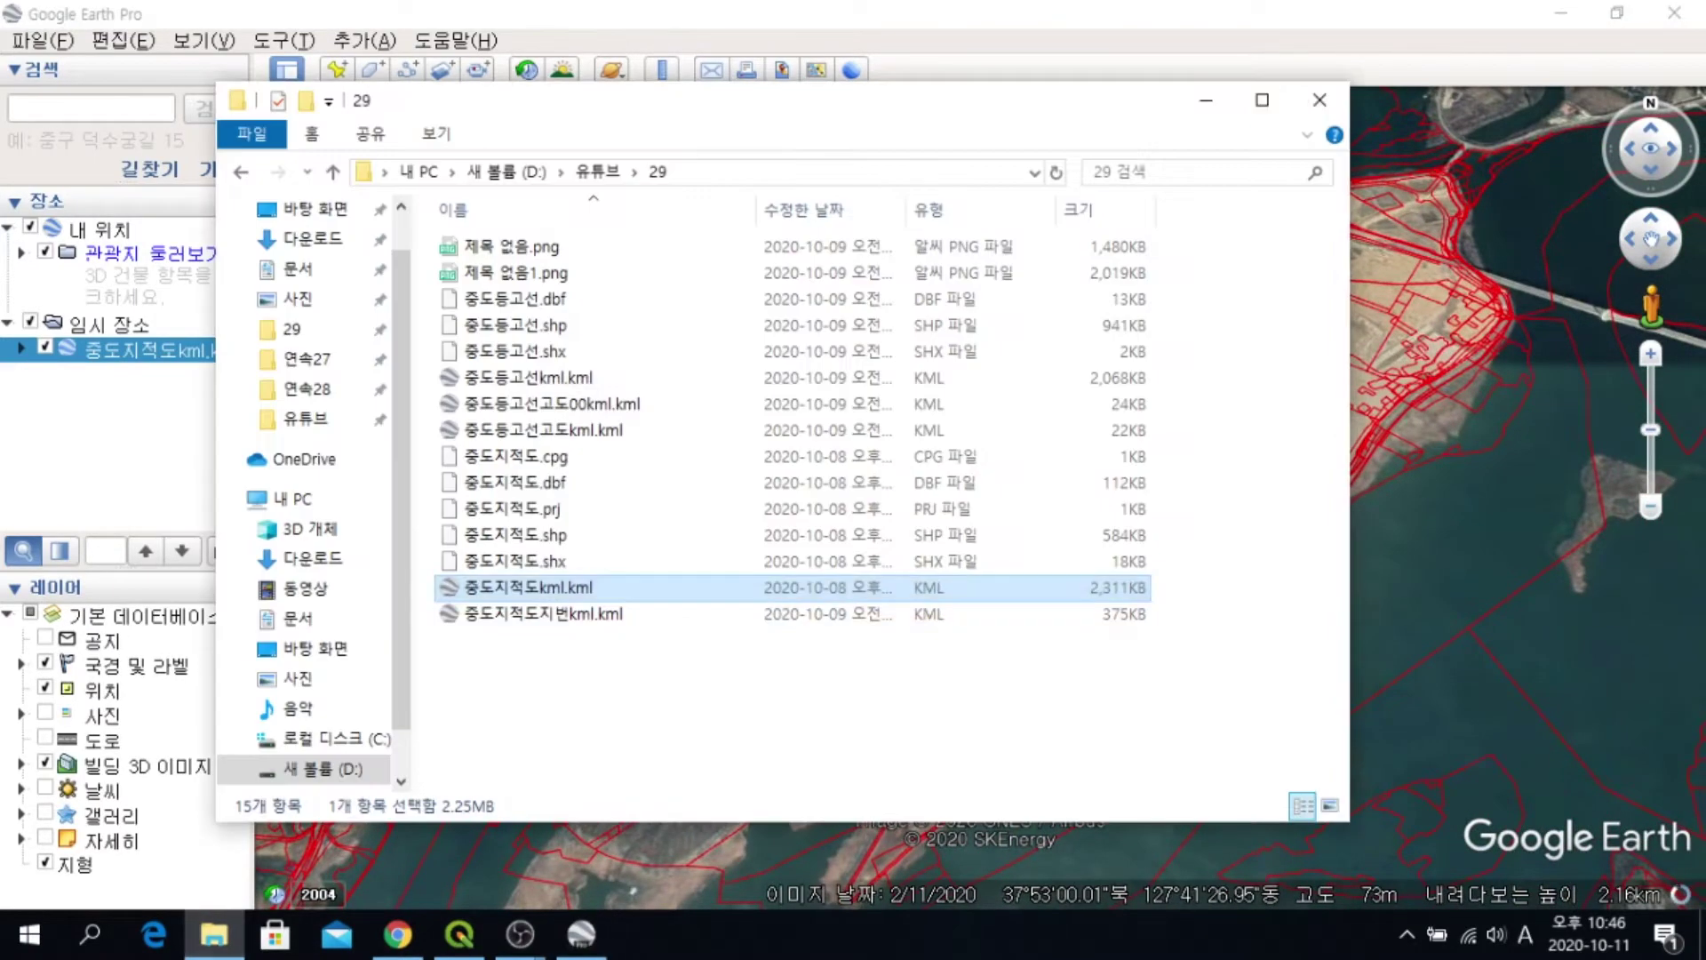
pyautogui.press('Down')
pyautogui.press('Return')
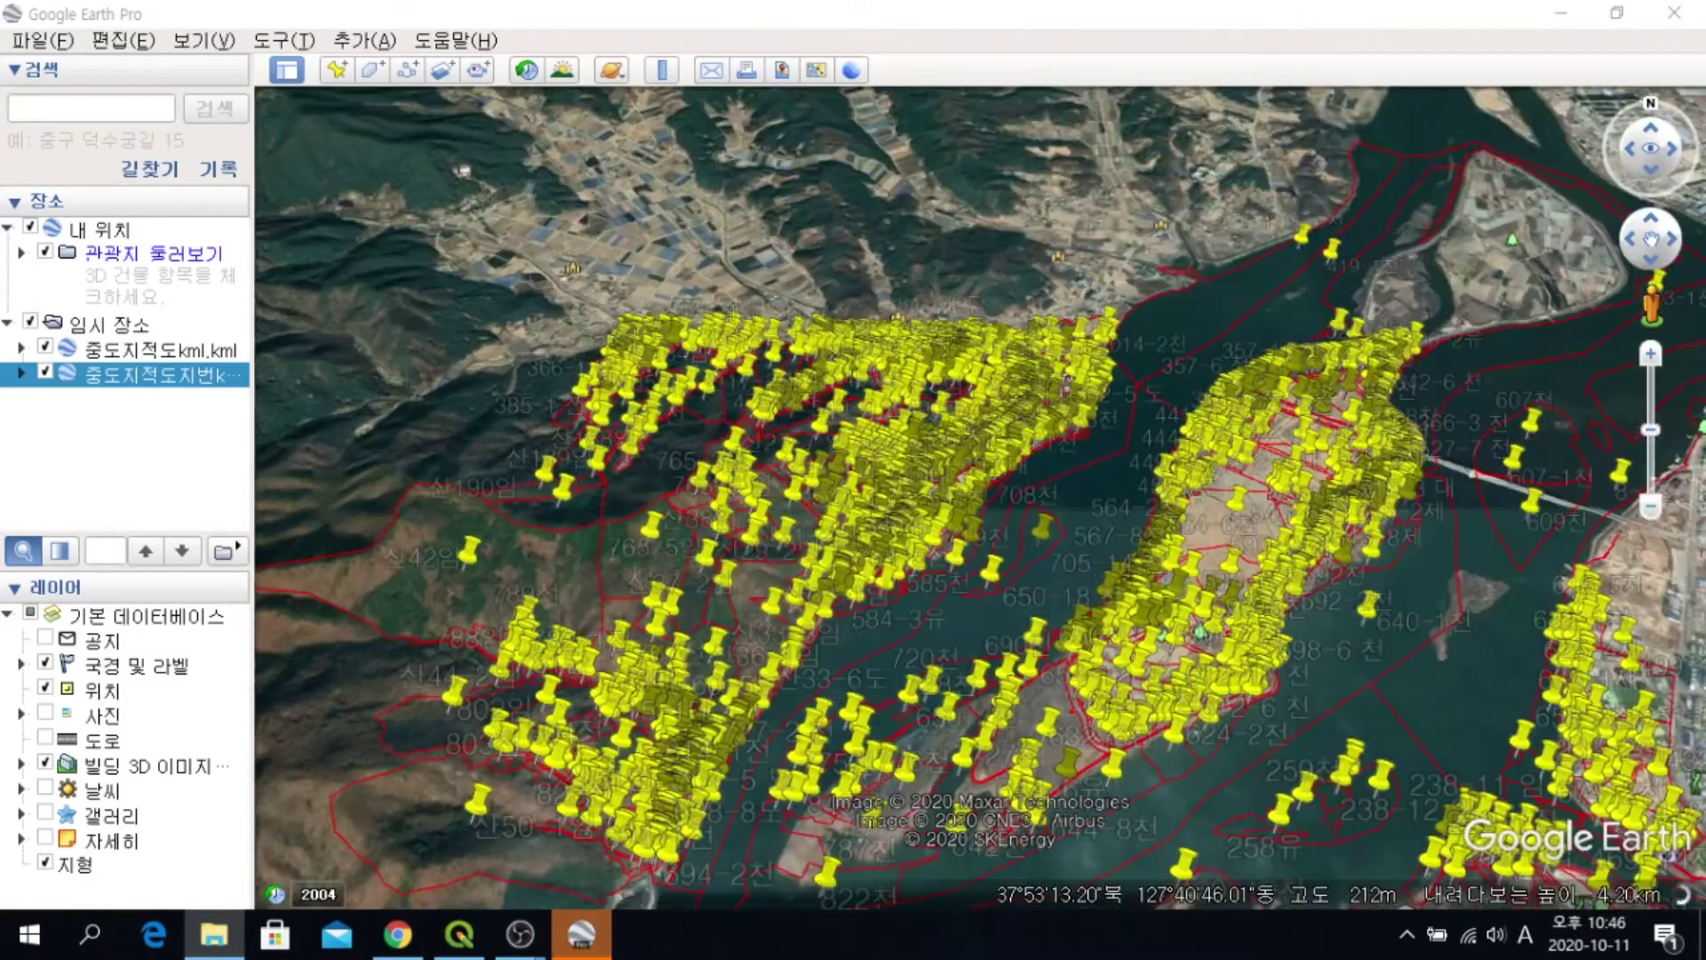
pyautogui.scroll(2, 667, 485)
pyautogui.scroll(3, 891, 472)
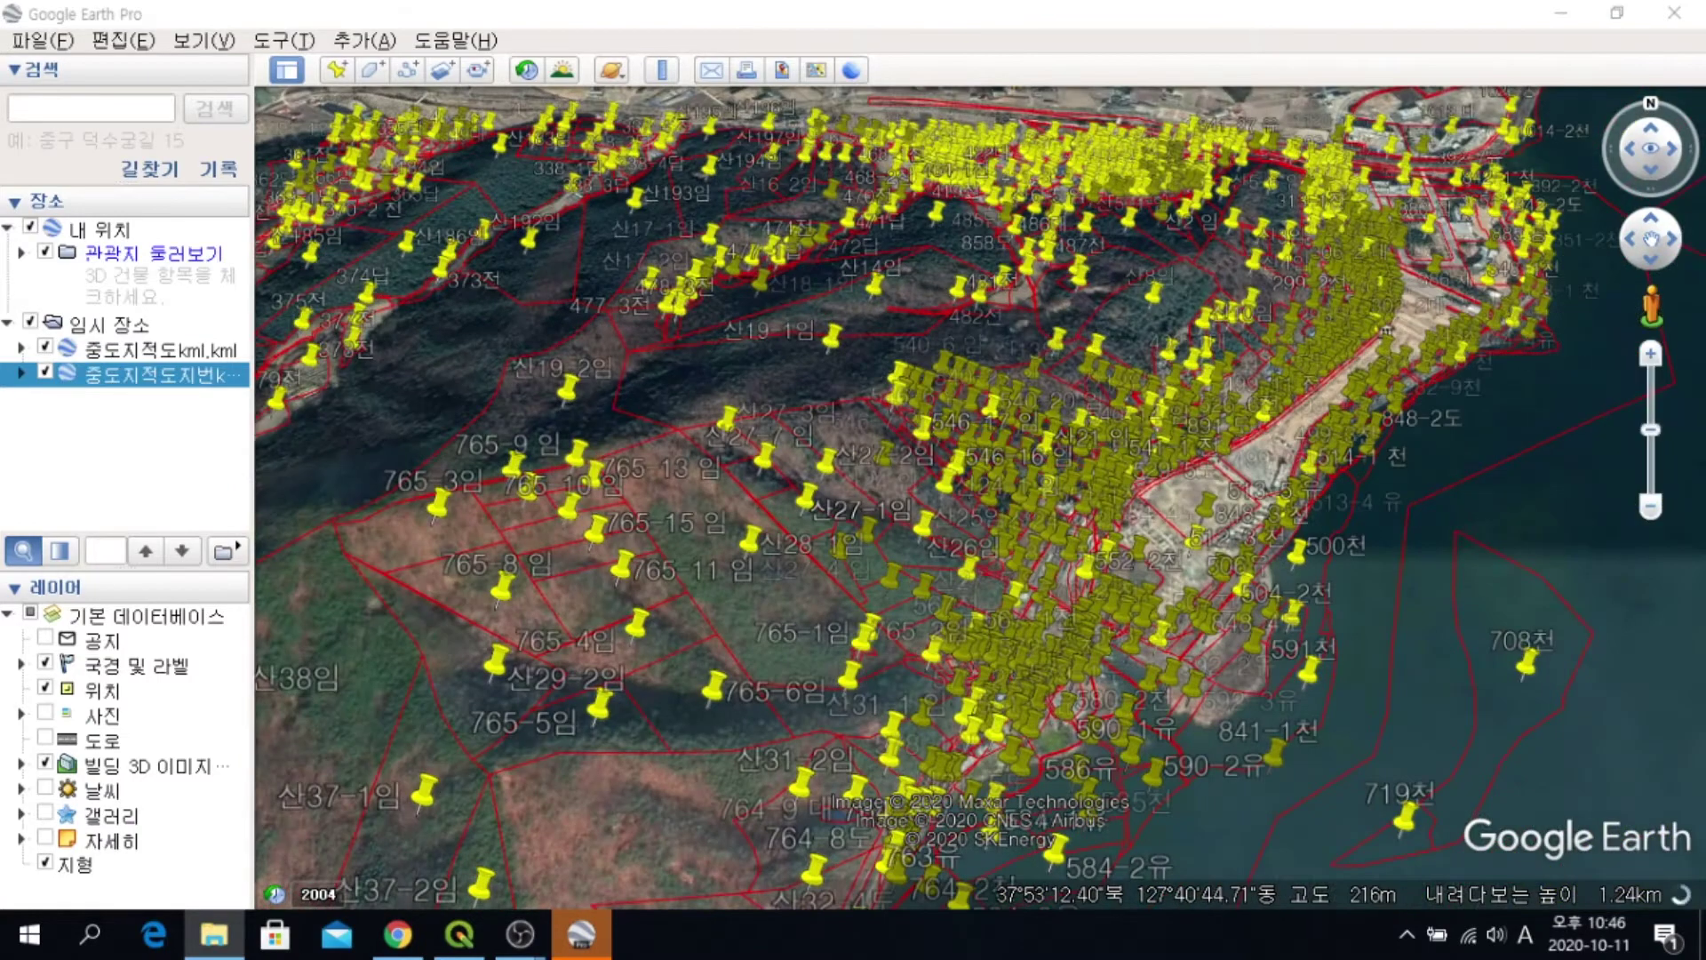
# Apply a shared style to the 중도지적도지번kml.kml folder and set its icon color to yellow (#ffff00)
pyautogui.rightClick(209, 375)
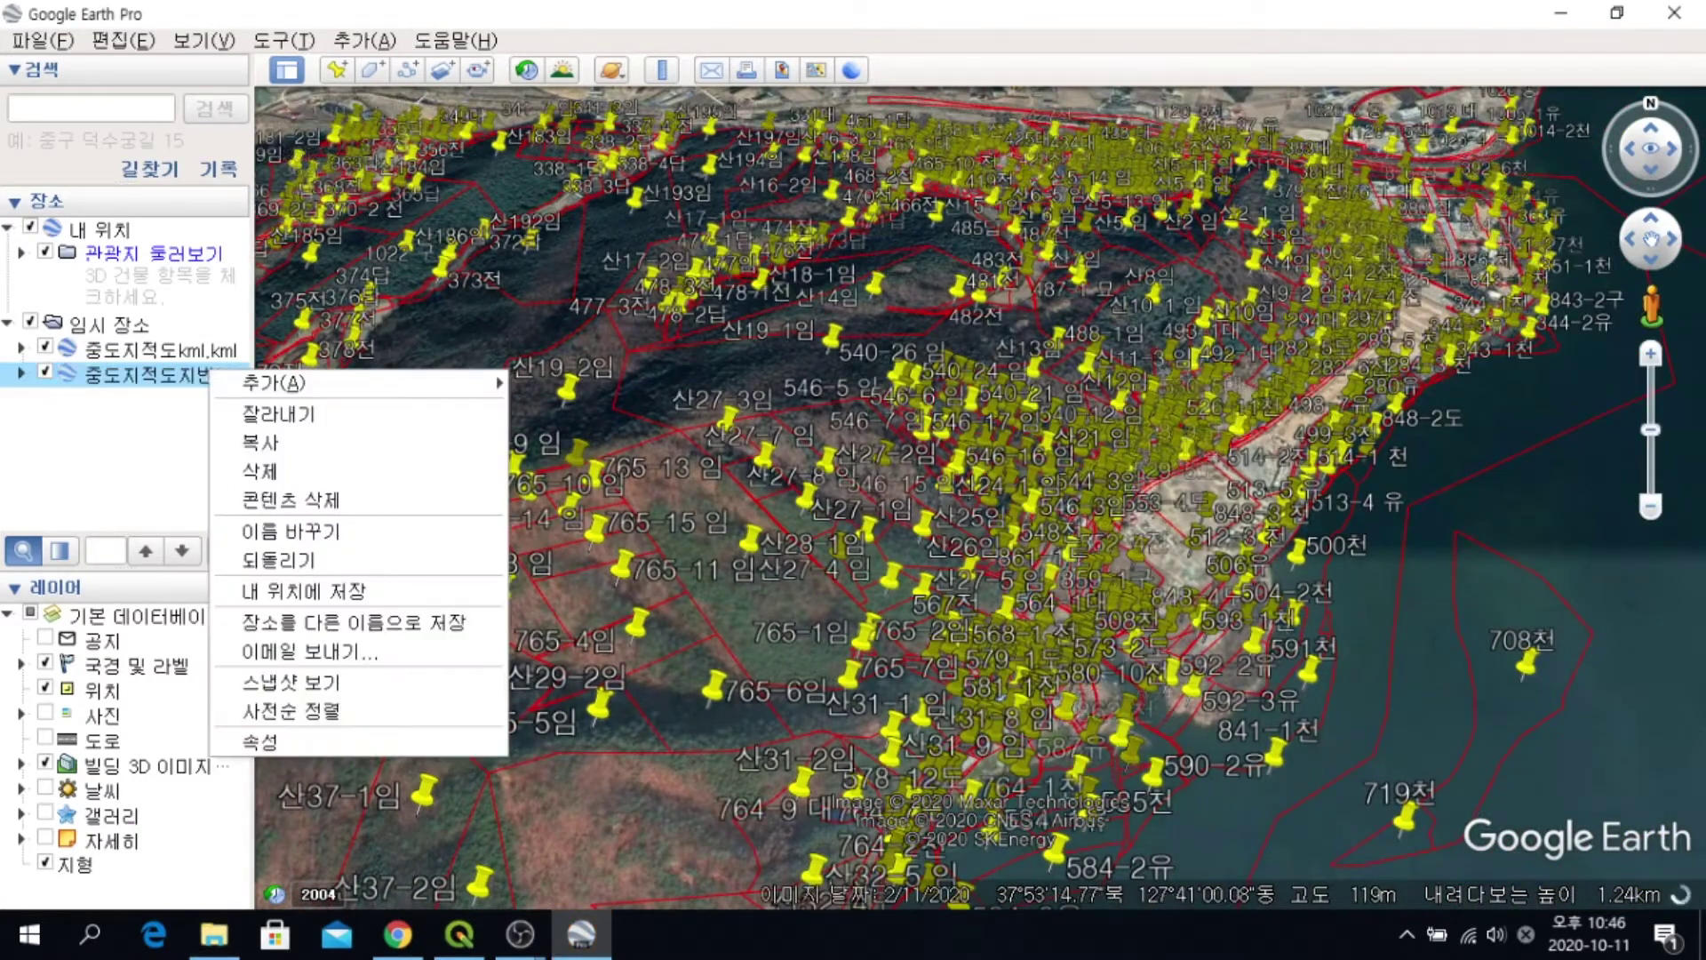
pyautogui.click(267, 742)
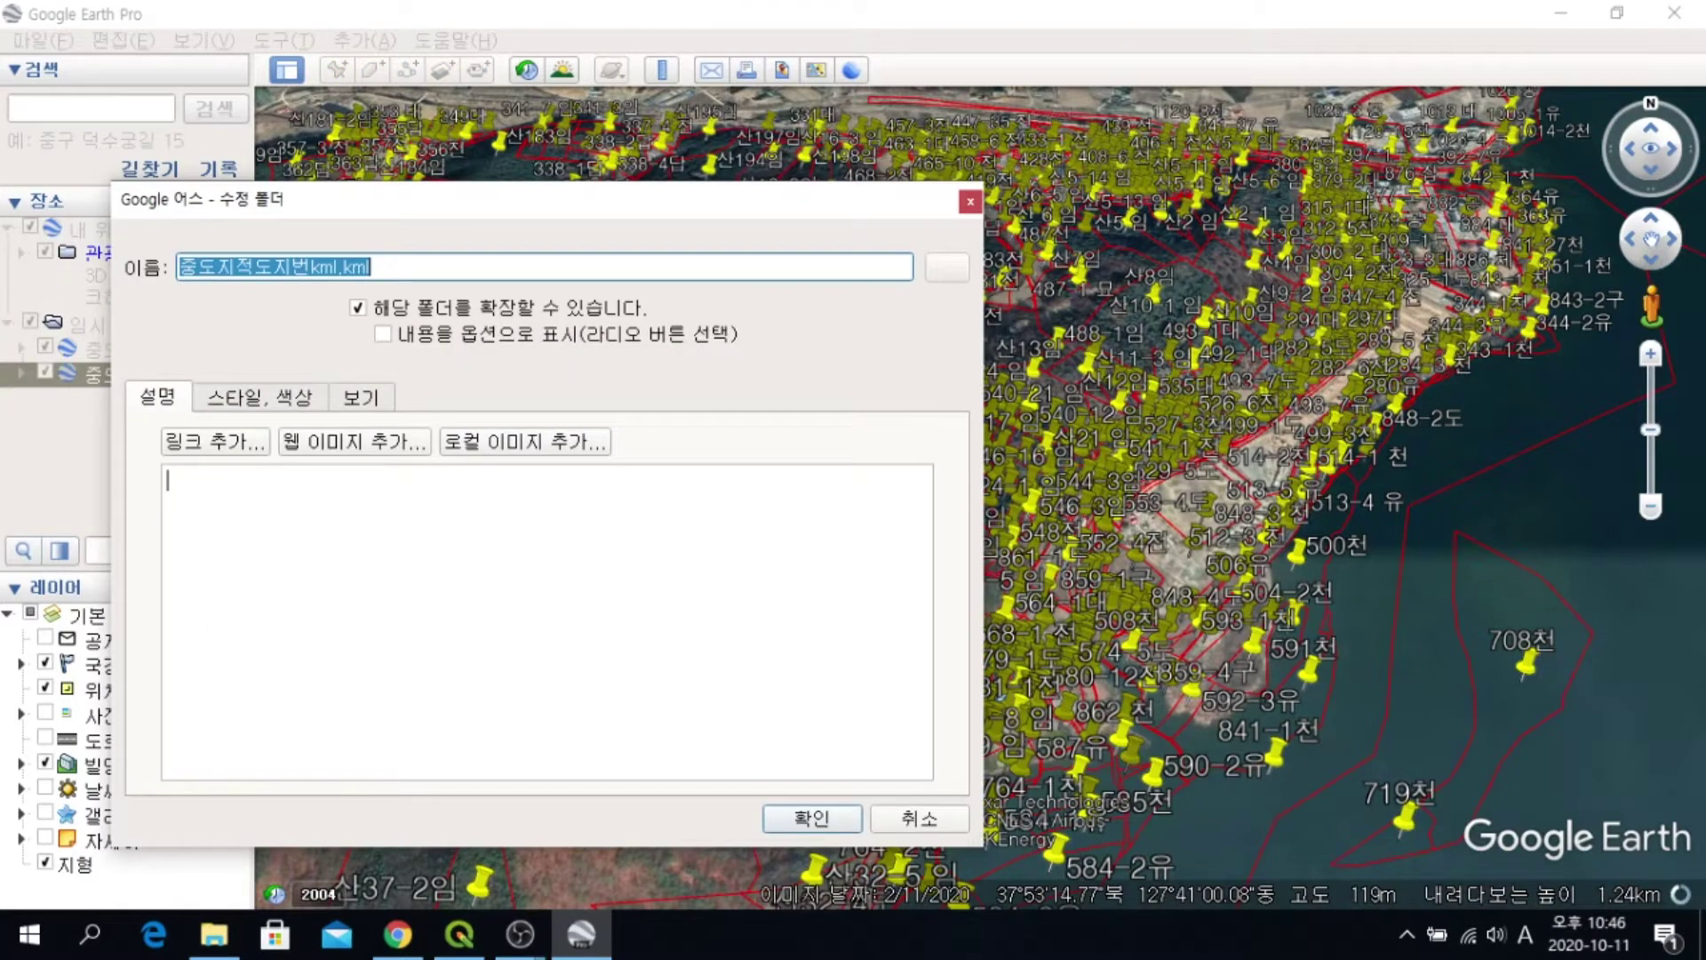
pyautogui.click(259, 397)
pyautogui.moveTo(464, 202); pyautogui.dragTo(960, 213)
pyautogui.click(1375, 703)
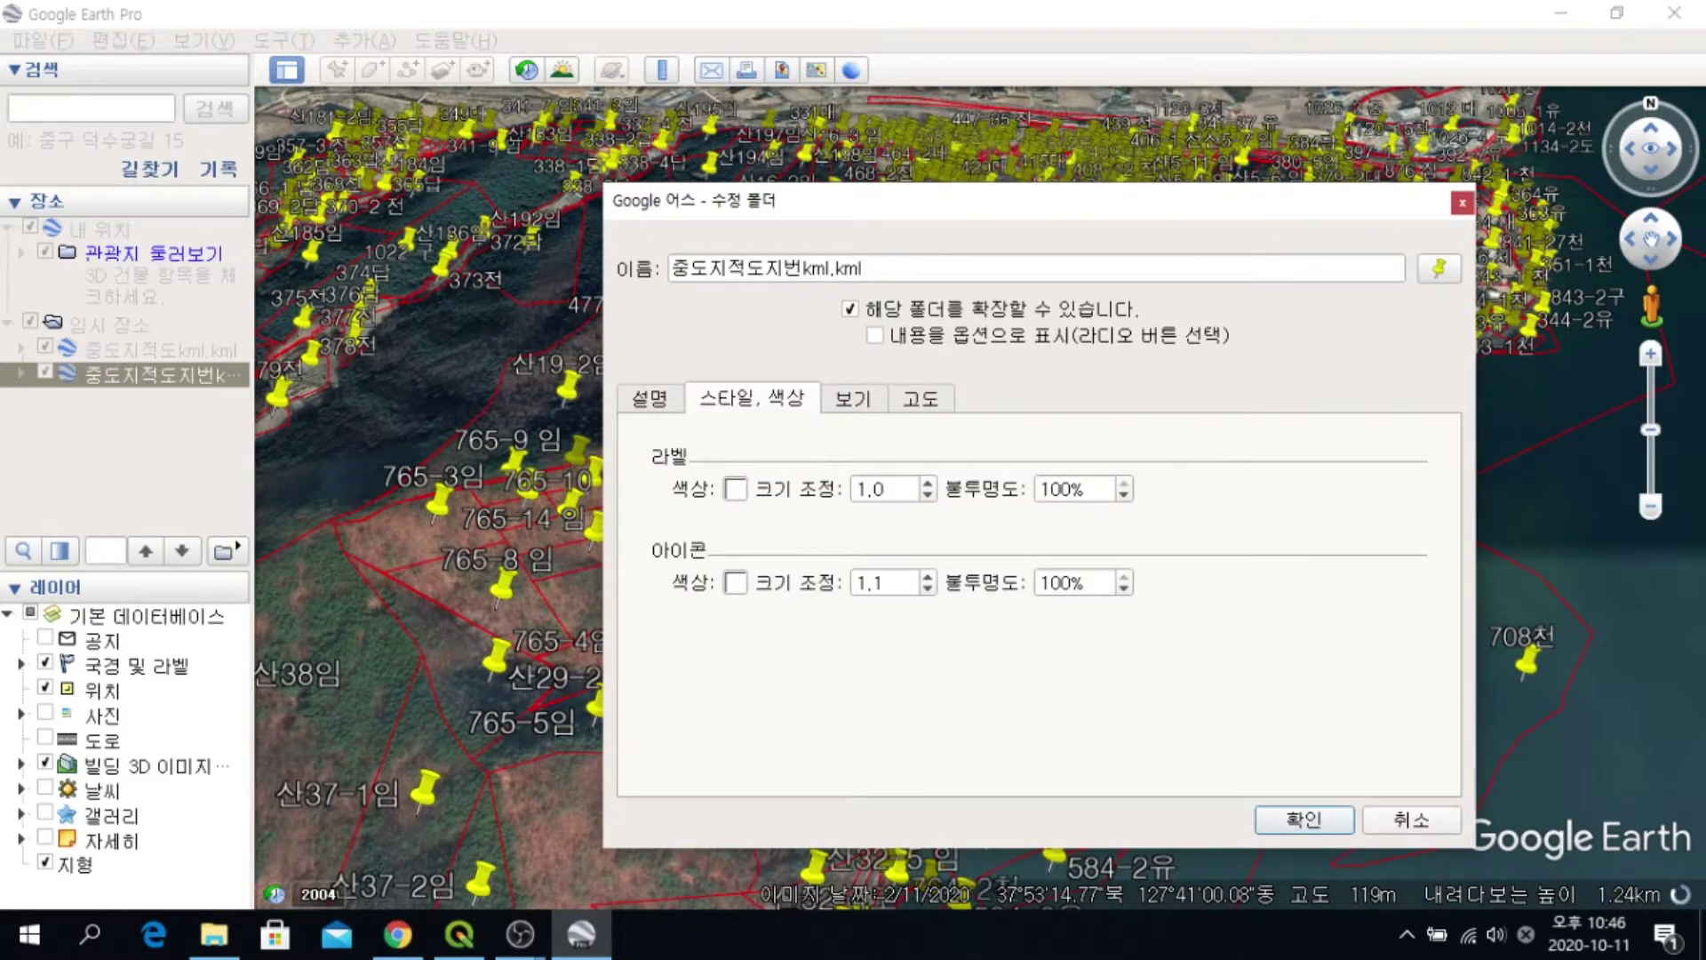
pyautogui.click(736, 582)
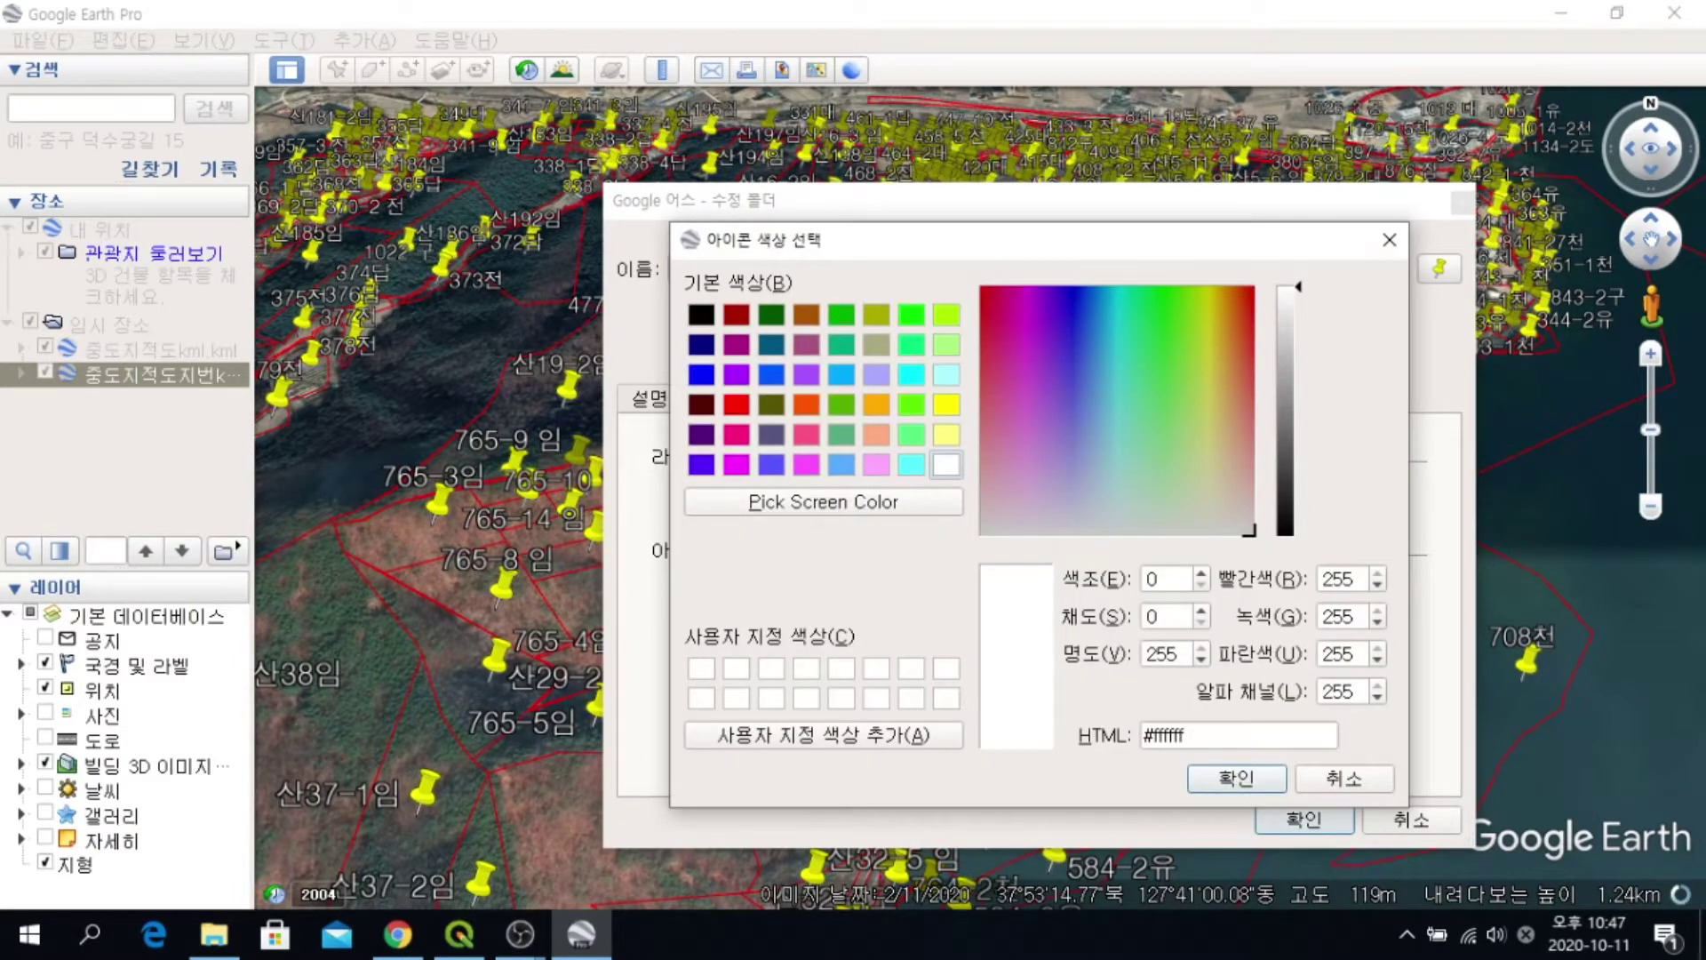
pyautogui.click(945, 405)
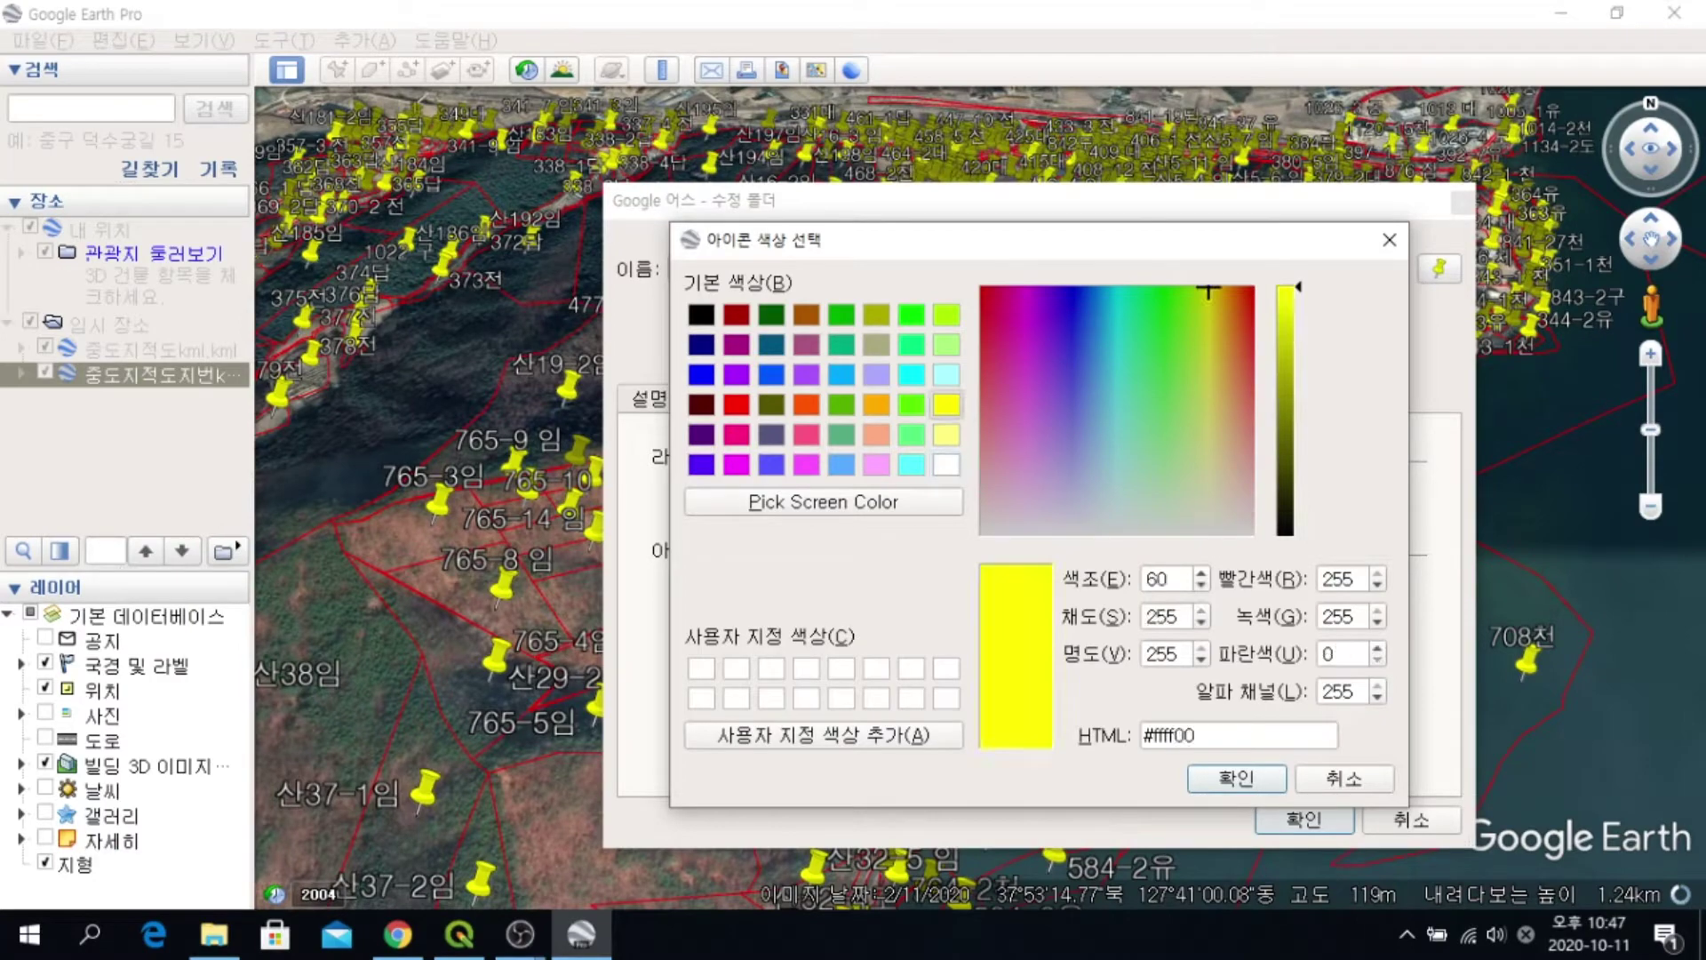
pyautogui.click(1237, 778)
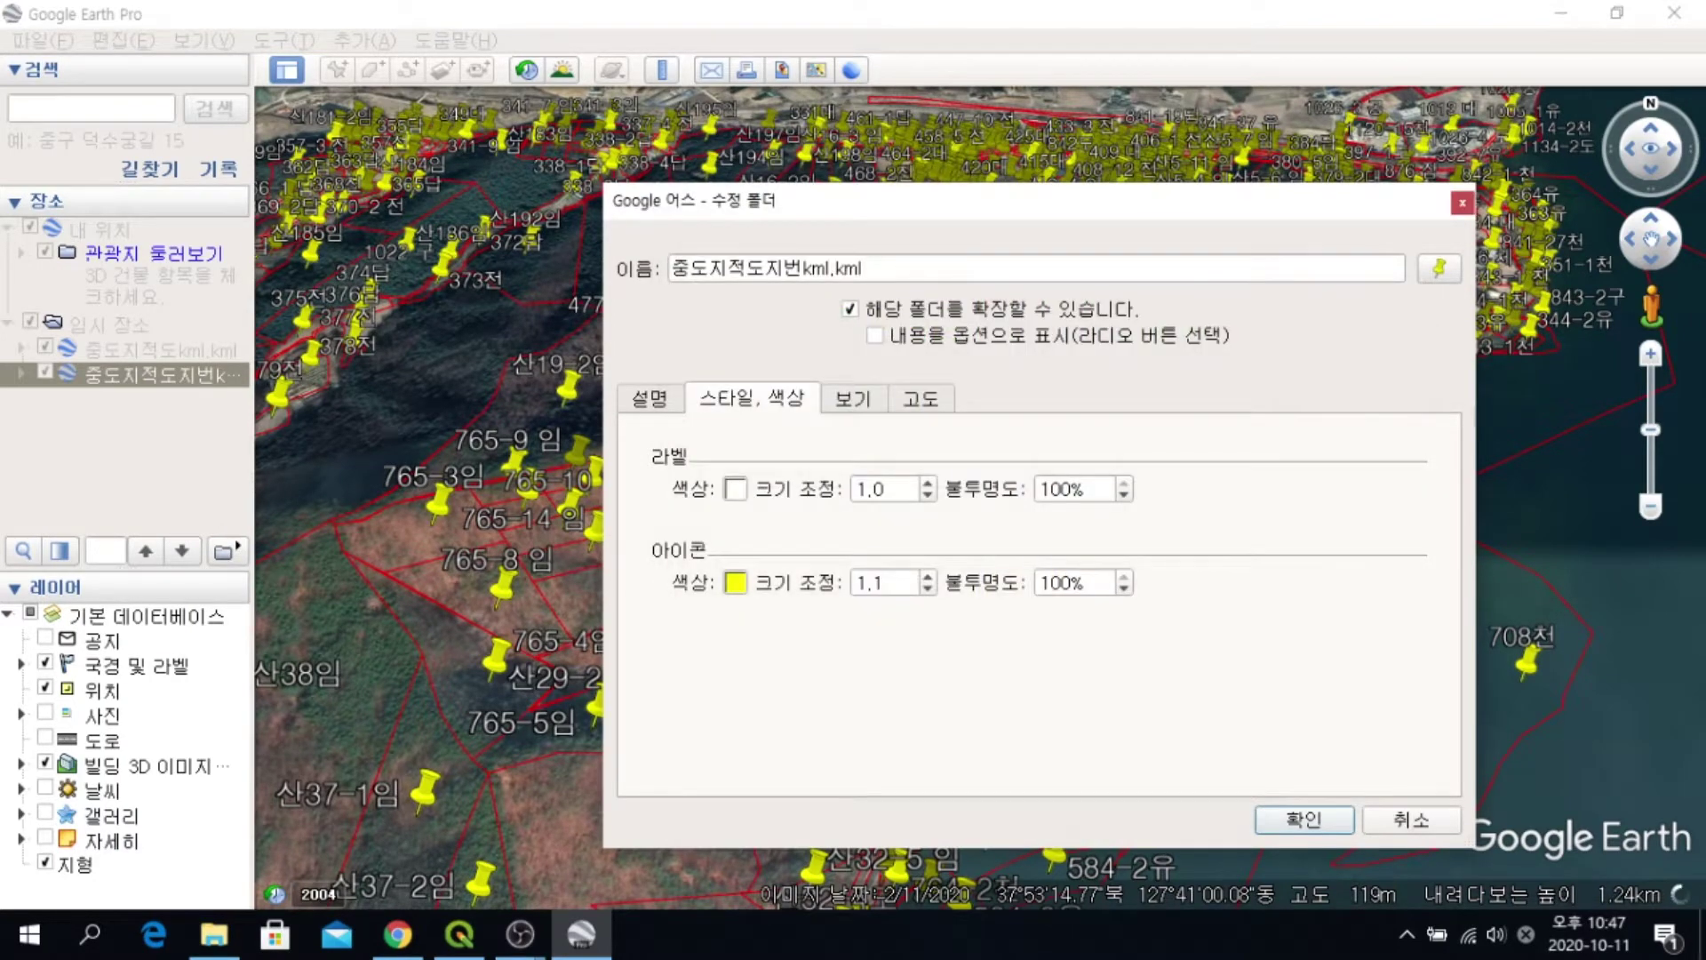
# Set the icon scale to 0.1 and the label scale to 1.1 for the lot-number placemarks, and apply the changes
pyautogui.click(927, 589)
pyautogui.click(927, 589)
pyautogui.click(927, 588)
pyautogui.click(927, 589)
pyautogui.click(927, 589)
pyautogui.click(927, 589)
pyautogui.click(927, 588)
pyautogui.click(927, 588)
pyautogui.press('Down')
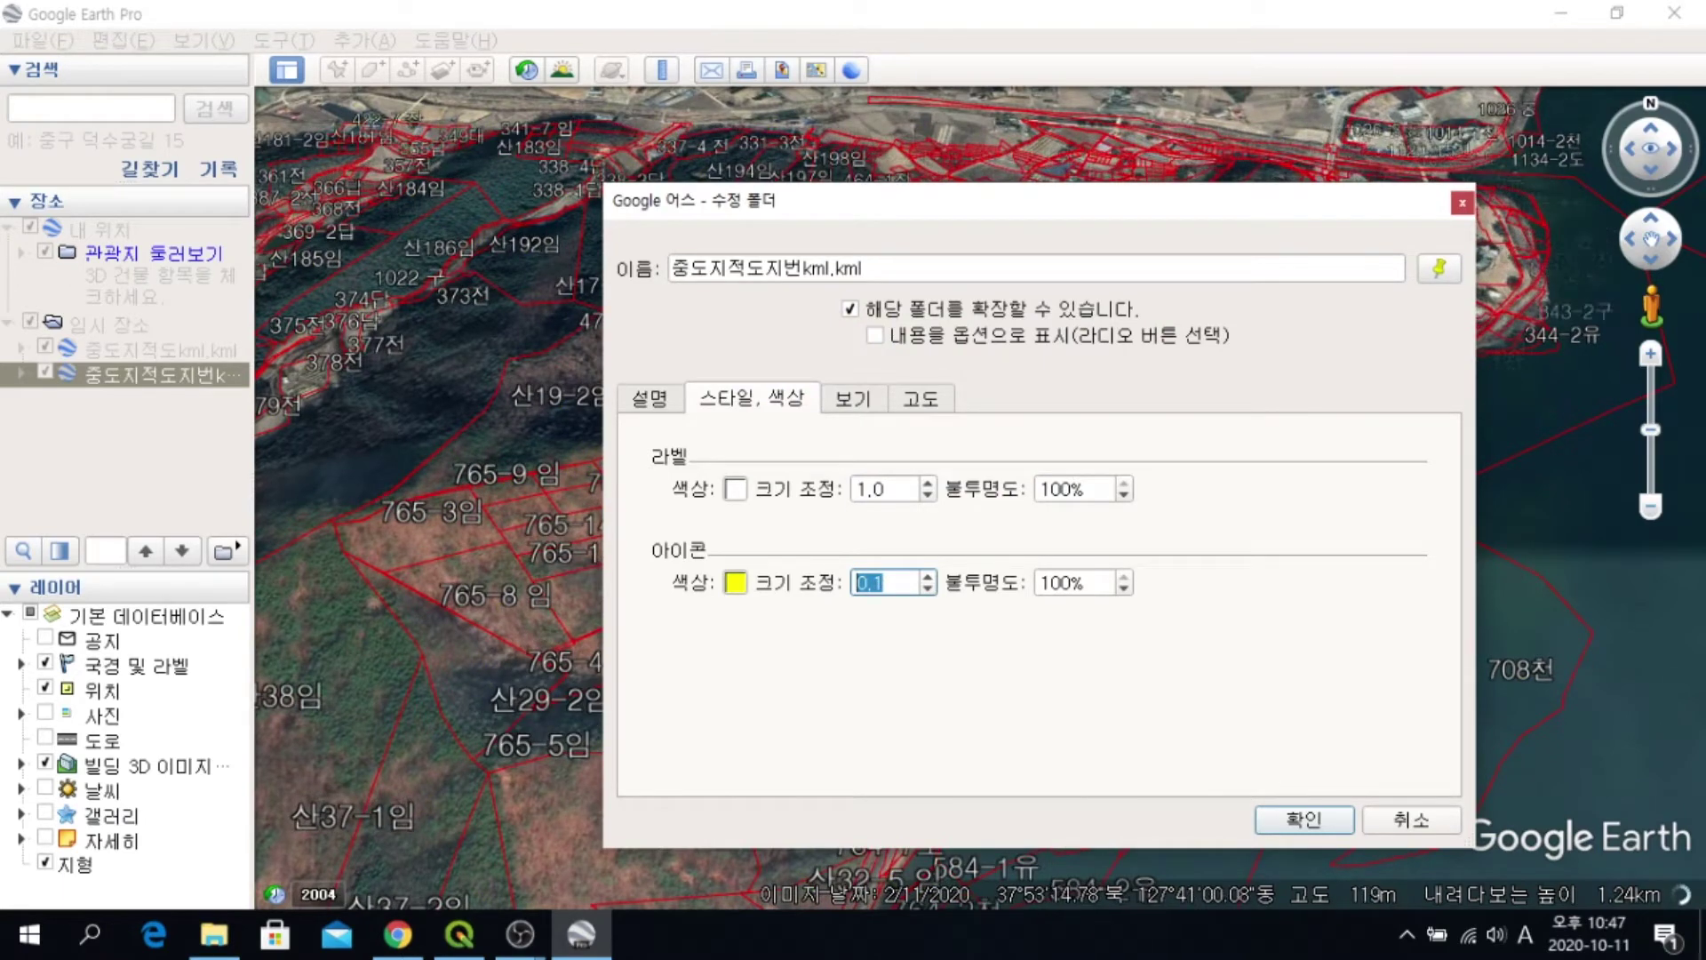
pyautogui.click(927, 483)
pyautogui.click(1303, 820)
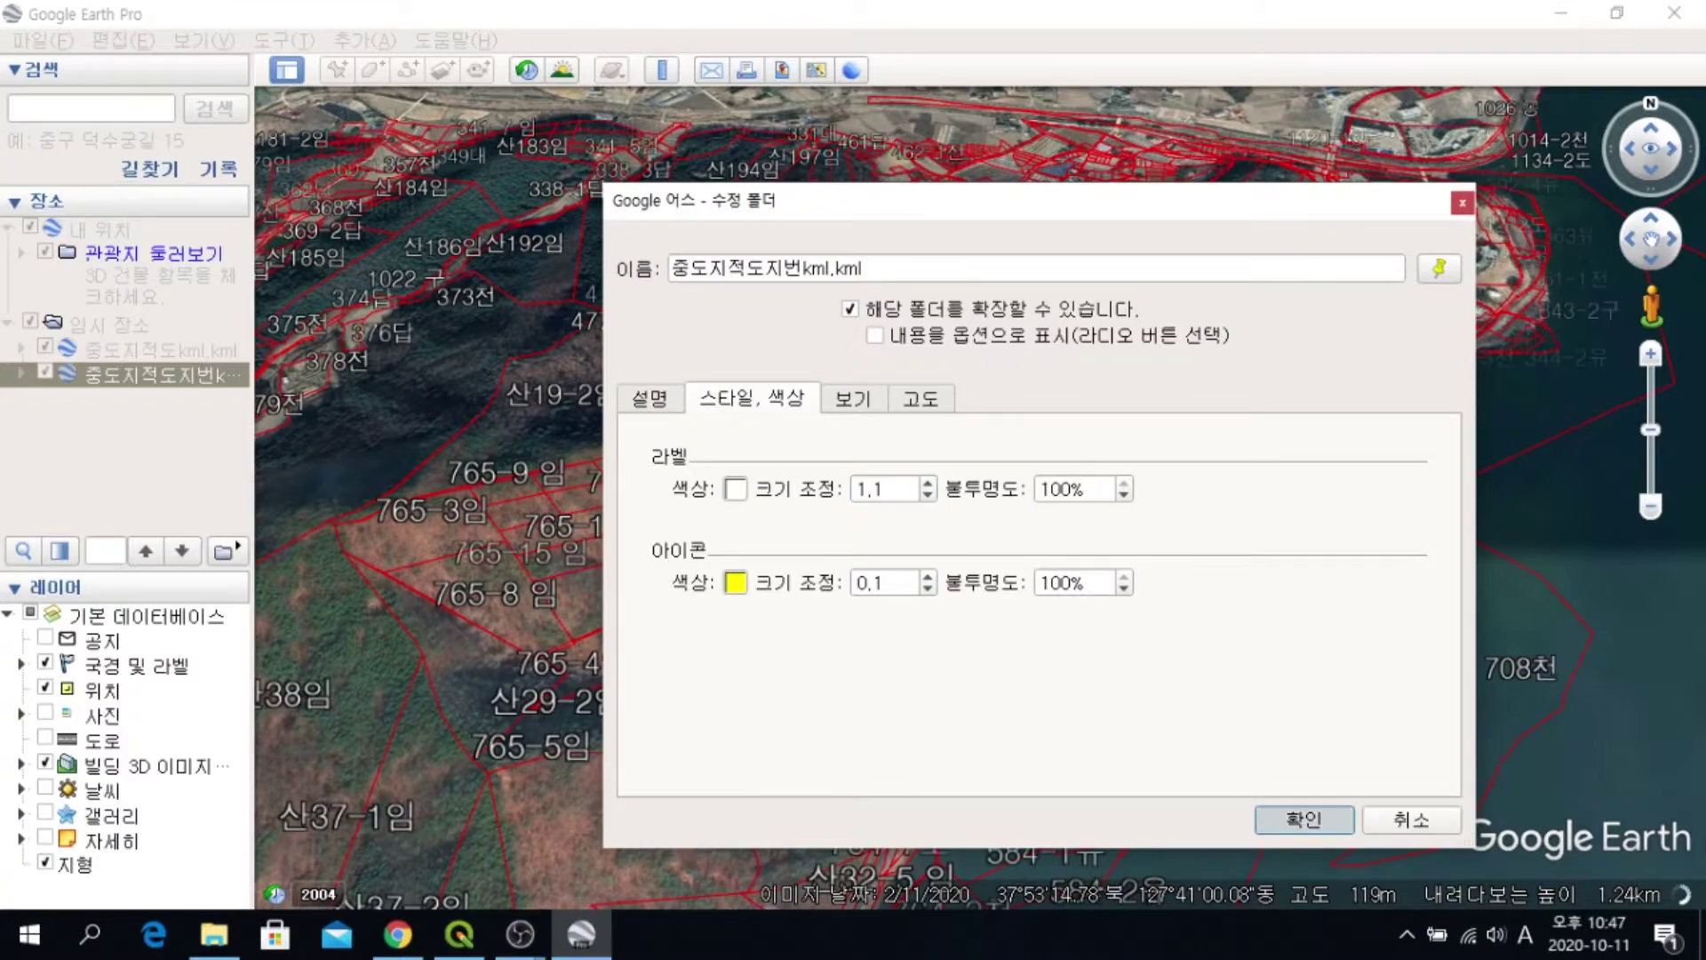
pyautogui.scroll(-1, 816, 430)
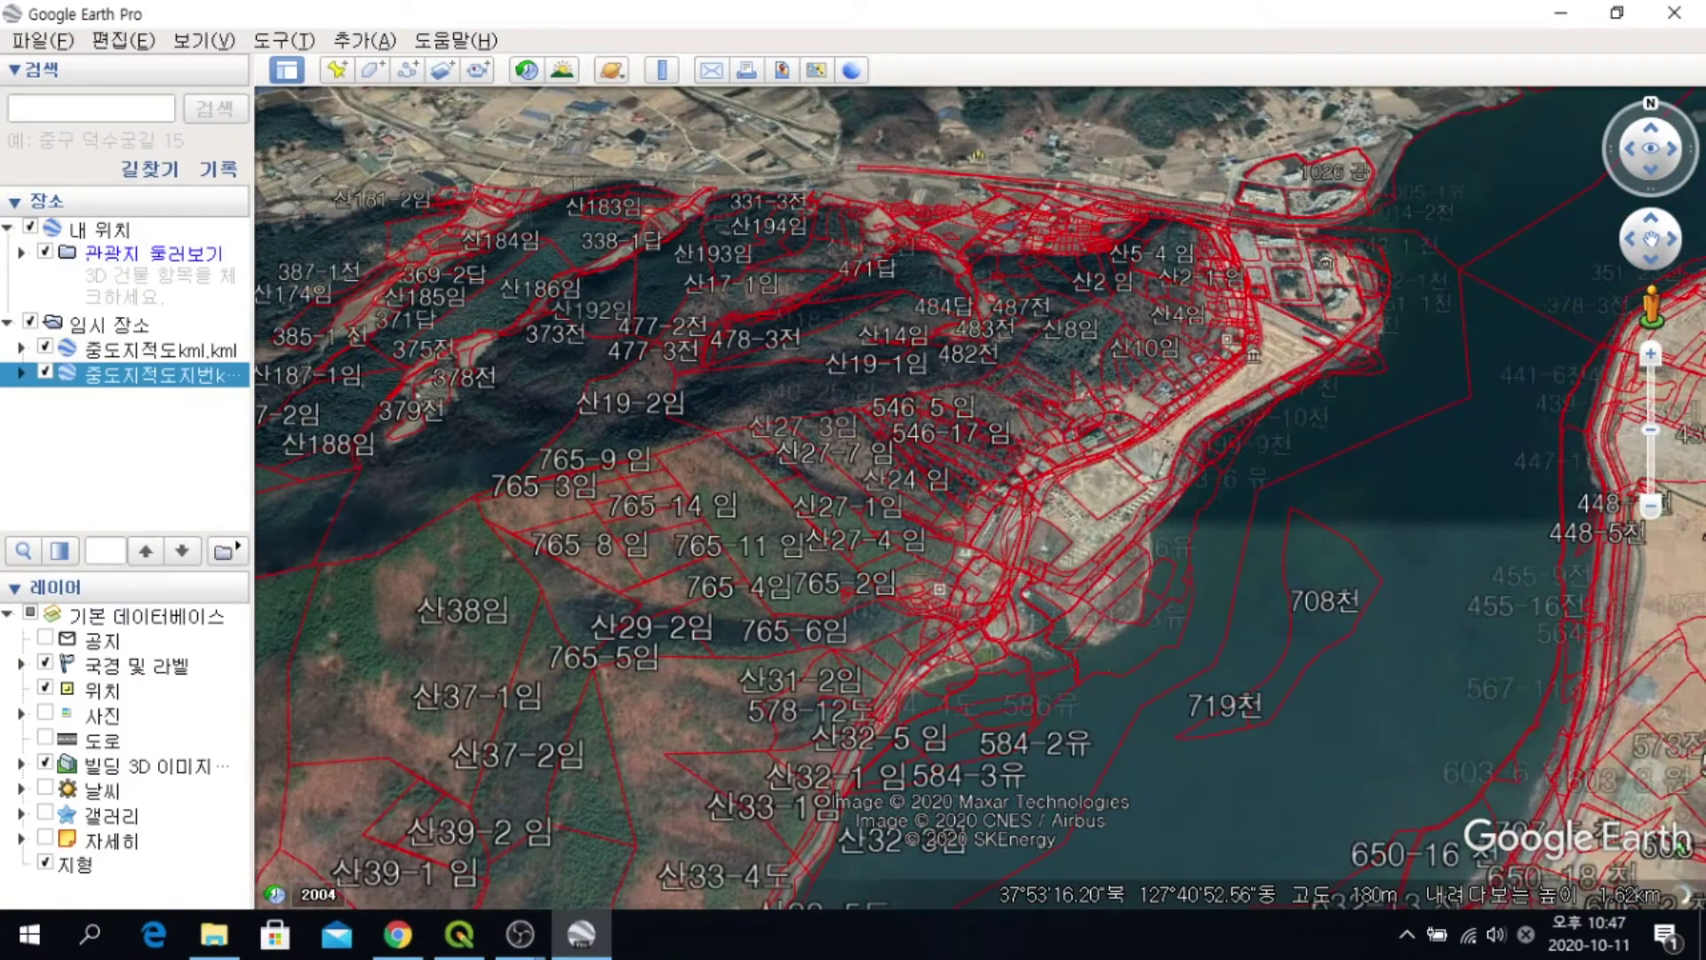
# Load the contour line file 중도등고선kml.kml from folder 29 into Google Earth Pro
pyautogui.click(214, 934)
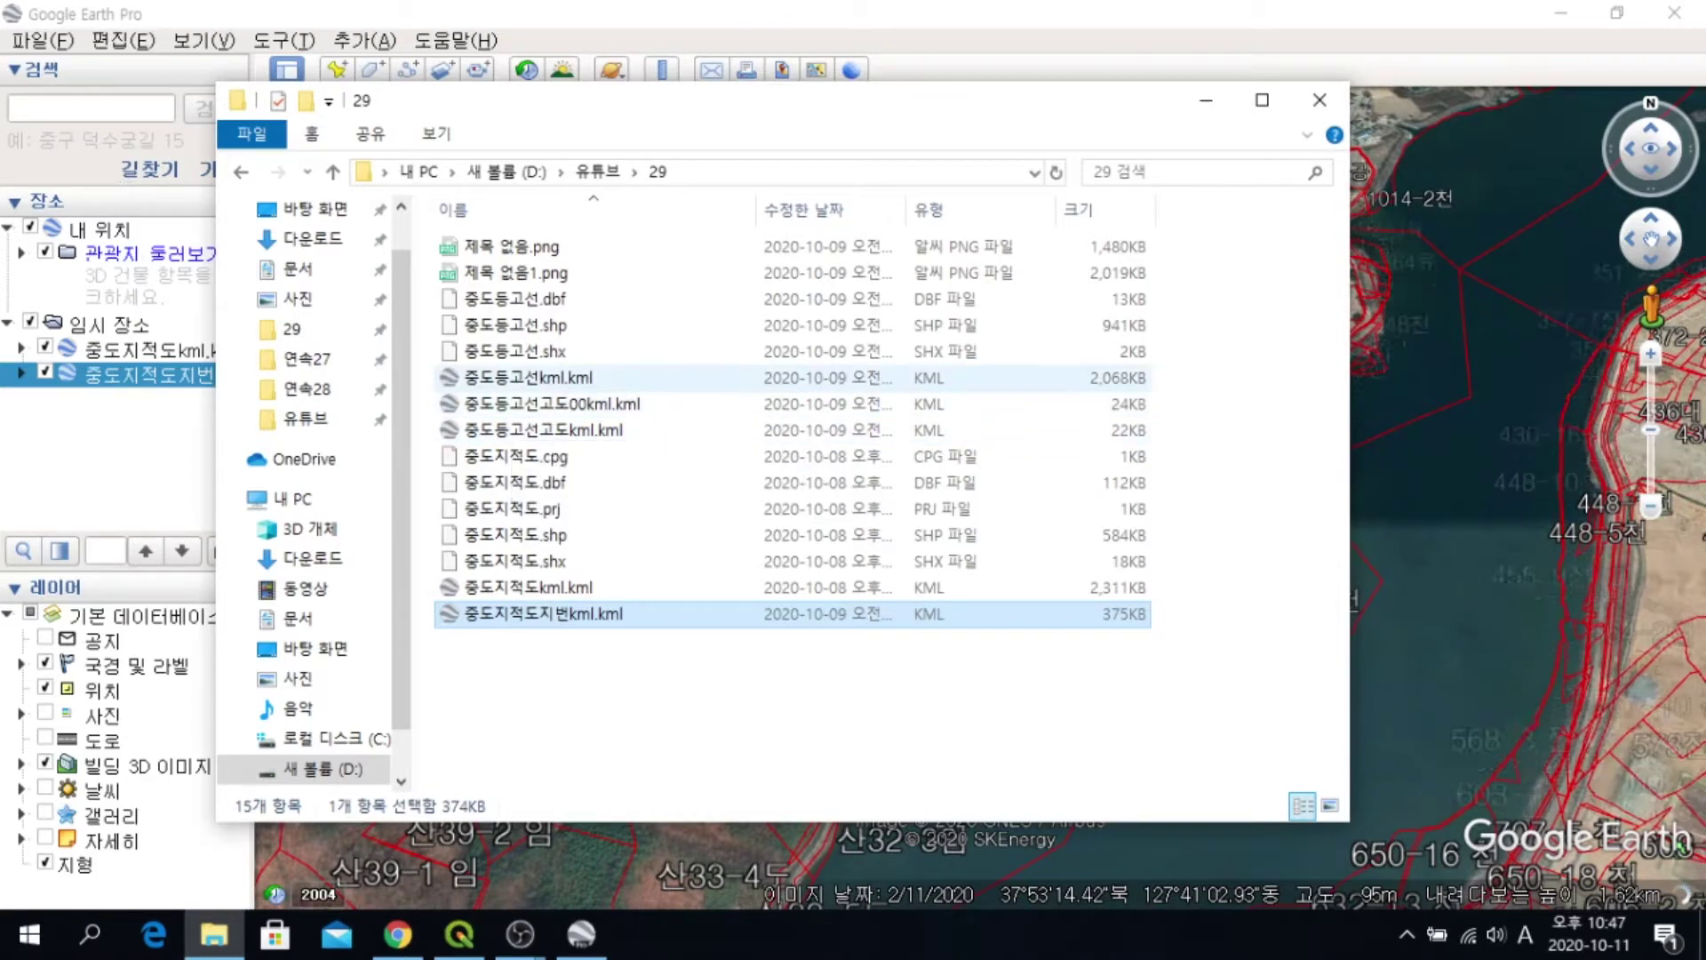
pyautogui.click(528, 378)
pyautogui.press('Return')
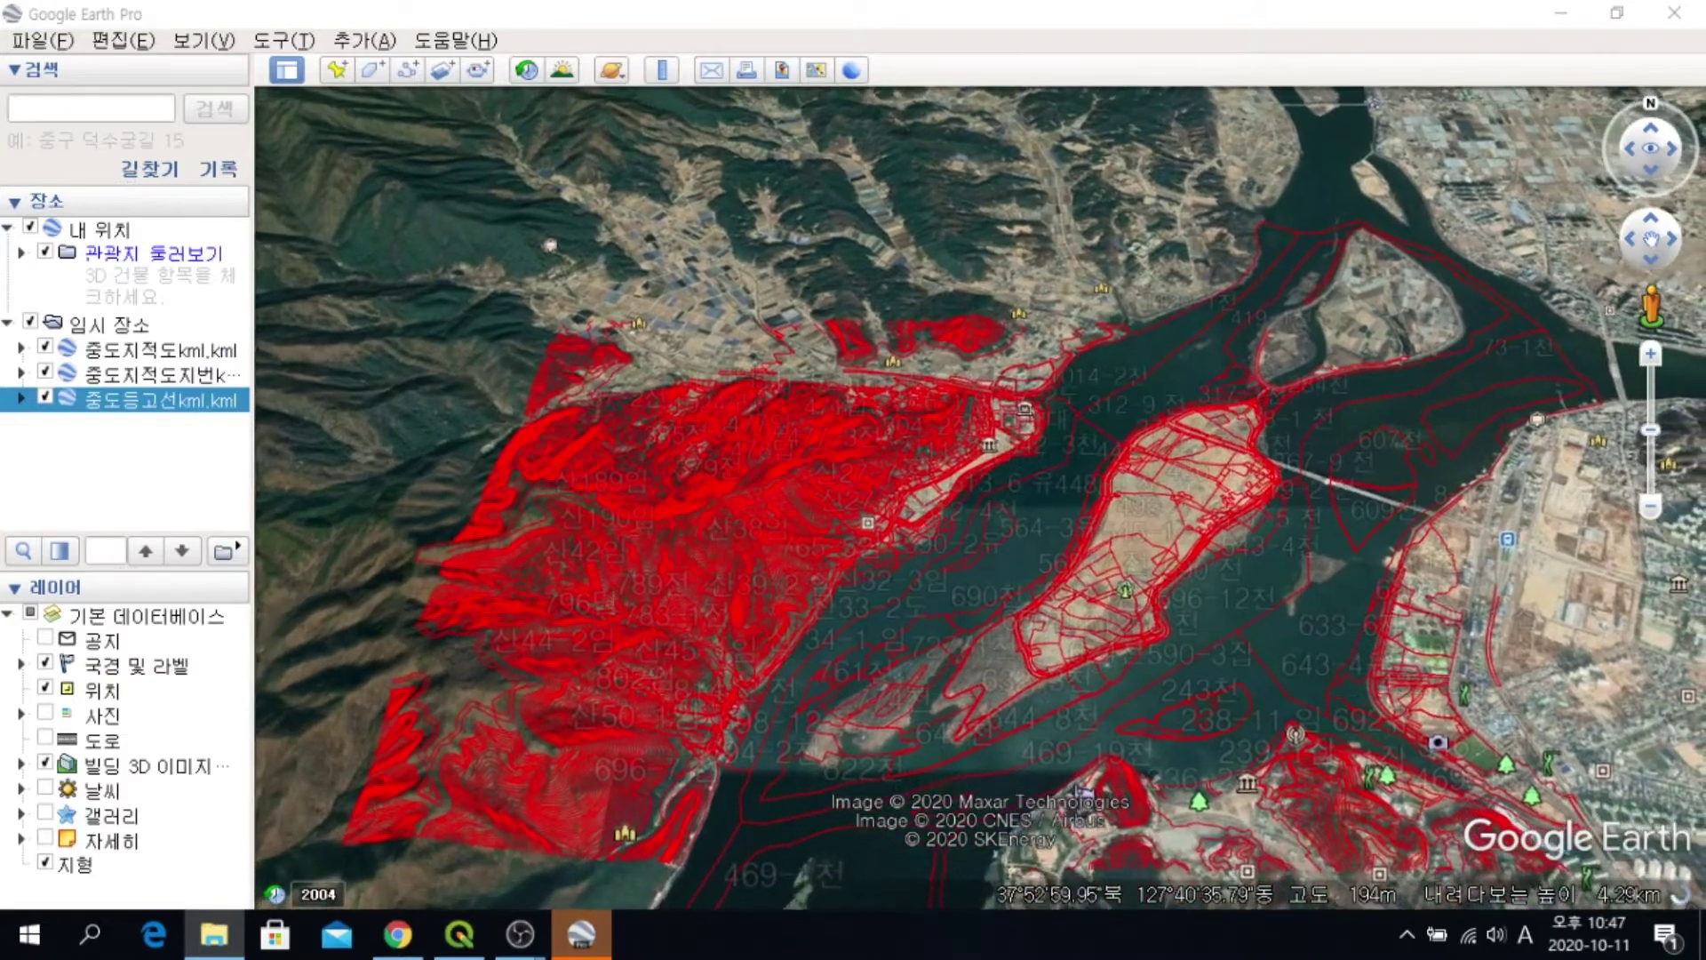
pyautogui.scroll(5, 730, 537)
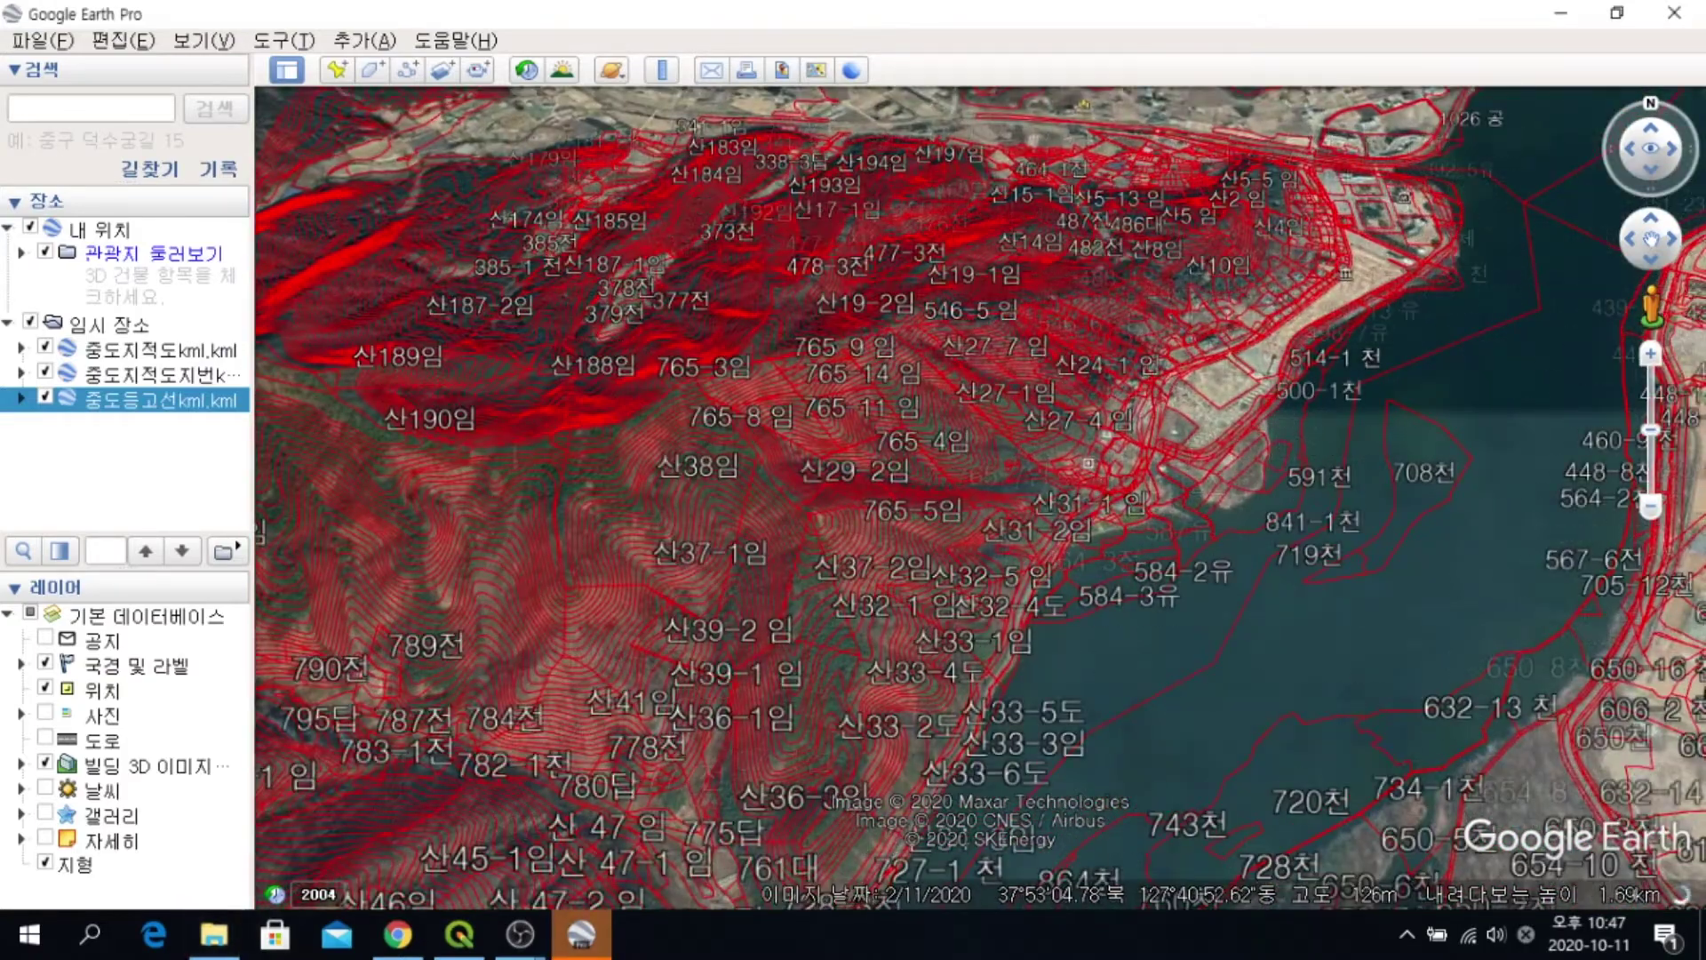
# Load the contour elevation file 중도등고선고도kml.kml from folder 29 into Google Earth Pro
pyautogui.click(214, 934)
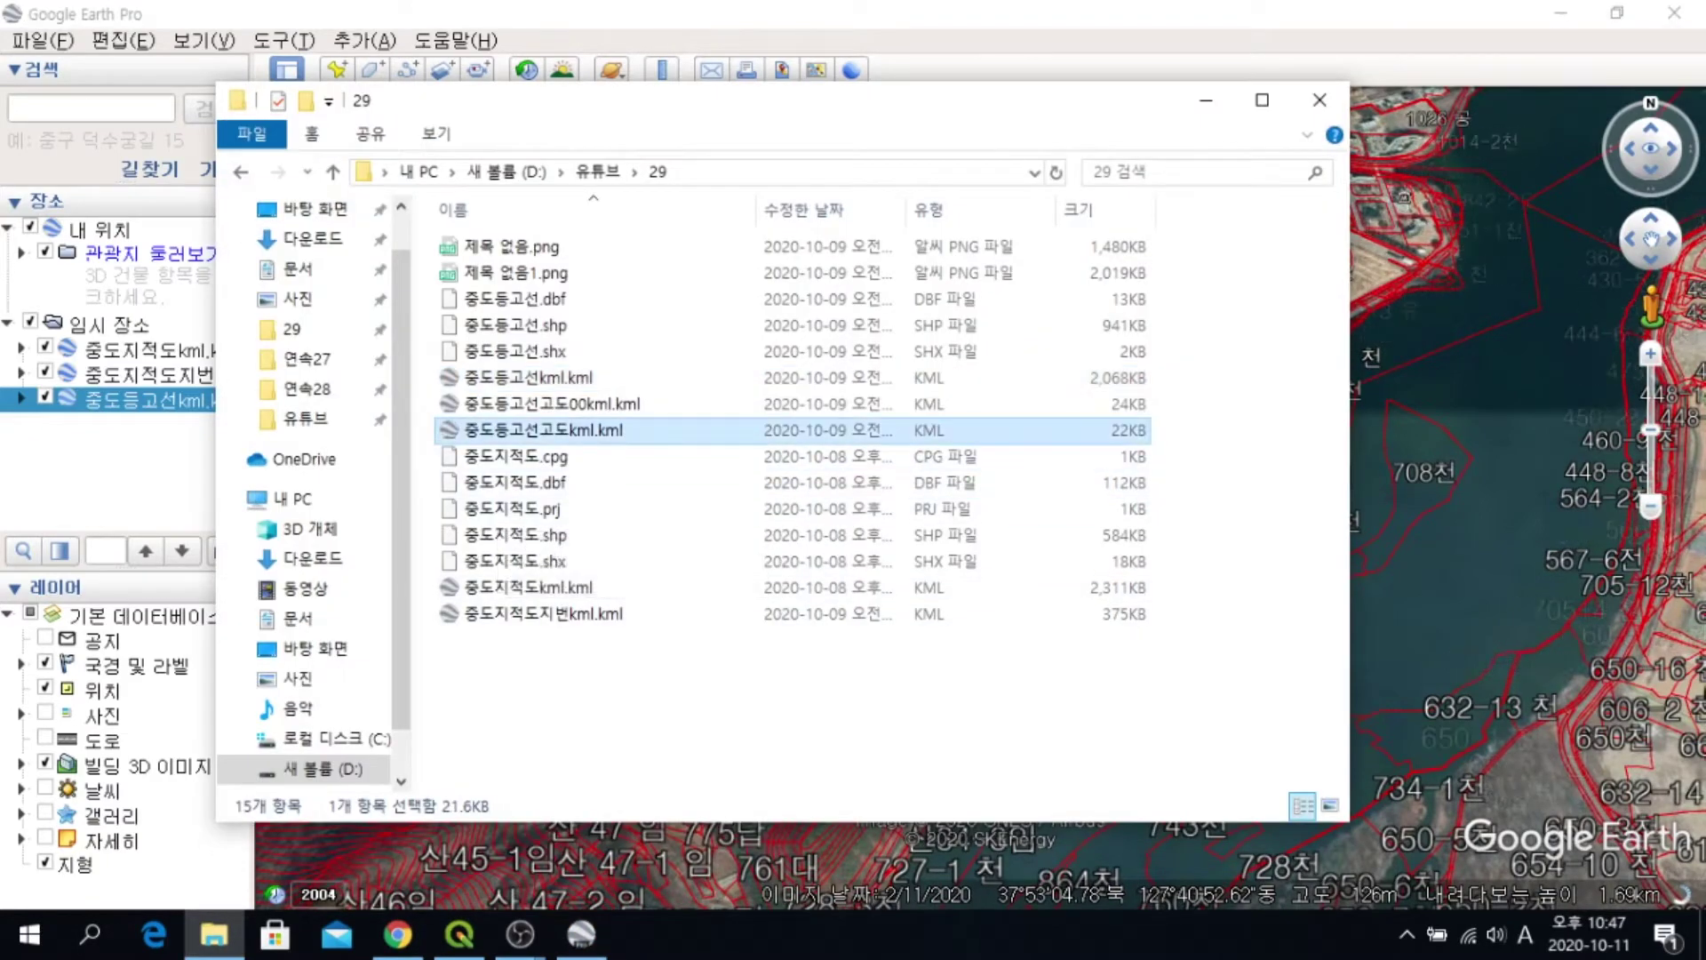
pyautogui.doubleClick(543, 430)
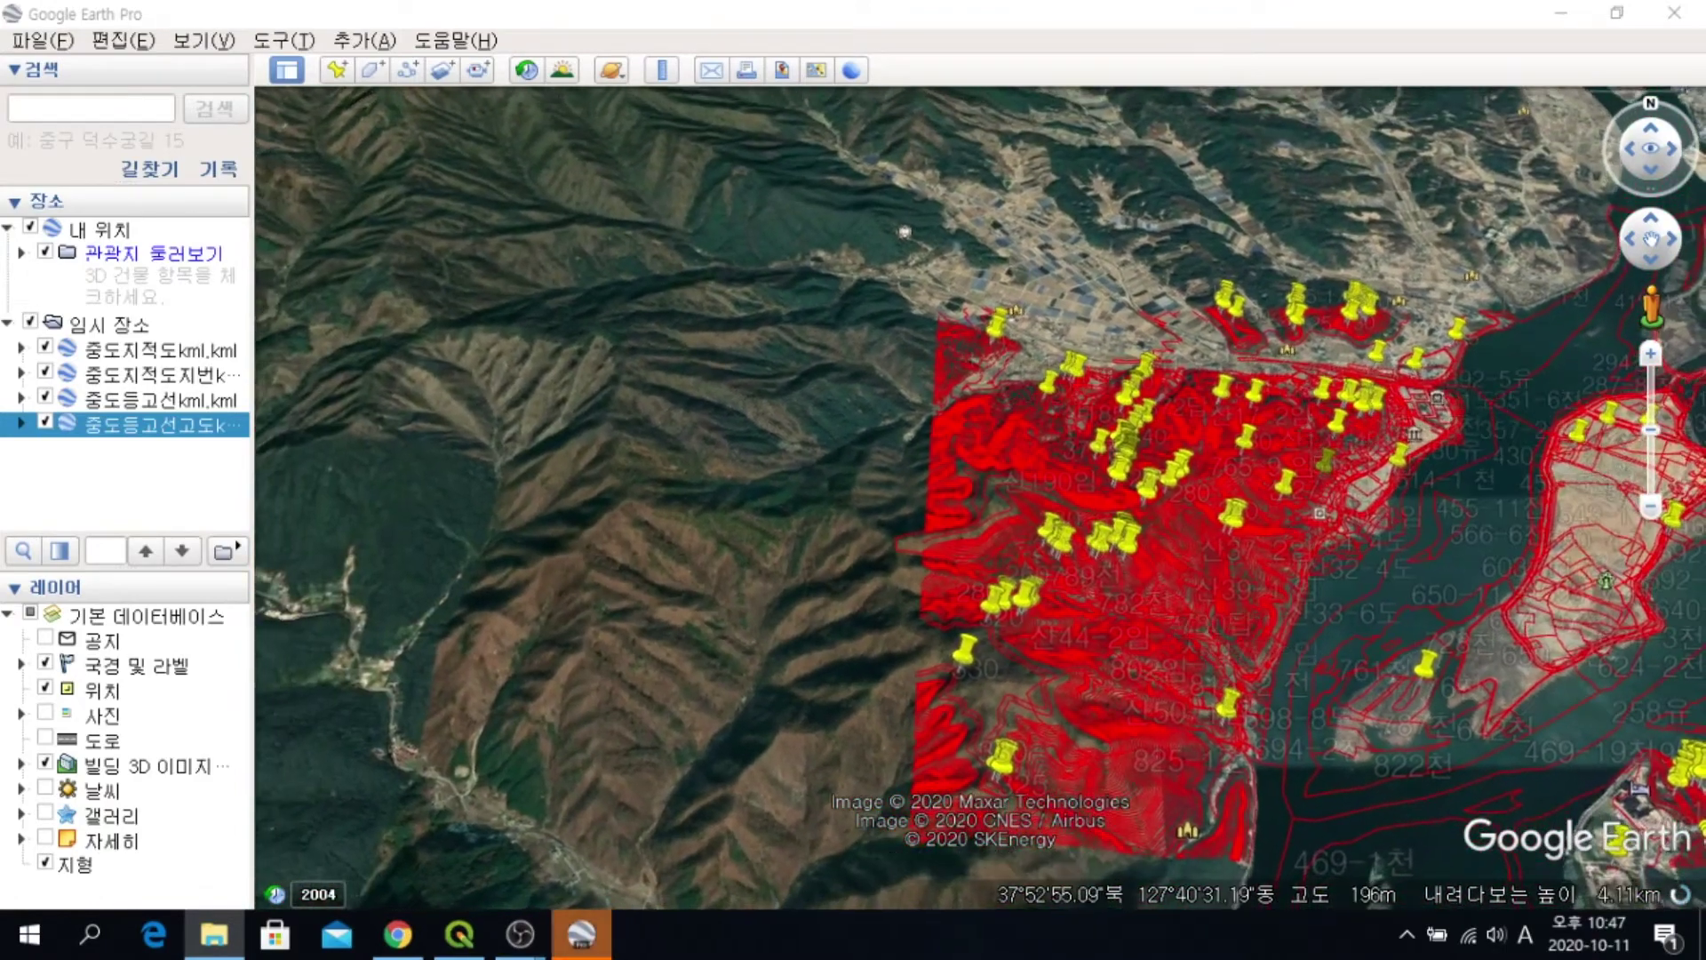
pyautogui.scroll(1, 1525, 553)
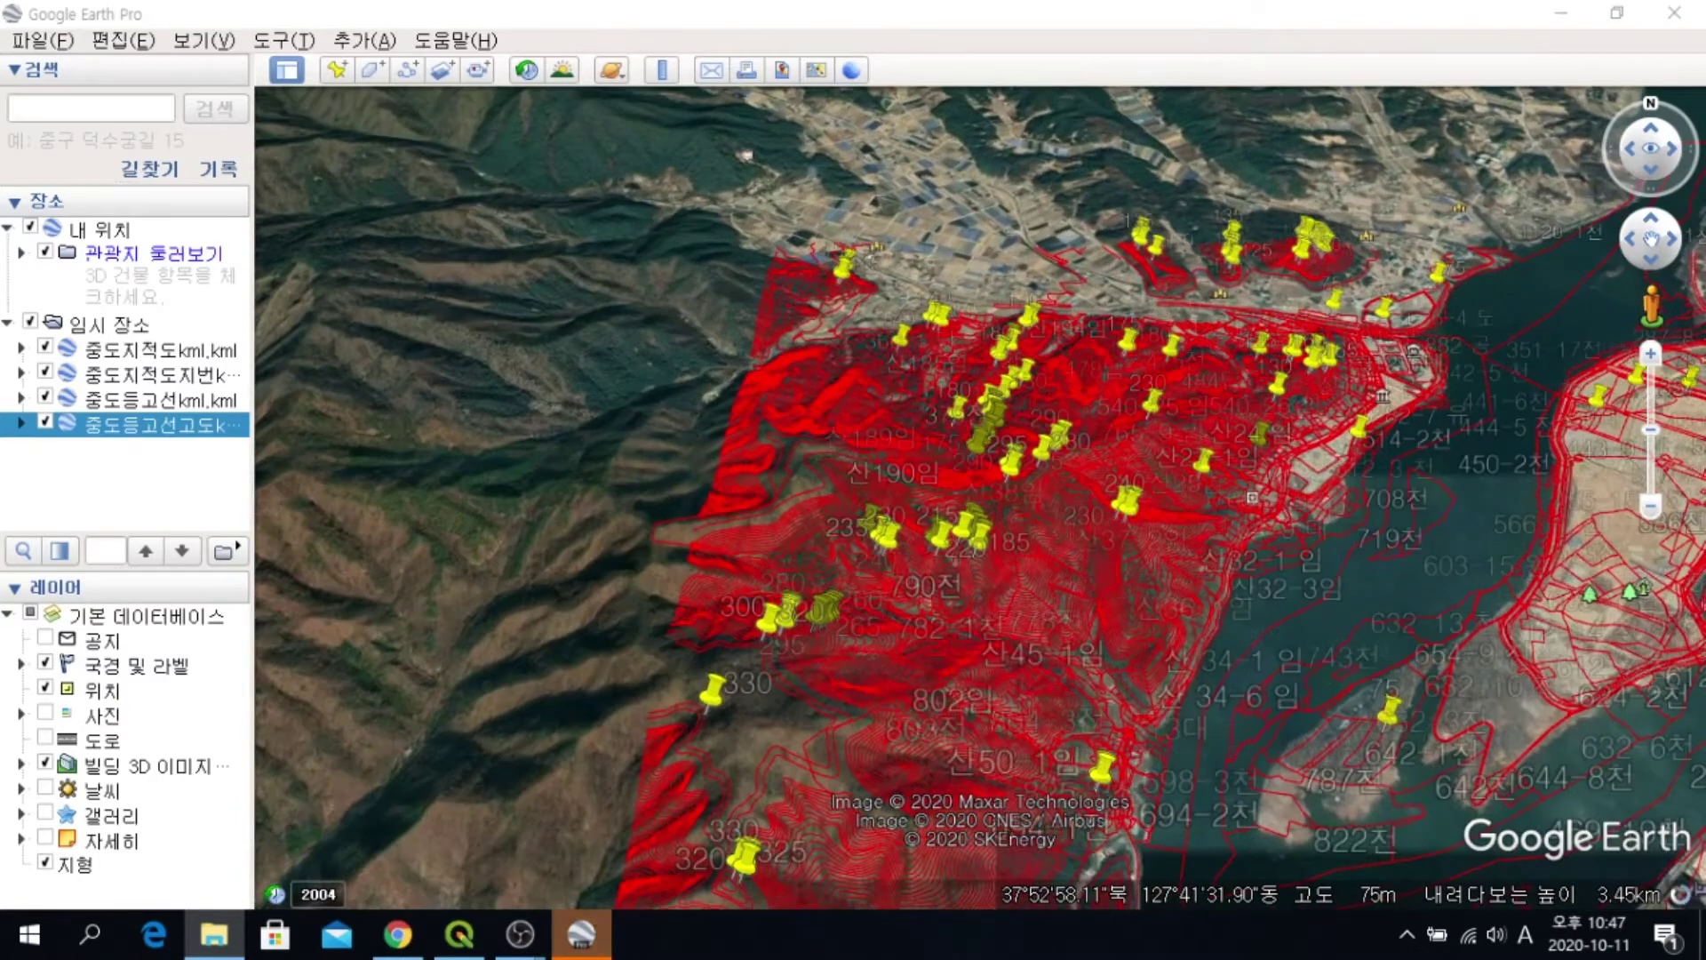
pyautogui.scroll(3, 1440, 590)
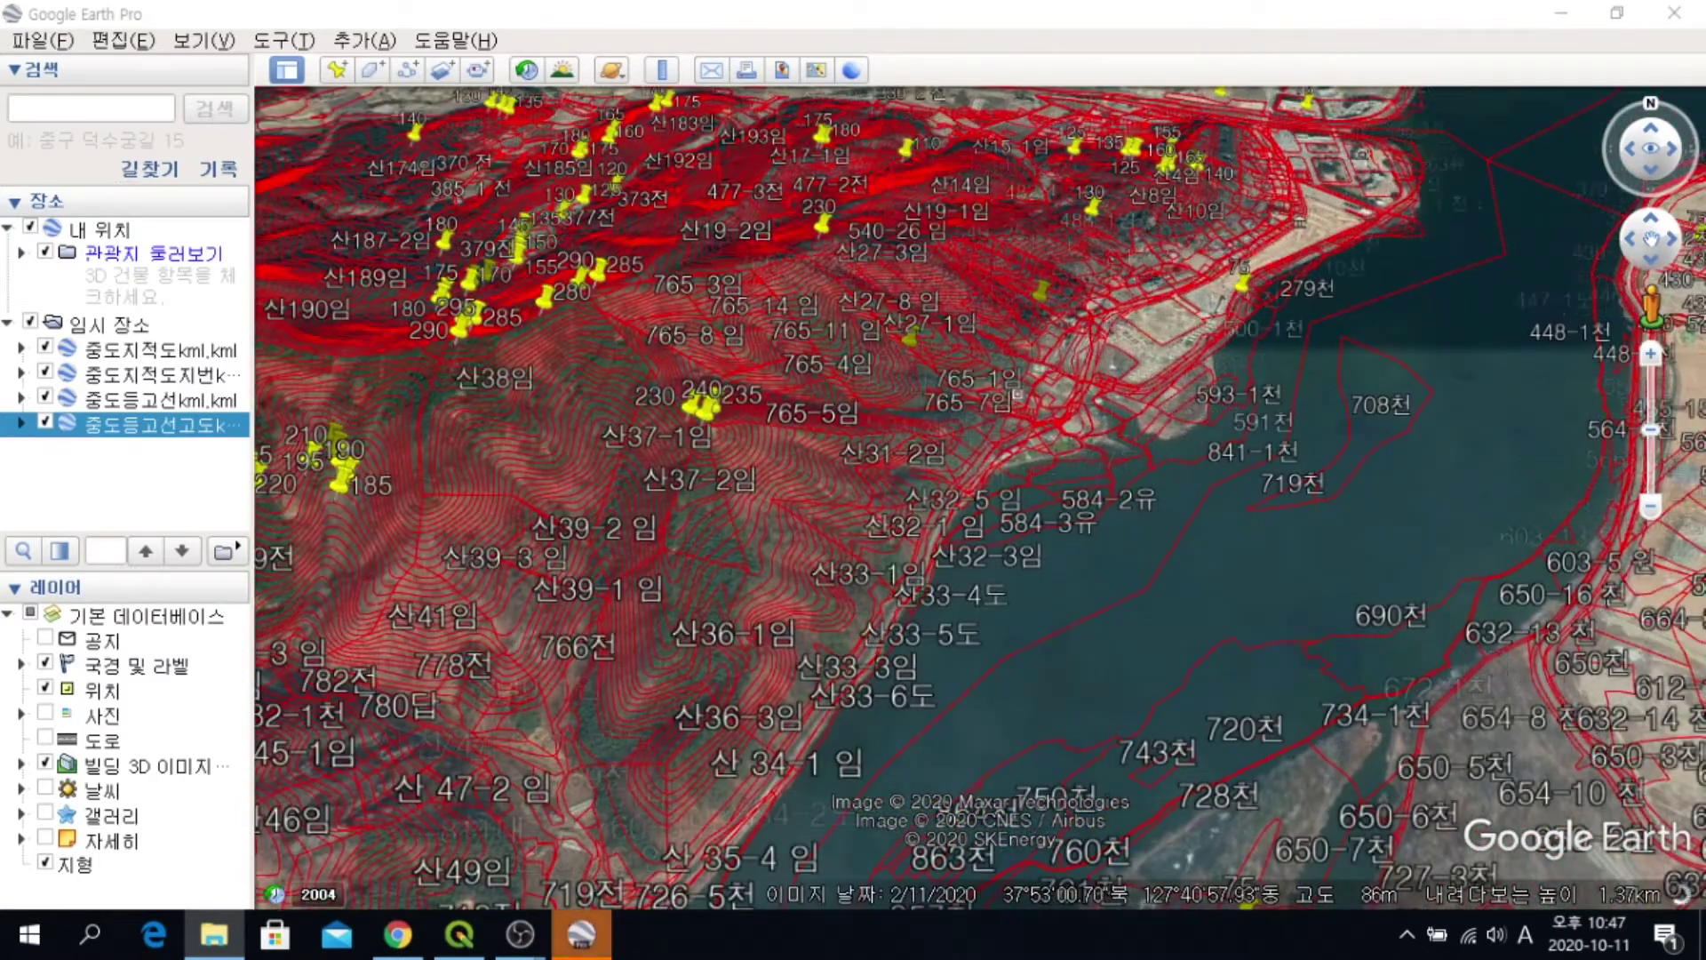
# Apply a shared style to the 중도등고선kml.kml contours and set their line color to green (#00ff7f)
pyautogui.click(160, 401)
pyautogui.rightClick(162, 402)
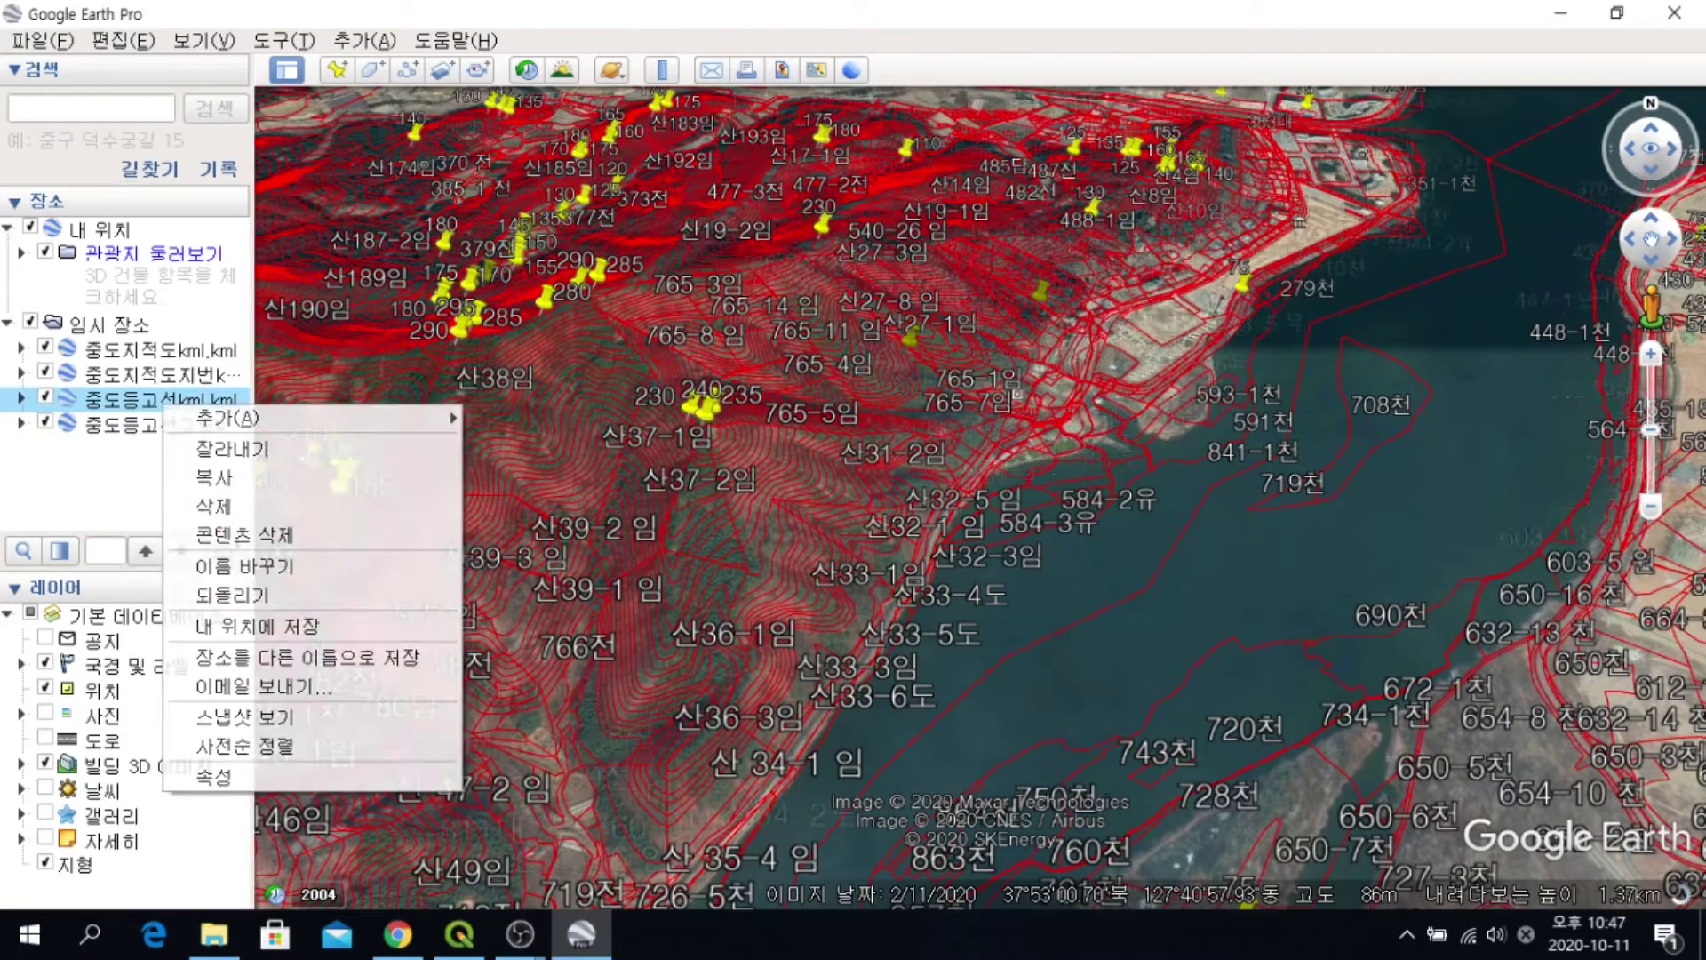
pyautogui.click(213, 779)
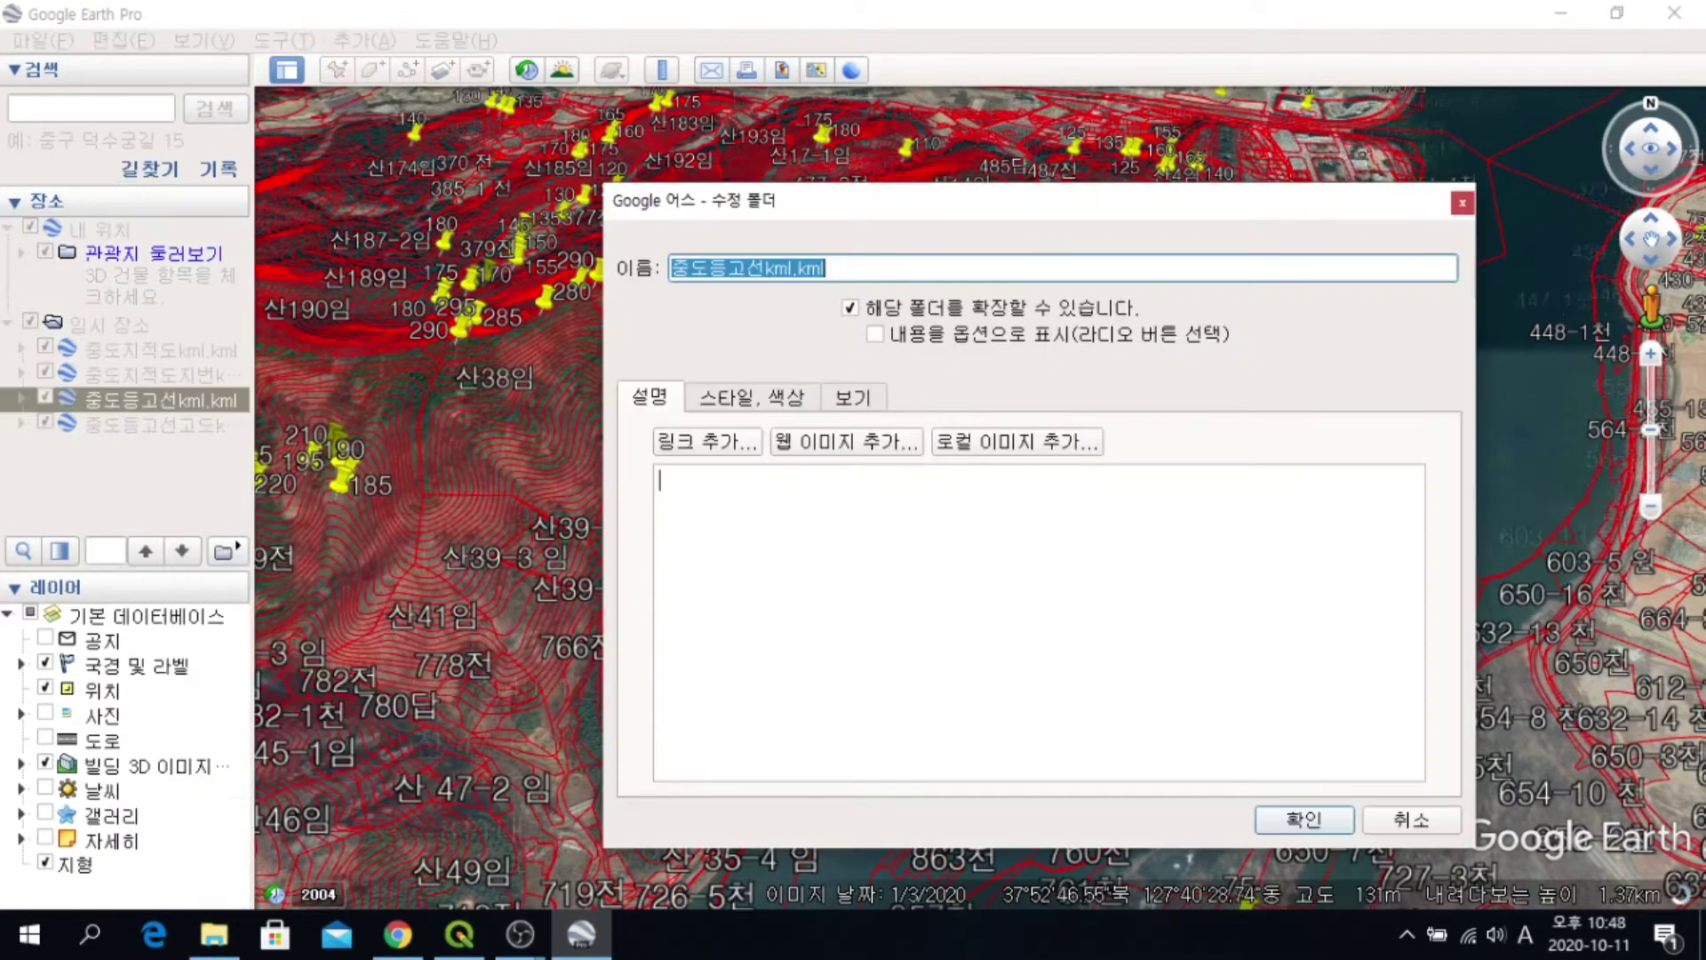
pyautogui.click(752, 398)
pyautogui.click(1376, 702)
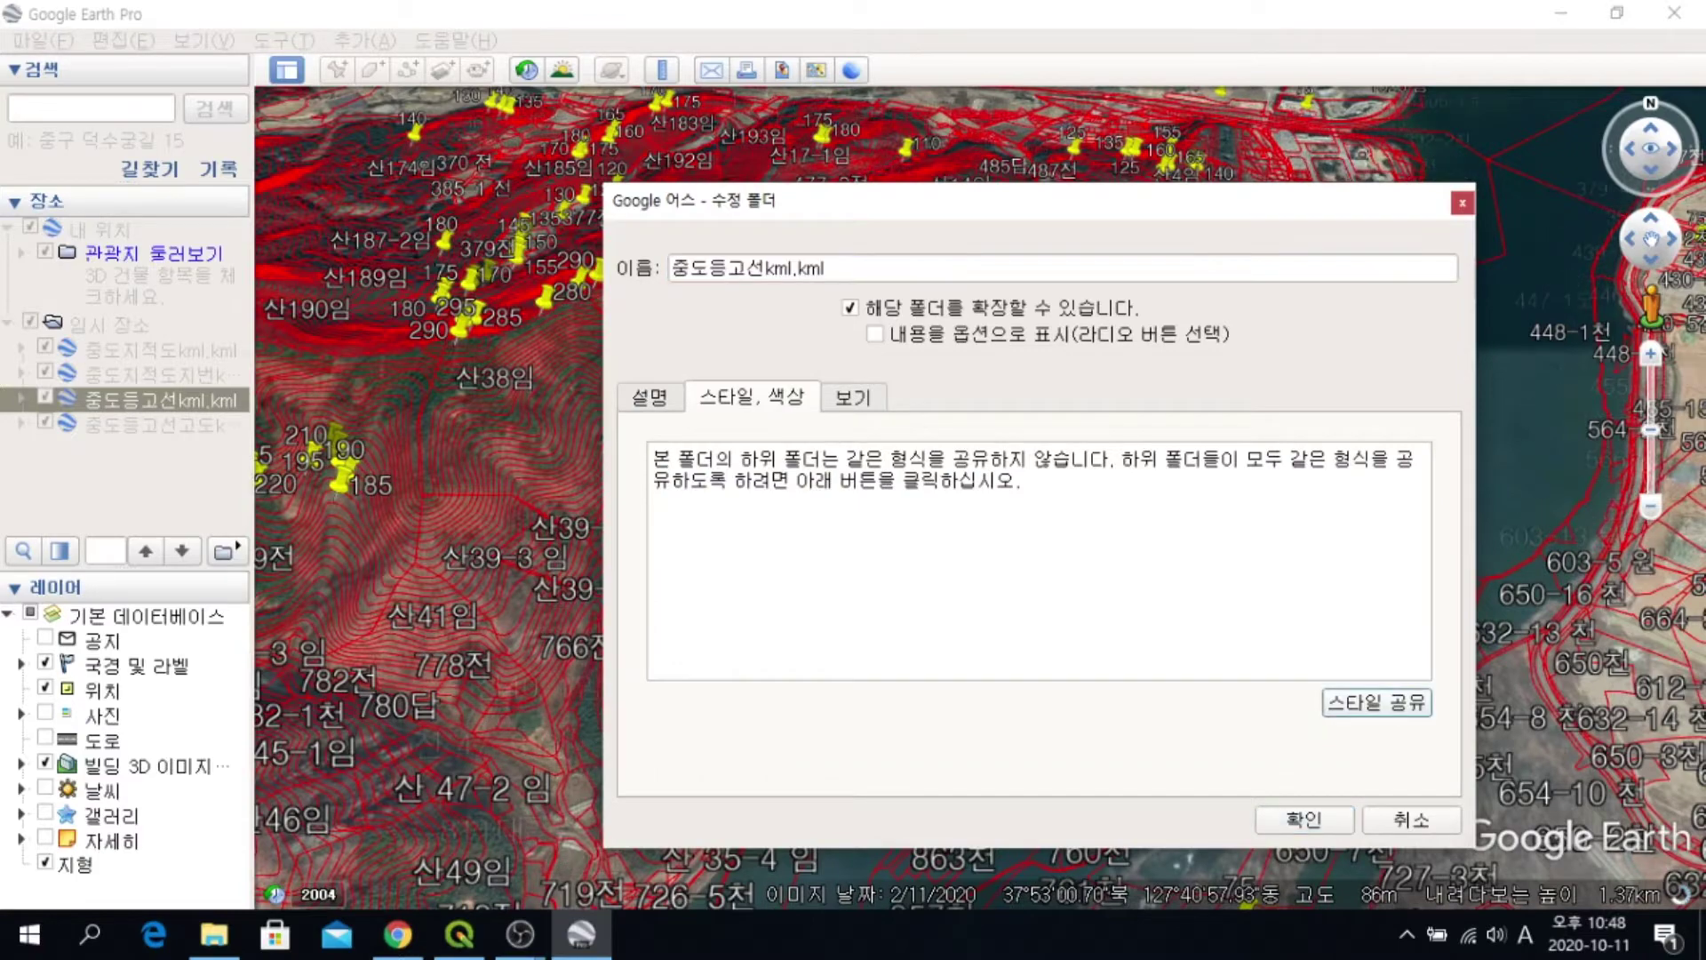
pyautogui.click(735, 487)
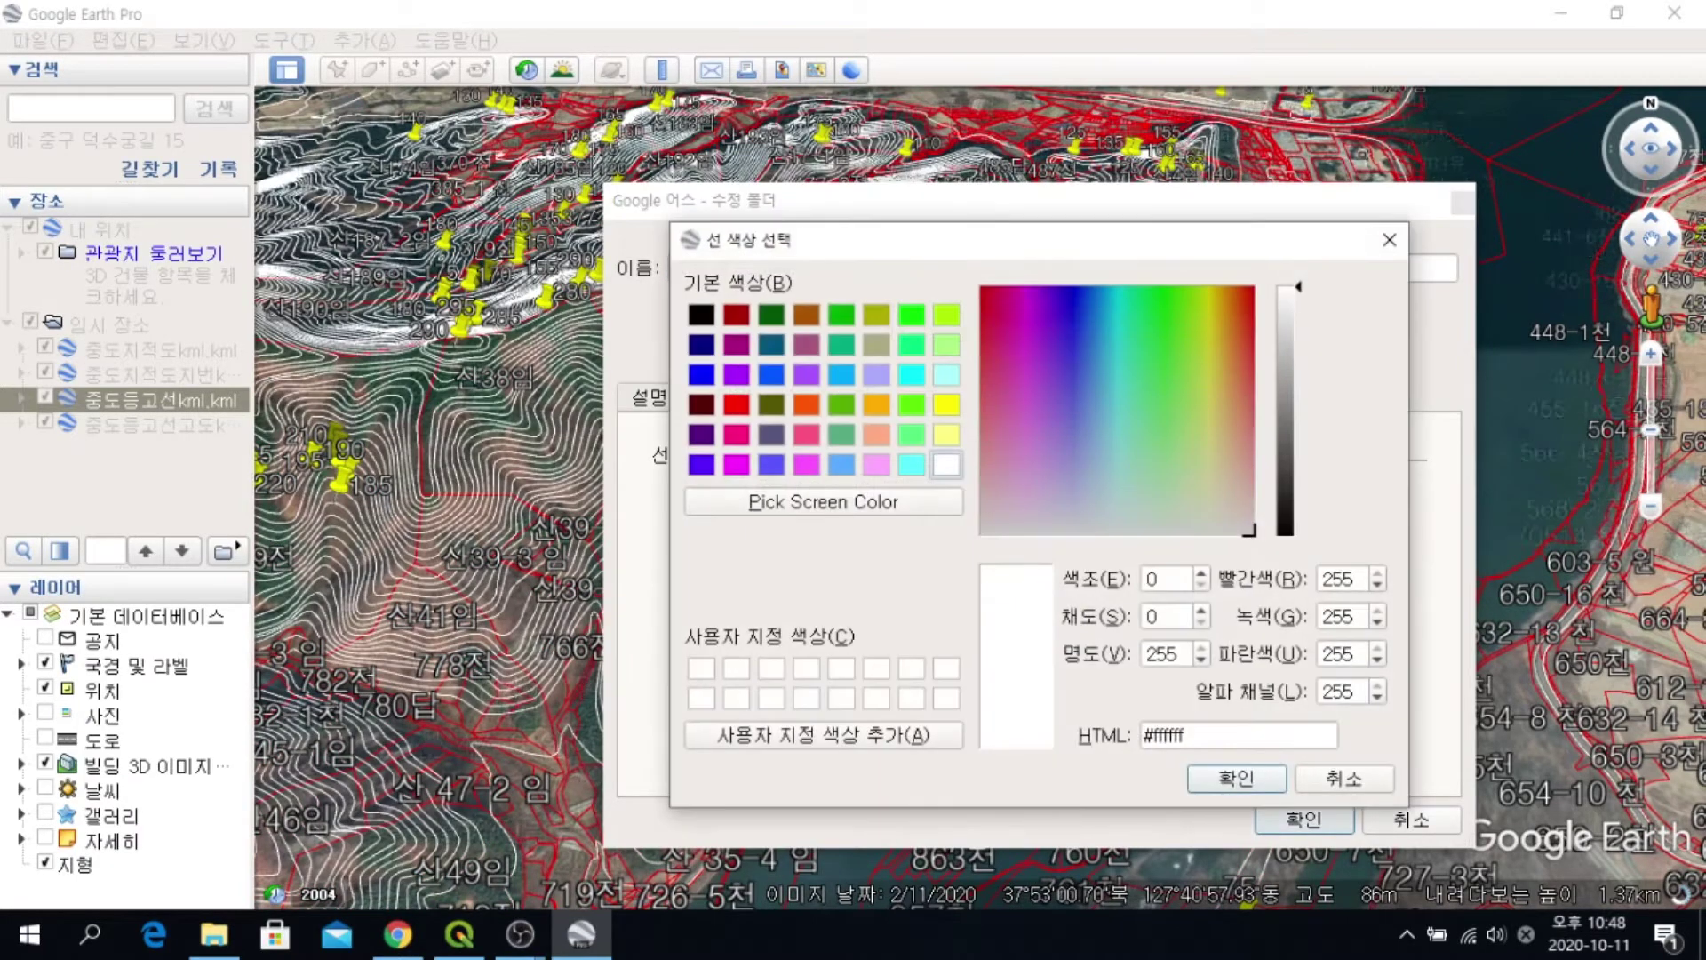
pyautogui.click(911, 344)
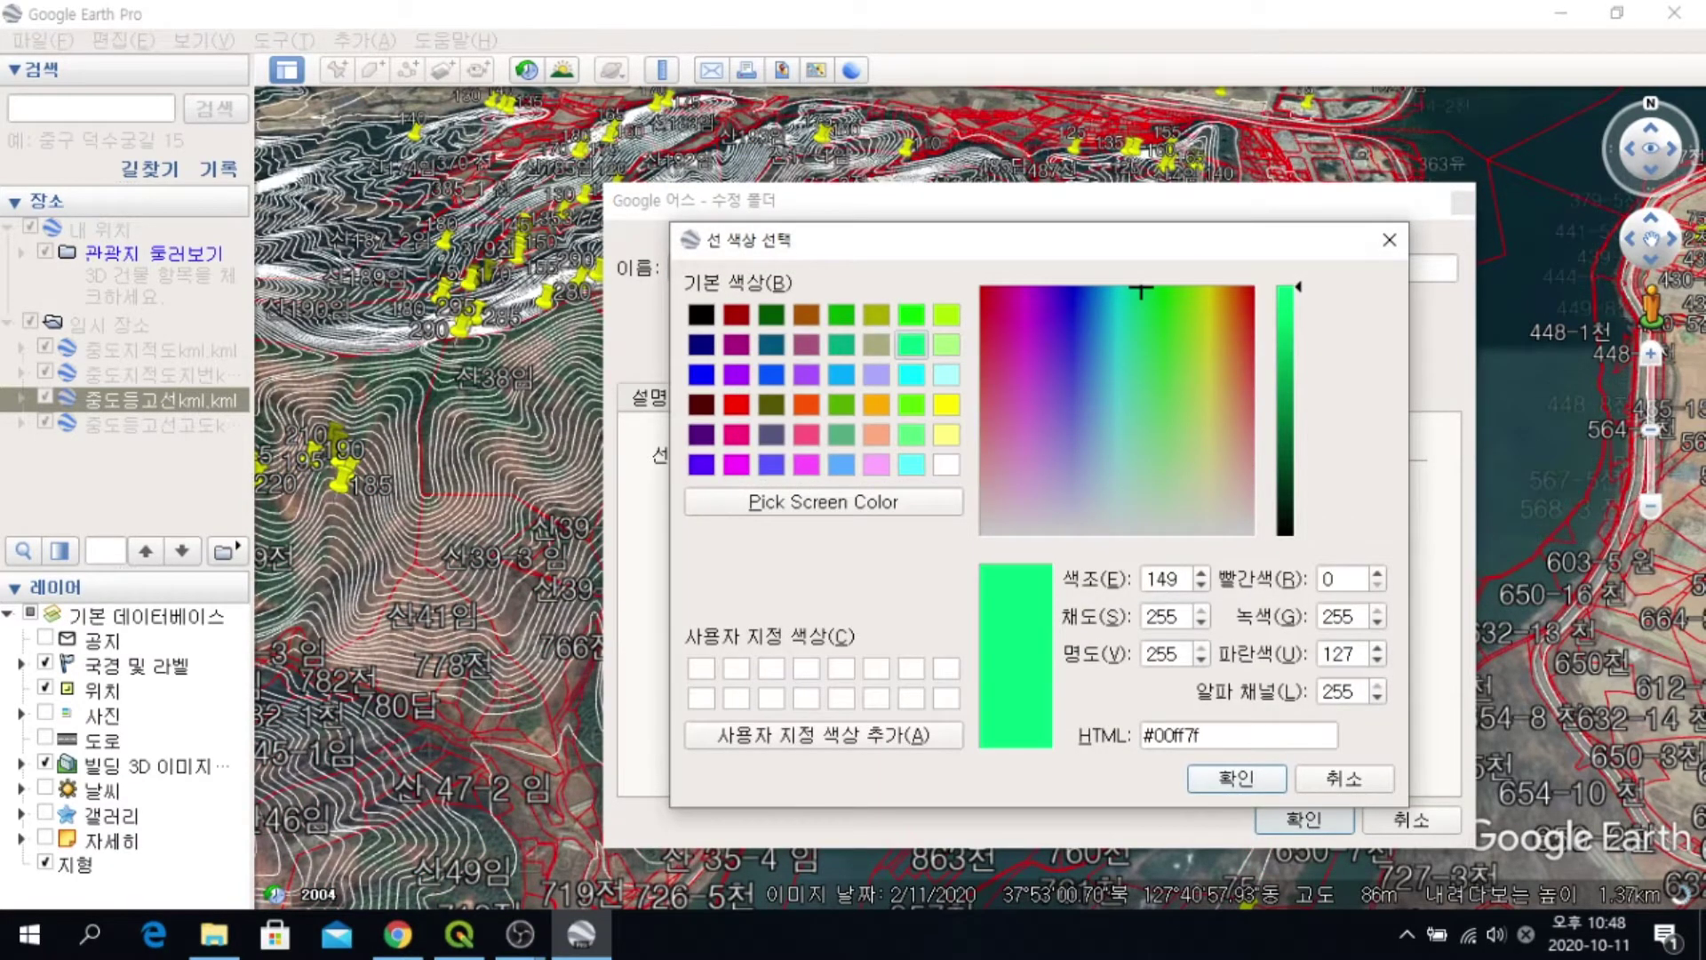
pyautogui.press('Return')
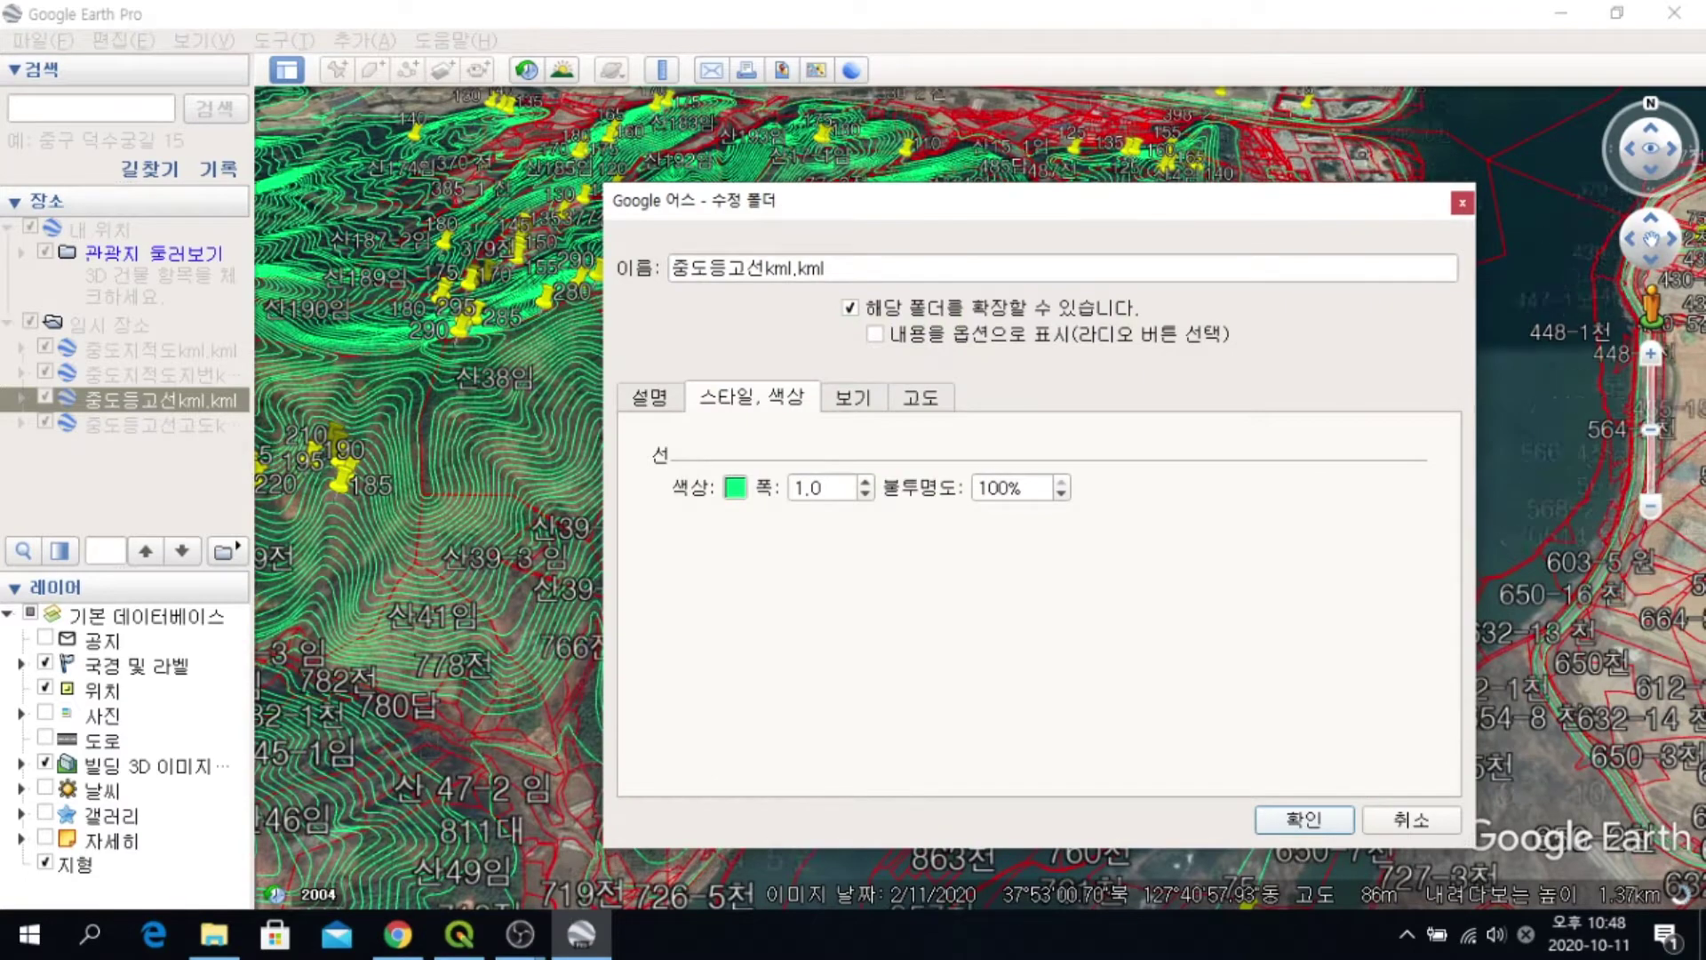
pyautogui.press('Return')
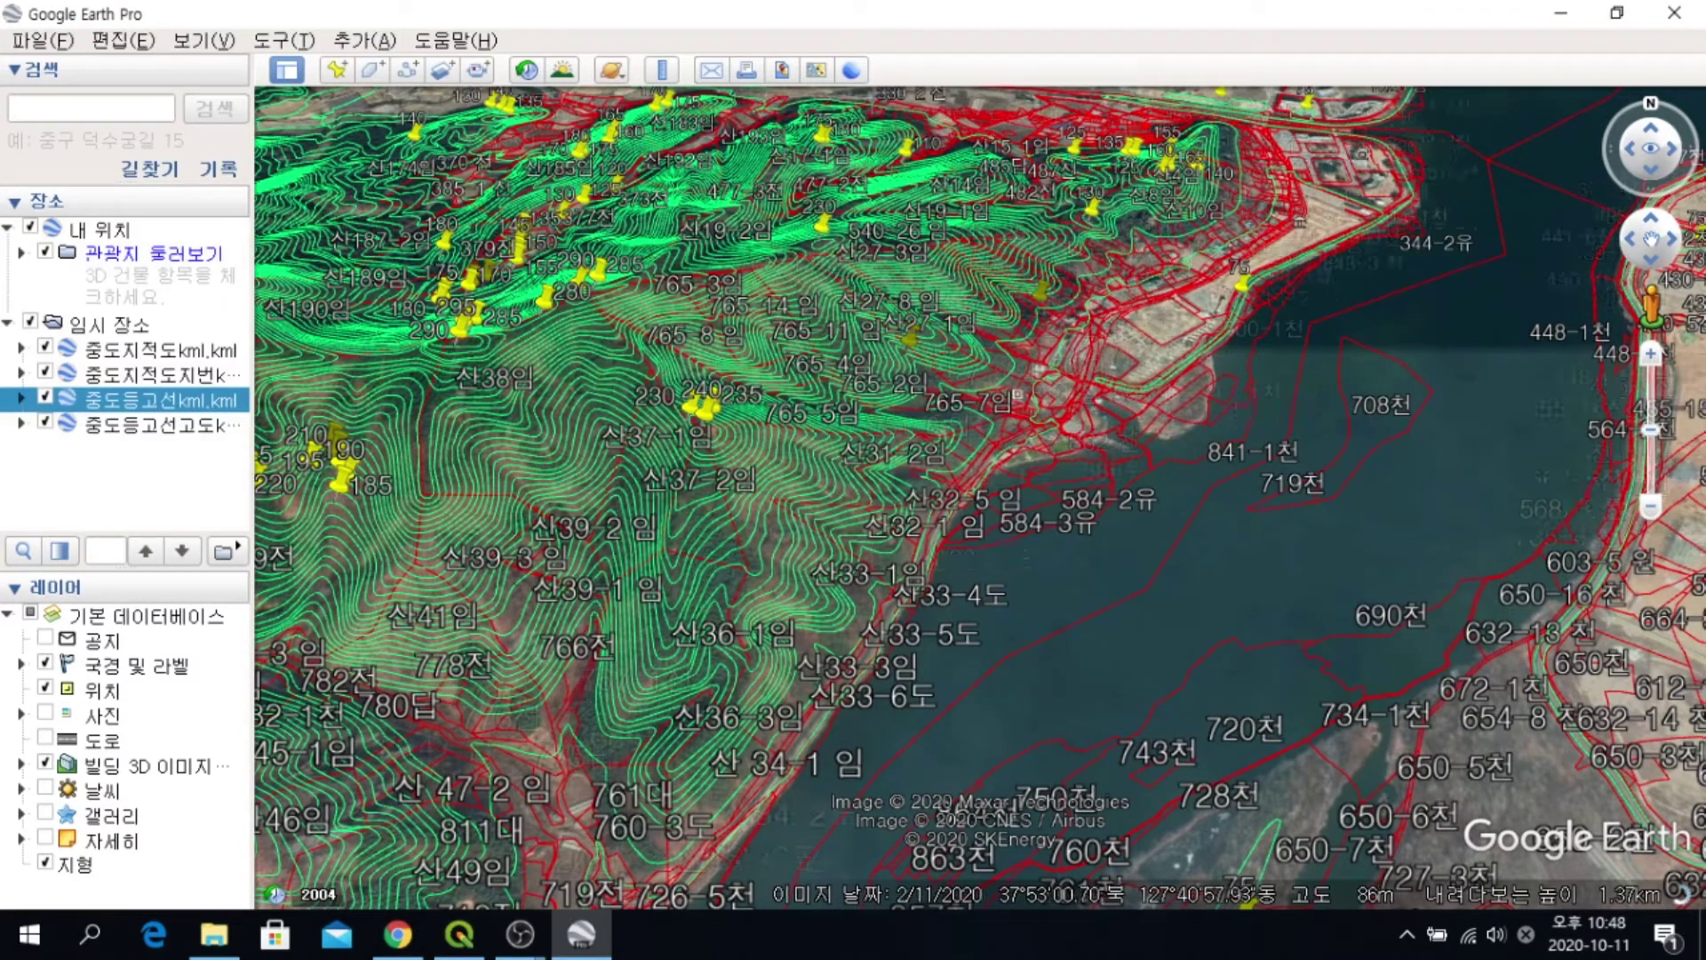
# Apply a shared style to the 중도등고선고도kml.kml elevation points and set their icon color to green (#55ff00)
pyautogui.click(160, 424)
pyautogui.rightClick(176, 426)
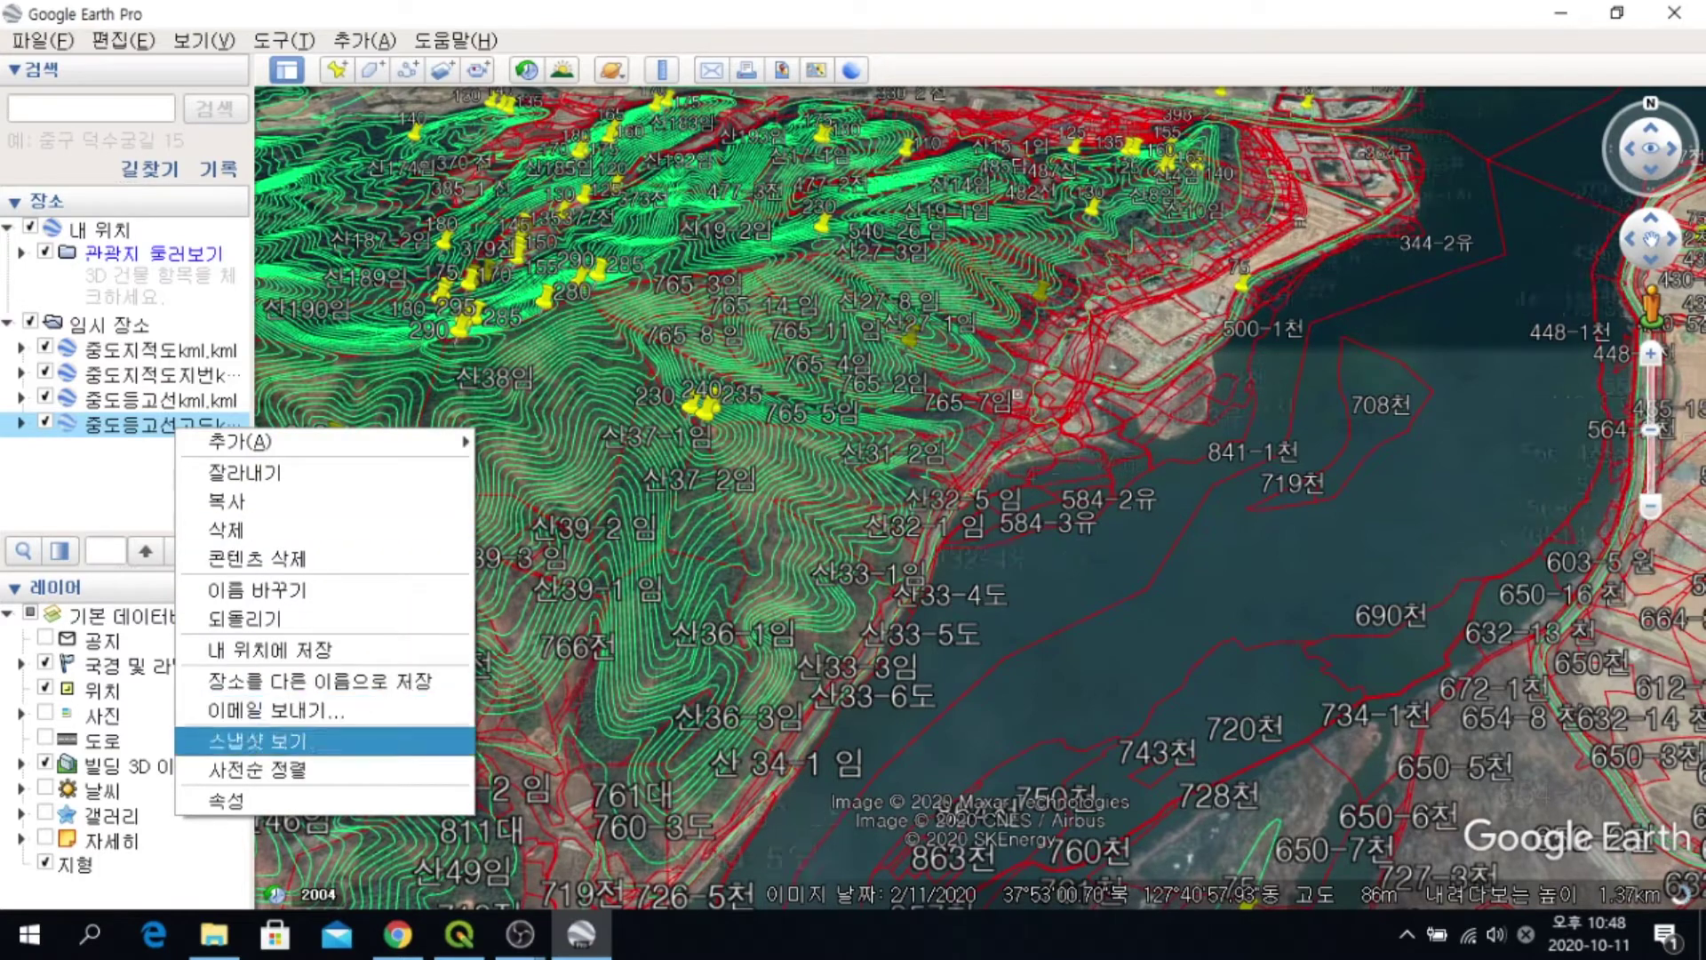
pyautogui.click(227, 800)
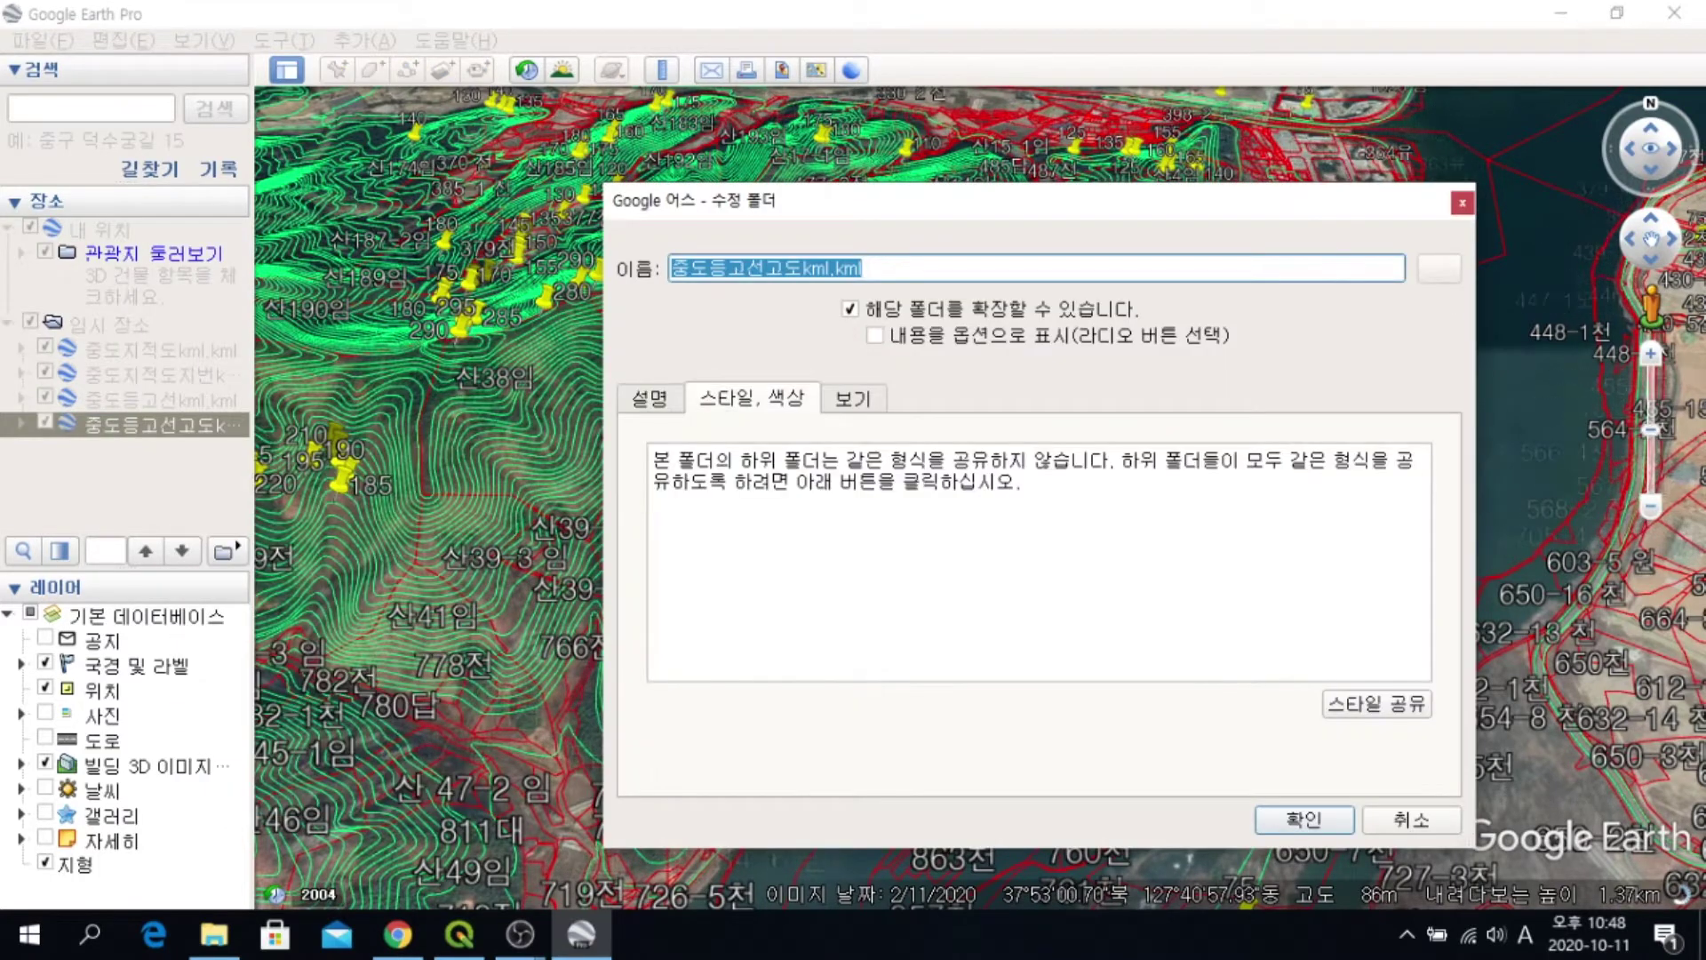
pyautogui.click(1376, 704)
pyautogui.click(845, 579)
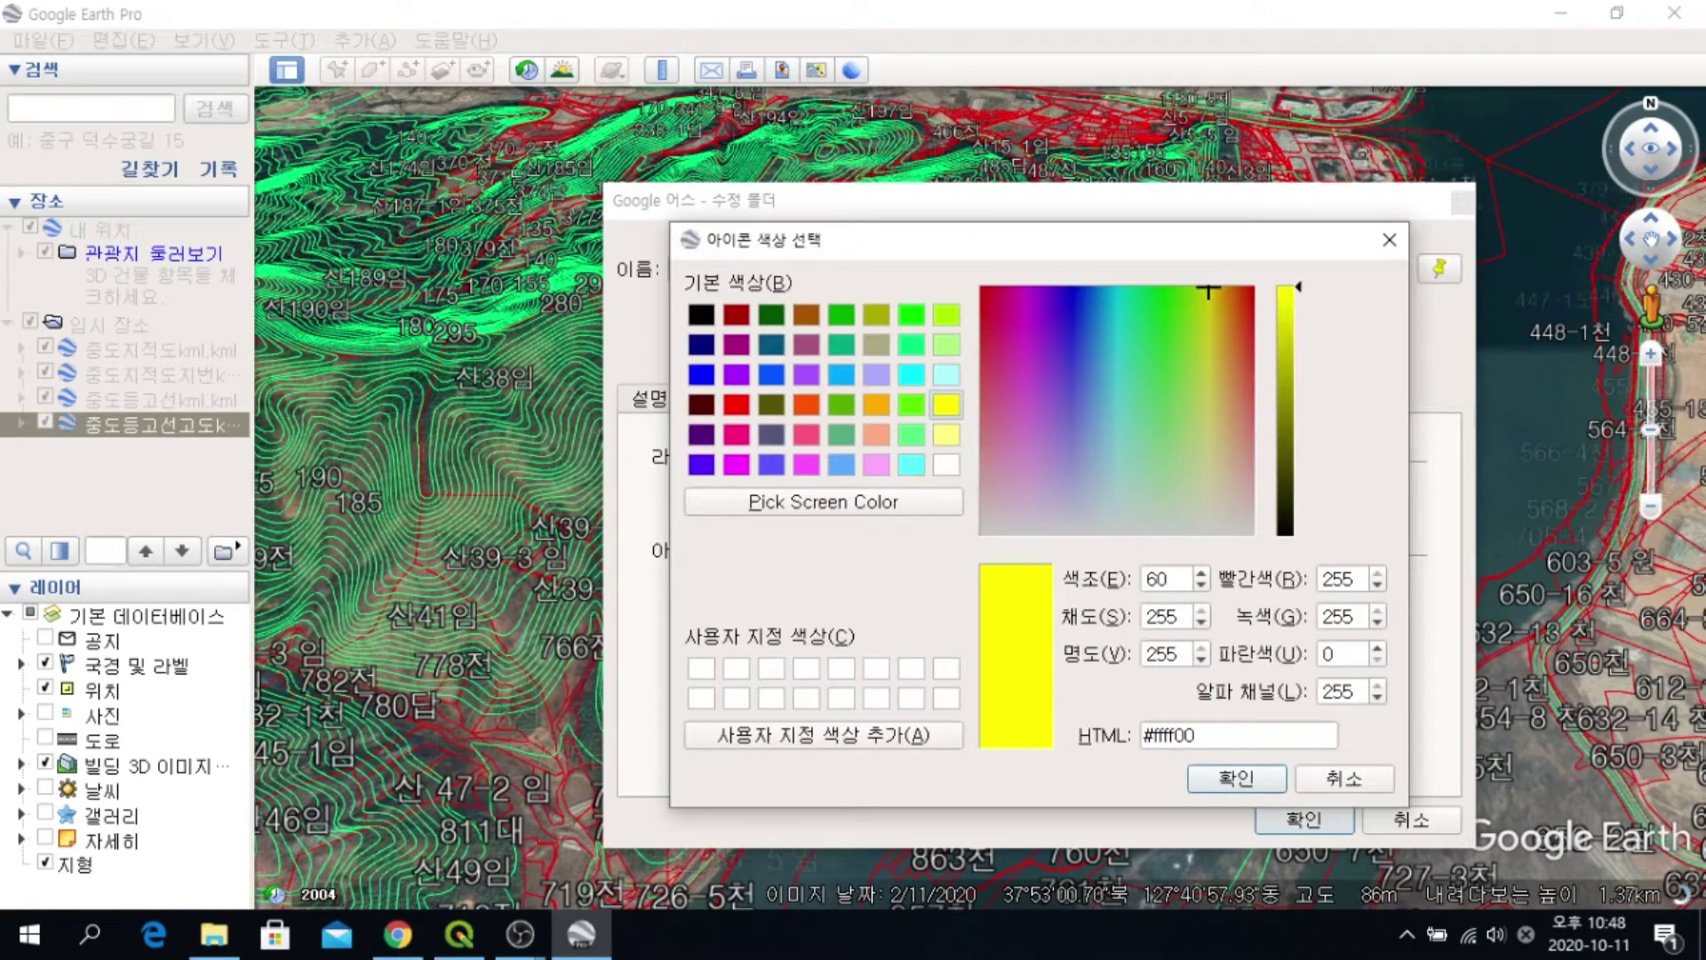
pyautogui.click(911, 405)
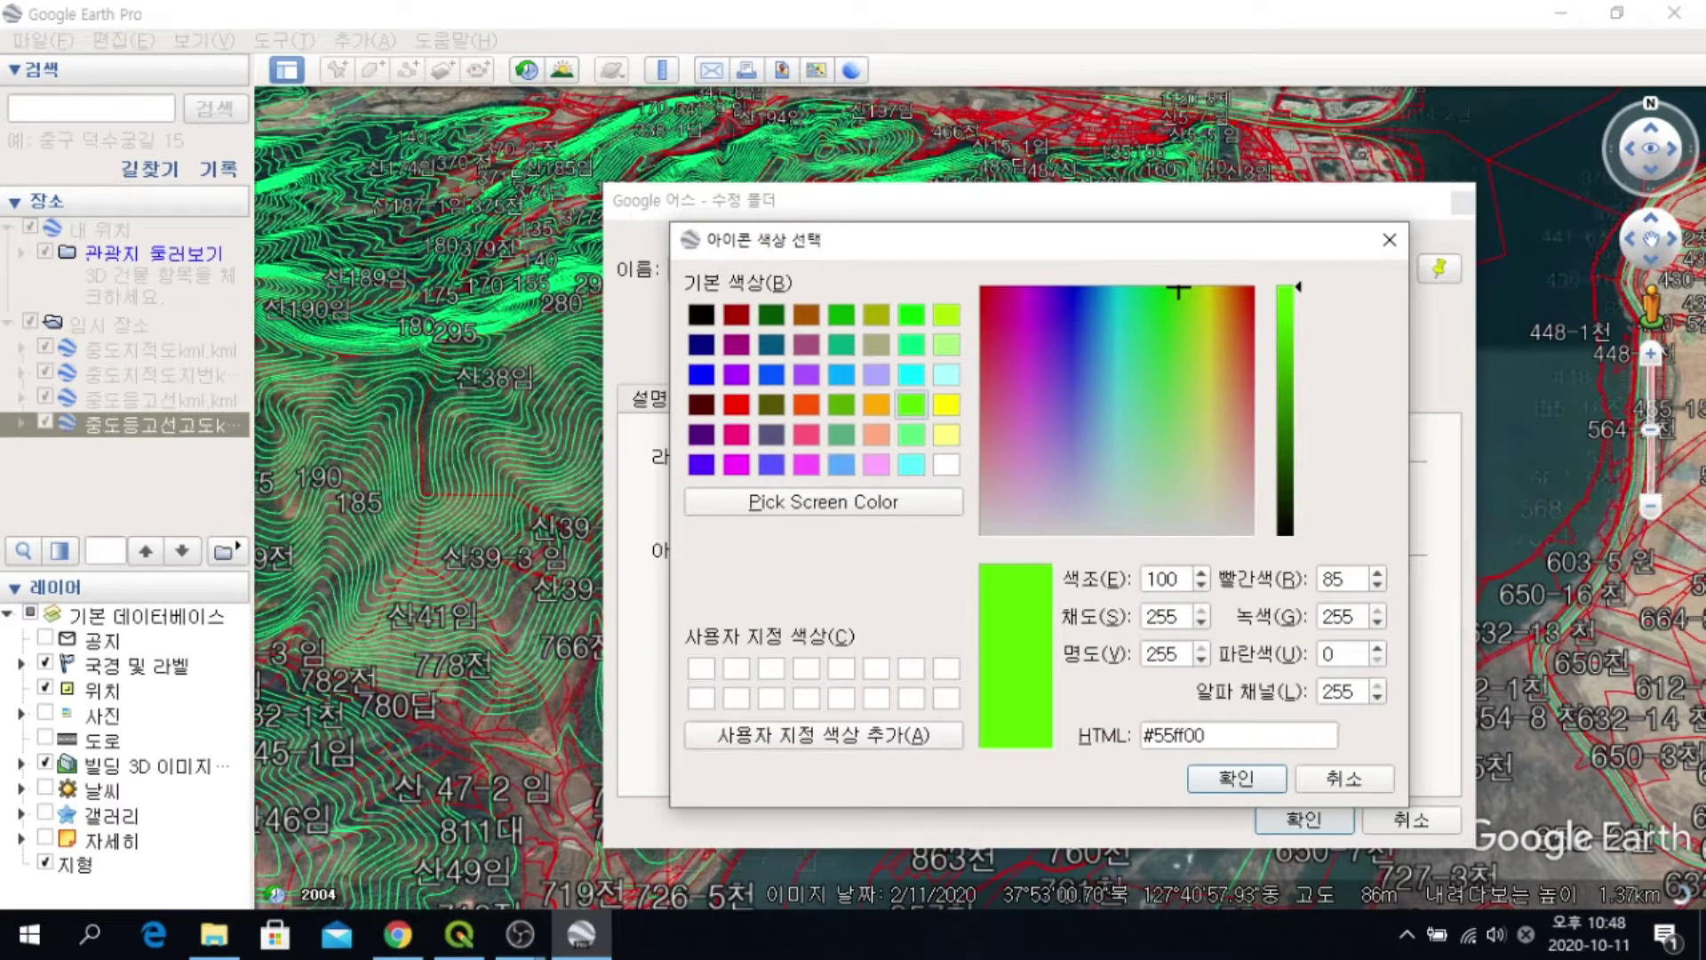
pyautogui.click(1237, 779)
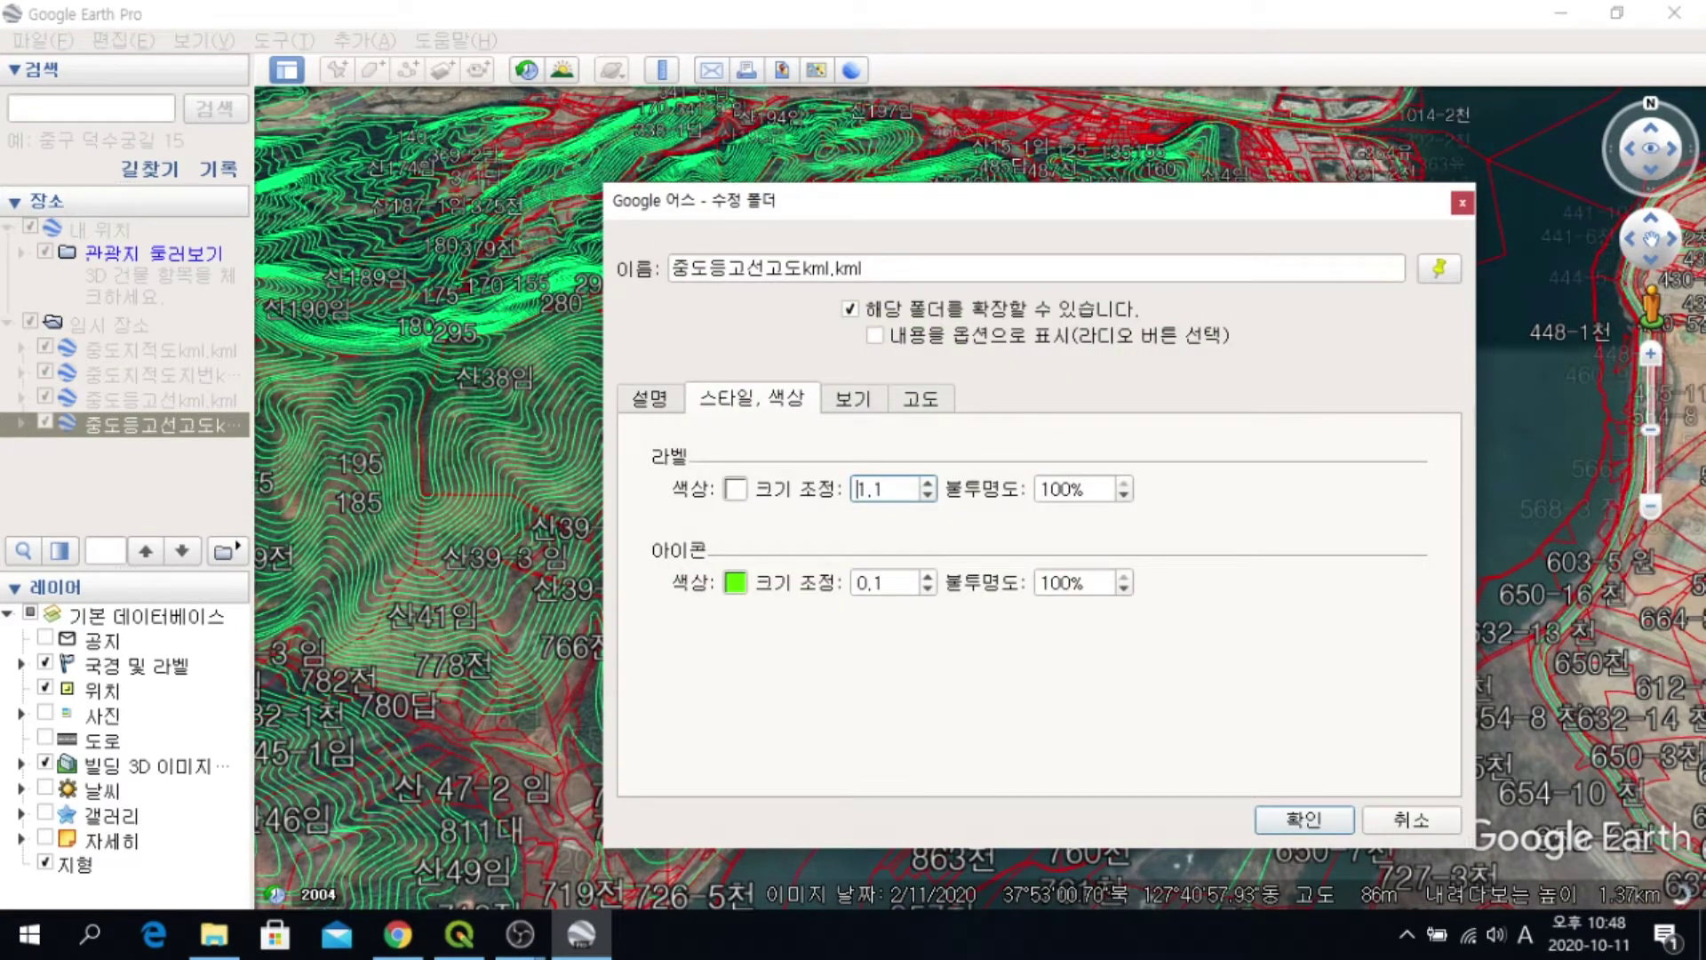
# Set the icon scale of the elevation points to 0.4 and apply the style changes
pyautogui.click(928, 576)
pyautogui.click(928, 576)
pyautogui.click(928, 576)
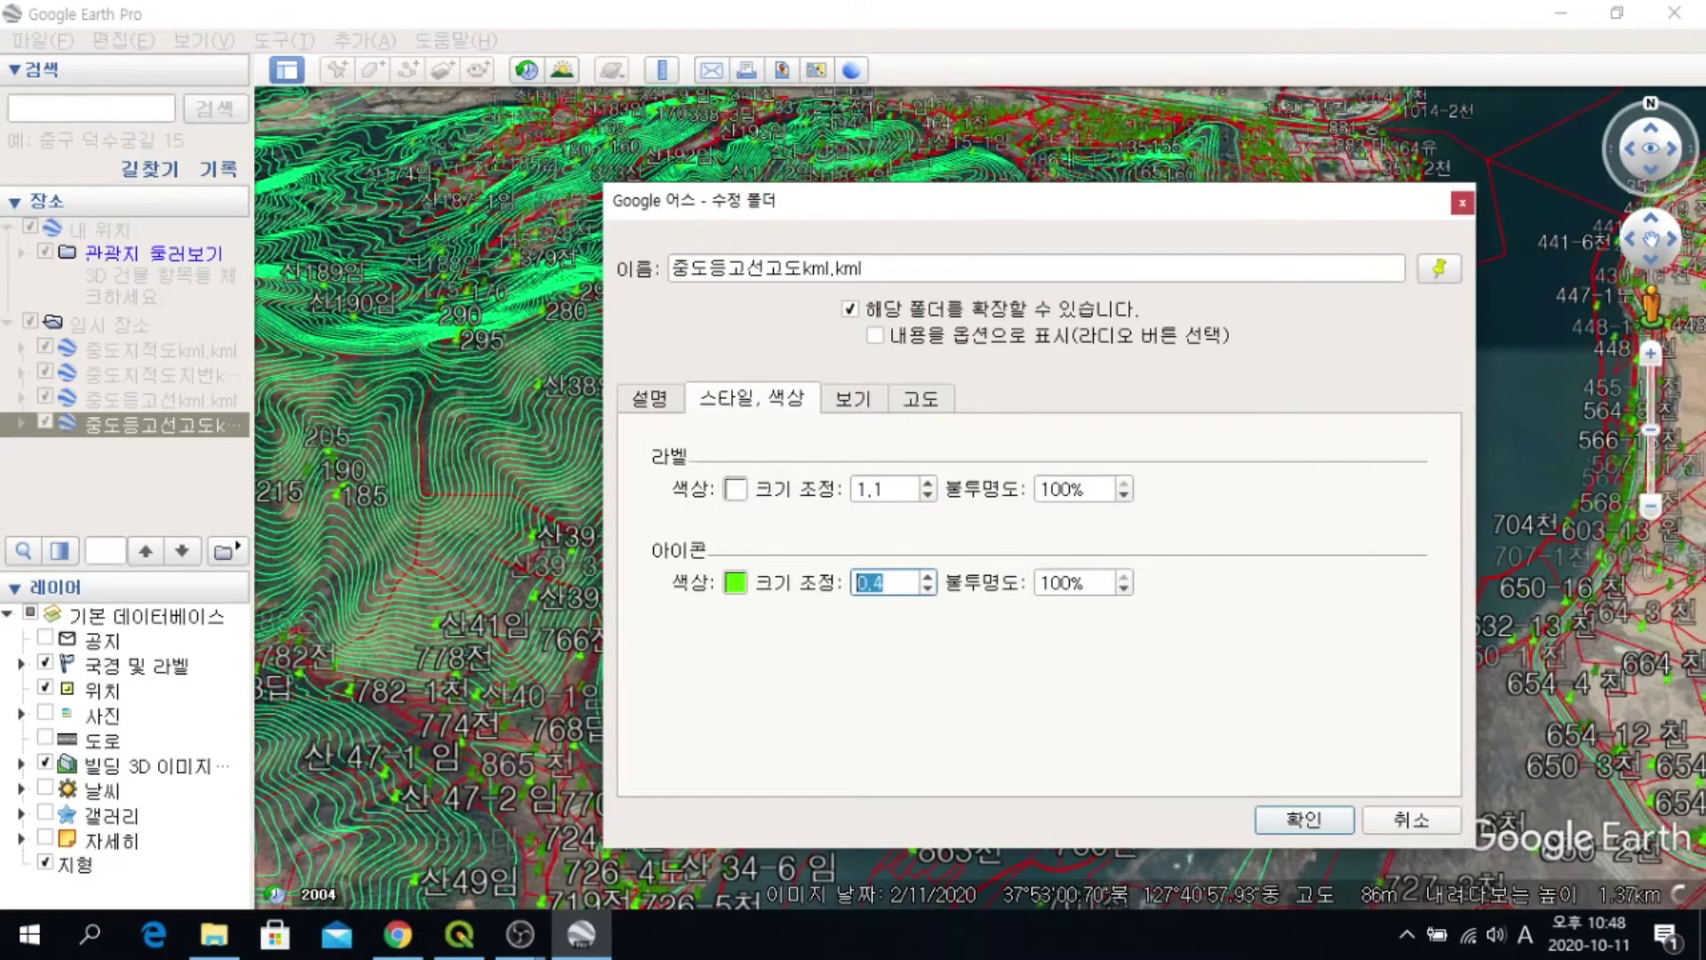
pyautogui.press('Return')
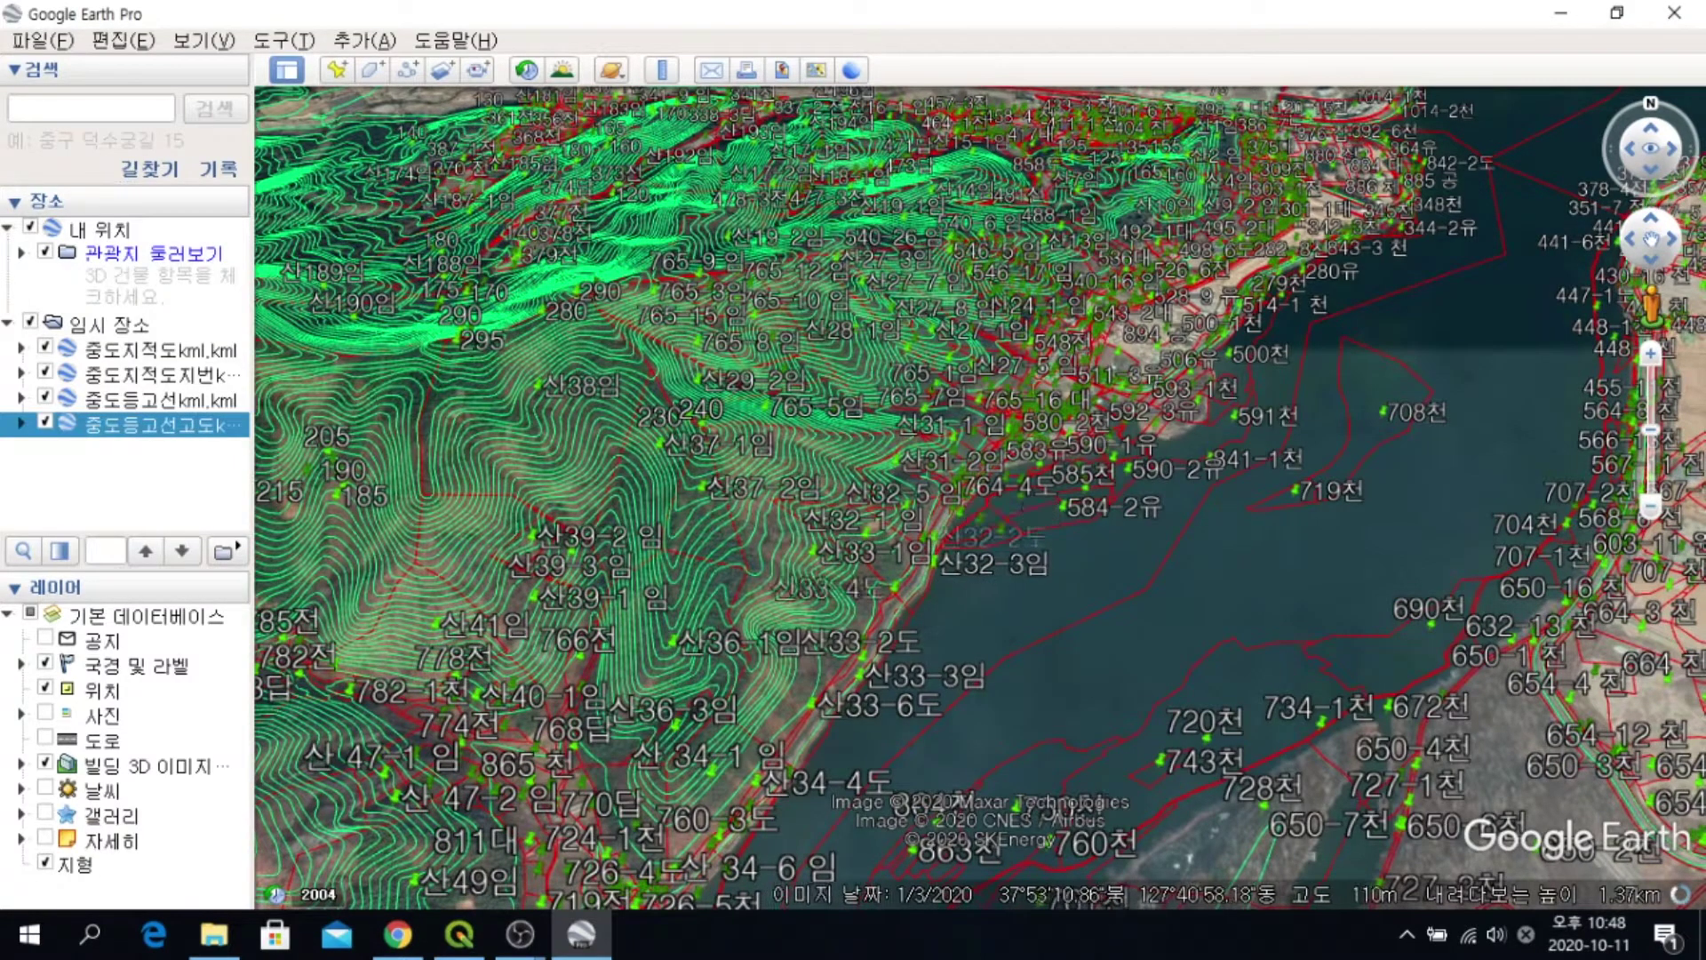
# Close Google Earth Pro, return to QGIS and remove all the layers from the project
pyautogui.scroll(3, 900, 217)
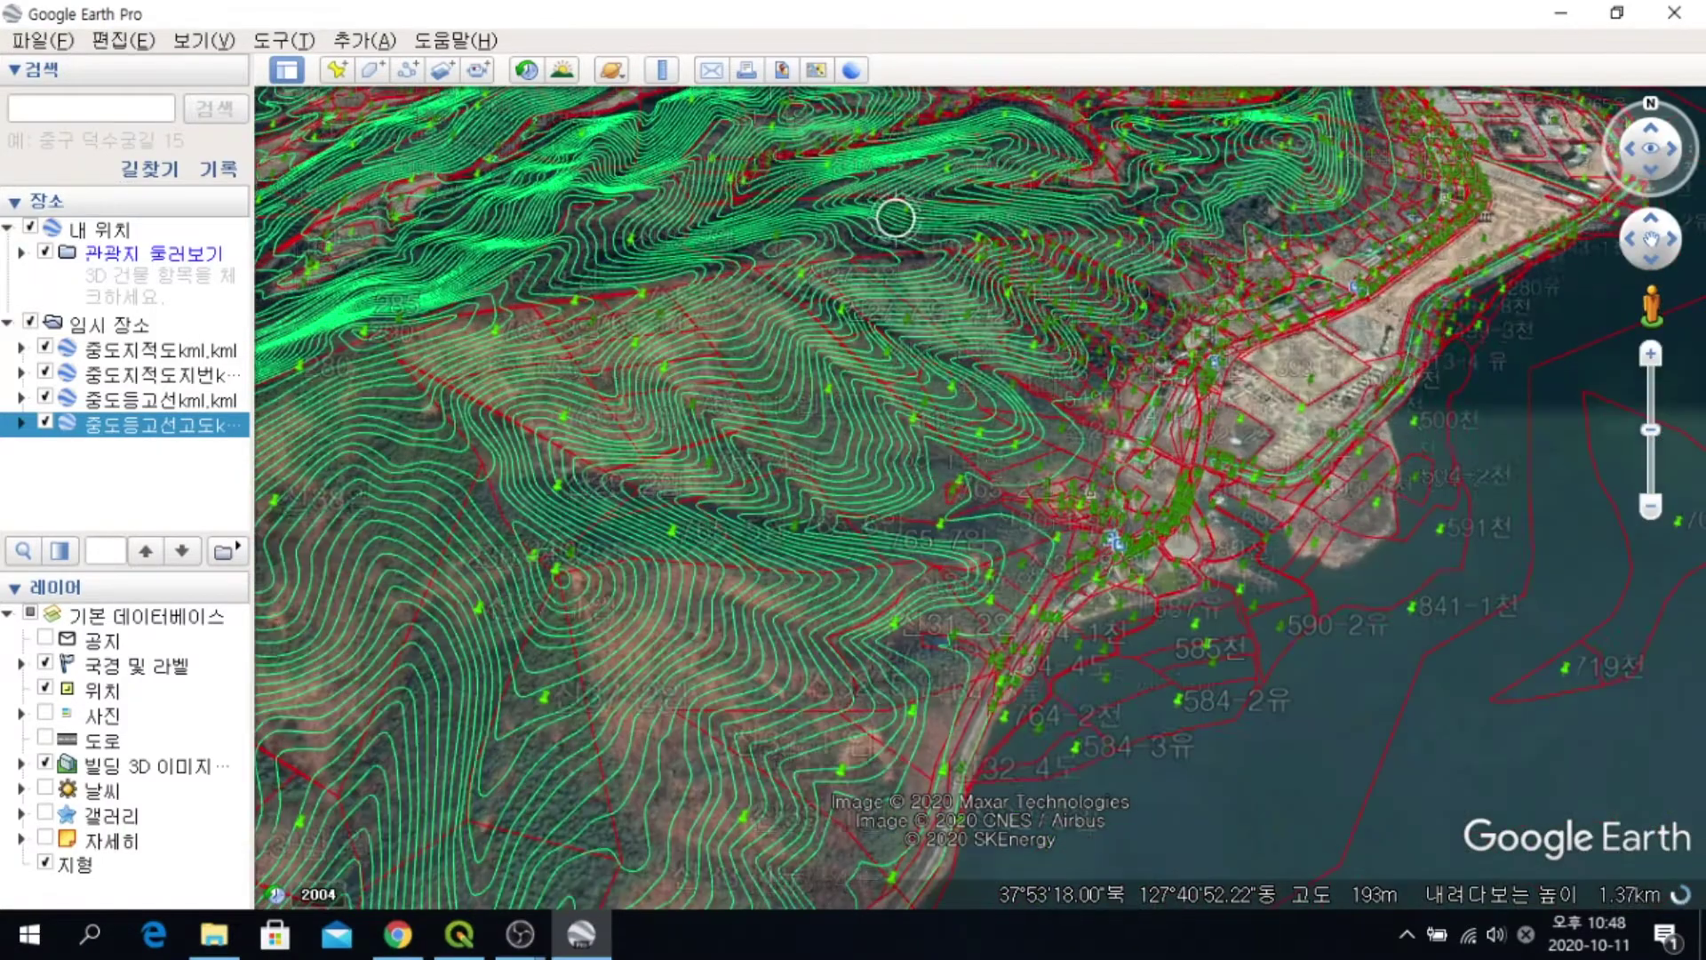
pyautogui.scroll(2, 689, 293)
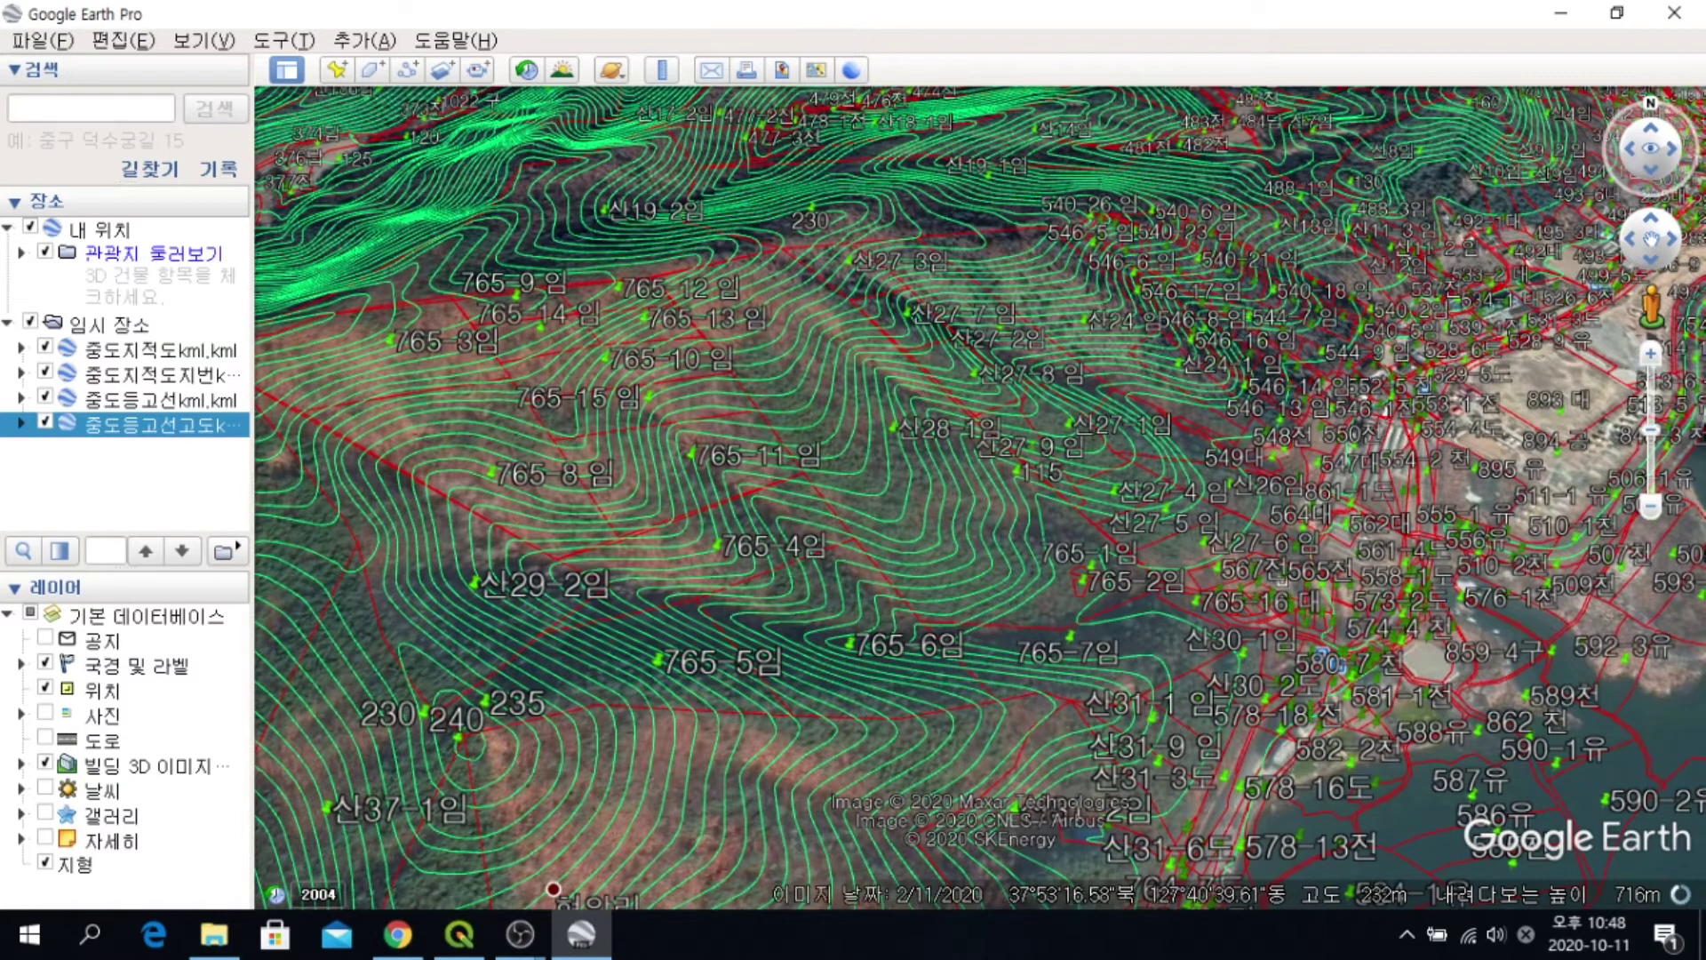
pyautogui.scroll(1, 655, 204)
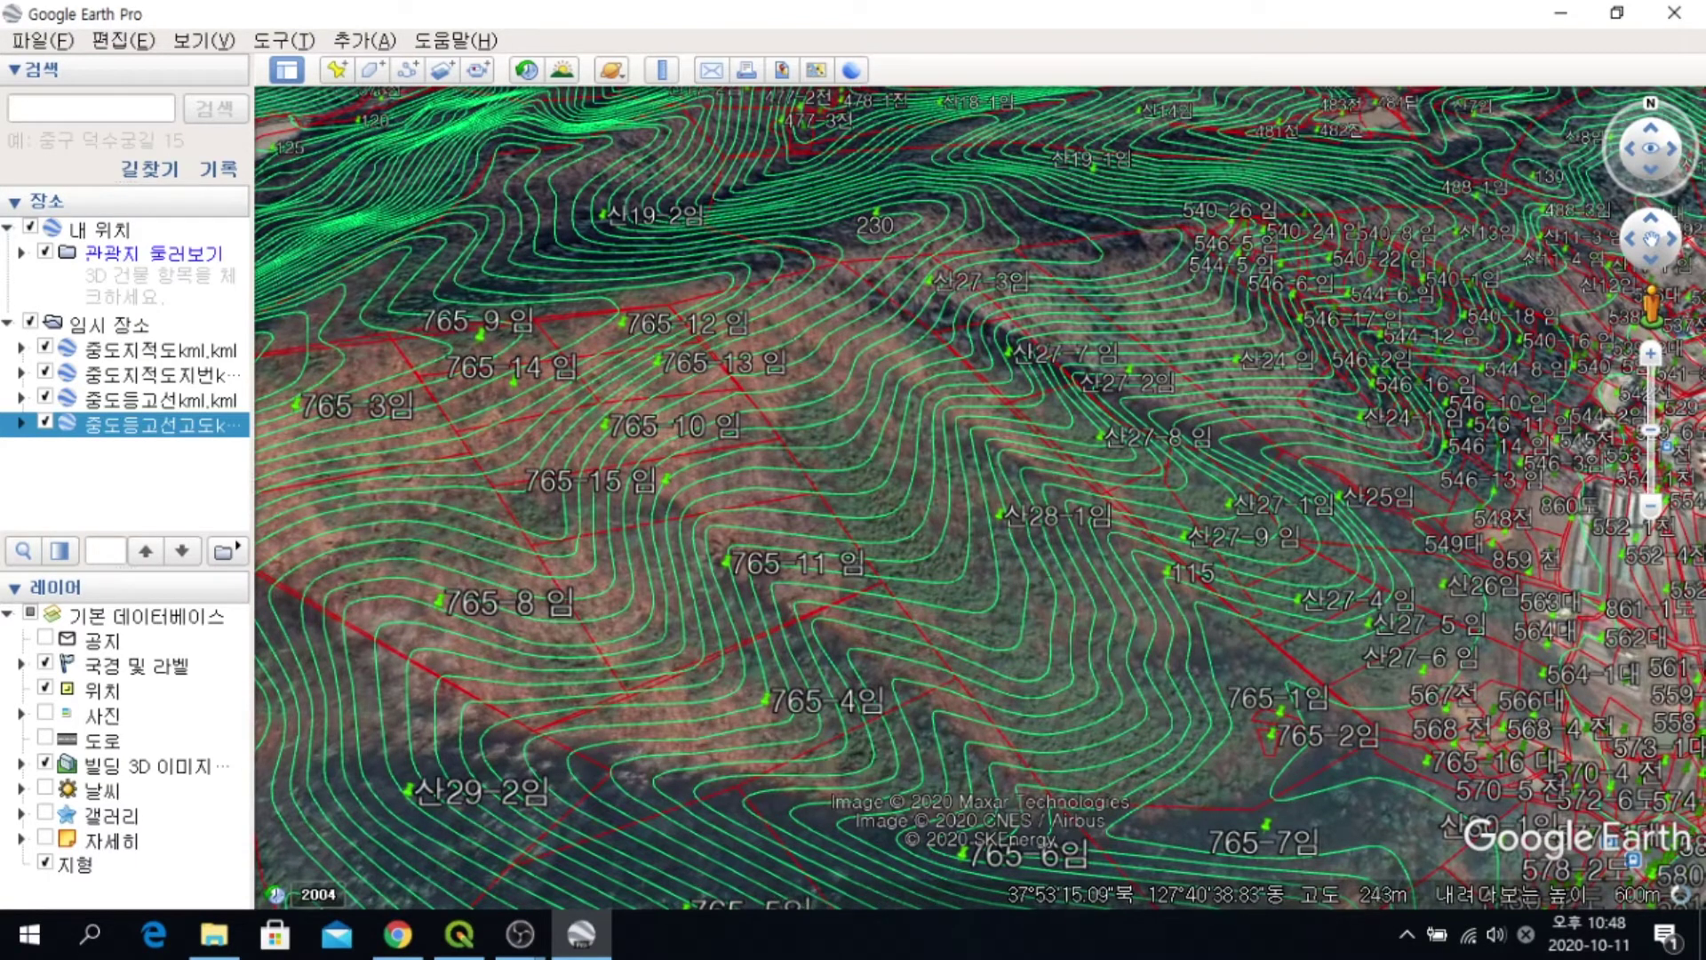
pyautogui.scroll(-2, 981, 498)
pyautogui.scroll(-2, 1073, 400)
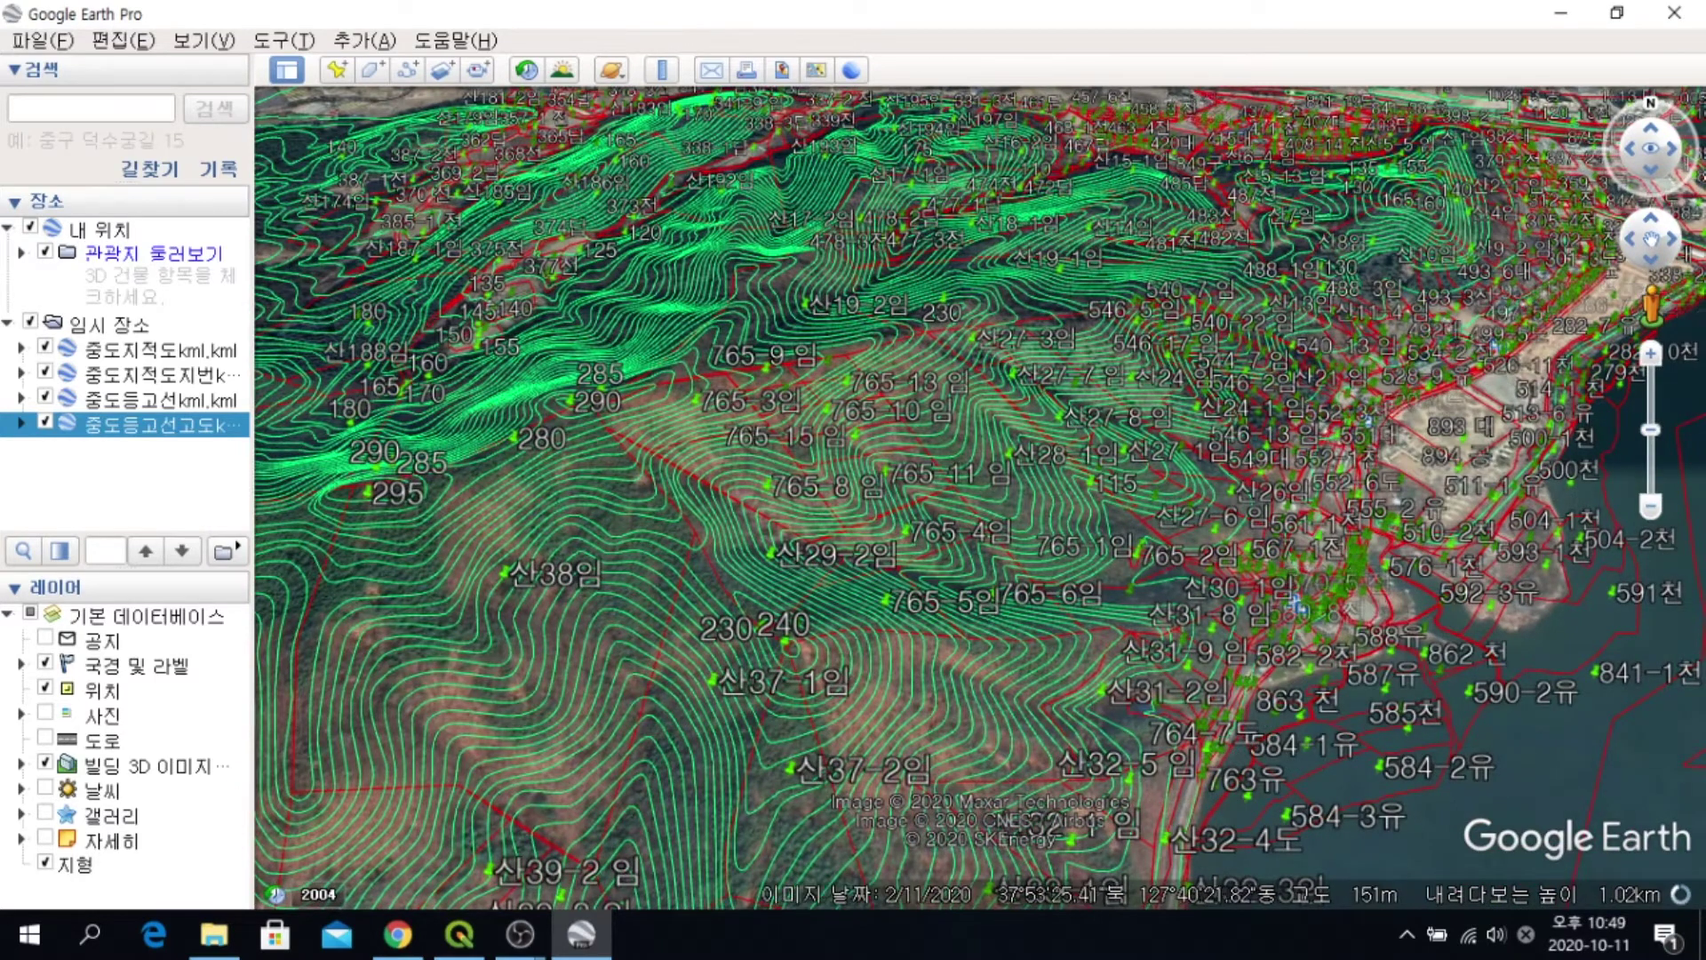
pyautogui.click(1674, 12)
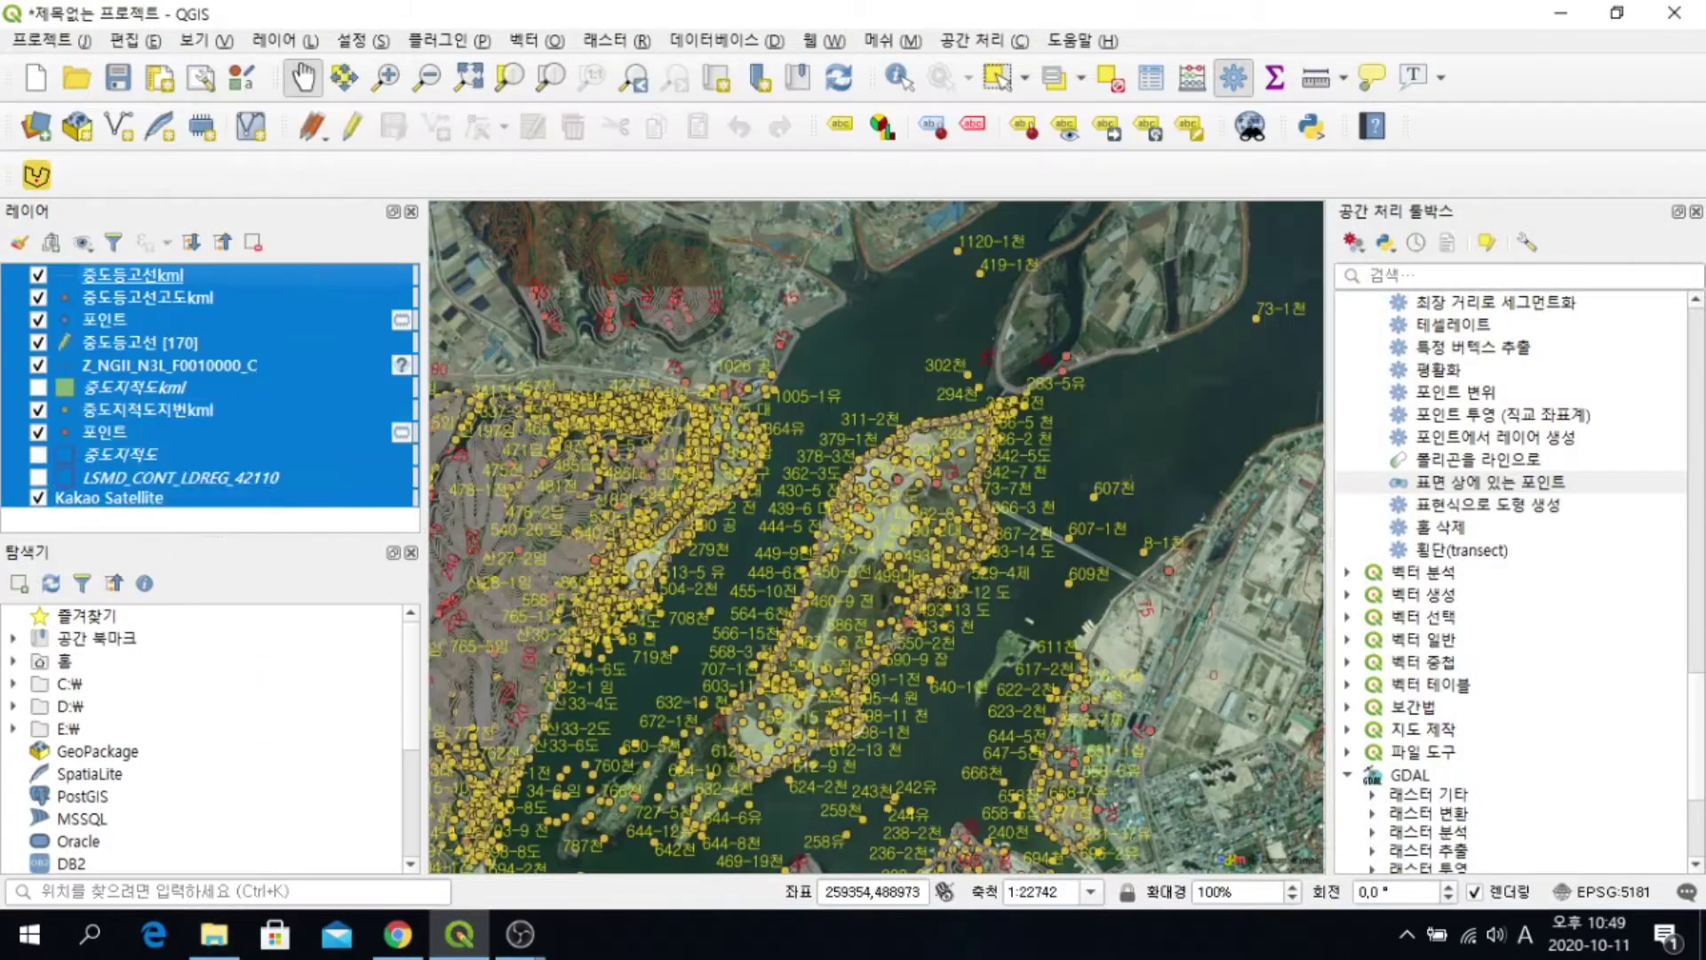
pyautogui.press('Delete')
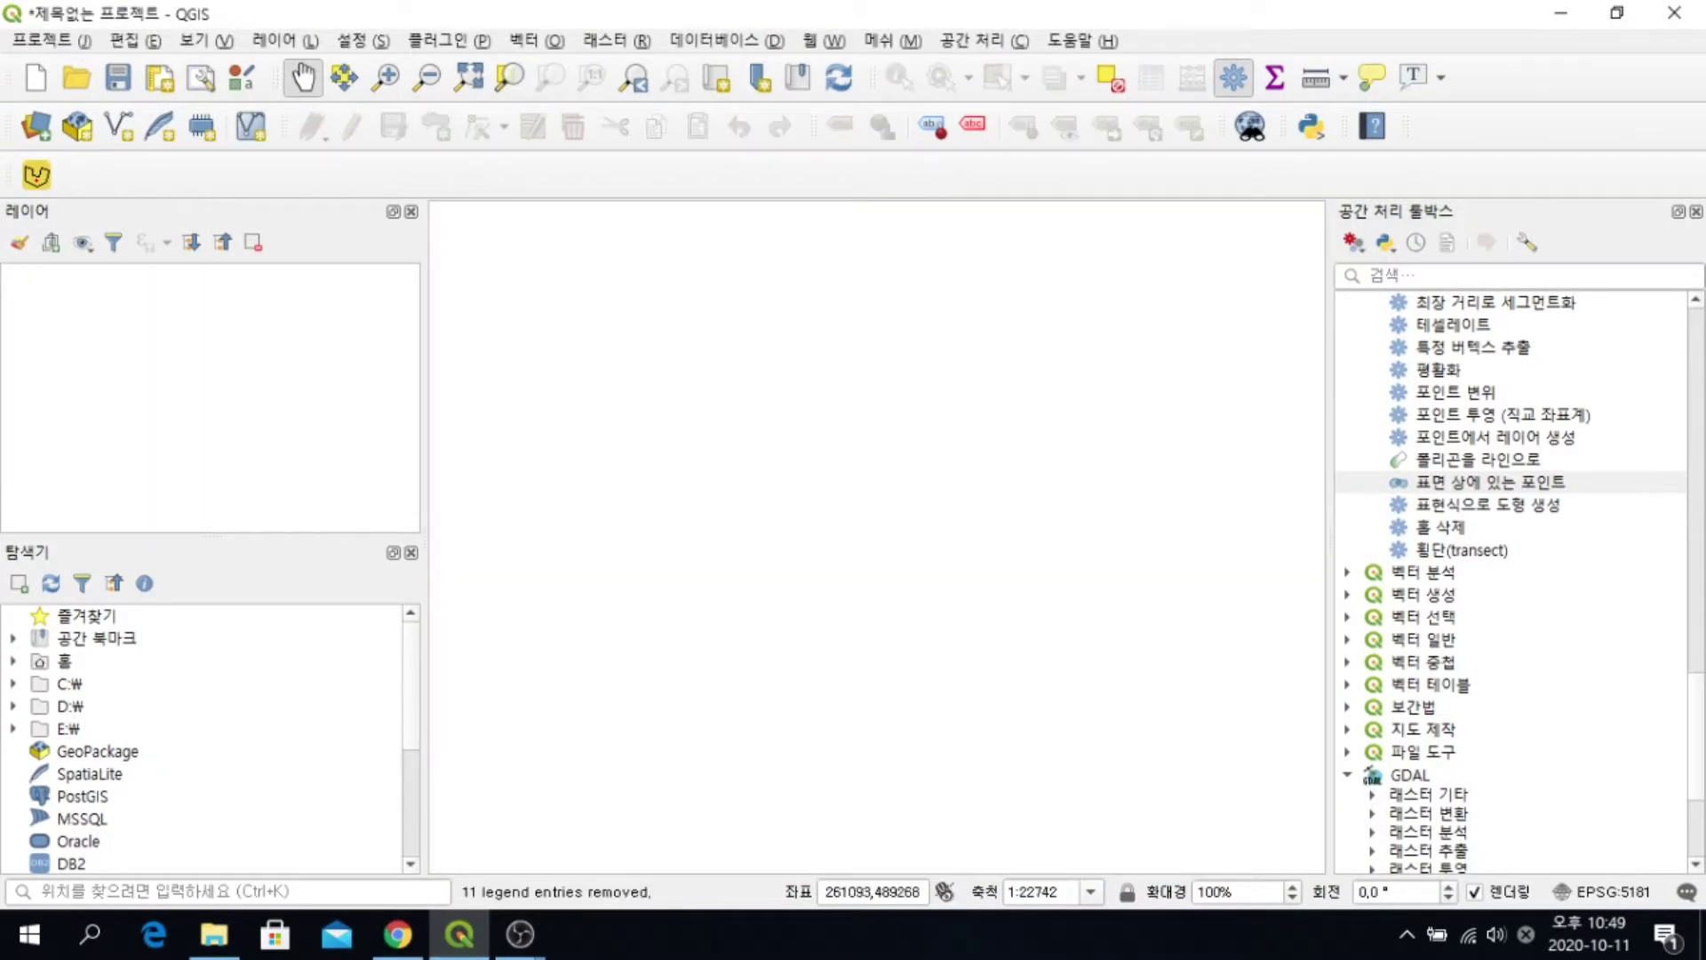
# Add the Kakao Satellite basemap from the TMS for Korea plugin to the empty project
pyautogui.click(824, 41)
pyautogui.moveTo(880, 96)
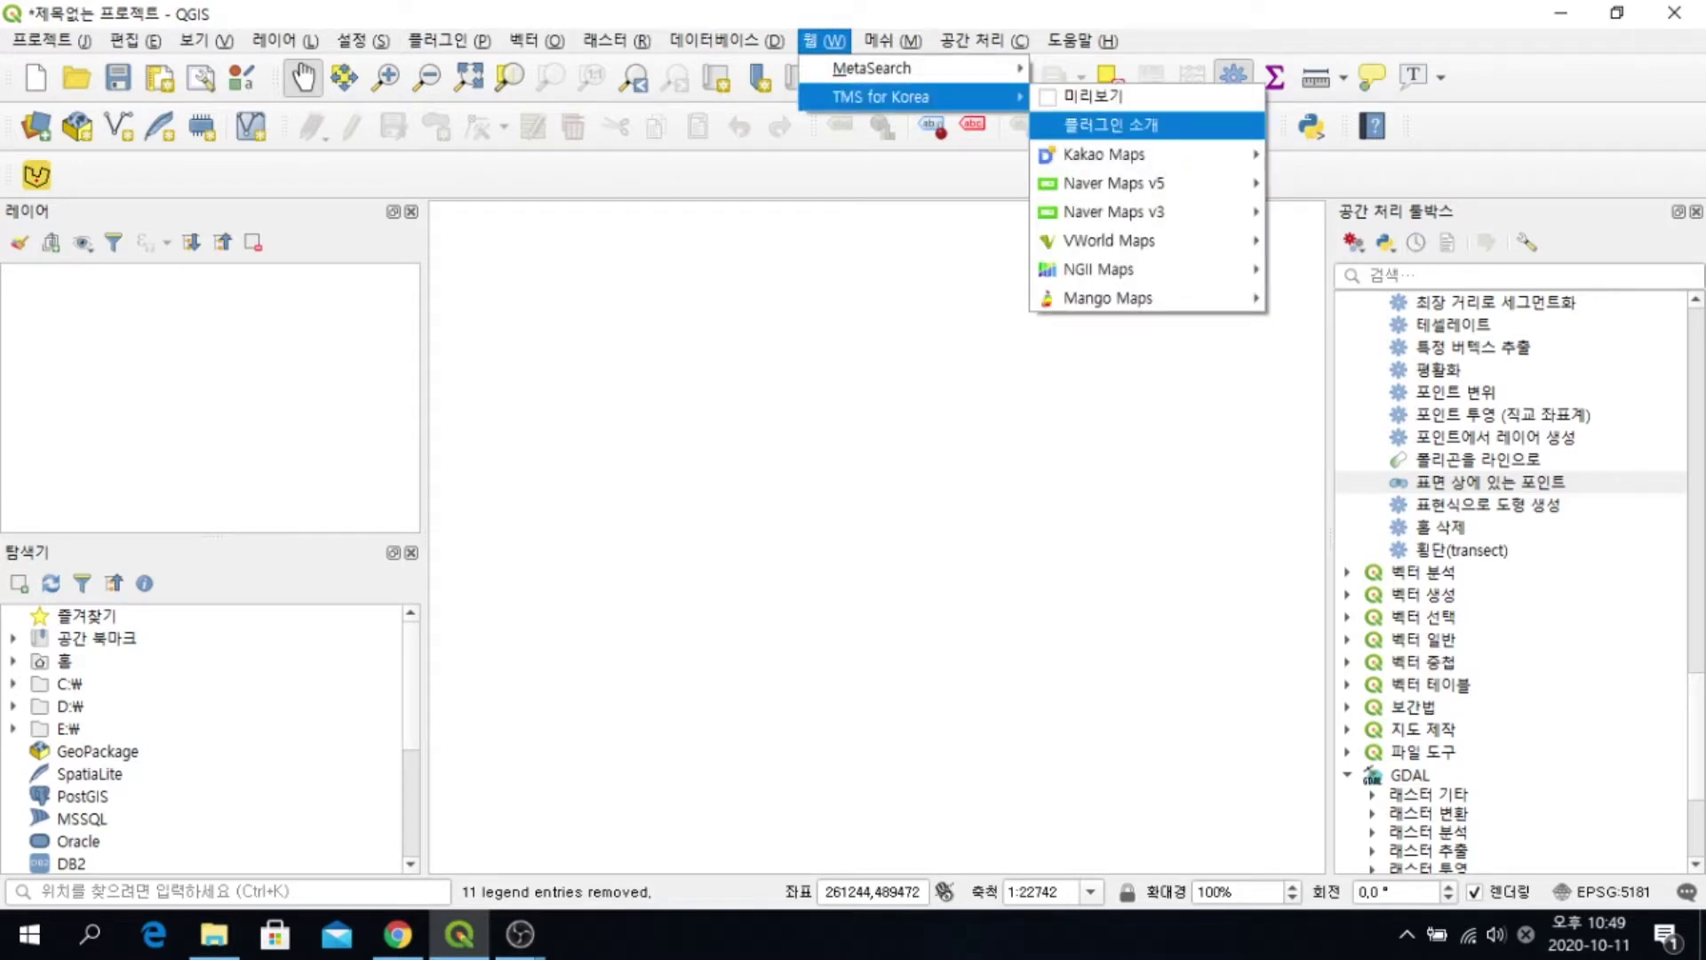
pyautogui.moveTo(1104, 153)
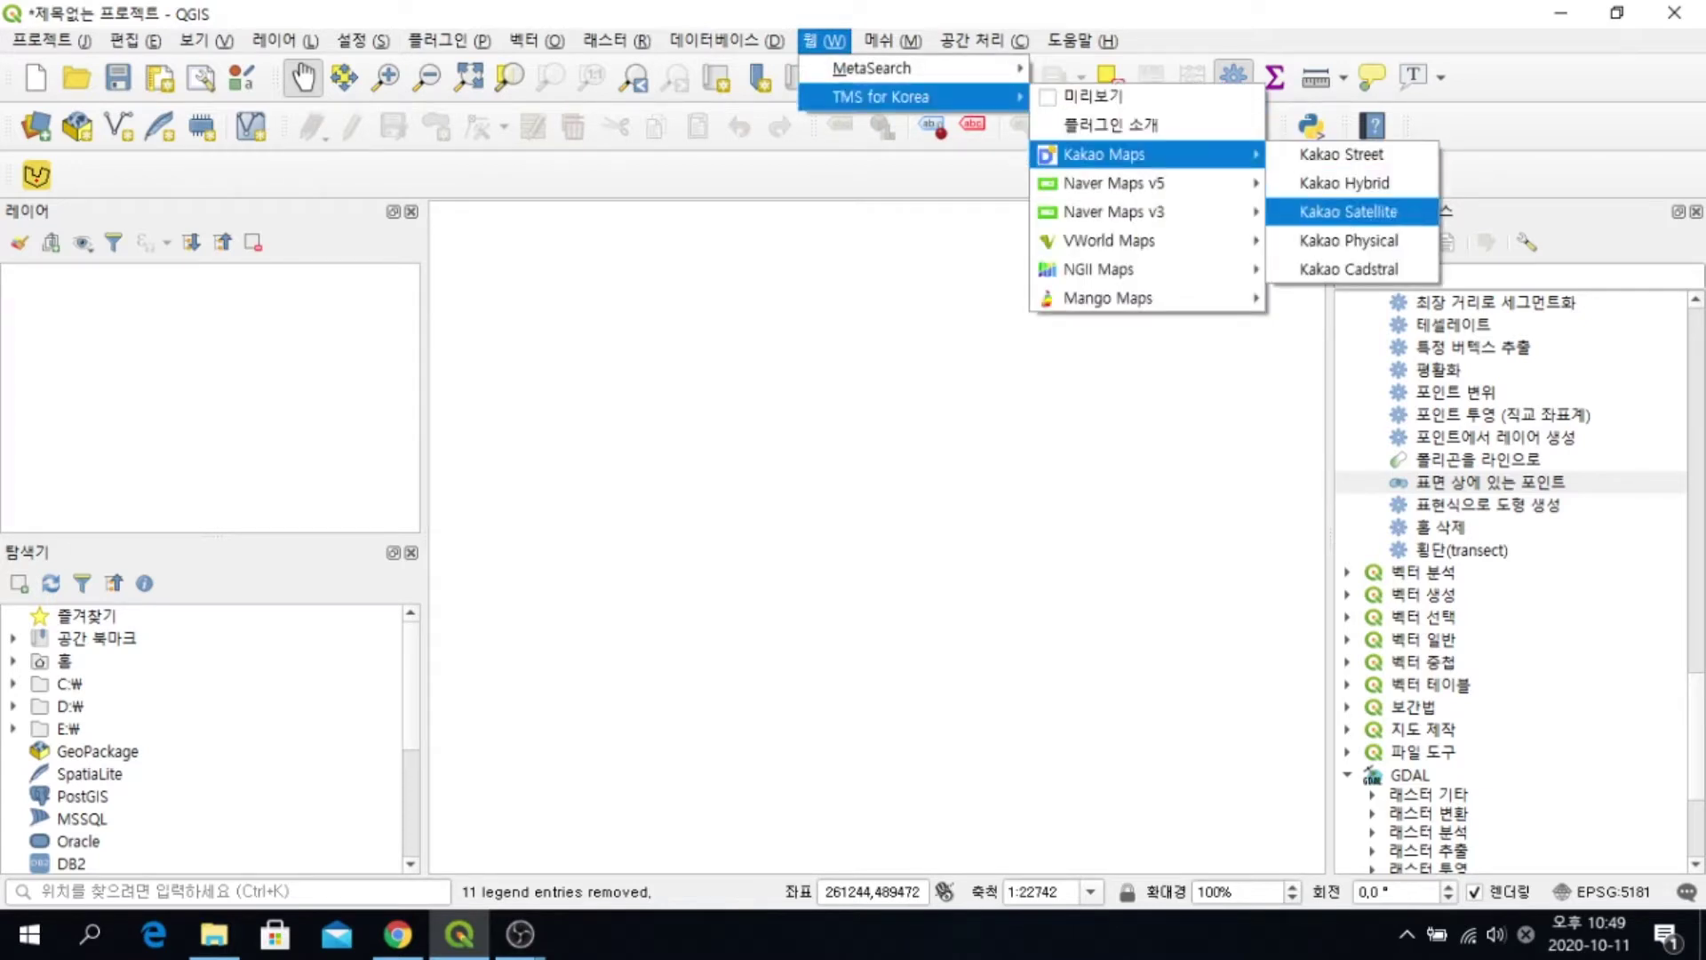
pyautogui.click(1348, 211)
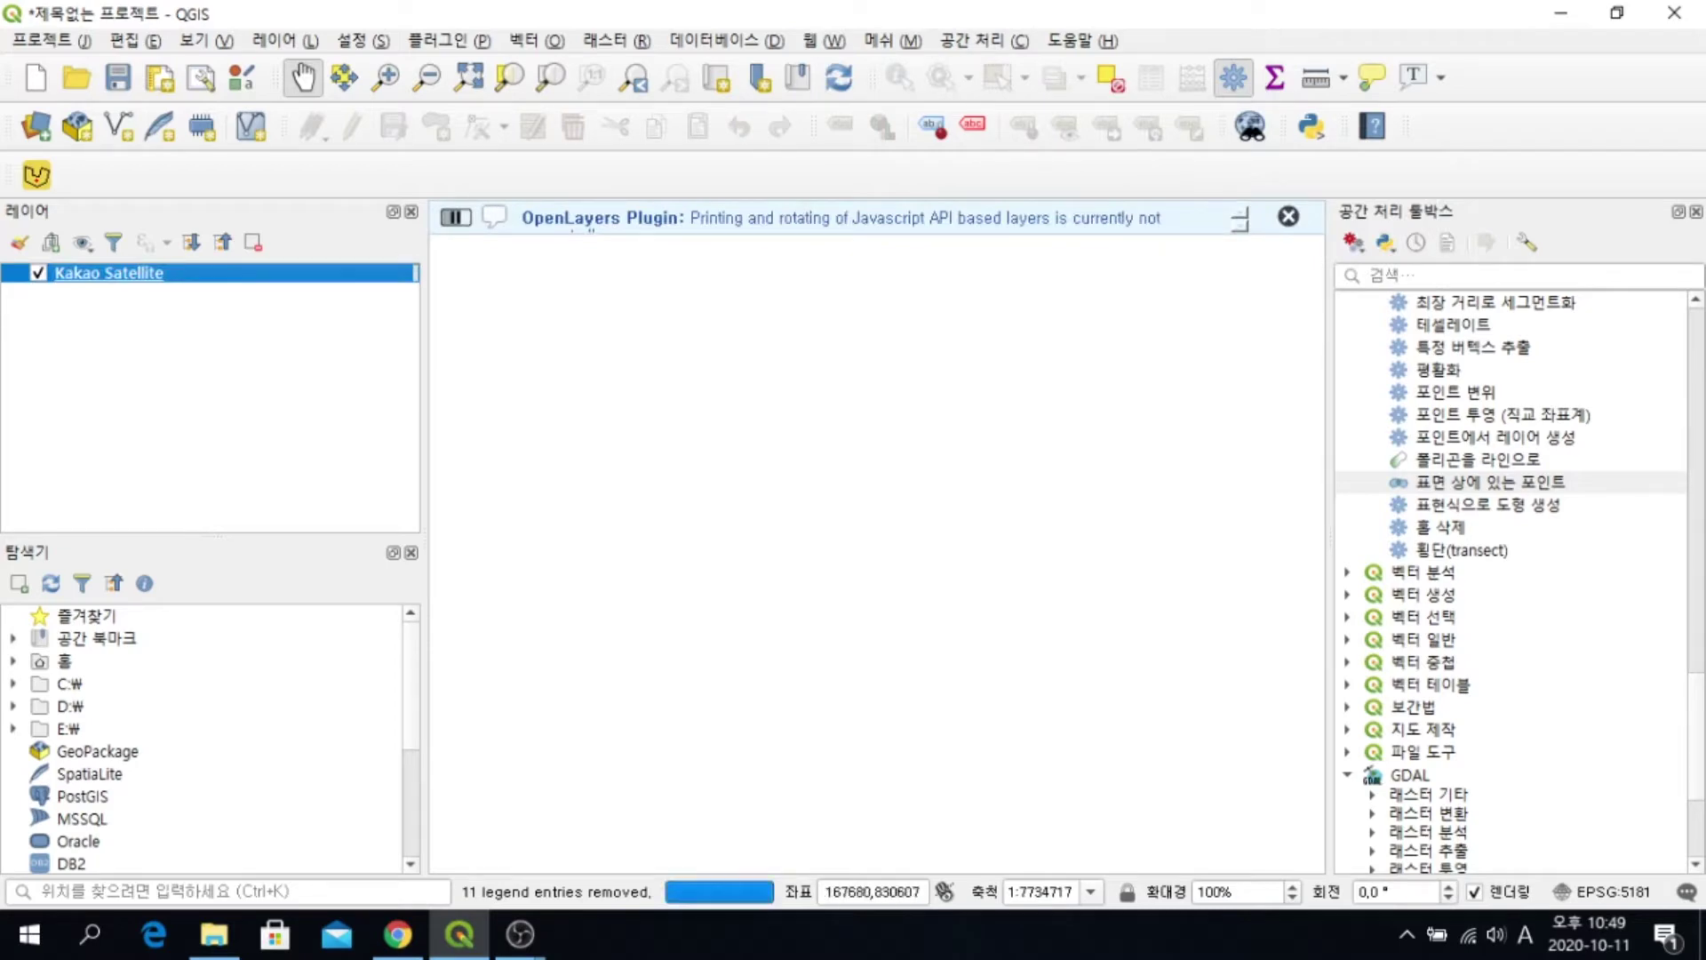
pyautogui.scroll(2, 905, 558)
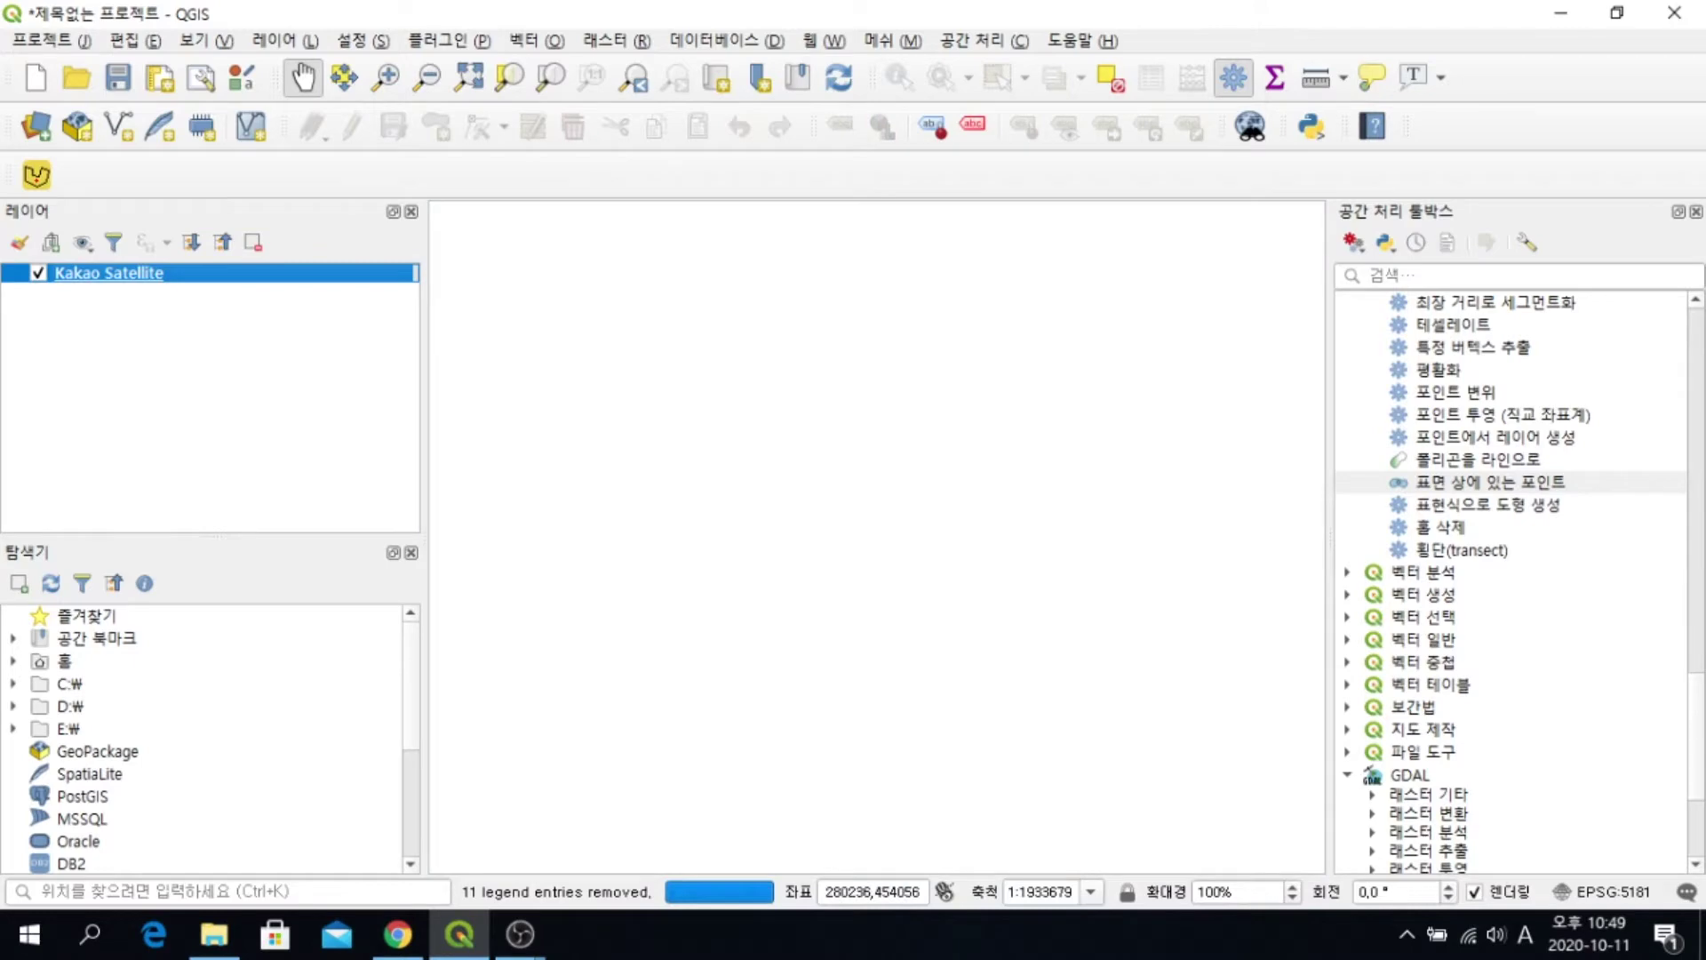
pyautogui.scroll(3, 877, 536)
# Add the cadastral shapefile LSMD_CONT_LDREG_42110.shp from the LSMD_CONT_LDREG_강원_춘천시 folder as a vector layer
pyautogui.click(284, 40)
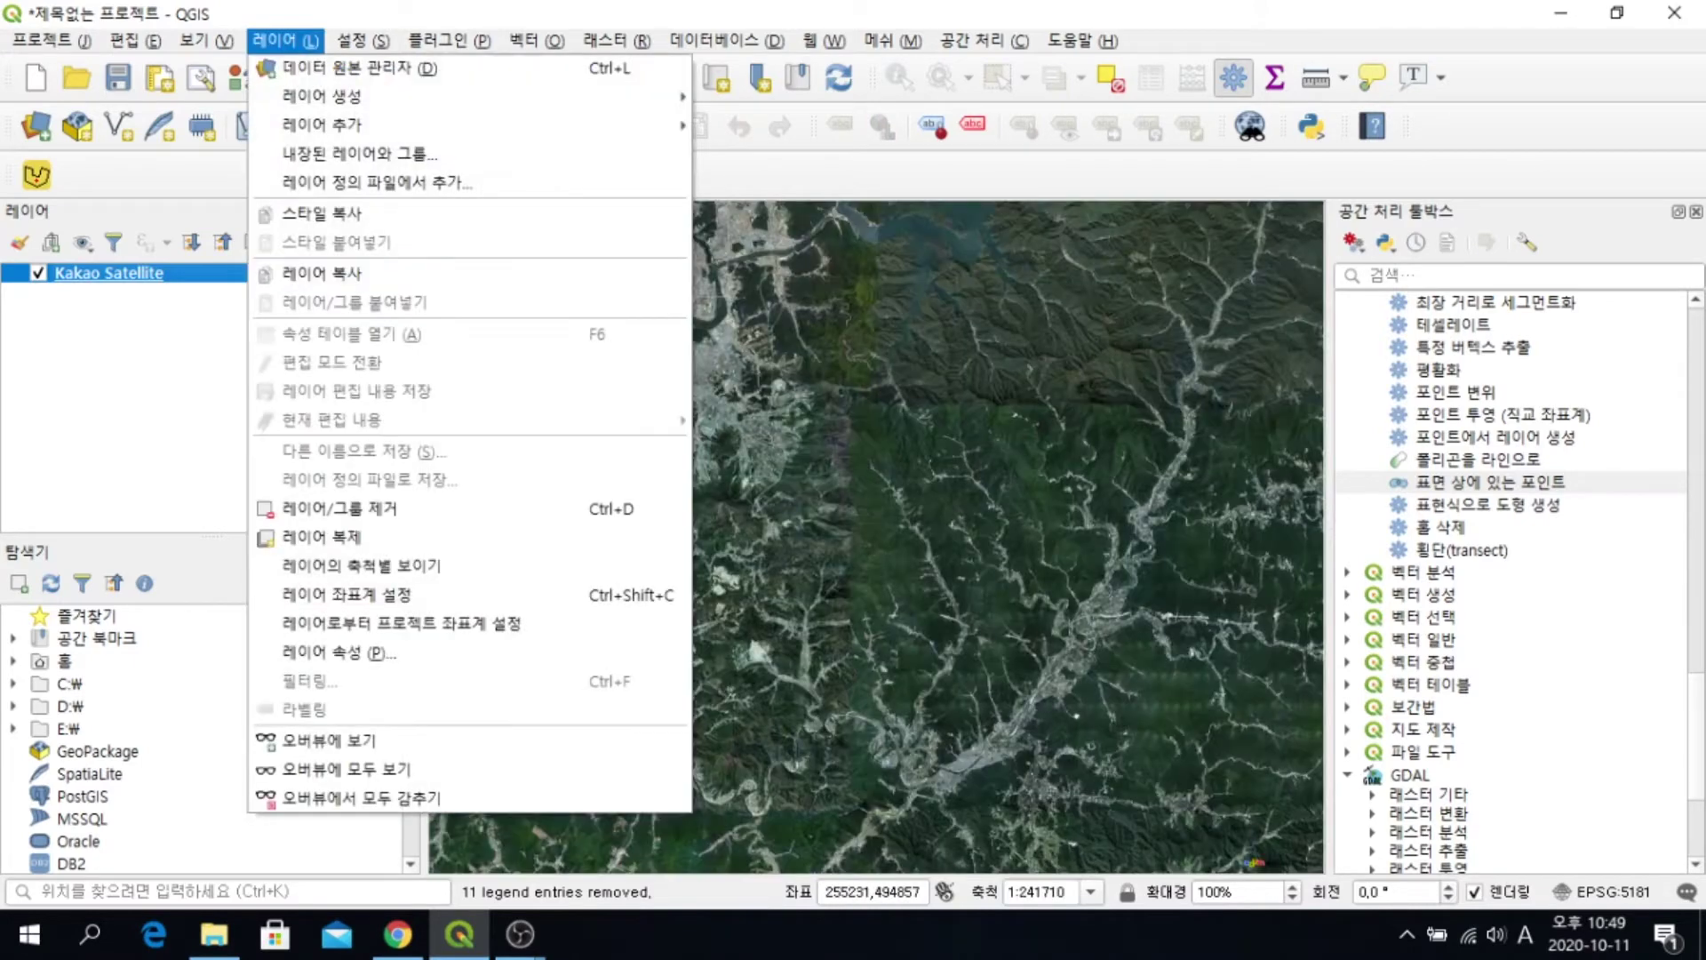
pyautogui.moveTo(322, 124)
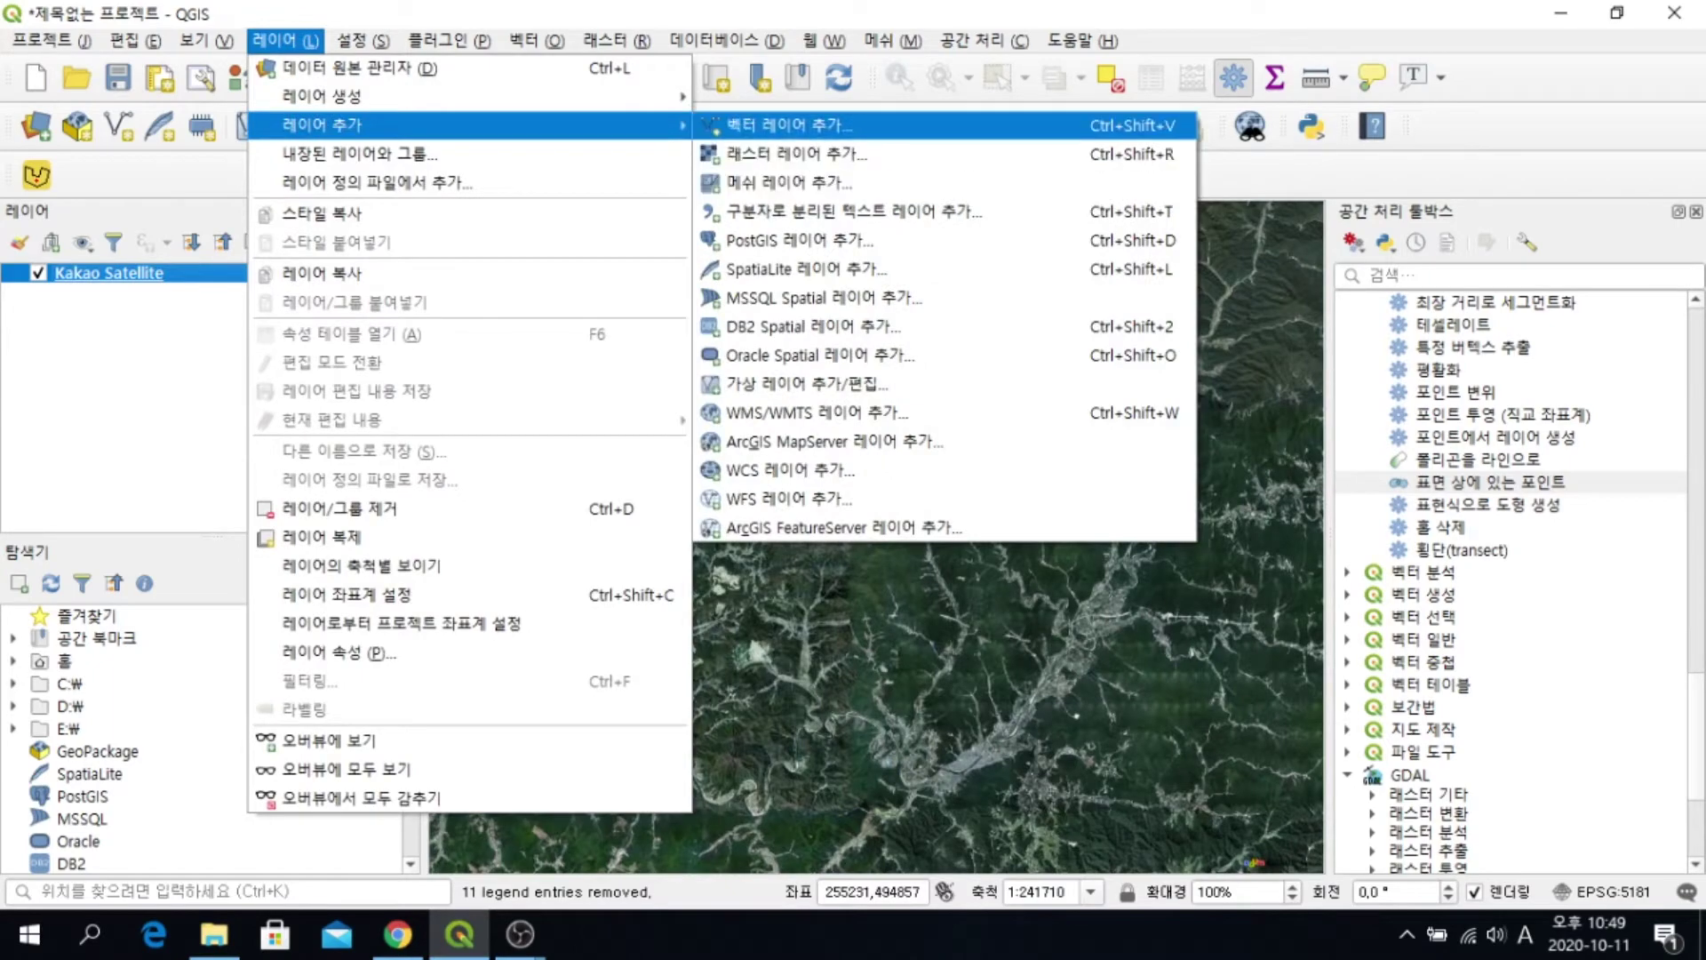
pyautogui.click(788, 125)
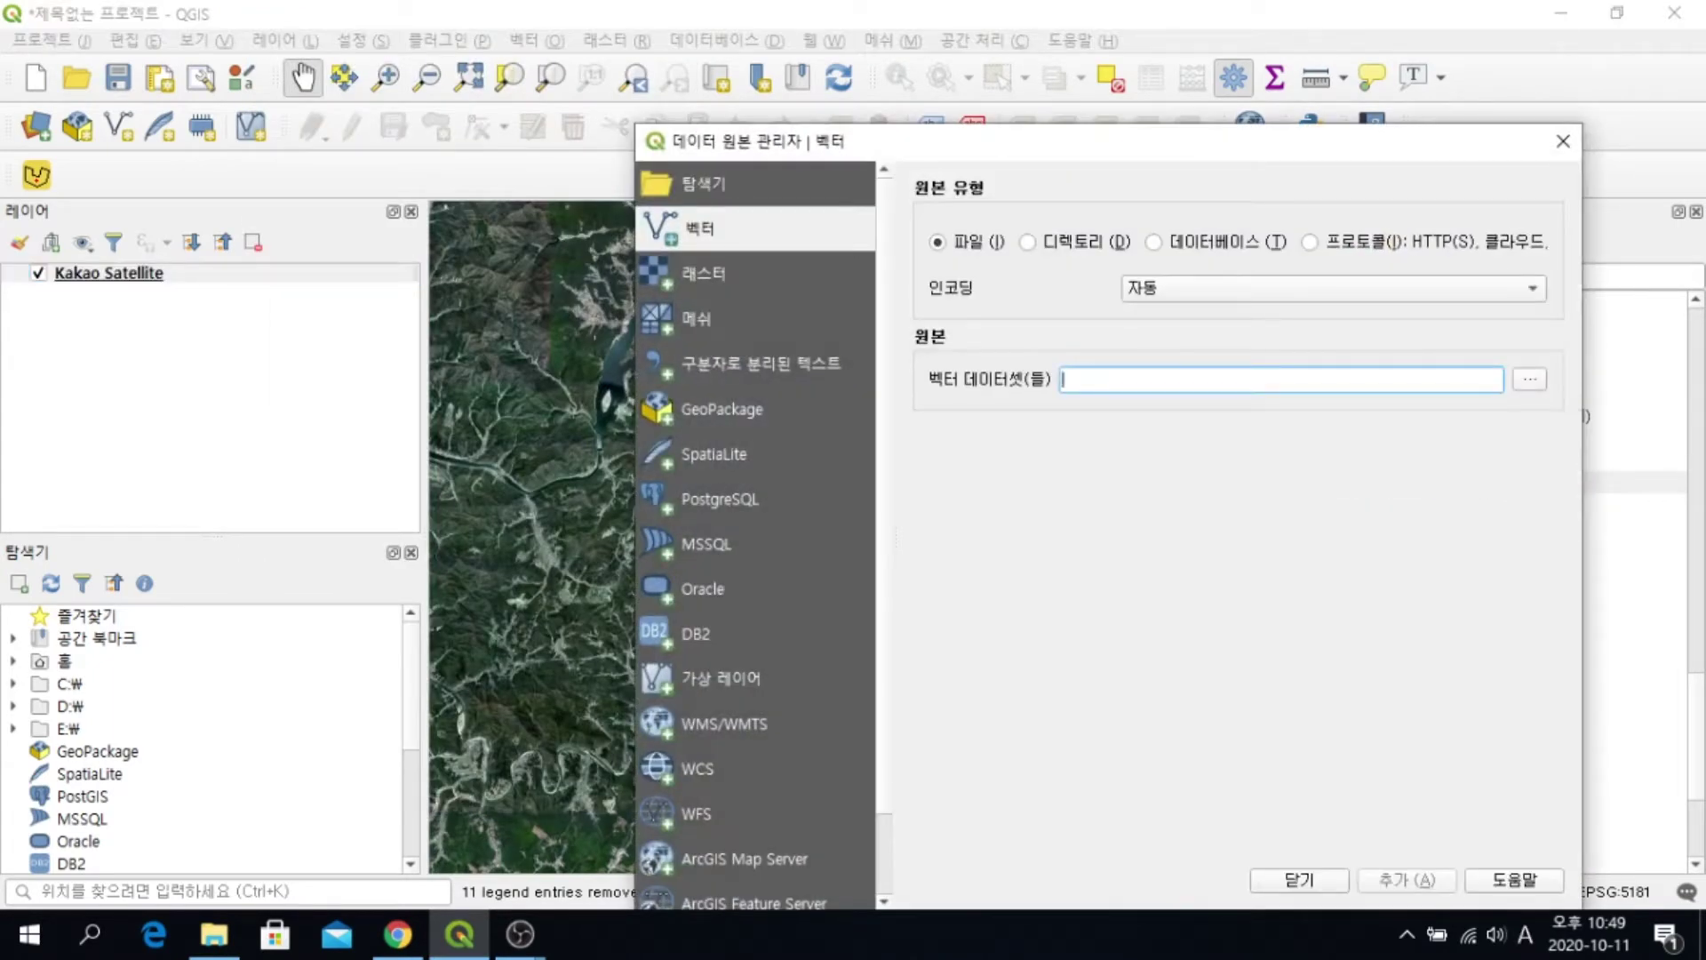
pyautogui.click(1529, 379)
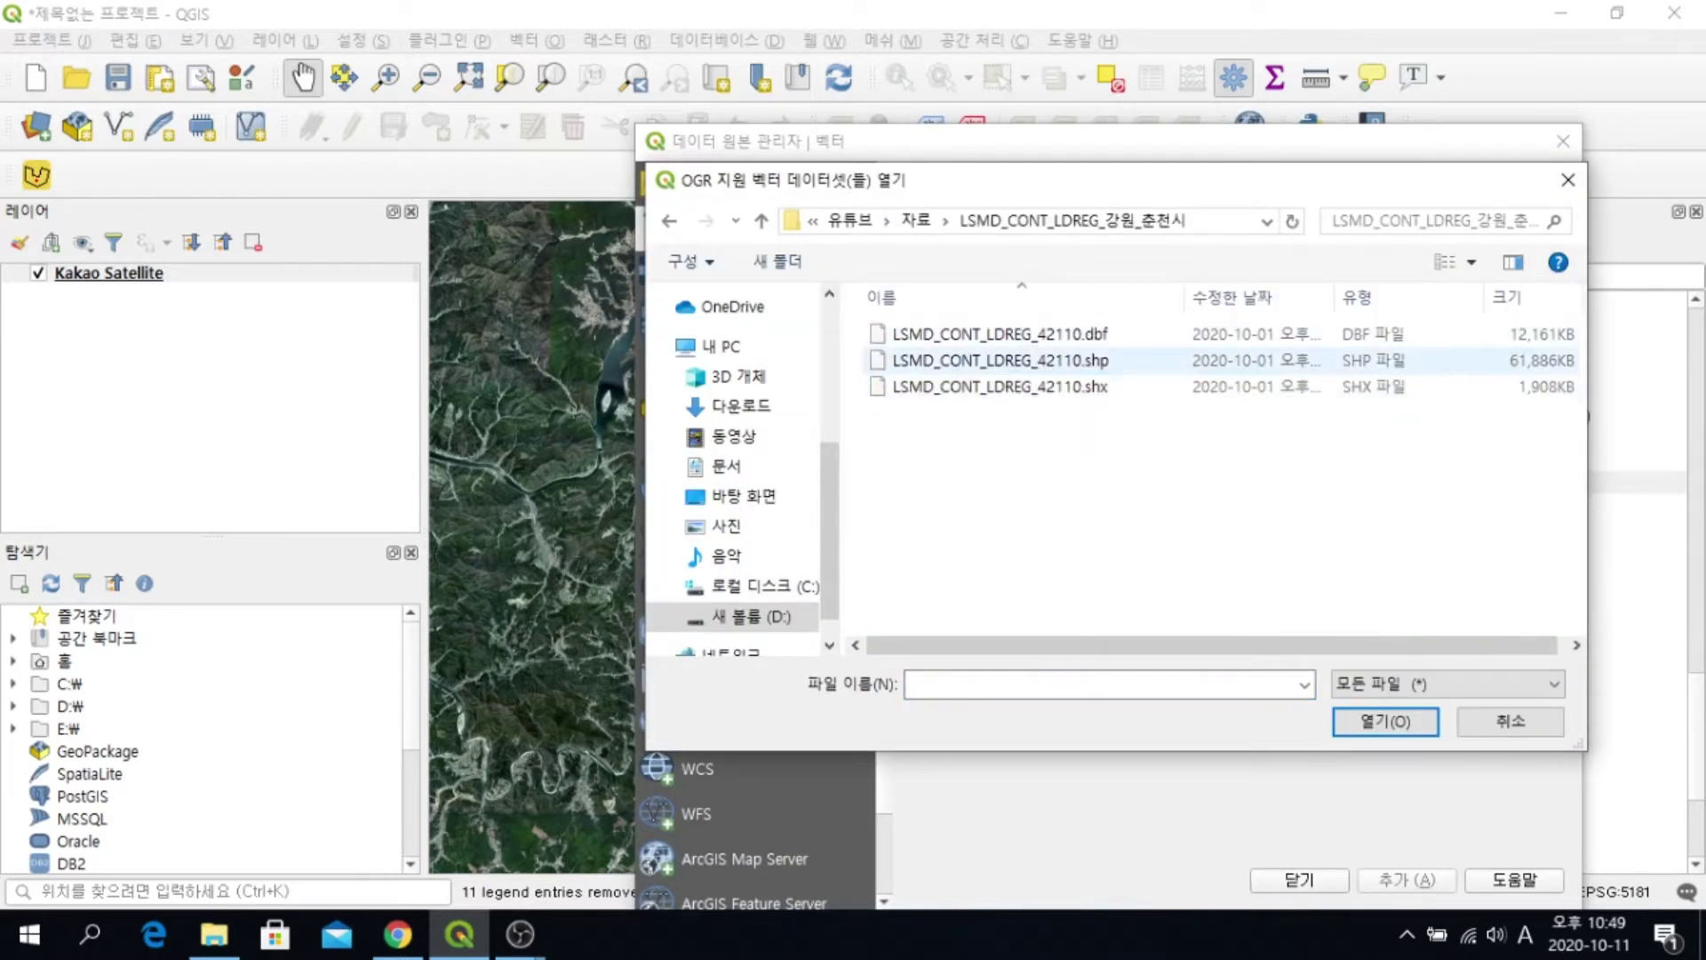
pyautogui.click(1000, 360)
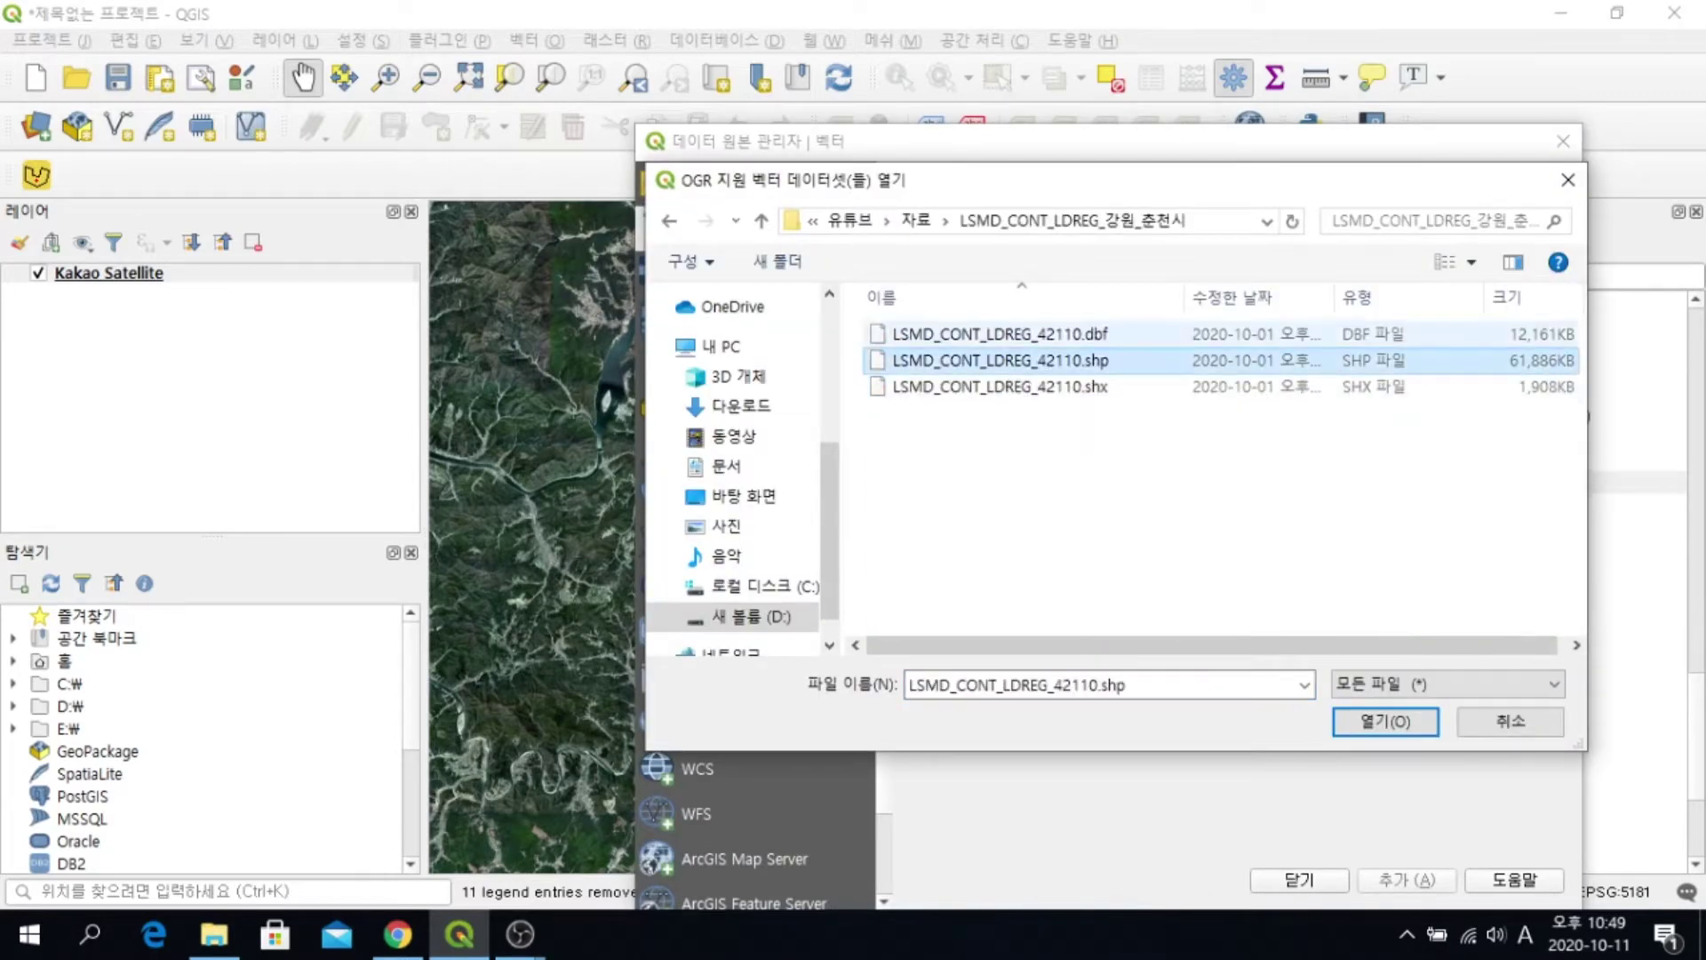
pyautogui.press('Return')
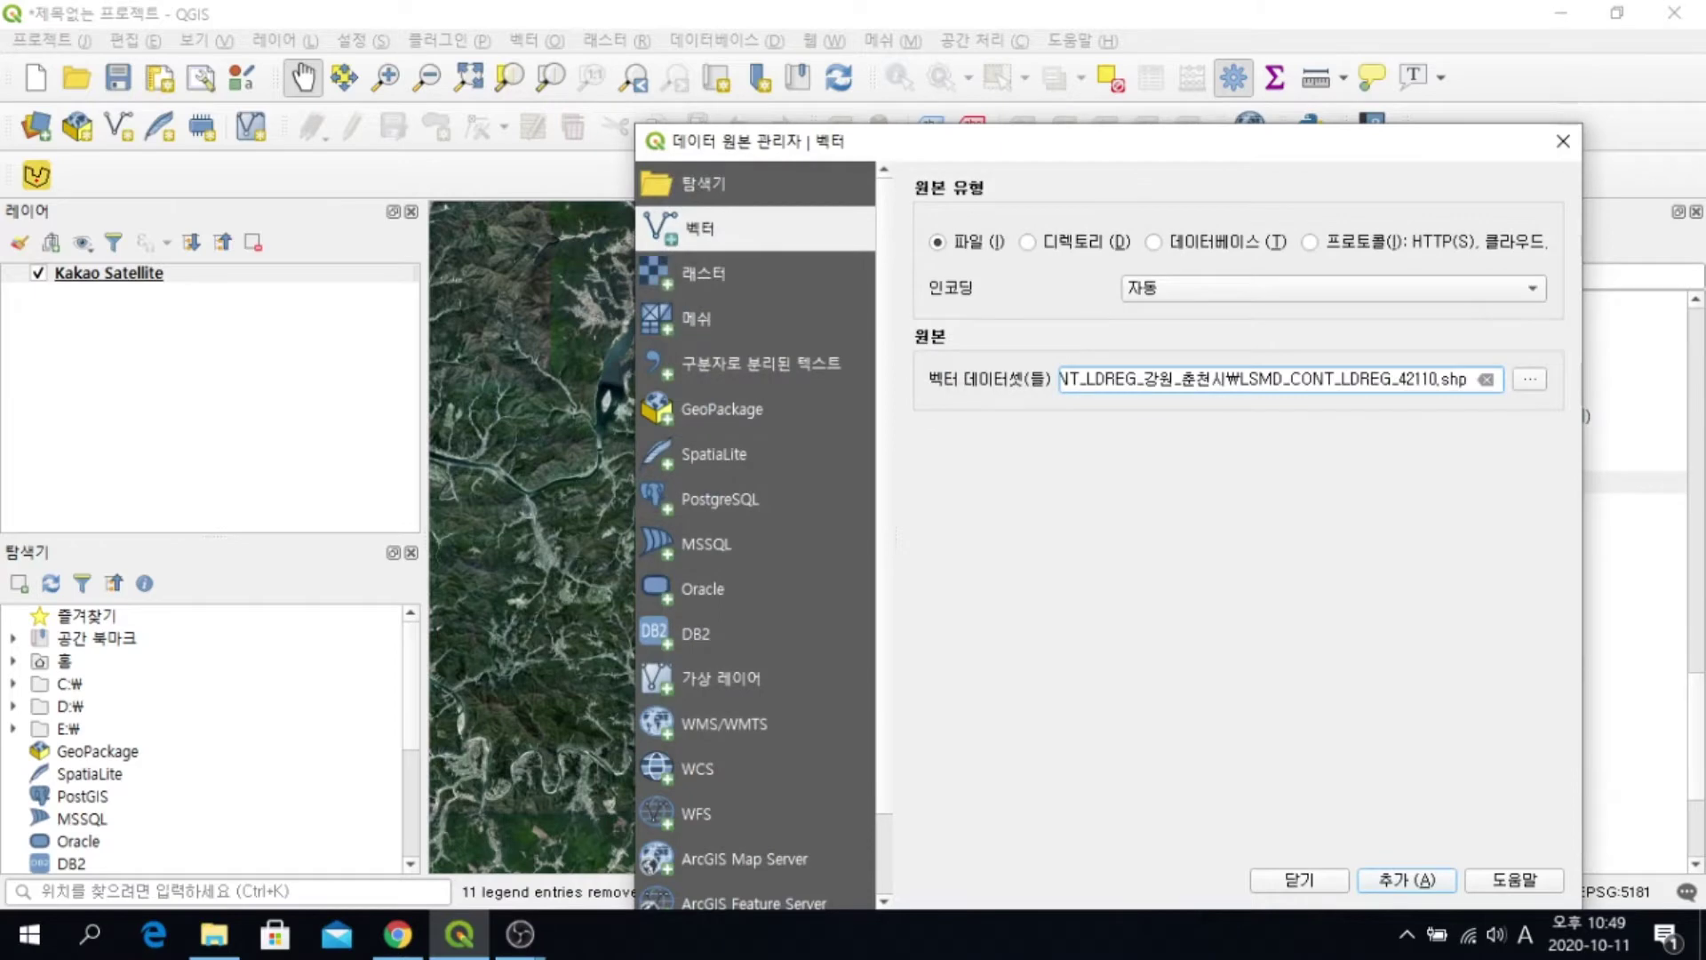
pyautogui.press('Return')
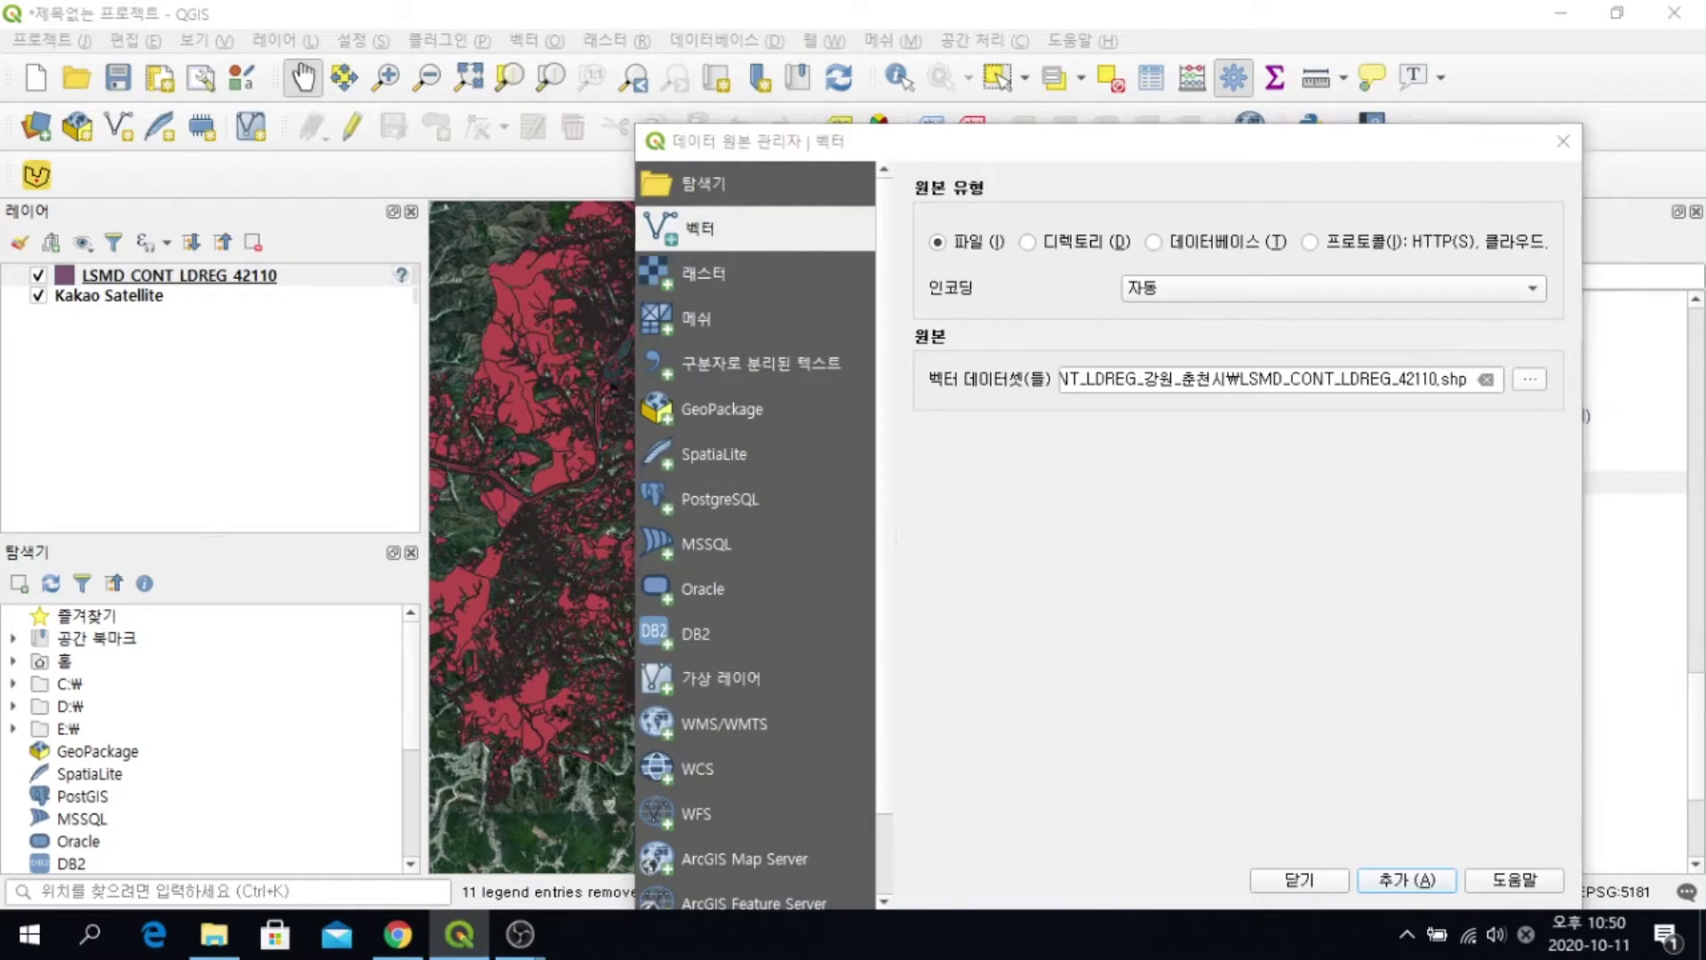
# Add the contour shapefile Z_NGII_N3L_F0010000_C.shp from the NGII_CDM_등고선_강원도03 folder as a vector layer and close the data source manager
pyautogui.click(1529, 379)
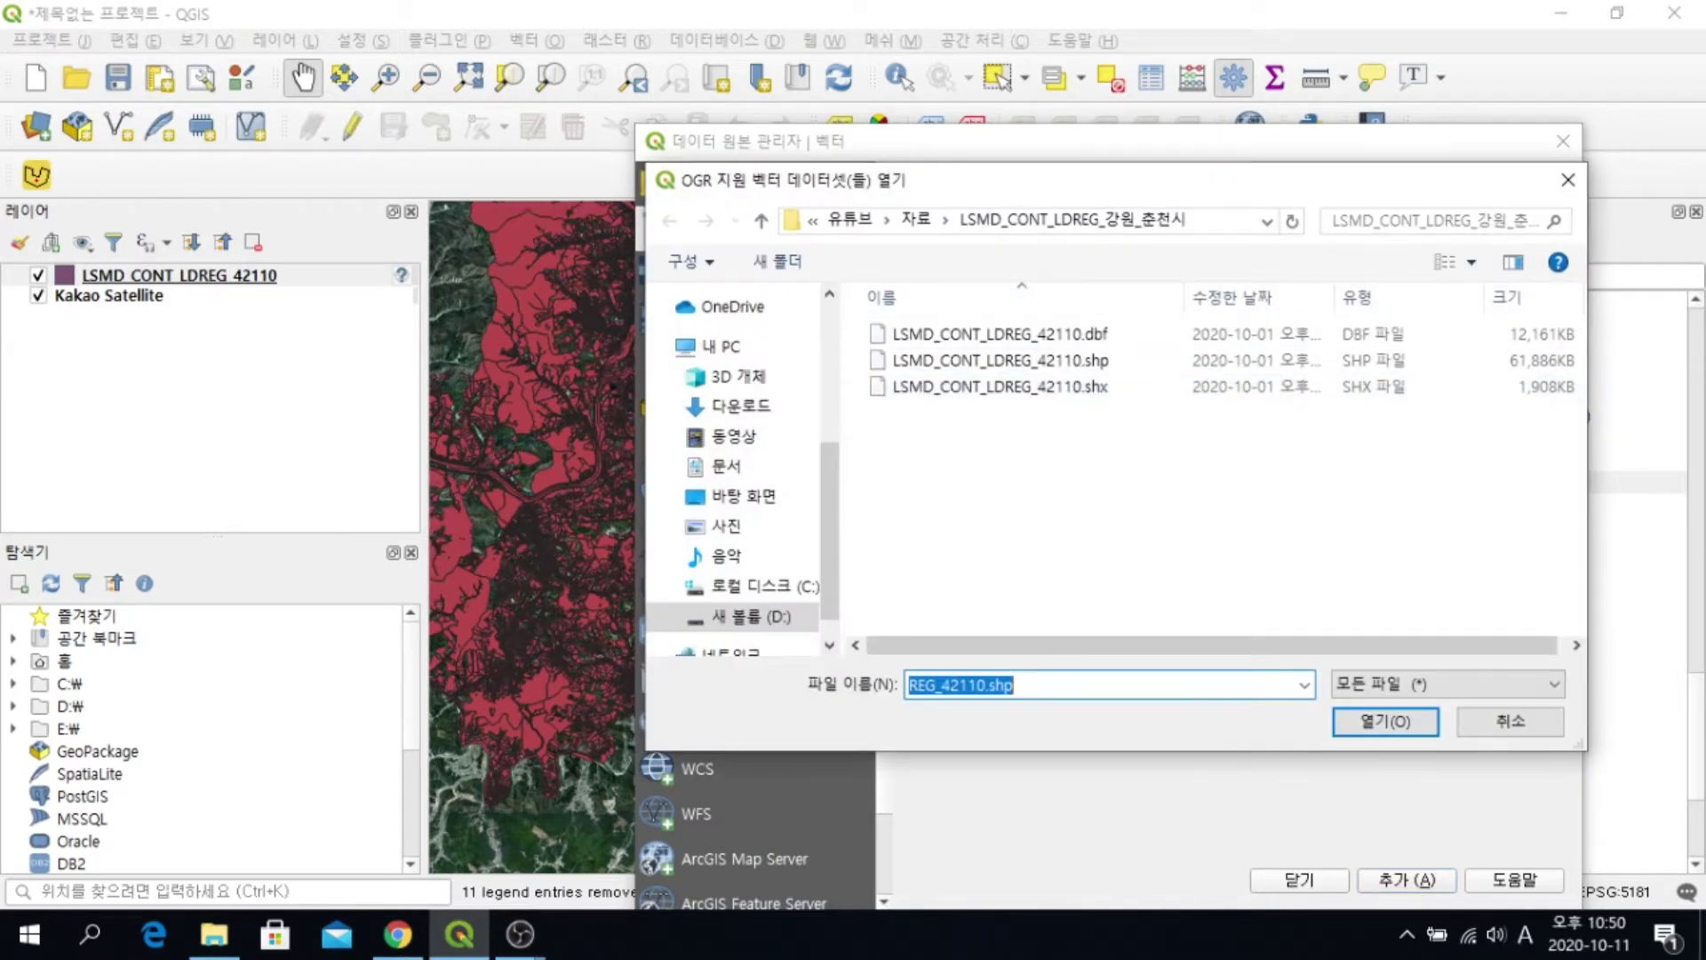
pyautogui.click(918, 218)
pyautogui.scroll(-2, 1066, 426)
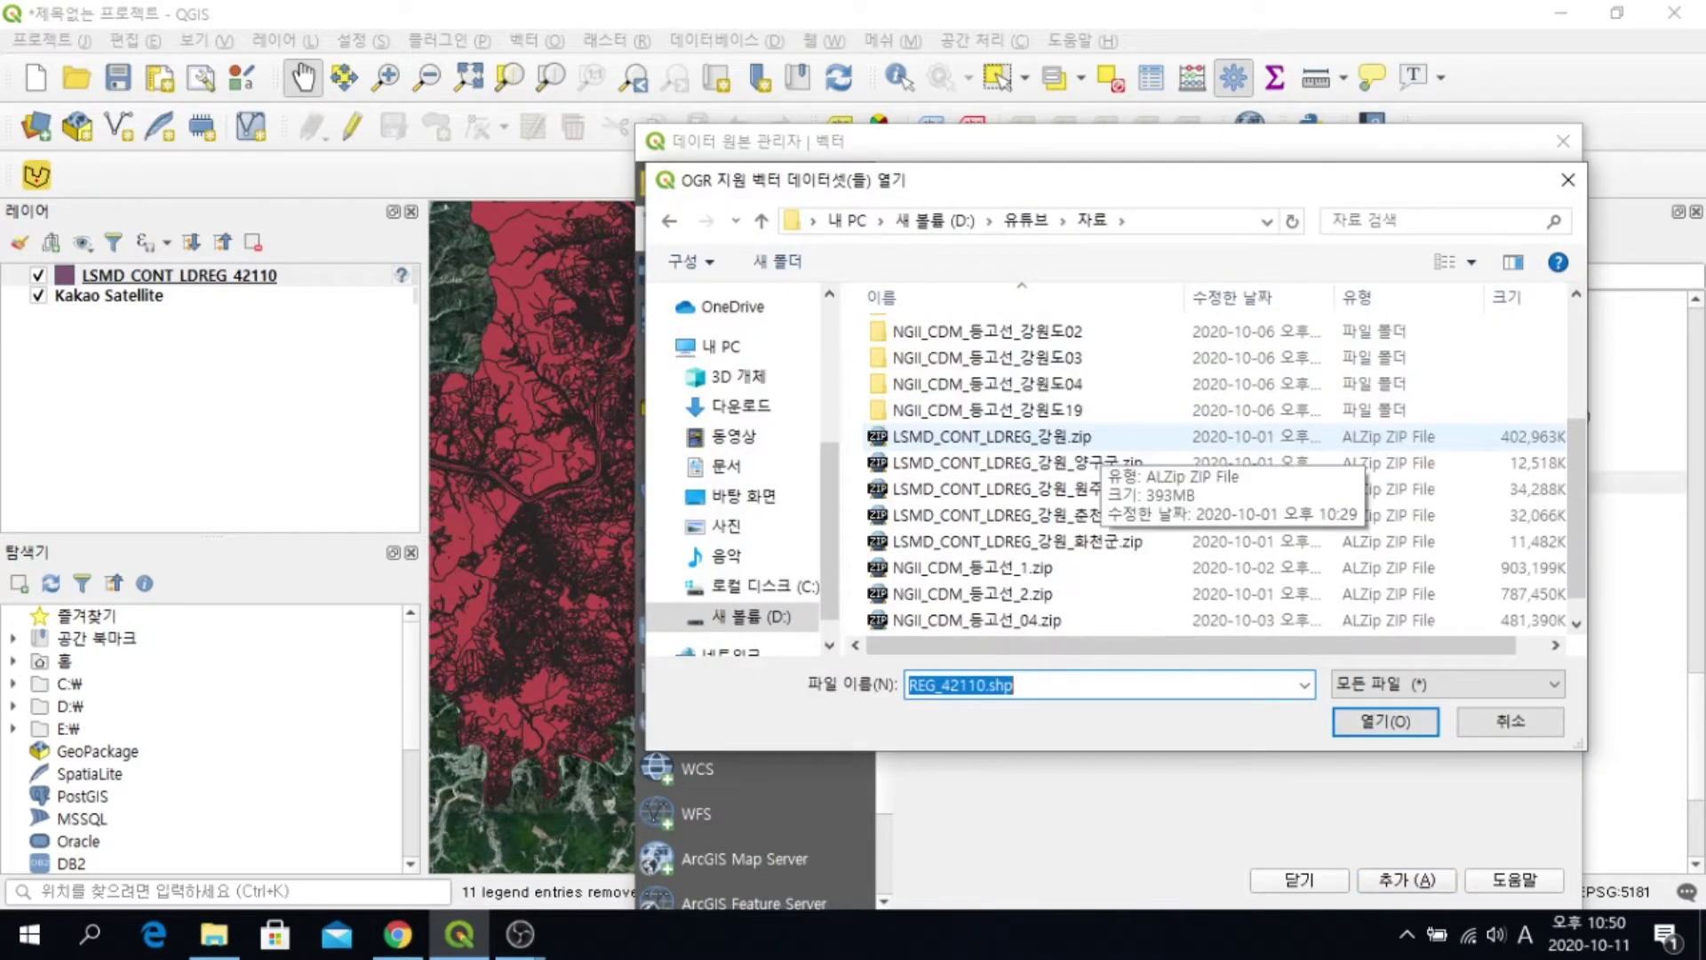
pyautogui.scroll(1, 1022, 457)
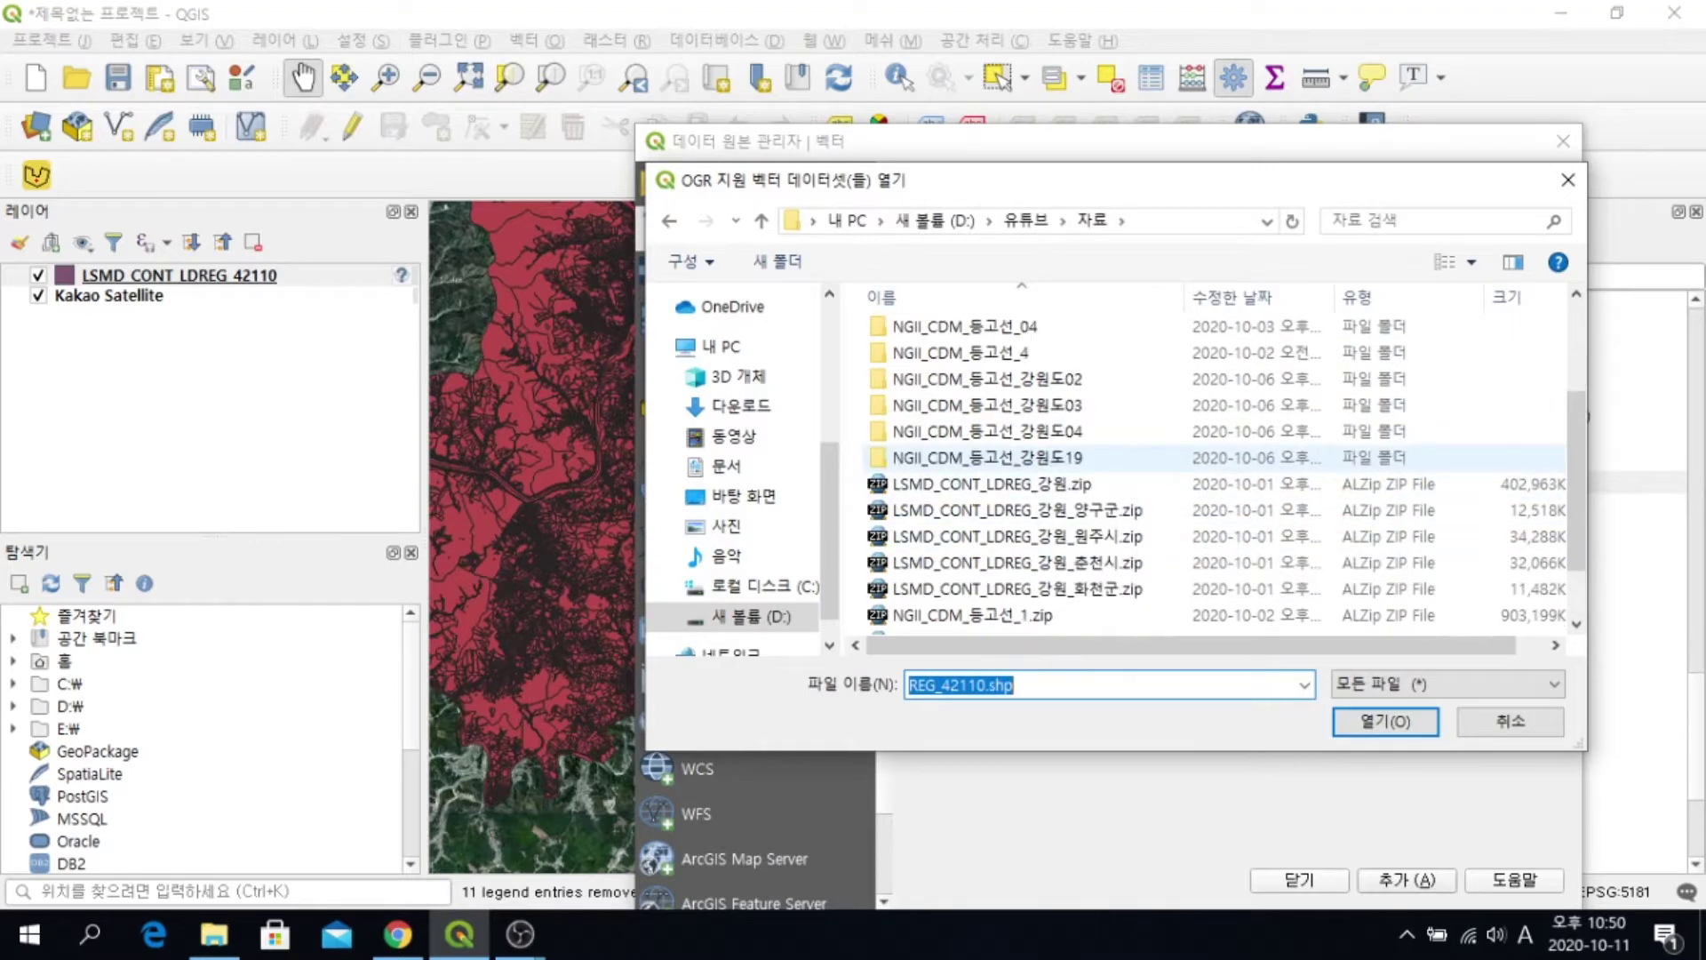
pyautogui.scroll(-1, 1022, 458)
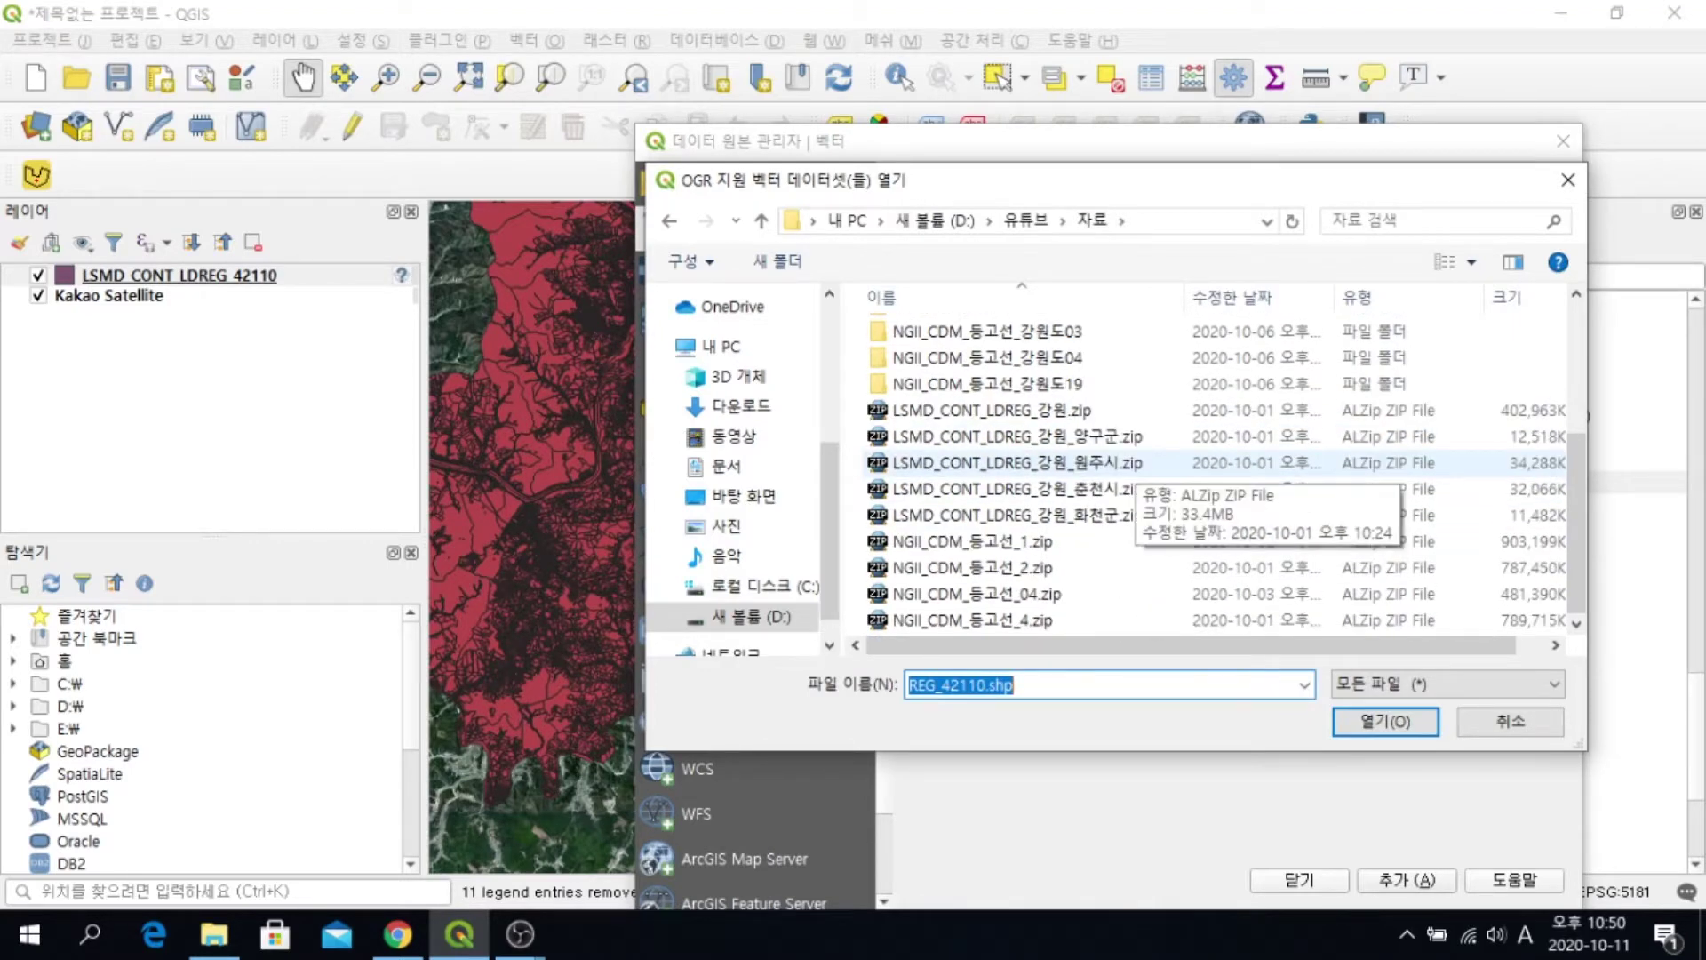
pyautogui.scroll(2, 1023, 459)
pyautogui.doubleClick(1095, 483)
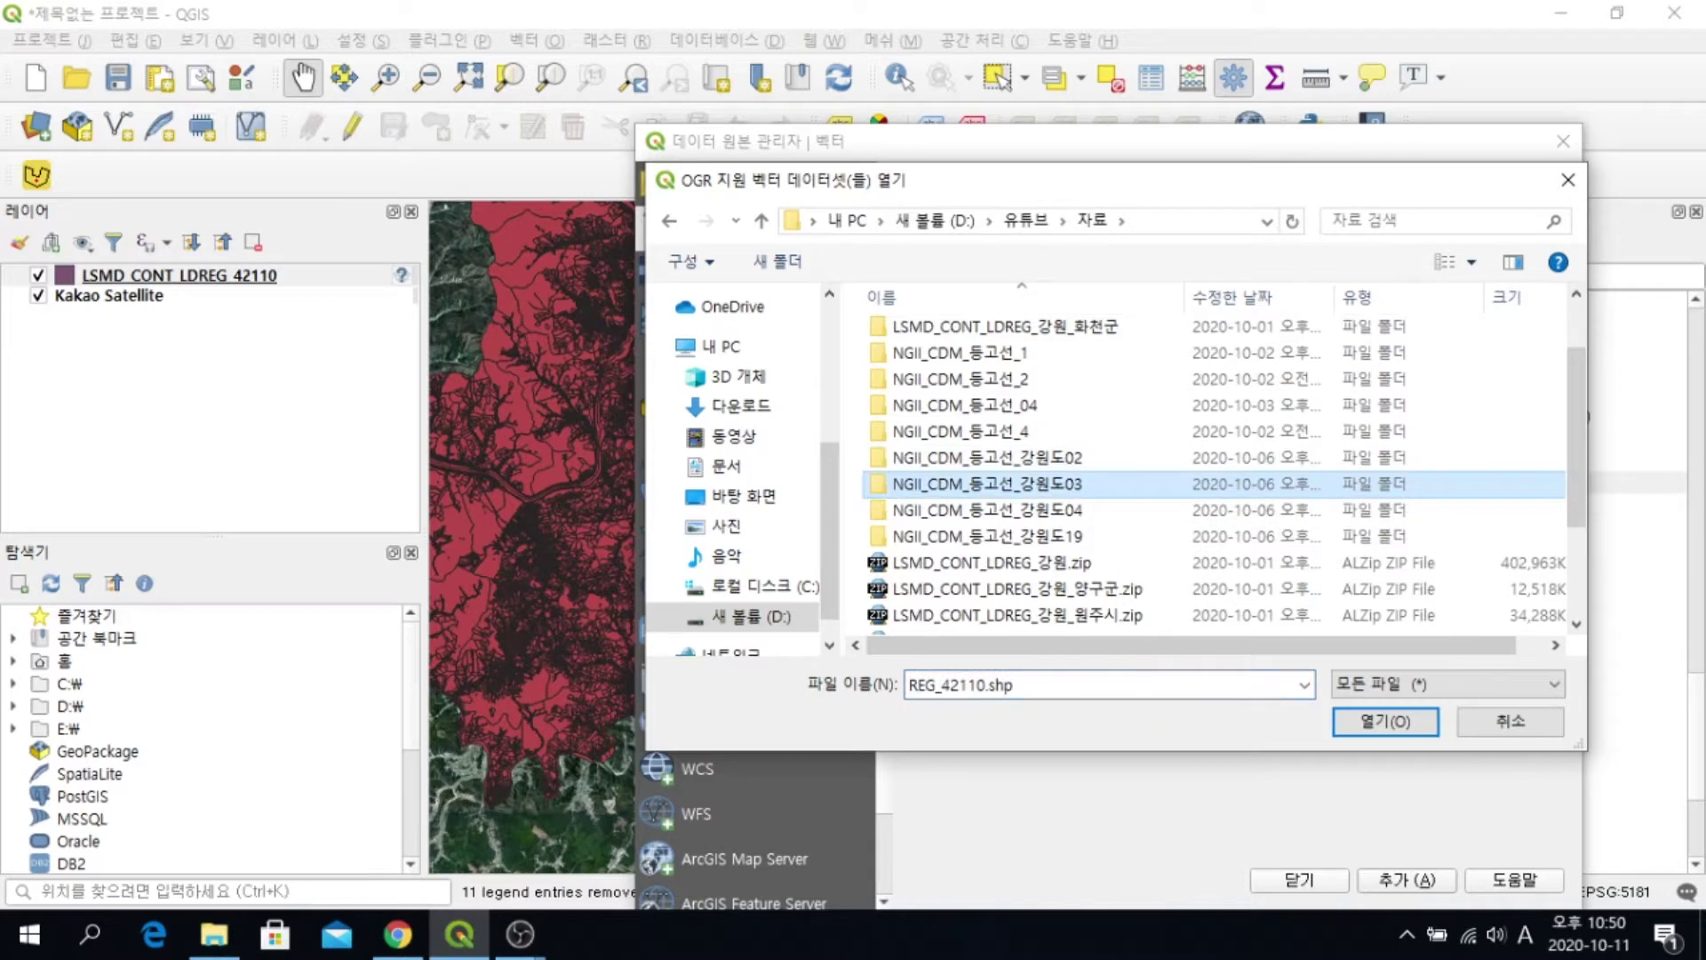
pyautogui.click(1067, 361)
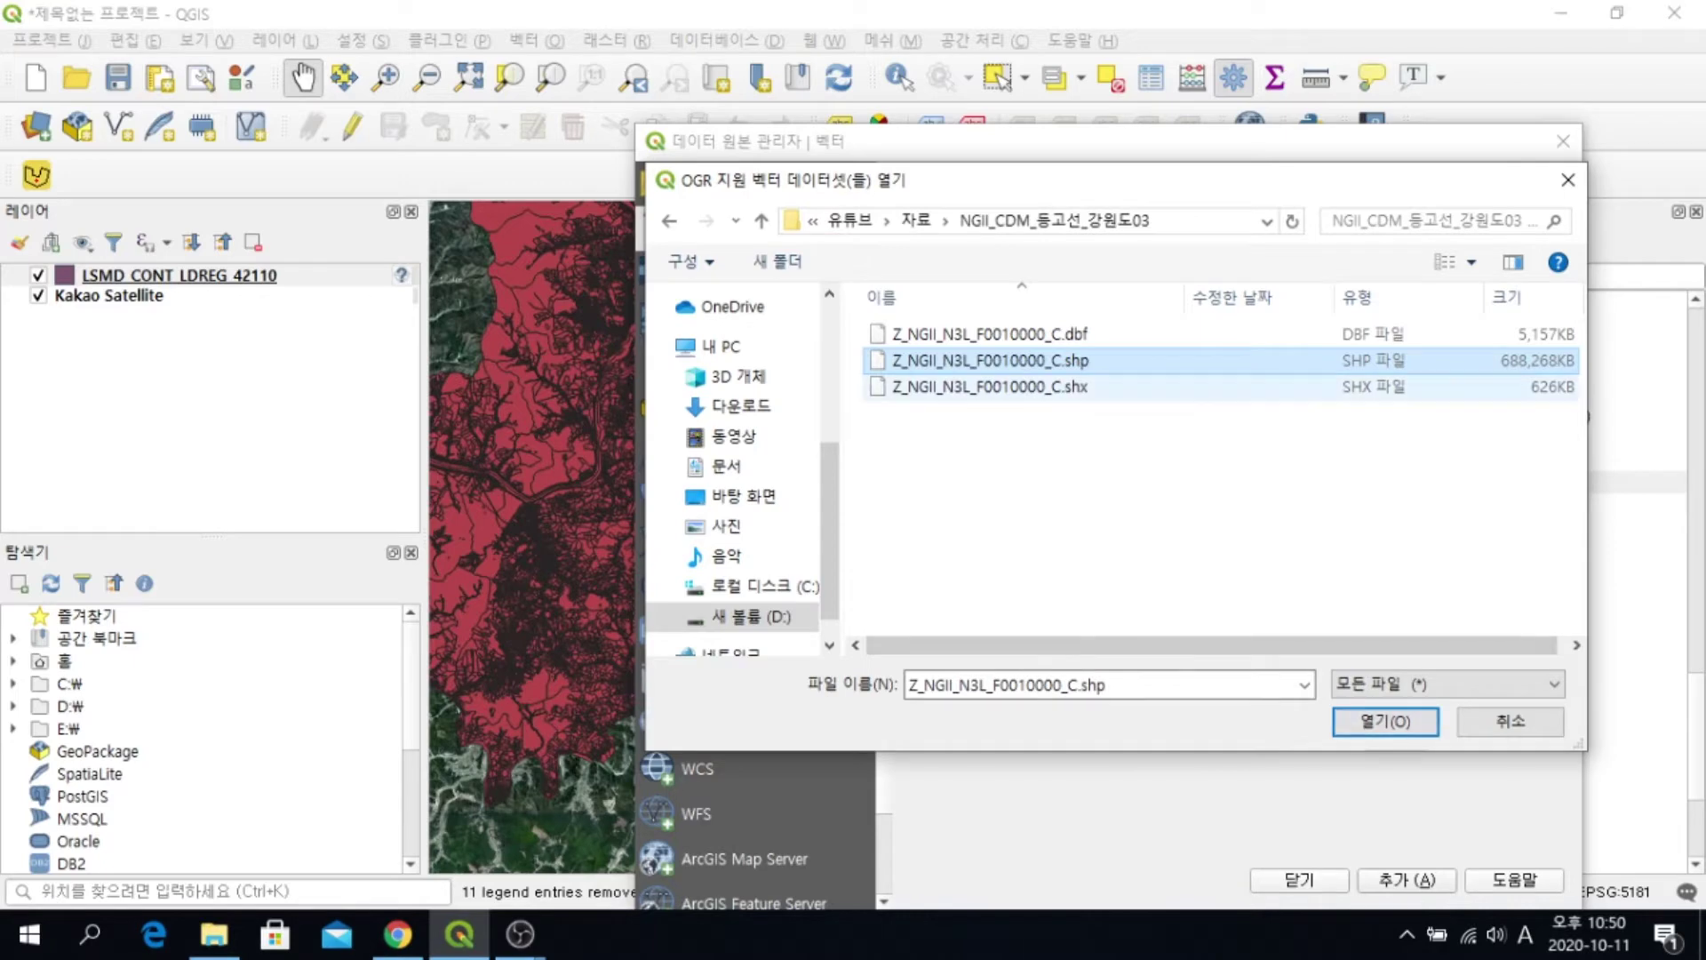
pyautogui.click(1386, 720)
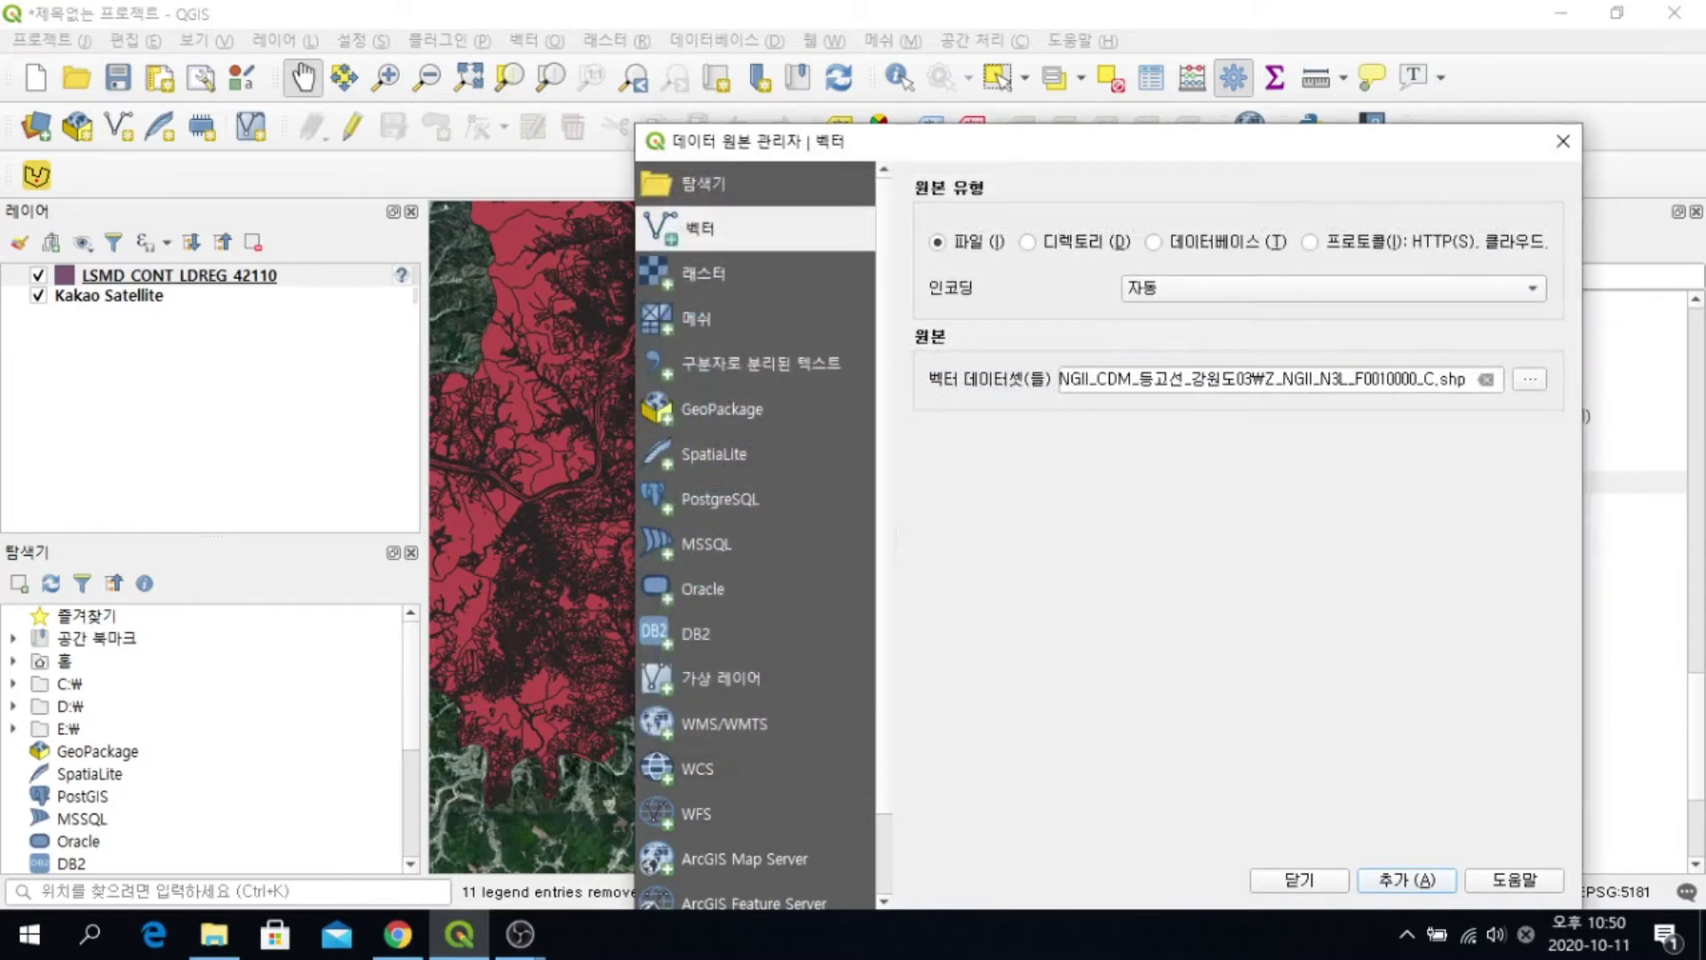
pyautogui.click(1407, 881)
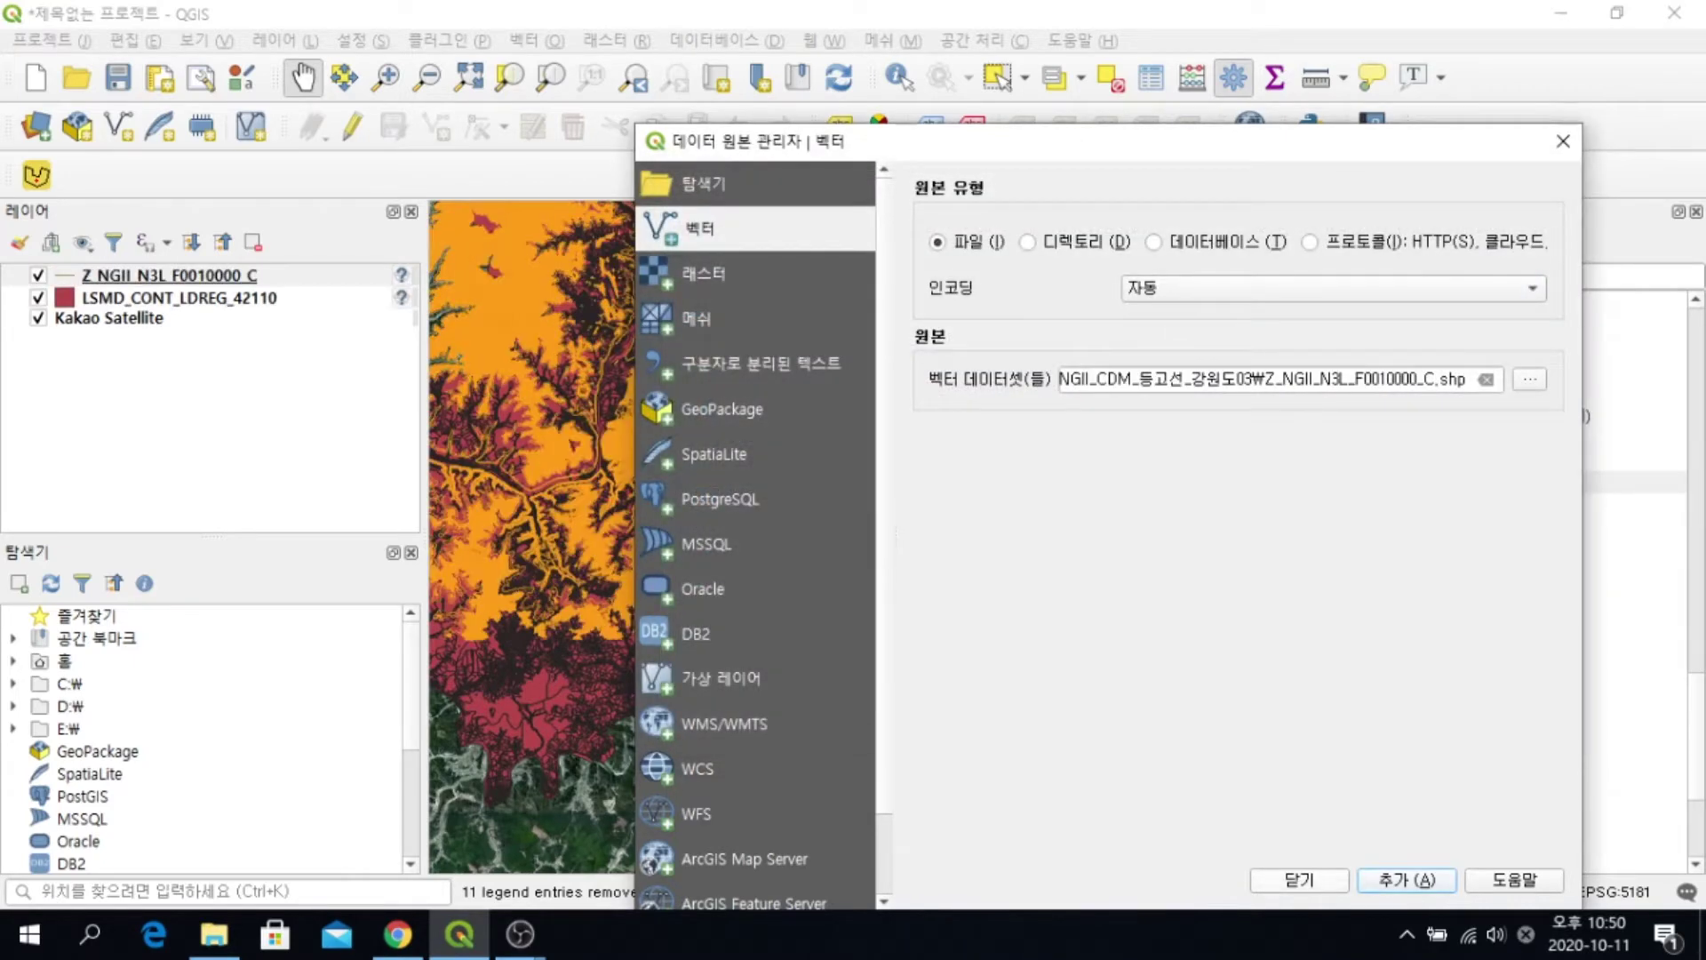
pyautogui.click(1300, 881)
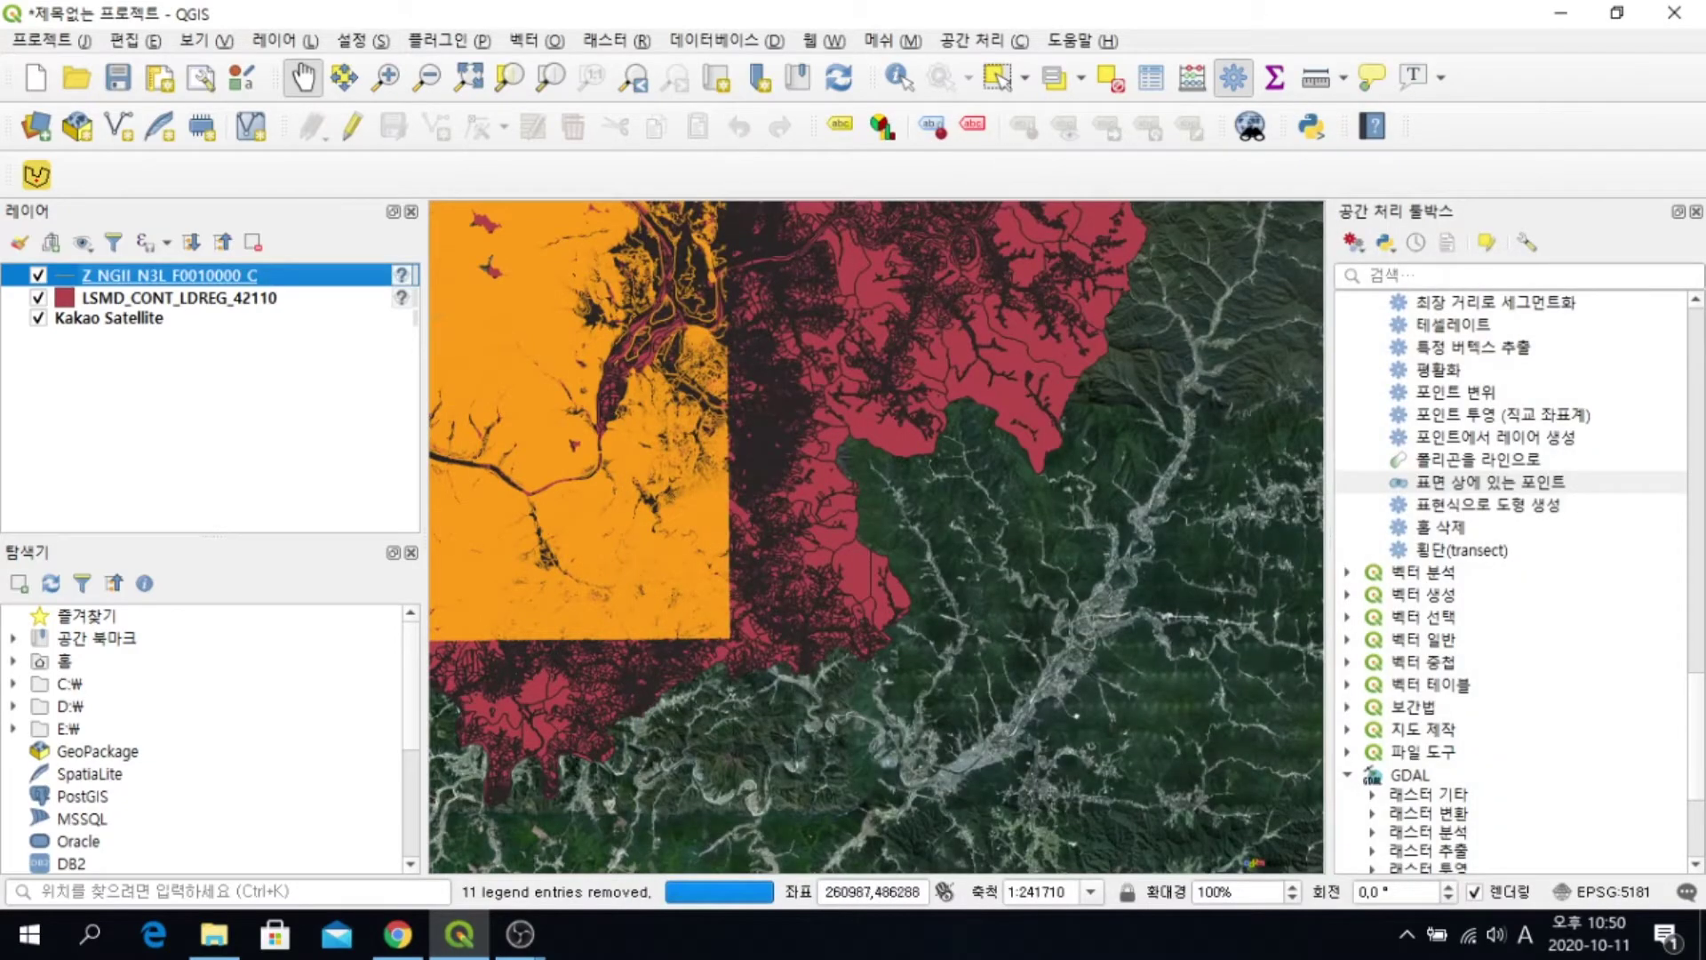
# Change the LSMD_CONT_LDREG_42110 symbol to a simple line outline without fill, coloured red #f40808
pyautogui.scroll(2, 693, 418)
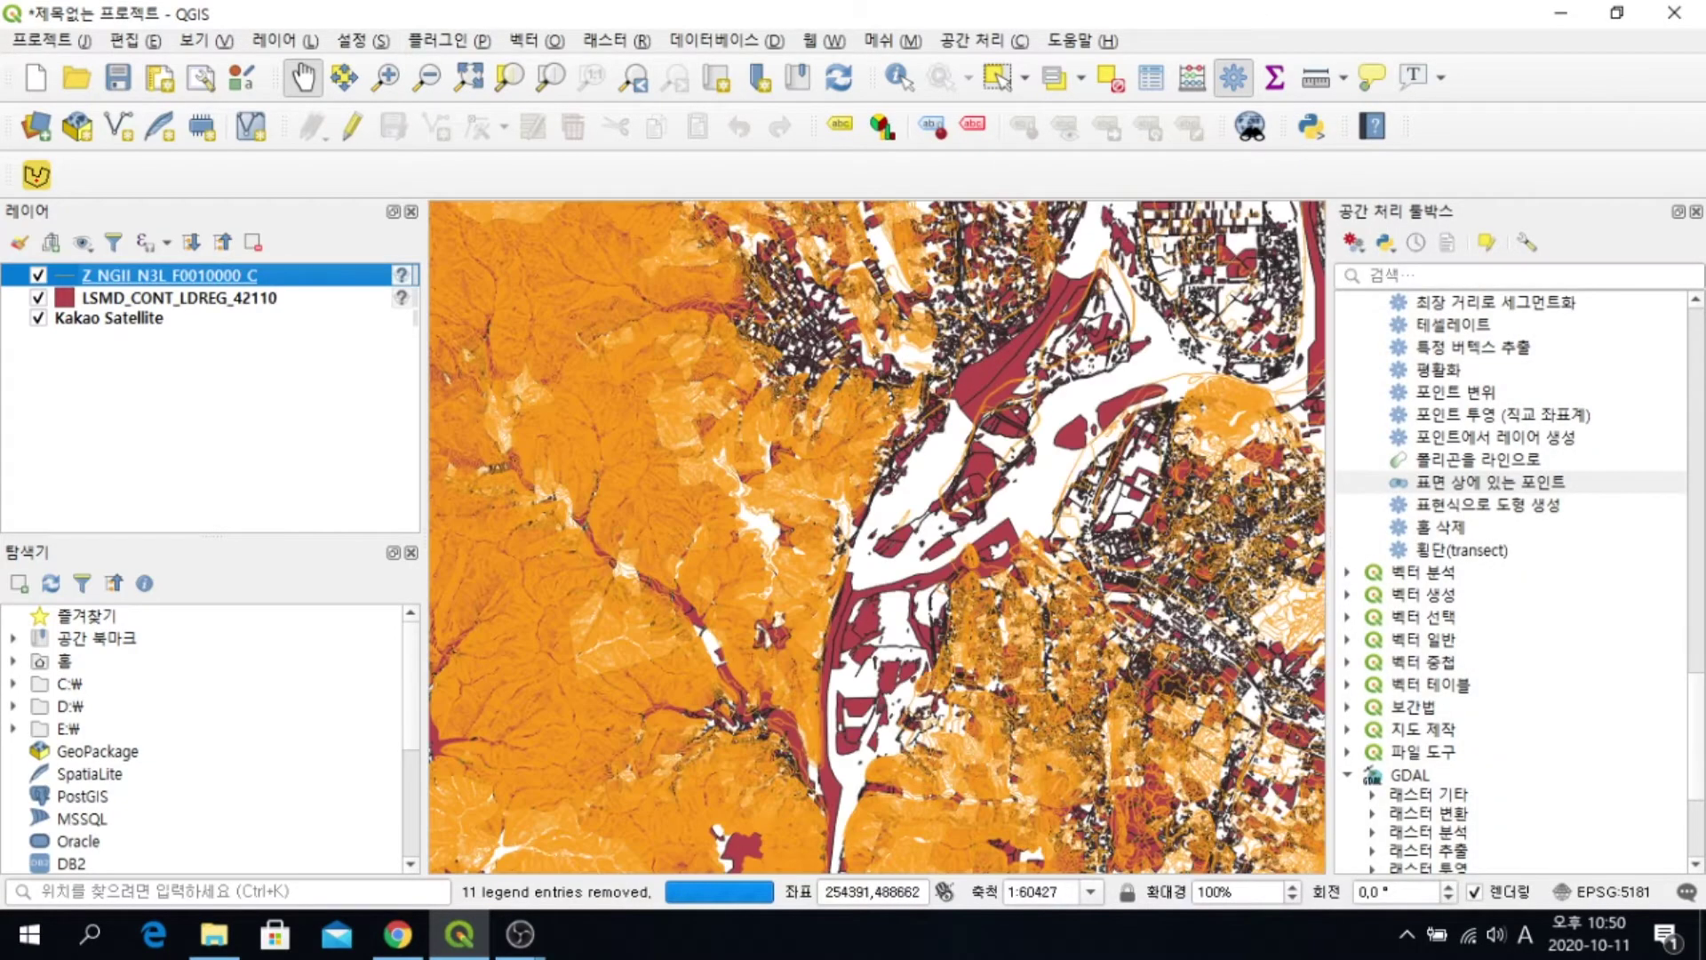
pyautogui.rightClick(158, 299)
pyautogui.moveTo(294, 755)
pyautogui.click(614, 747)
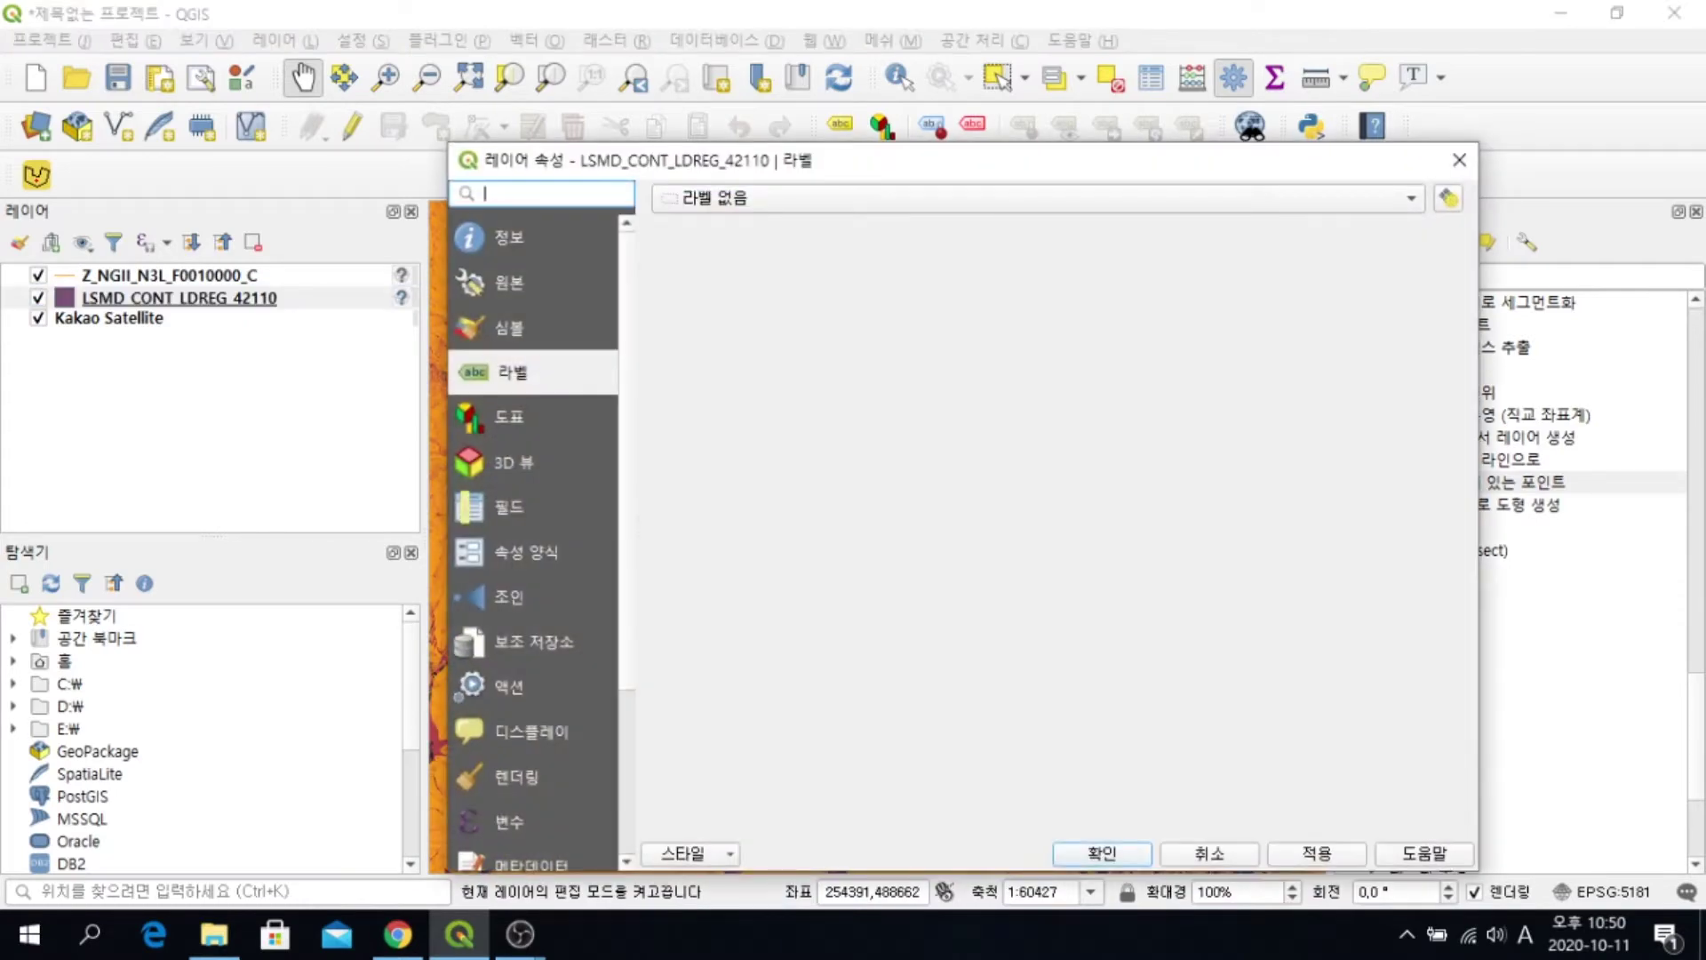
pyautogui.click(512, 328)
pyautogui.click(920, 259)
pyautogui.click(1098, 417)
pyautogui.click(822, 522)
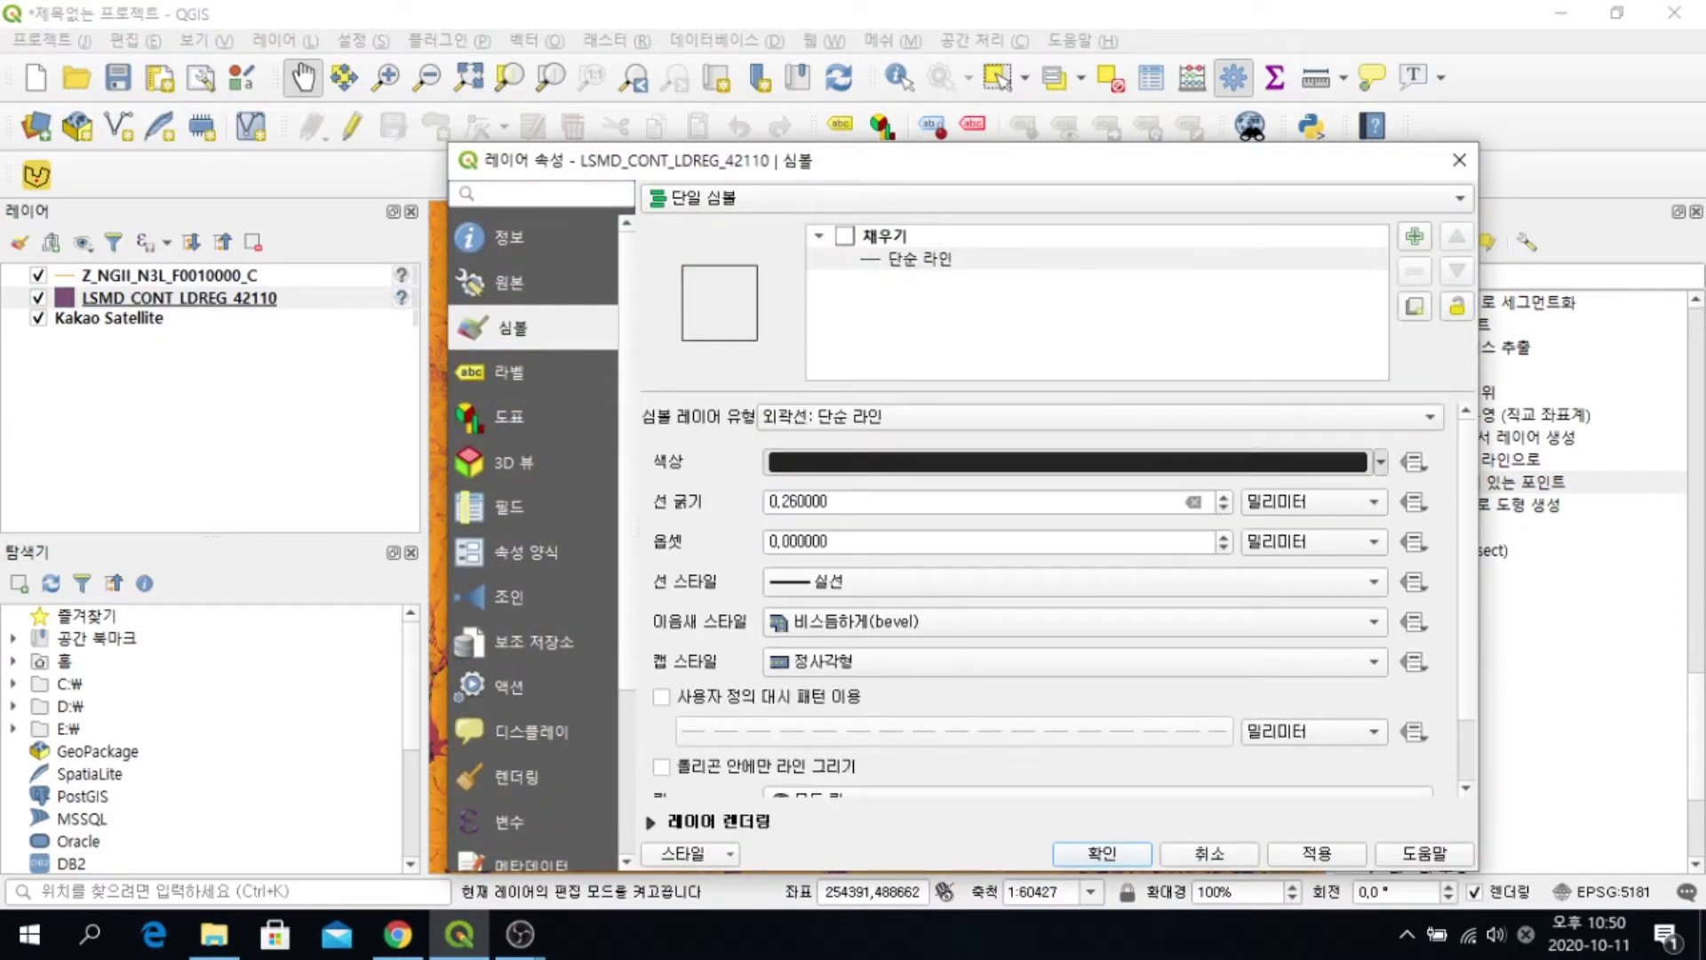
pyautogui.click(1067, 462)
pyautogui.click(949, 461)
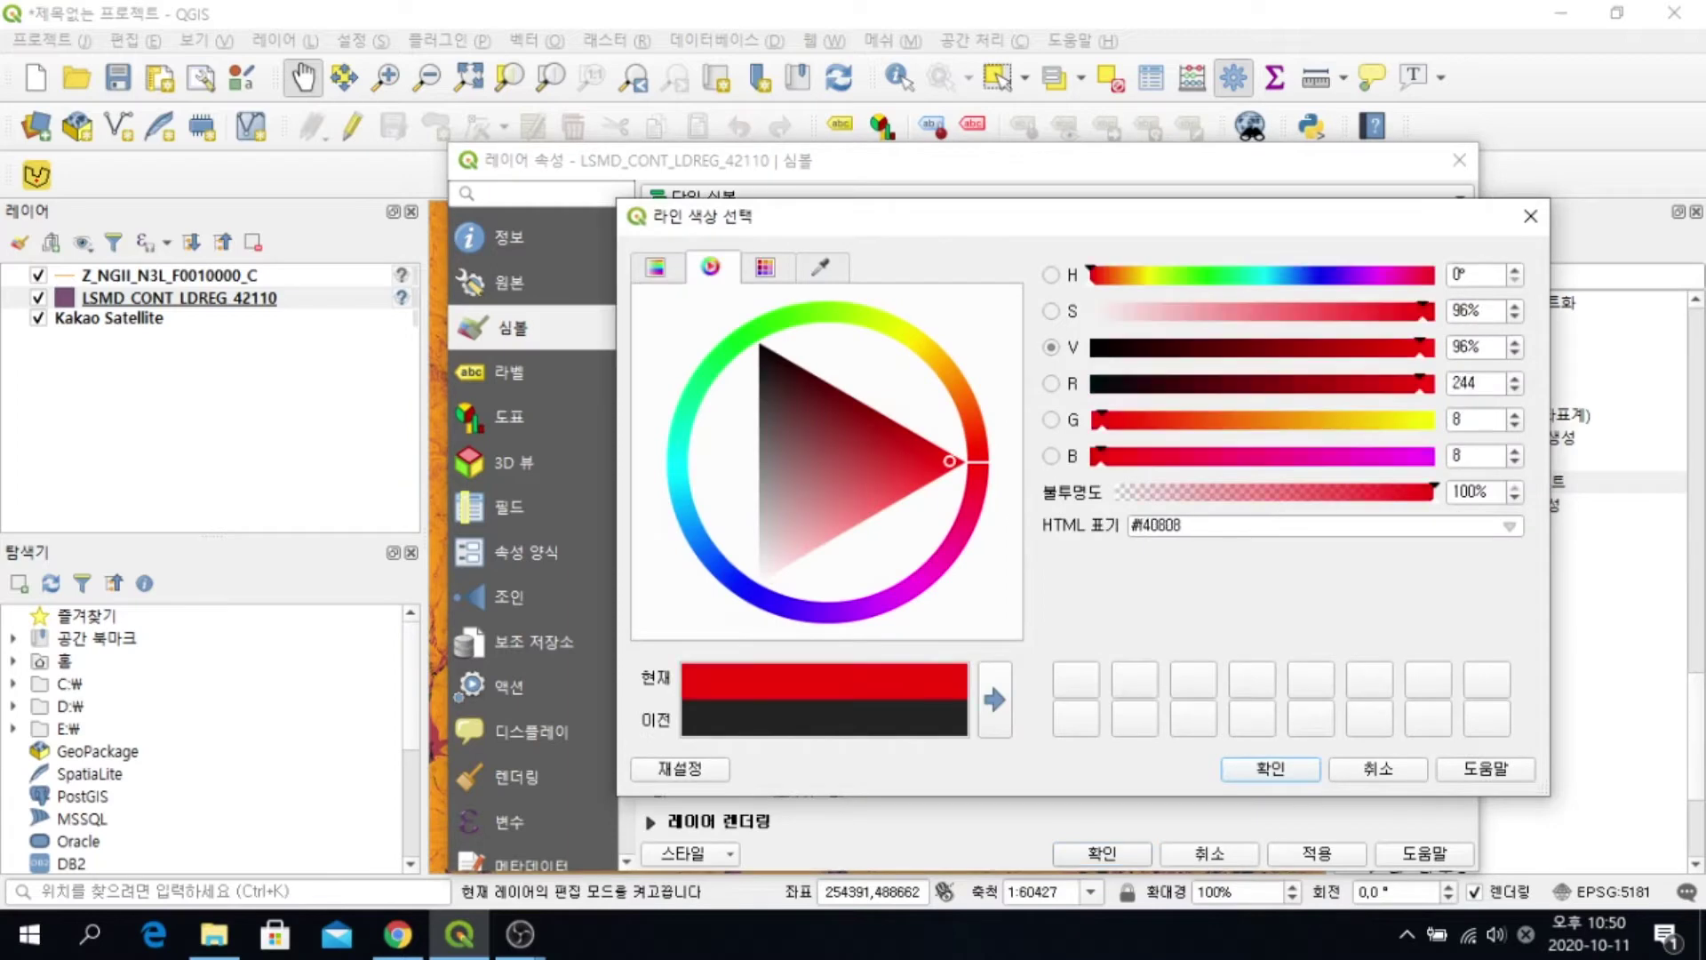
pyautogui.press('Return')
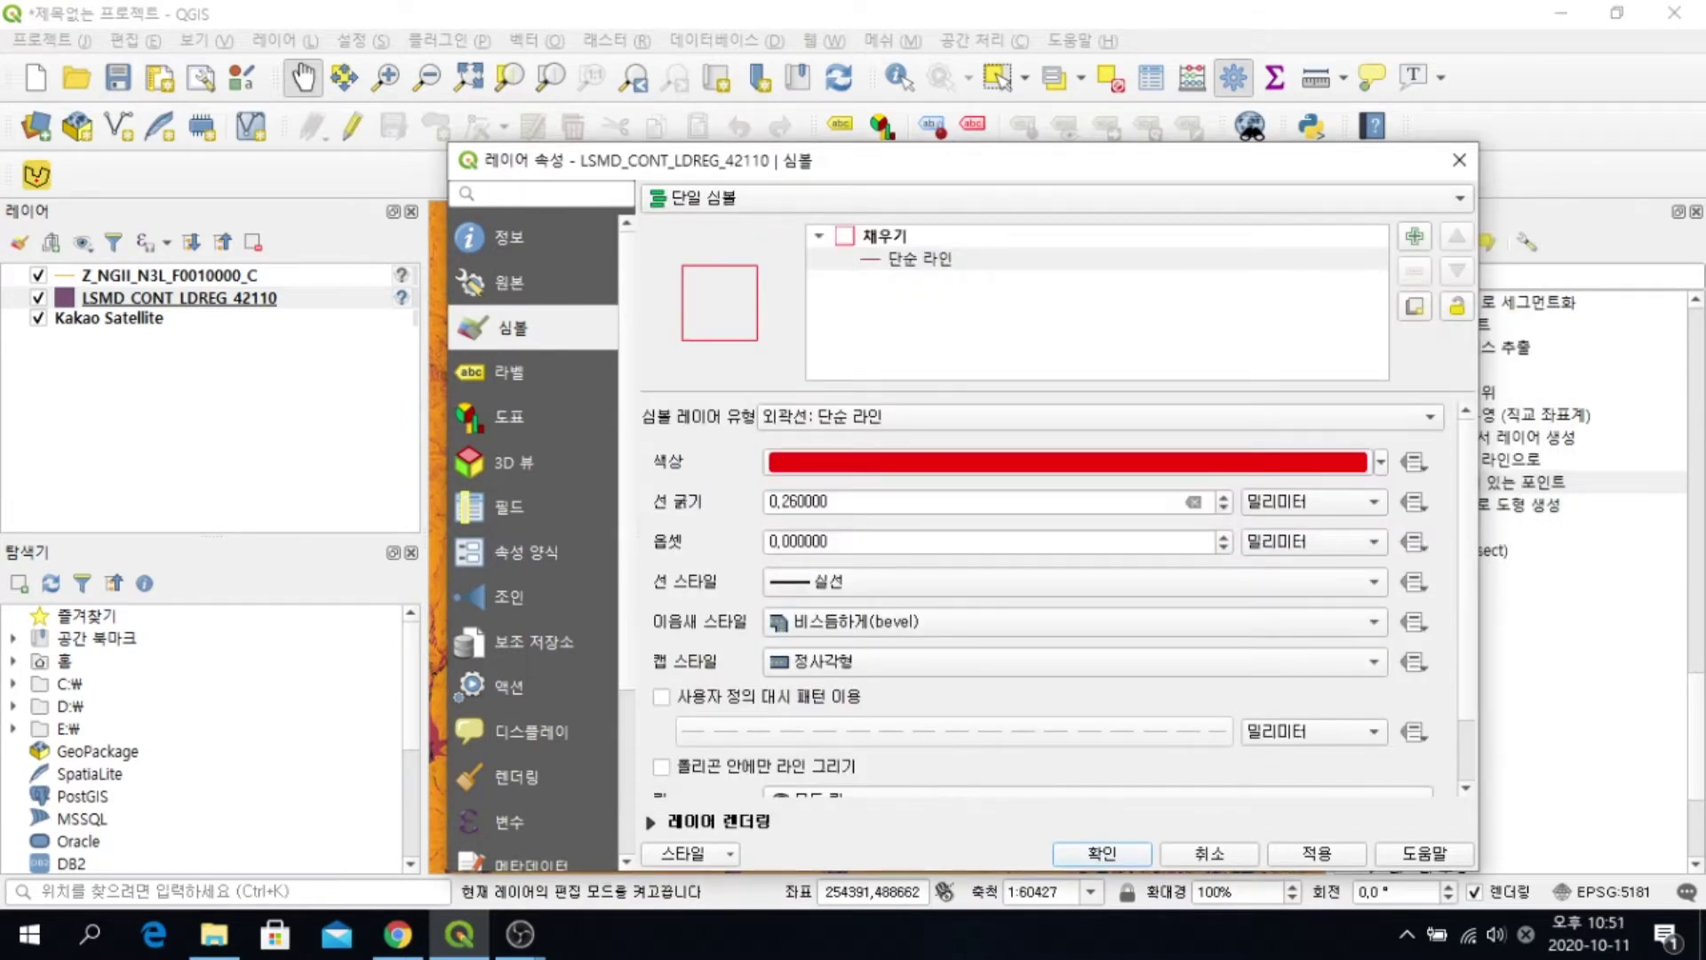
# Label the cadastral layer with single labels from the jibun field in red #f90d0d text and apply the layer properties
pyautogui.click(532, 373)
pyautogui.click(1037, 199)
pyautogui.click(1037, 222)
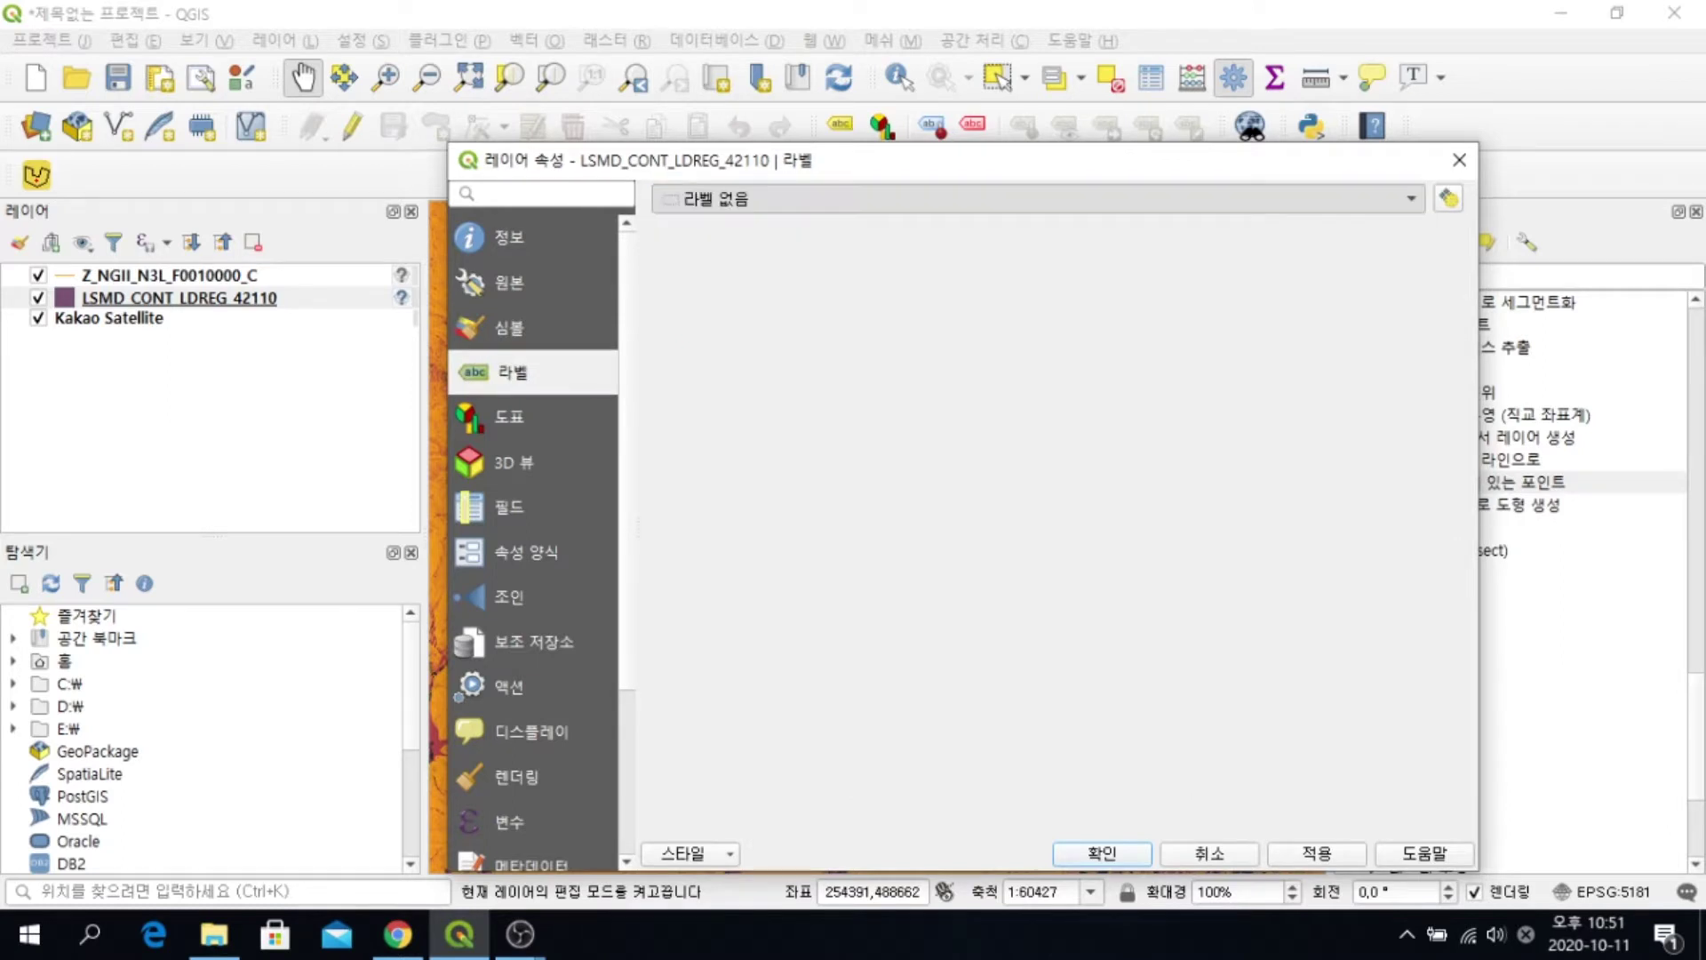
pyautogui.press('Down')
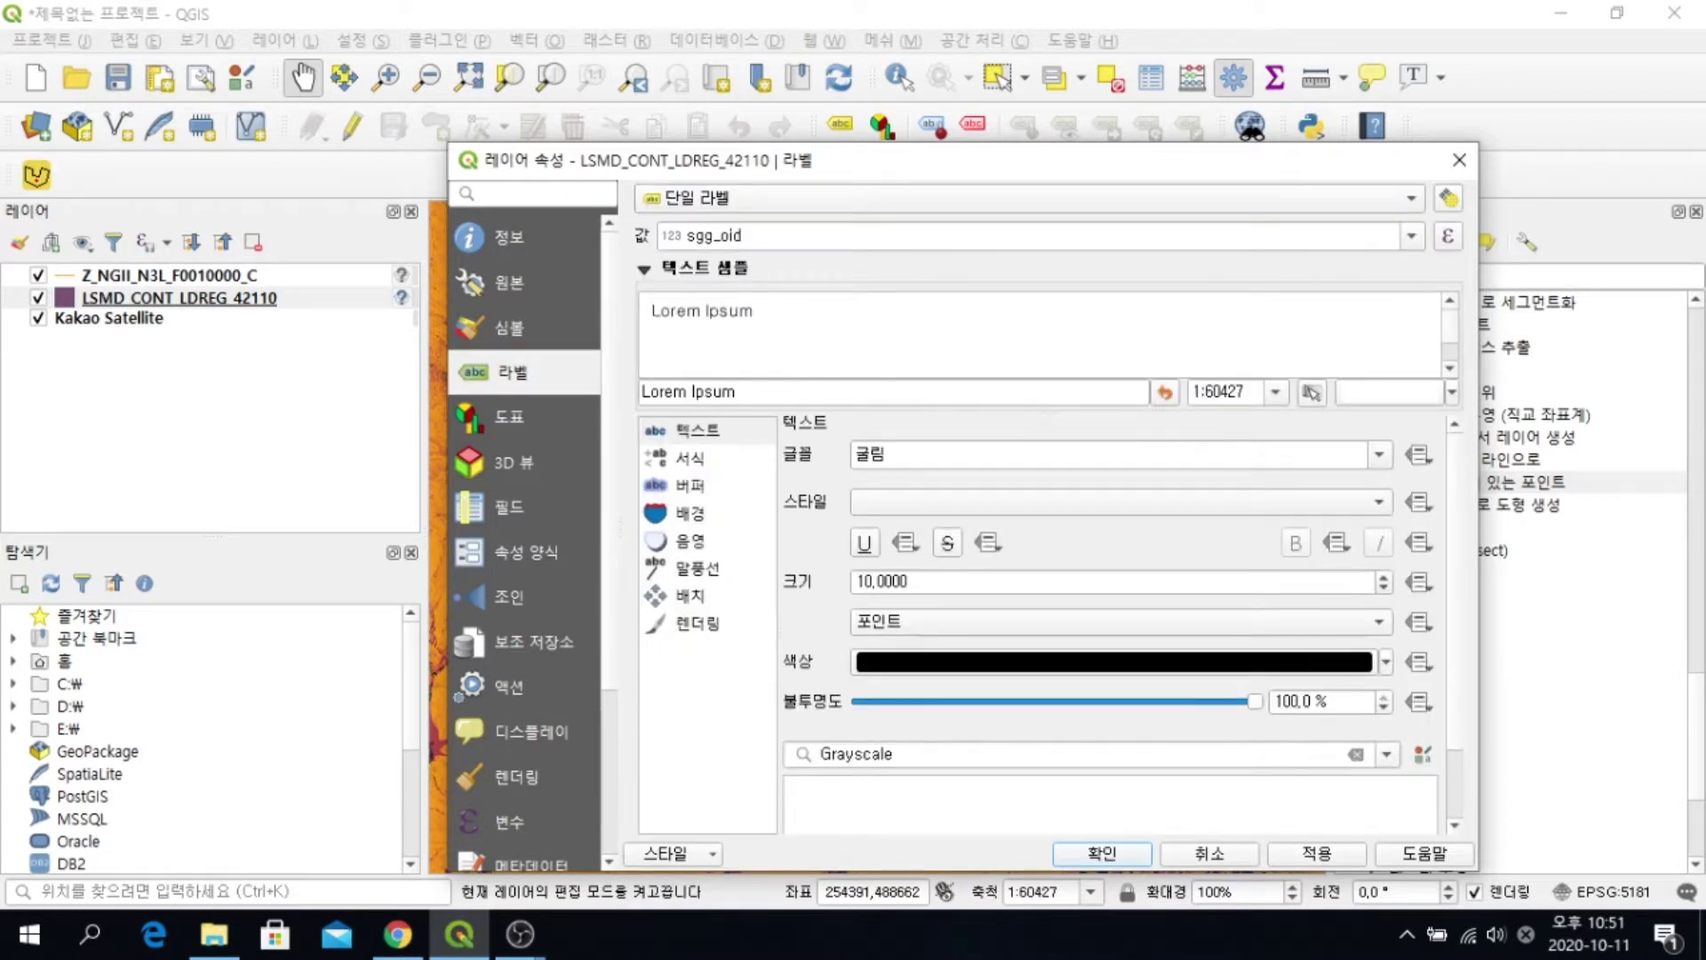
pyautogui.click(1411, 235)
pyautogui.click(1037, 296)
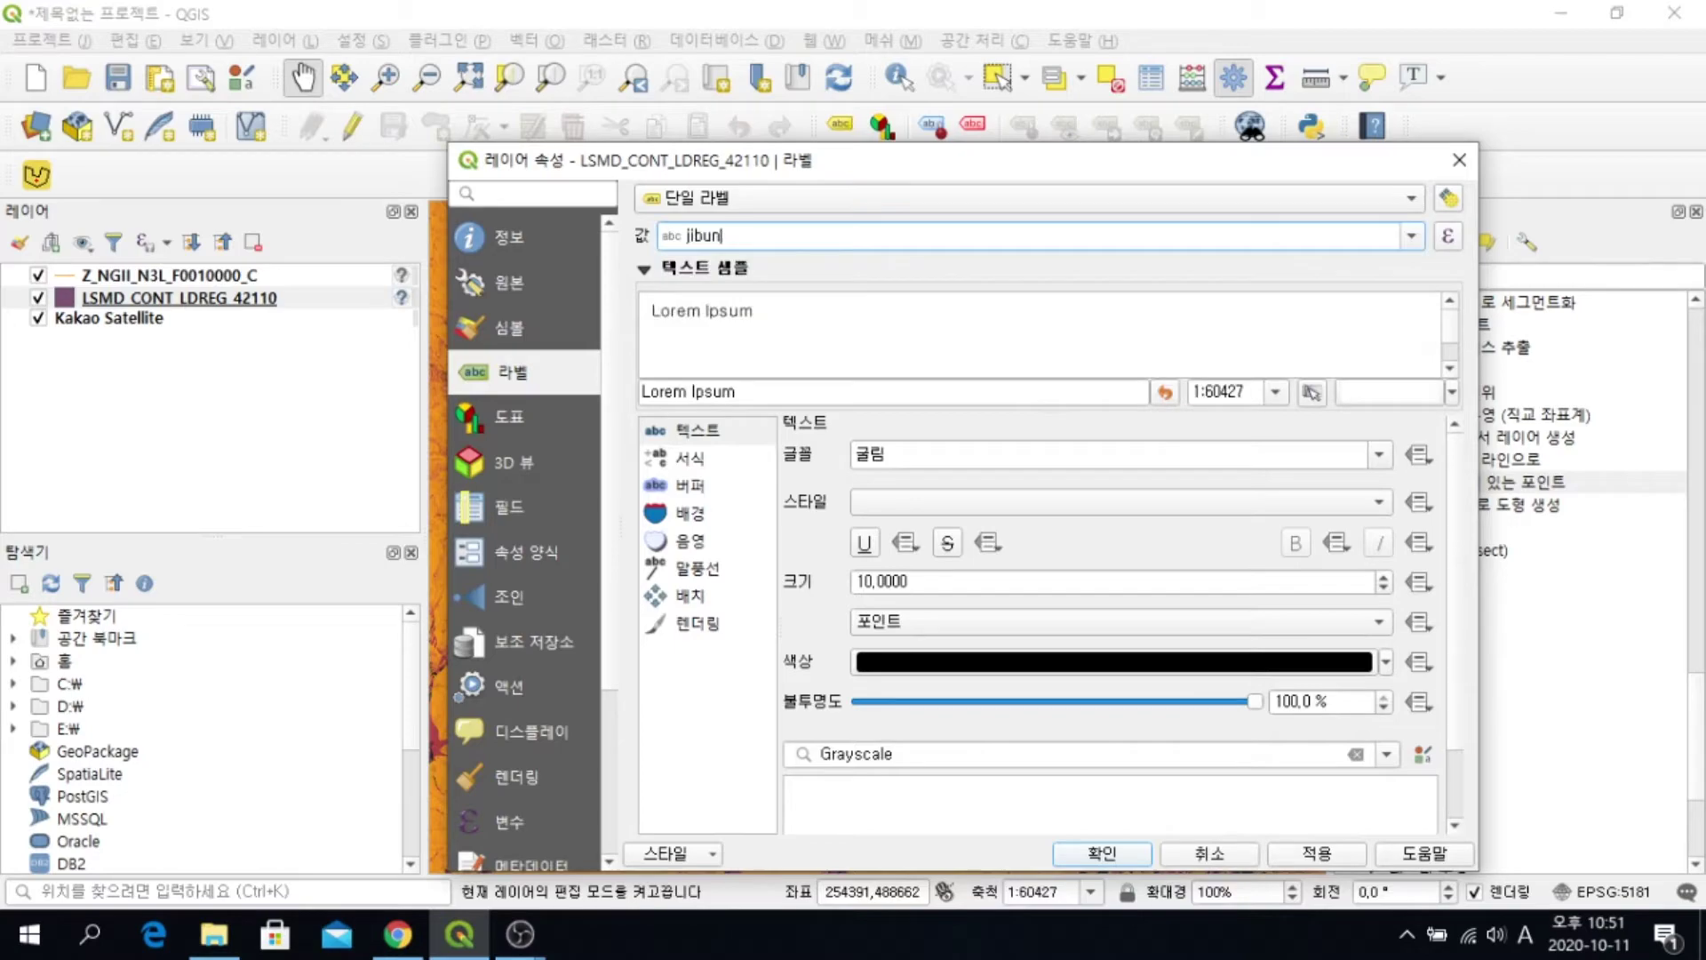
pyautogui.click(1113, 661)
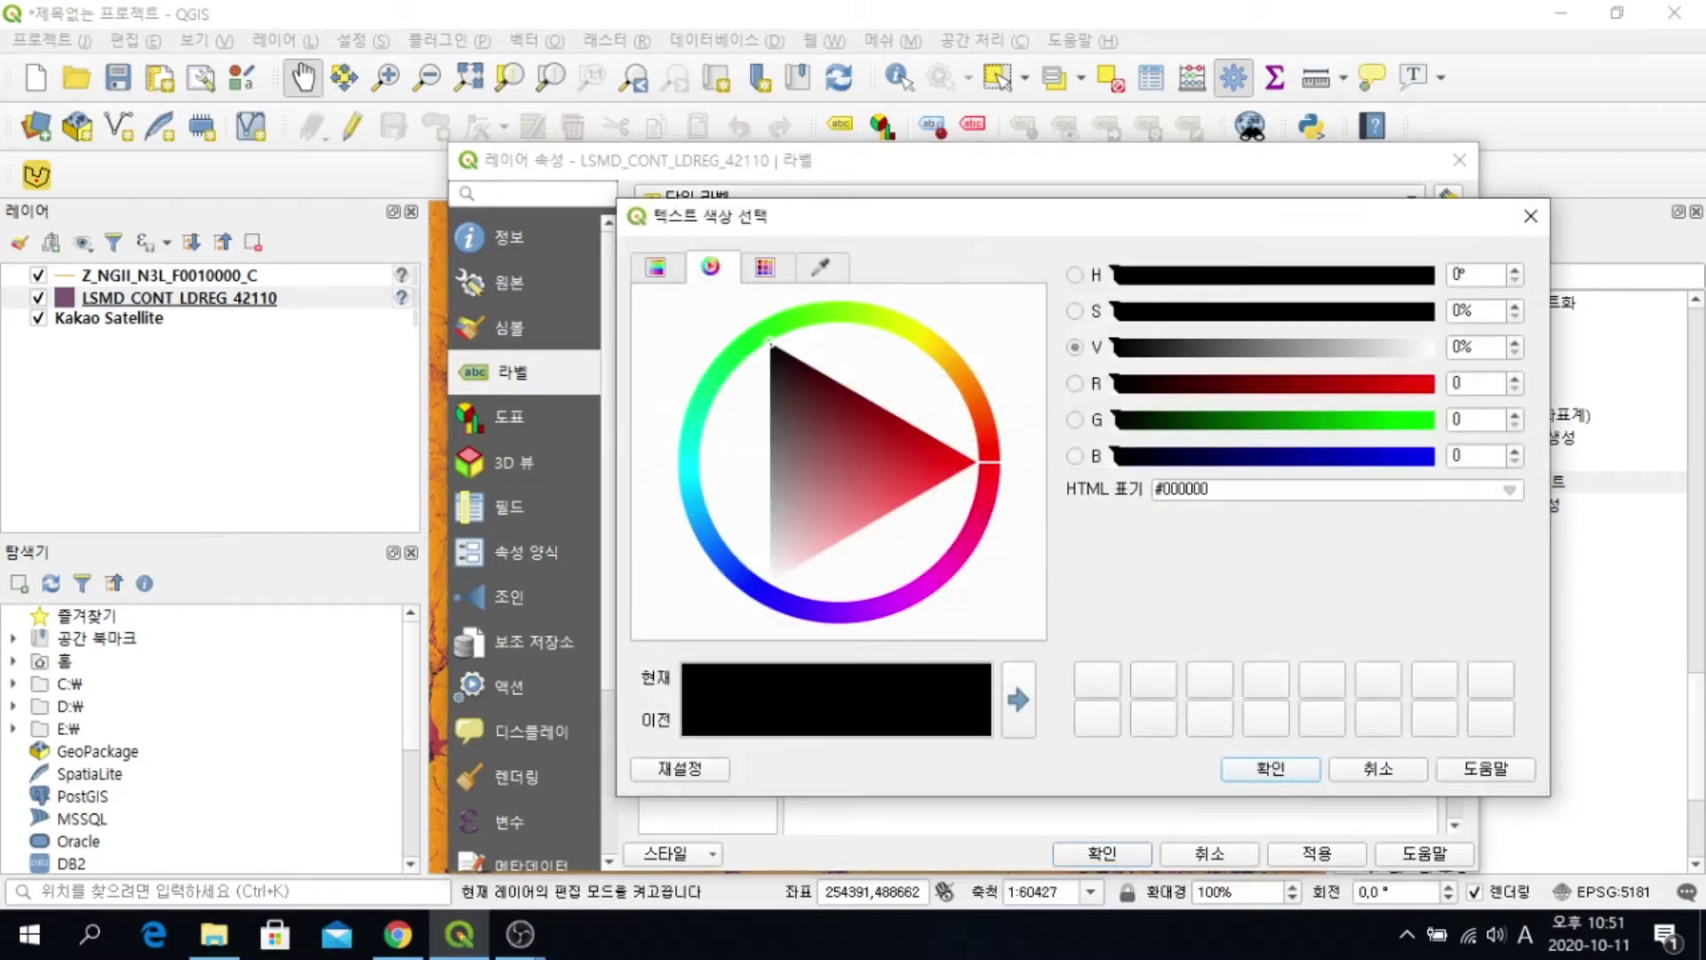
pyautogui.click(961, 465)
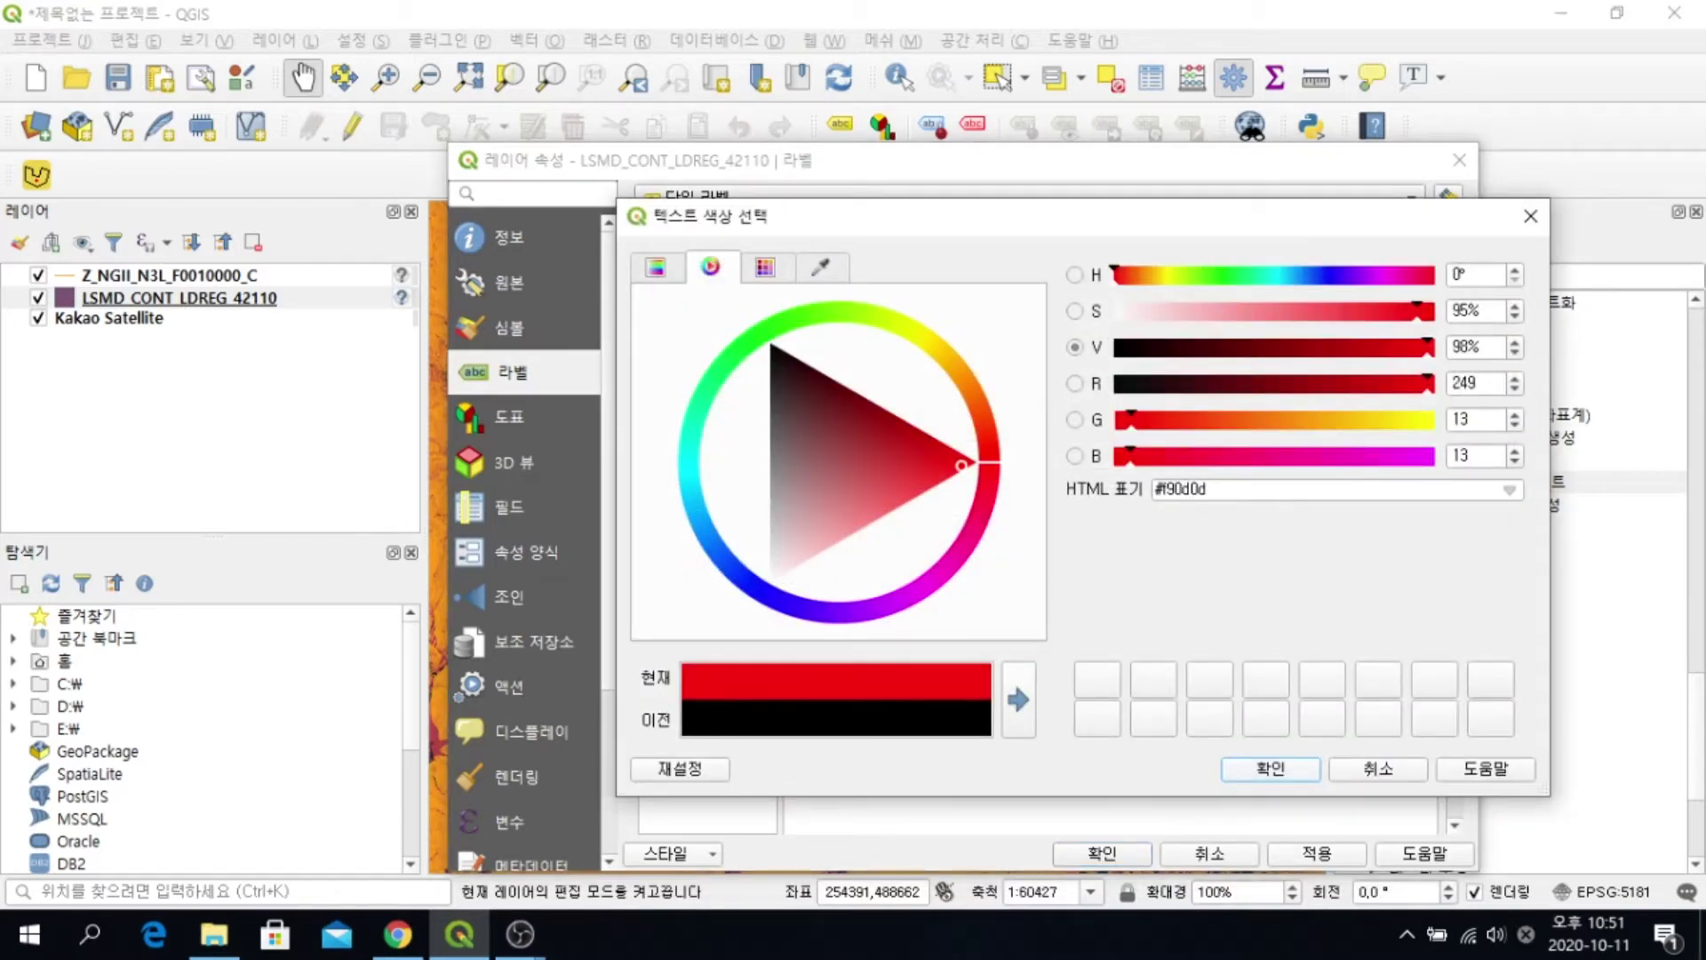
pyautogui.click(1269, 769)
pyautogui.click(1102, 853)
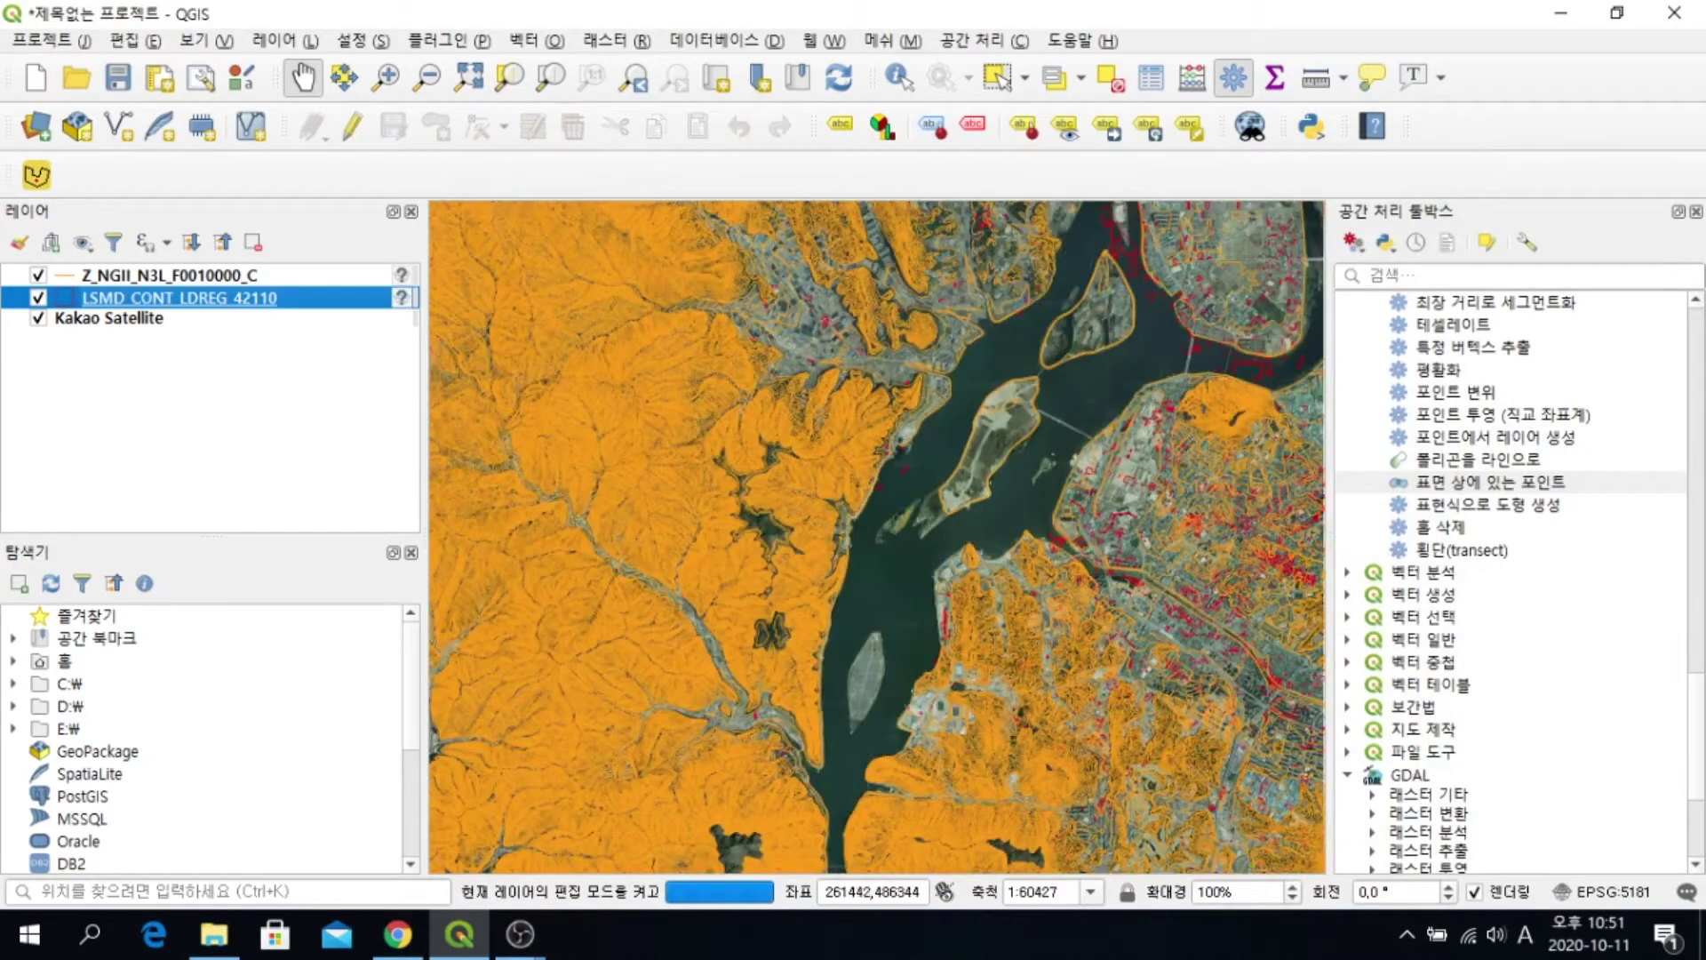
# Examine how the cadastral boundaries and contours line up with the satellite image around the river island
pyautogui.scroll(2, 864, 352)
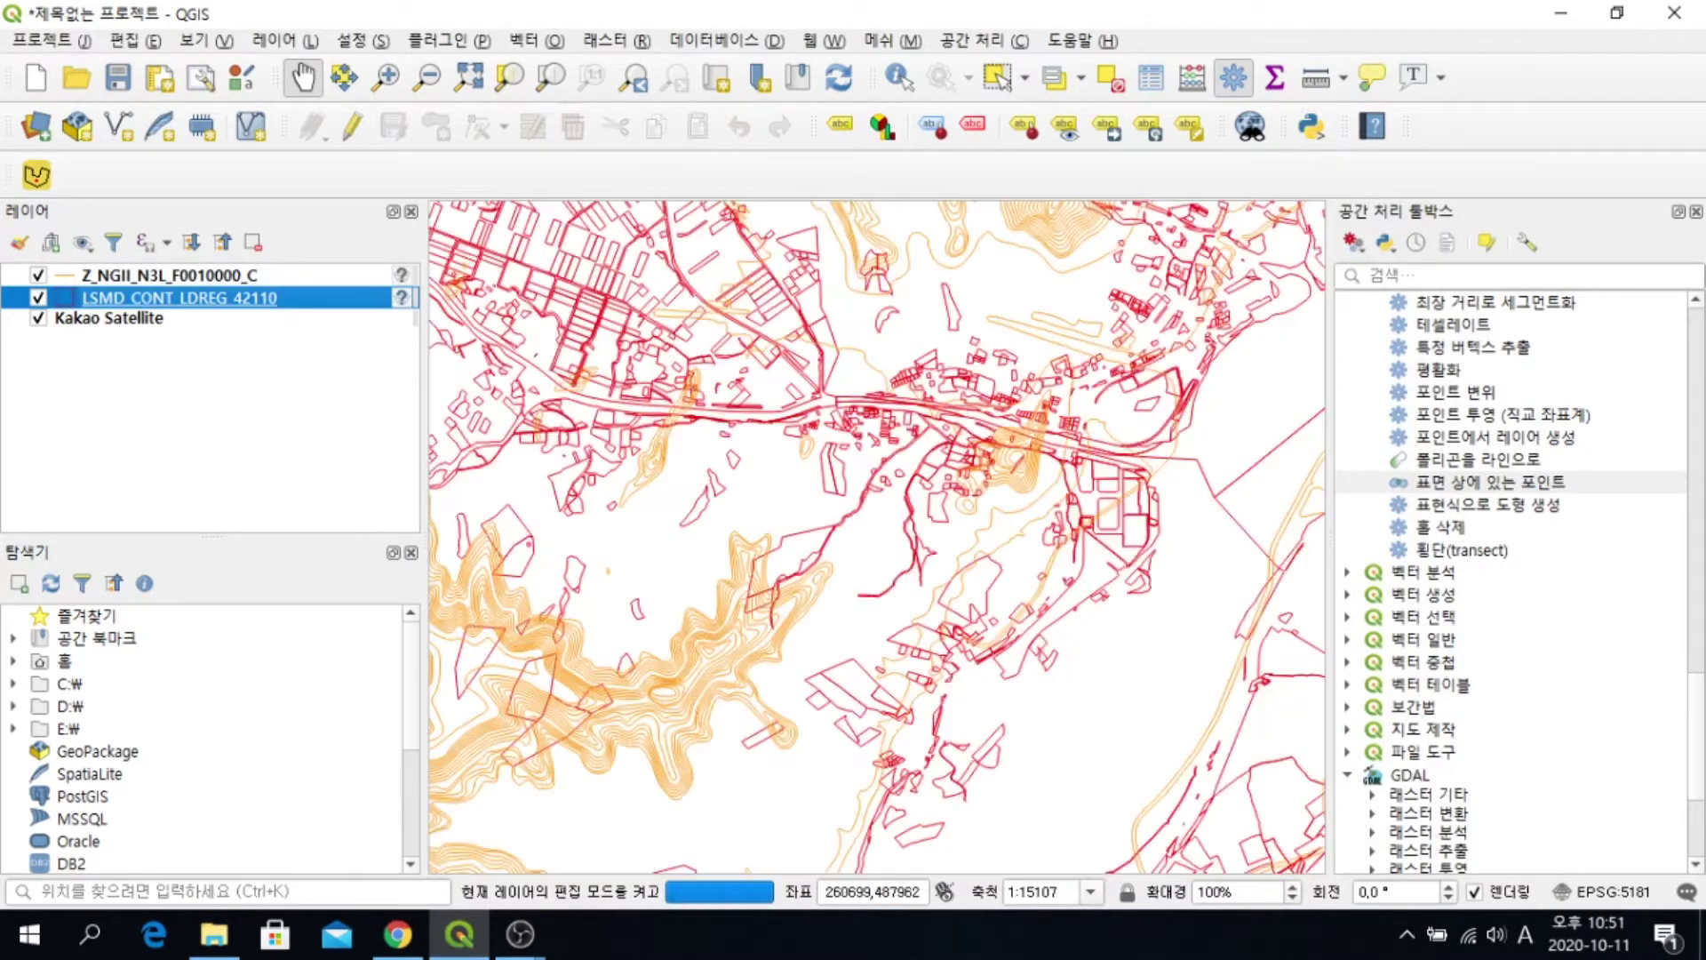
pyautogui.moveTo(1027, 462); pyautogui.dragTo(739, 385)
pyautogui.moveTo(695, 448); pyautogui.dragTo(822, 379)
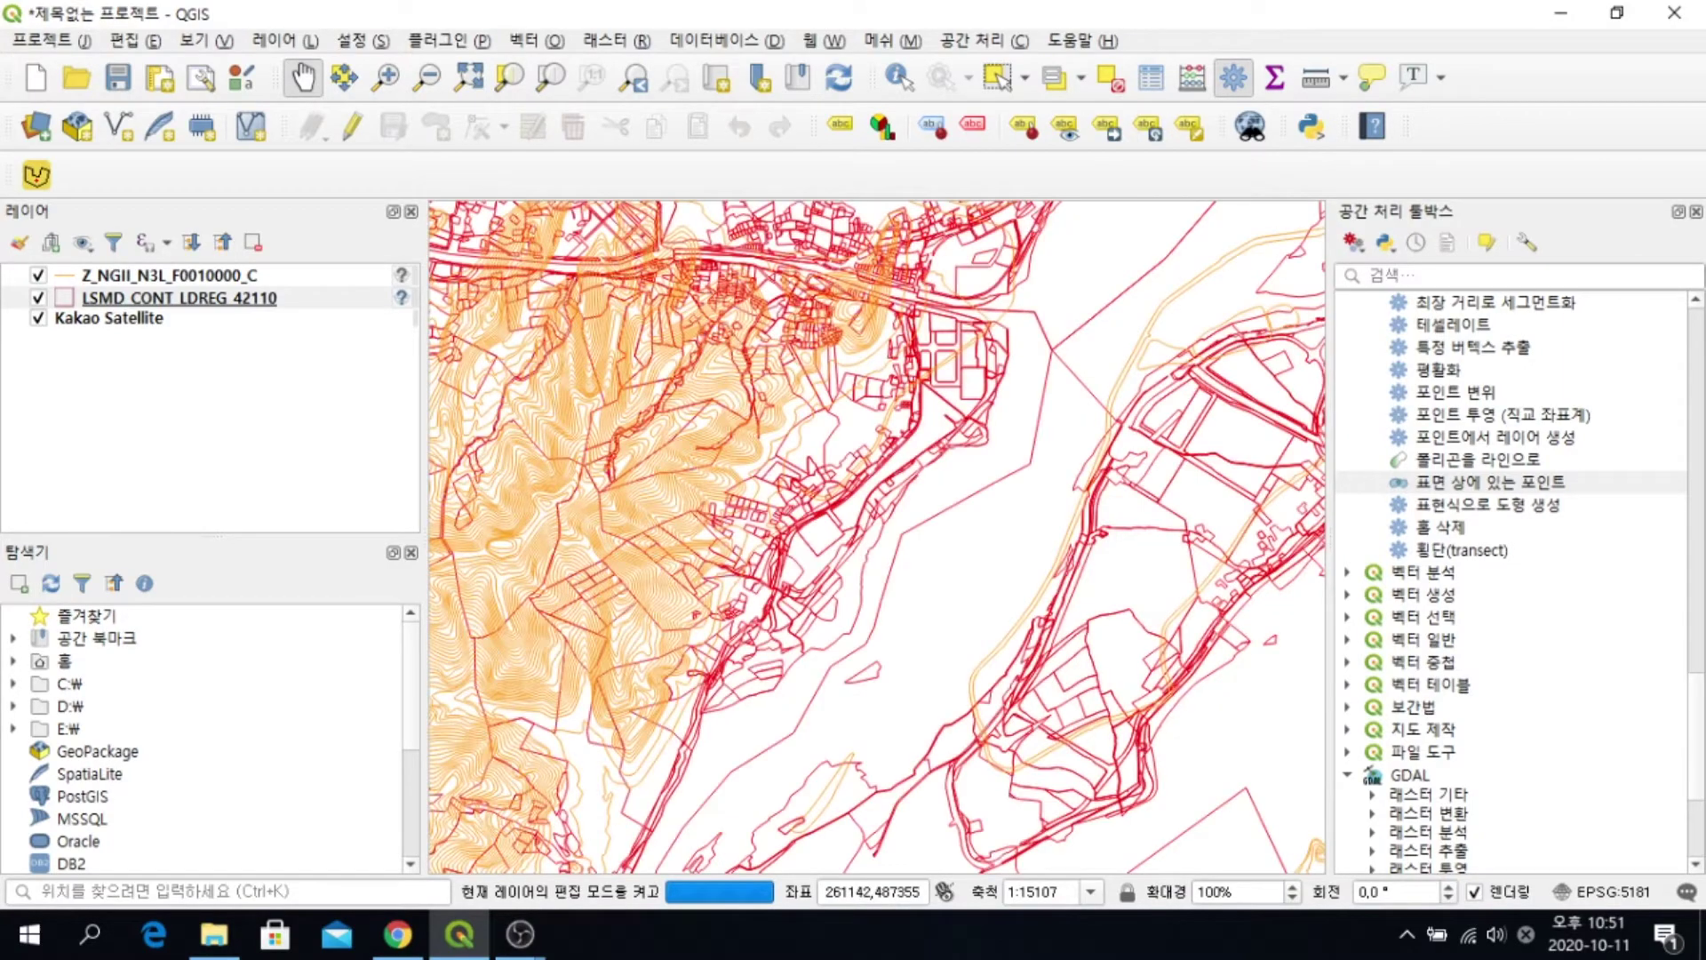
pyautogui.scroll(-2, 995, 582)
pyautogui.scroll(1, 1111, 563)
pyautogui.moveTo(978, 600); pyautogui.dragTo(982, 593)
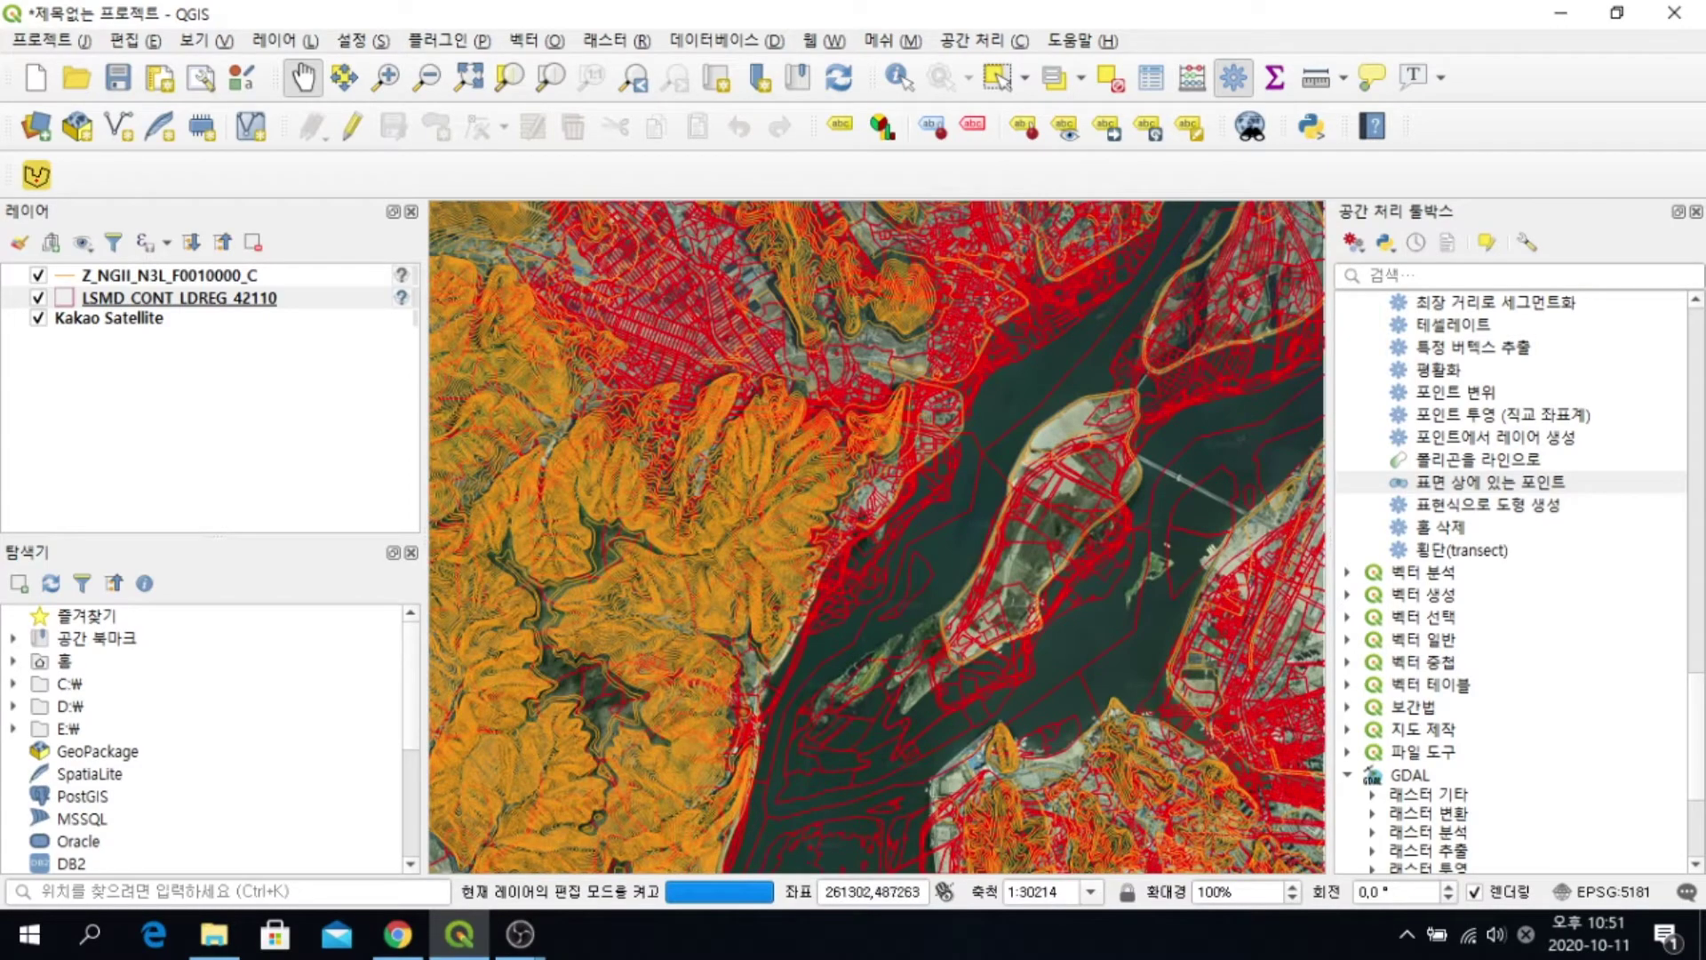
pyautogui.scroll(2, 1067, 445)
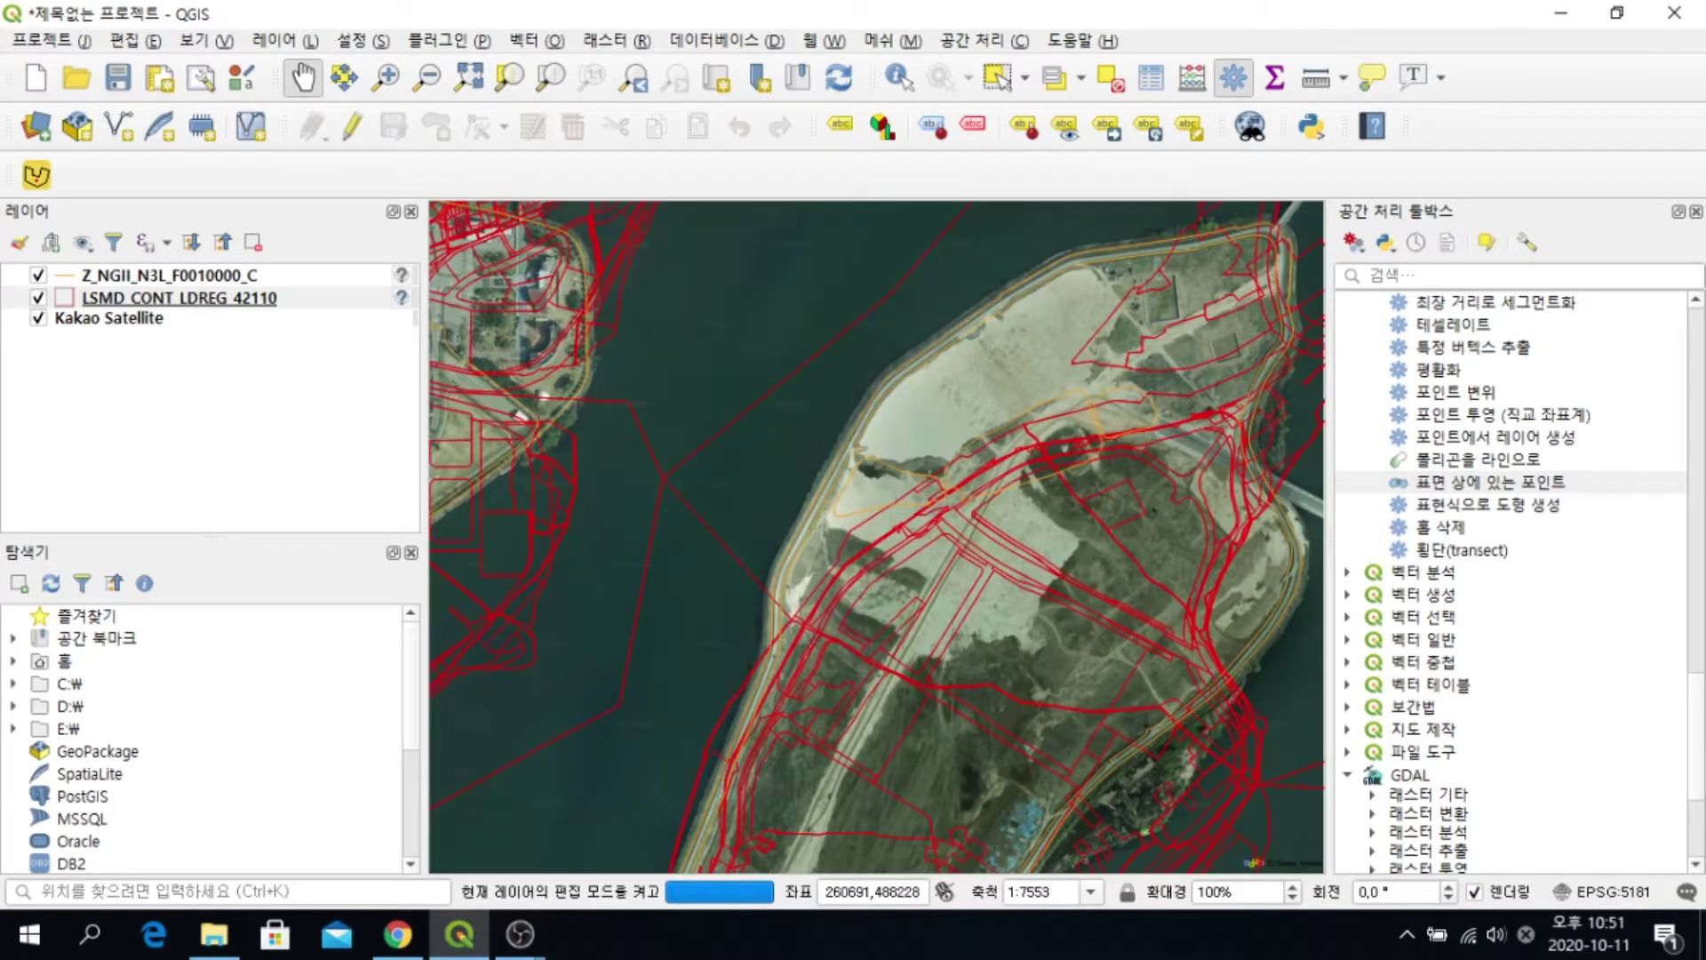
# Hide the contour layer and set the cadastral layer's coordinate system to Korean 1985 / Modified Central Belt (EPSG:5174)
pyautogui.click(177, 298)
pyautogui.click(37, 275)
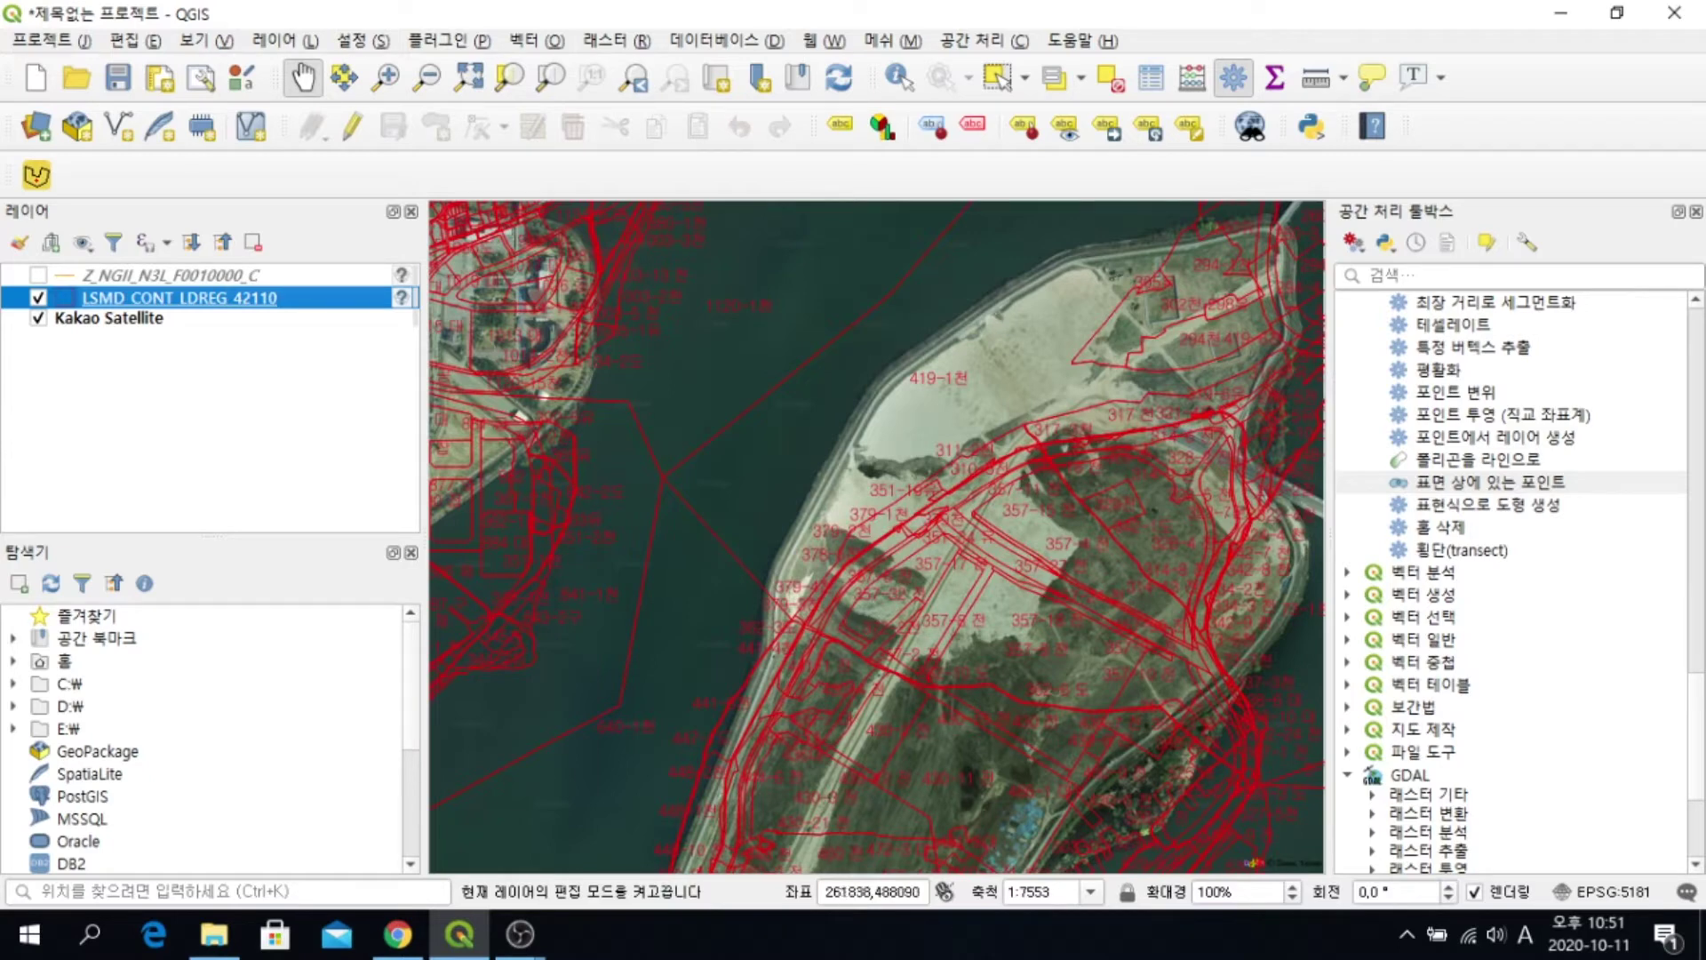
pyautogui.rightClick(269, 290)
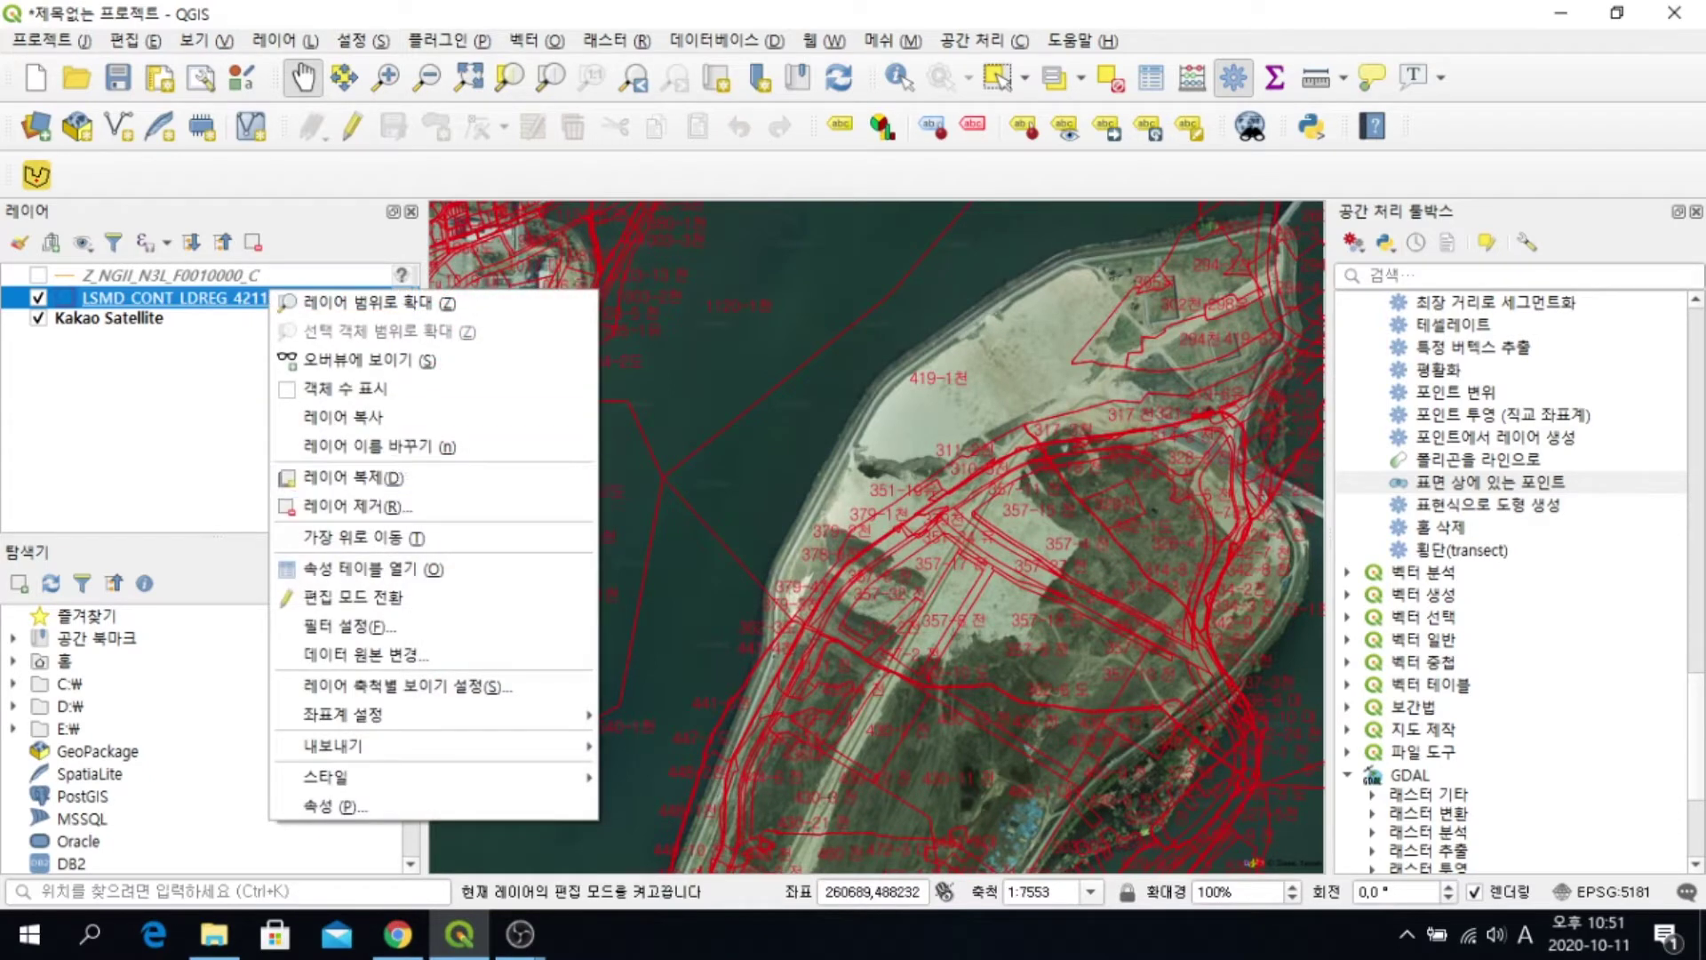
pyautogui.moveTo(400, 714)
pyautogui.click(702, 714)
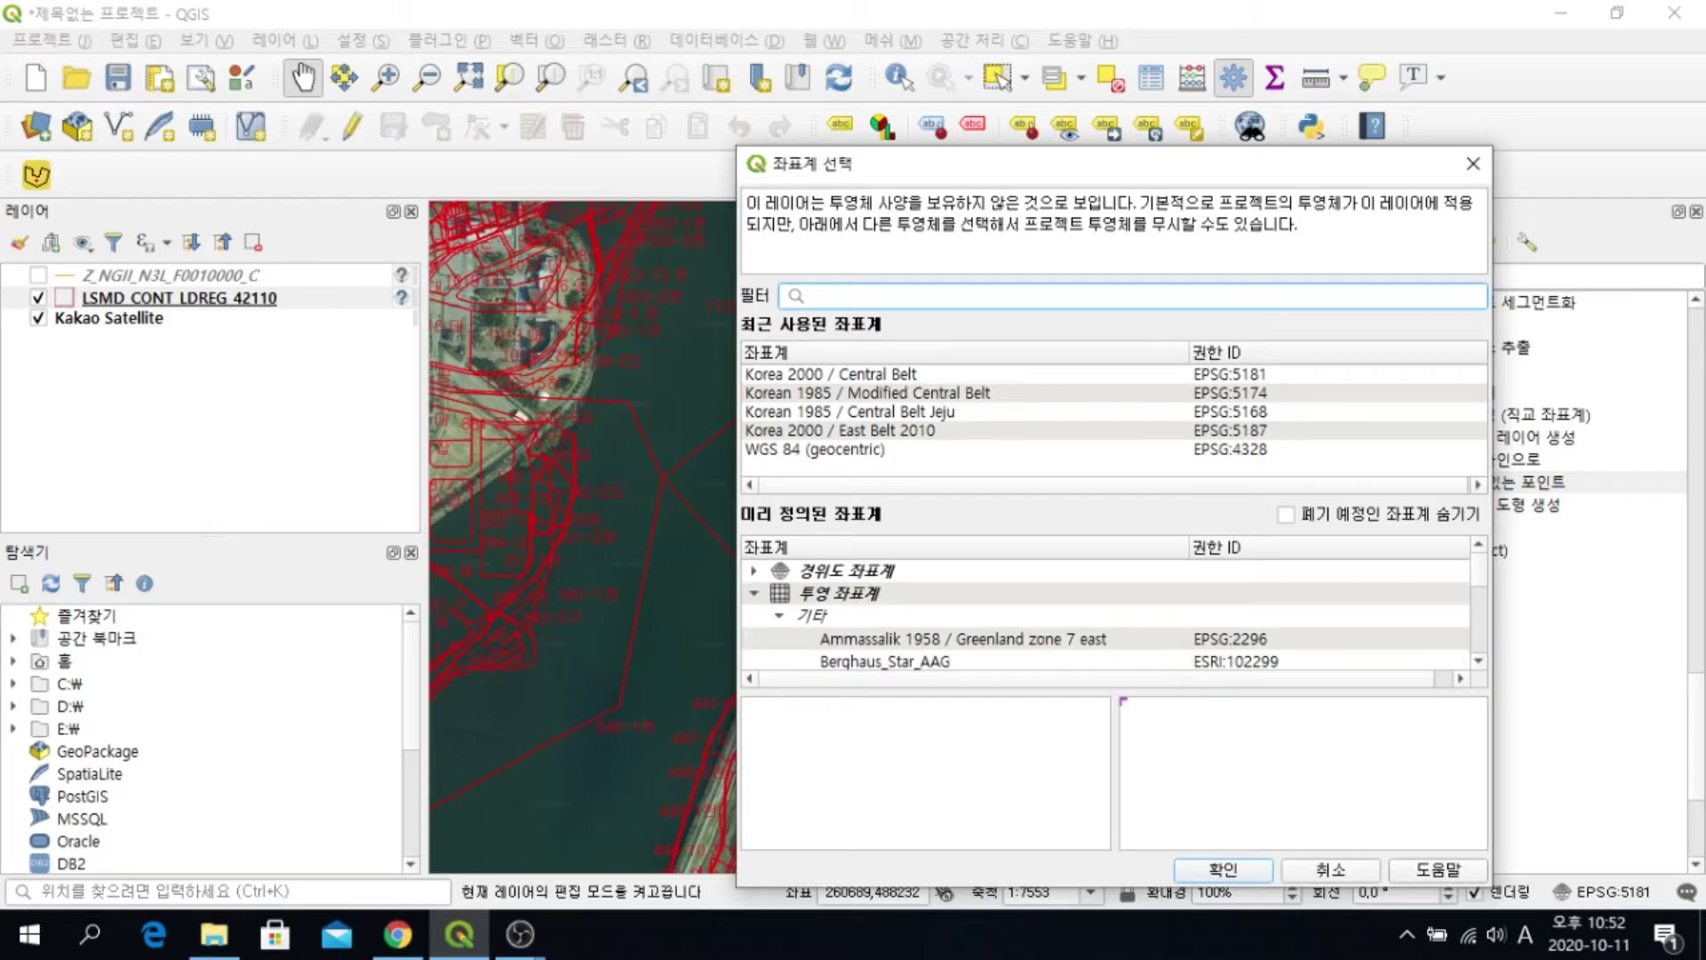
pyautogui.click(866, 393)
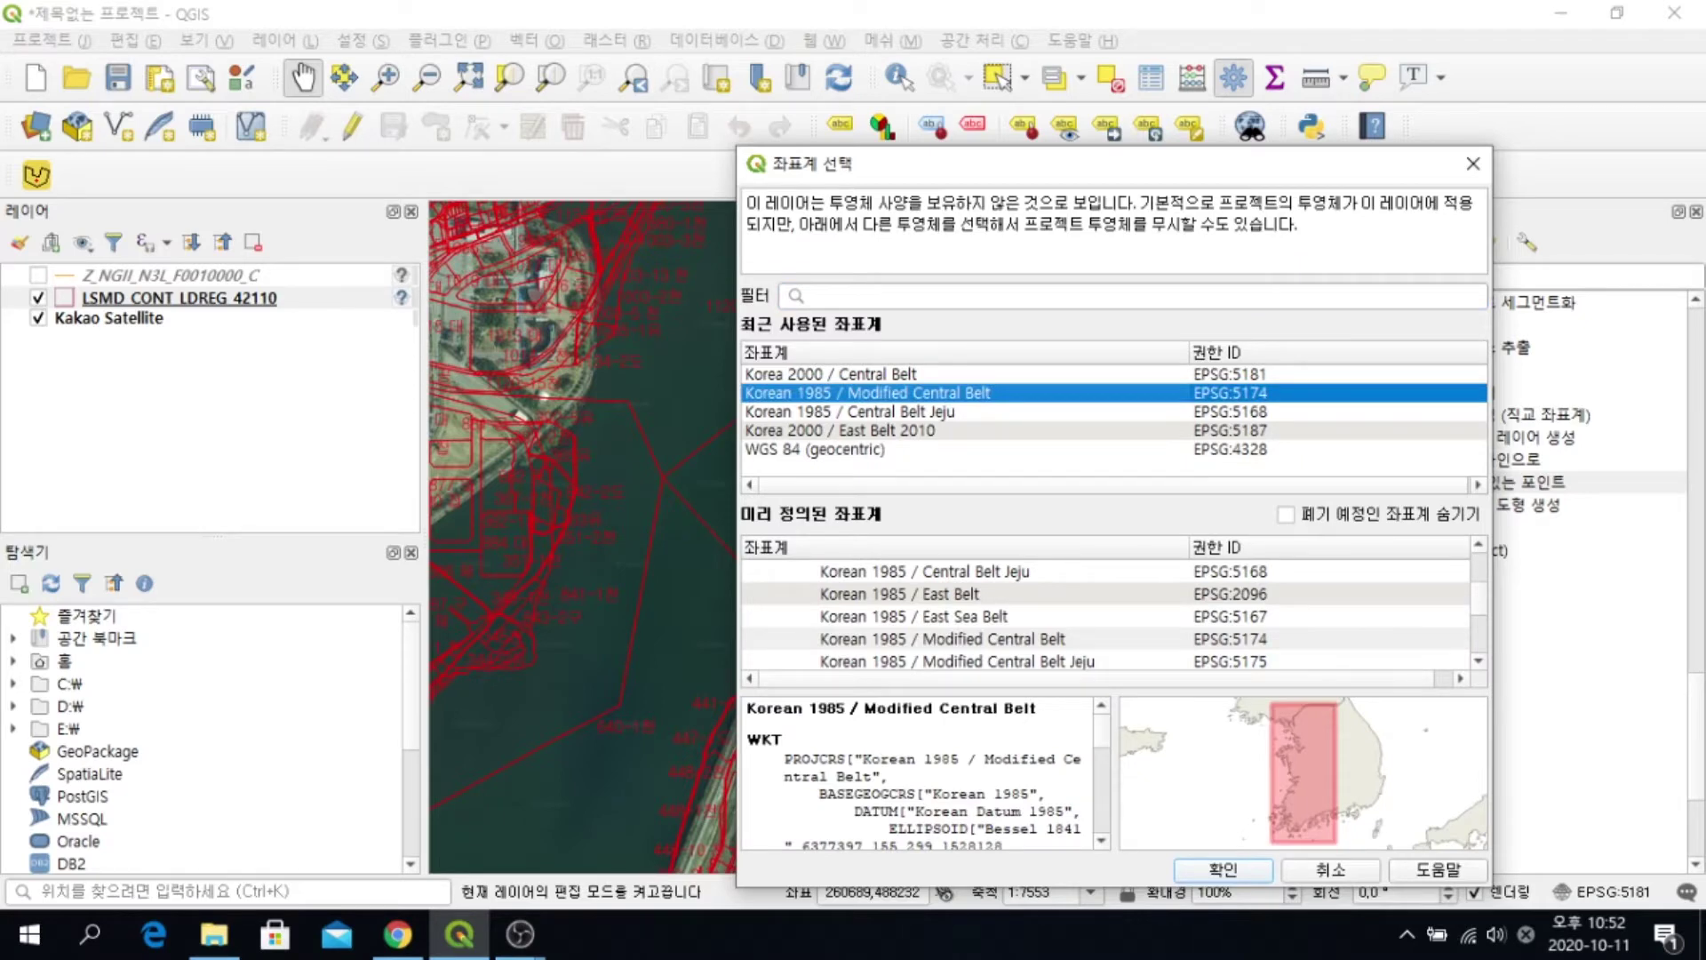
pyautogui.click(1222, 869)
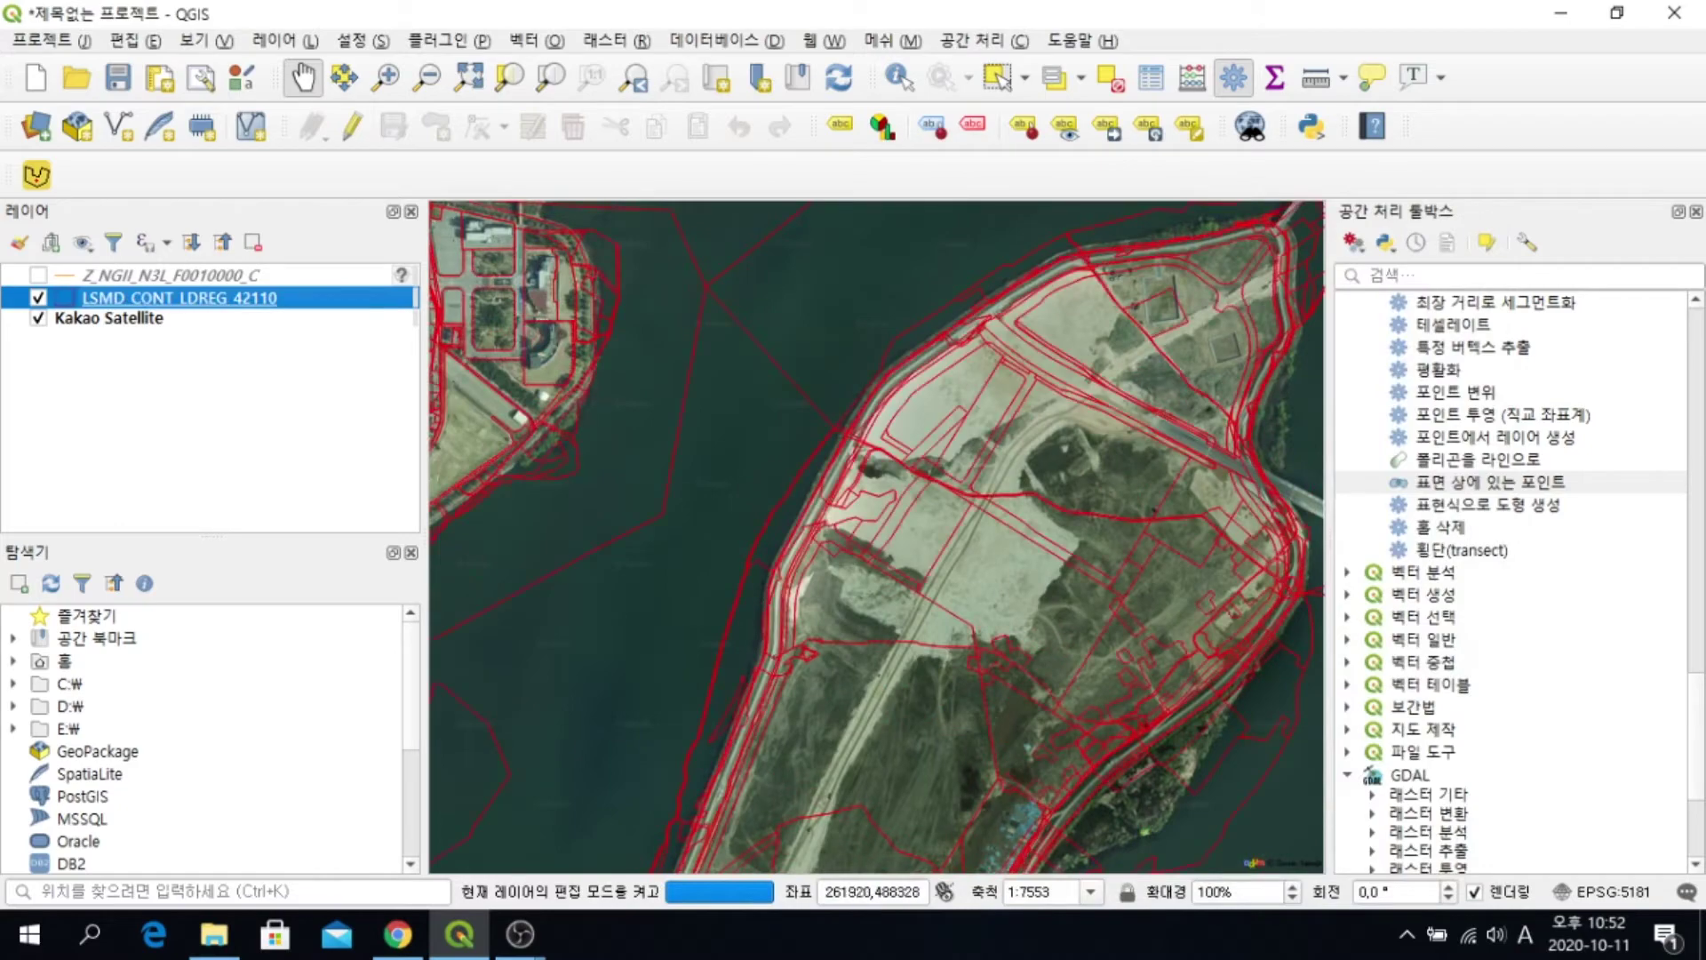
pyautogui.scroll(-1, 877, 537)
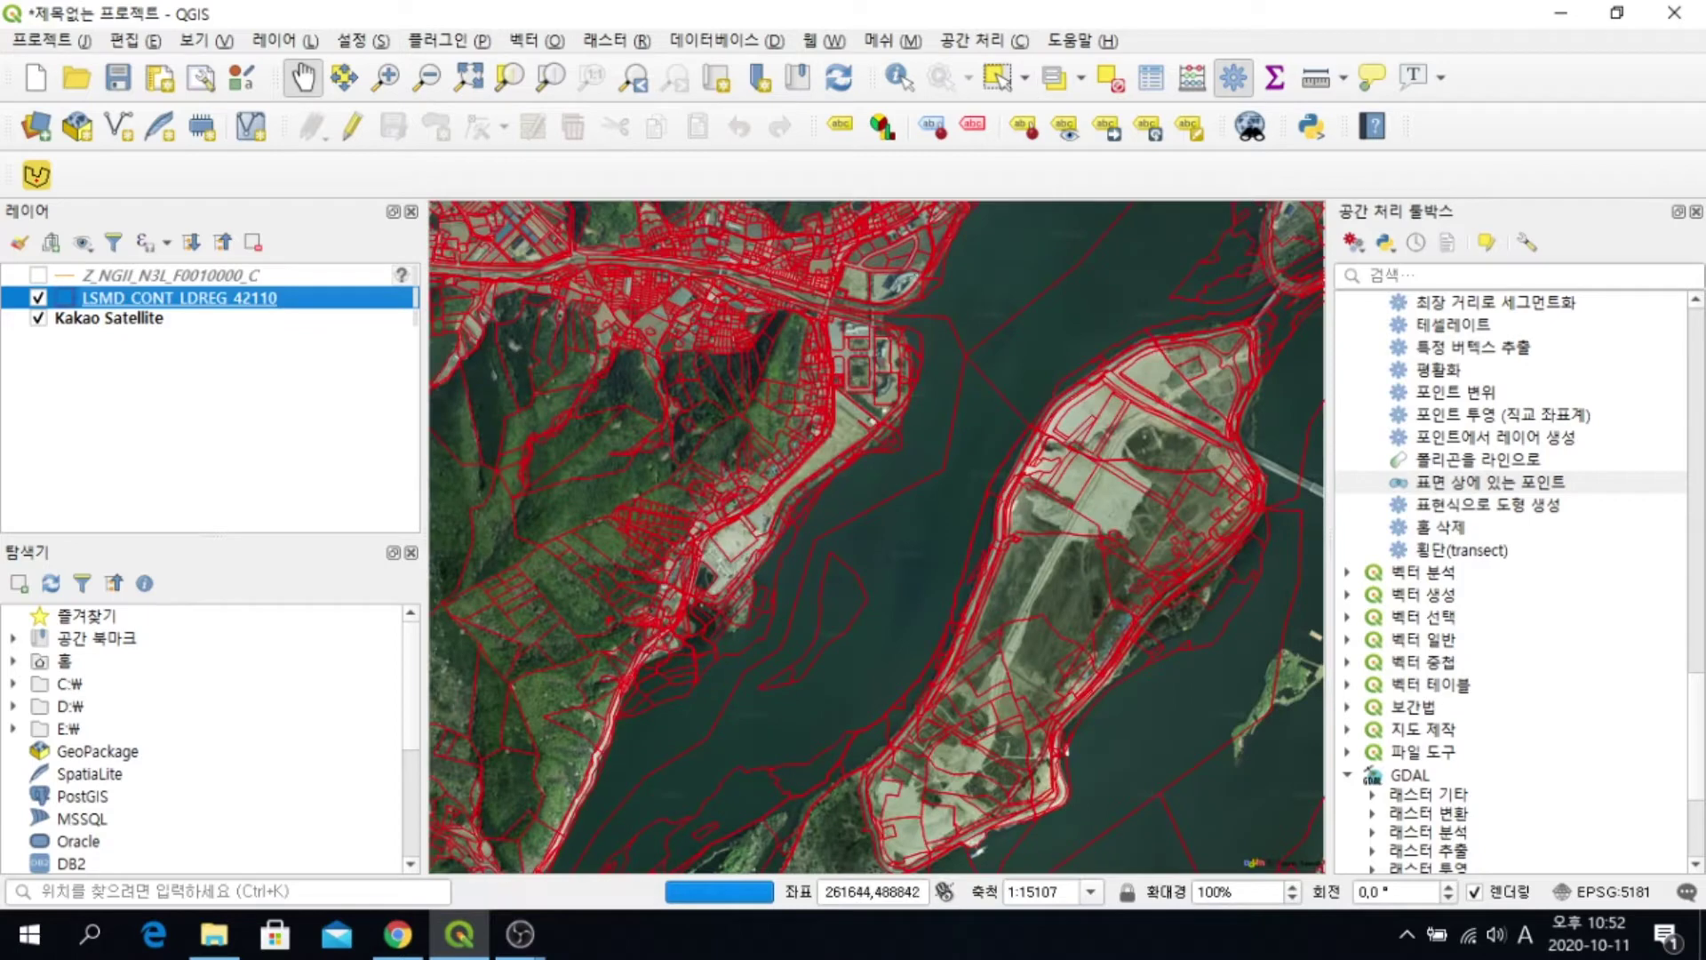
# Check the QGIS version information and close the message
pyautogui.click(1083, 40)
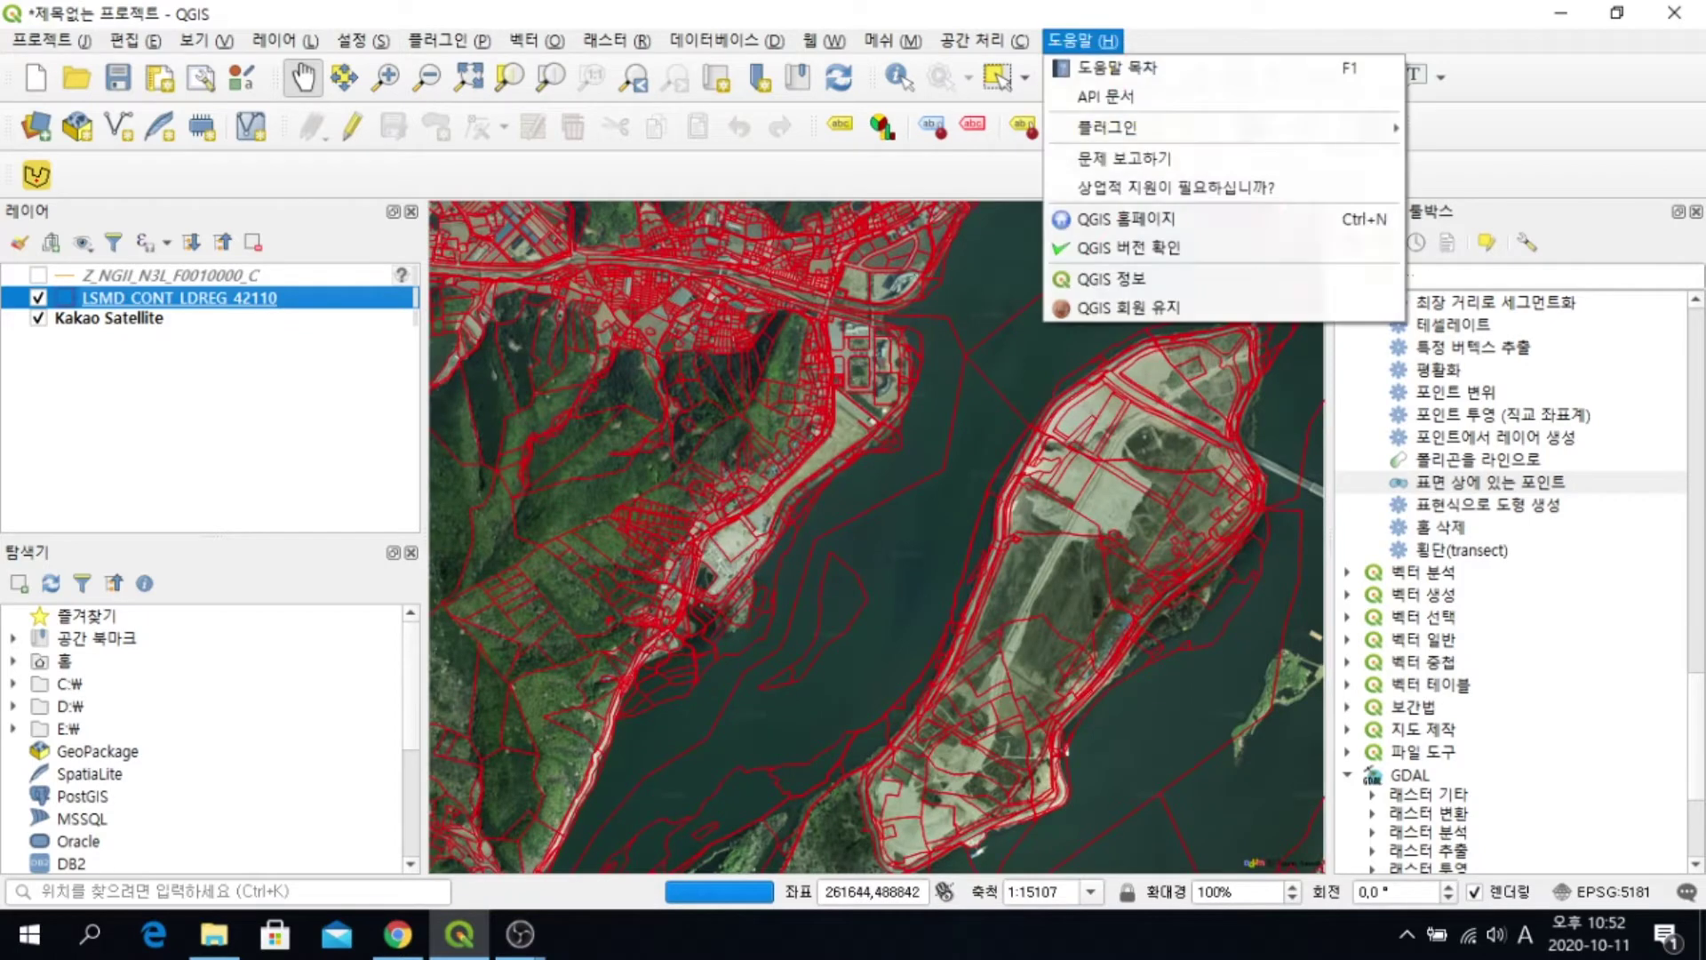
pyautogui.click(1127, 247)
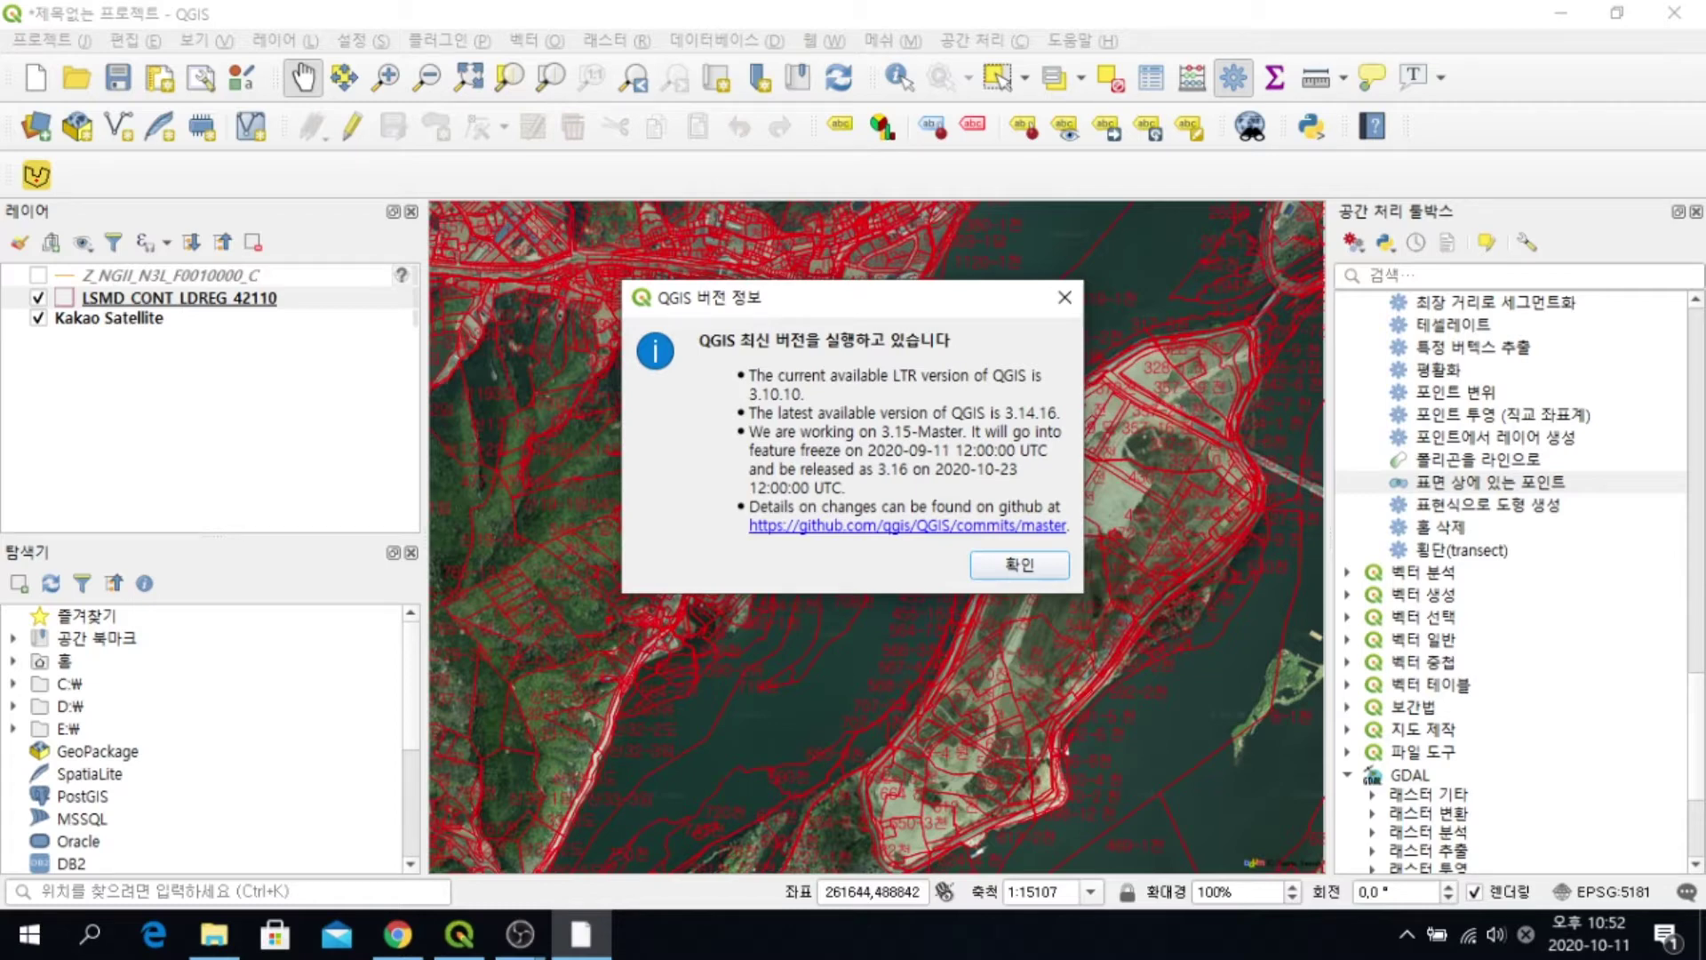
pyautogui.press('Return')
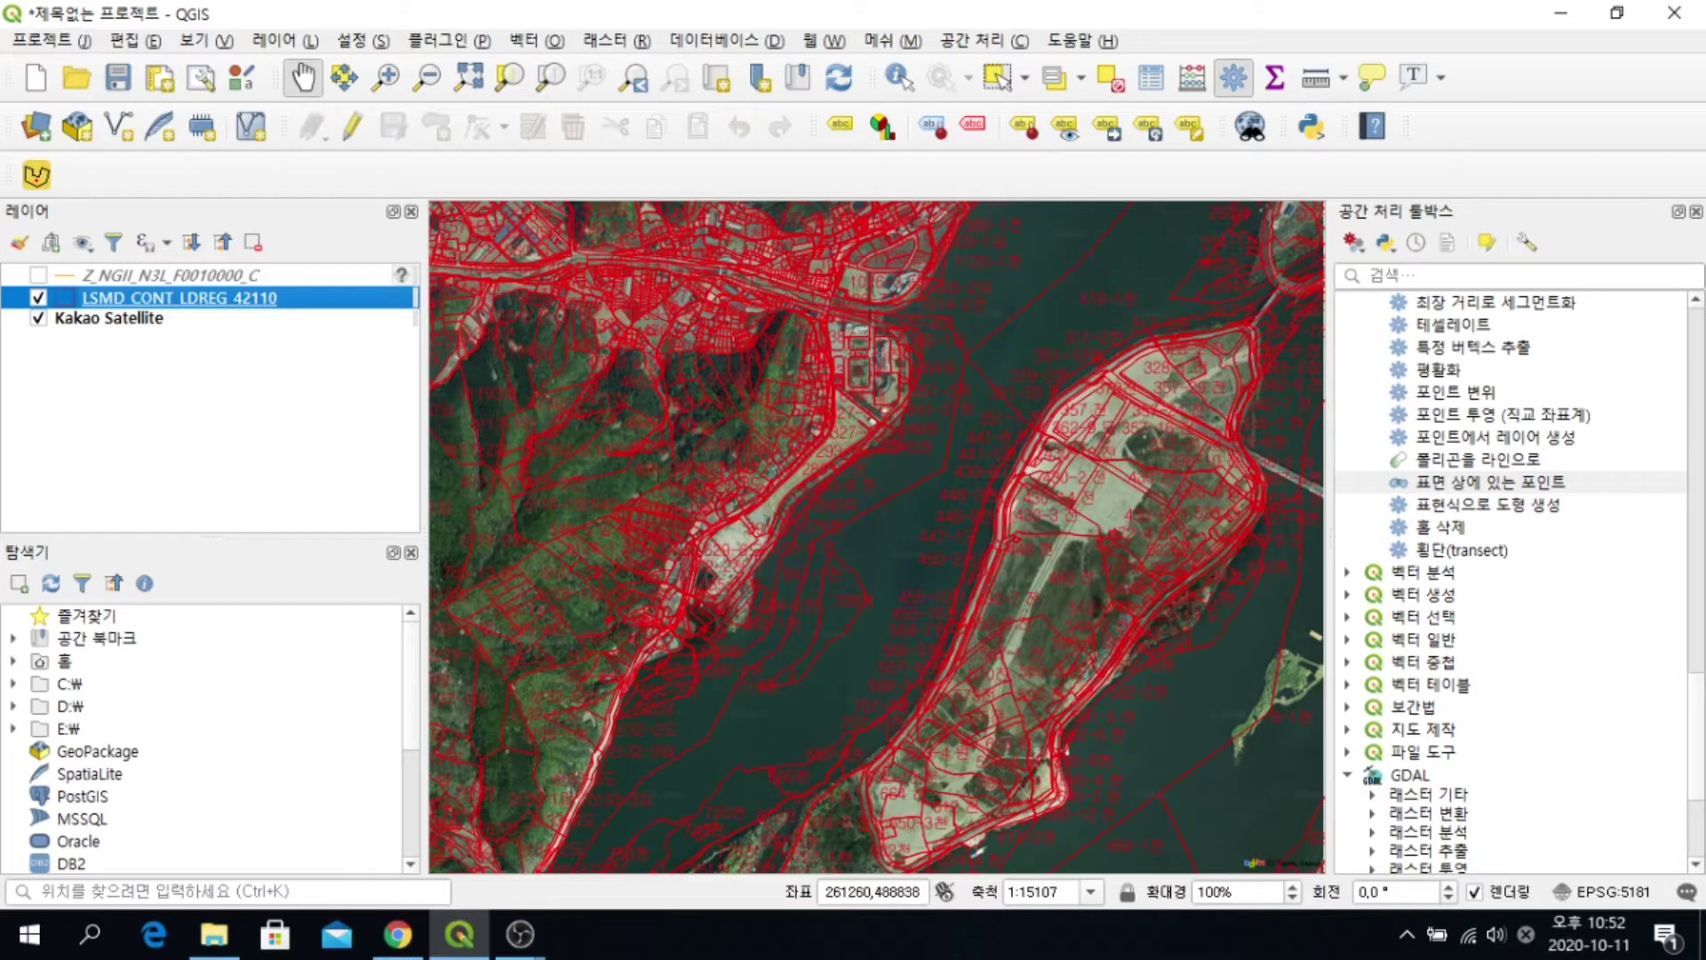
# Select the parcels covering the river island and its west bank, and set their export to ESRI shapefile D:\유튜브\29\중도지적도.shp
pyautogui.click(998, 77)
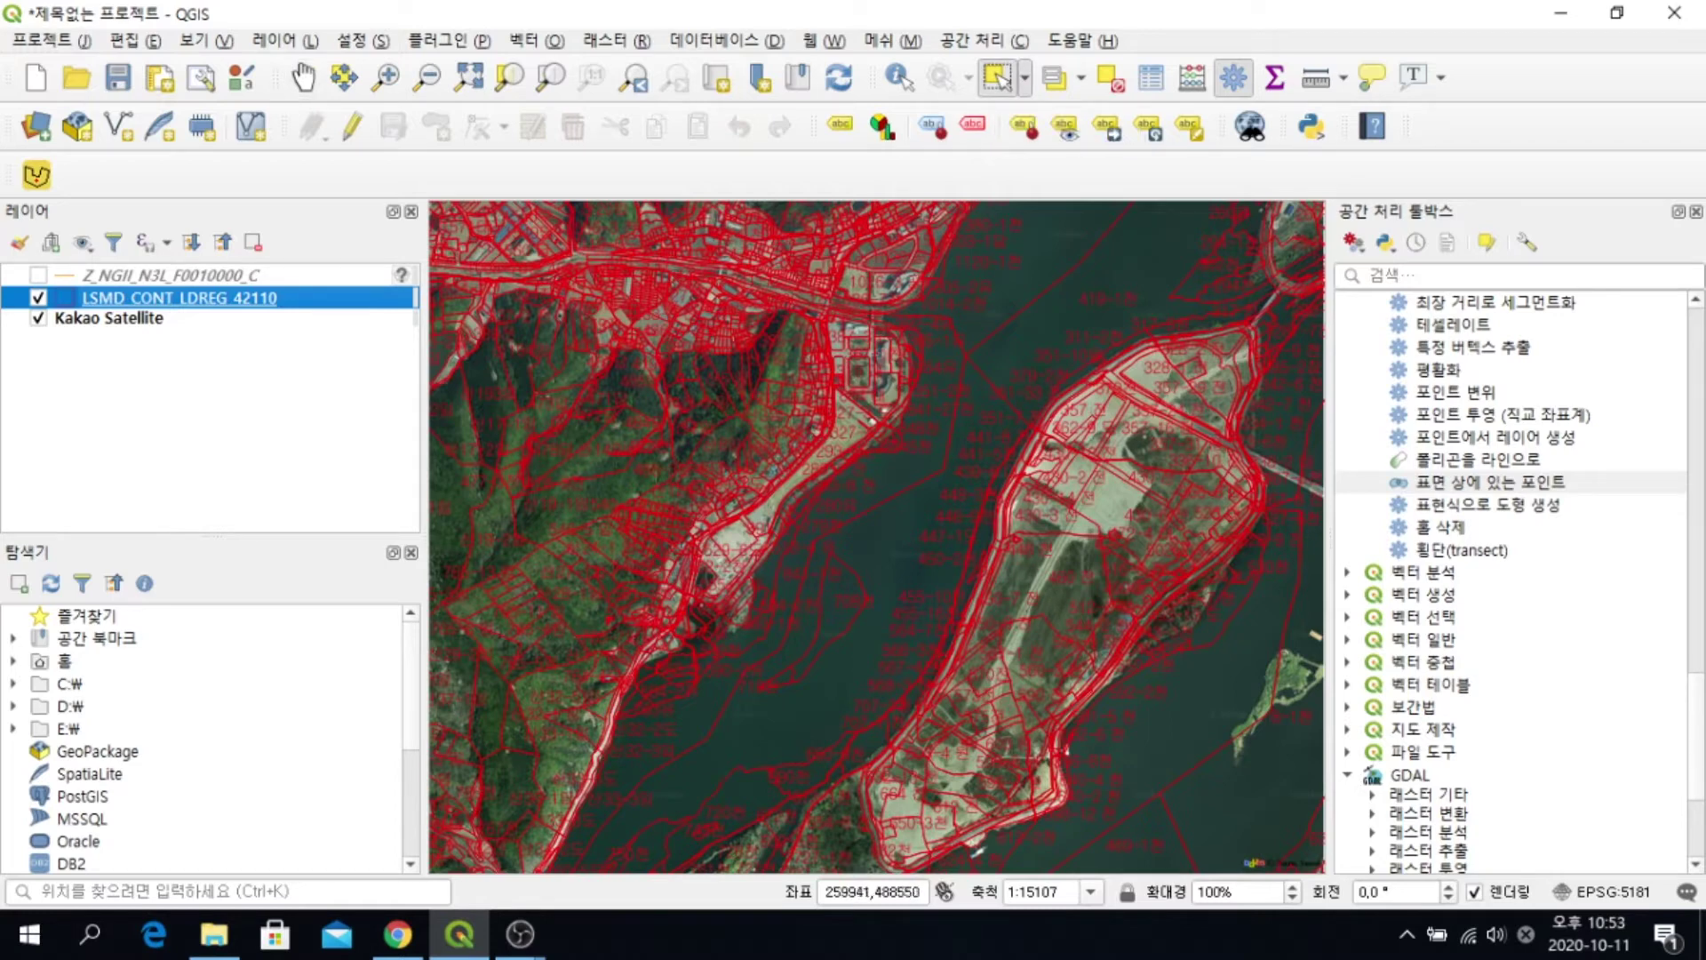
pyautogui.moveTo(592, 274); pyautogui.dragTo(1299, 816)
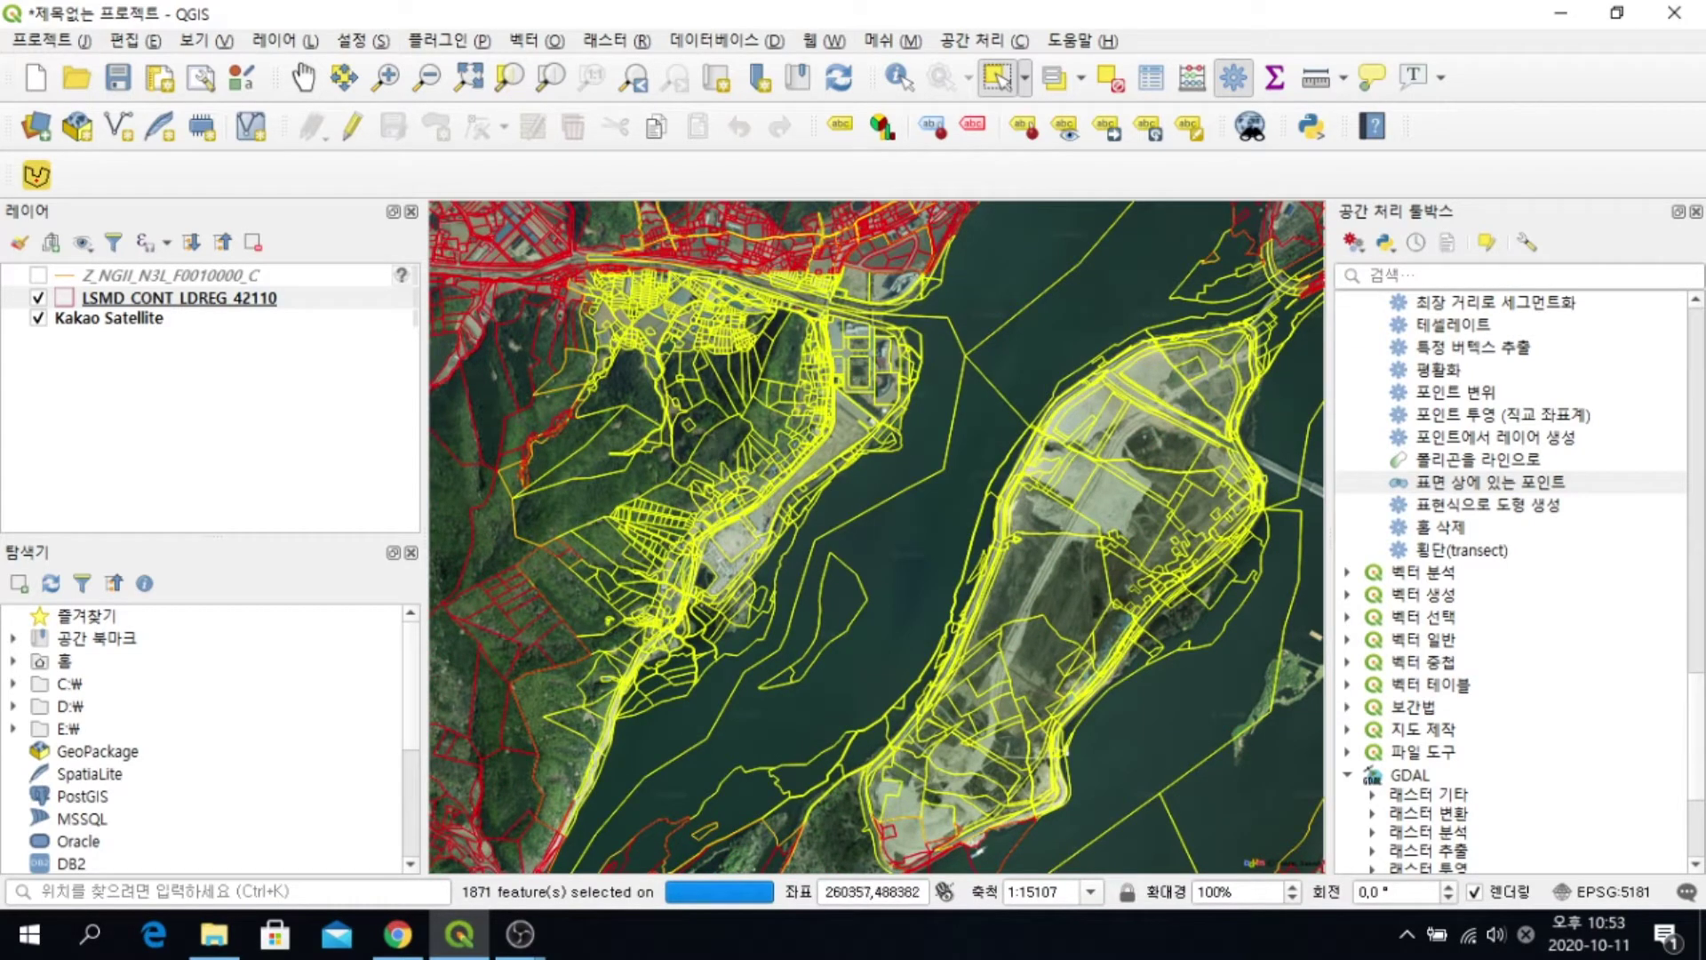
pyautogui.hotkey('alt', 'l')
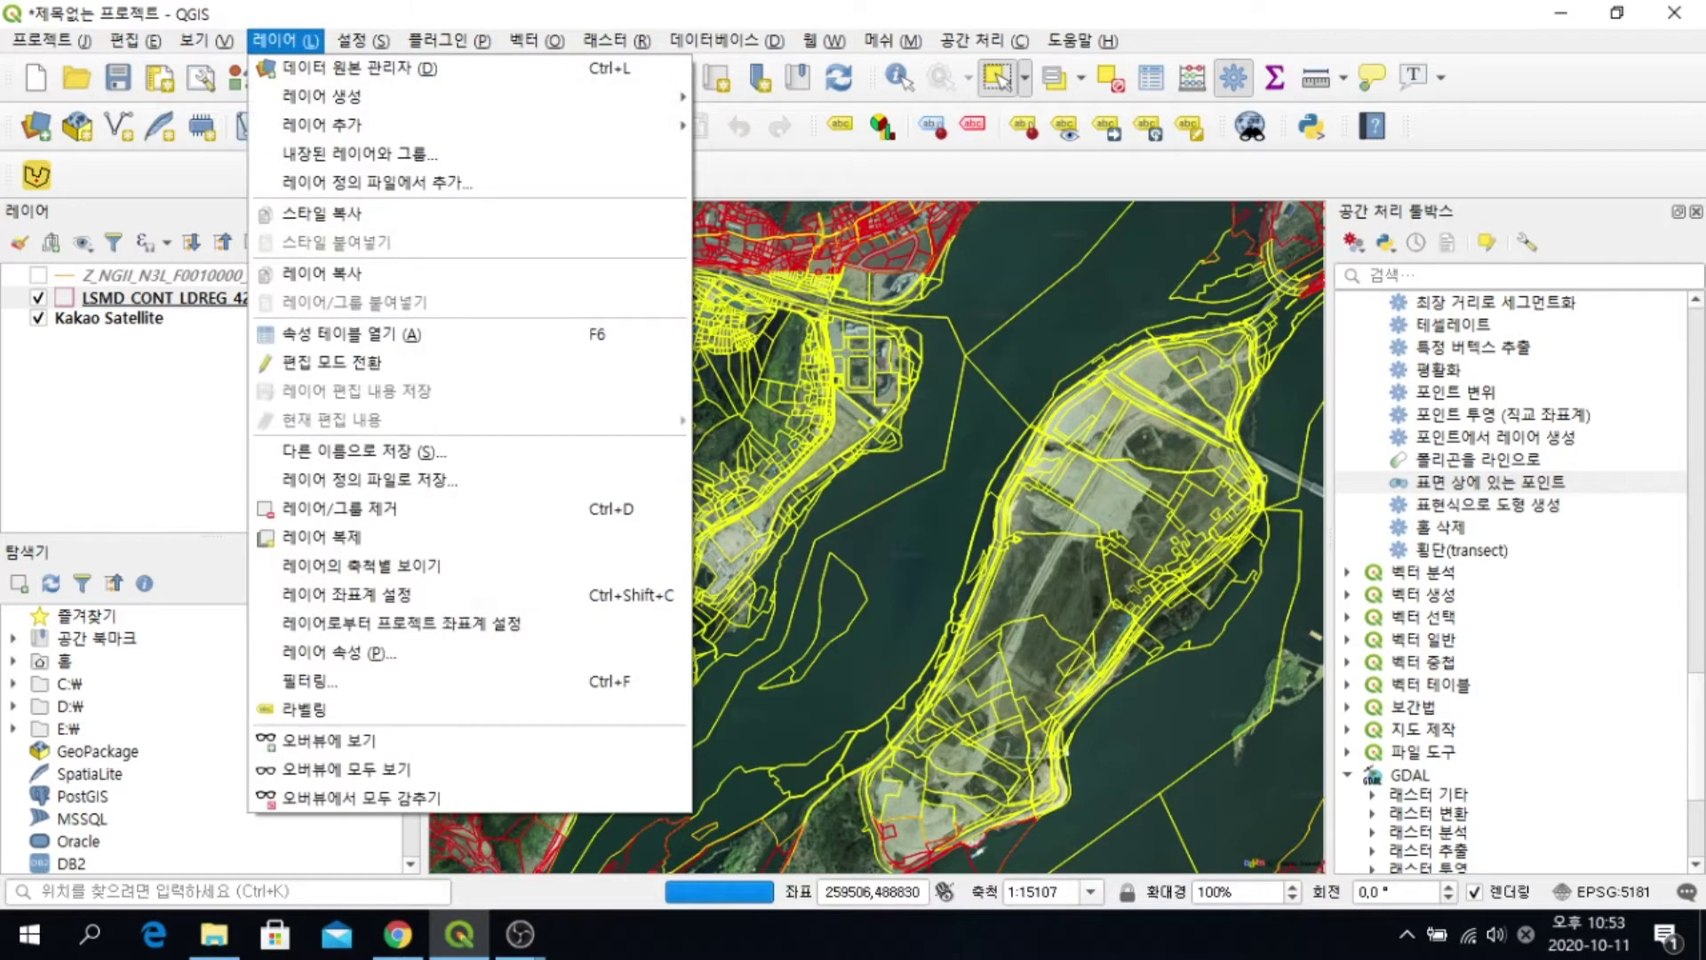
pyautogui.click(365, 451)
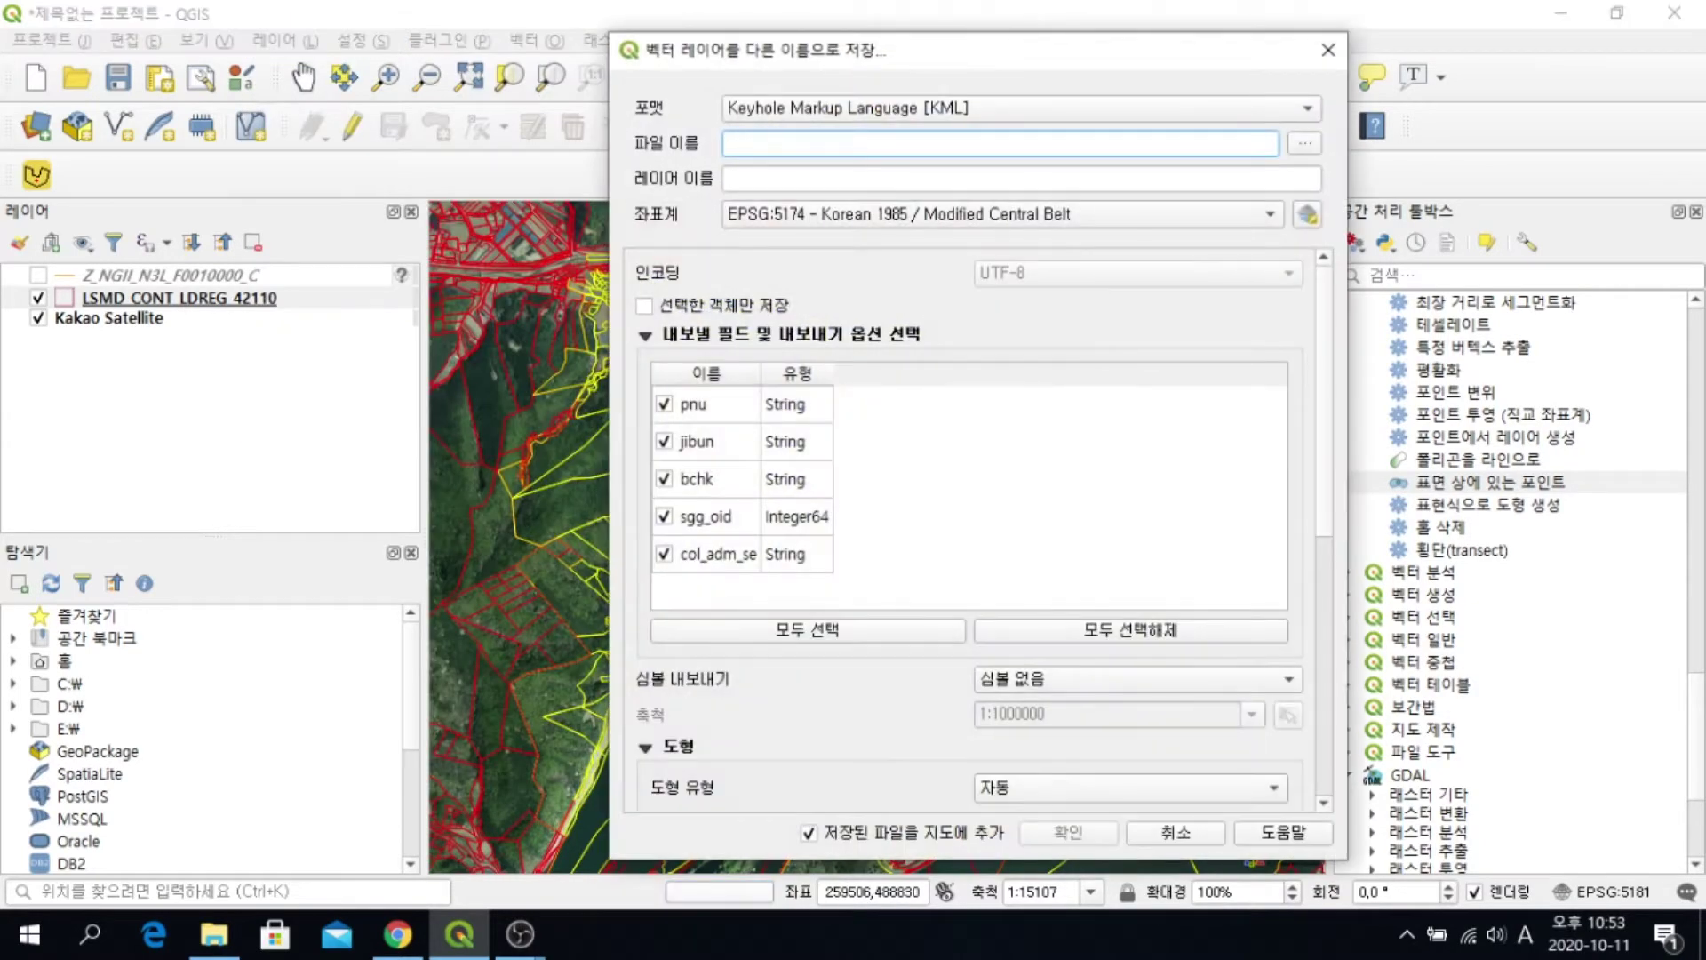
pyautogui.click(1020, 109)
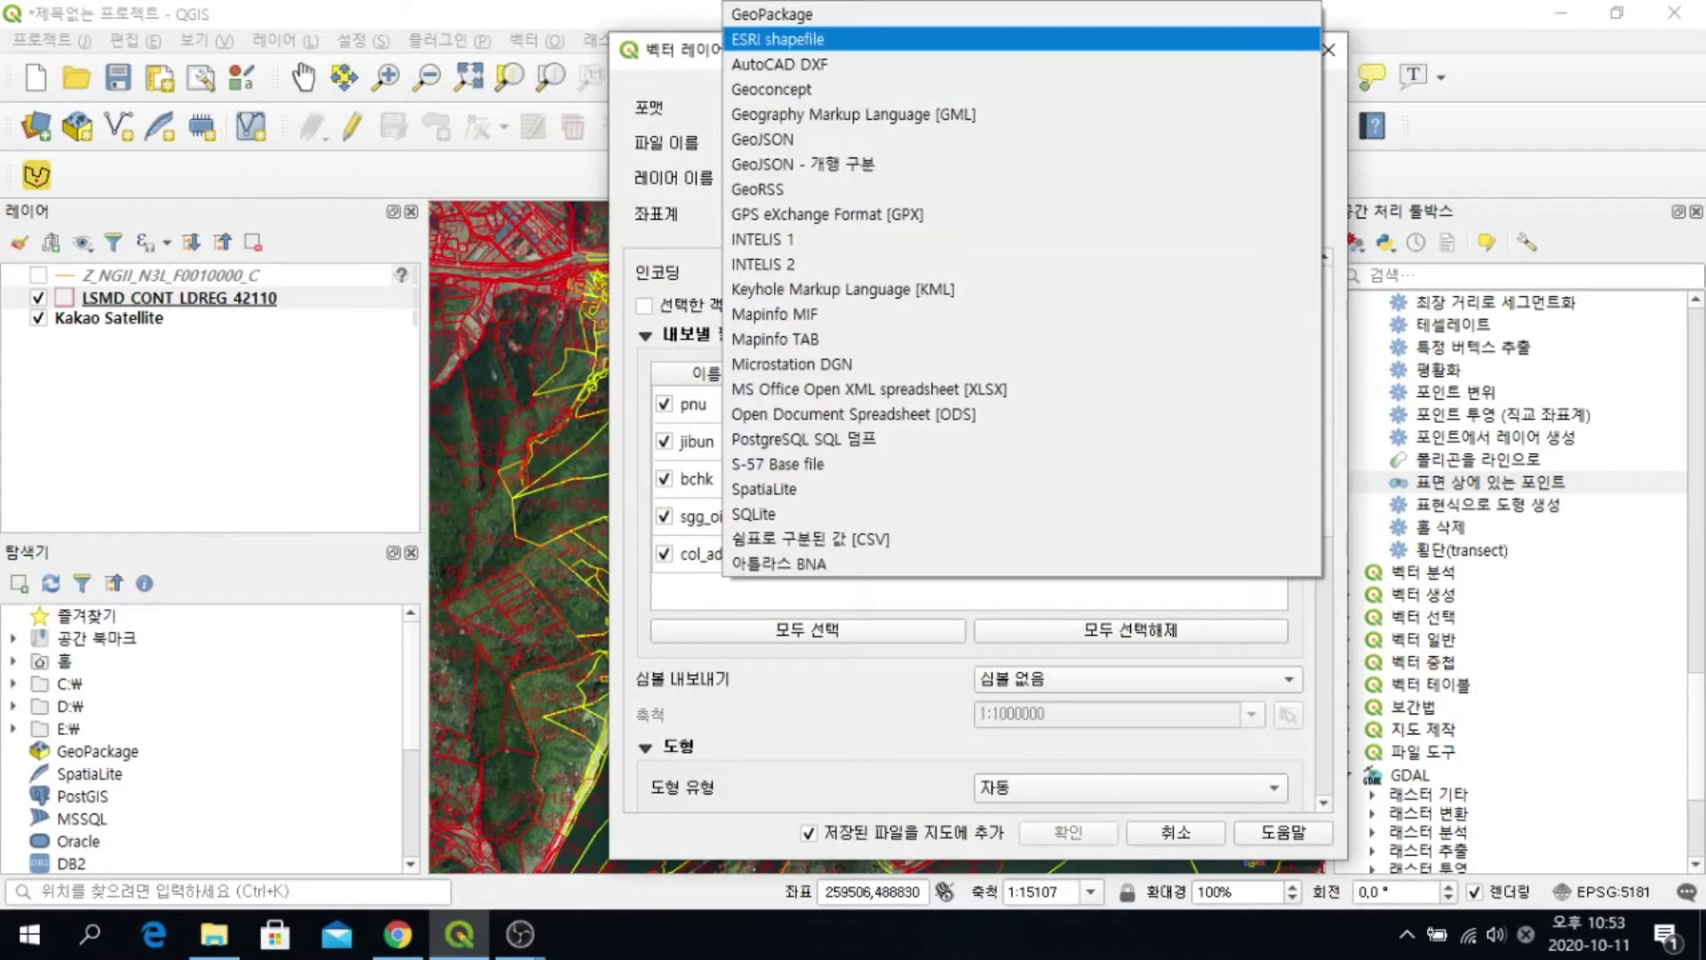
pyautogui.press('Return')
pyautogui.click(1304, 144)
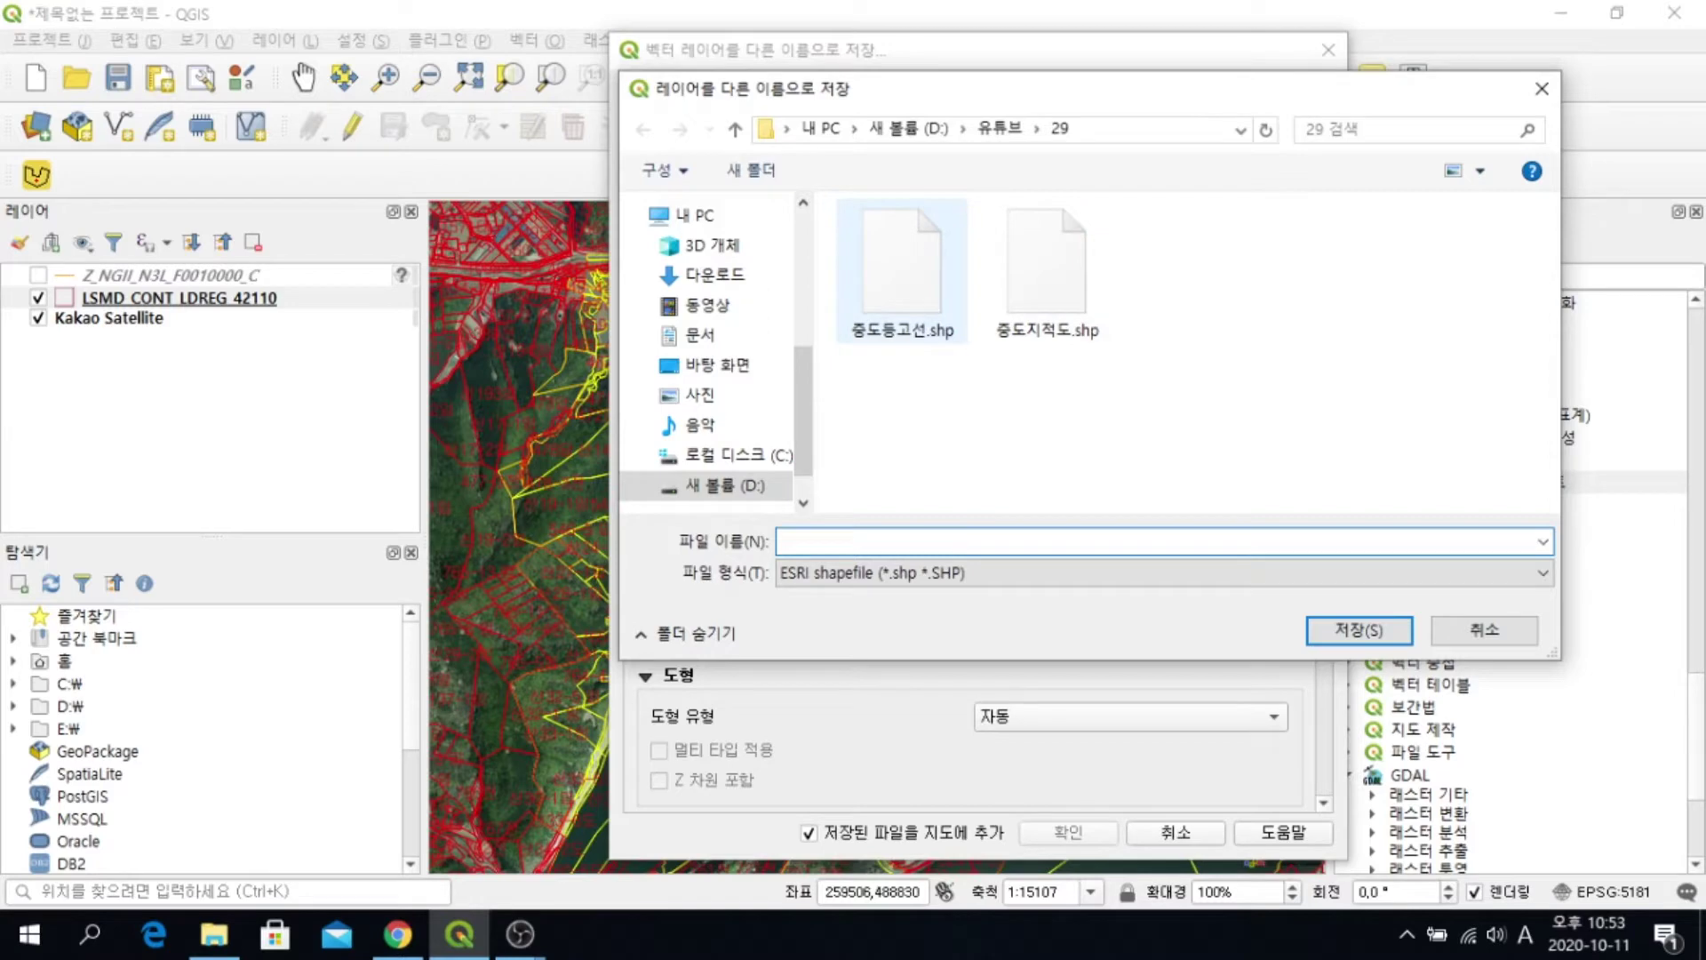
pyautogui.click(1046, 271)
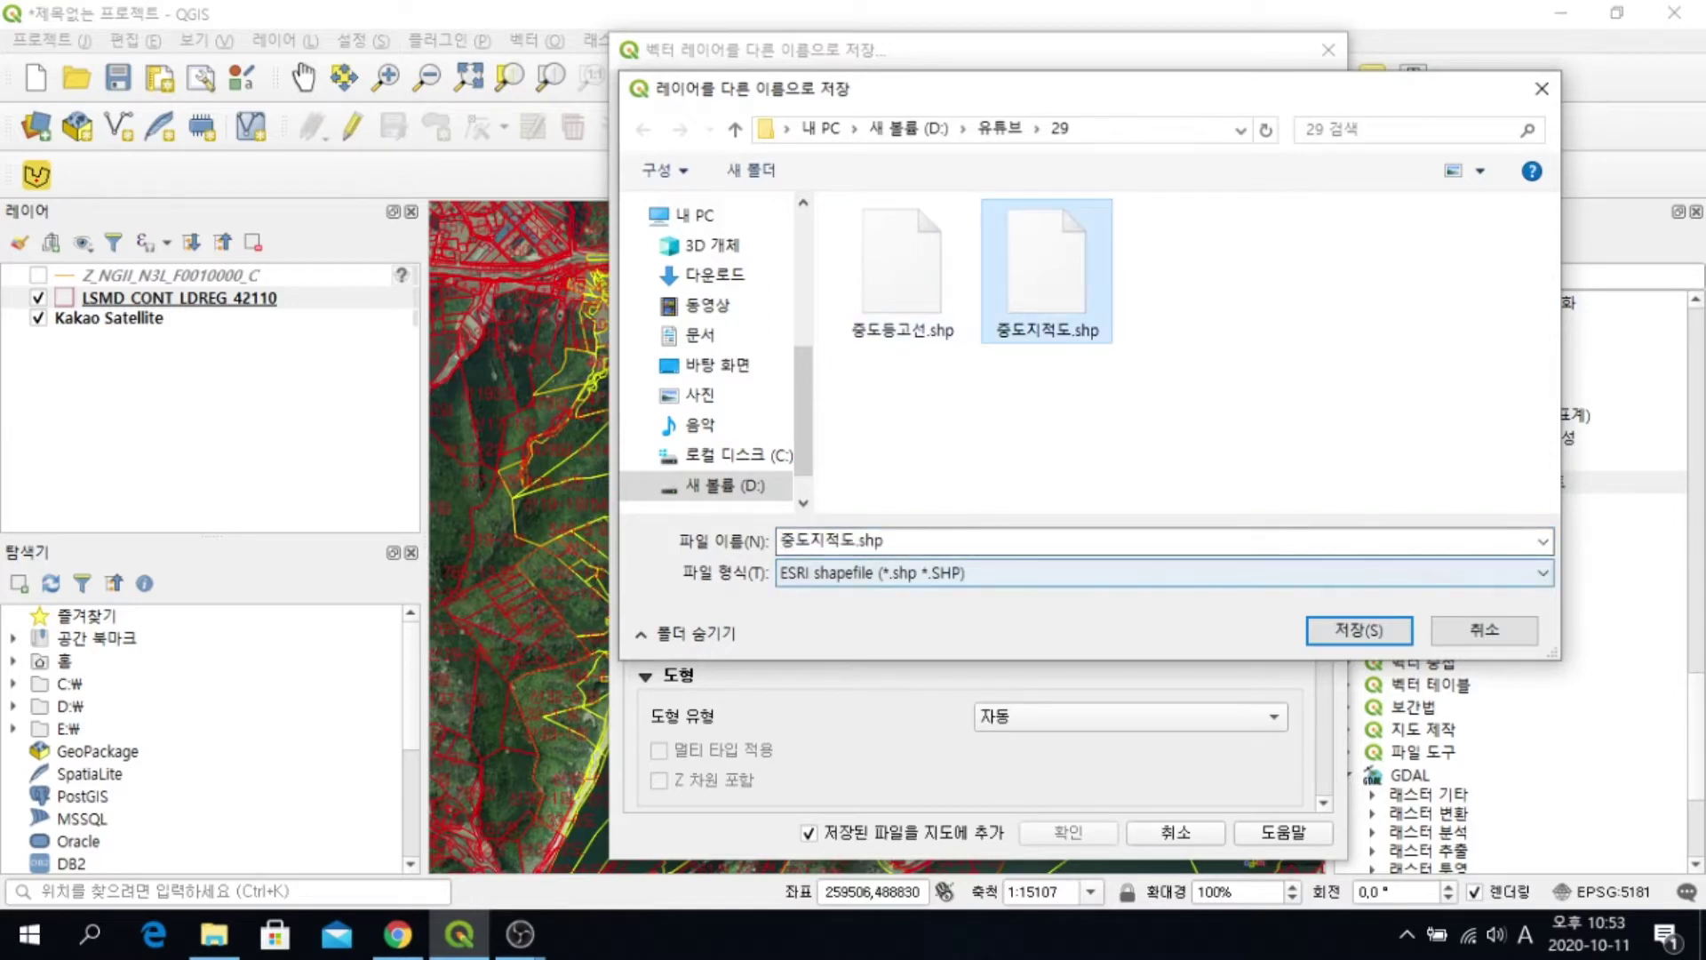
pyautogui.press('Return')
# Export only the selected parcels in EPSG:5174, overwriting the existing 중도지적도.shp and adding the saved file to the map
pyautogui.scroll(-6, 969, 534)
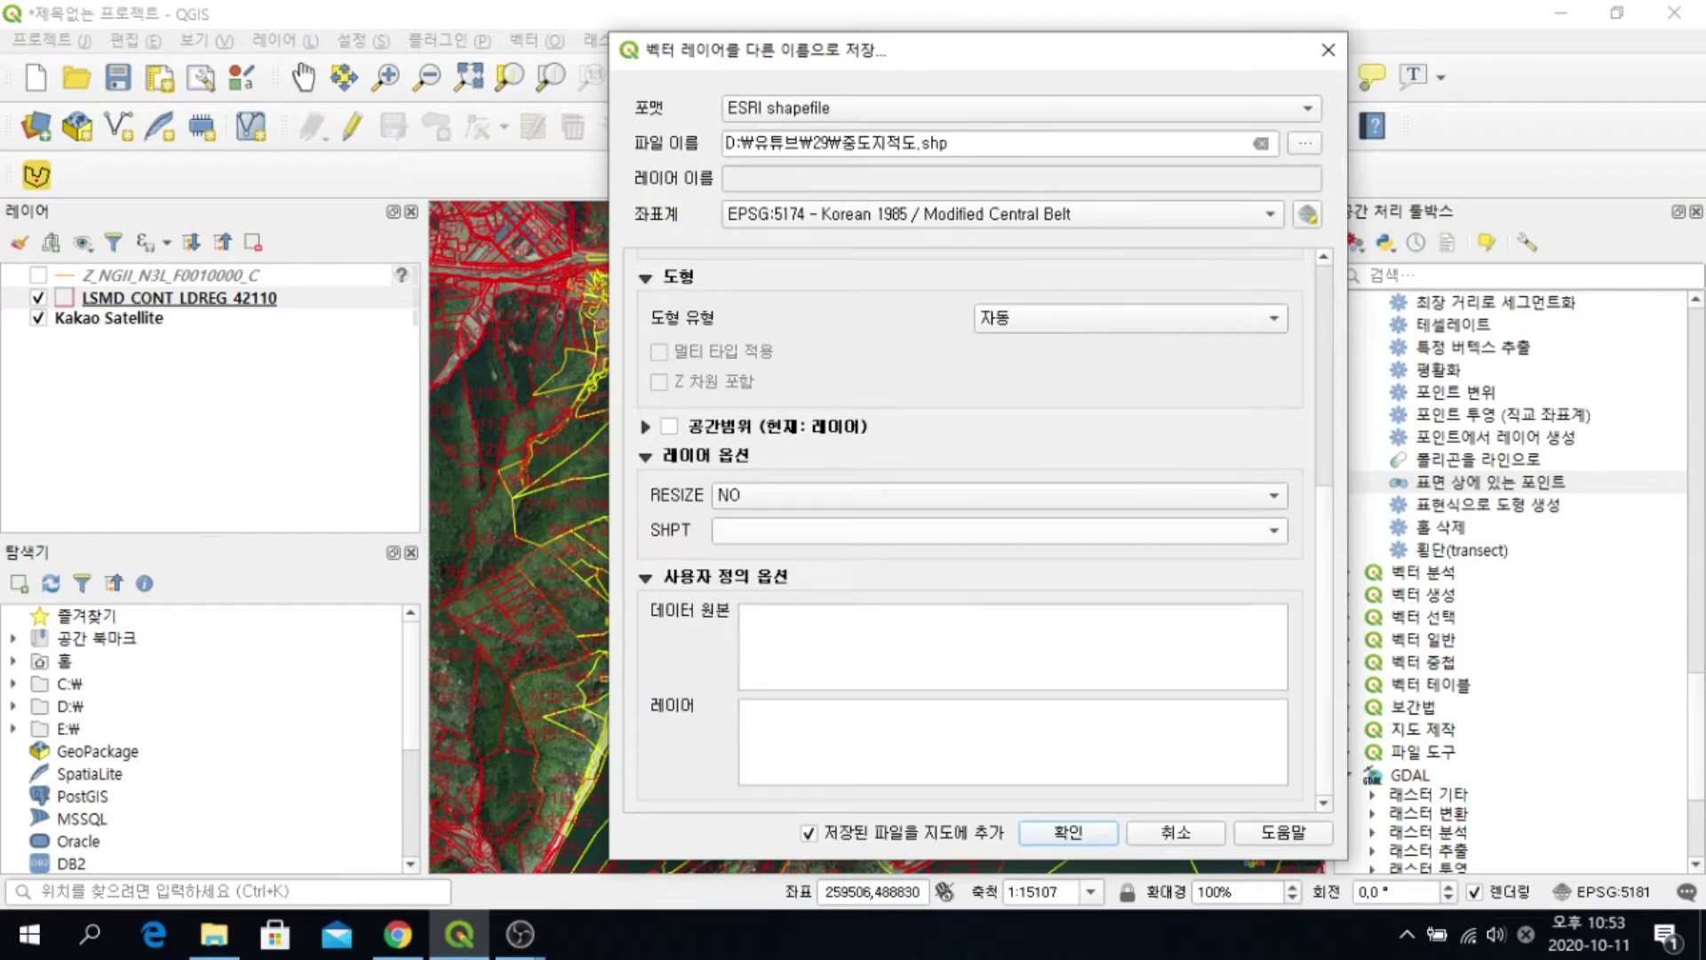
pyautogui.scroll(6, 969, 533)
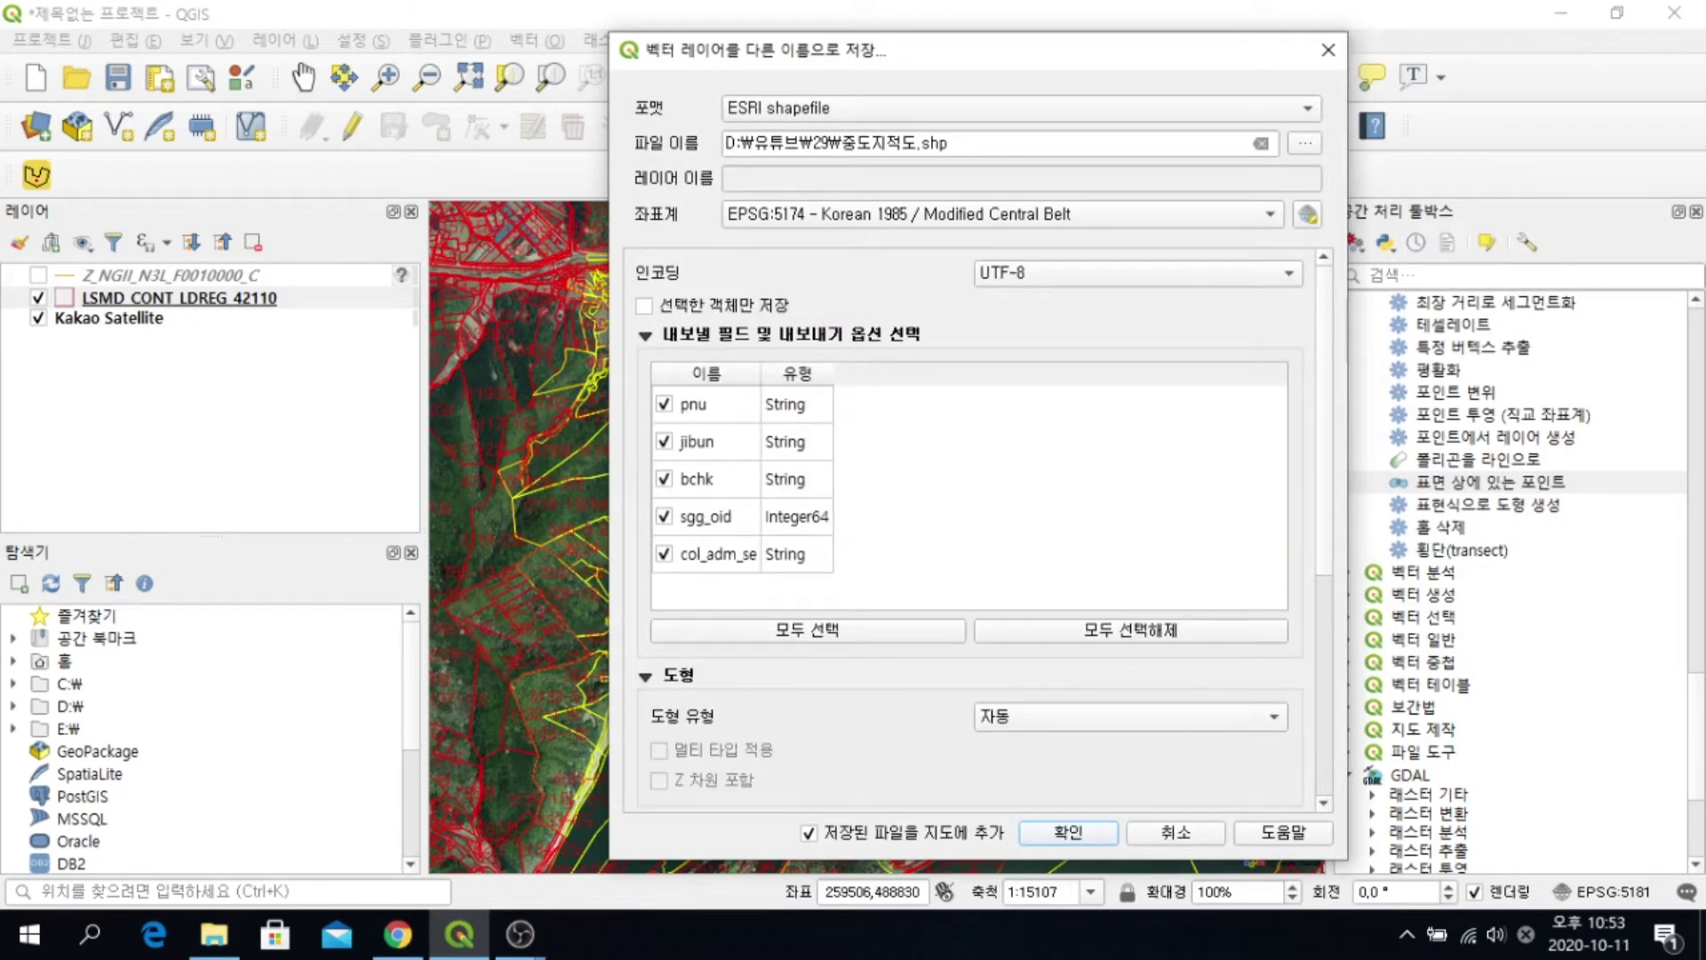
pyautogui.scroll(-4, 969, 533)
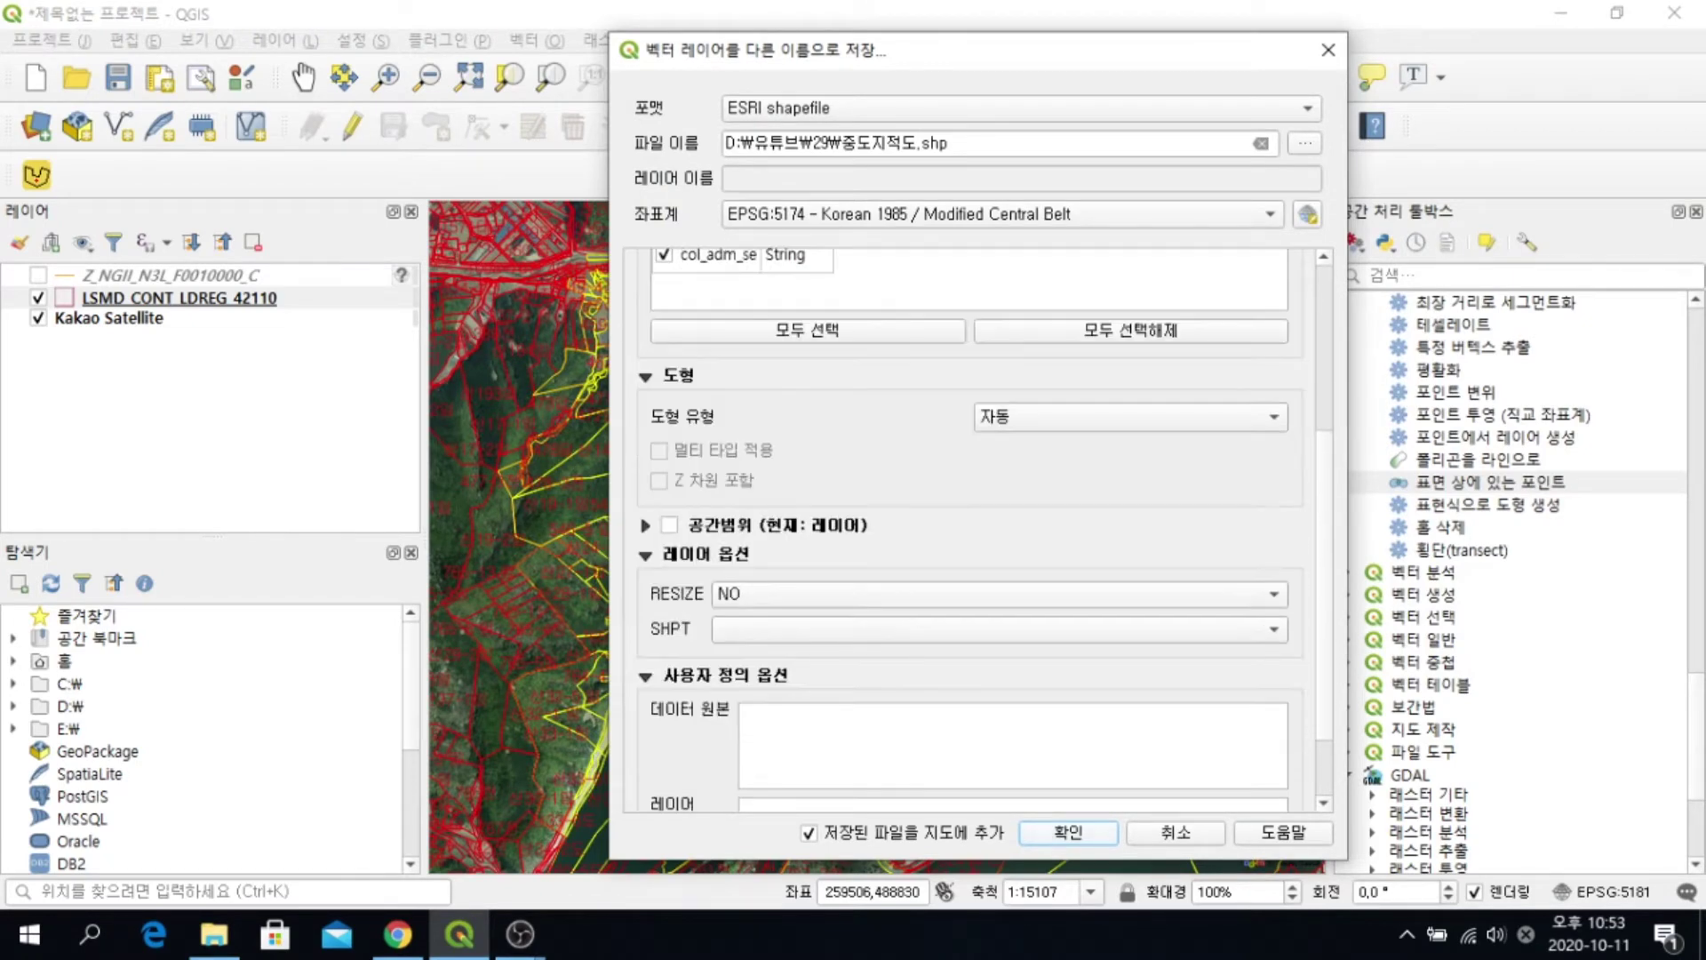
pyautogui.press('Return')
pyautogui.click(844, 480)
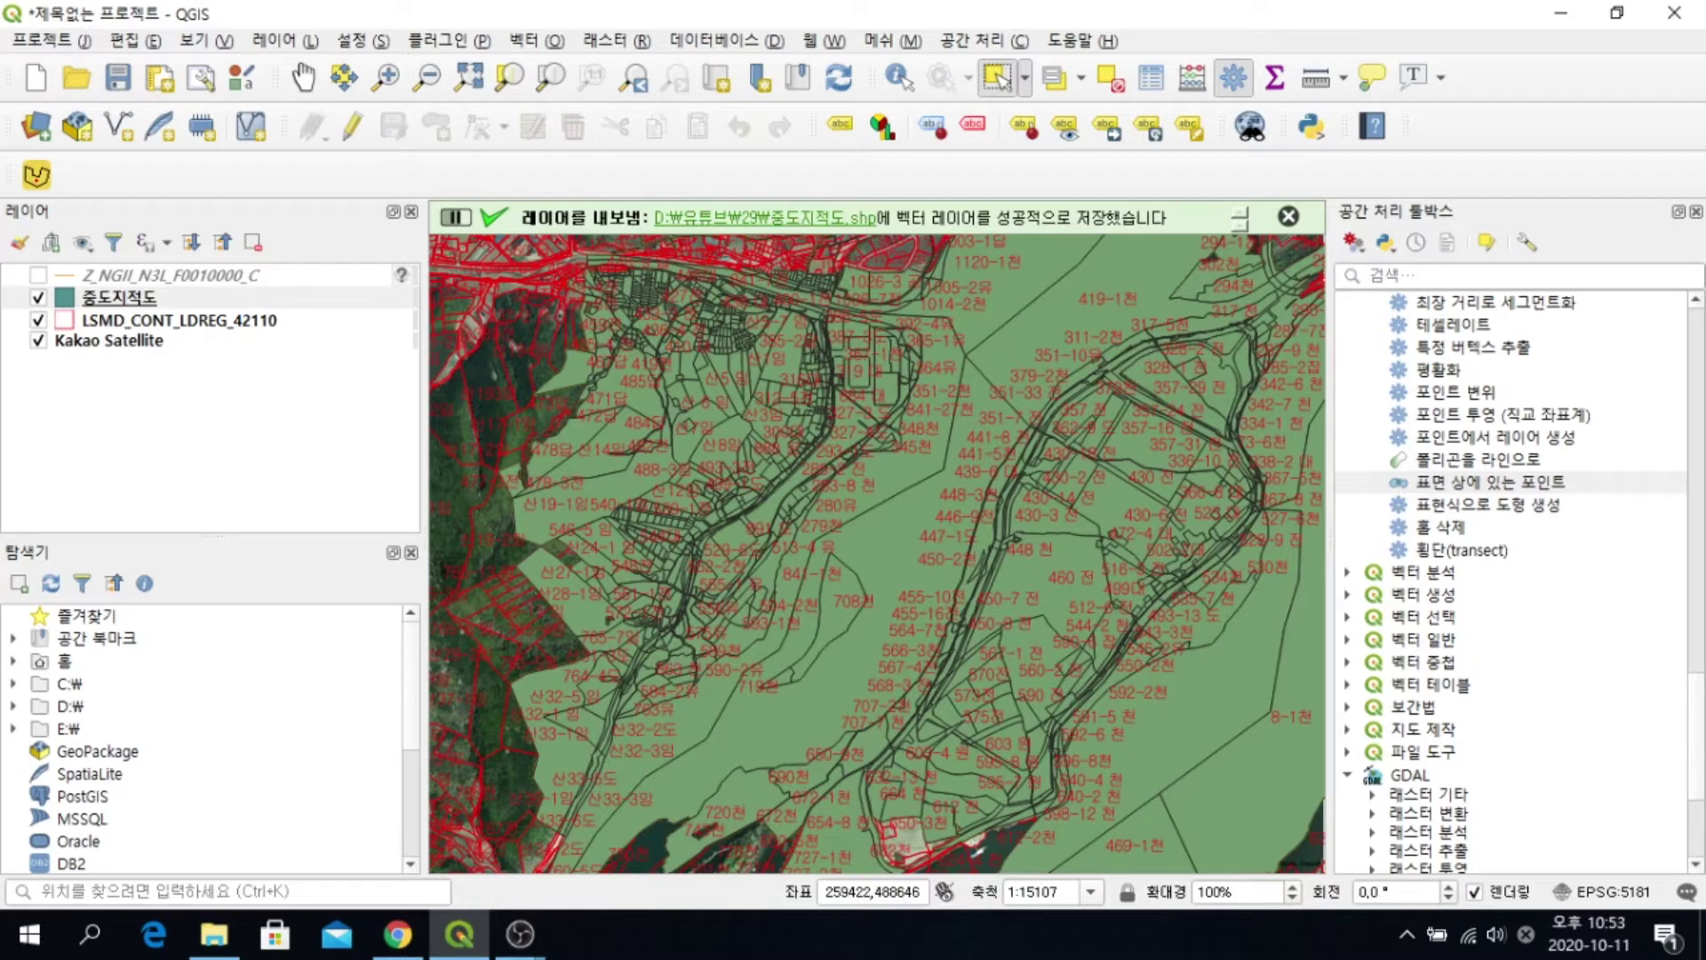
# Hide the LSMD_CONT_LDREG_42110 layer and style 중도지적도 as an outline-only simple line in red (#f70505)
pyautogui.click(38, 320)
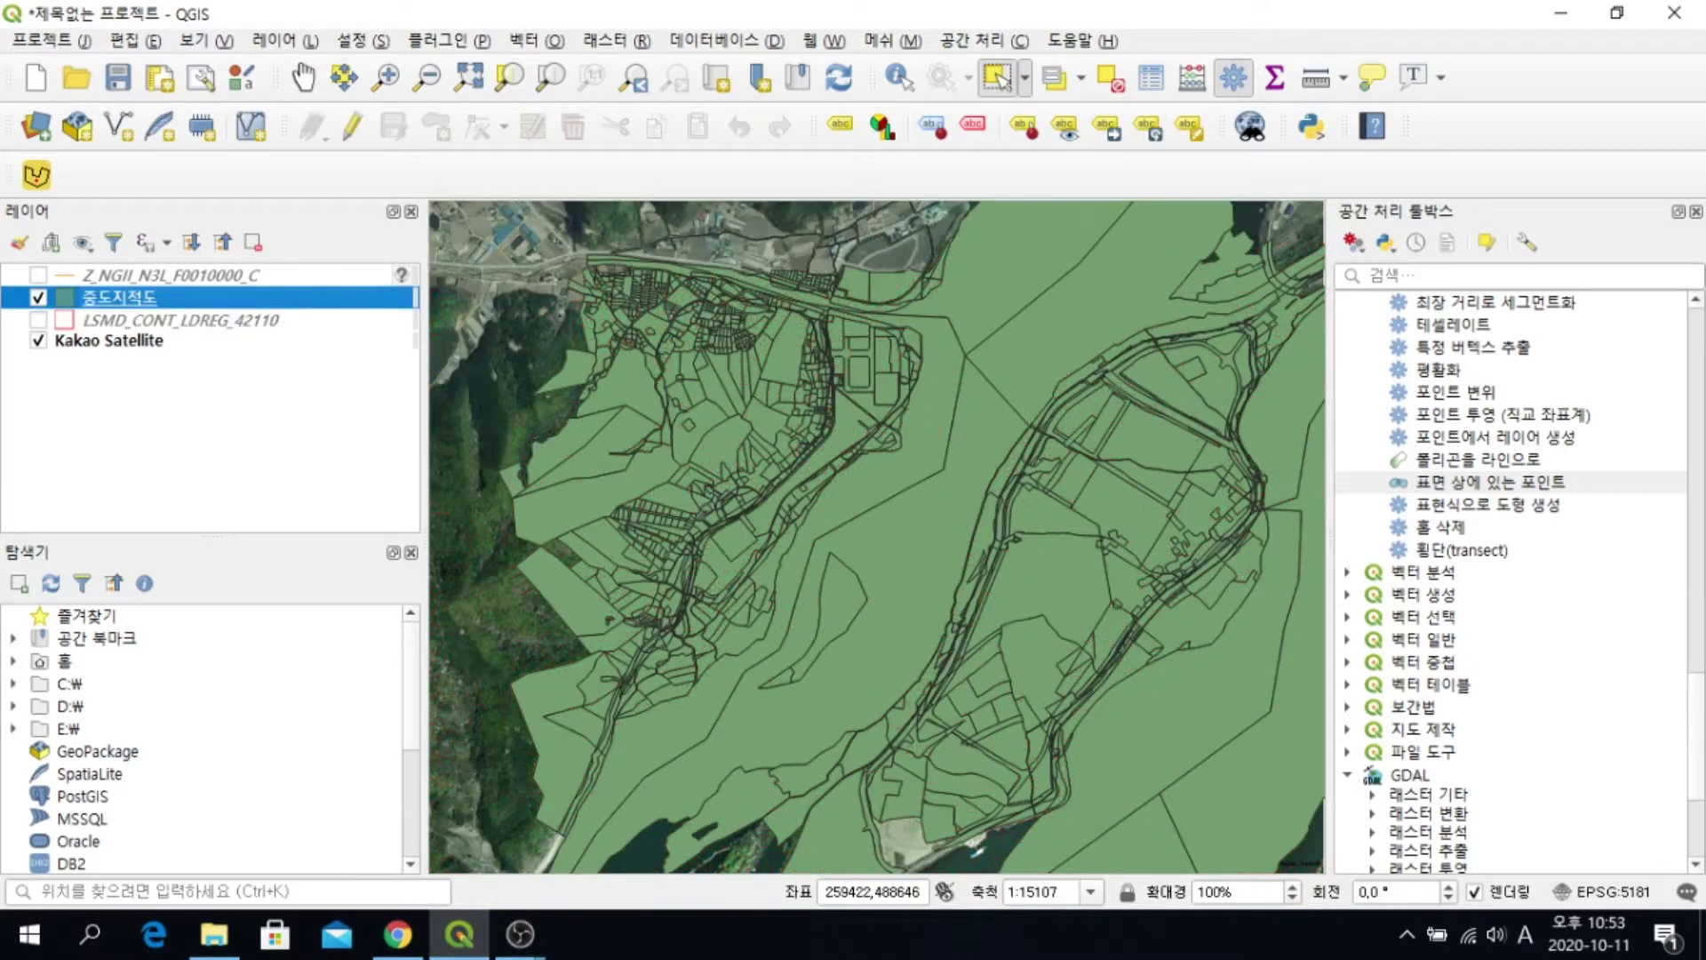
pyautogui.rightClick(128, 299)
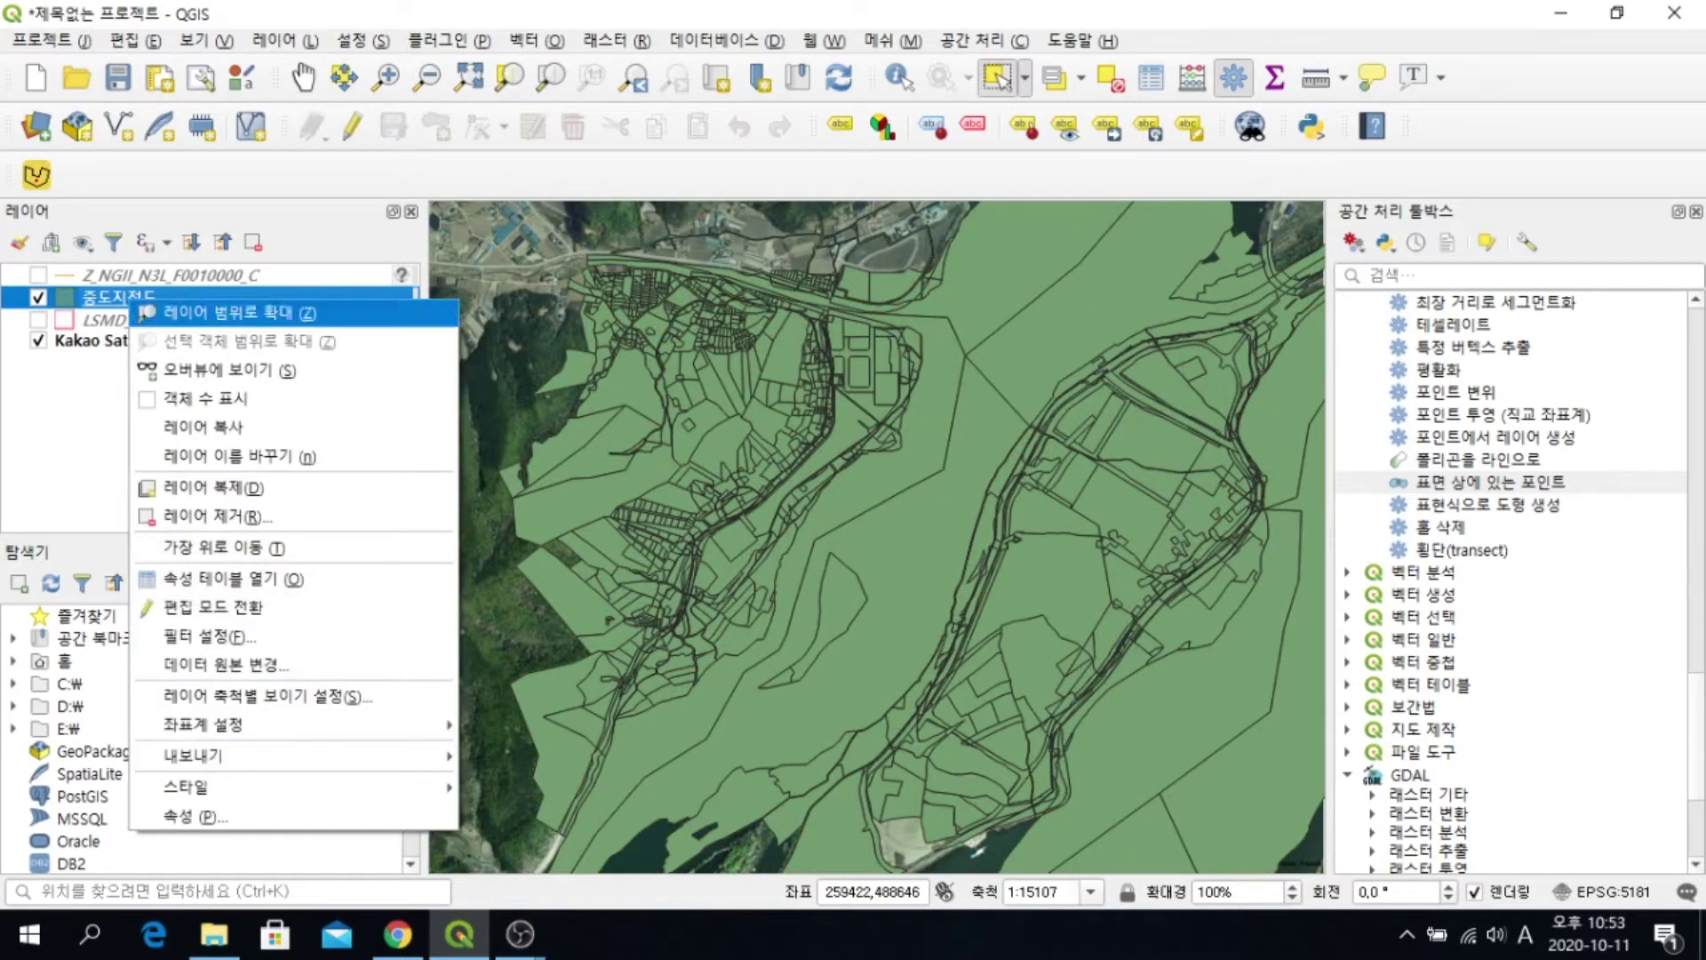
pyautogui.click(178, 818)
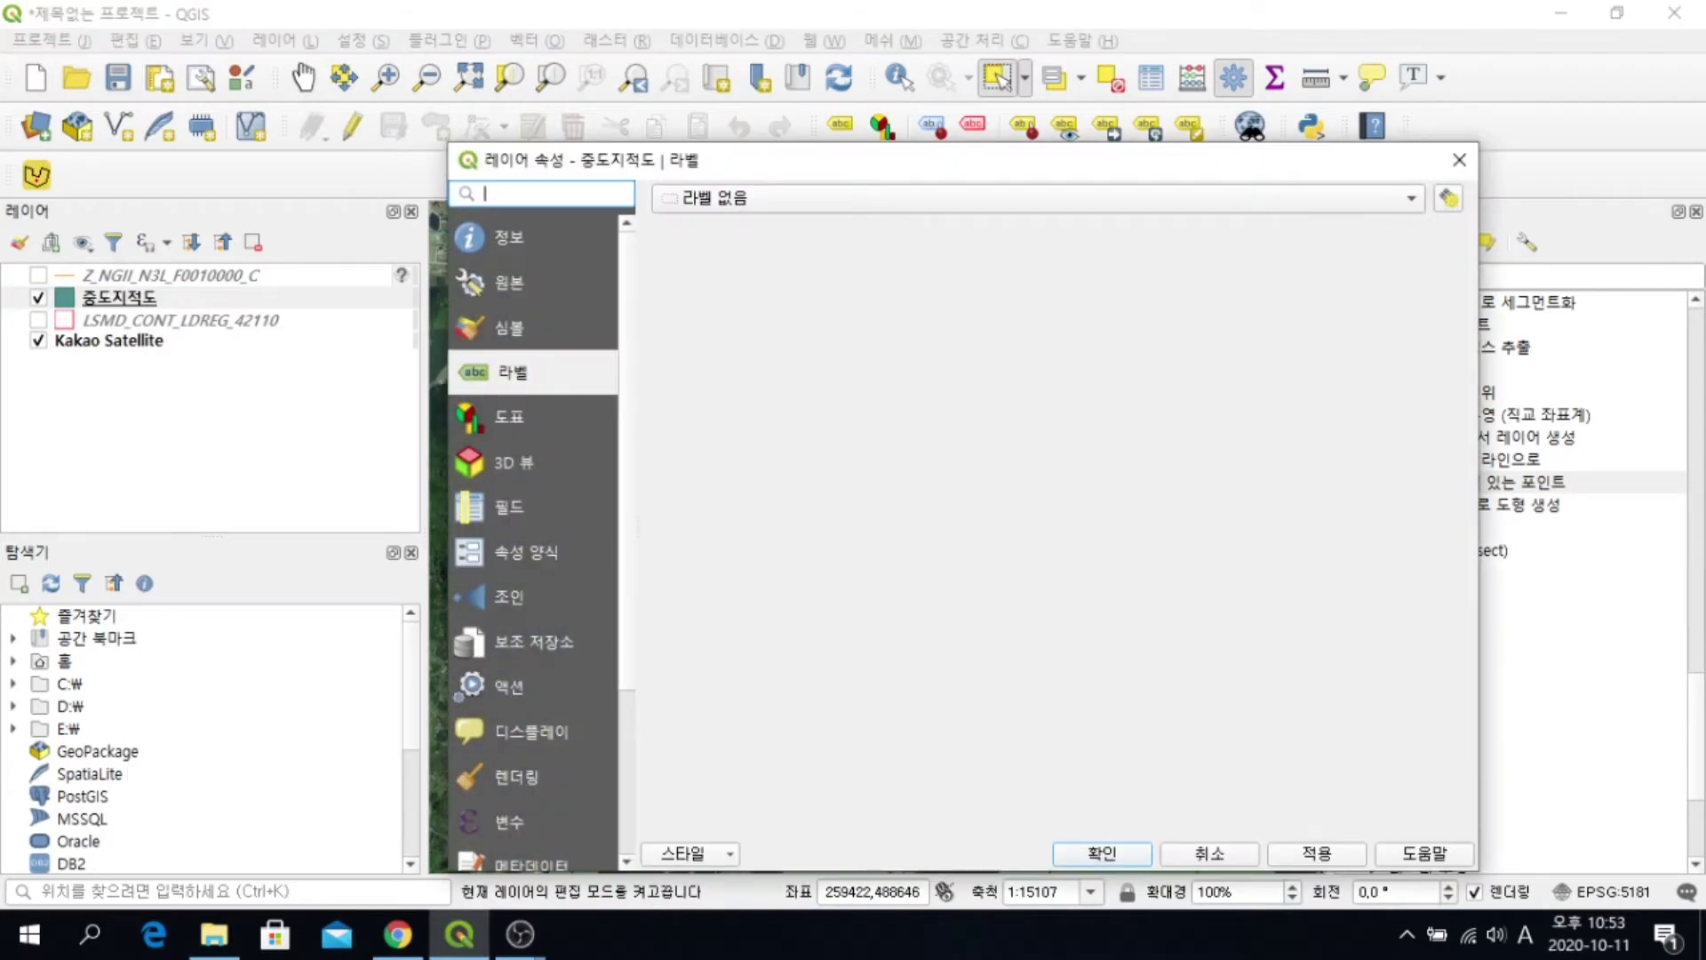
pyautogui.click(512, 327)
pyautogui.click(926, 259)
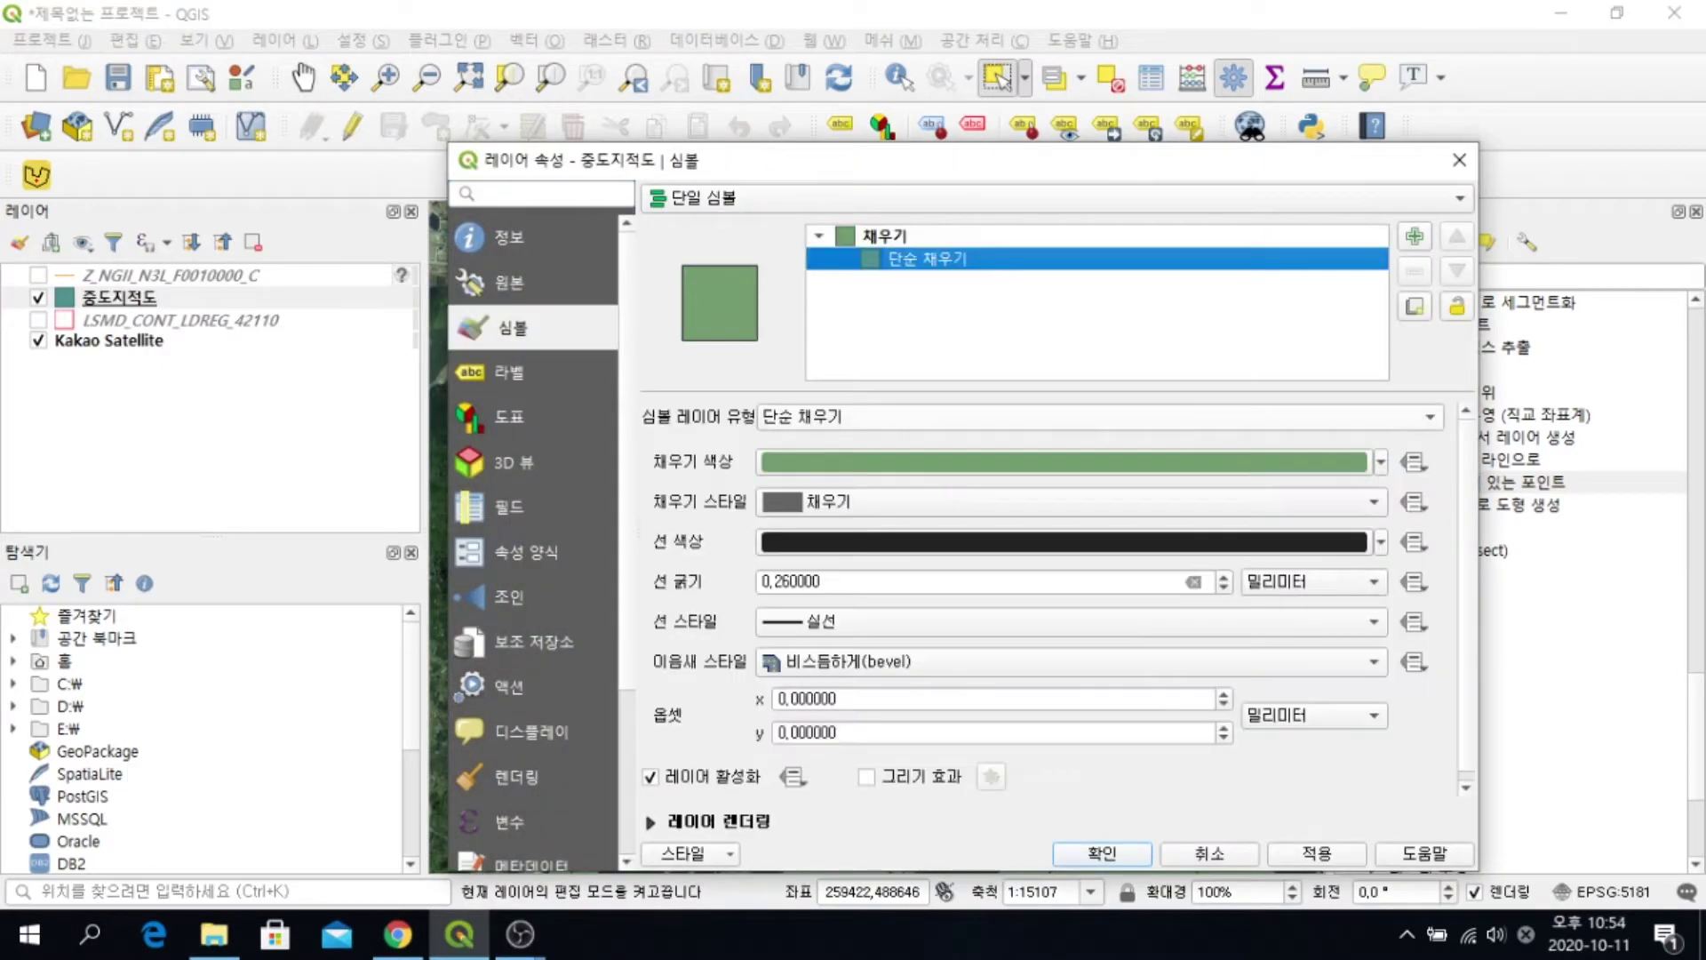
pyautogui.click(1098, 416)
pyautogui.click(825, 516)
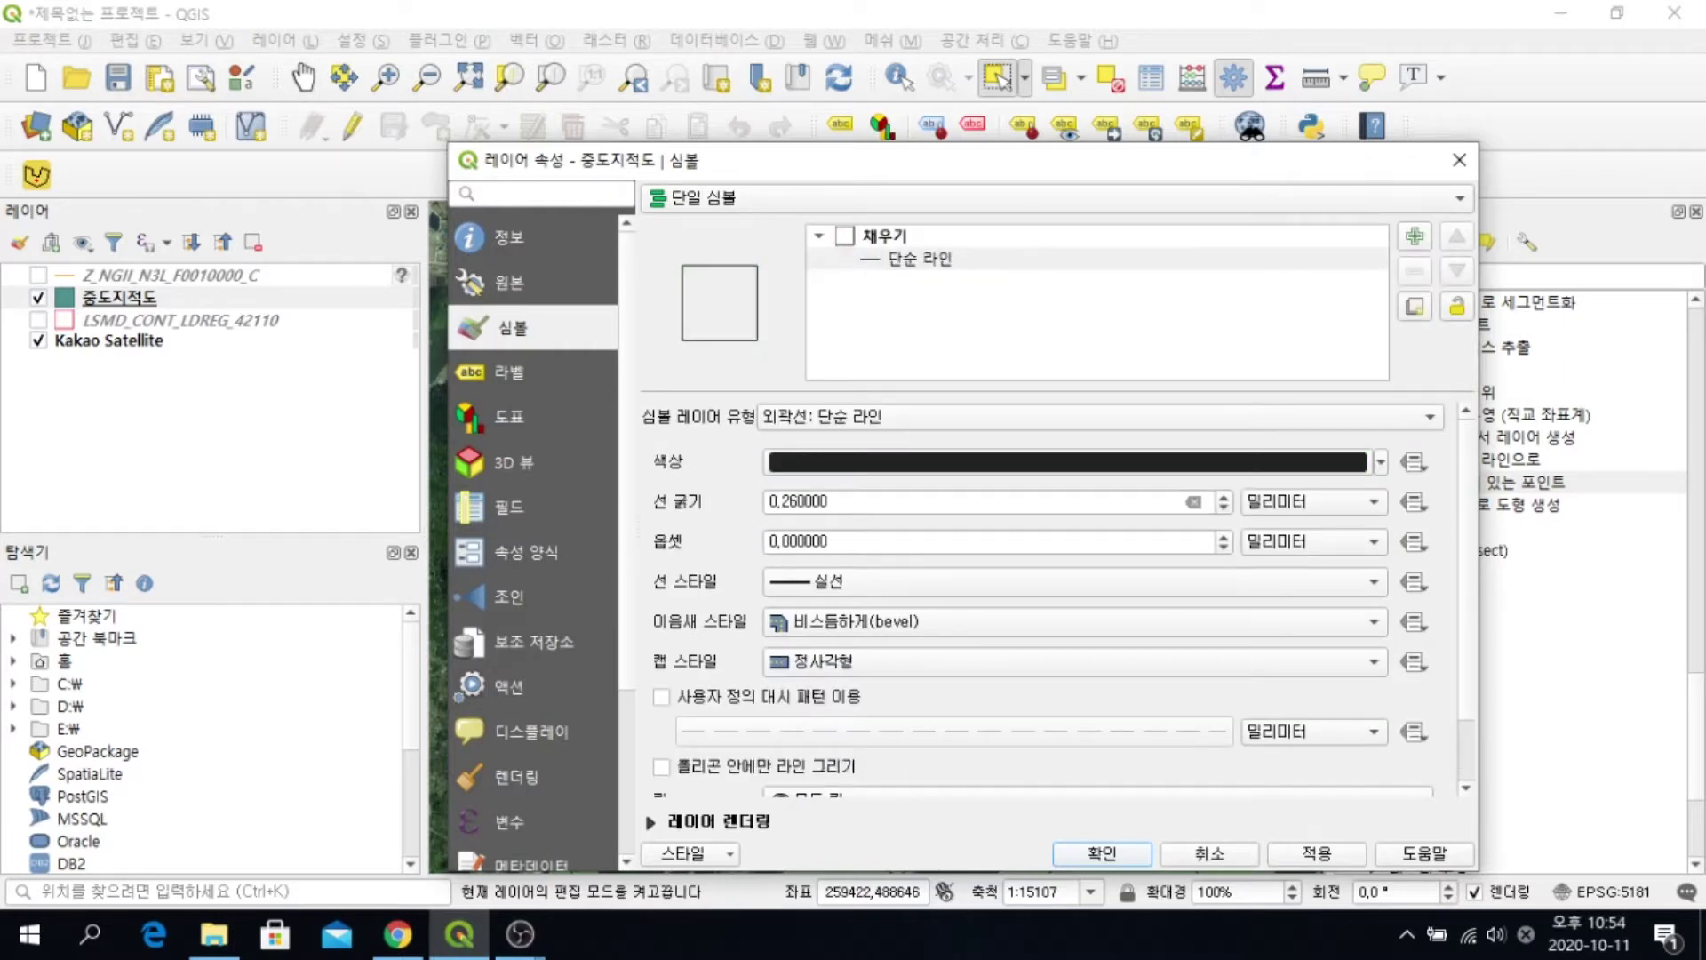
pyautogui.click(1066, 461)
pyautogui.click(1067, 462)
pyautogui.click(960, 461)
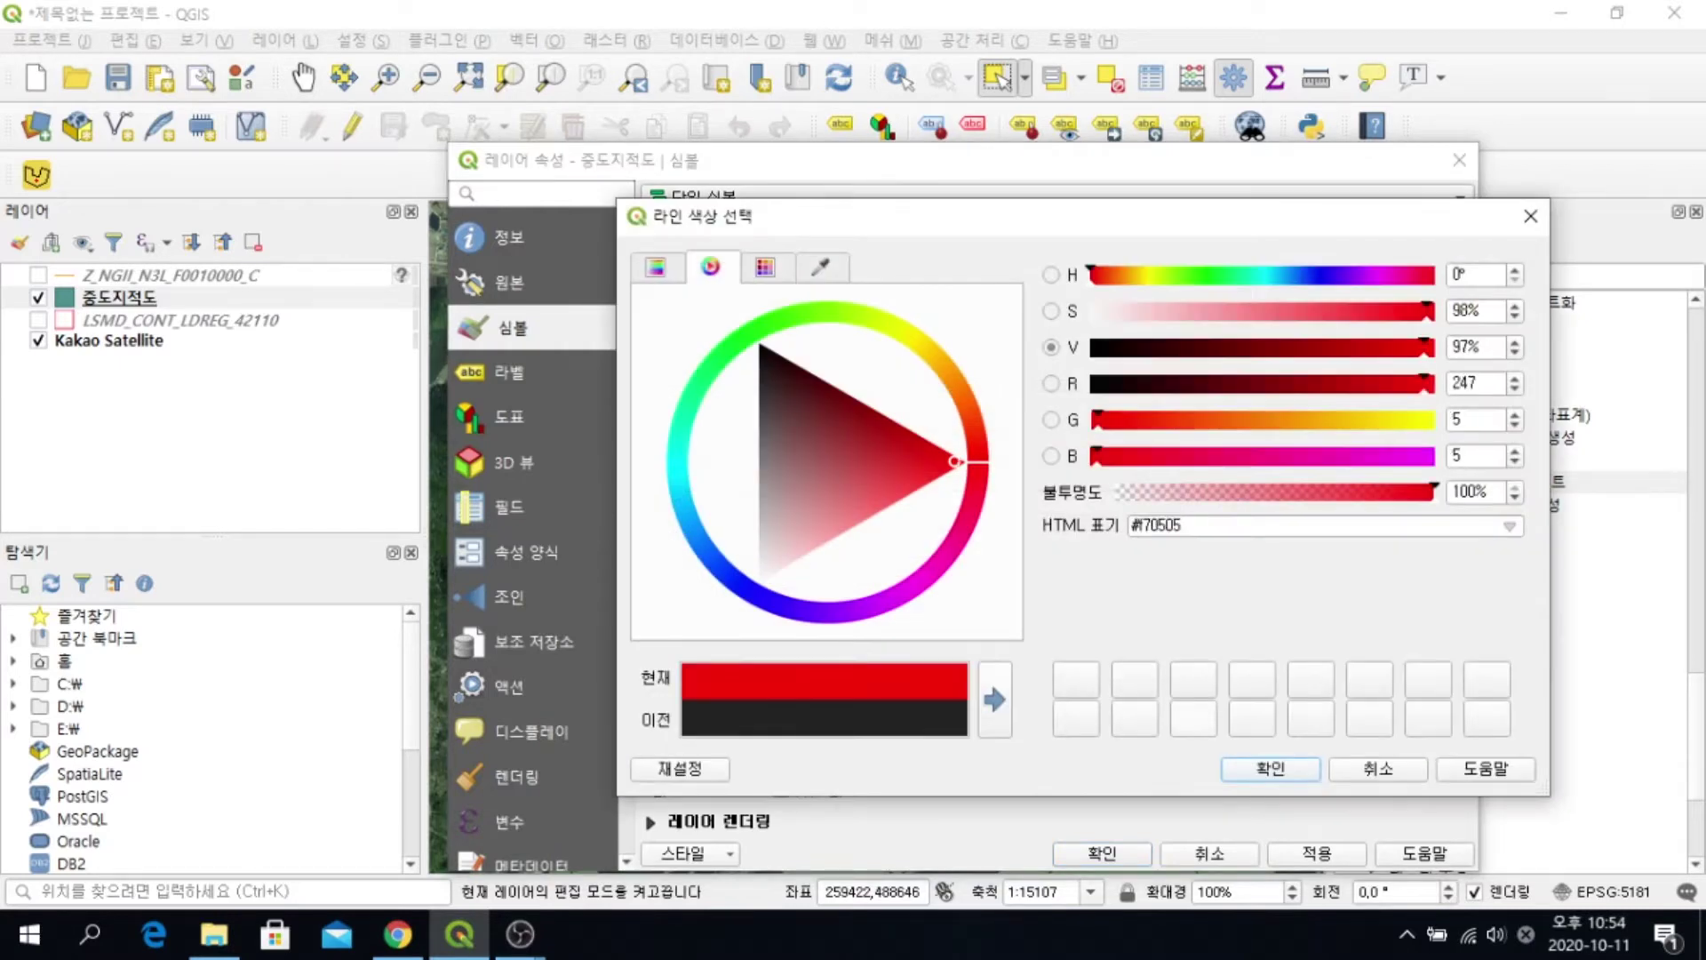
pyautogui.click(1271, 768)
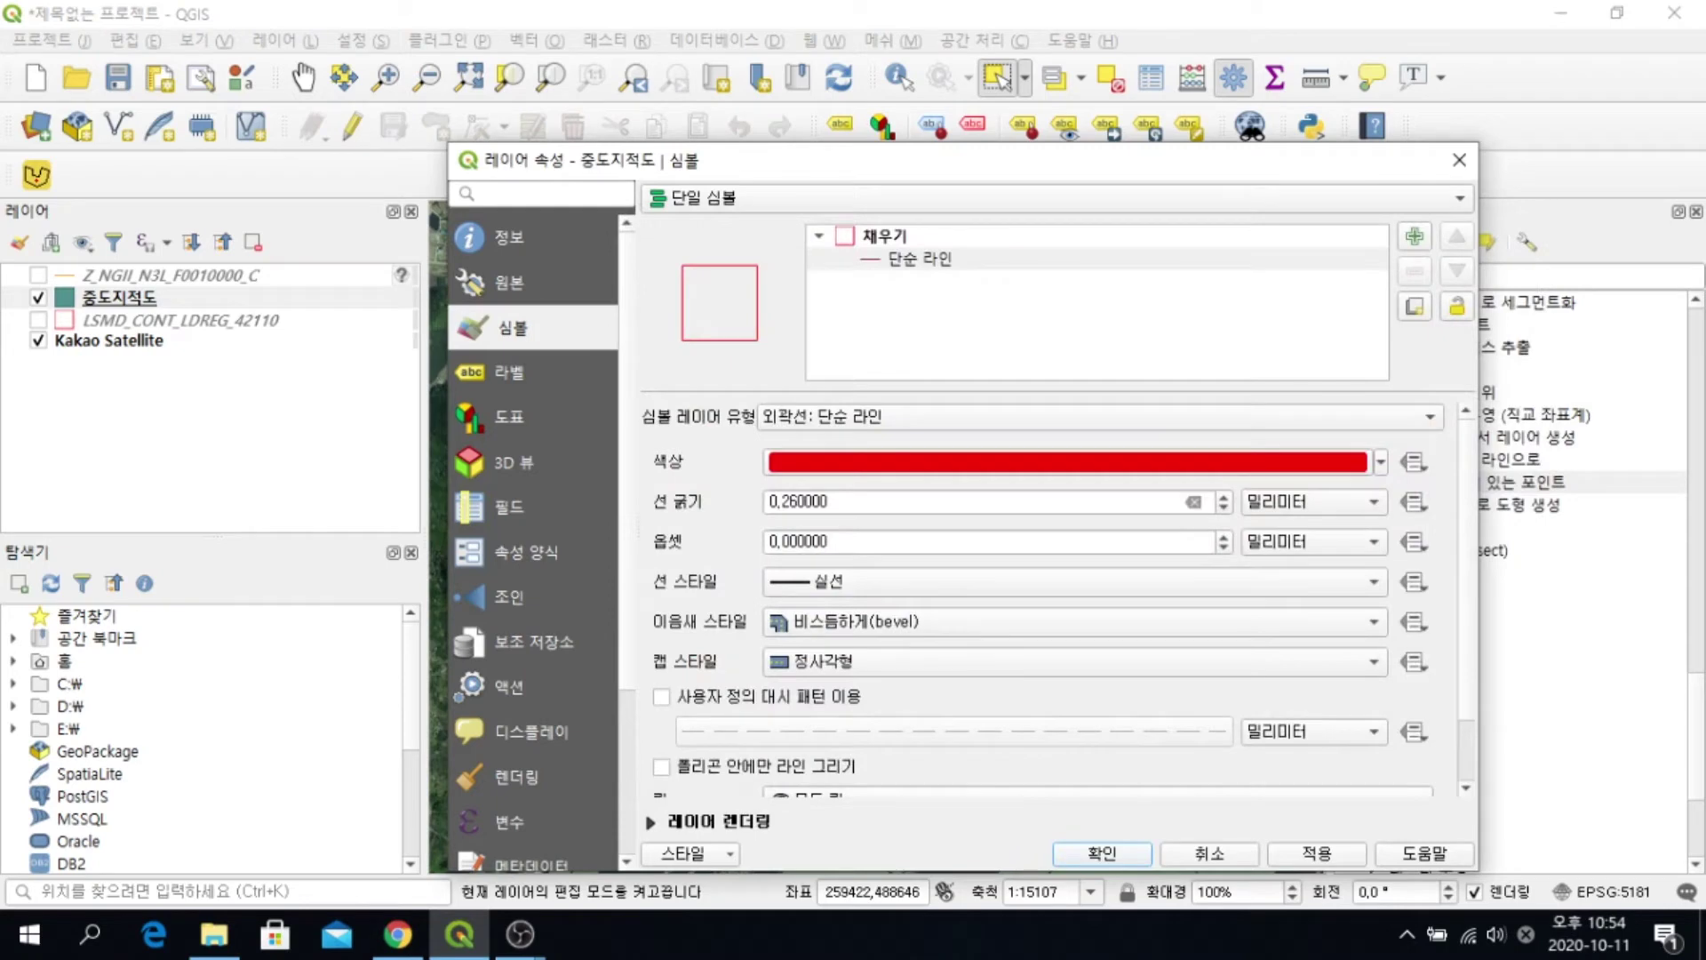
# Label the 중도지적도 layer with single labels from the jibun field in red text, and apply the layer properties
pyautogui.click(532, 373)
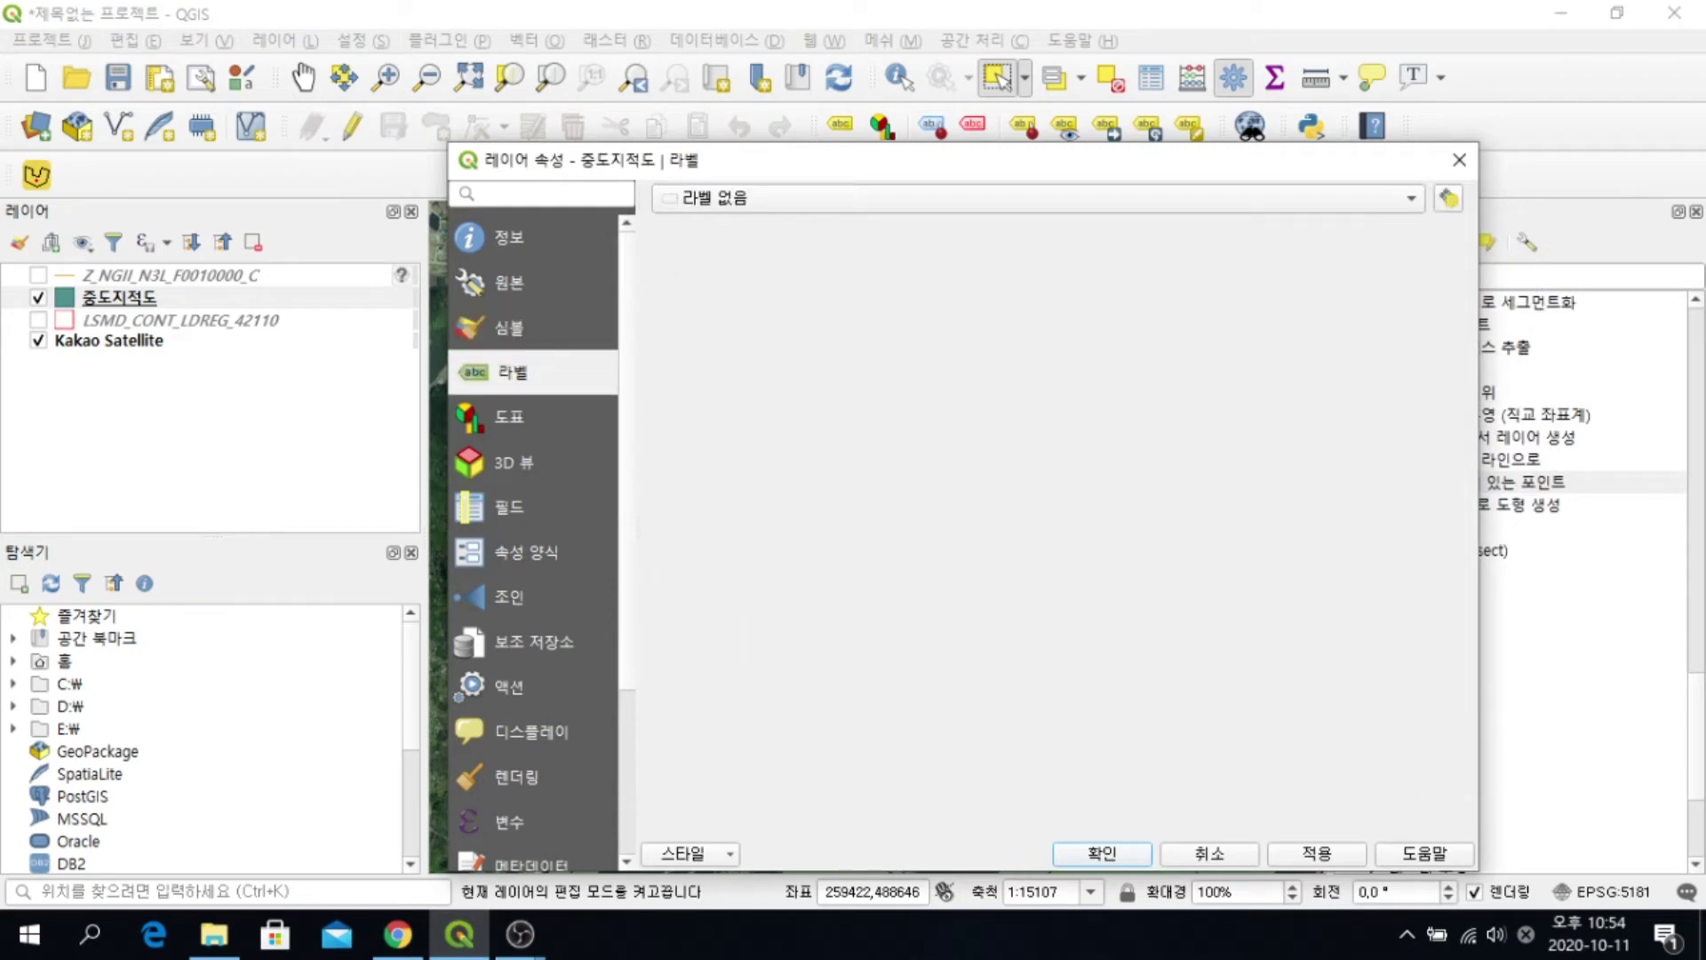
pyautogui.click(782, 198)
pyautogui.click(782, 223)
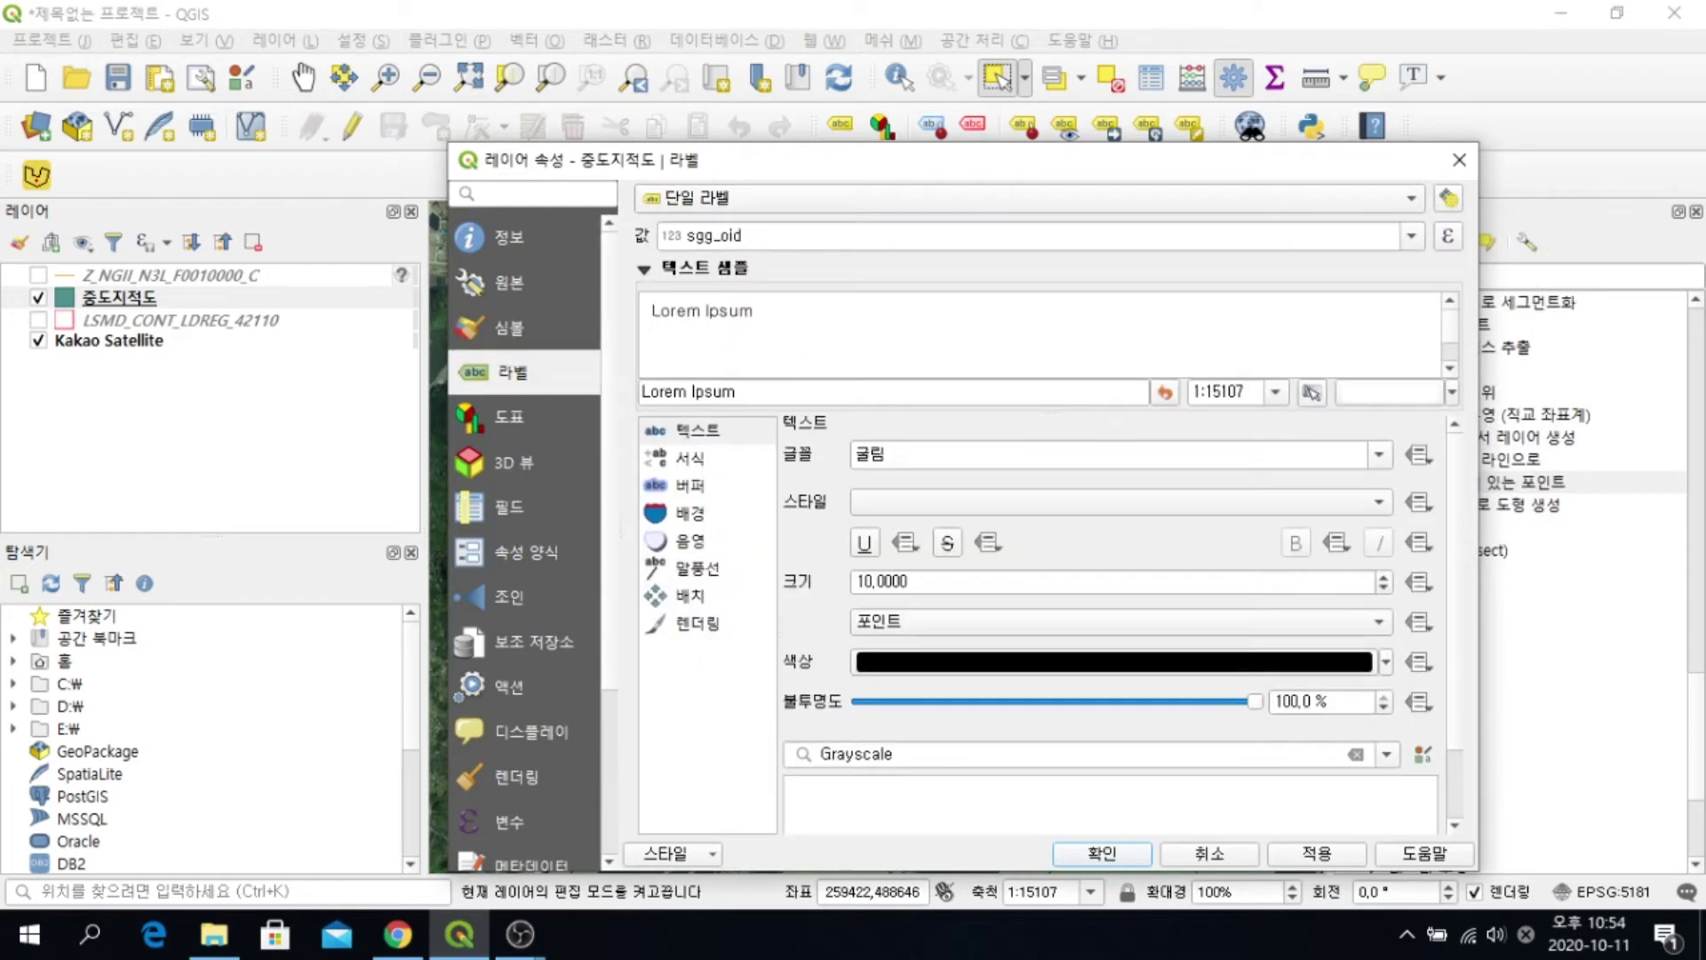
pyautogui.click(1409, 236)
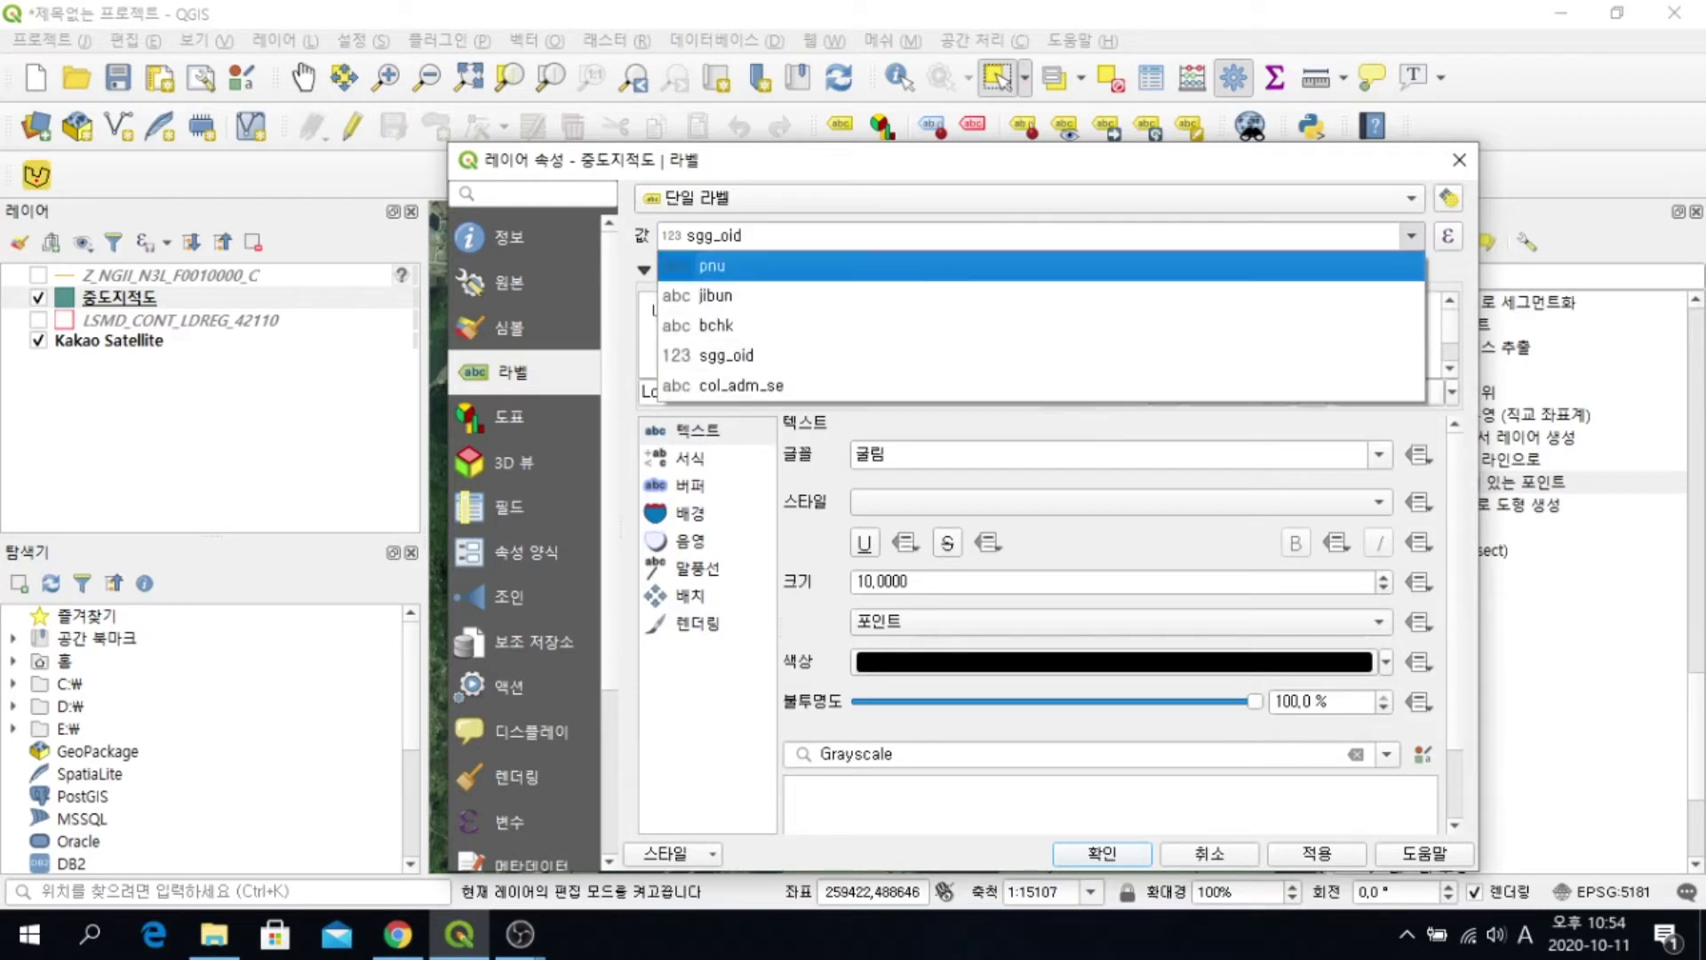
pyautogui.click(711, 294)
pyautogui.click(1114, 661)
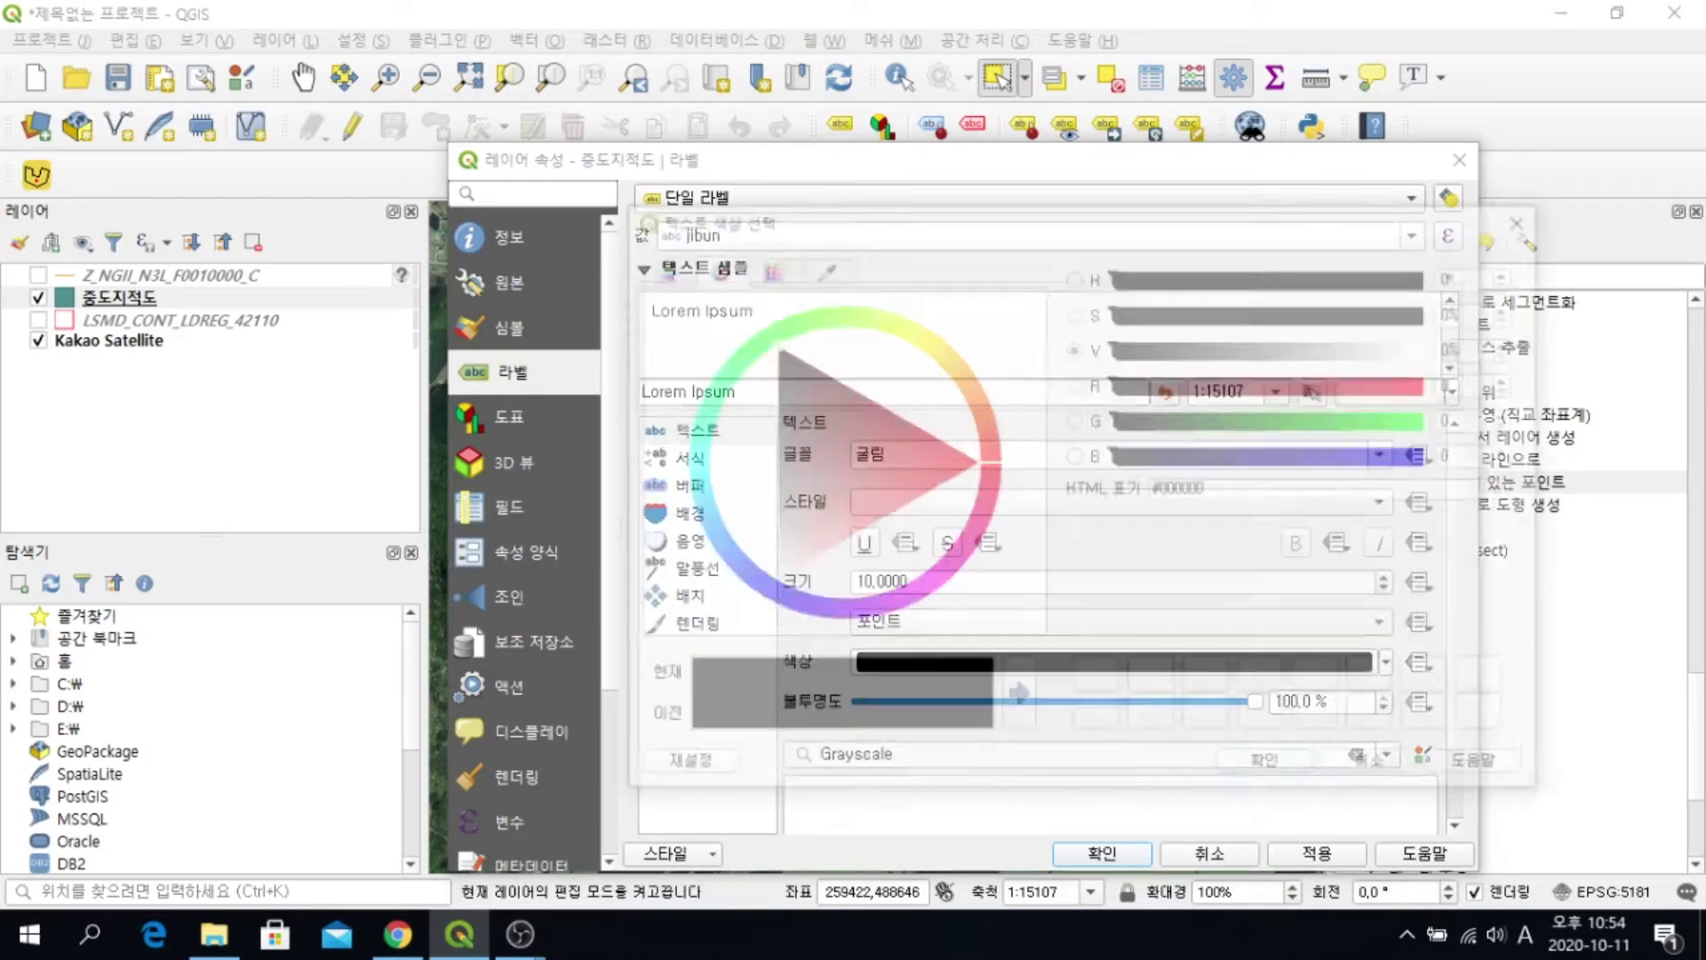
pyautogui.click(963, 464)
pyautogui.click(1271, 768)
pyautogui.click(1317, 853)
pyautogui.click(1103, 854)
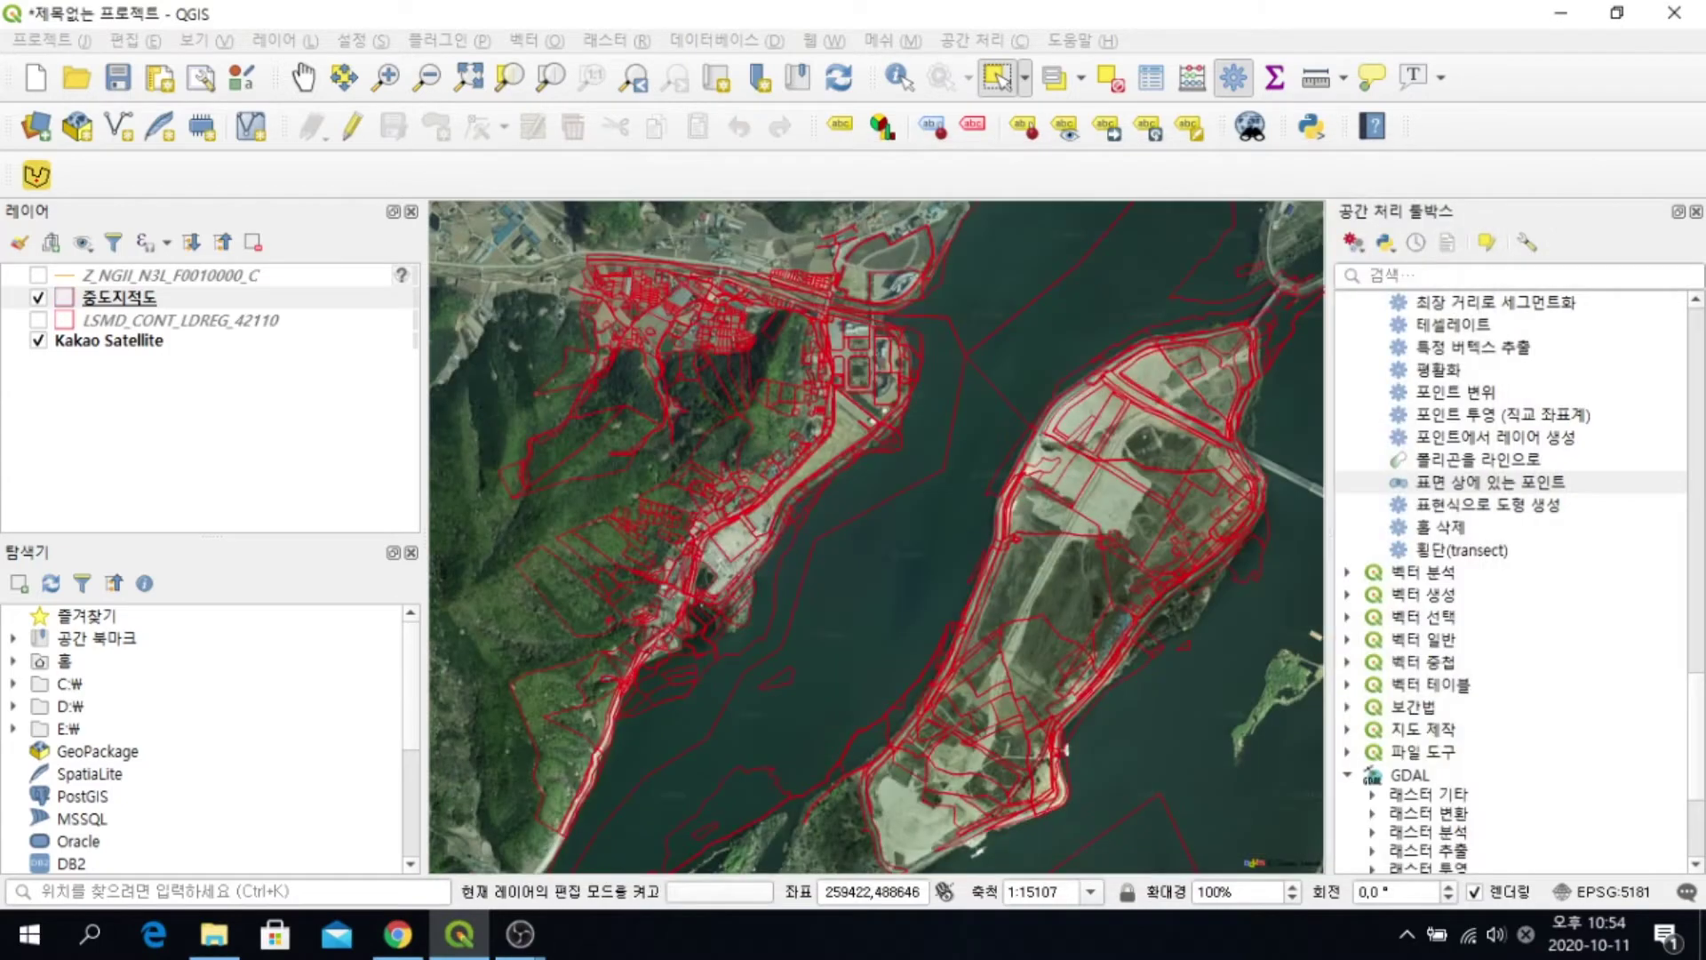
pyautogui.scroll(1, 878, 537)
pyautogui.scroll(-1, 878, 537)
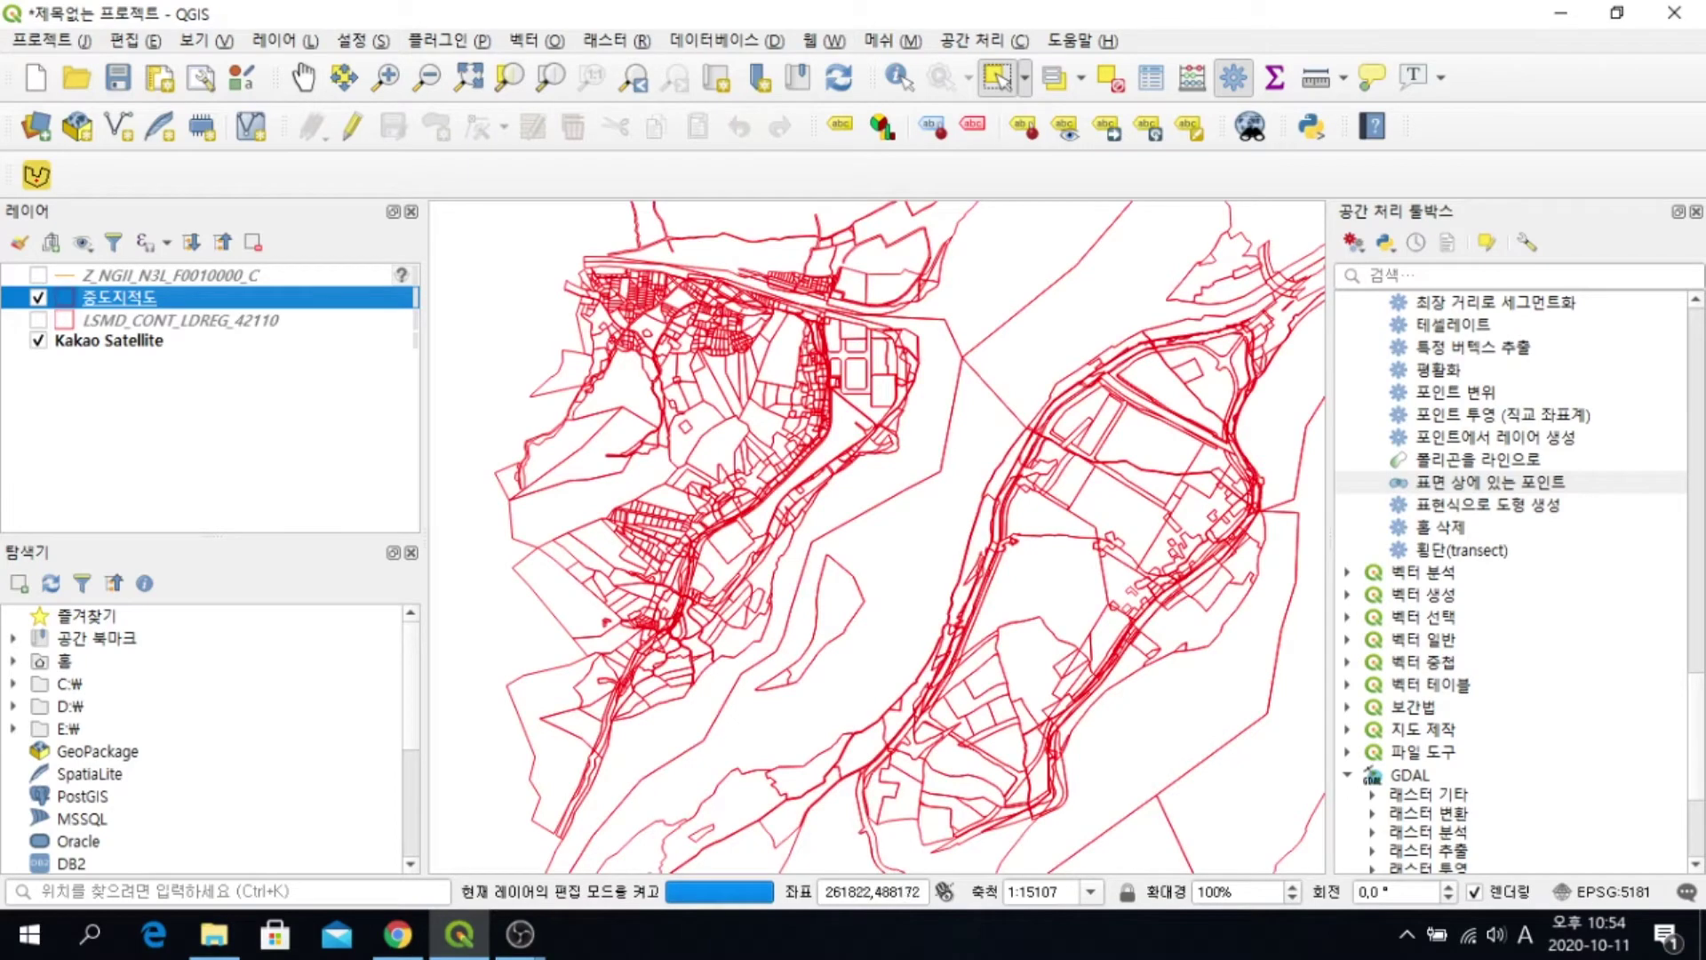
pyautogui.scroll(-2, 1106, 375)
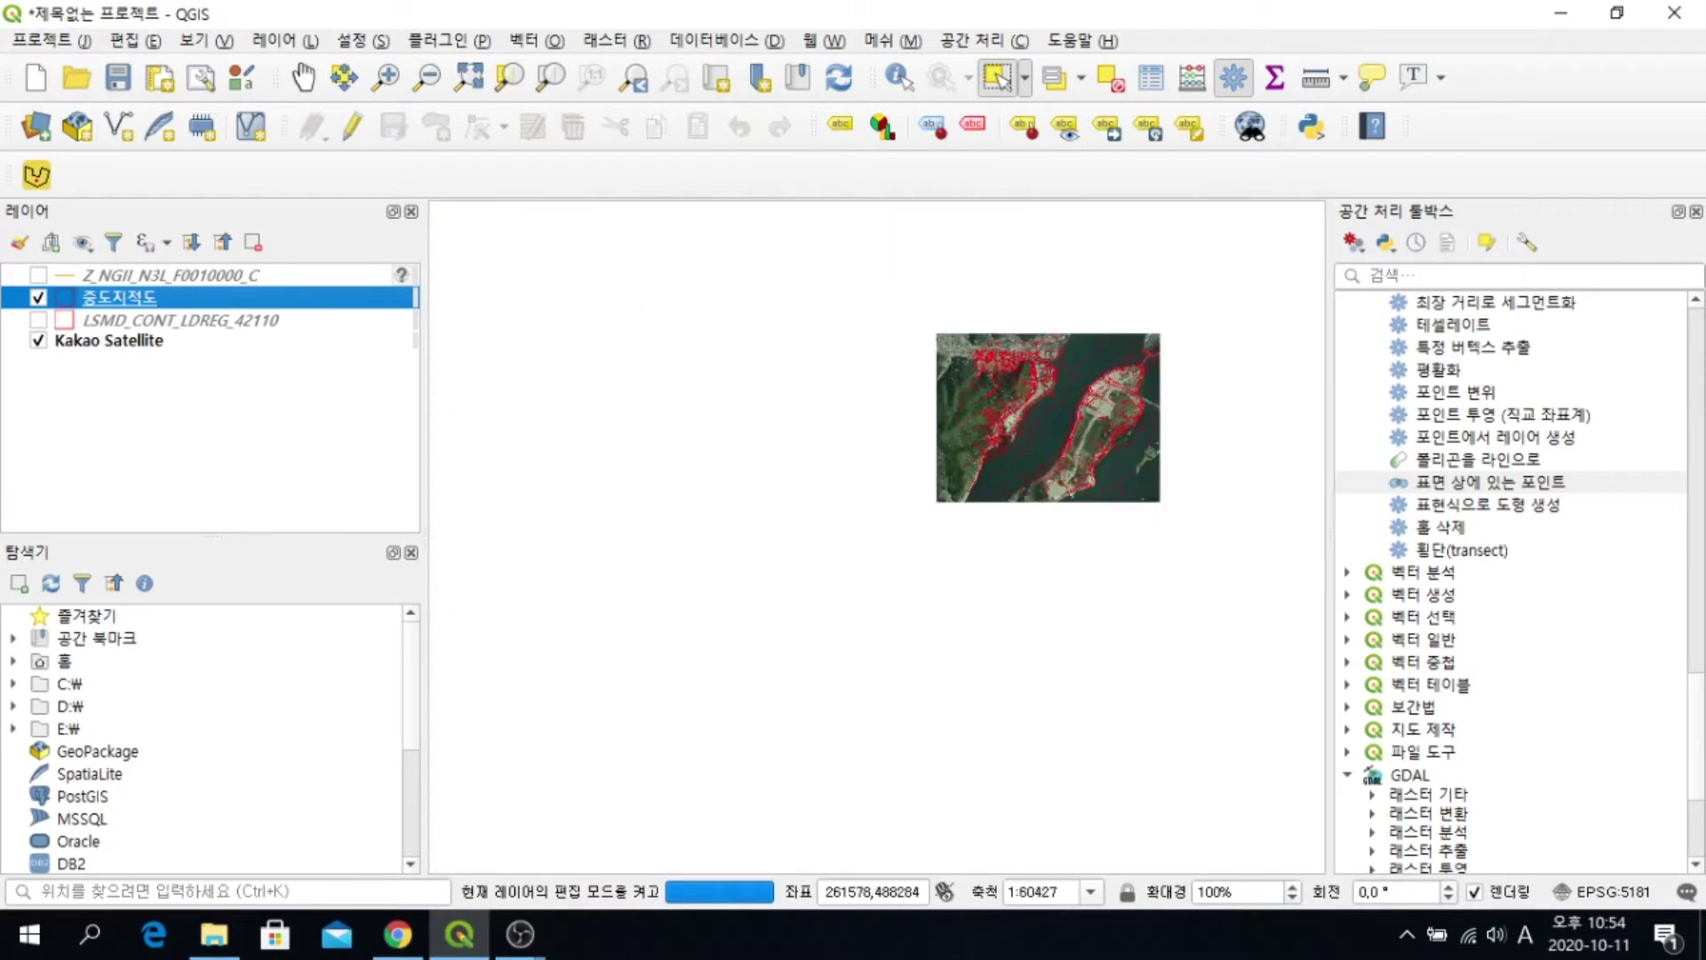
pyautogui.scroll(2, 1153, 366)
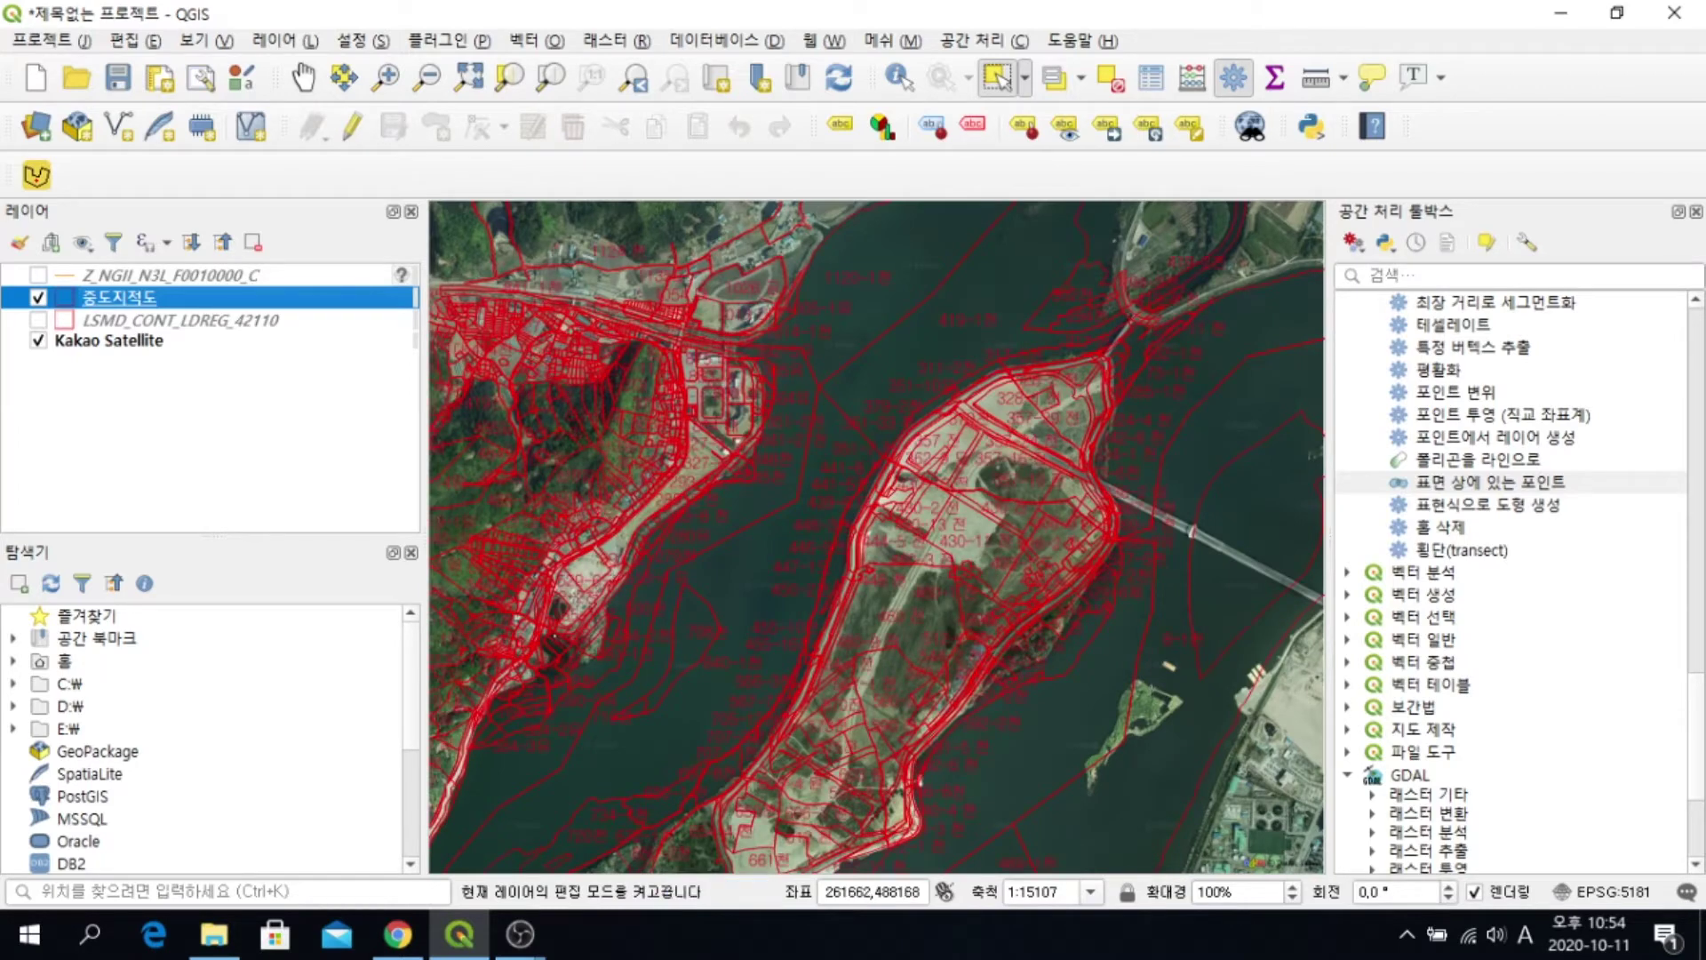
pyautogui.scroll(1, 960, 426)
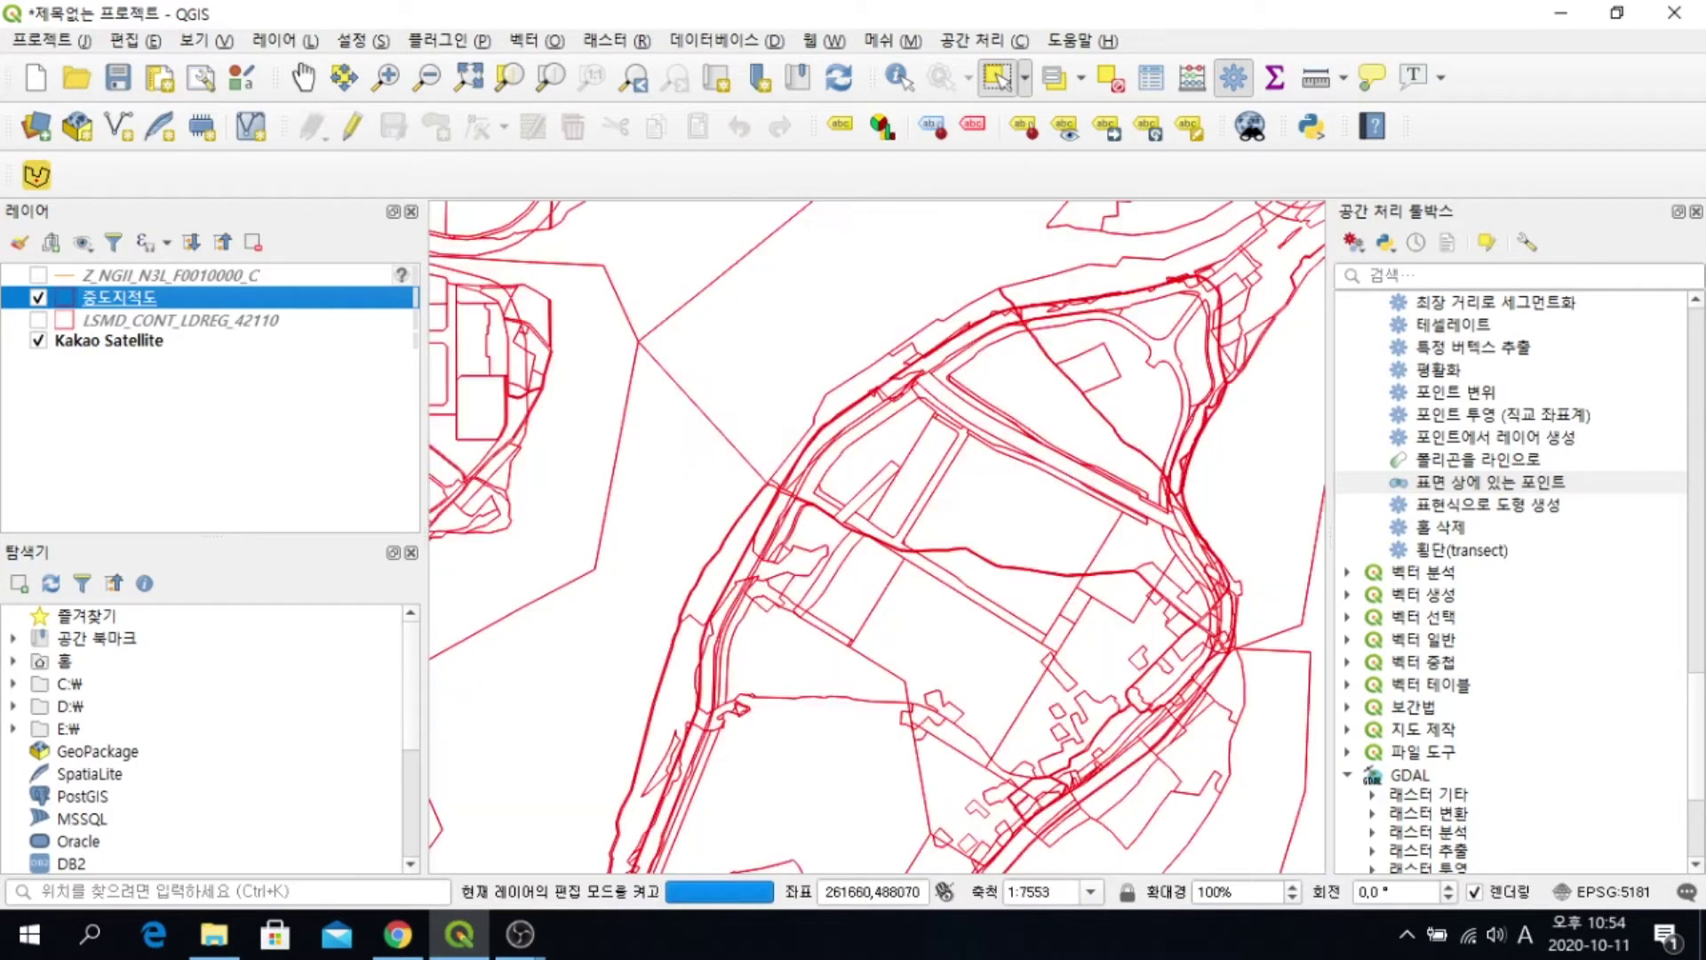
pyautogui.scroll(-1, 877, 537)
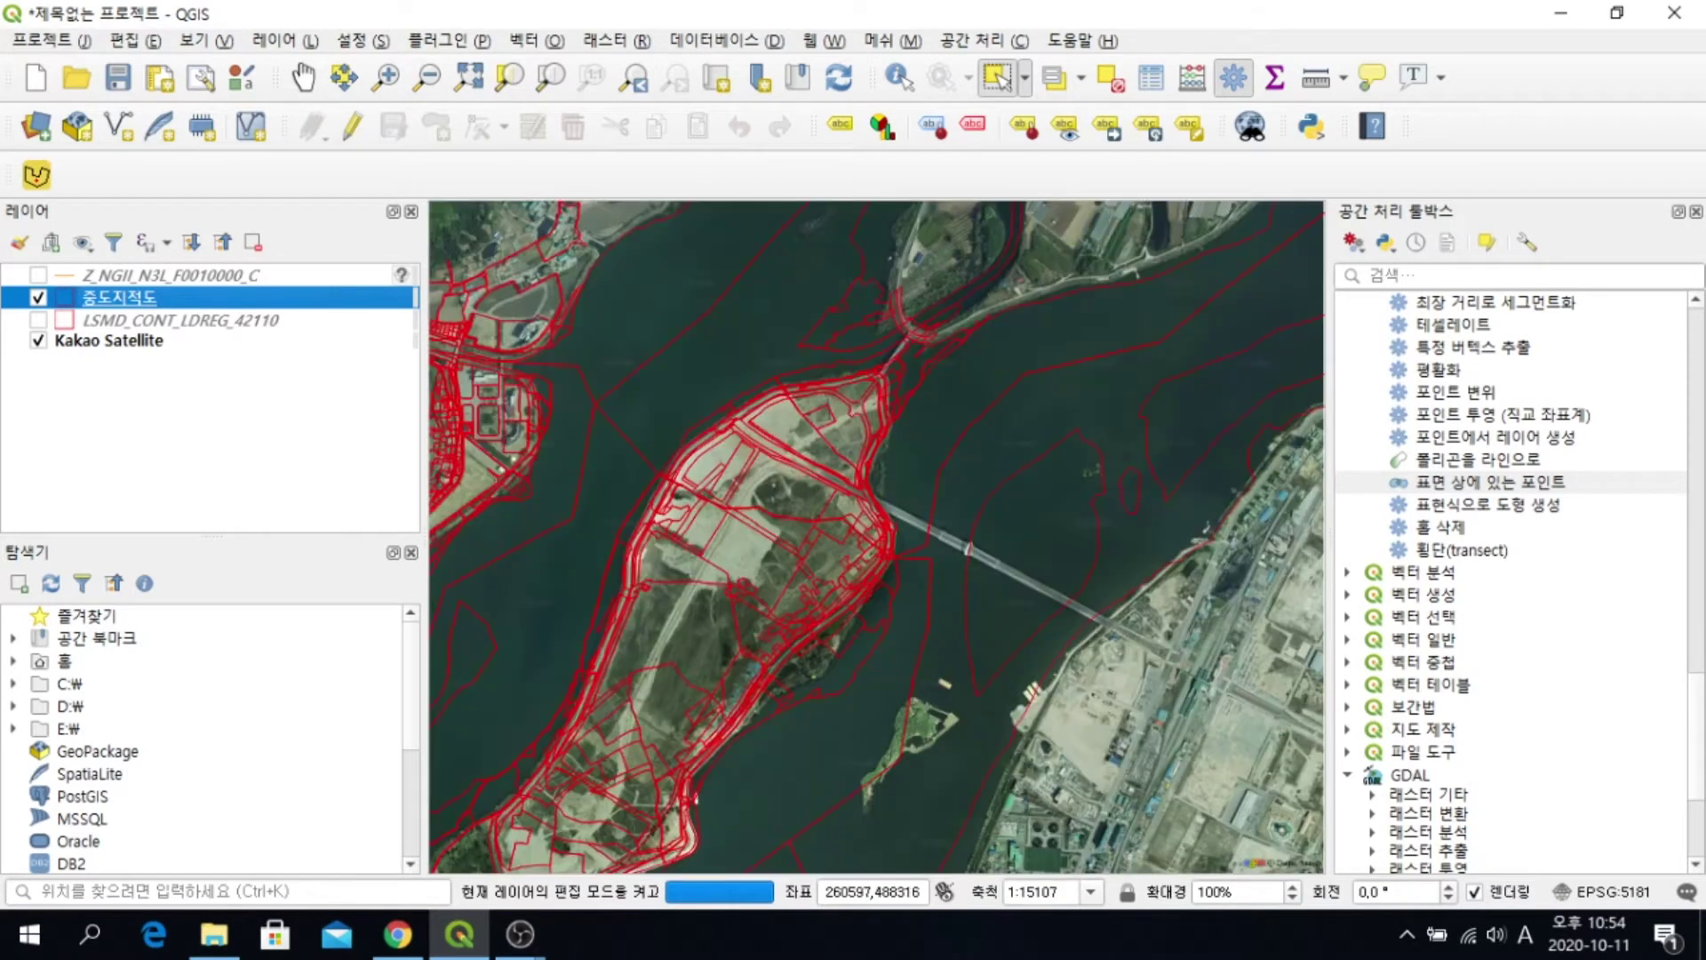
# Start exporting the 중도지적도 layer's features and set the output format to Keyhole Markup Language [KML]
pyautogui.rightClick(150, 295)
pyautogui.moveTo(213, 747)
pyautogui.click(609, 746)
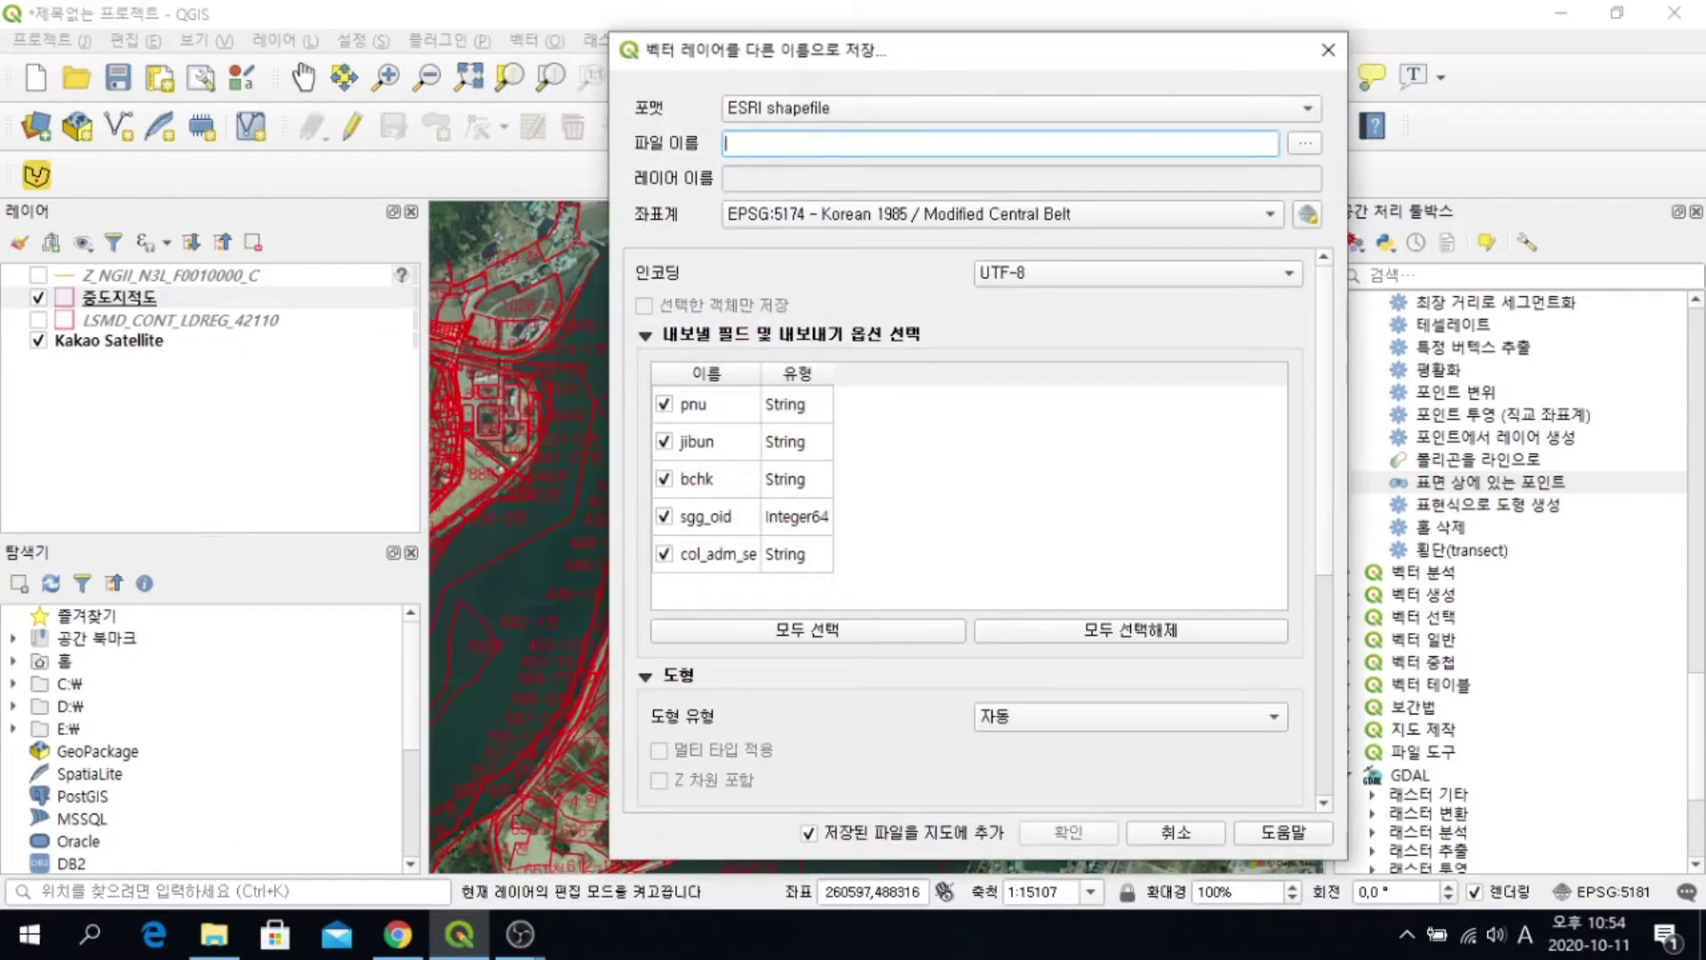
pyautogui.click(1304, 143)
pyautogui.click(1542, 87)
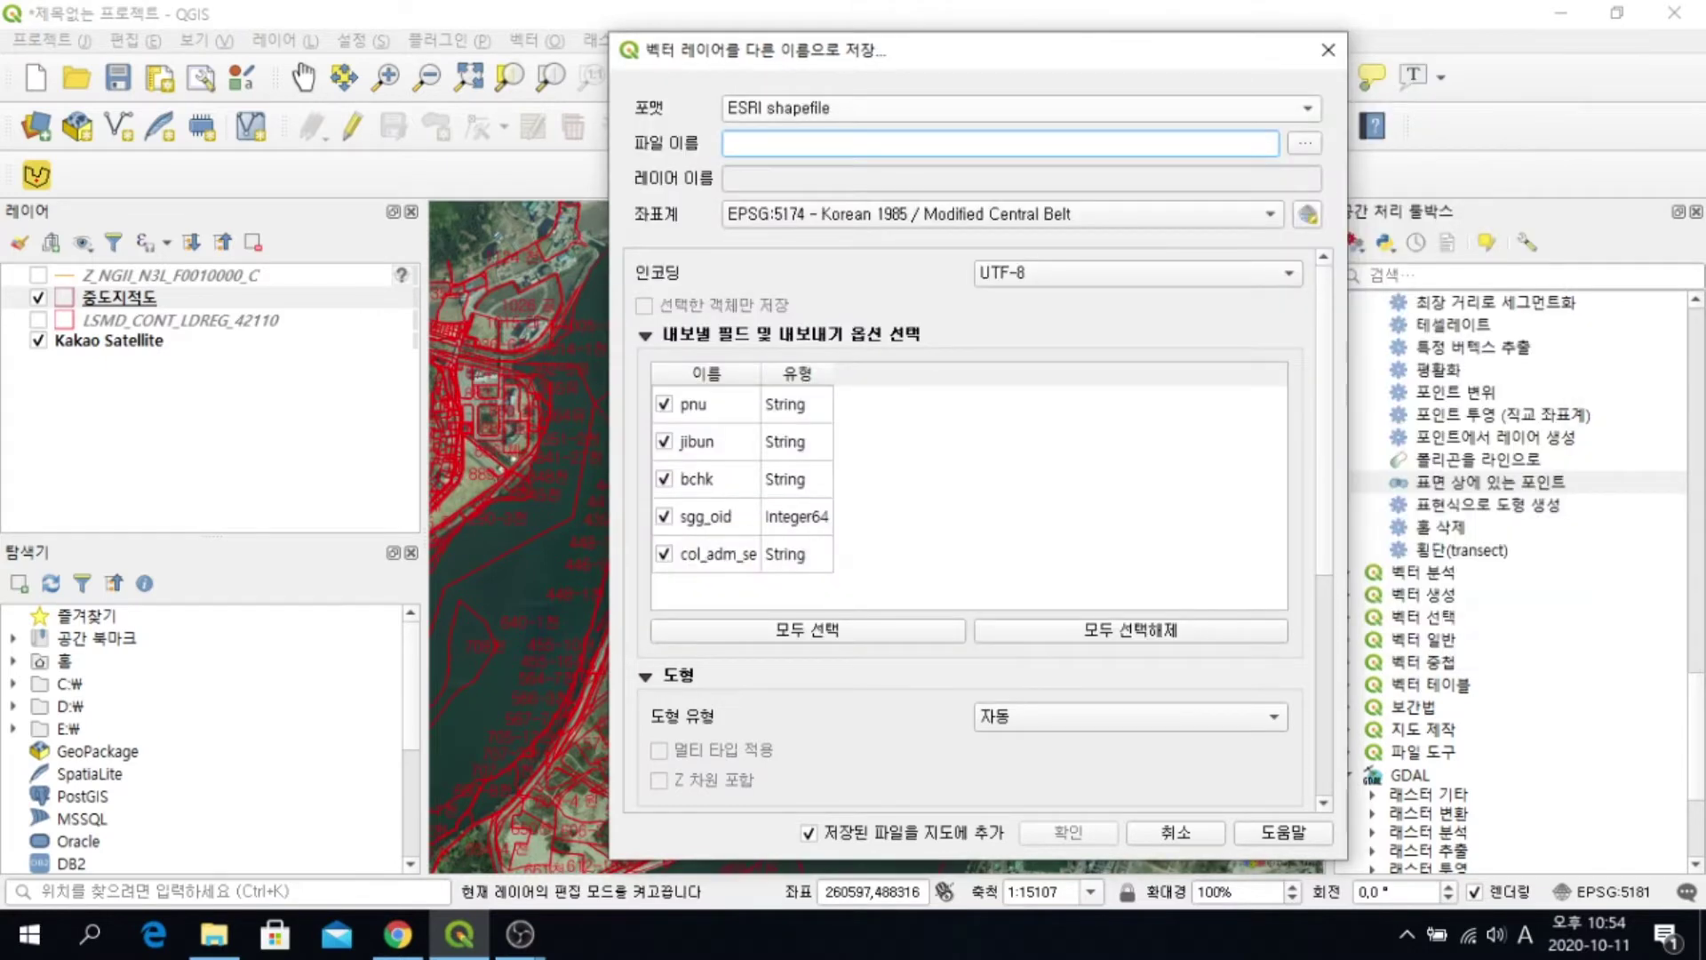
pyautogui.click(1020, 108)
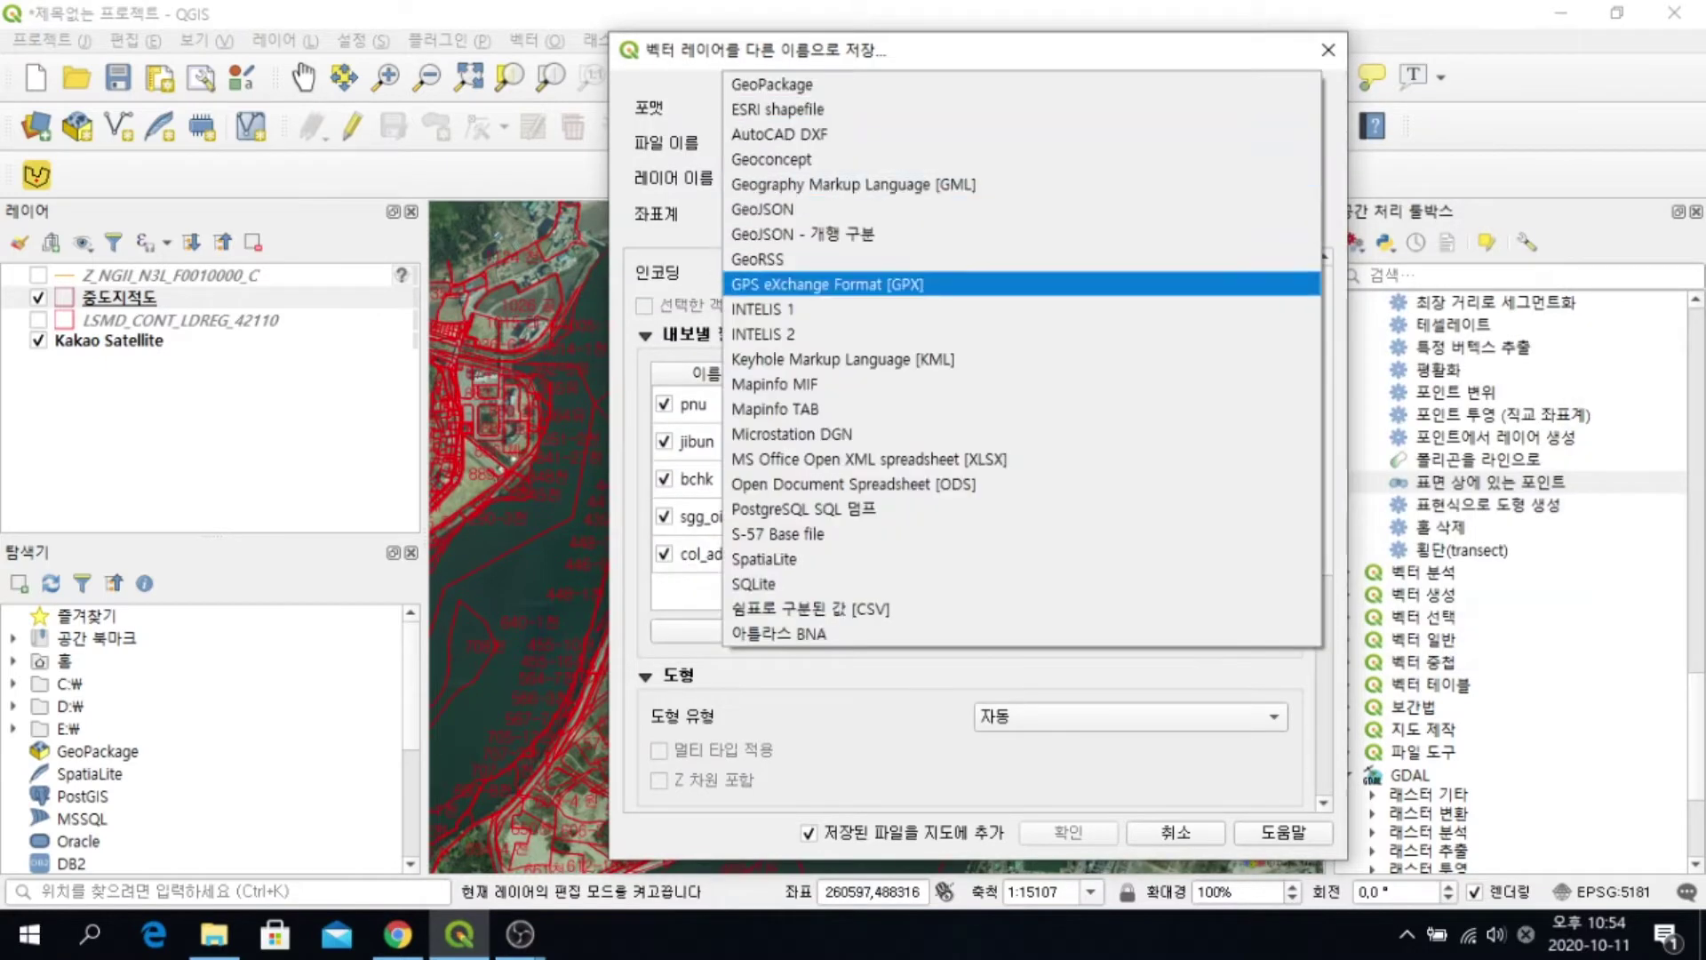
pyautogui.click(842, 359)
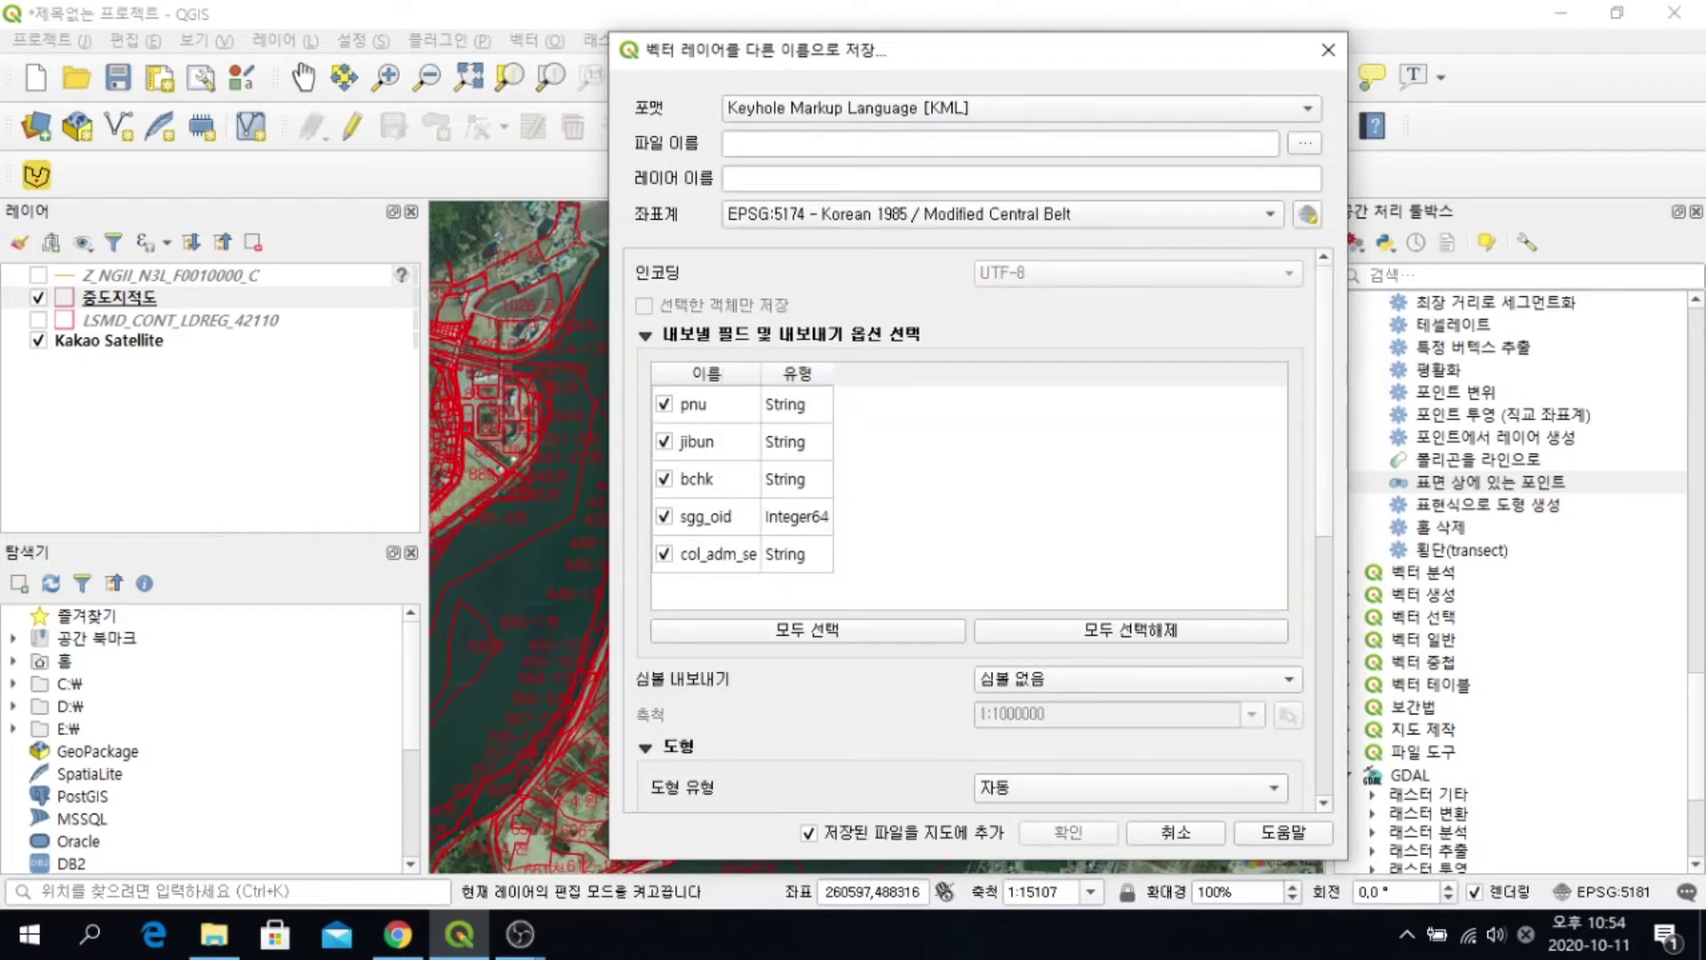
# Export the layer to D:\유튜브\29\중도지적도kml.kml in EPSG:5174, overwriting the existing file and adding it to the map
pyautogui.click(1304, 142)
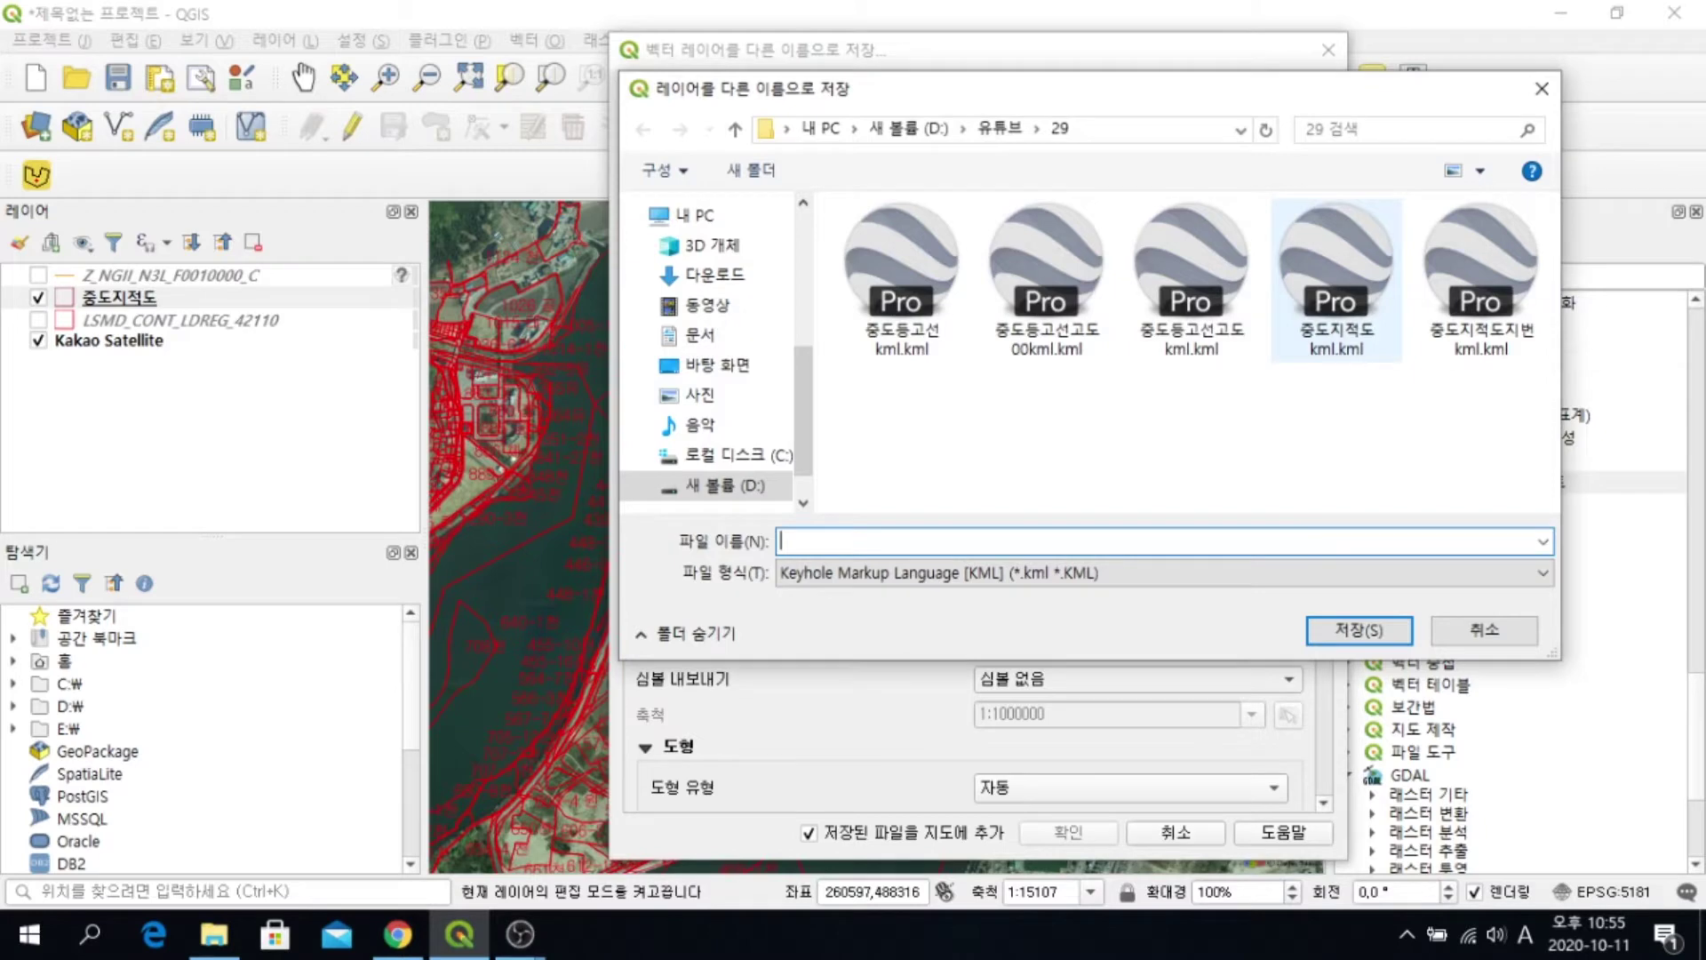
pyautogui.click(1337, 275)
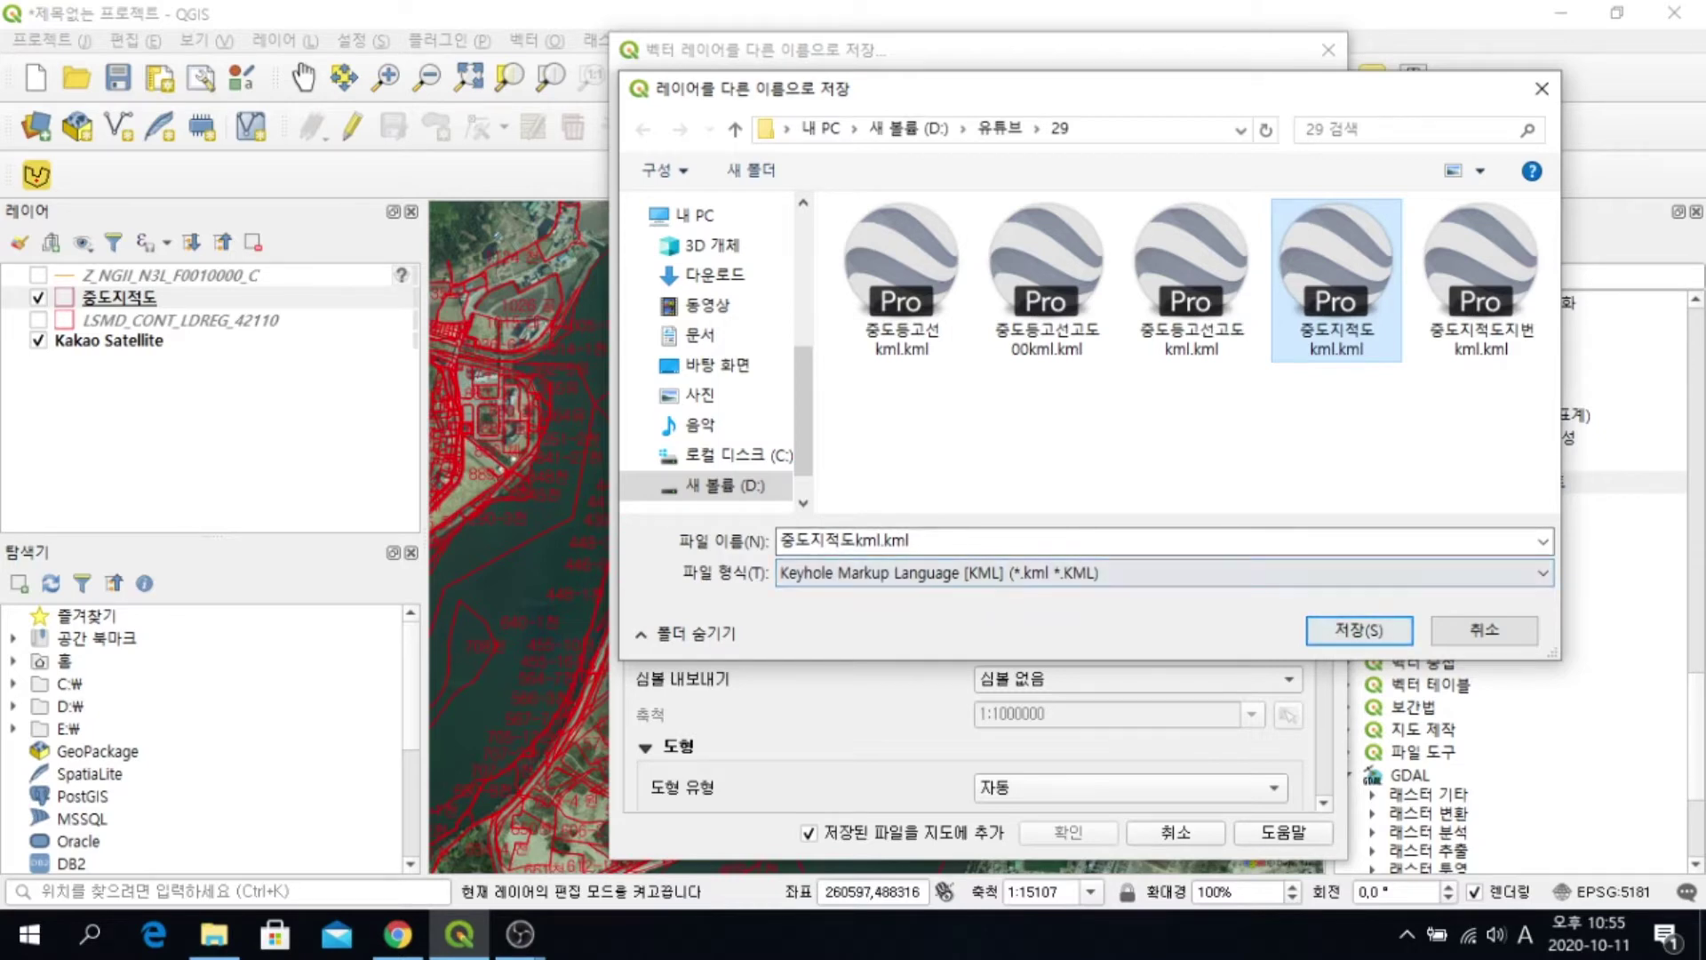
pyautogui.press('Return')
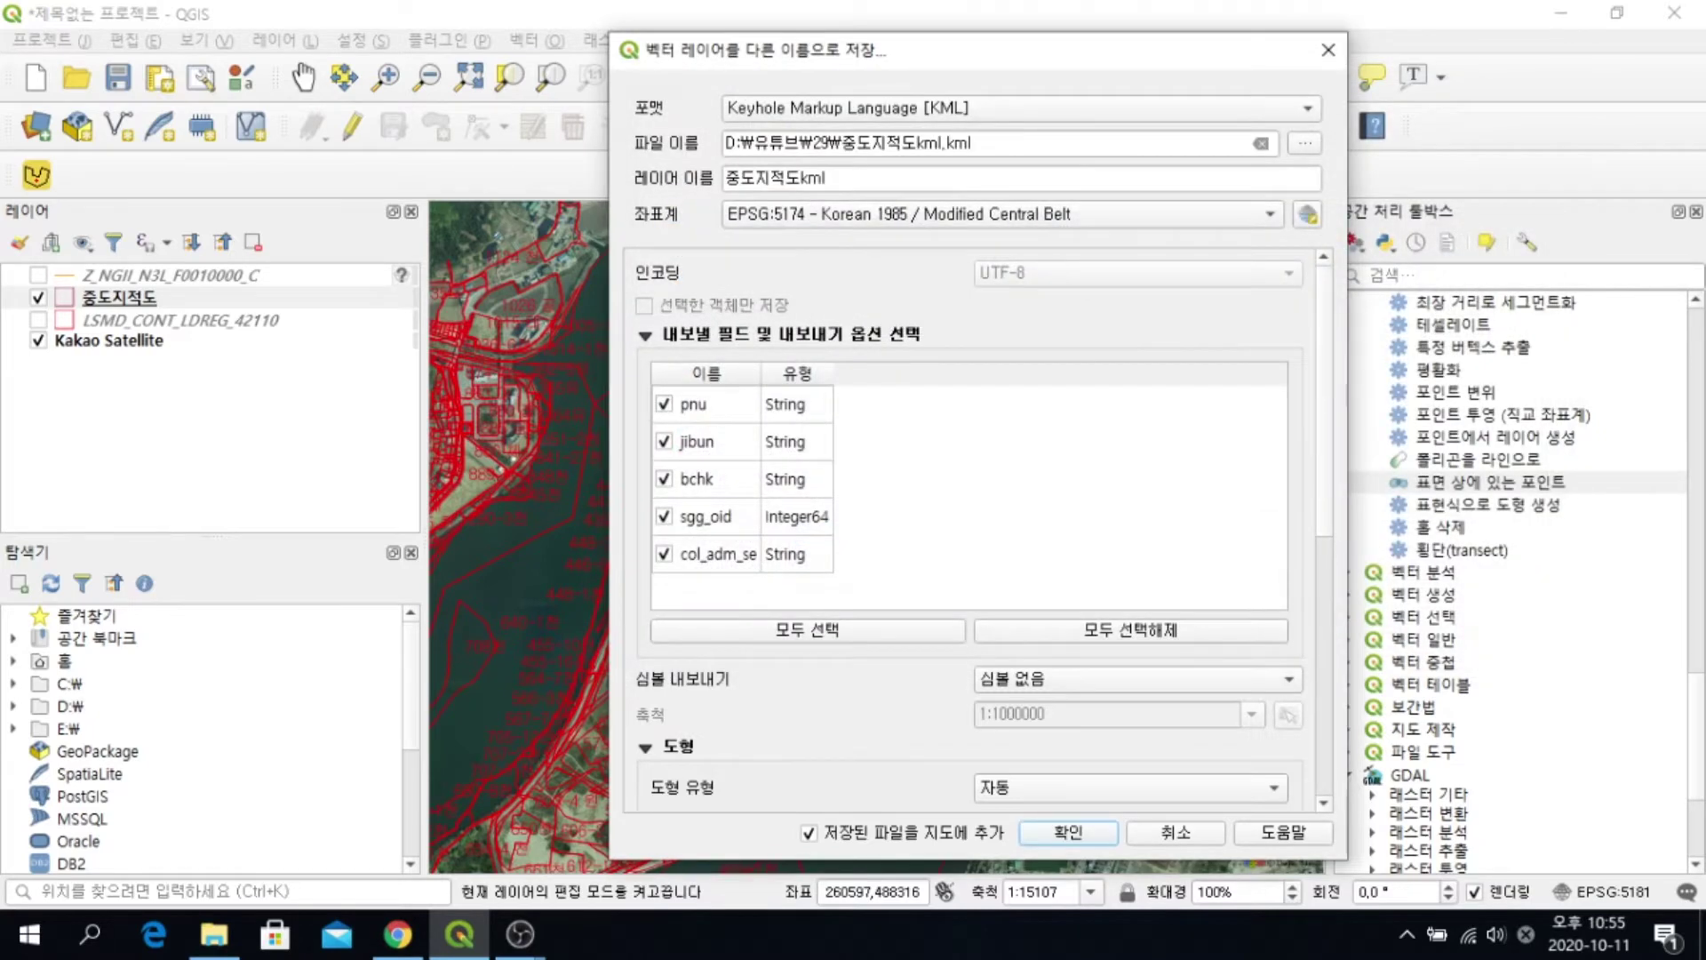
pyautogui.scroll(-3, 969, 533)
pyautogui.scroll(-8, 969, 533)
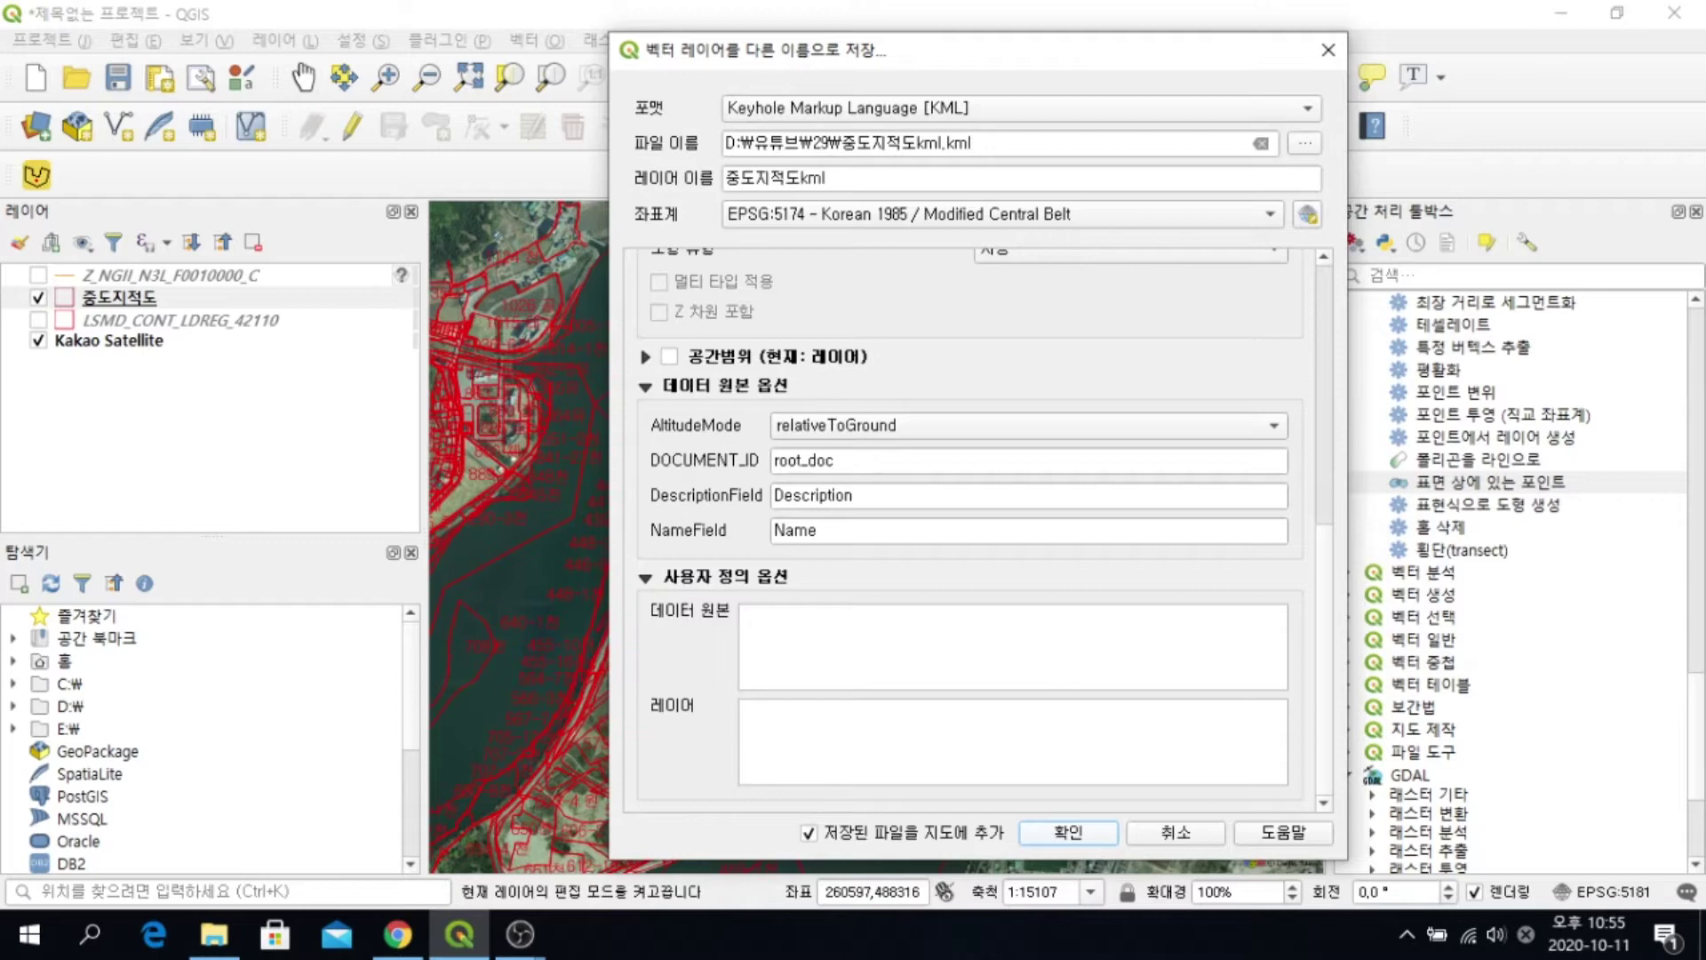
pyautogui.press('Return')
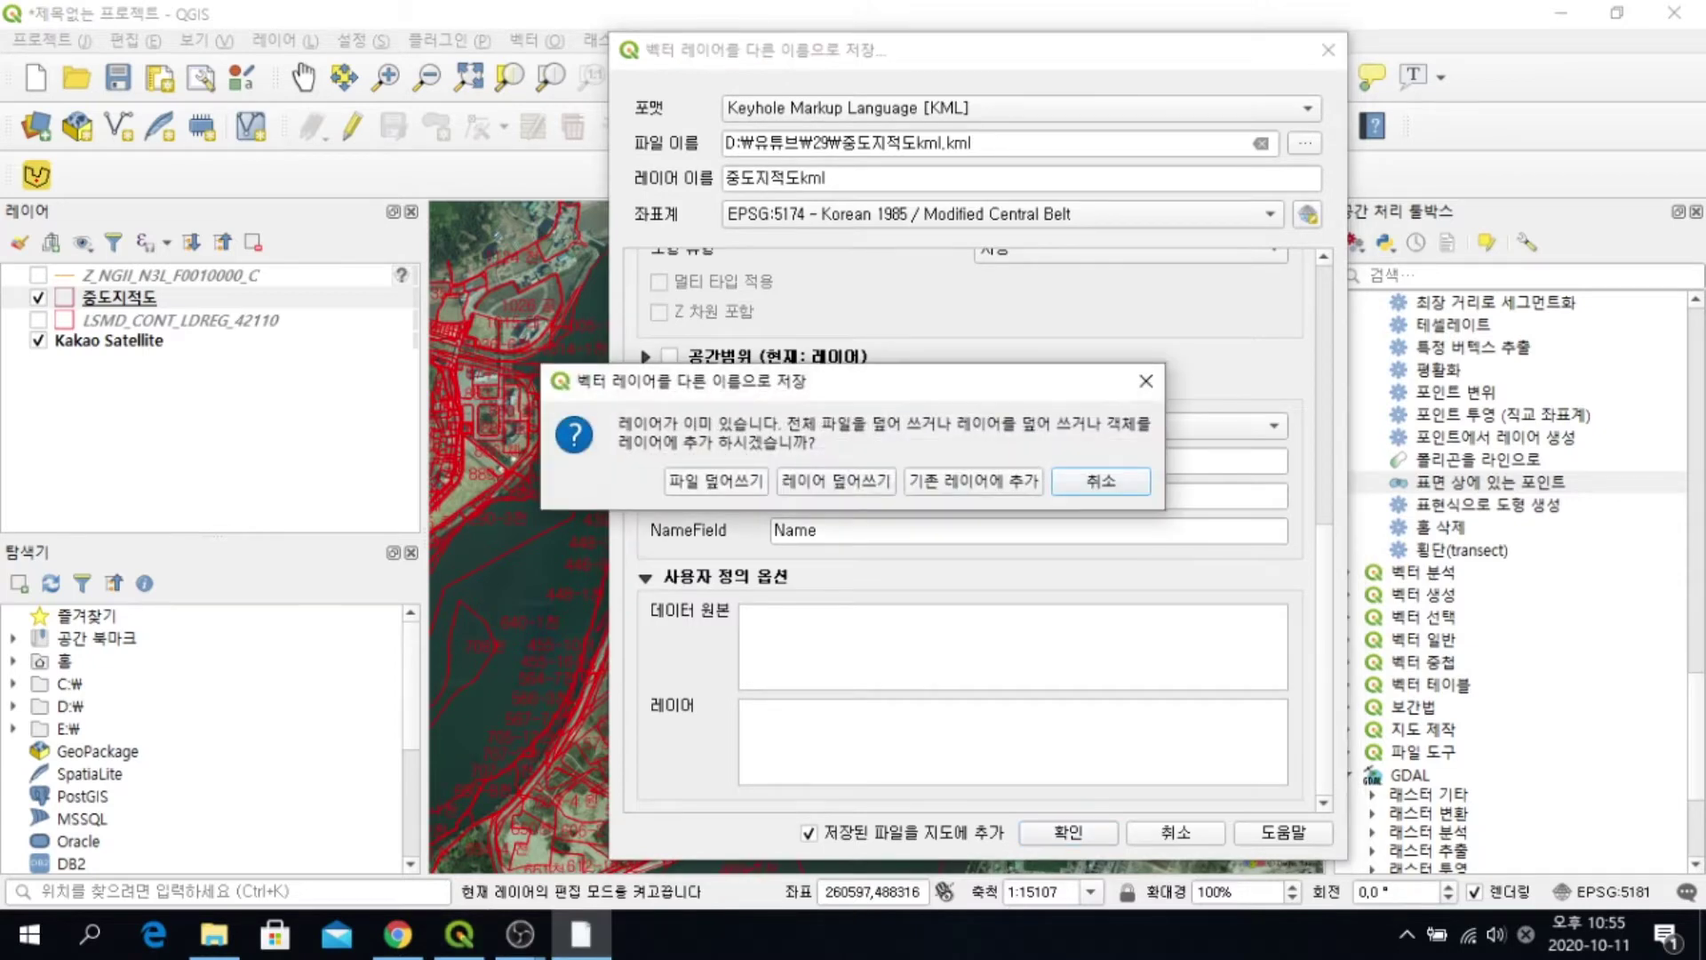
pyautogui.click(716, 481)
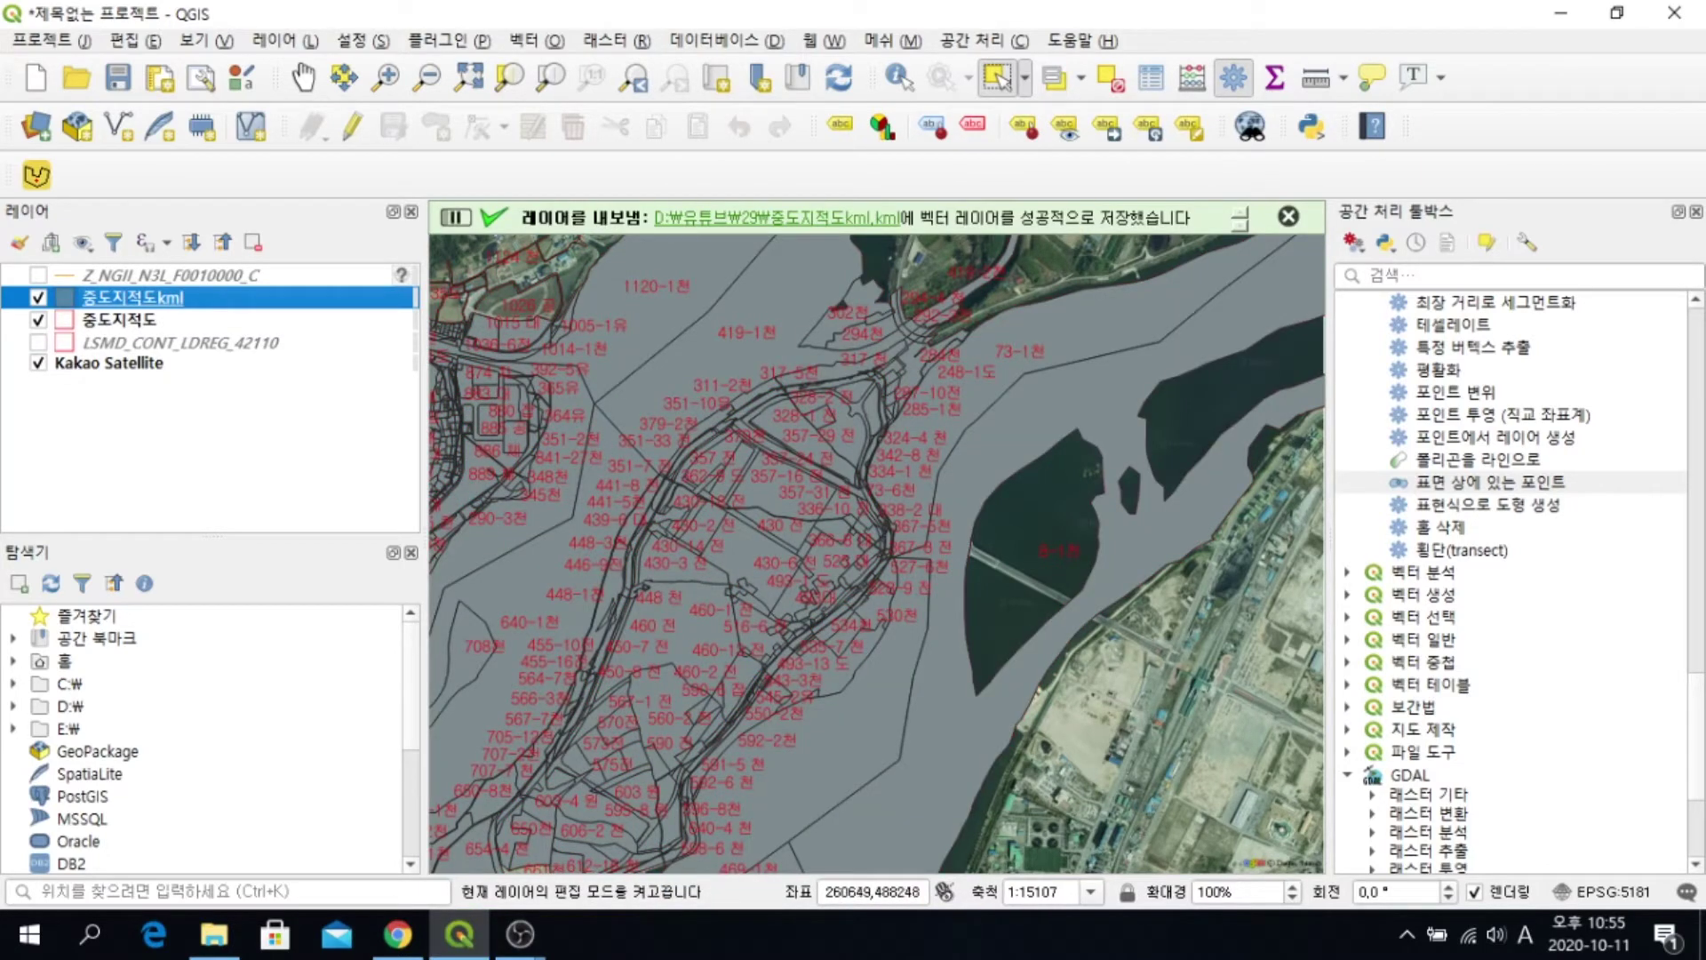
# Hide the 중도지적도kml layer and run the point on surface algorithm (표면 상에 있는 포인트) on 중도지적도 into a temporary layer
pyautogui.press('space')
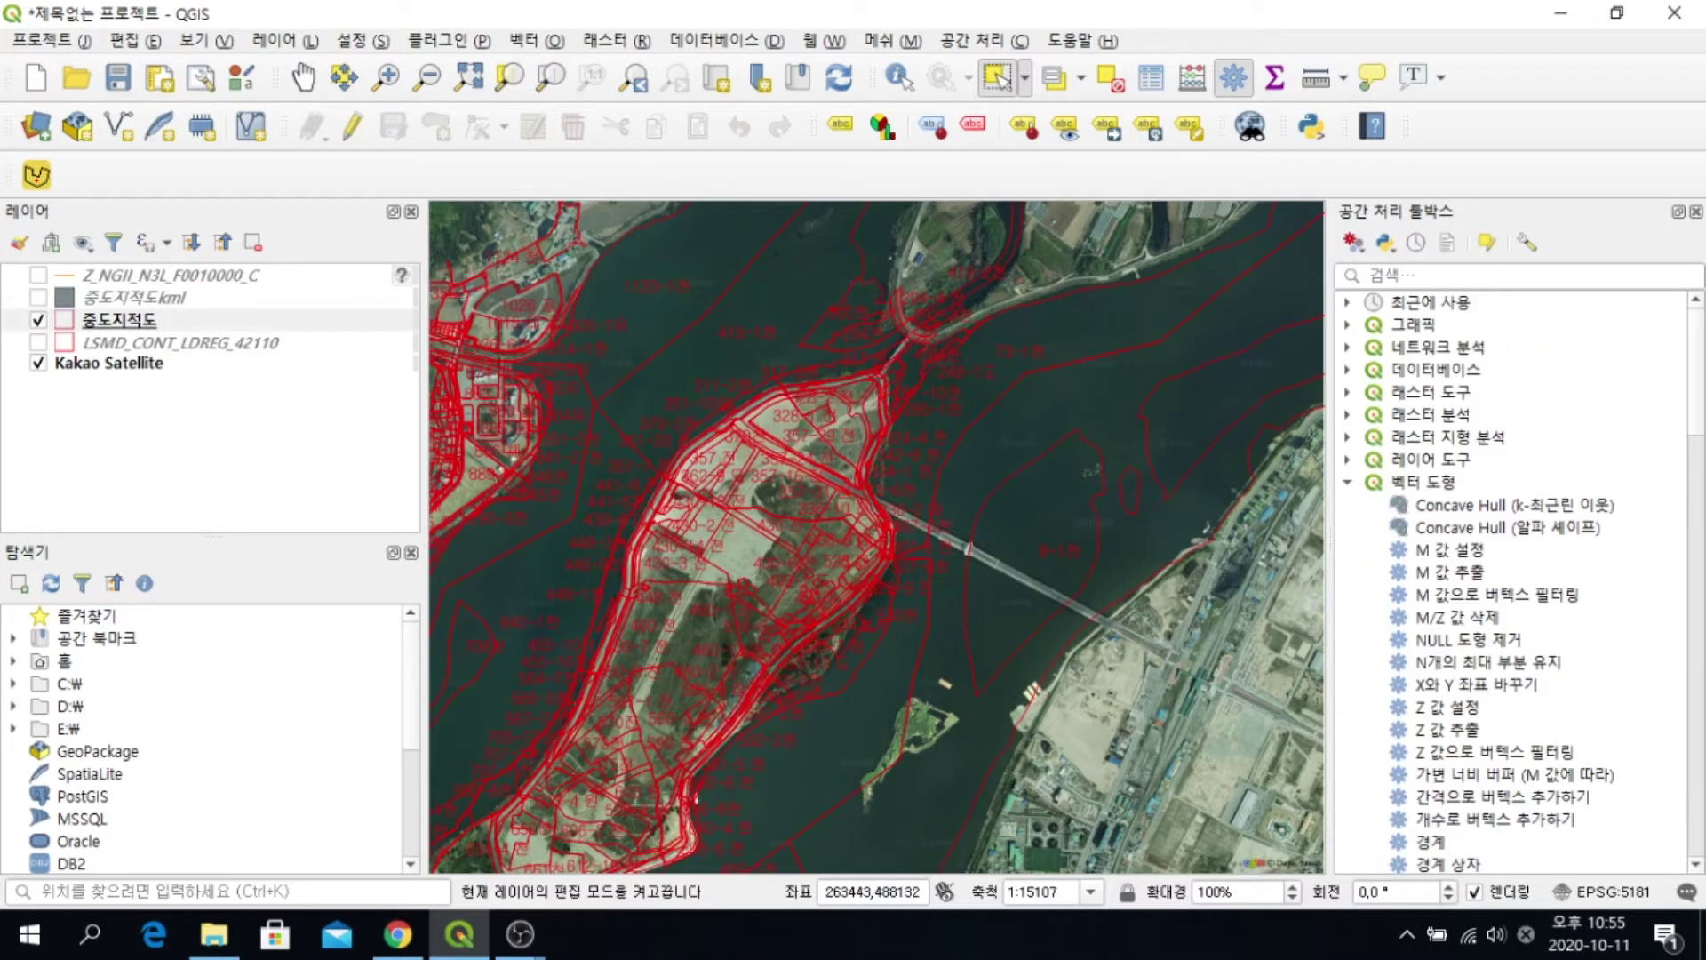
pyautogui.click(1347, 482)
pyautogui.scroll(-18, 1515, 581)
pyautogui.scroll(-7, 1515, 582)
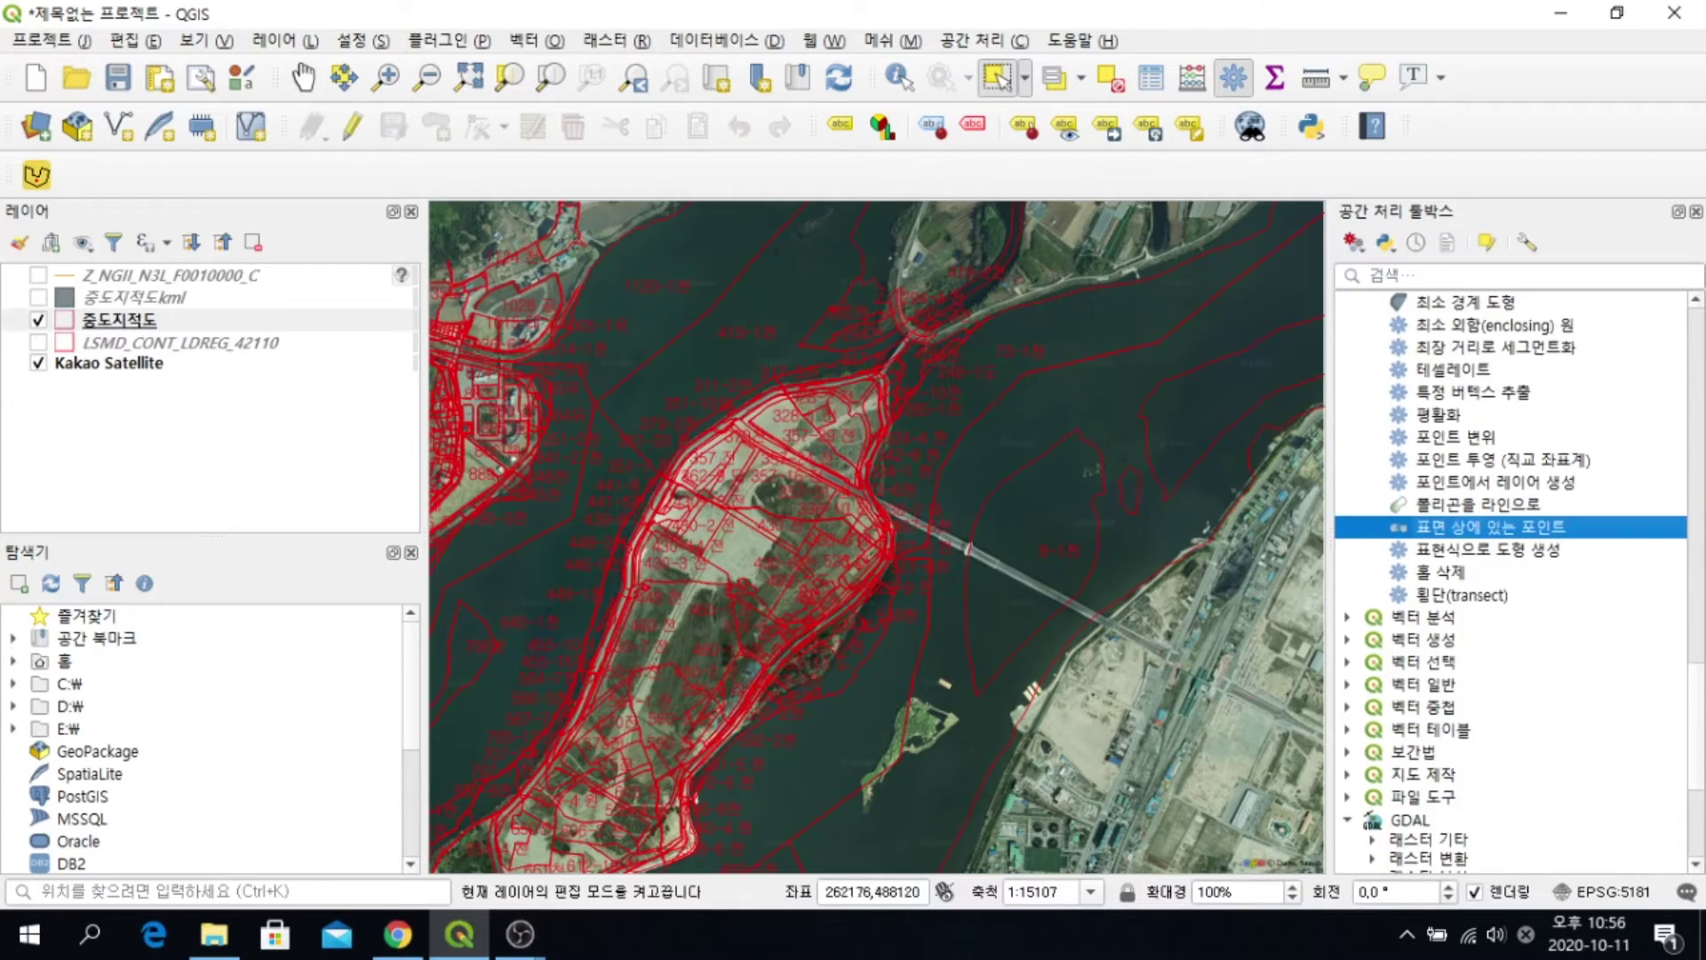
pyautogui.scroll(3, 696, 473)
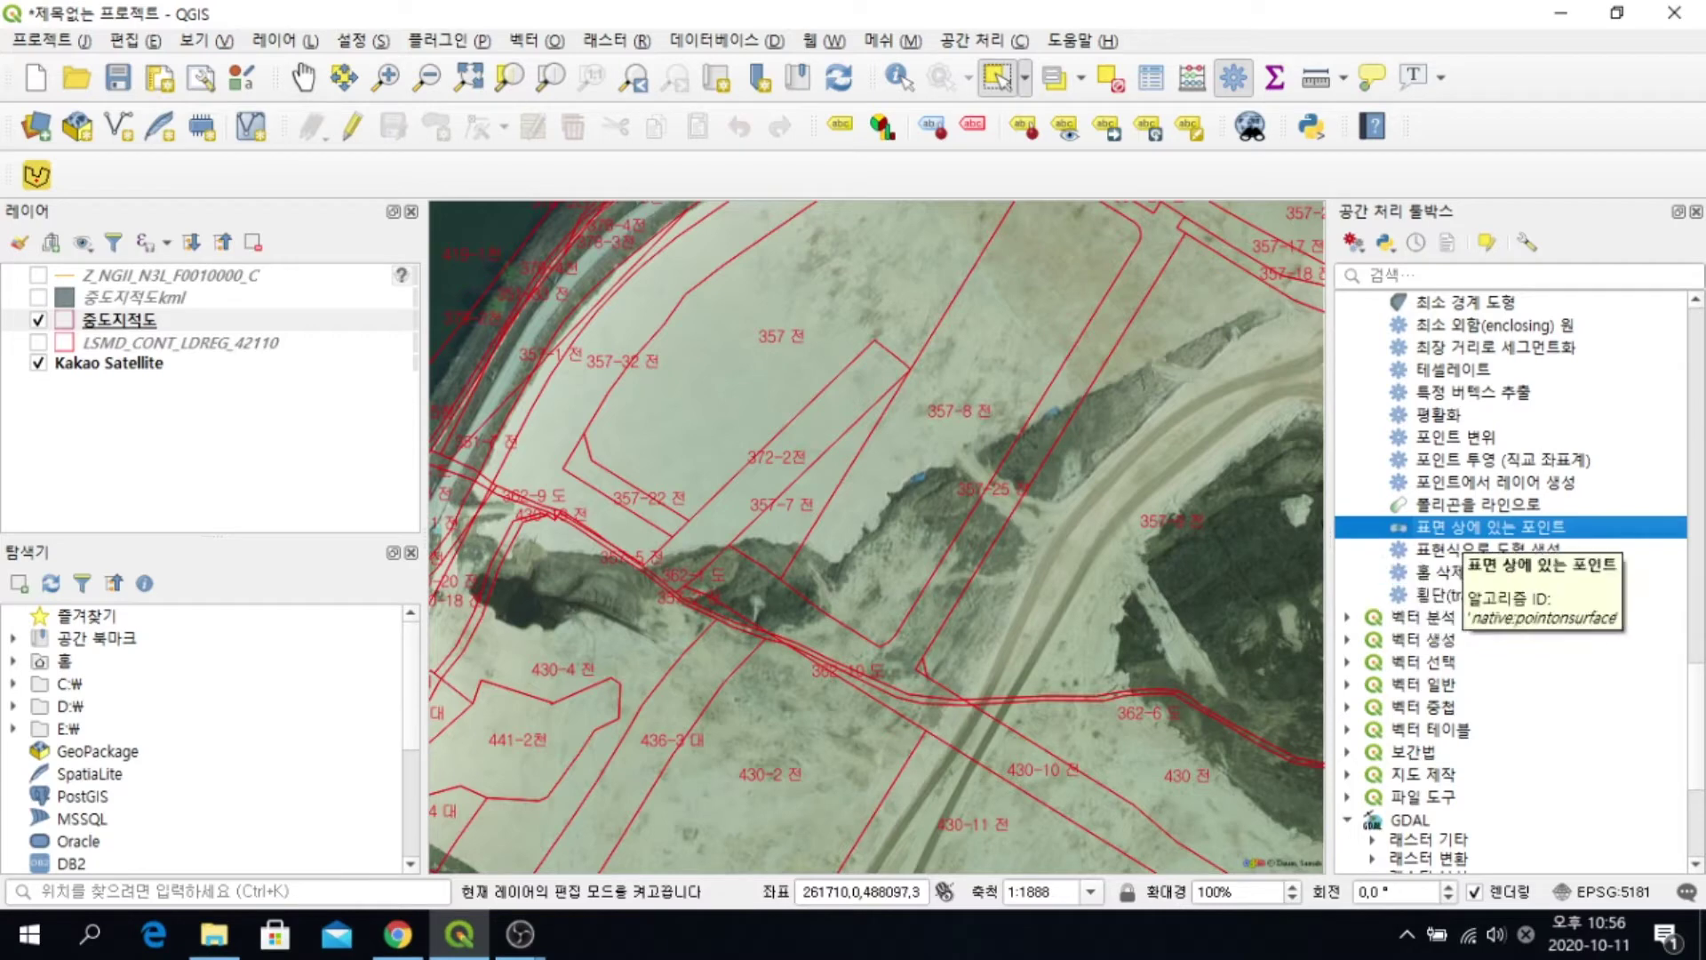
pyautogui.doubleClick(1462, 528)
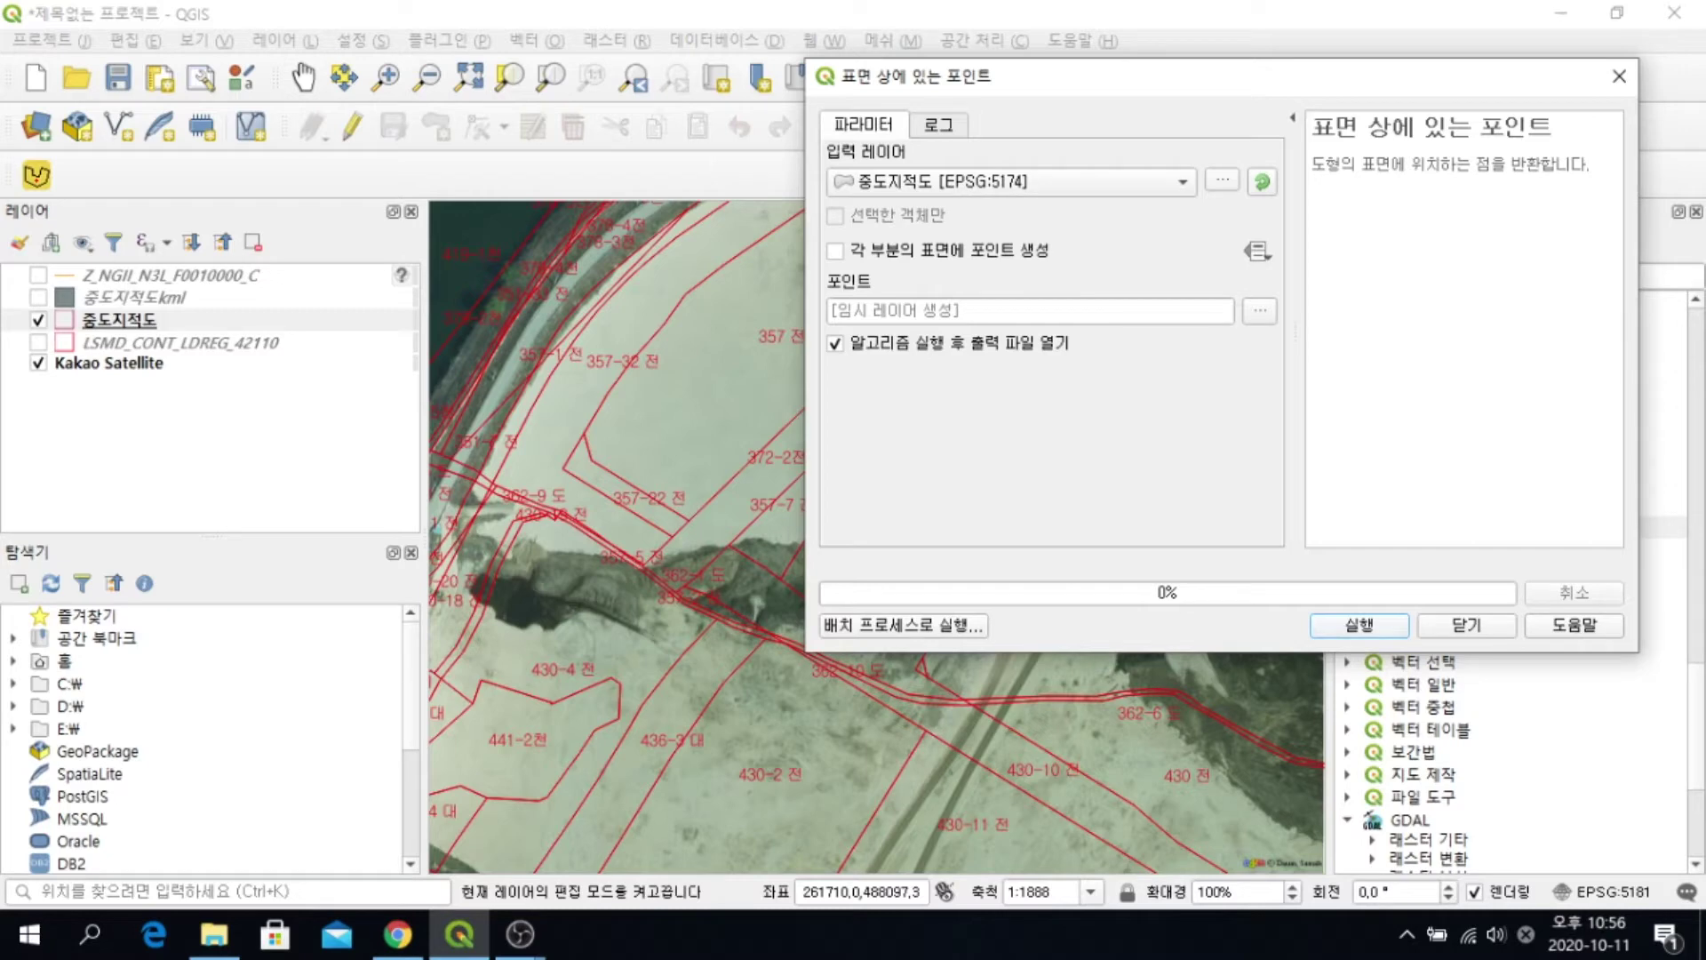
pyautogui.press('Return')
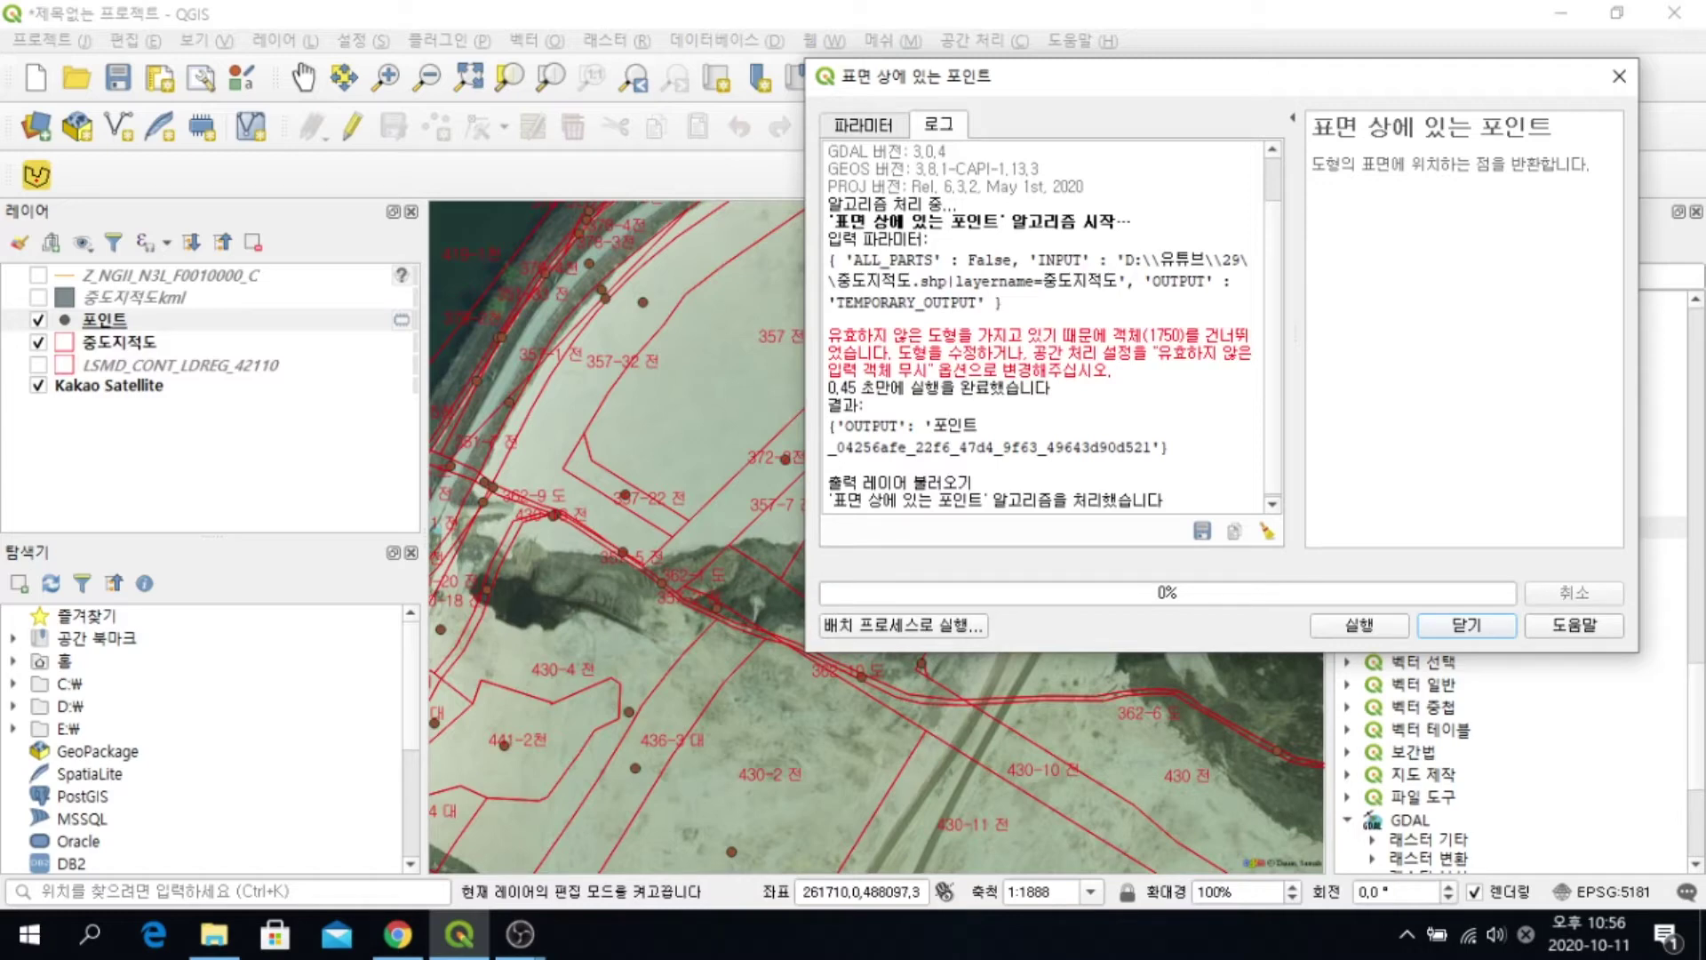
# Examine the red error text in the point on surface algorithm's log
pyautogui.moveTo(827, 335); pyautogui.dragTo(1093, 335)
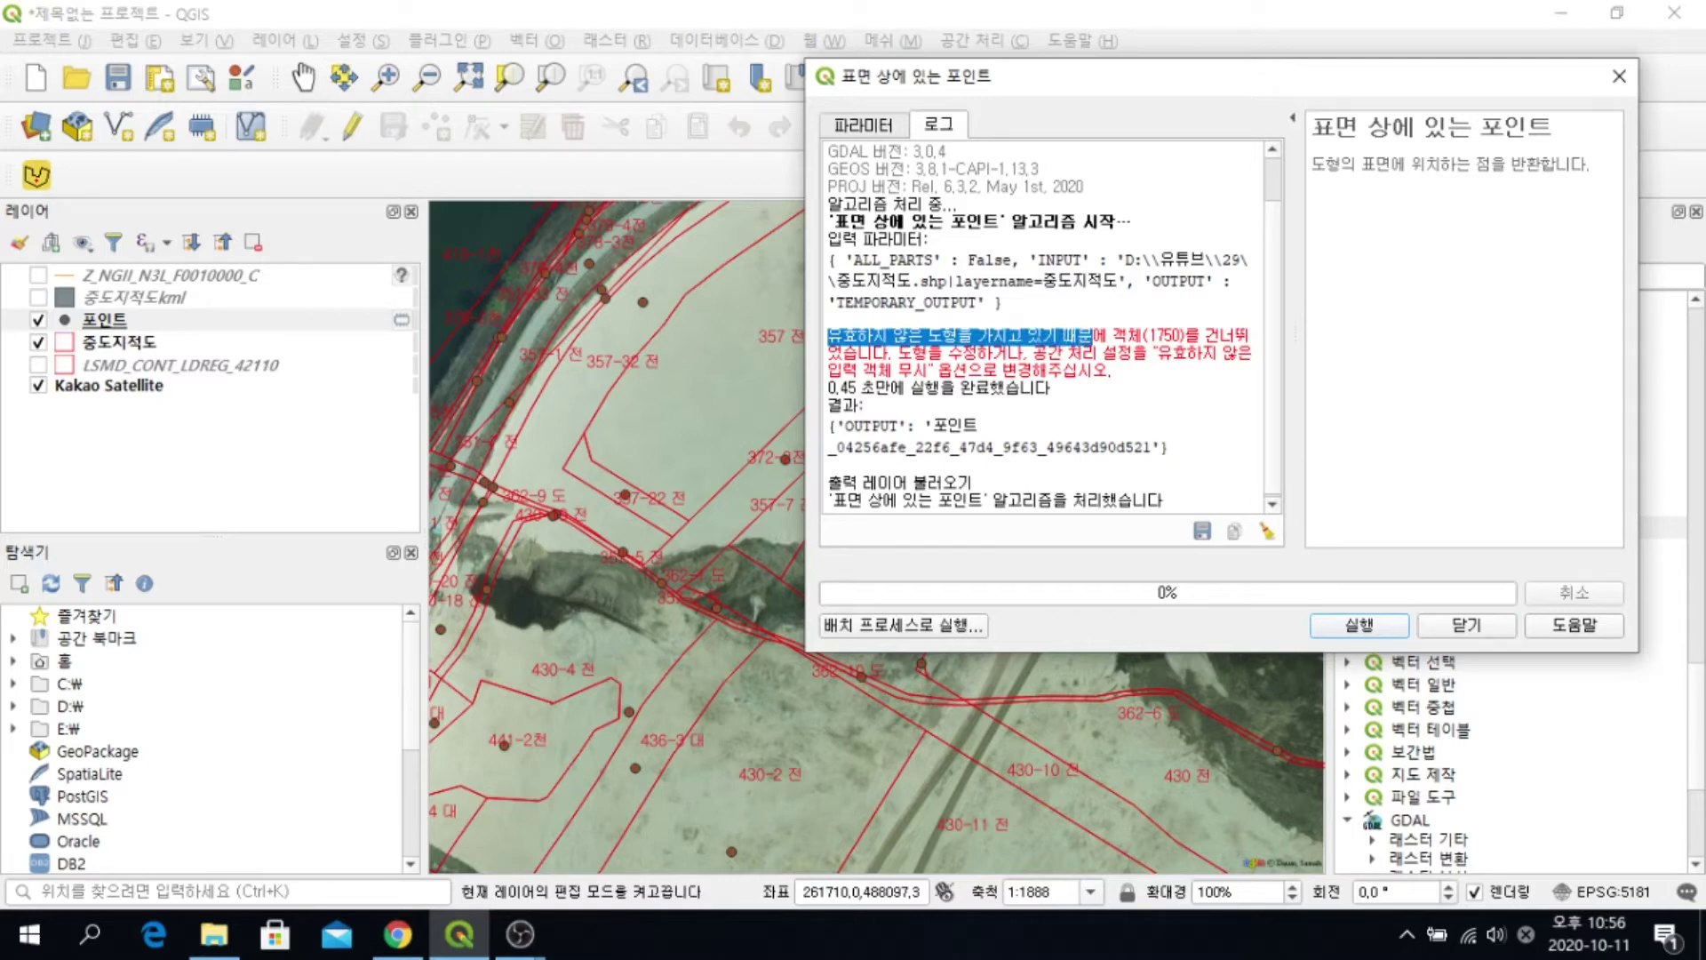
pyautogui.moveTo(948, 354); pyautogui.dragTo(994, 354)
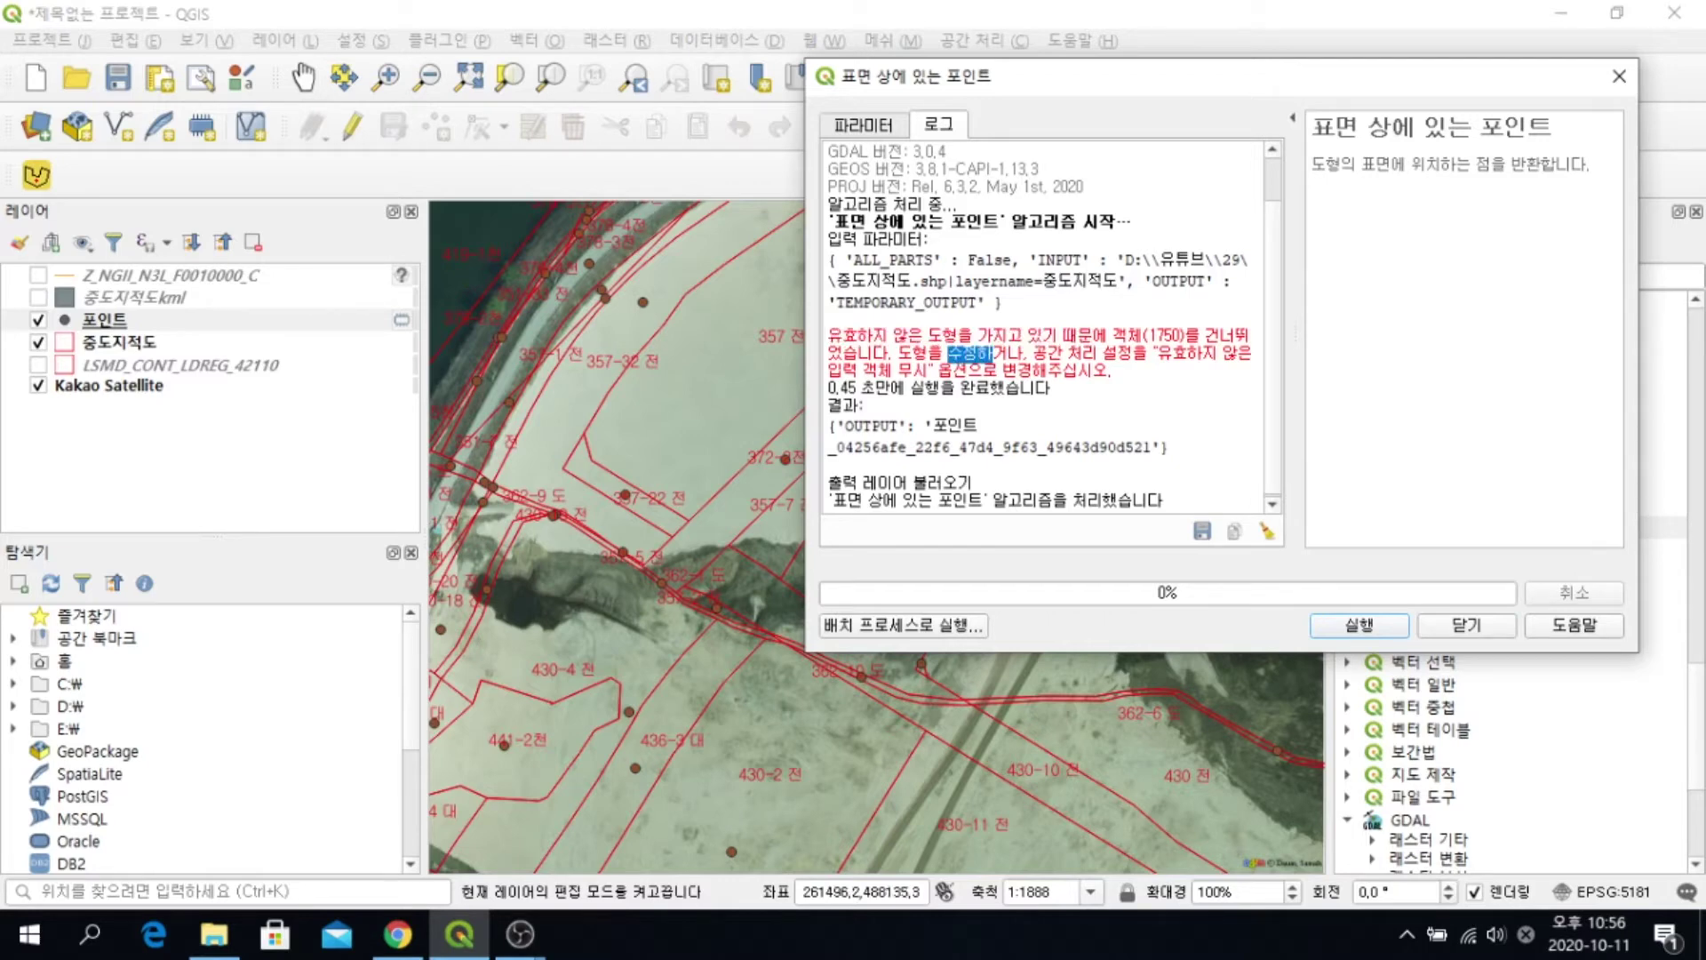
pyautogui.moveTo(1062, 354); pyautogui.dragTo(1188, 354)
pyautogui.moveTo(1032, 372); pyautogui.dragTo(1078, 372)
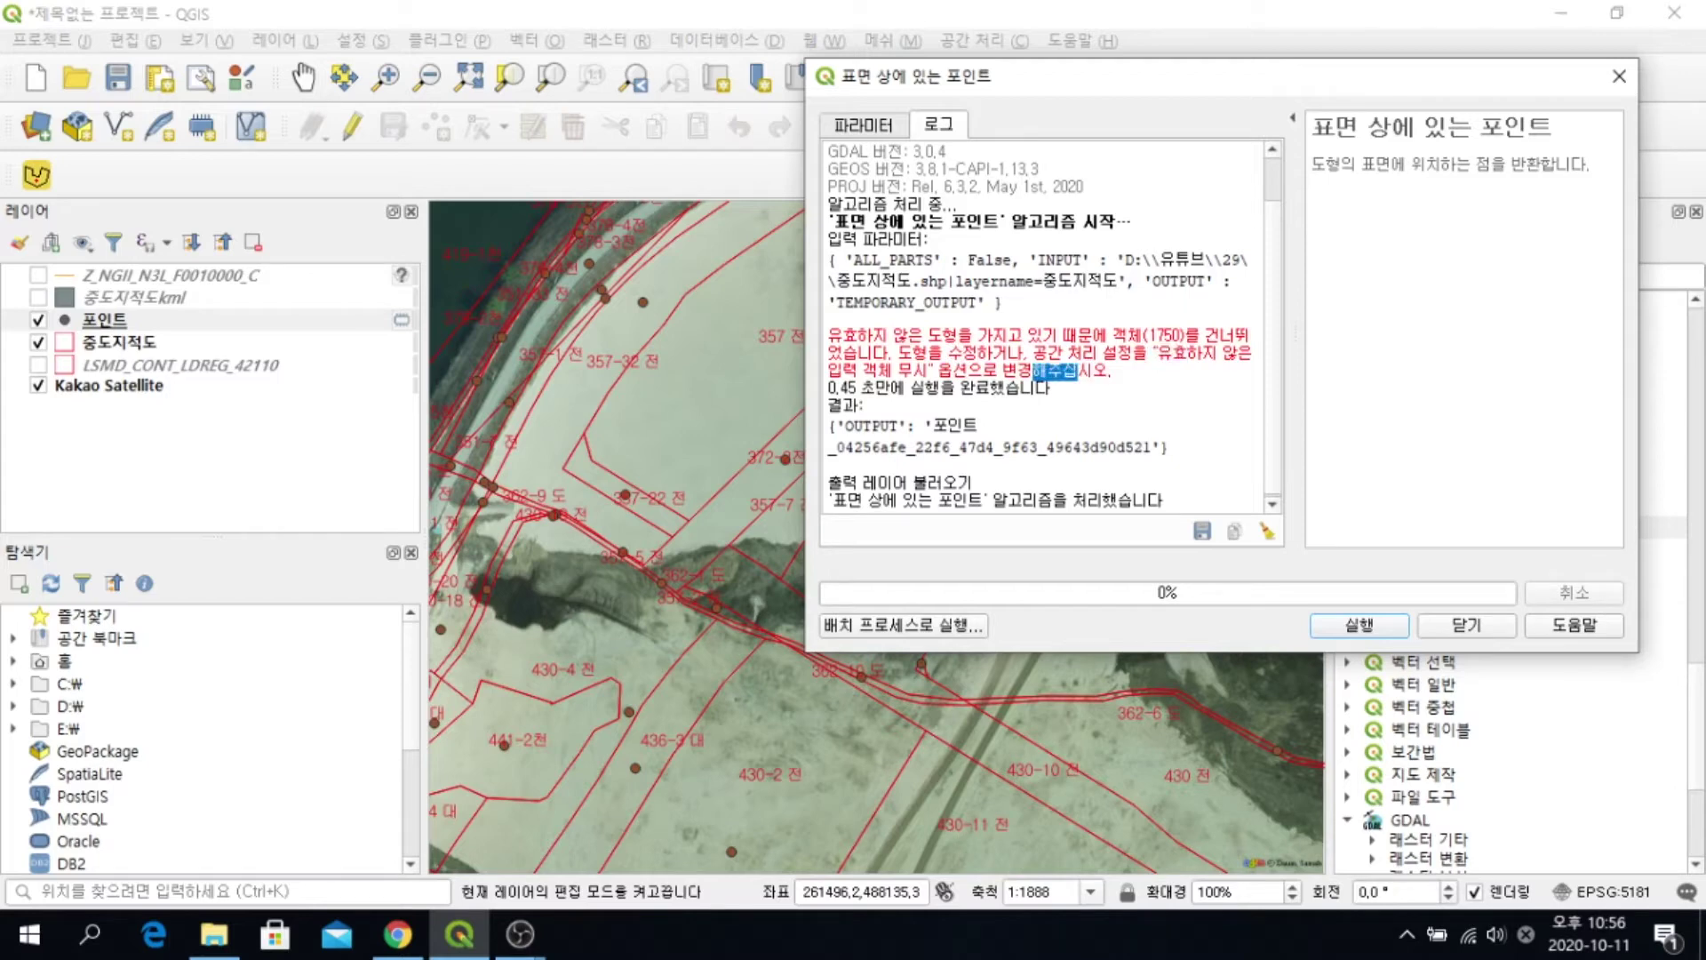
# Close the point on surface dialog and check the placement of the generated points within the parcels
pyautogui.click(1467, 626)
pyautogui.scroll(-2, 1186, 448)
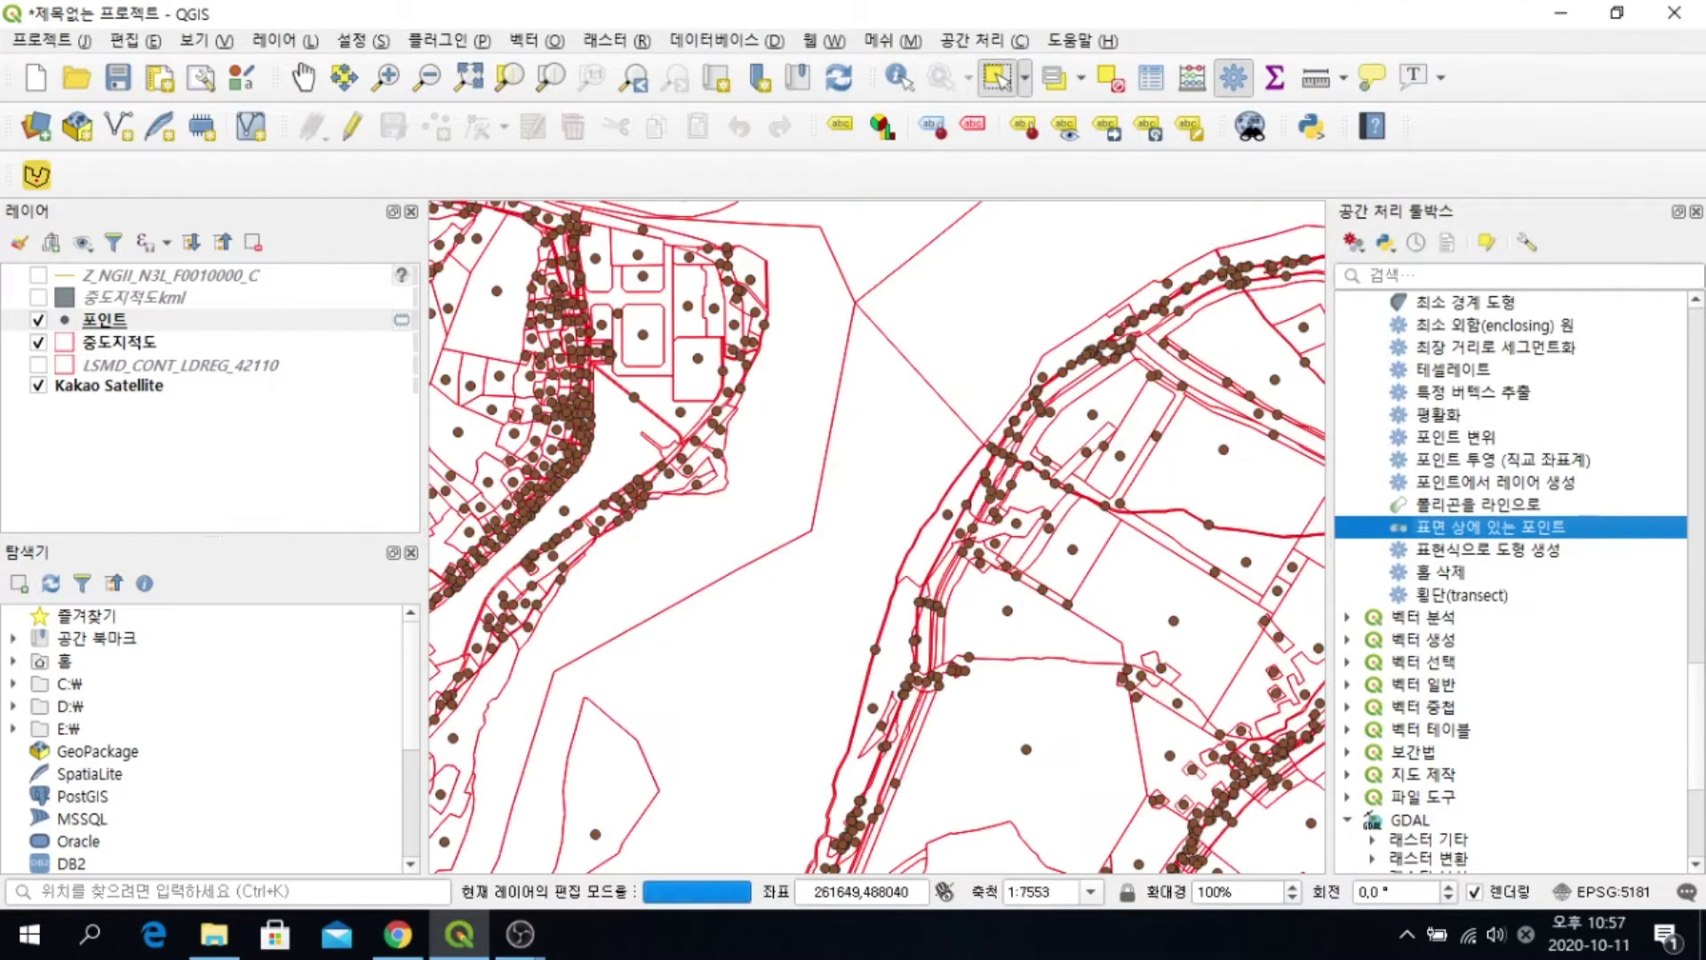
pyautogui.scroll(2, 1185, 449)
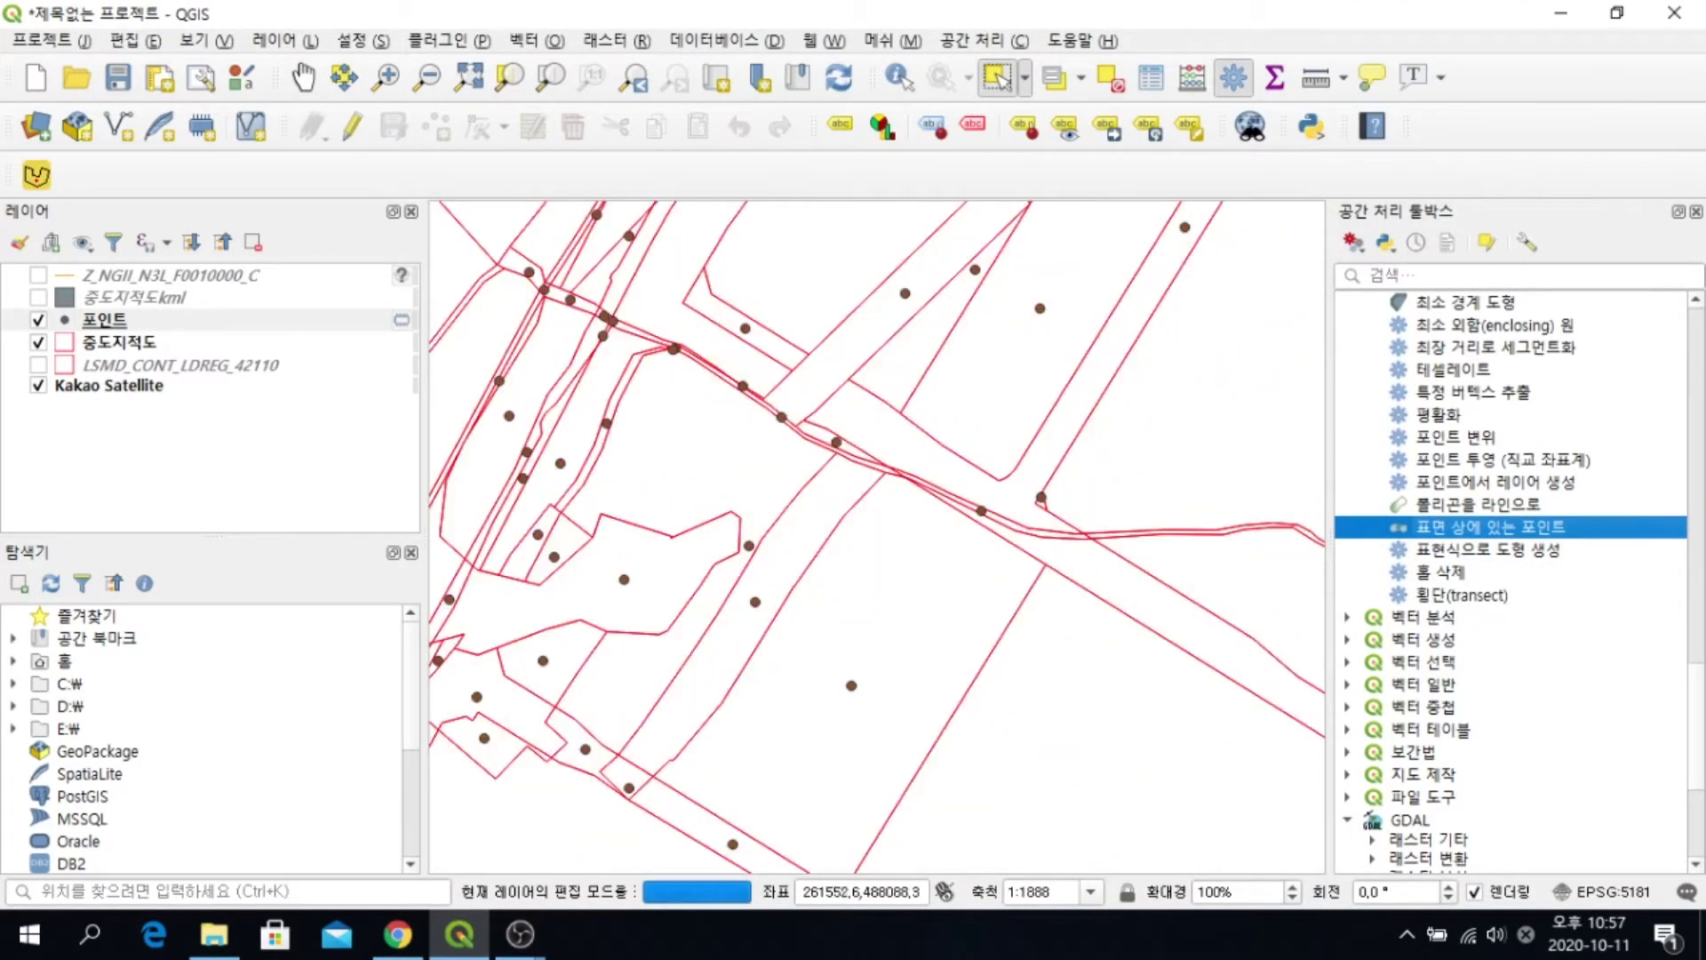
pyautogui.scroll(2, 1035, 320)
pyautogui.scroll(-2, 1072, 299)
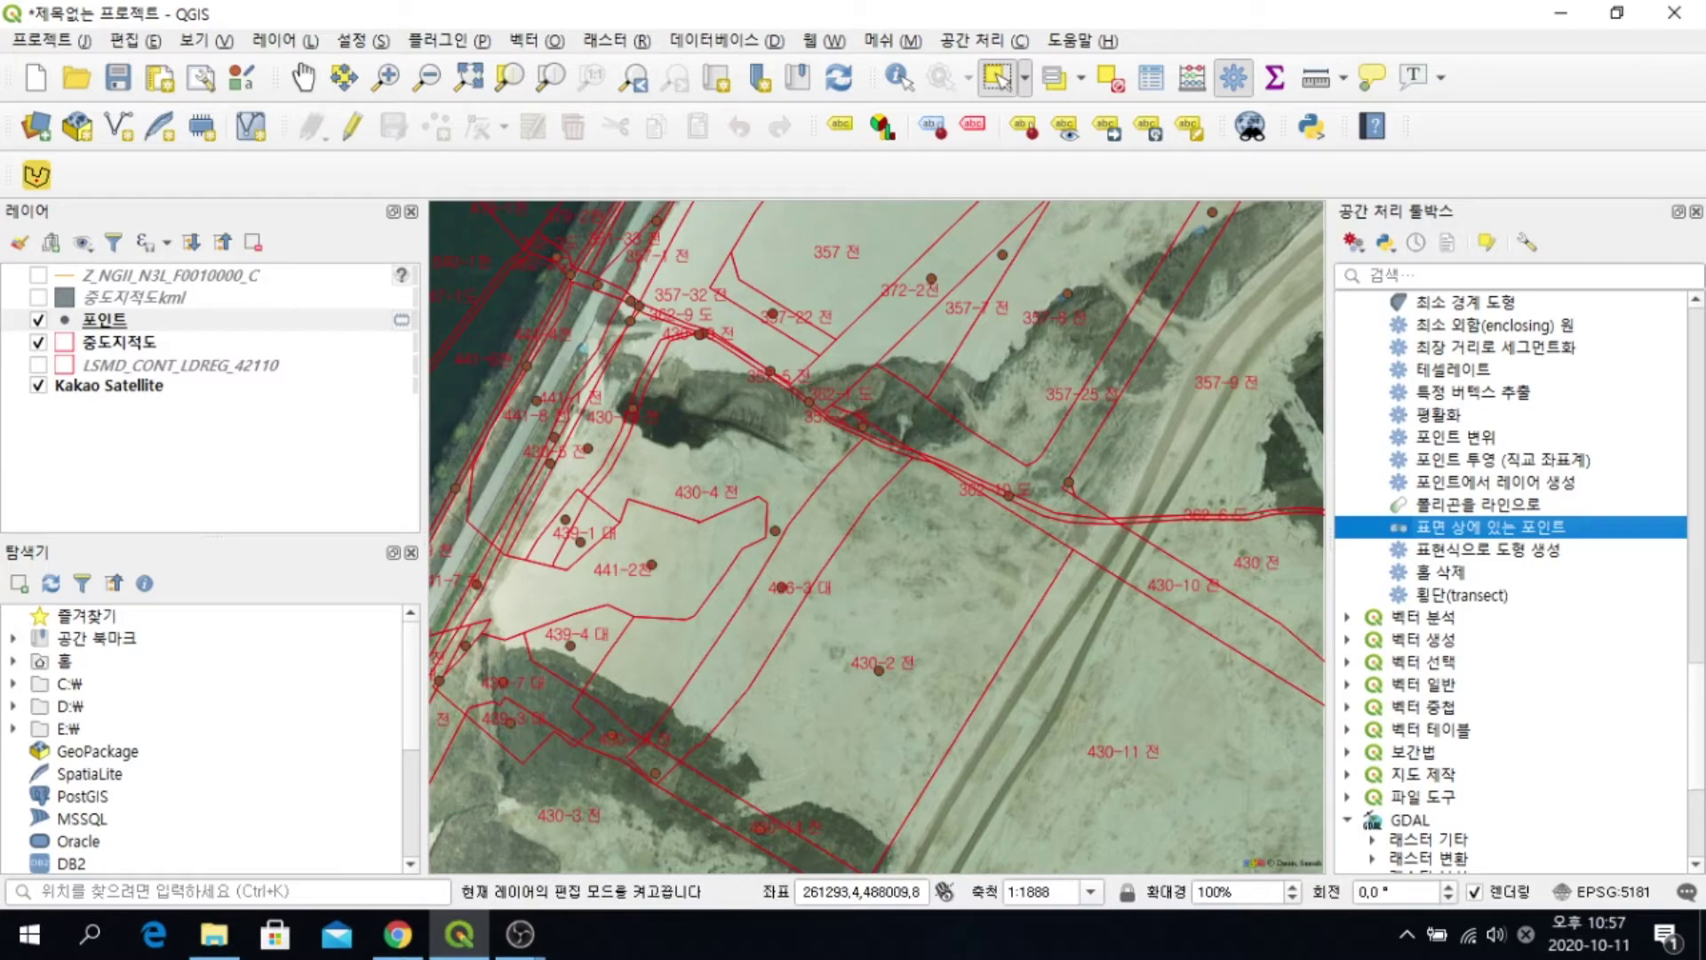
# Change the fill colour of the 포인트 layer's simple marker (단순 마커) to bright yellow
pyautogui.rightClick(130, 319)
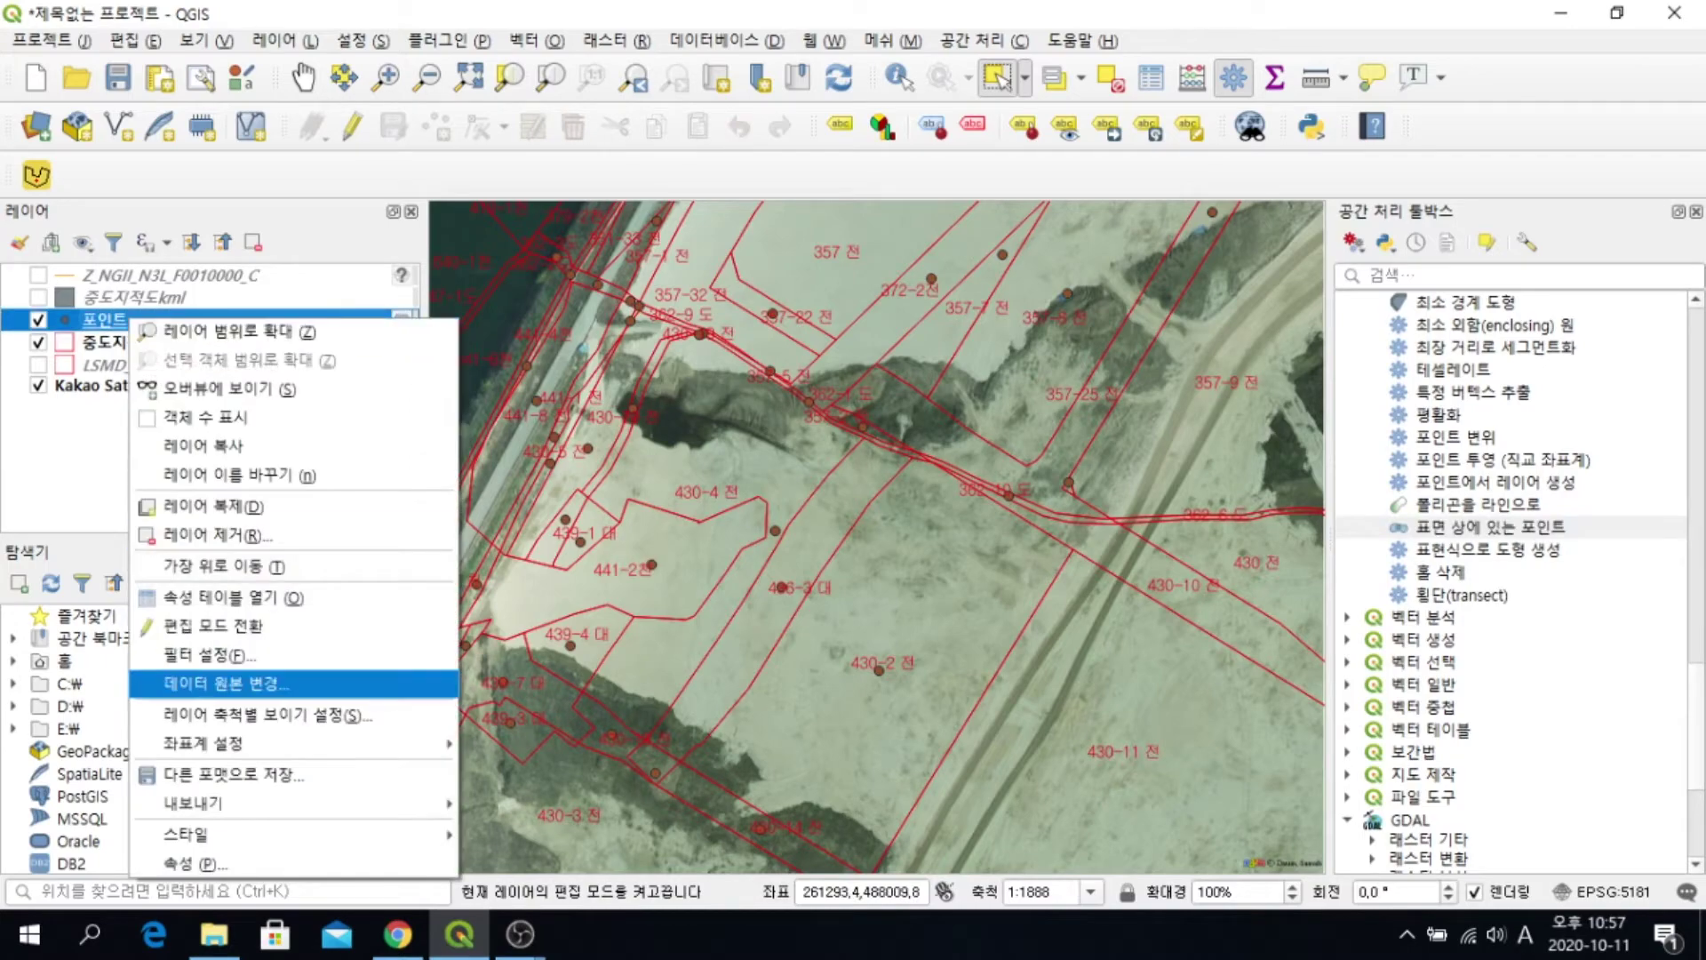
pyautogui.click(195, 863)
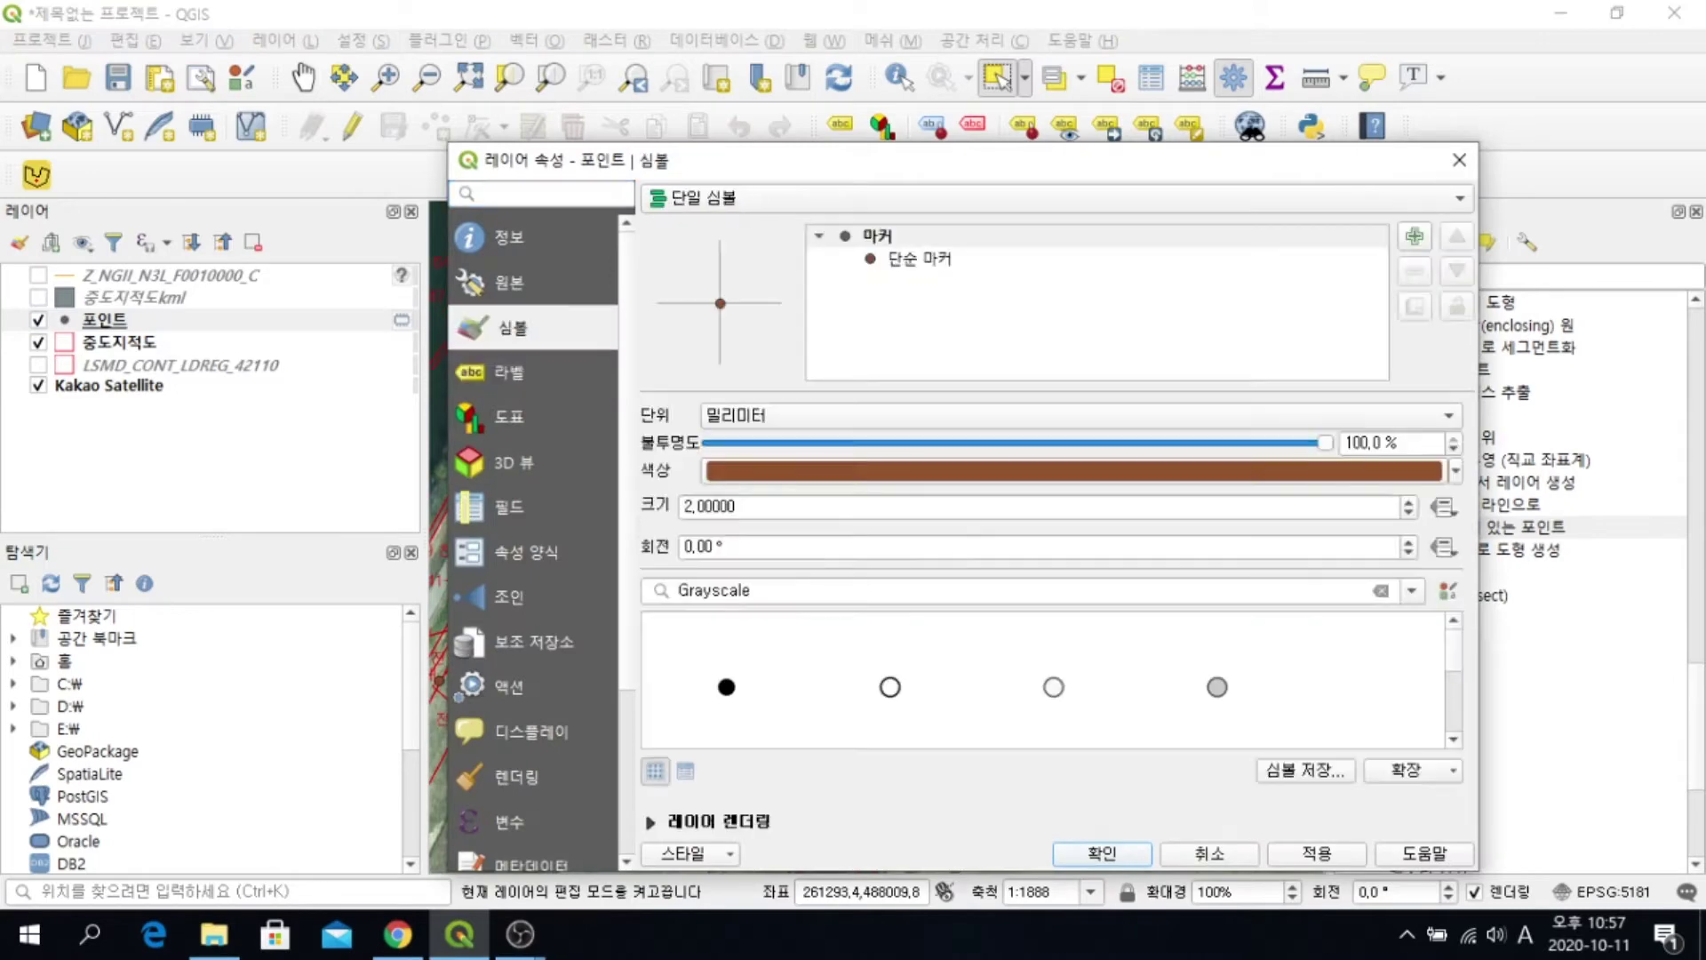
pyautogui.click(920, 259)
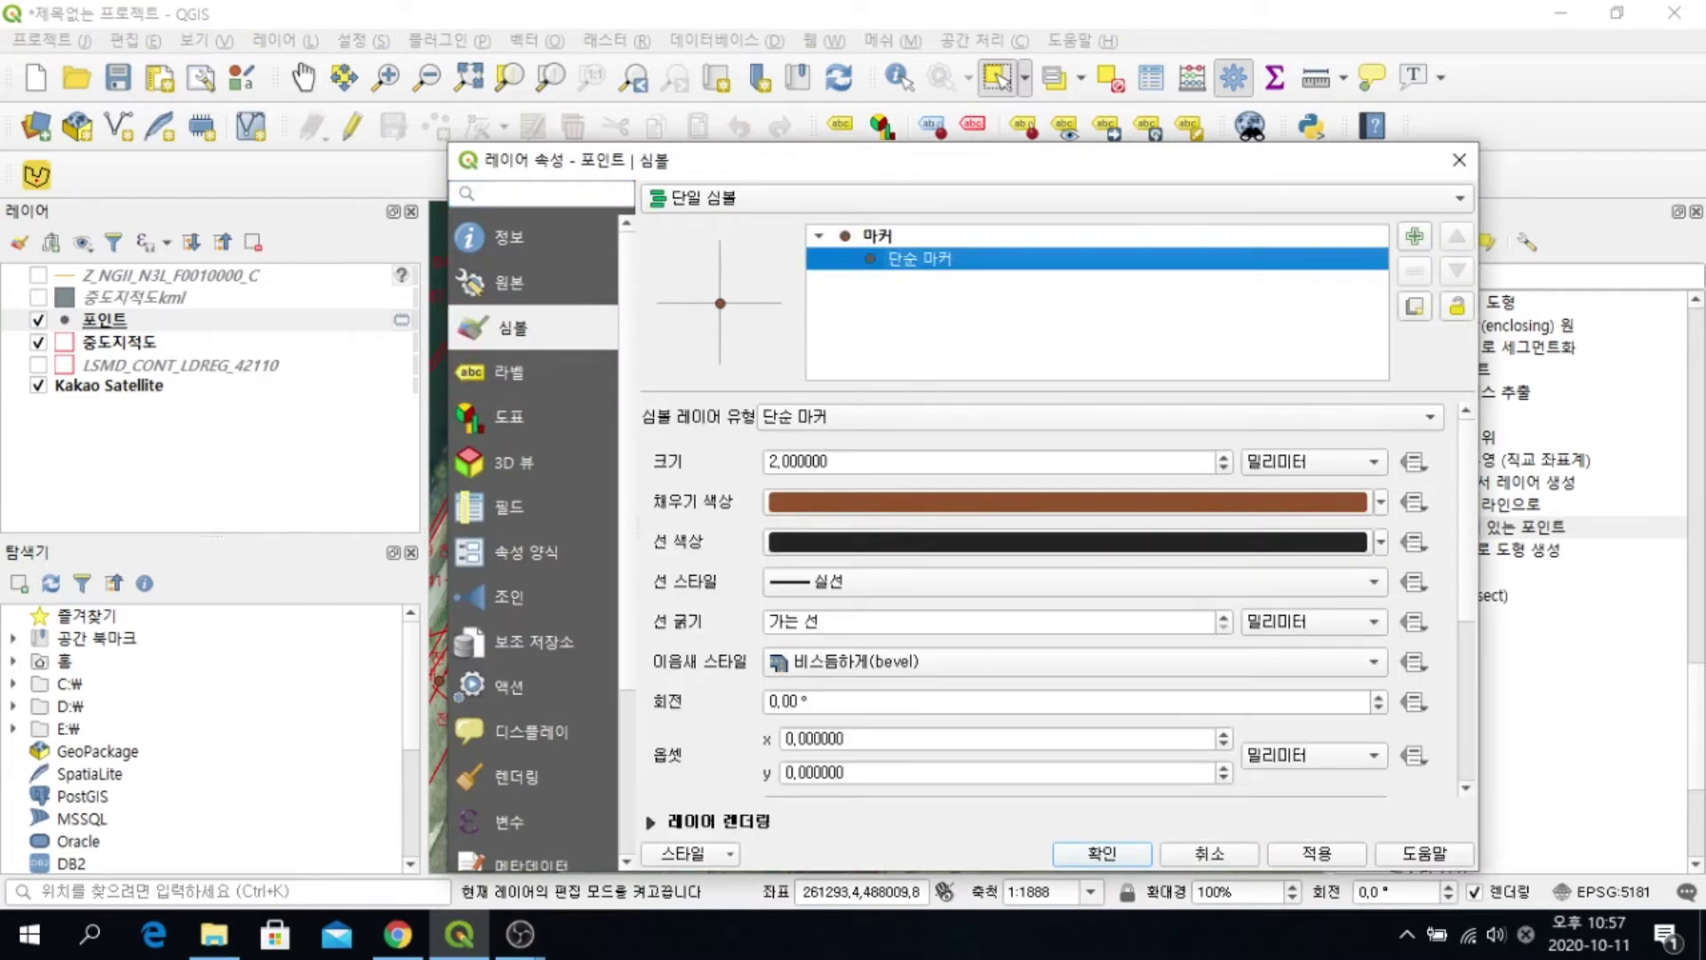
pyautogui.click(1071, 502)
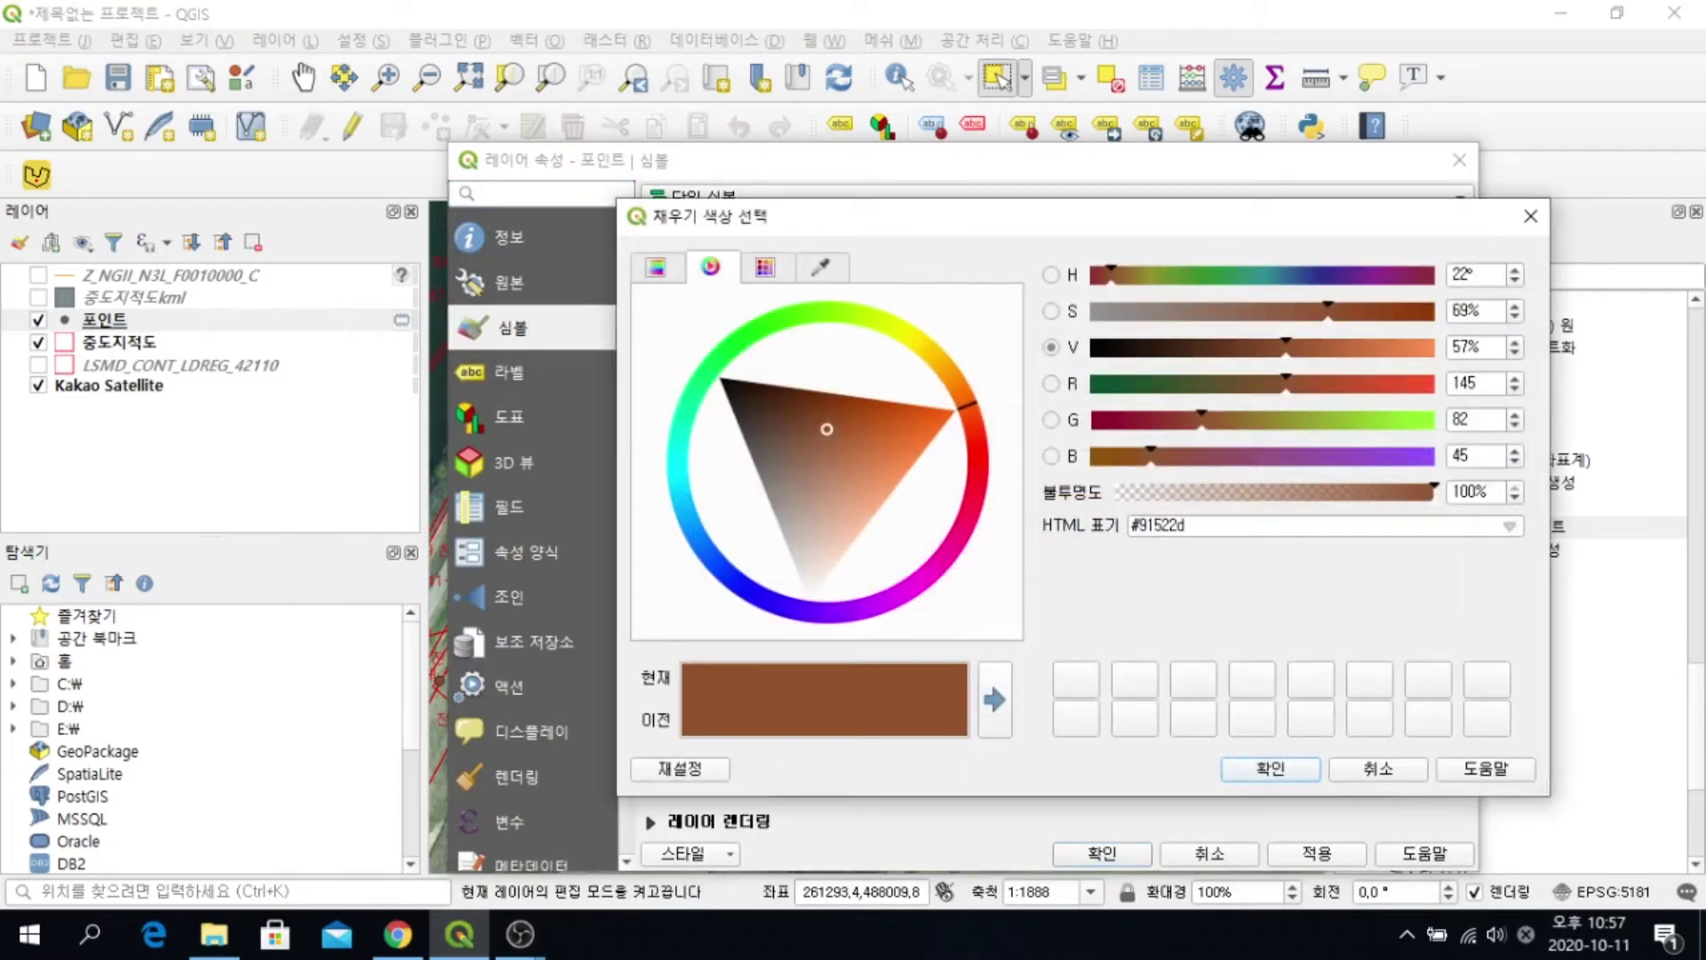
pyautogui.click(930, 351)
pyautogui.moveTo(930, 351); pyautogui.dragTo(927, 349)
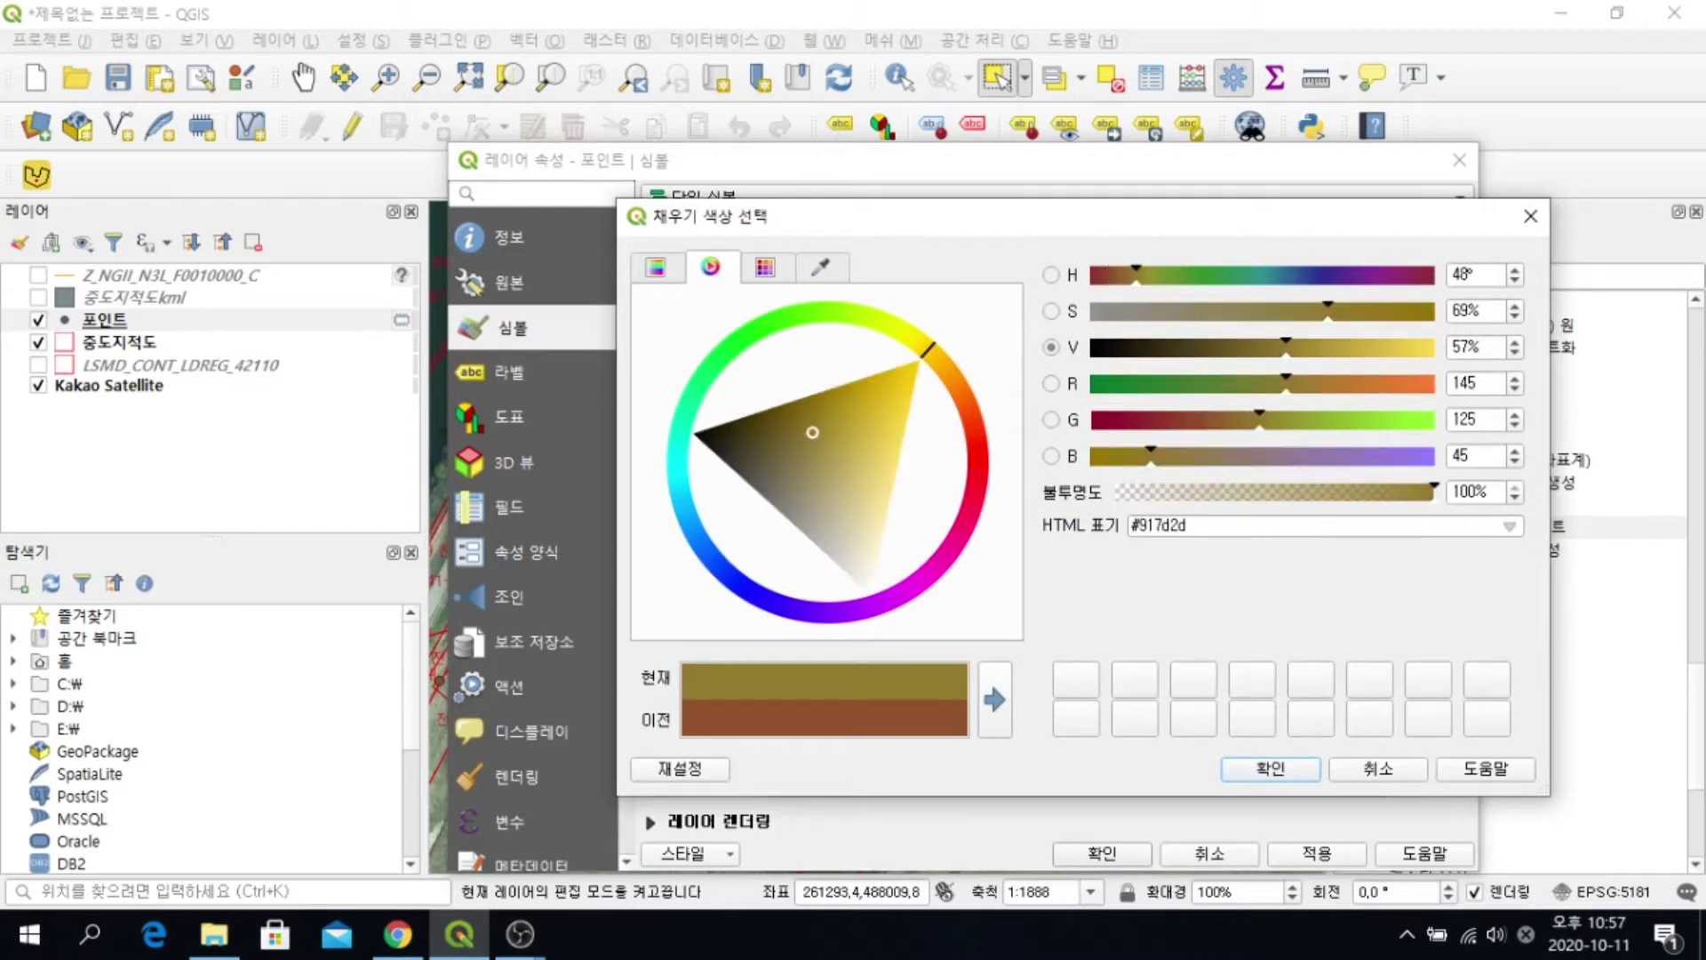
pyautogui.click(911, 367)
pyautogui.press('Return')
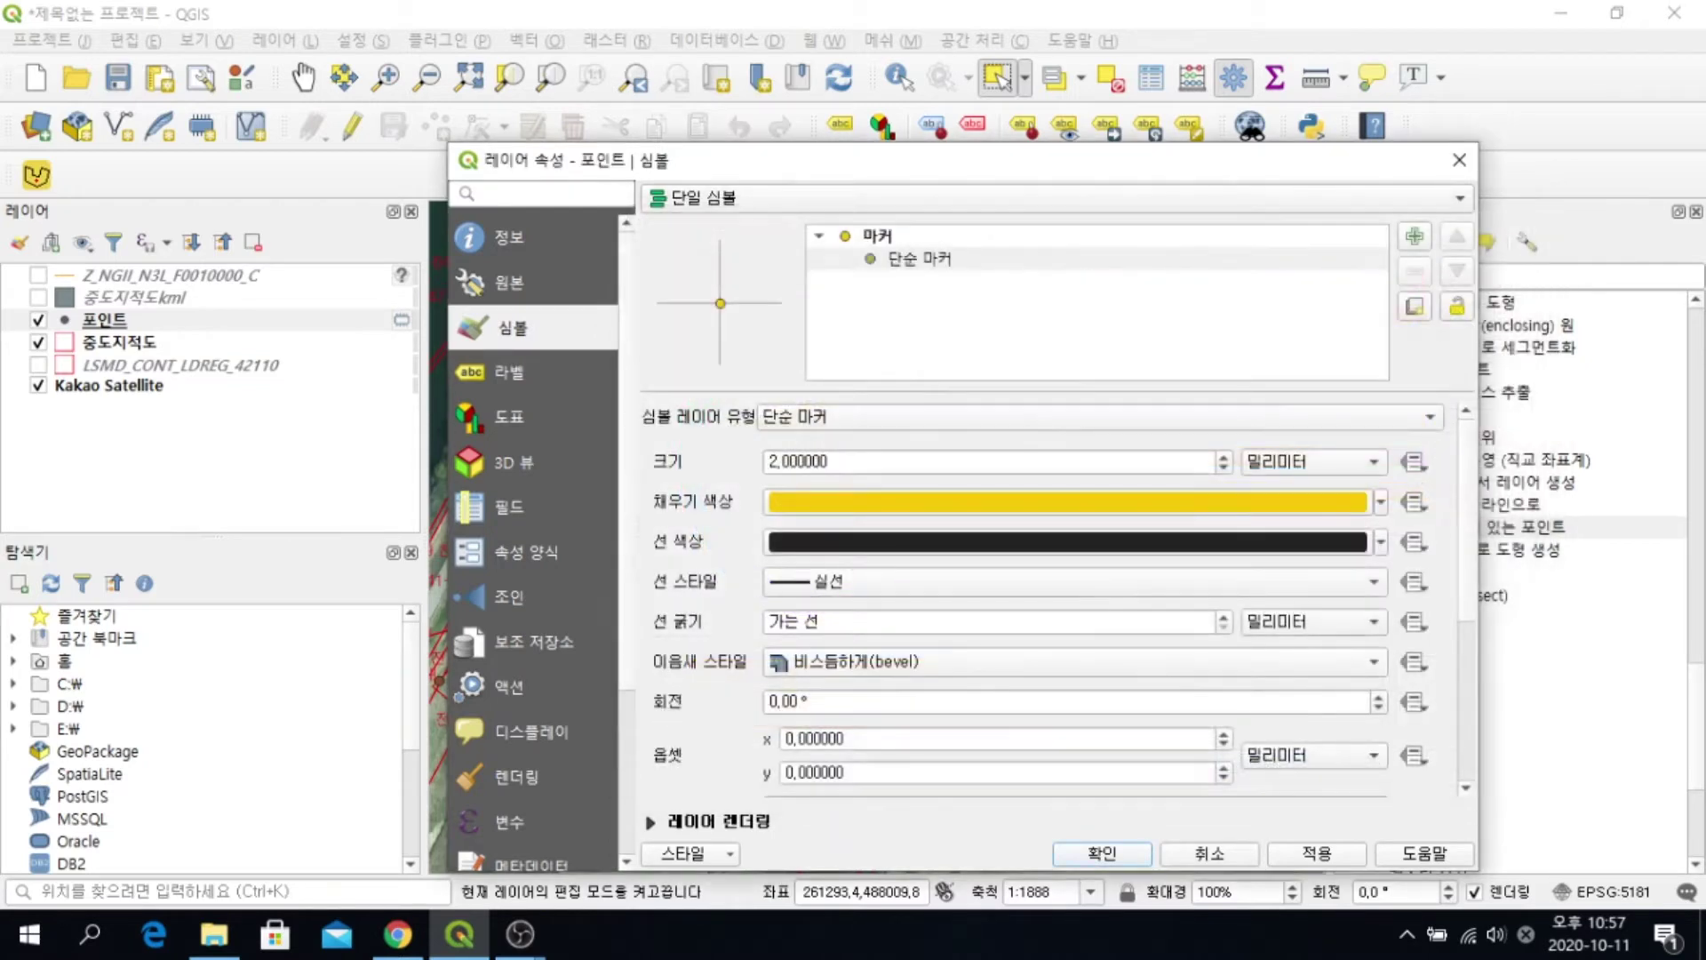
# Turn on single labels (단일 라벨) for the 포인트 layer using the jibun field
pyautogui.click(512, 372)
pyautogui.click(1037, 197)
pyautogui.click(698, 221)
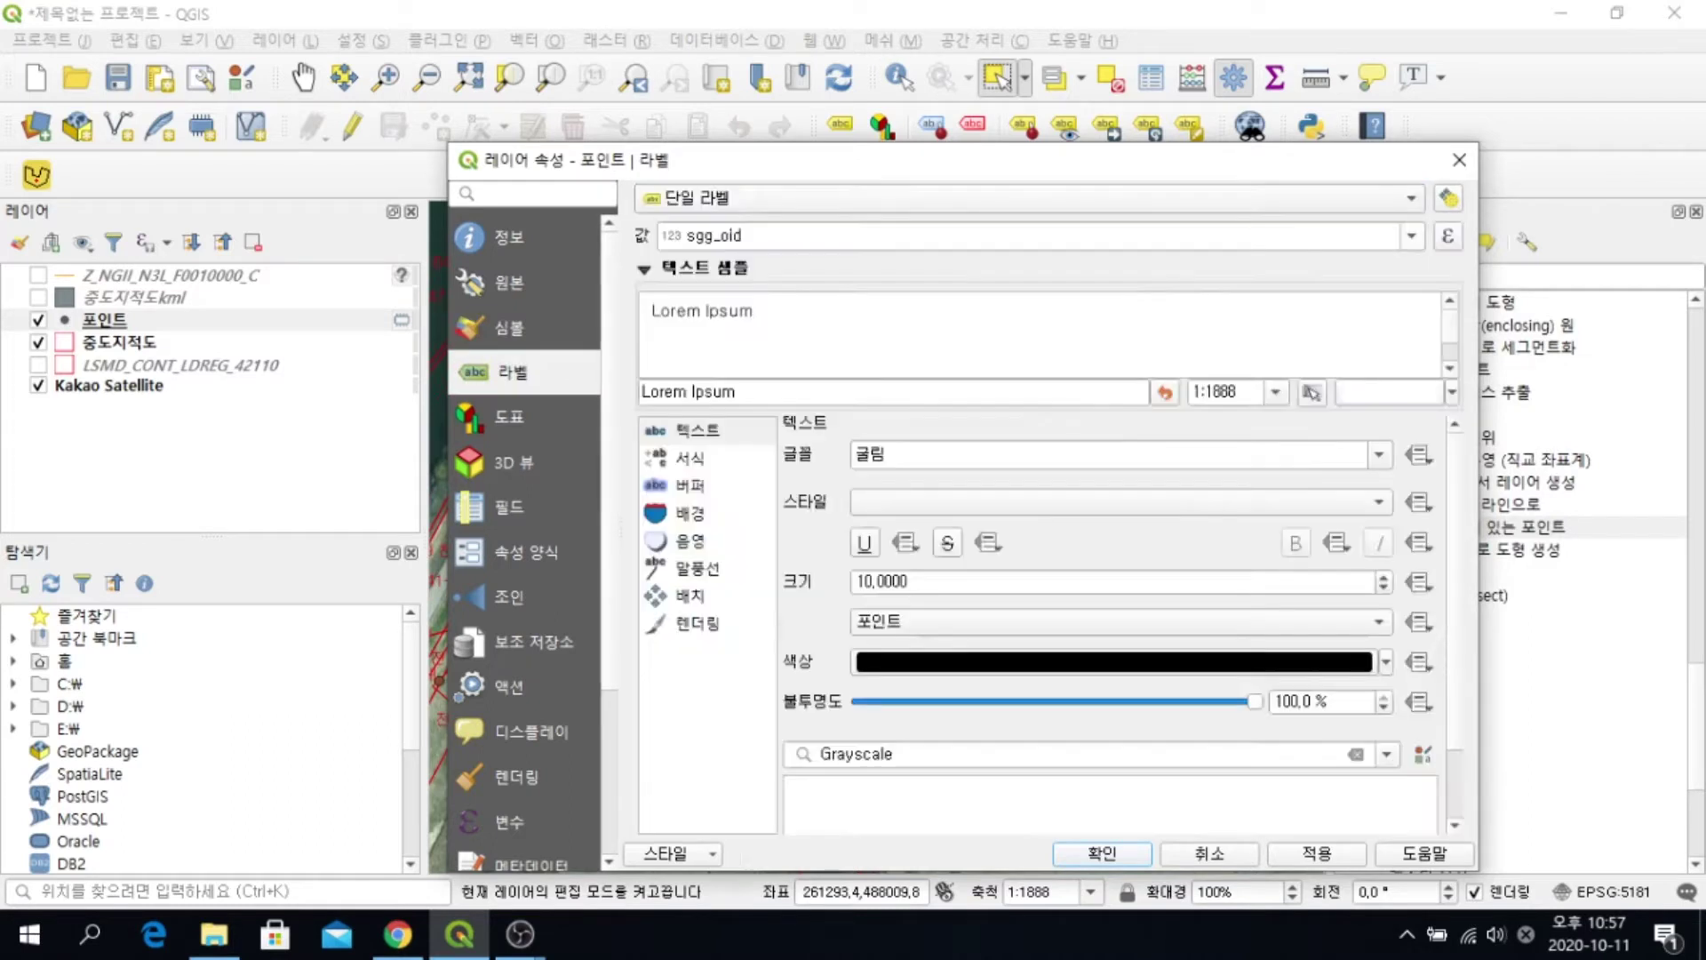
pyautogui.click(1411, 236)
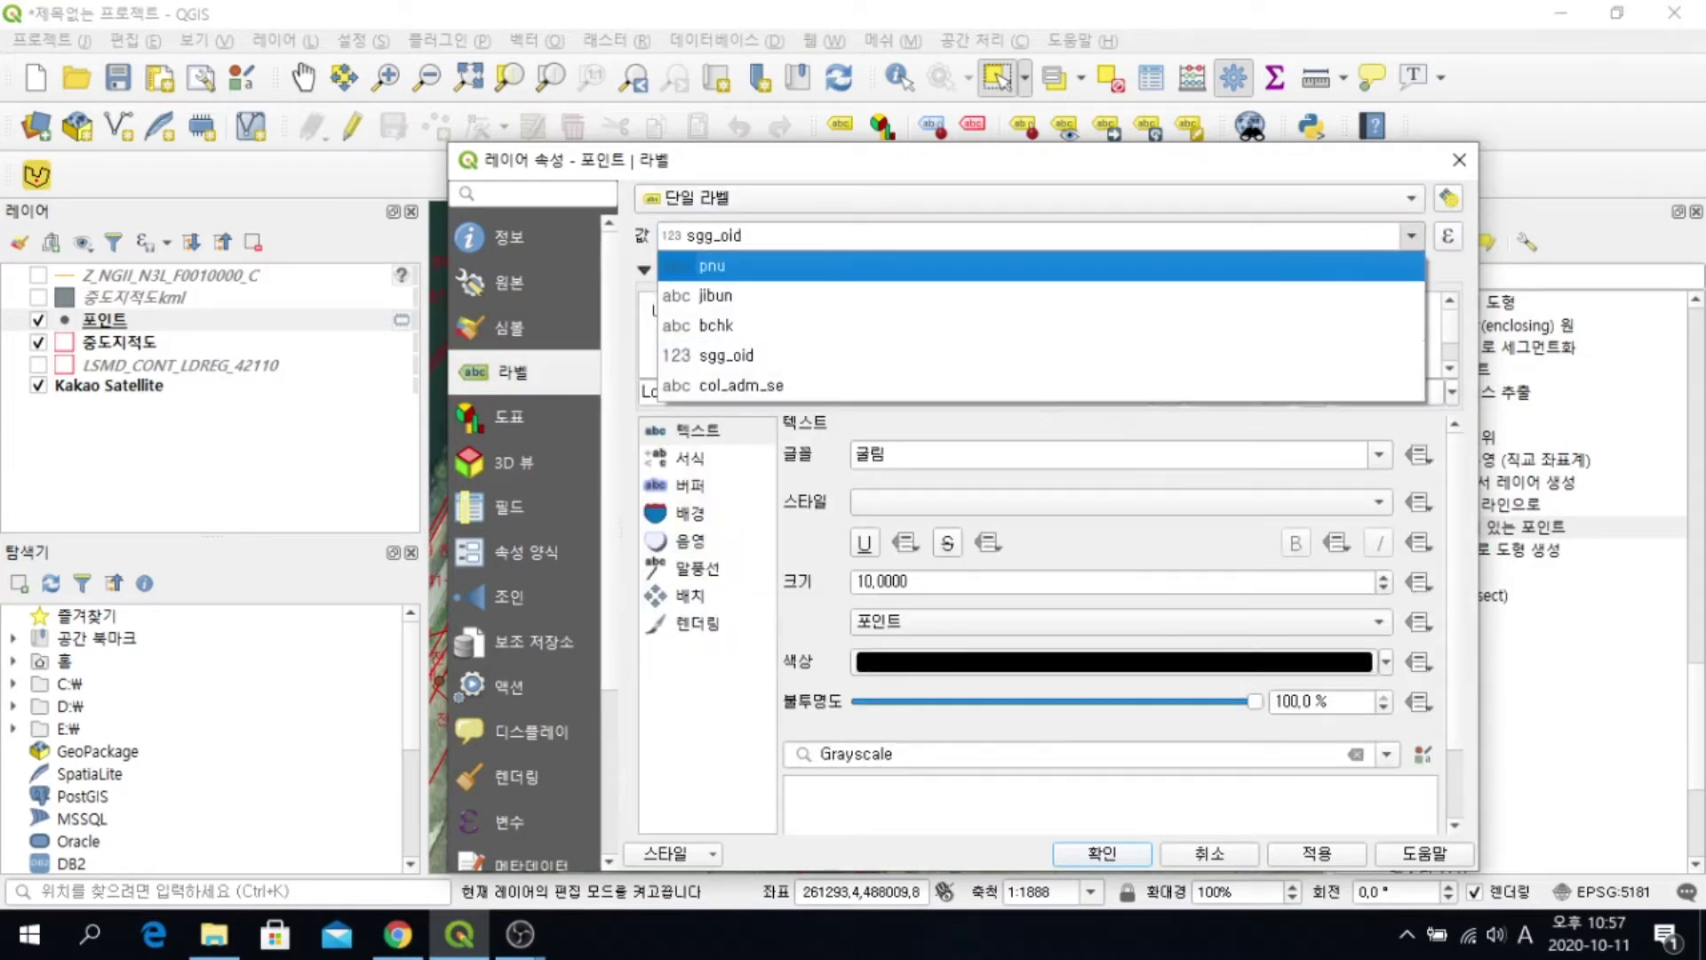
pyautogui.click(698, 294)
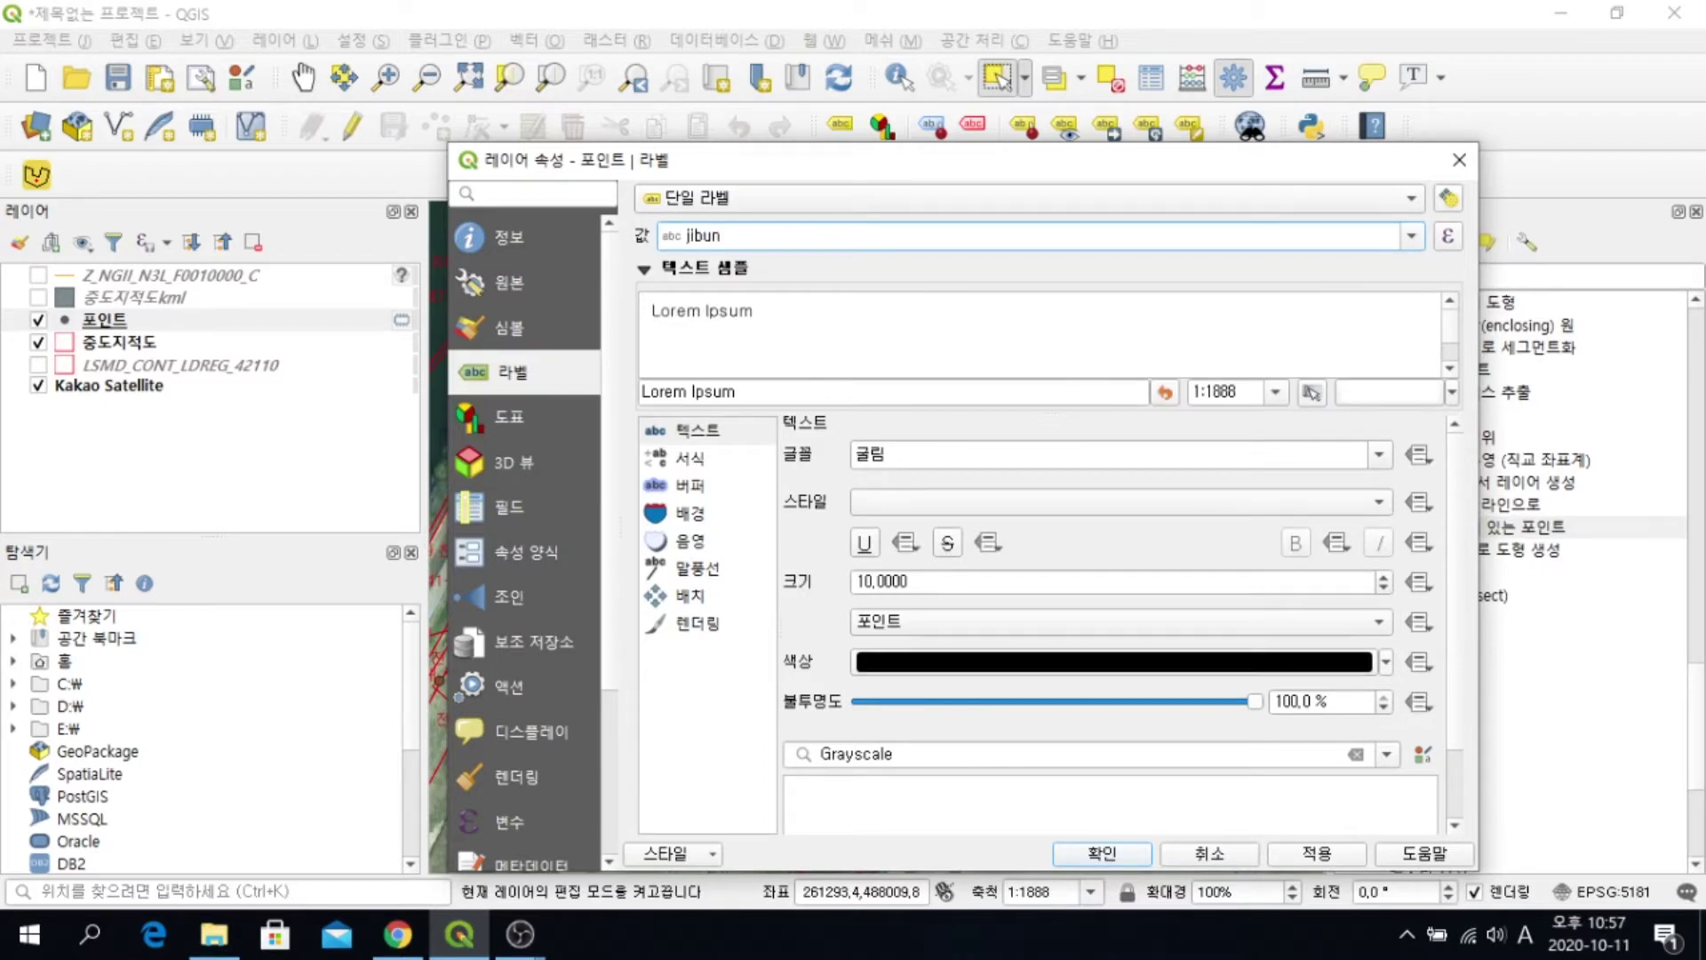
# Set the 포인트 layer's label text colour to yellow and apply the layer properties
pyautogui.click(1112, 662)
pyautogui.moveTo(962, 373); pyautogui.dragTo(942, 354)
pyautogui.click(921, 373)
pyautogui.click(1269, 770)
pyautogui.click(1315, 853)
pyautogui.click(1101, 853)
# Compare the yellow point labels with the red parcel labels in several areas of the map
pyautogui.scroll(1, 743, 541)
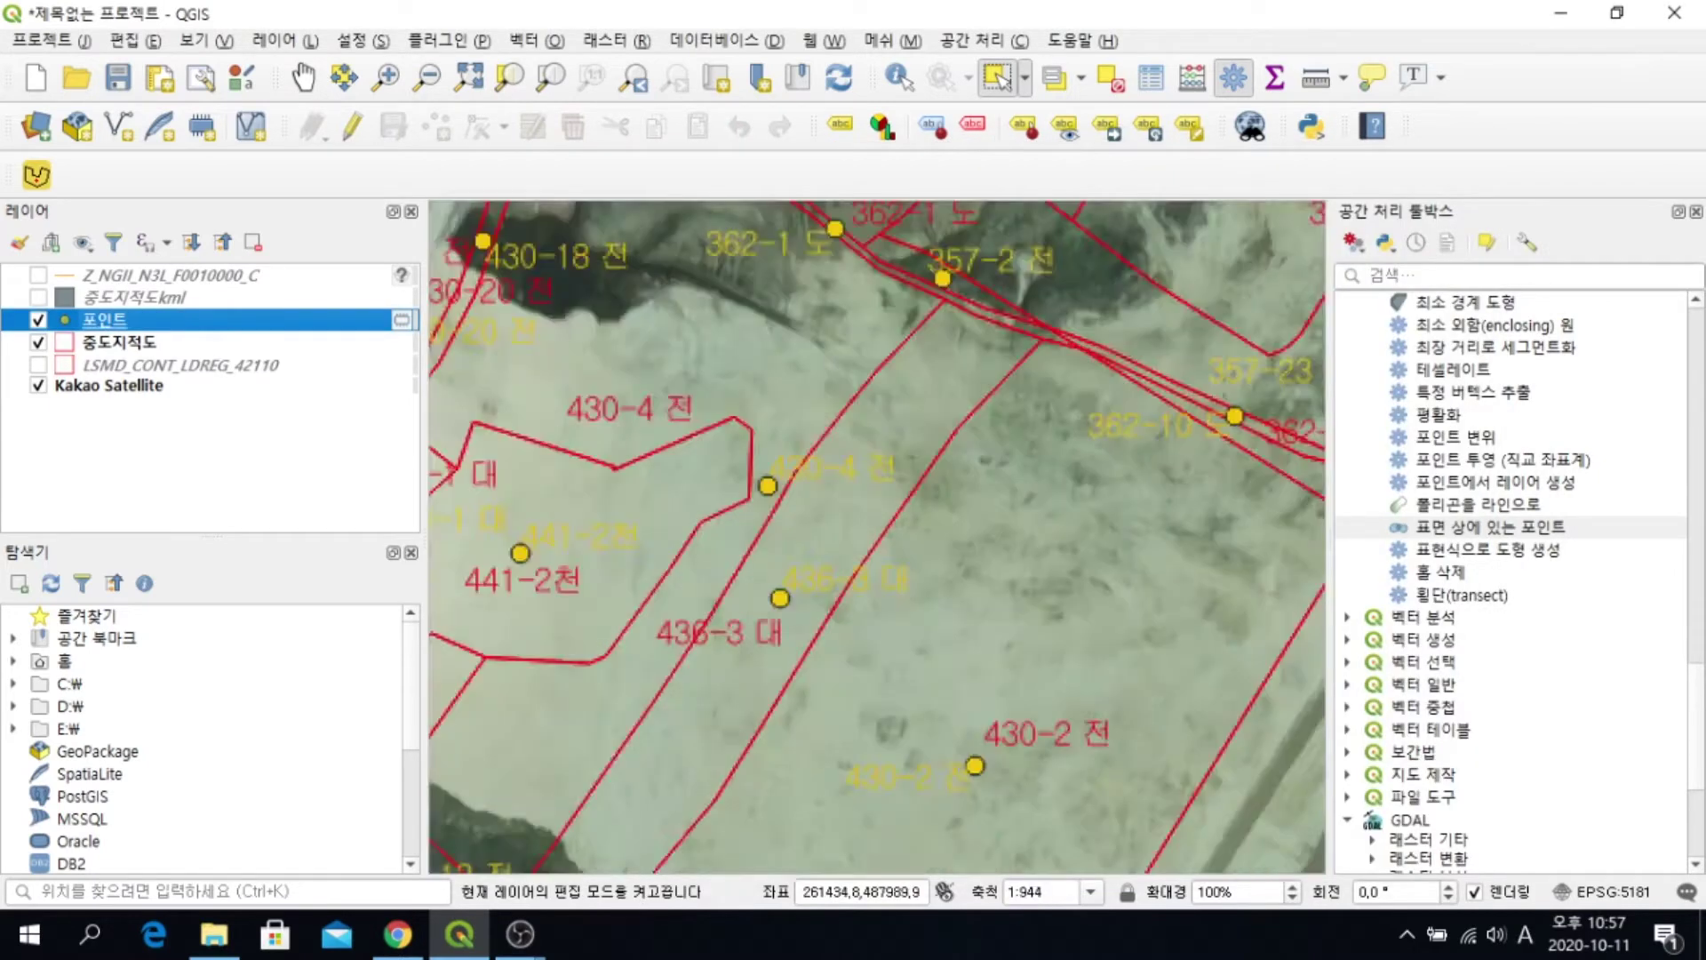
pyautogui.scroll(1, 780, 578)
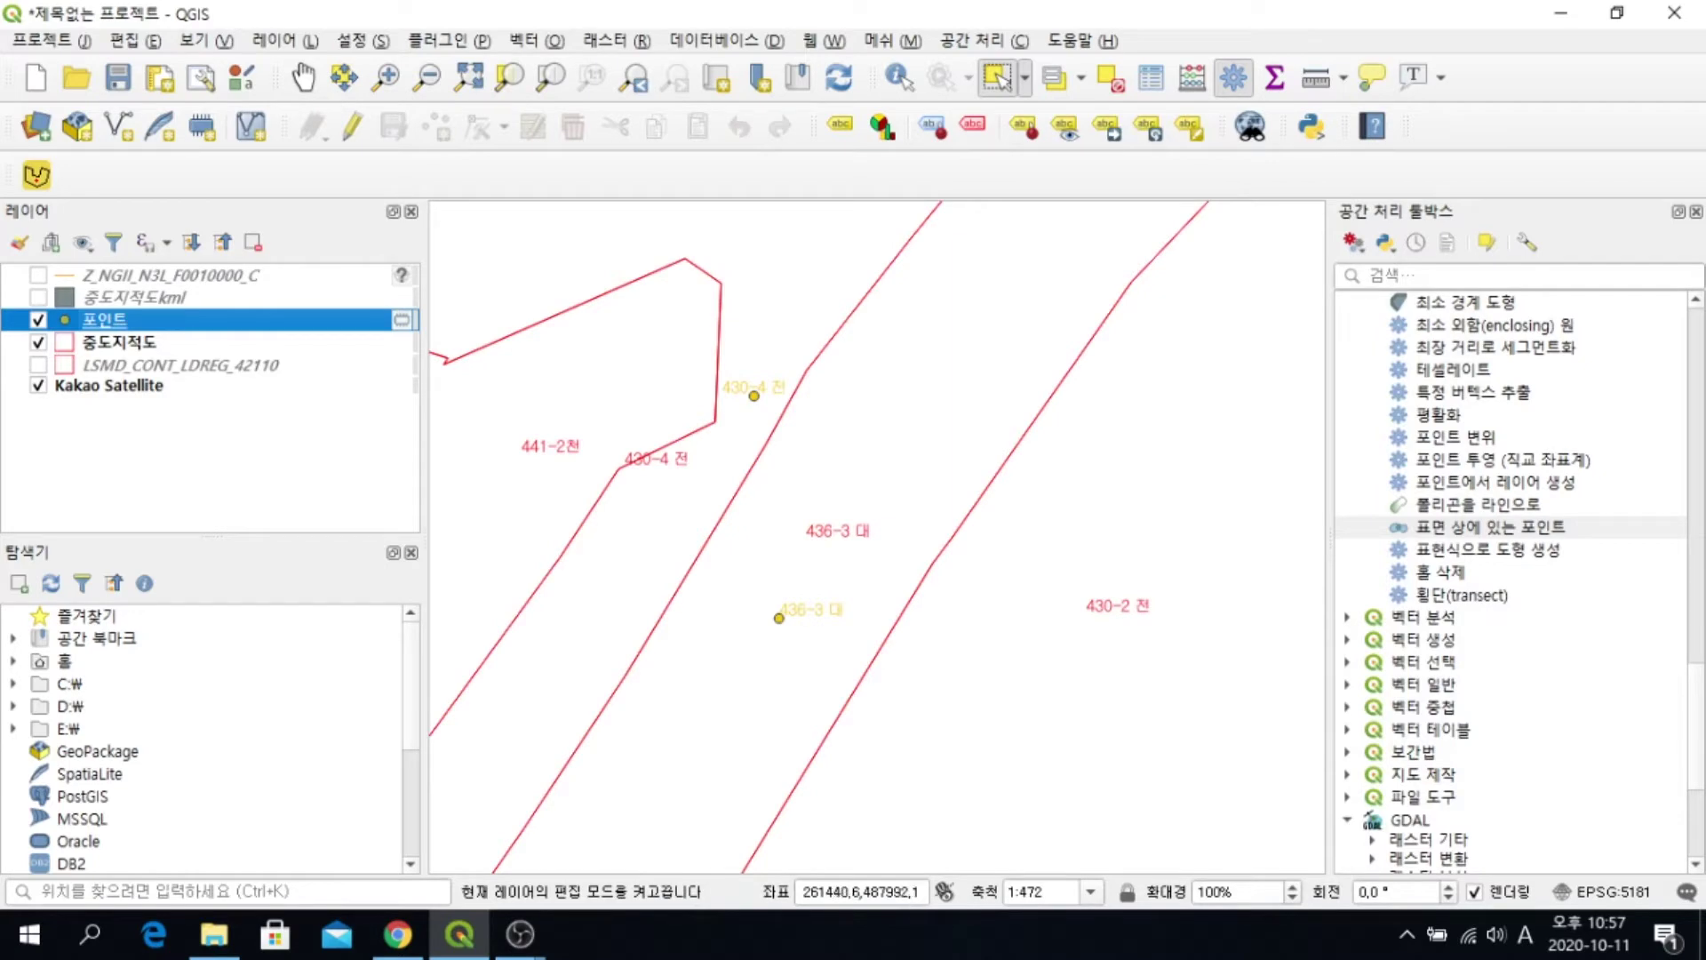
pyautogui.scroll(-6, 779, 578)
pyautogui.scroll(2, 780, 577)
pyautogui.scroll(-2, 511, 457)
pyautogui.scroll(4, 510, 457)
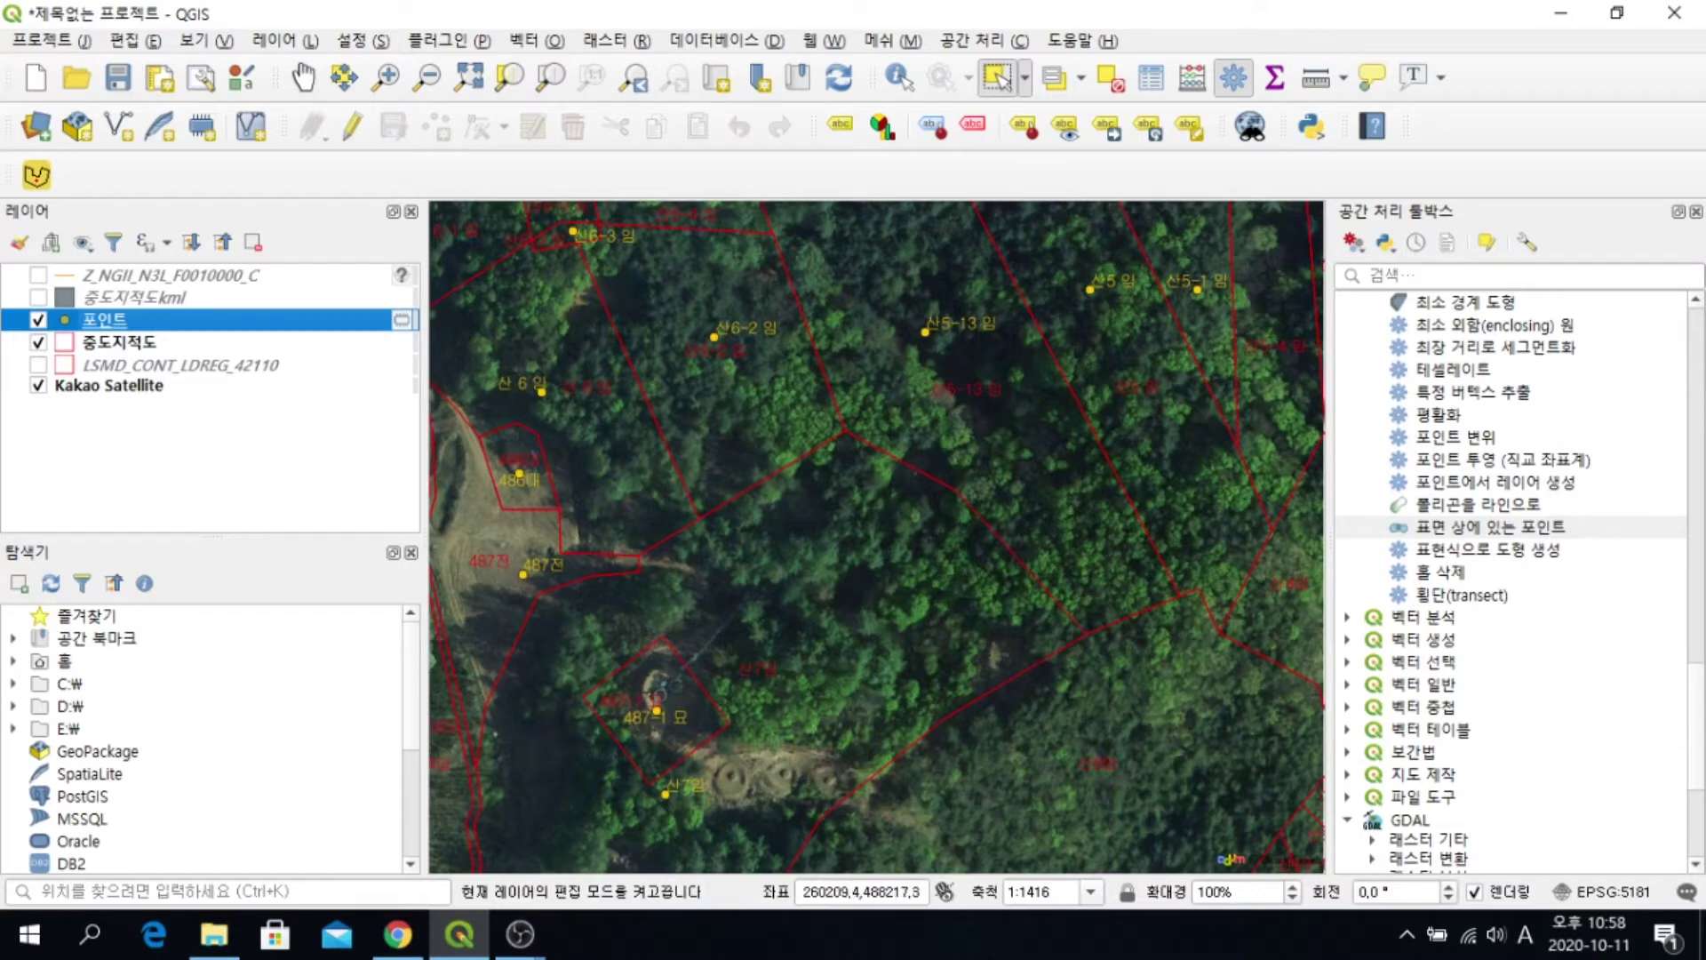
pyautogui.scroll(-4, 861, 702)
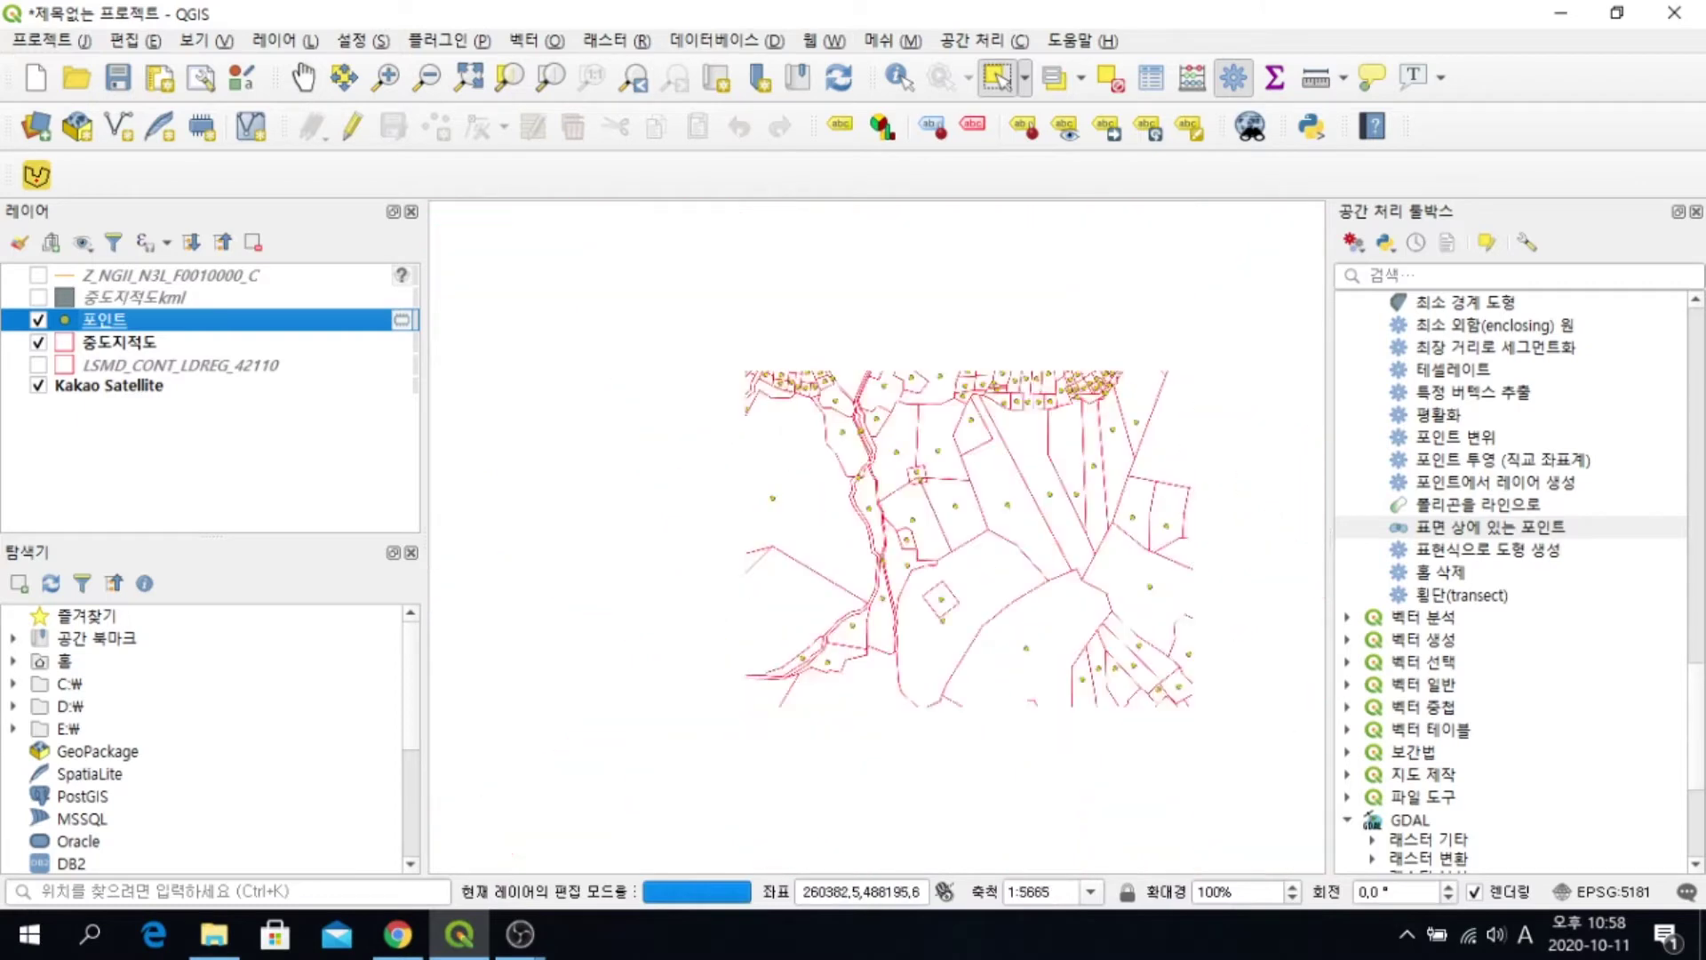
pyautogui.scroll(4, 1058, 542)
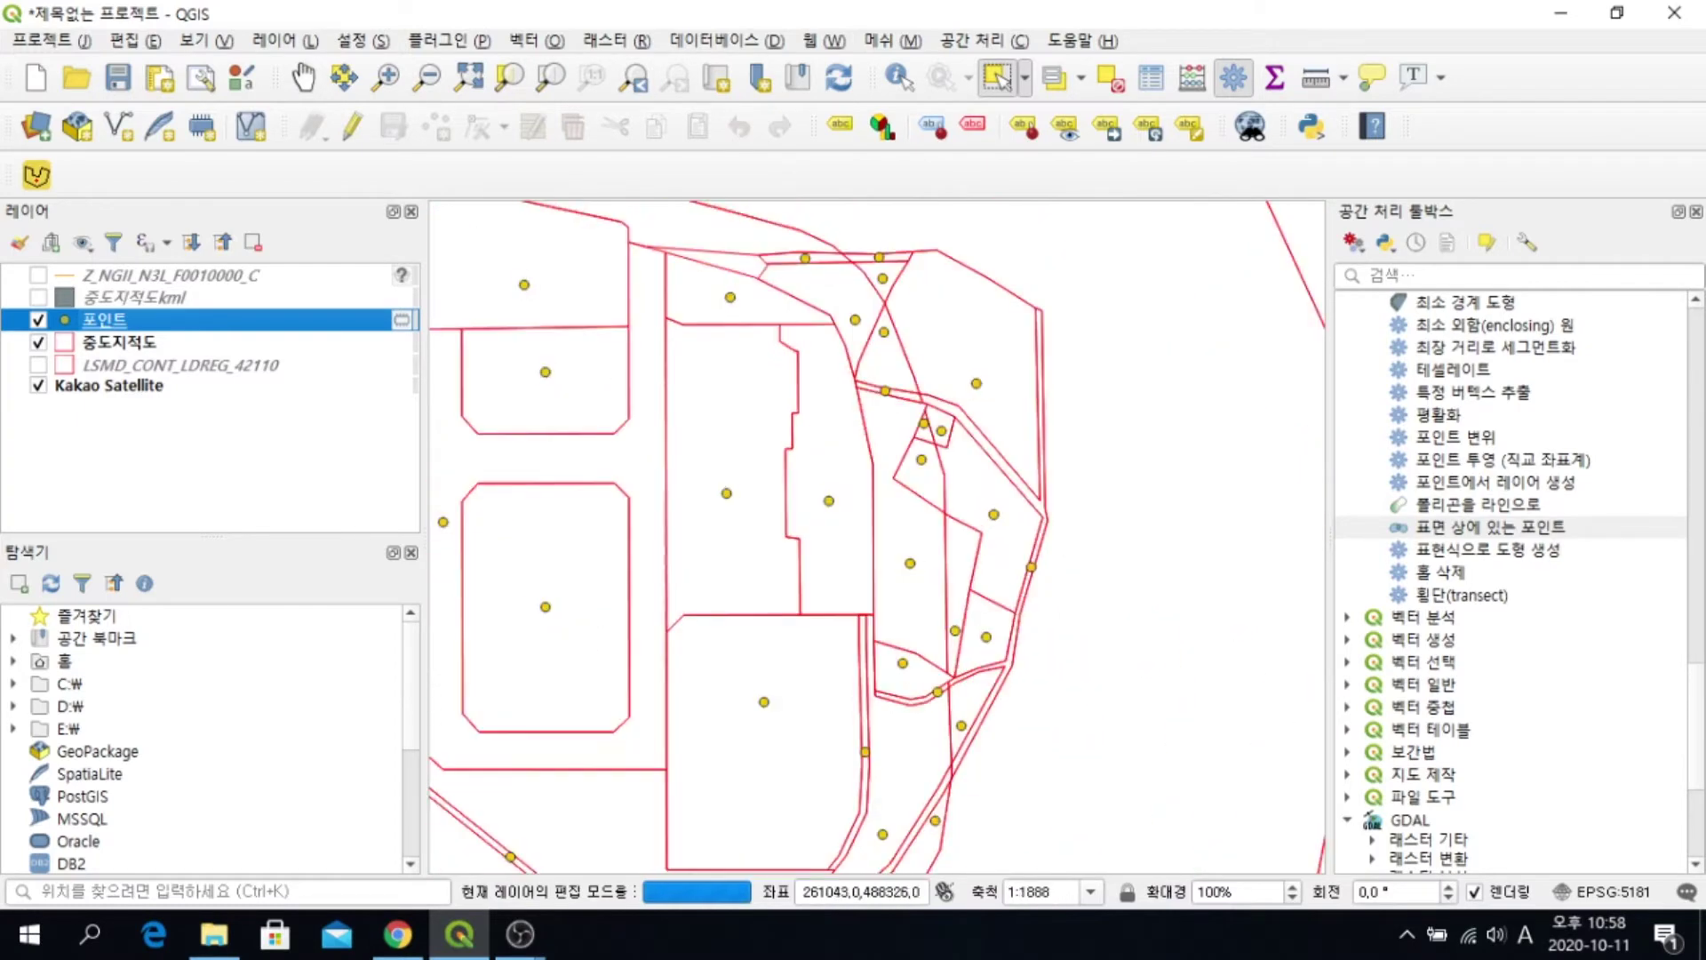
pyautogui.scroll(-1, 1072, 507)
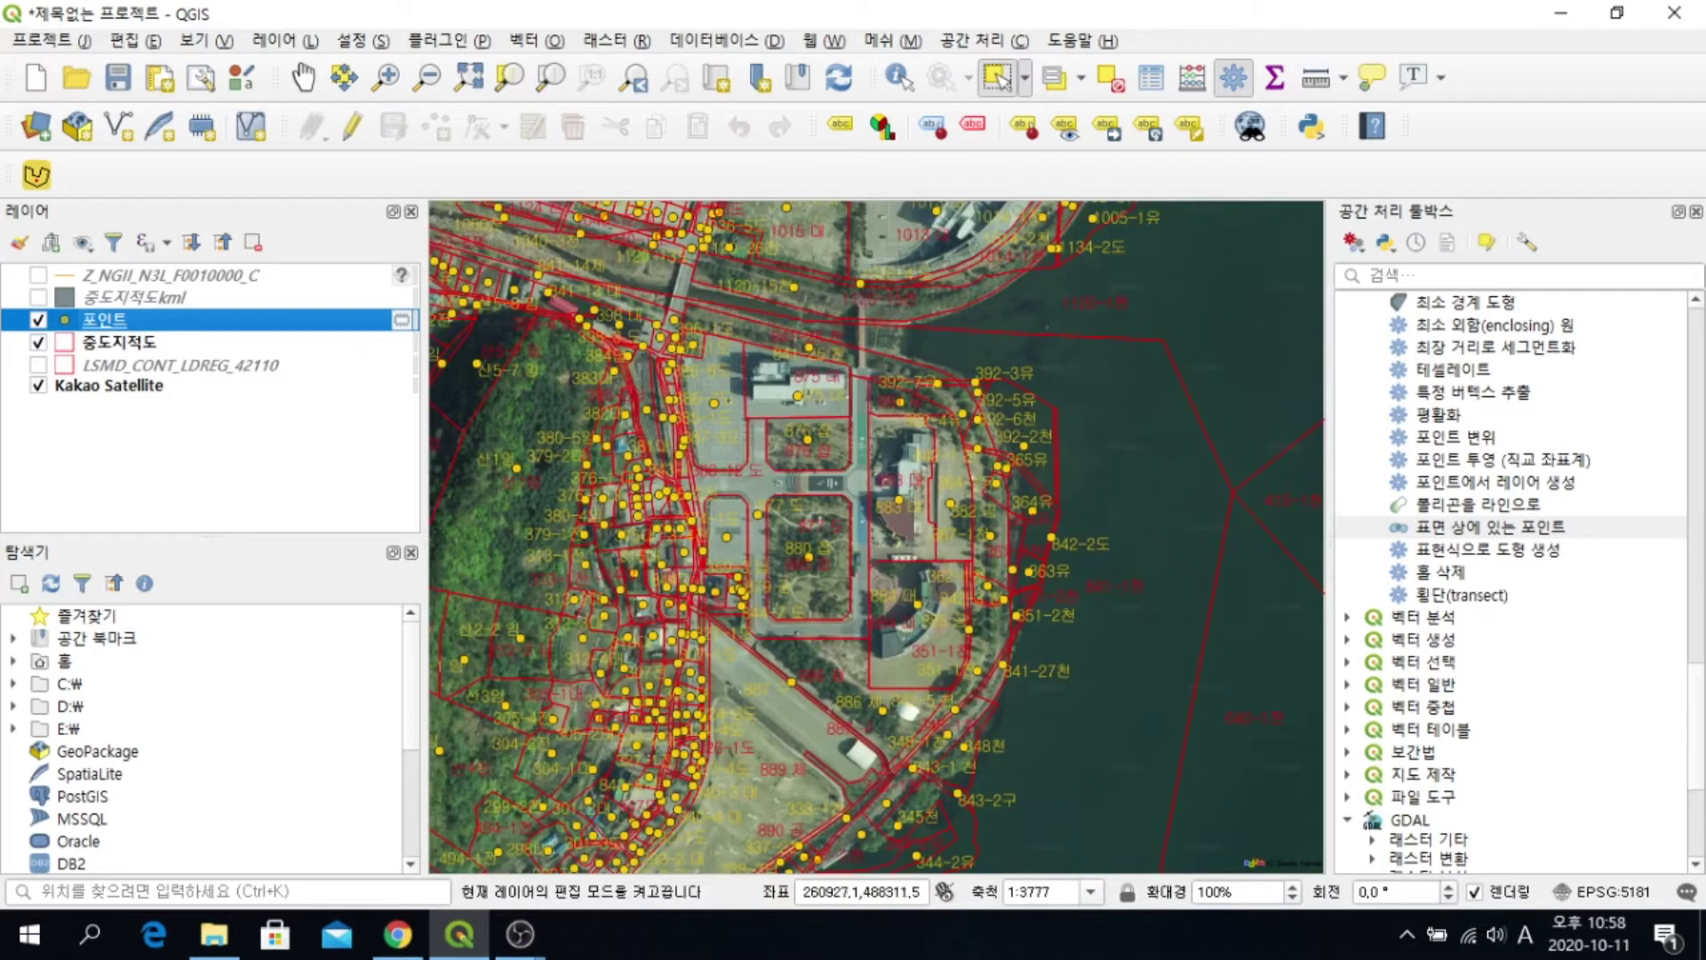
# Hide the 중도지적도 layer and start a KML export of the 포인트 layer to D:\유튜브\29\중도지적도지번kml.kml
pyautogui.click(38, 342)
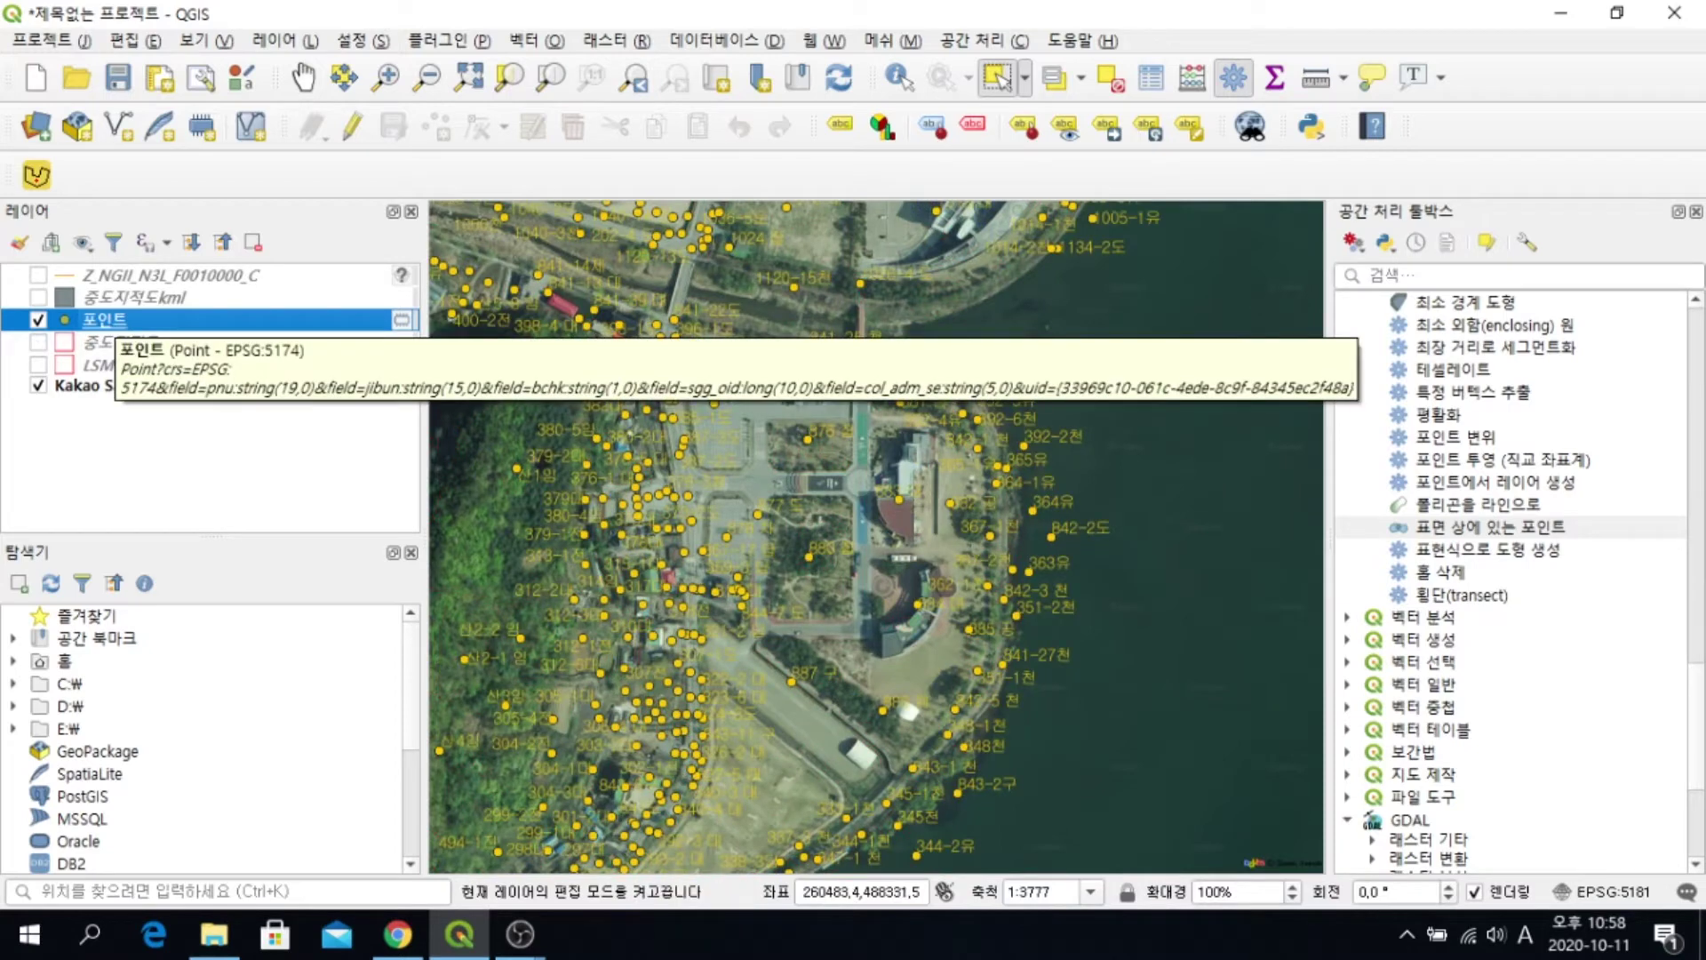
pyautogui.rightClick(108, 321)
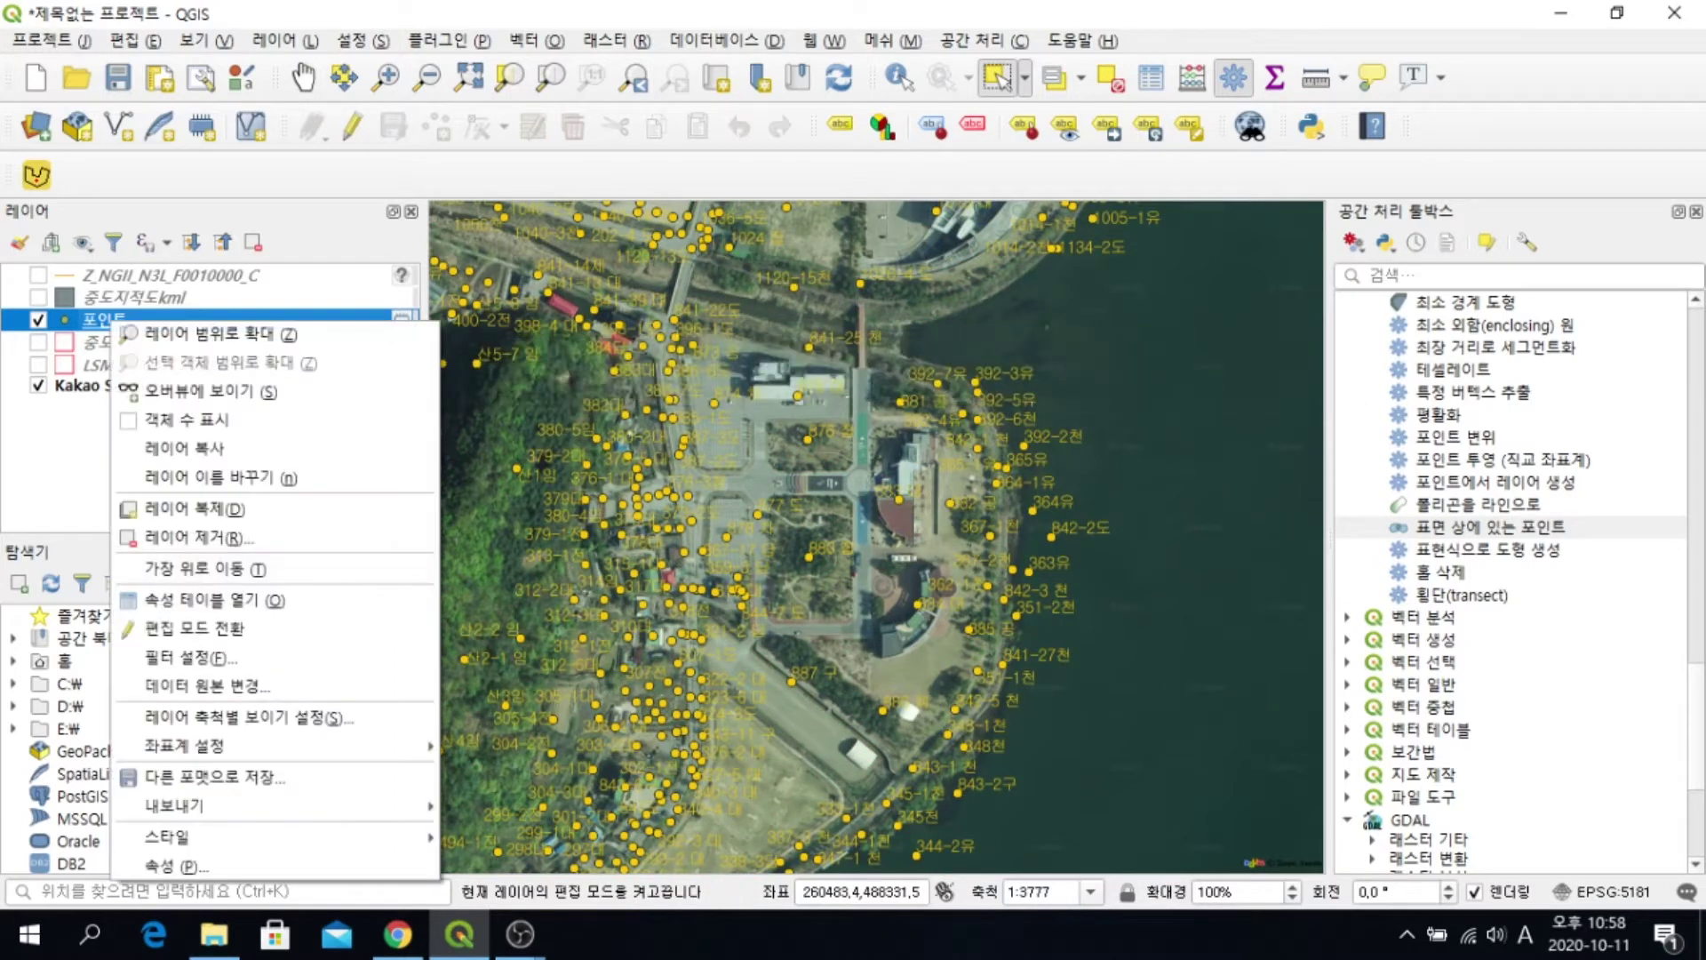
pyautogui.moveTo(267, 805)
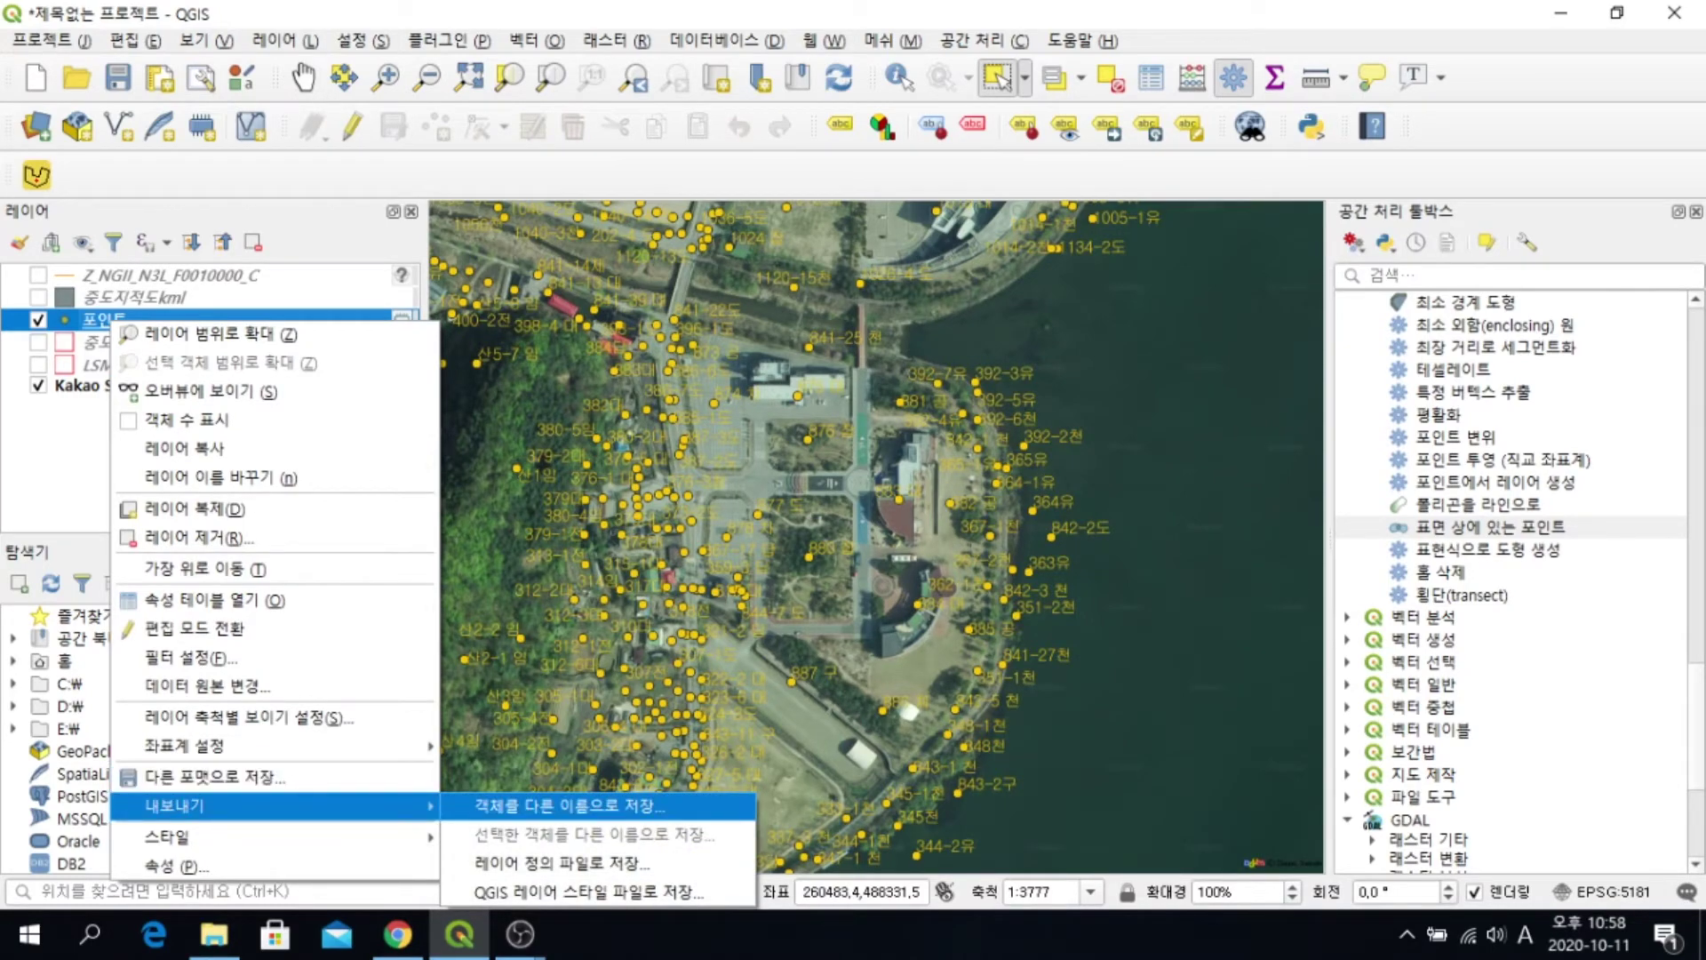
pyautogui.click(569, 805)
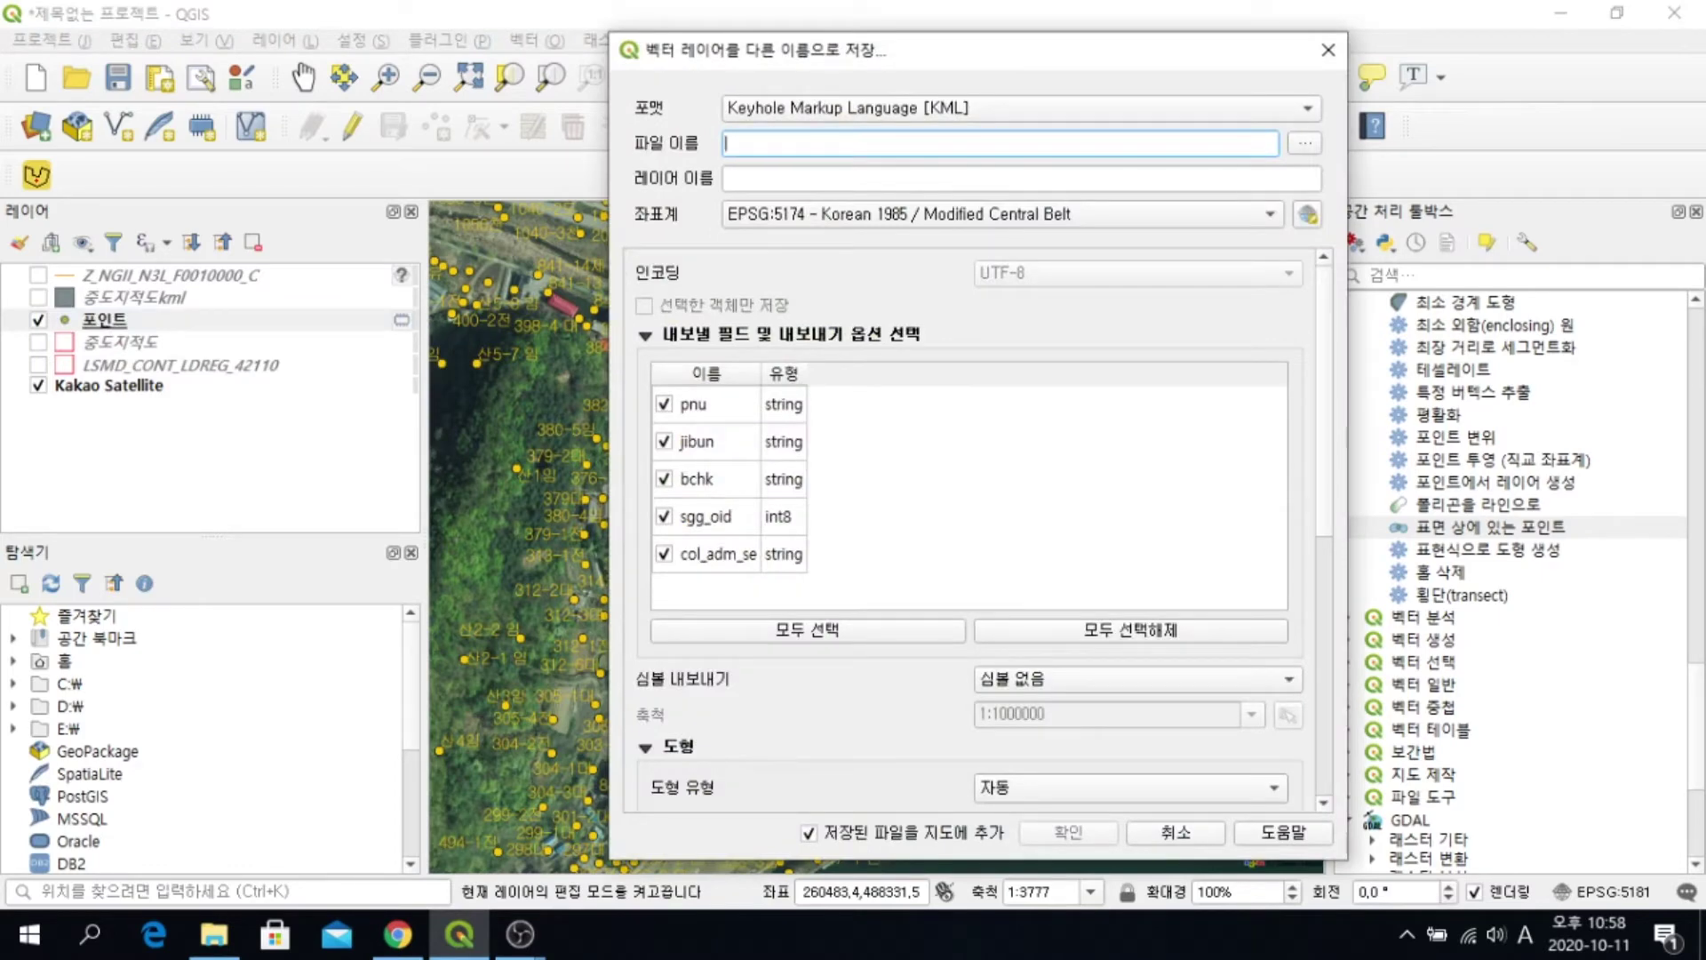
pyautogui.click(1305, 143)
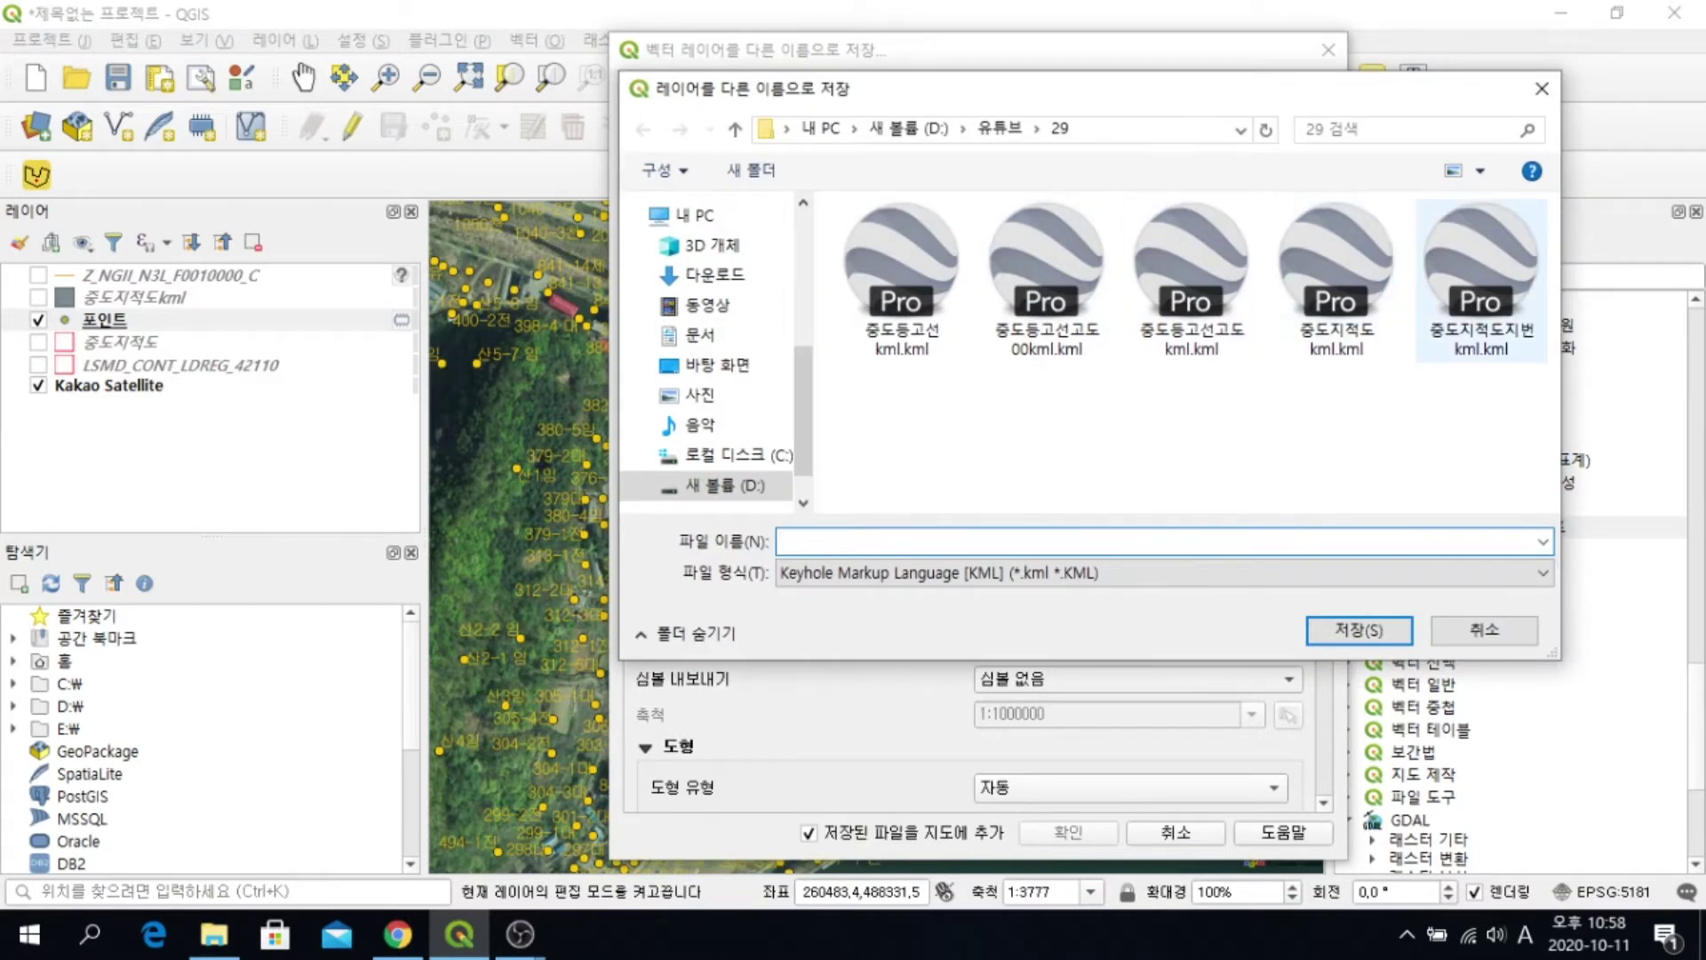
pyautogui.click(1481, 285)
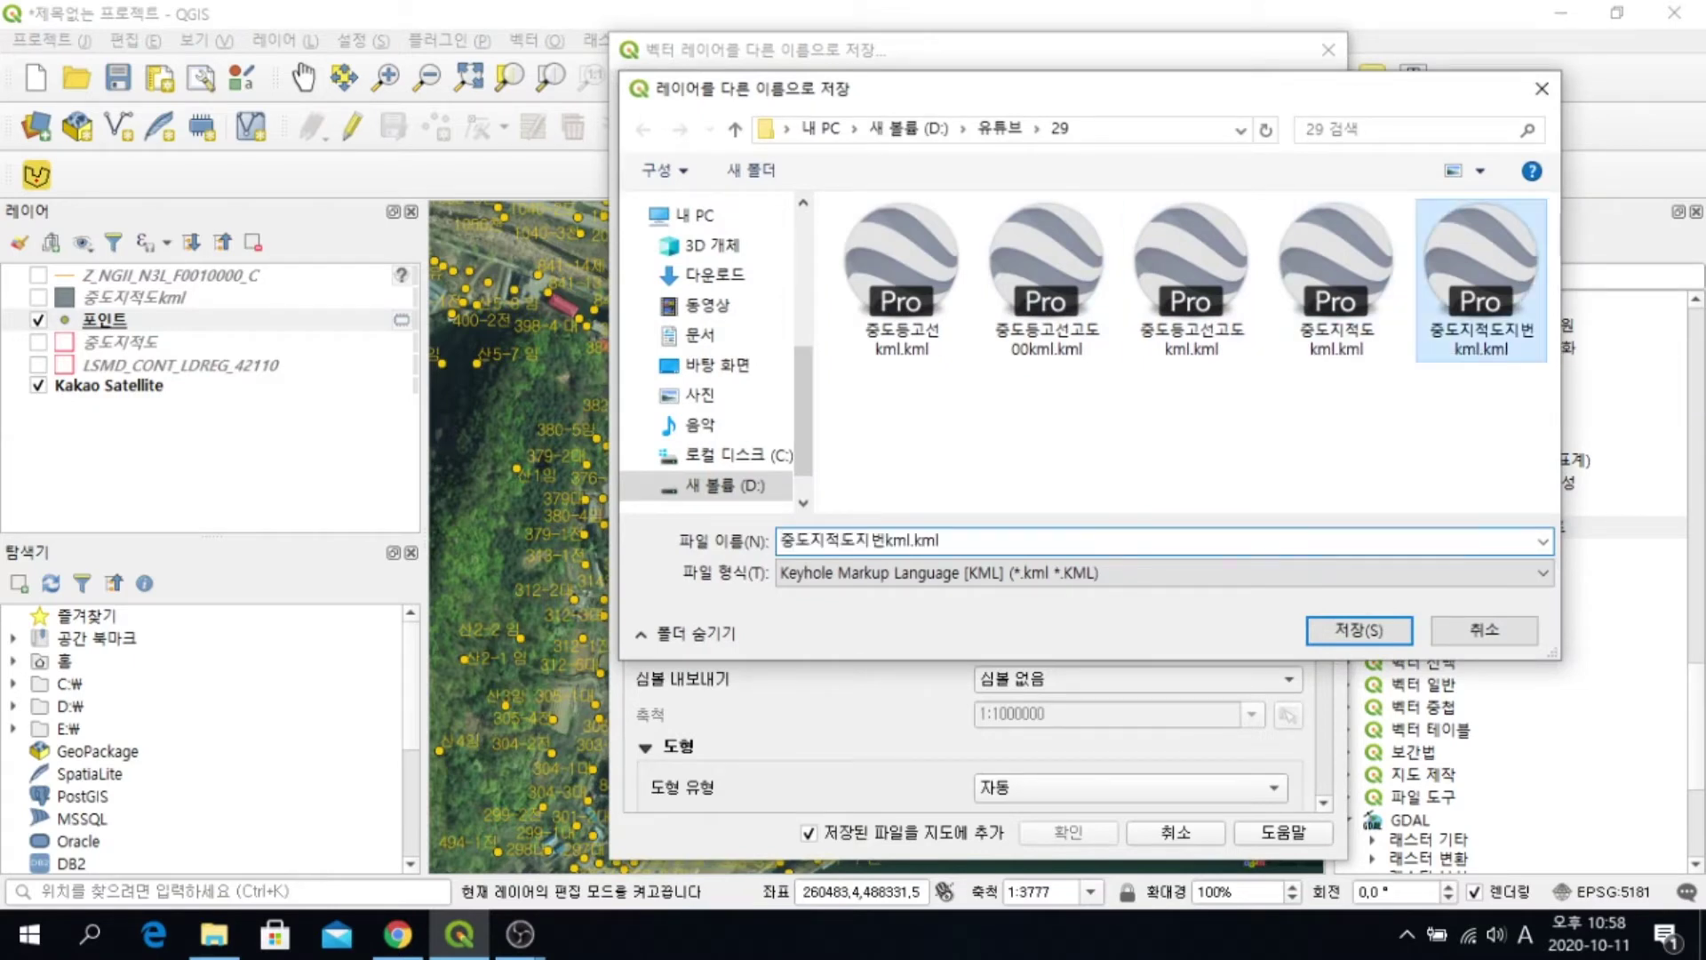
pyautogui.press('Return')
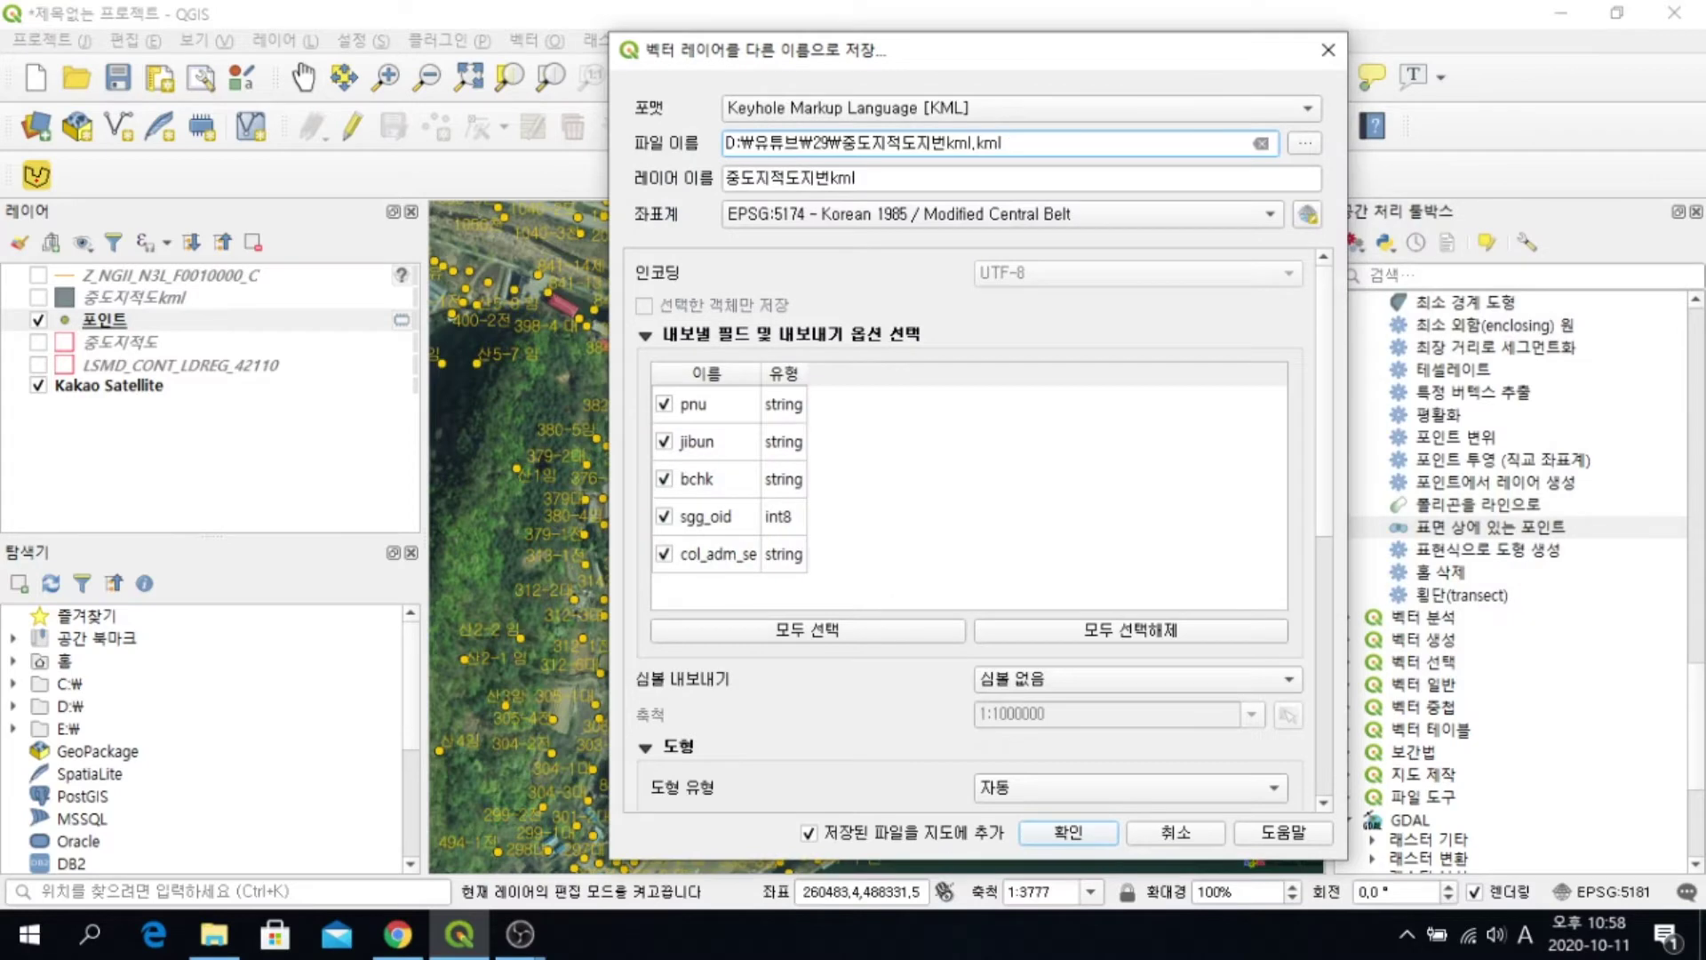
# Export only the jibun field with NameField set to jibun, overwriting the existing KML file and adding it to the map
pyautogui.click(1131, 629)
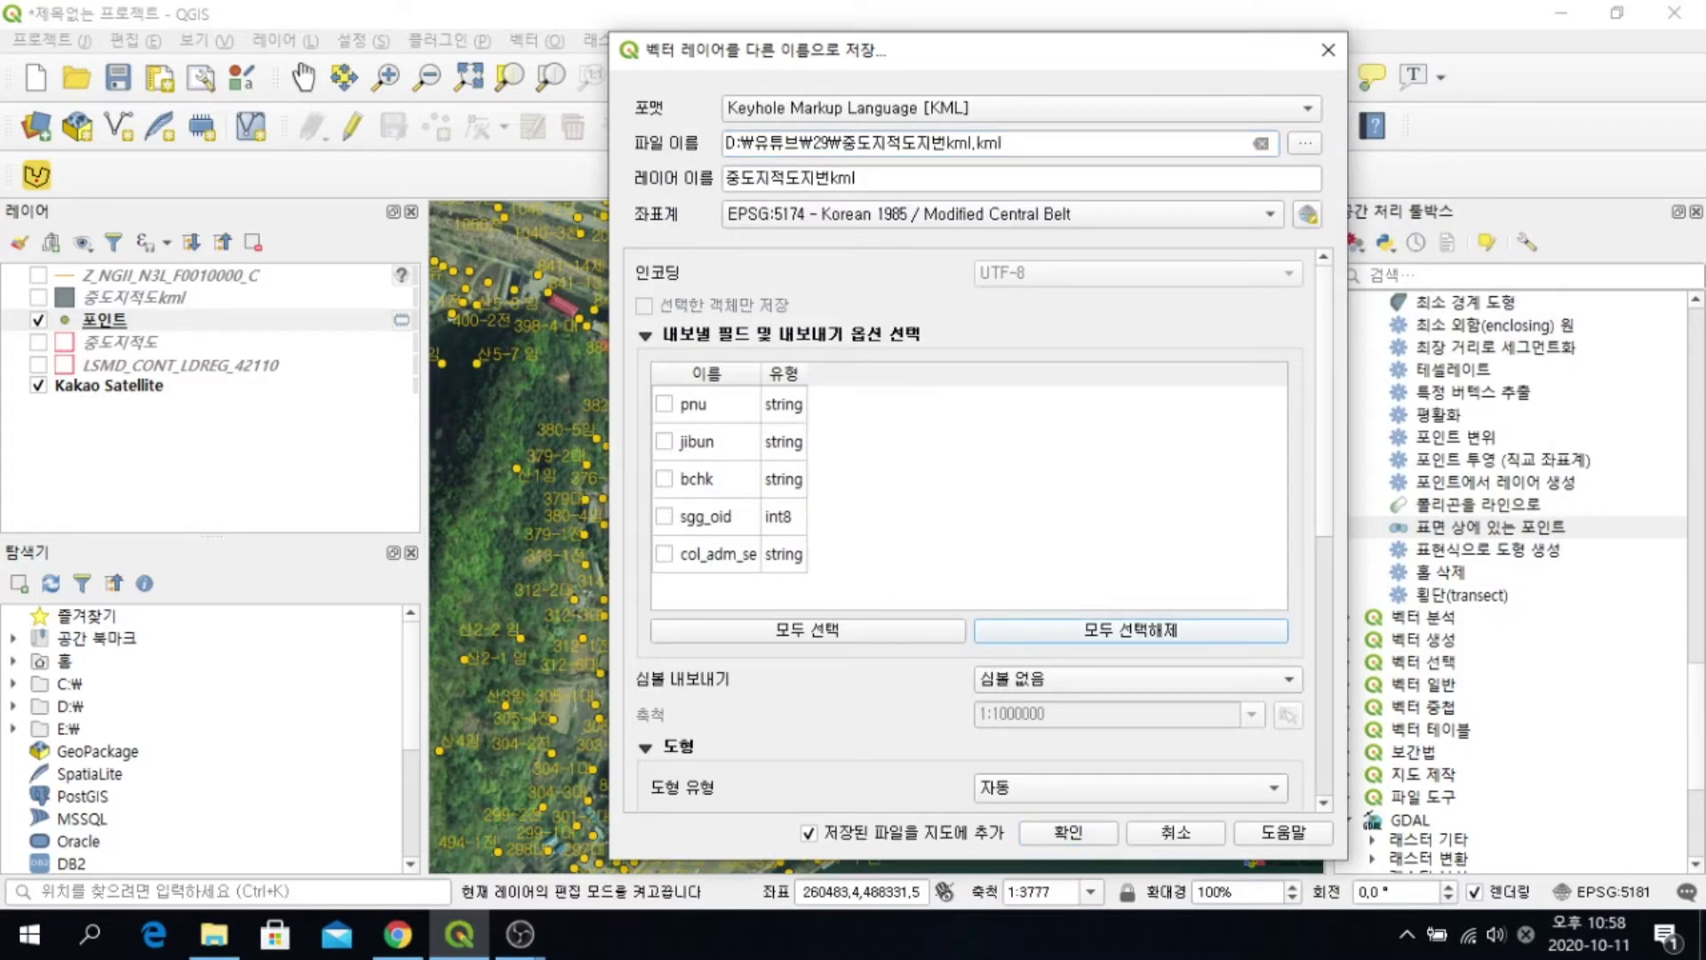
pyautogui.click(664, 441)
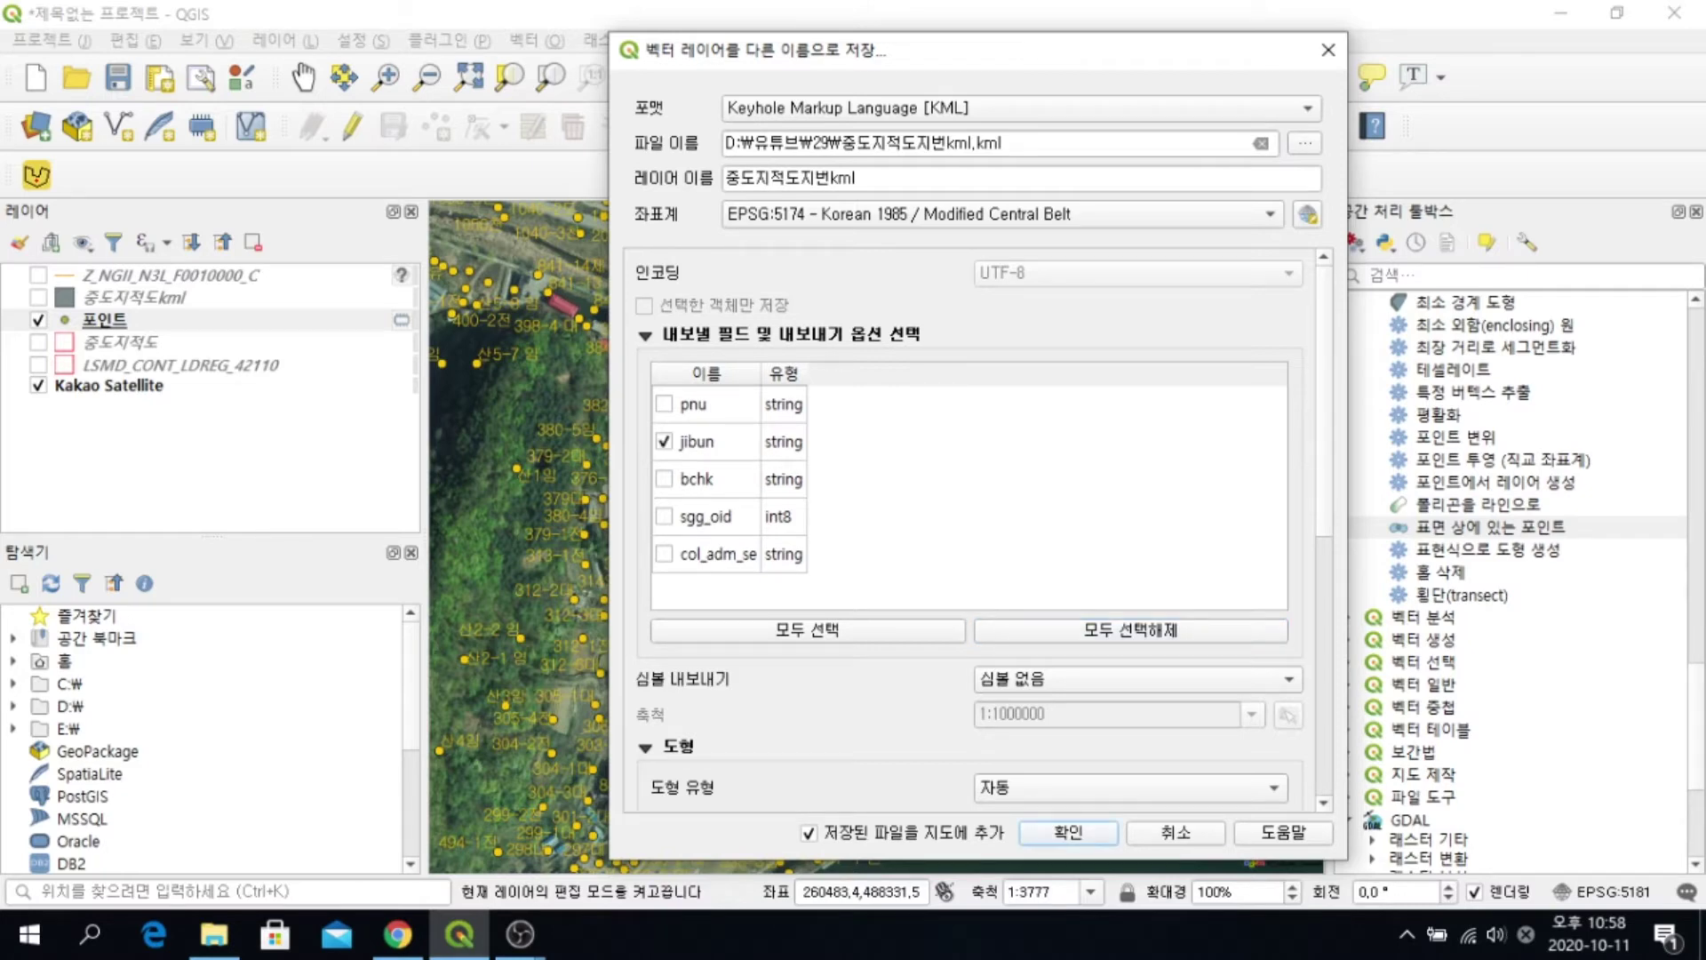
pyautogui.scroll(-5, 968, 533)
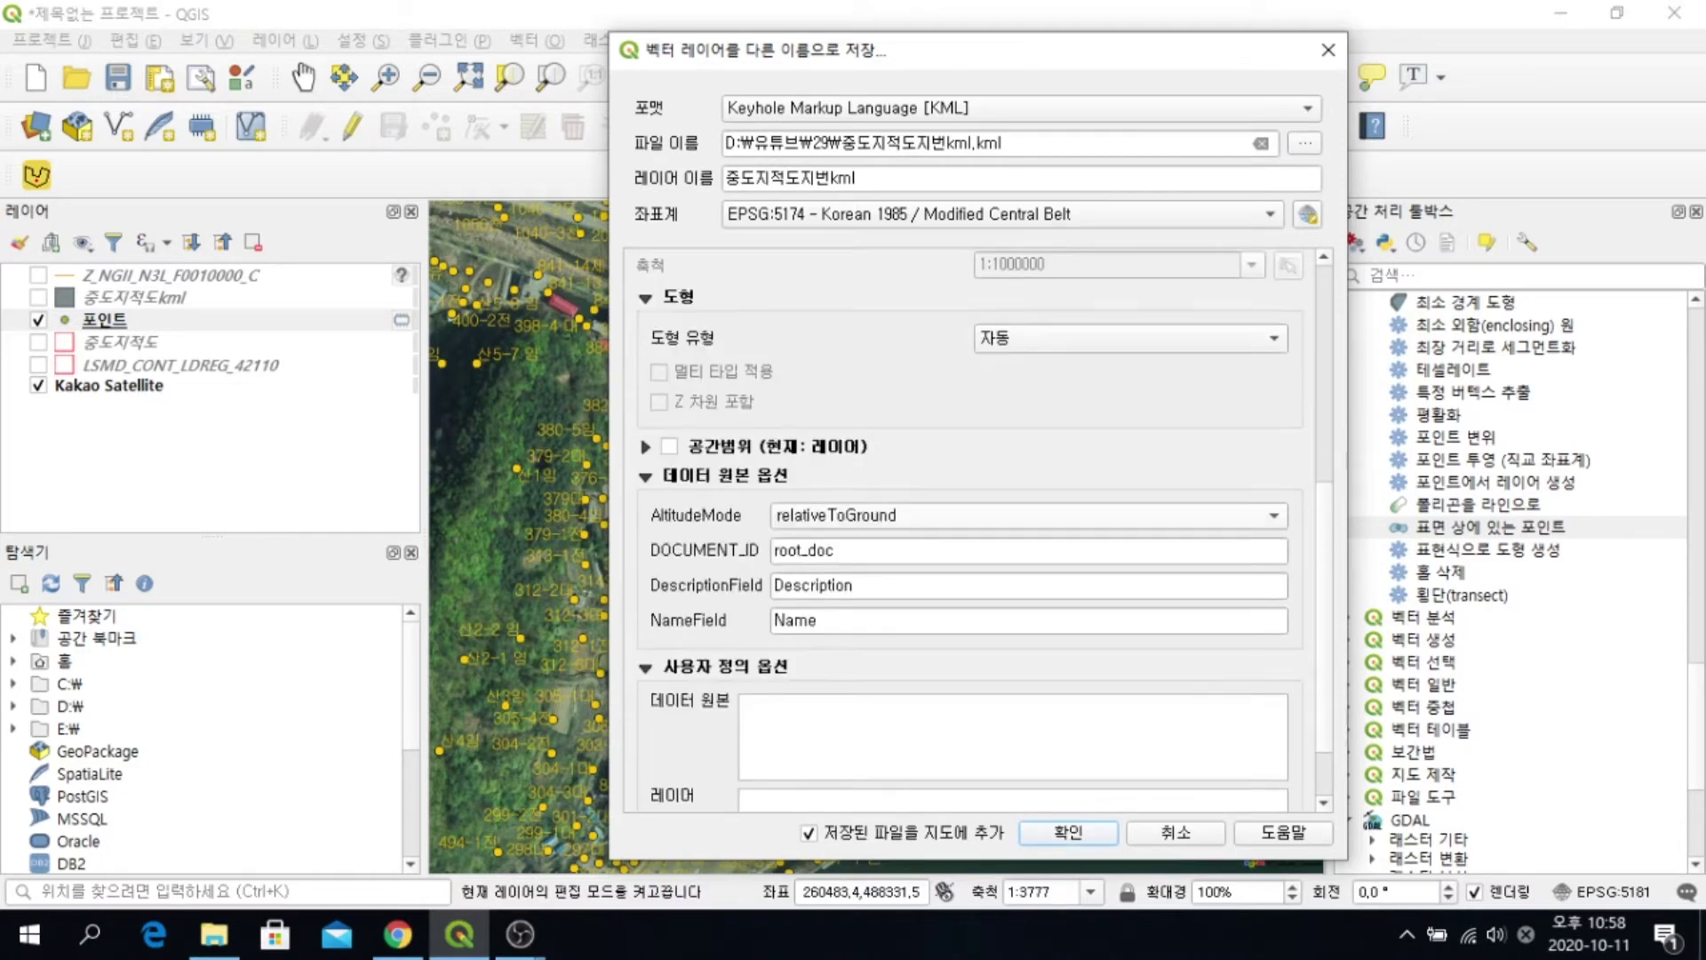
pyautogui.doubleClick(820, 620)
pyautogui.write('jibun')
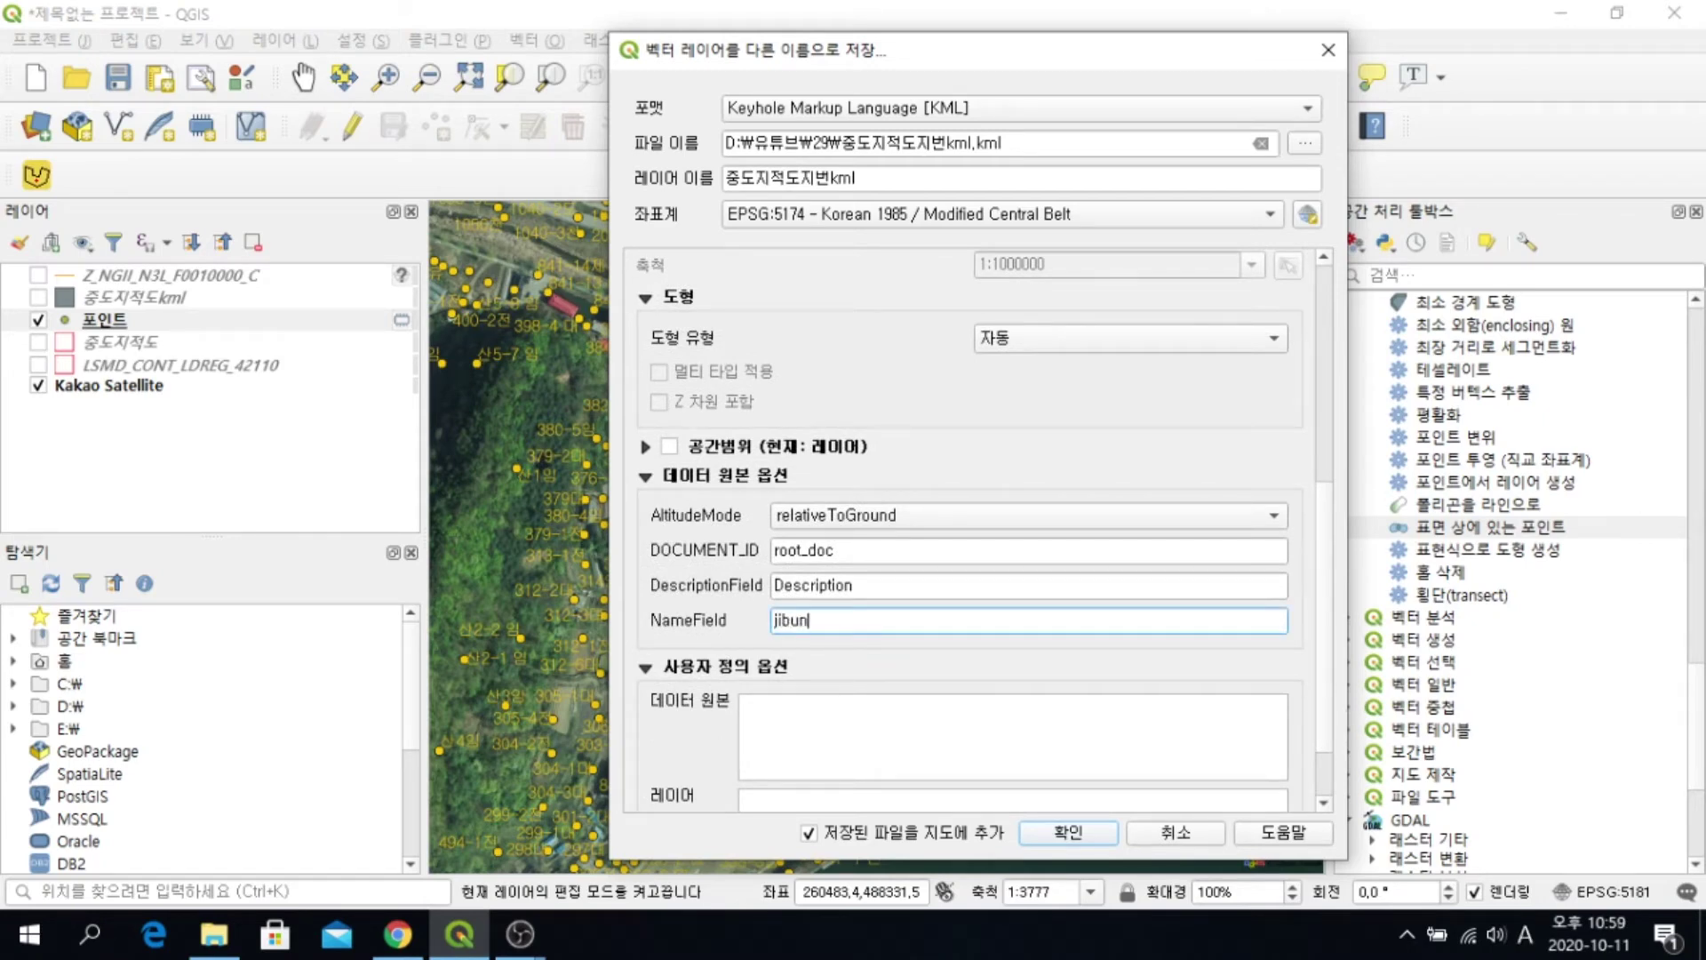
pyautogui.scroll(-1, 969, 534)
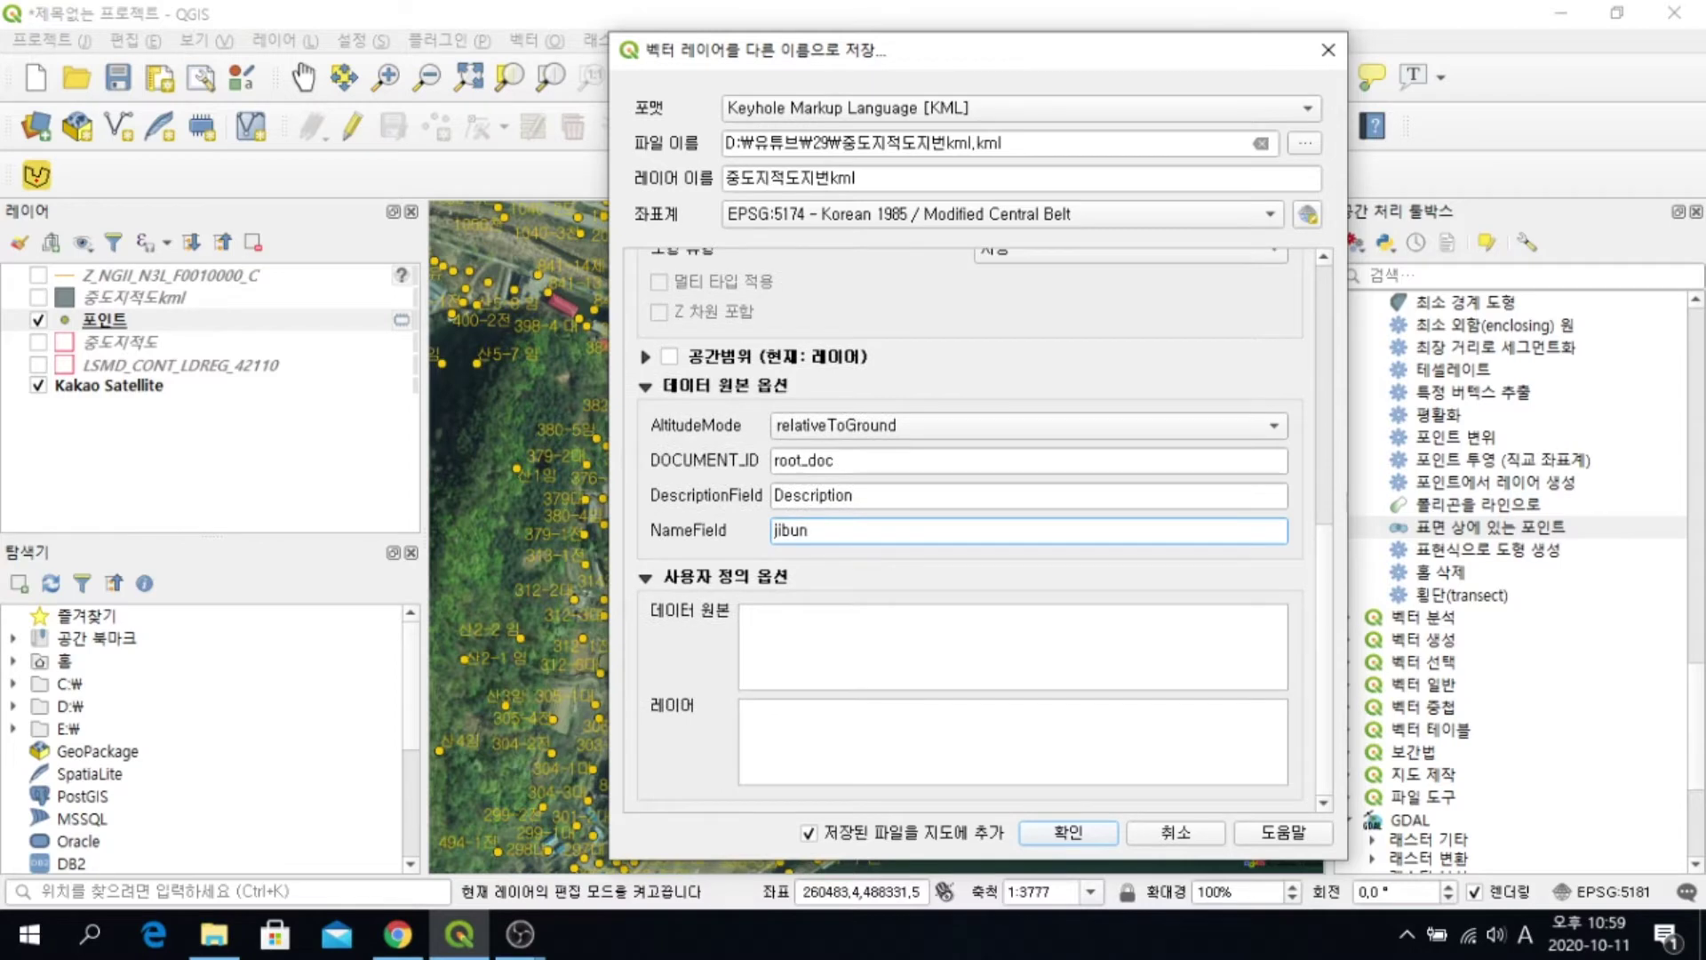
pyautogui.press('Return')
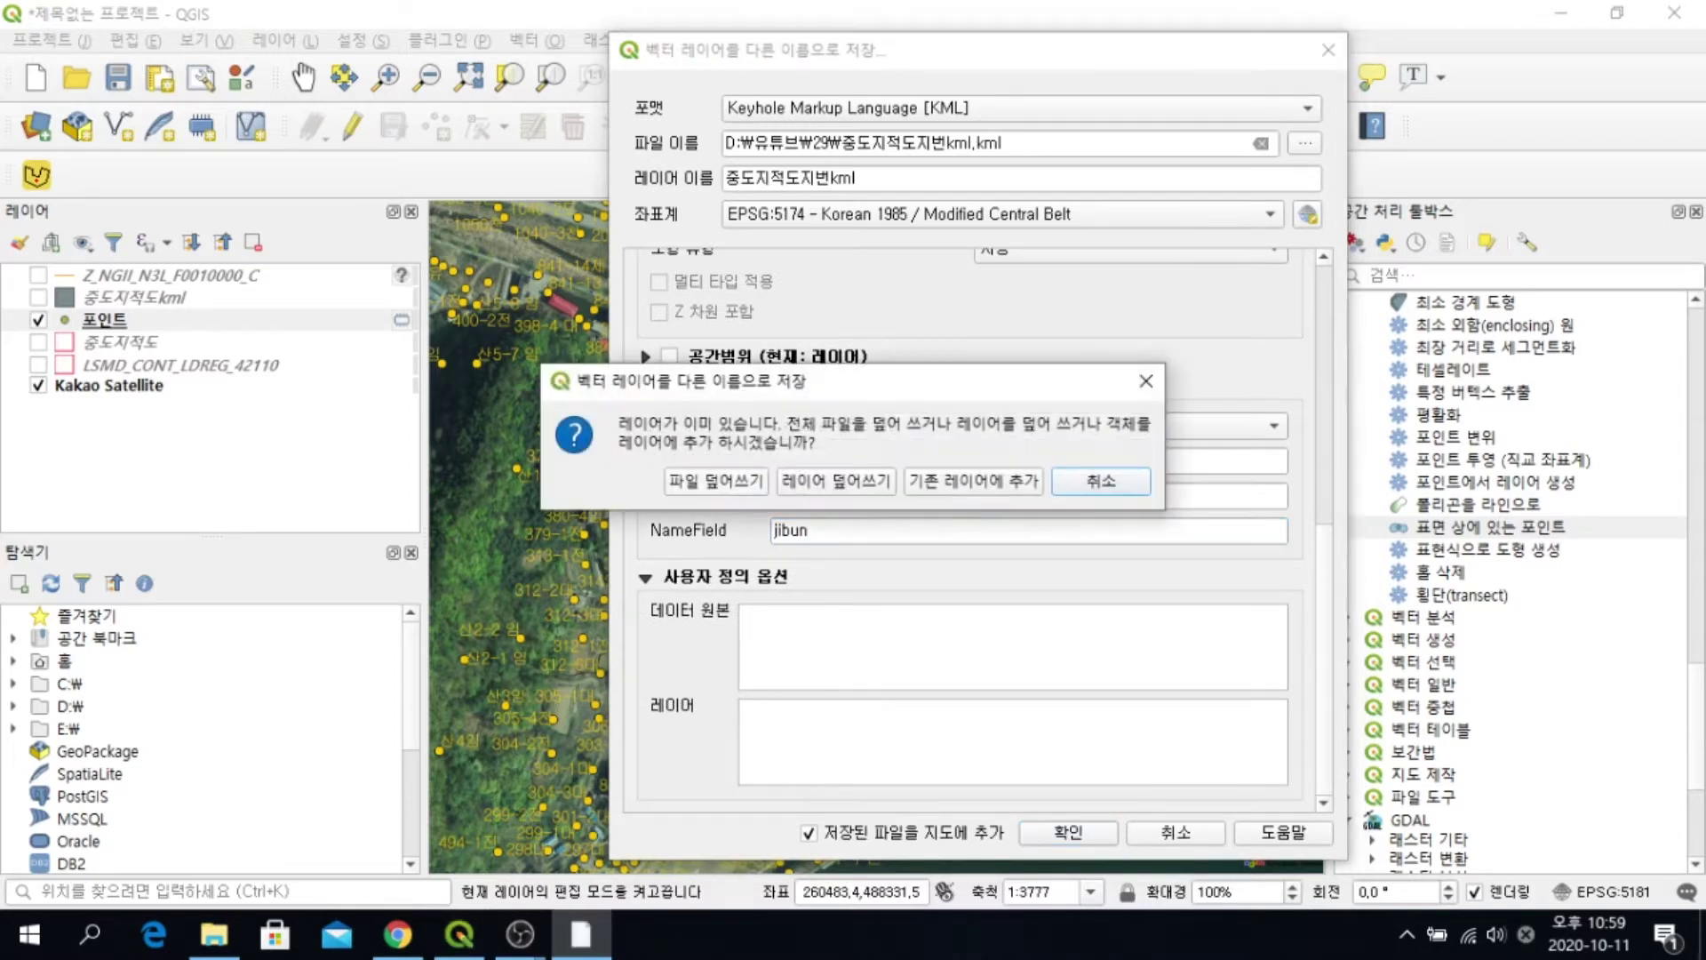
pyautogui.click(716, 481)
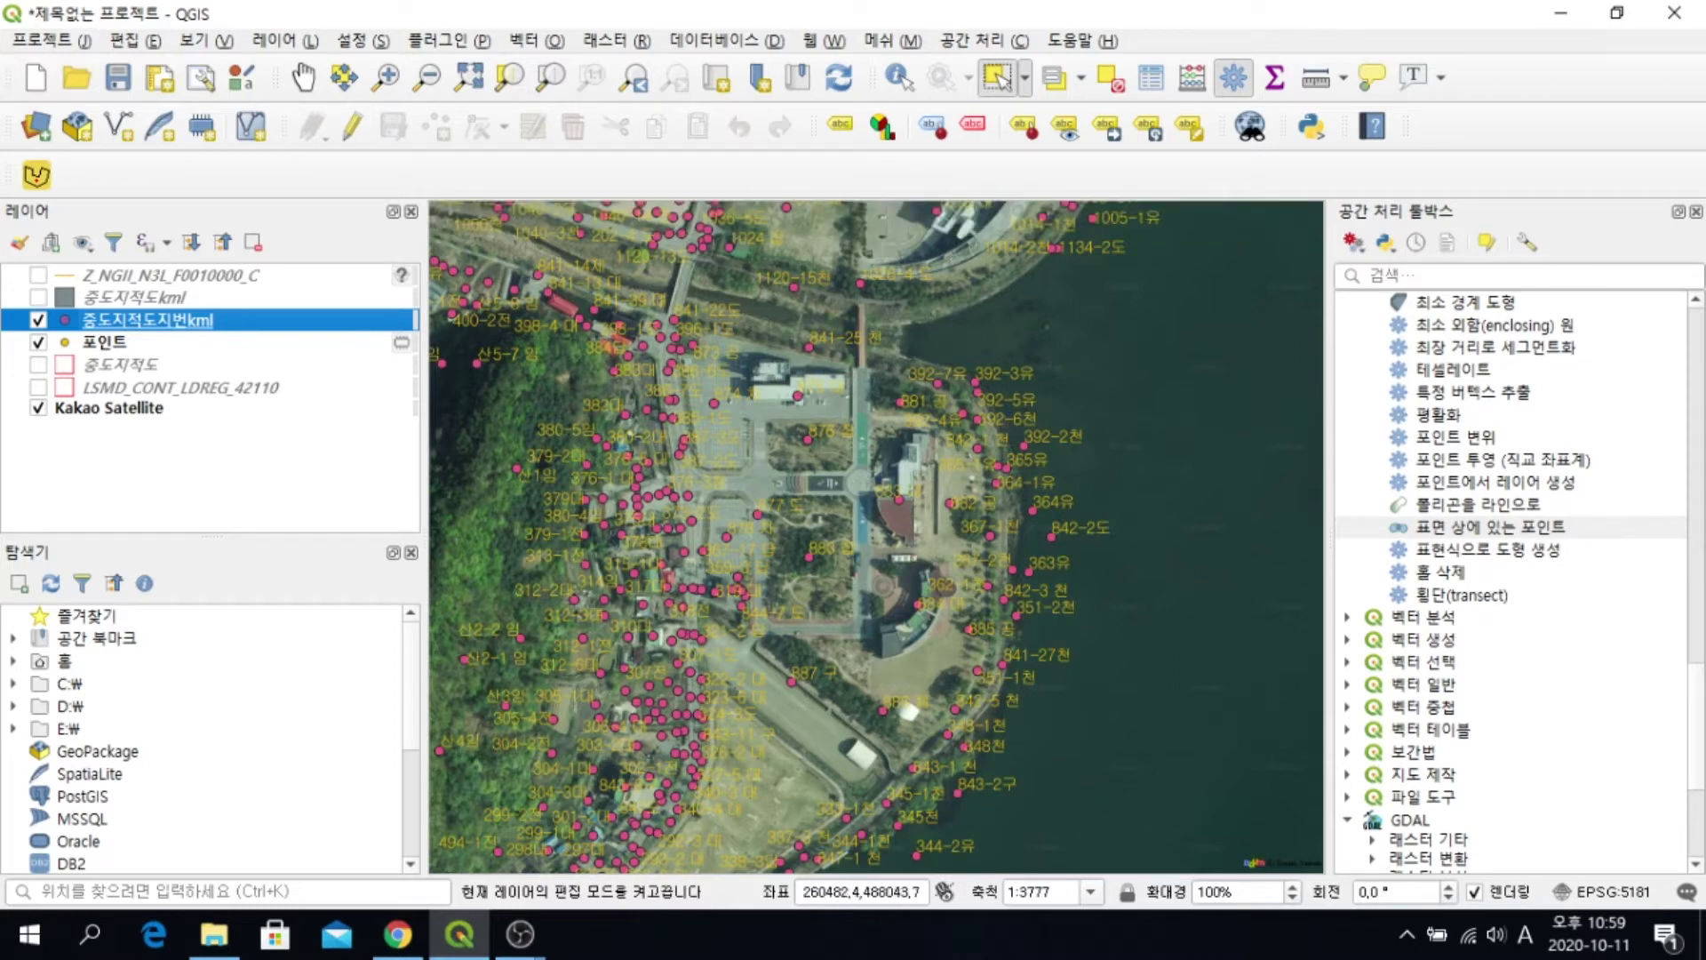
# Open 중도지적도kml.kml from the D:\유튜브\29 folder in Google Earth Pro
pyautogui.click(214, 934)
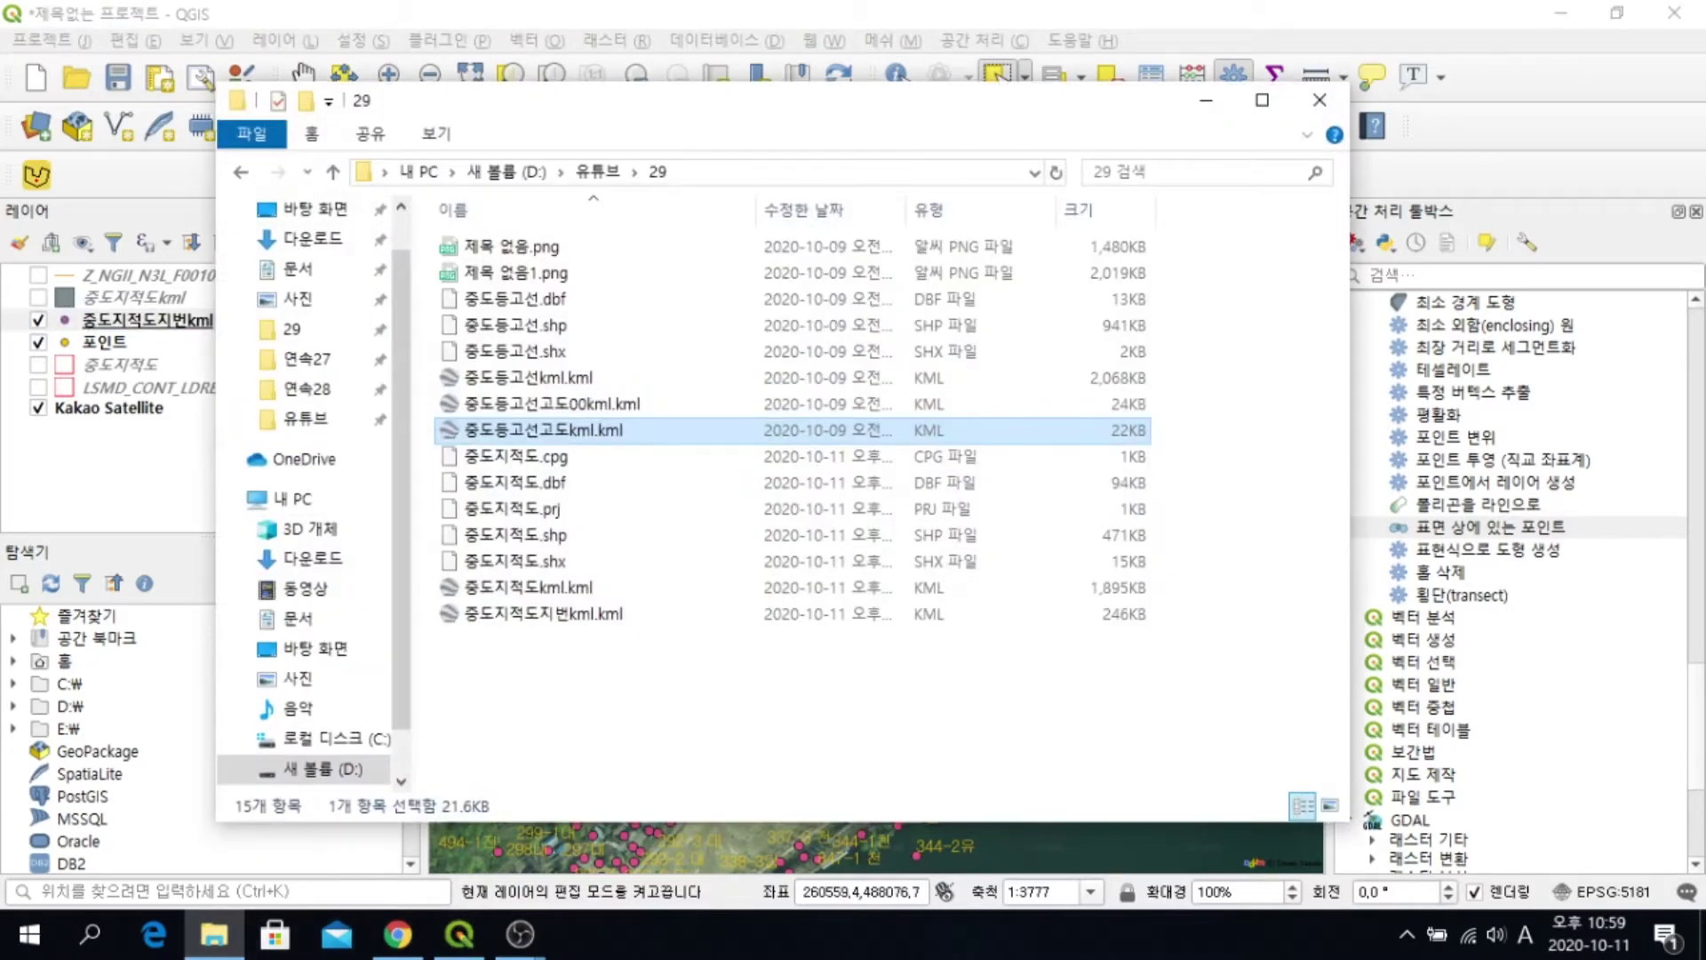
pyautogui.click(533, 587)
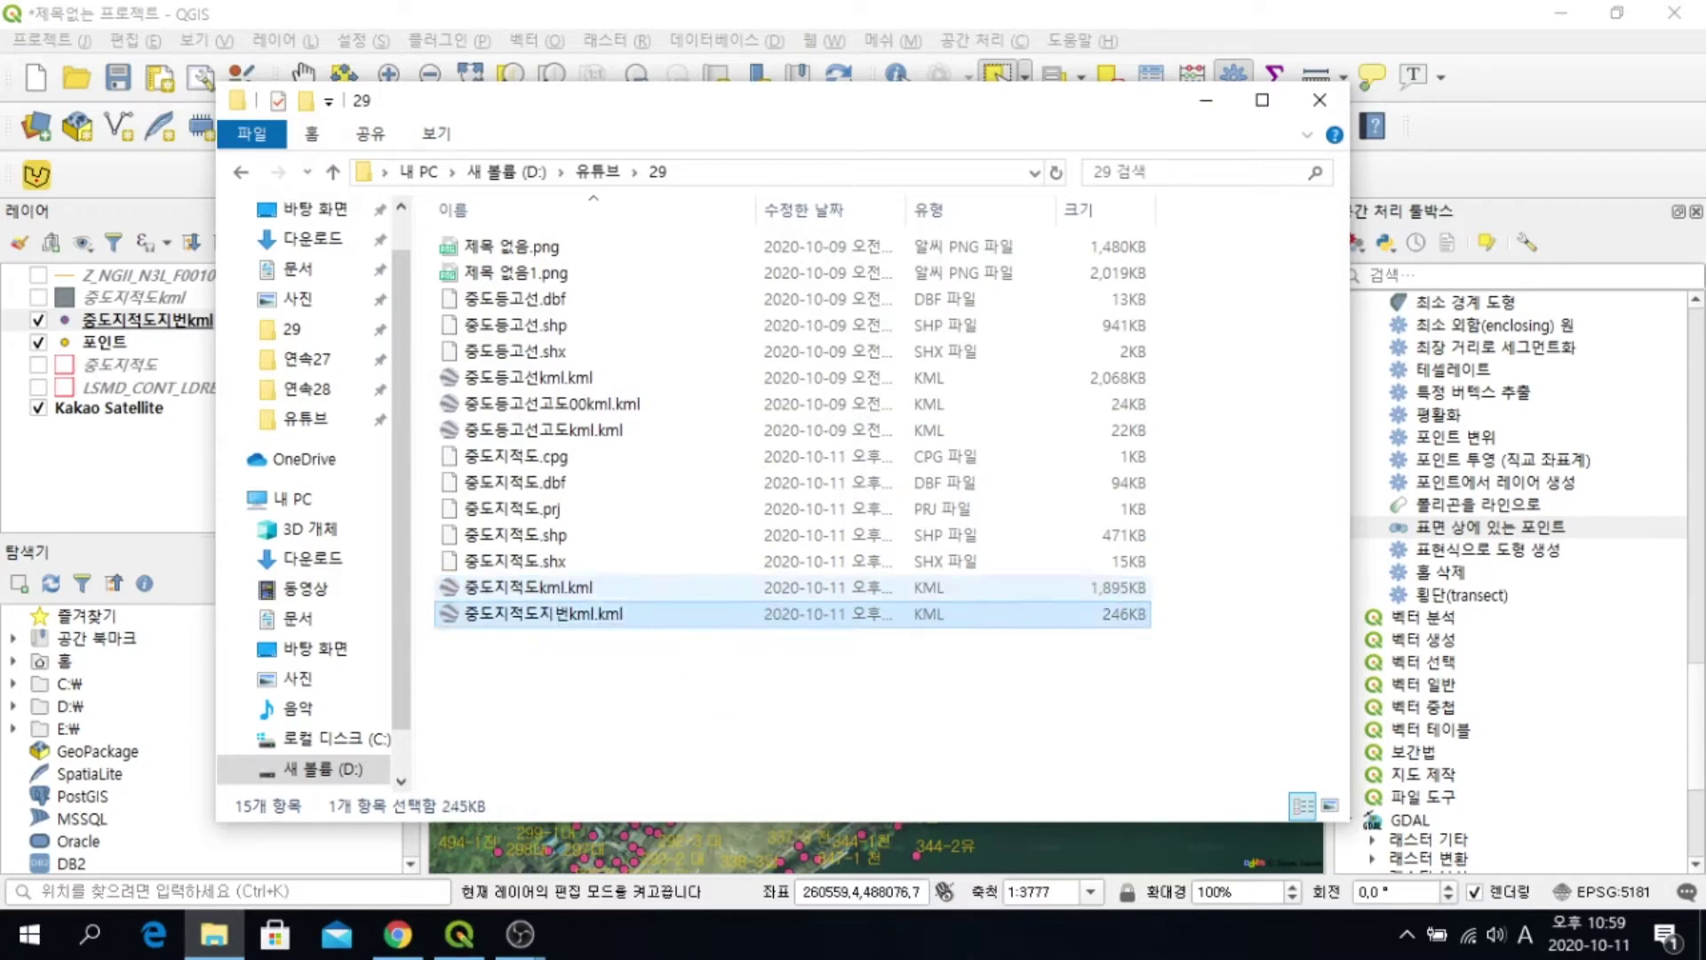
pyautogui.press('Return')
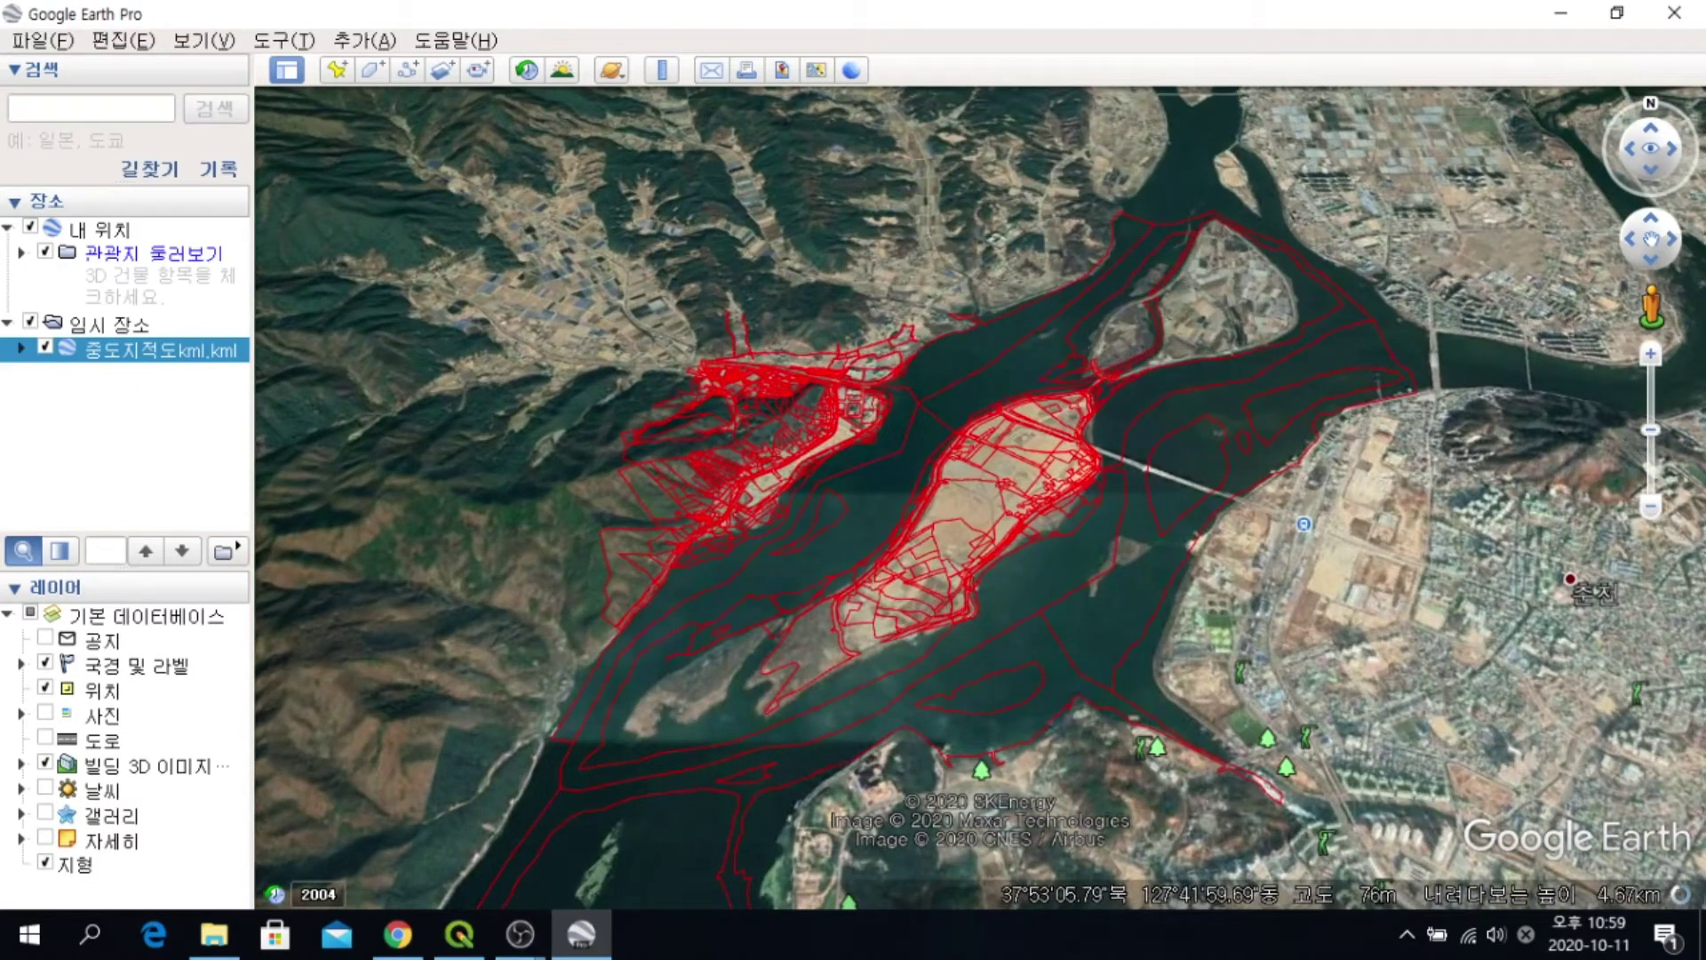
# Open 중도지적도지번kml.kml from the 29 folder in Google Earth Pro and examine the lot-number pins over the parcels
pyautogui.click(213, 933)
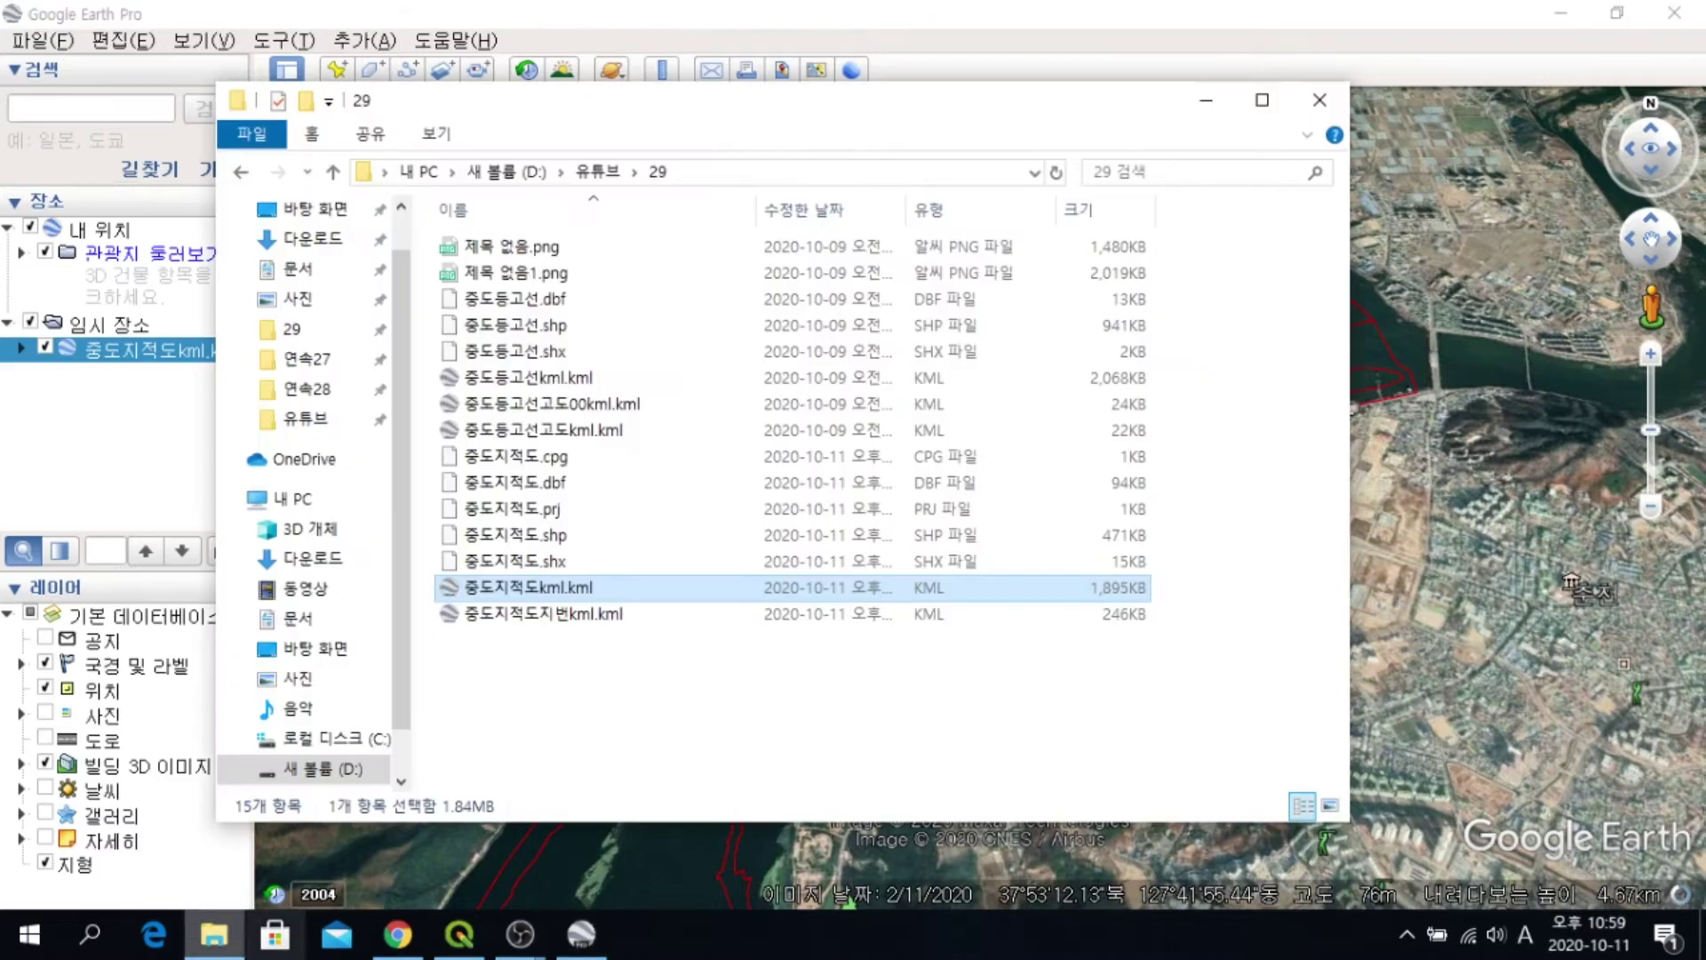
pyautogui.doubleClick(543, 613)
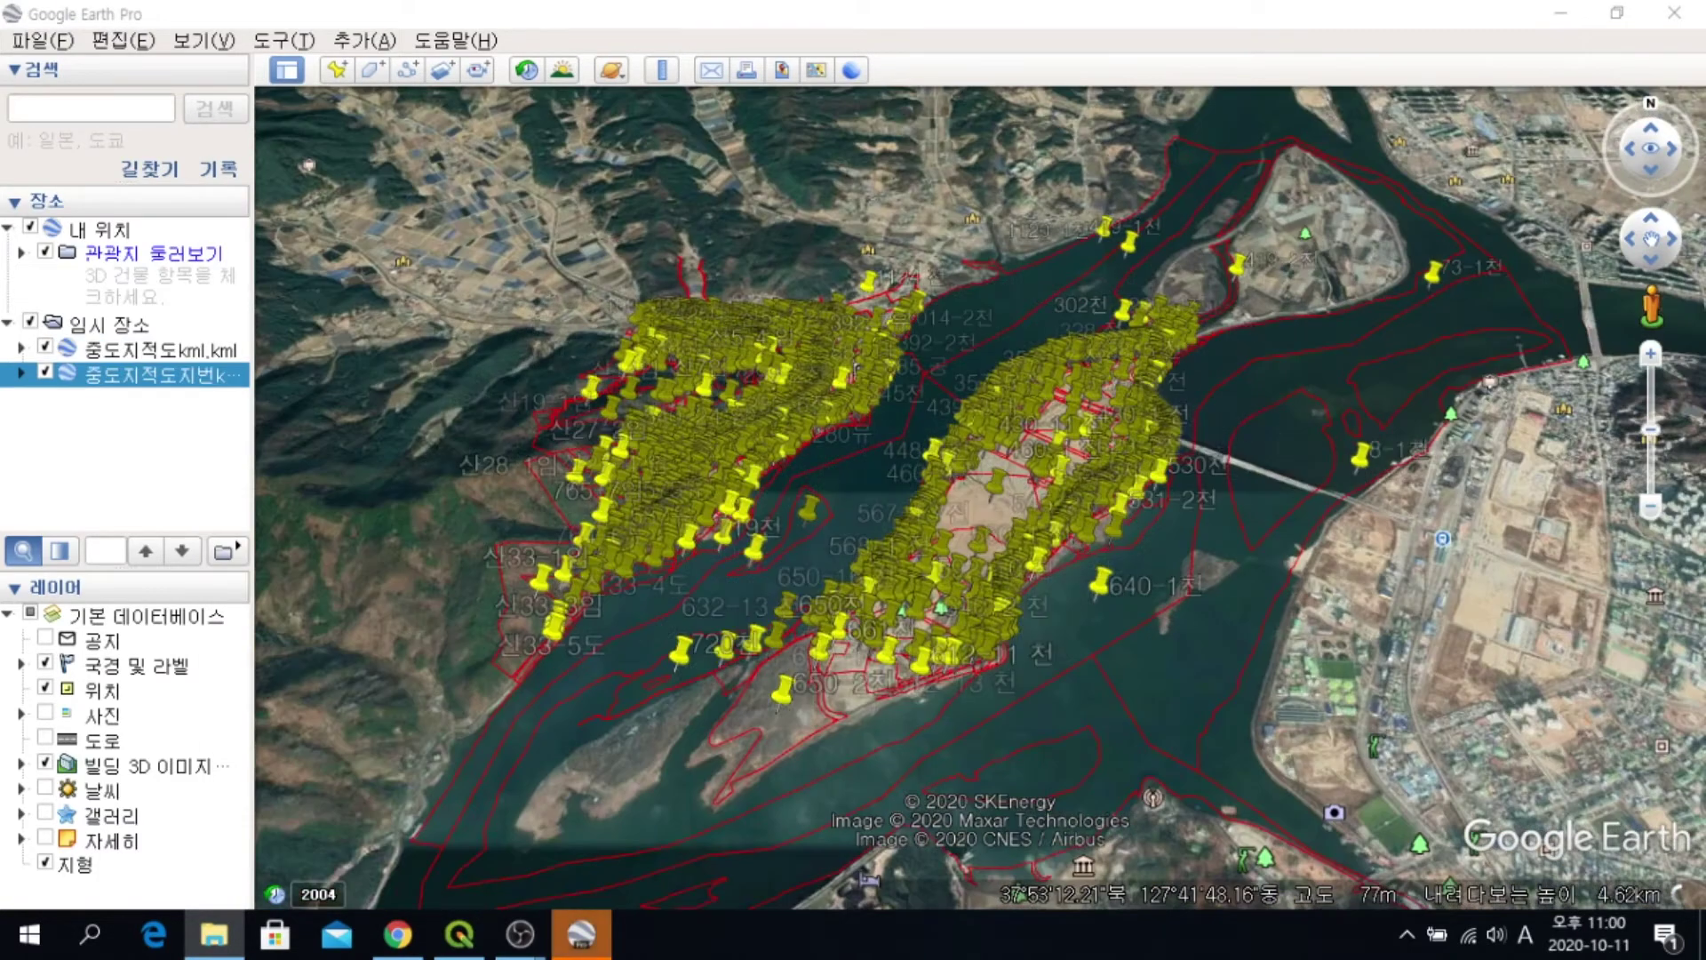
pyautogui.scroll(-5, 952, 481)
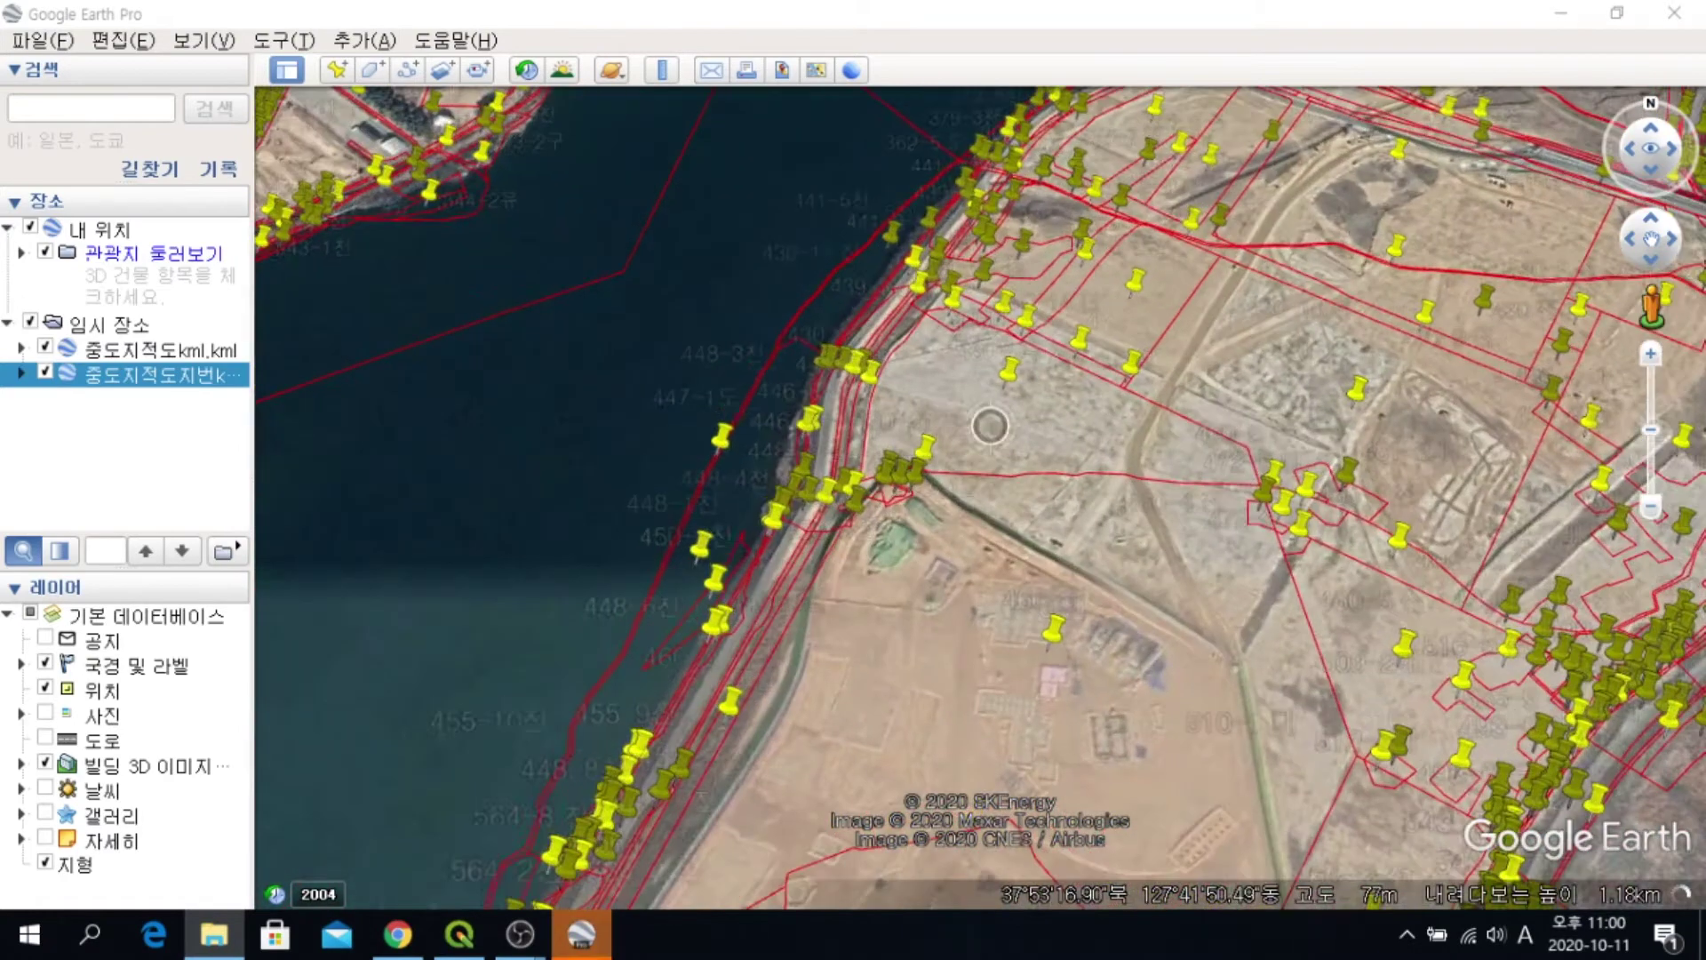
pyautogui.scroll(2, 1009, 405)
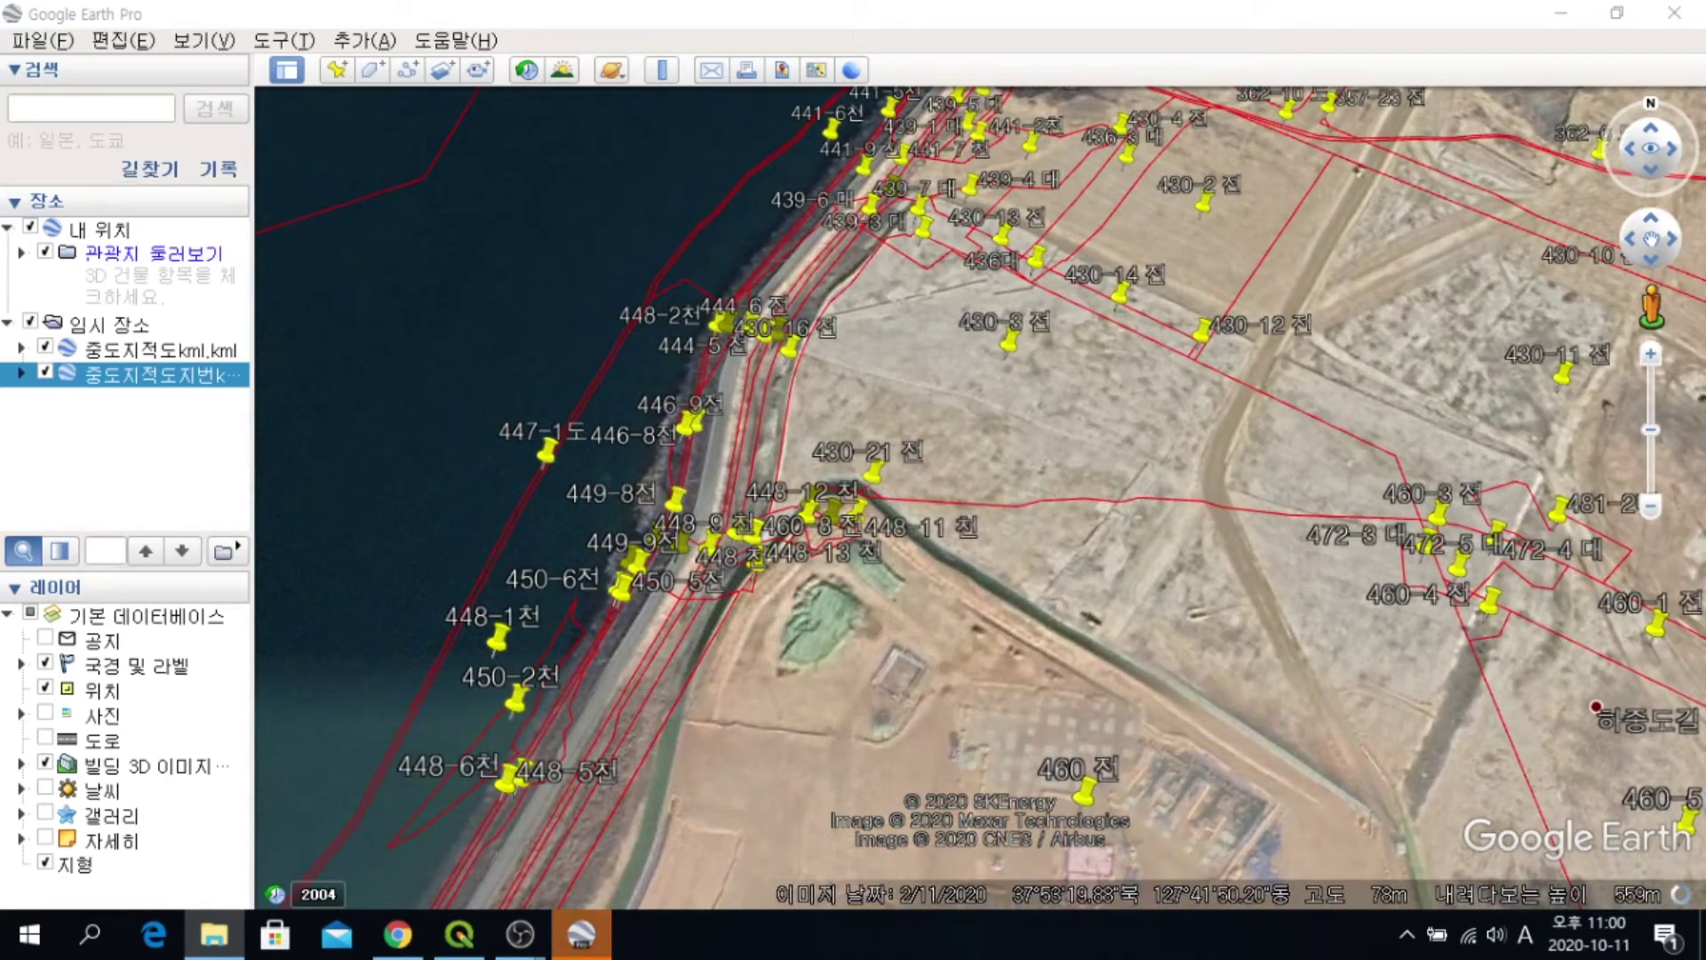
# Close Google Earth Pro, discarding the unsaved temporary places, and close the 29 folder window
pyautogui.click(1674, 13)
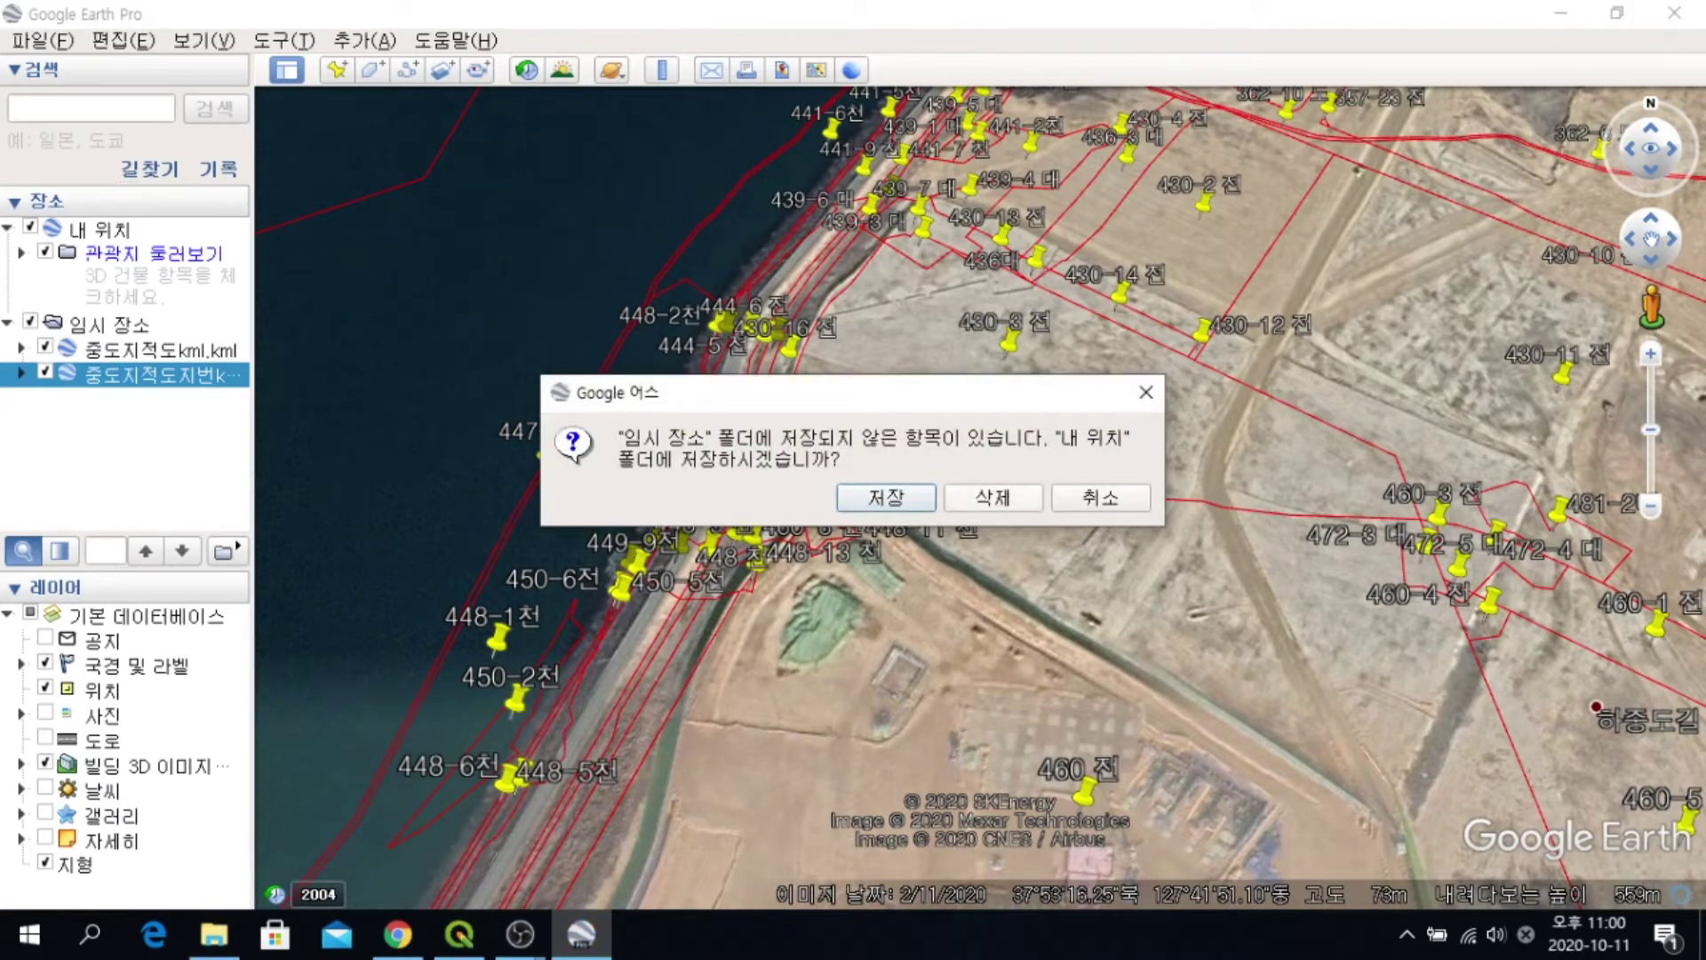
pyautogui.click(987, 496)
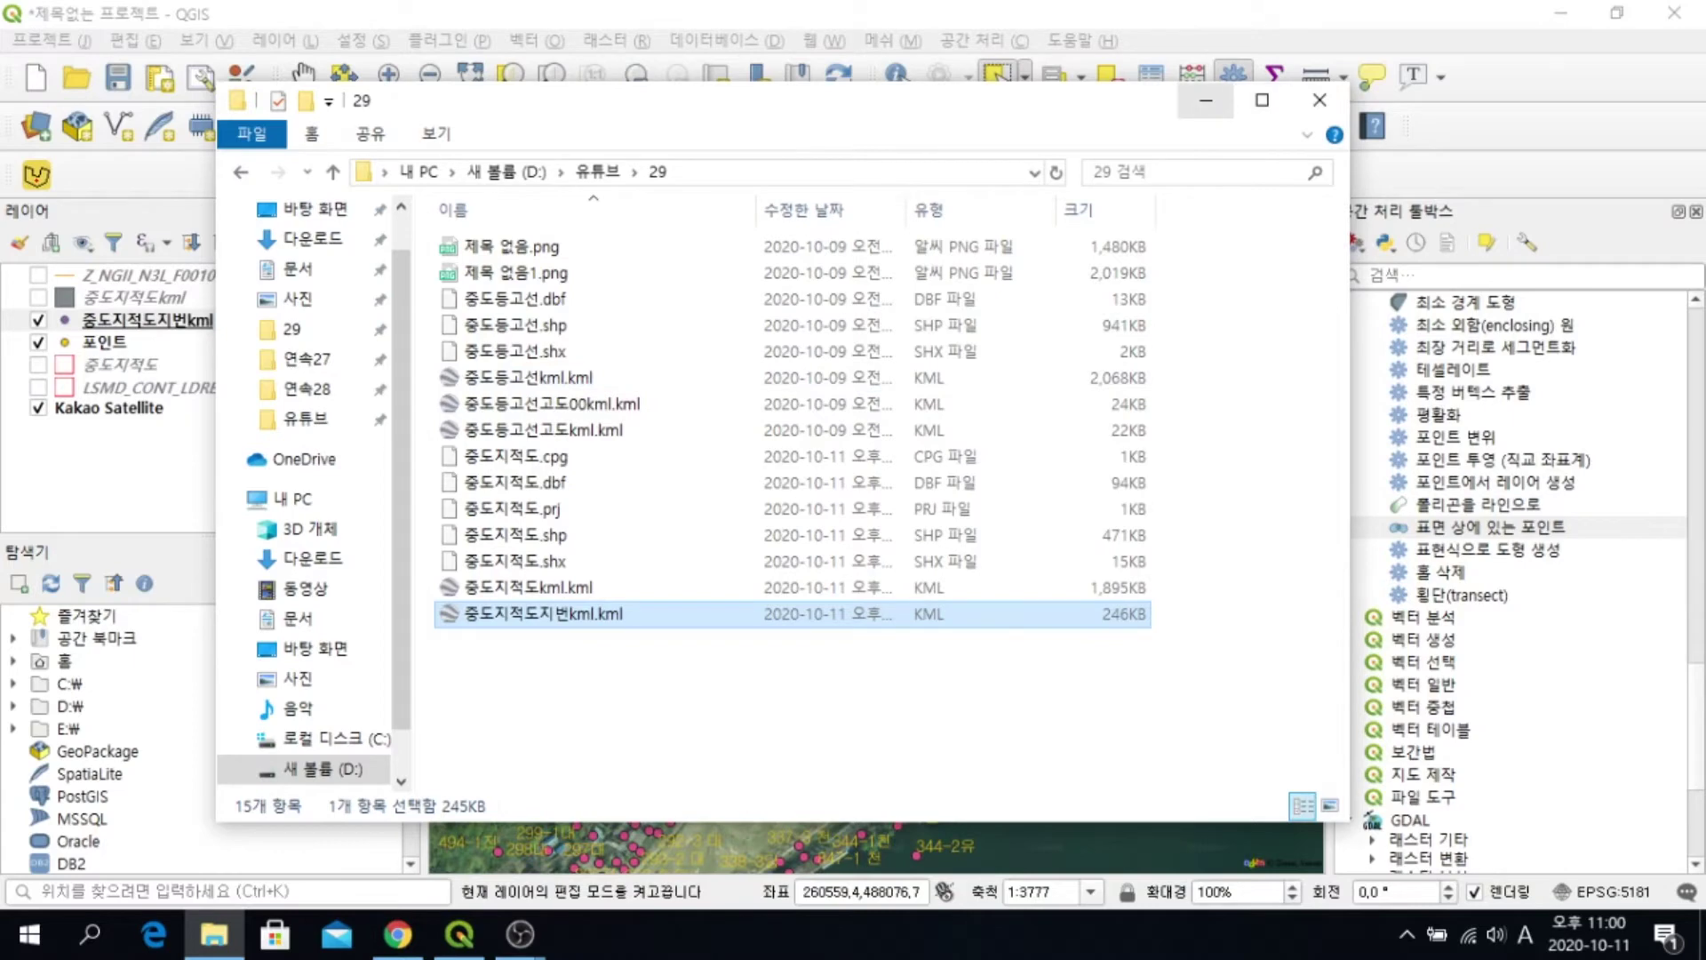
pyautogui.click(1320, 99)
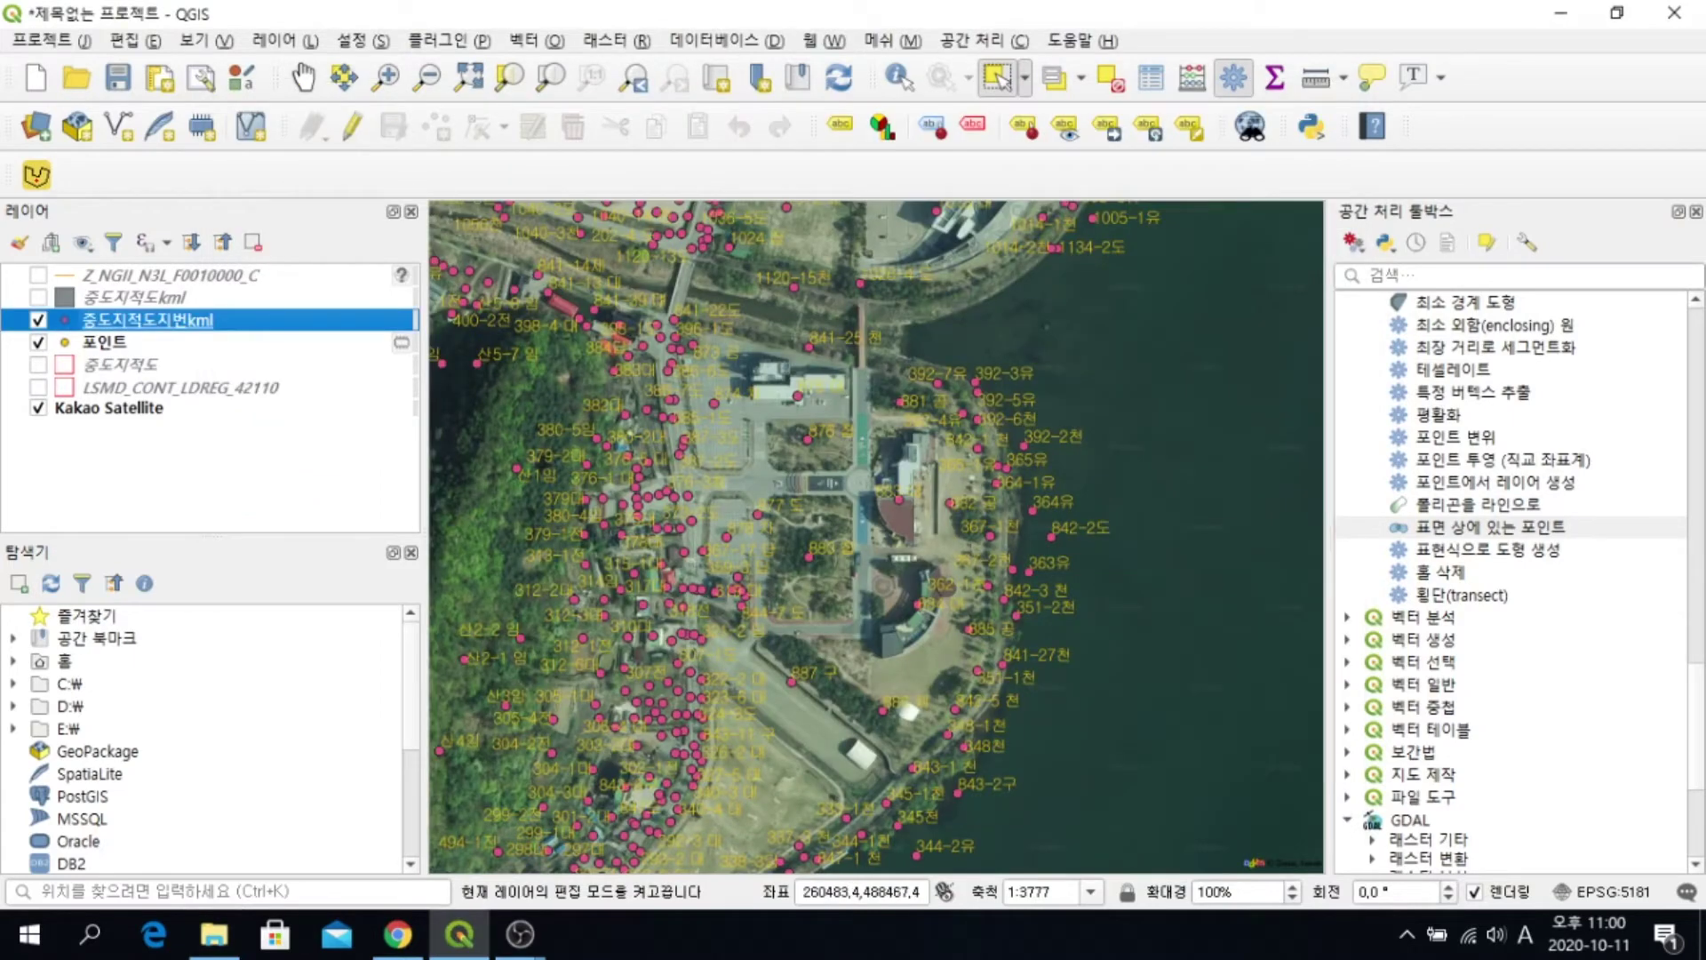
# Hide the 중도지적도지번kml and 포인트 layers and show the Z_NGII_N3L_F0010000_C contours around the whole island
pyautogui.press('space')
pyautogui.click(38, 342)
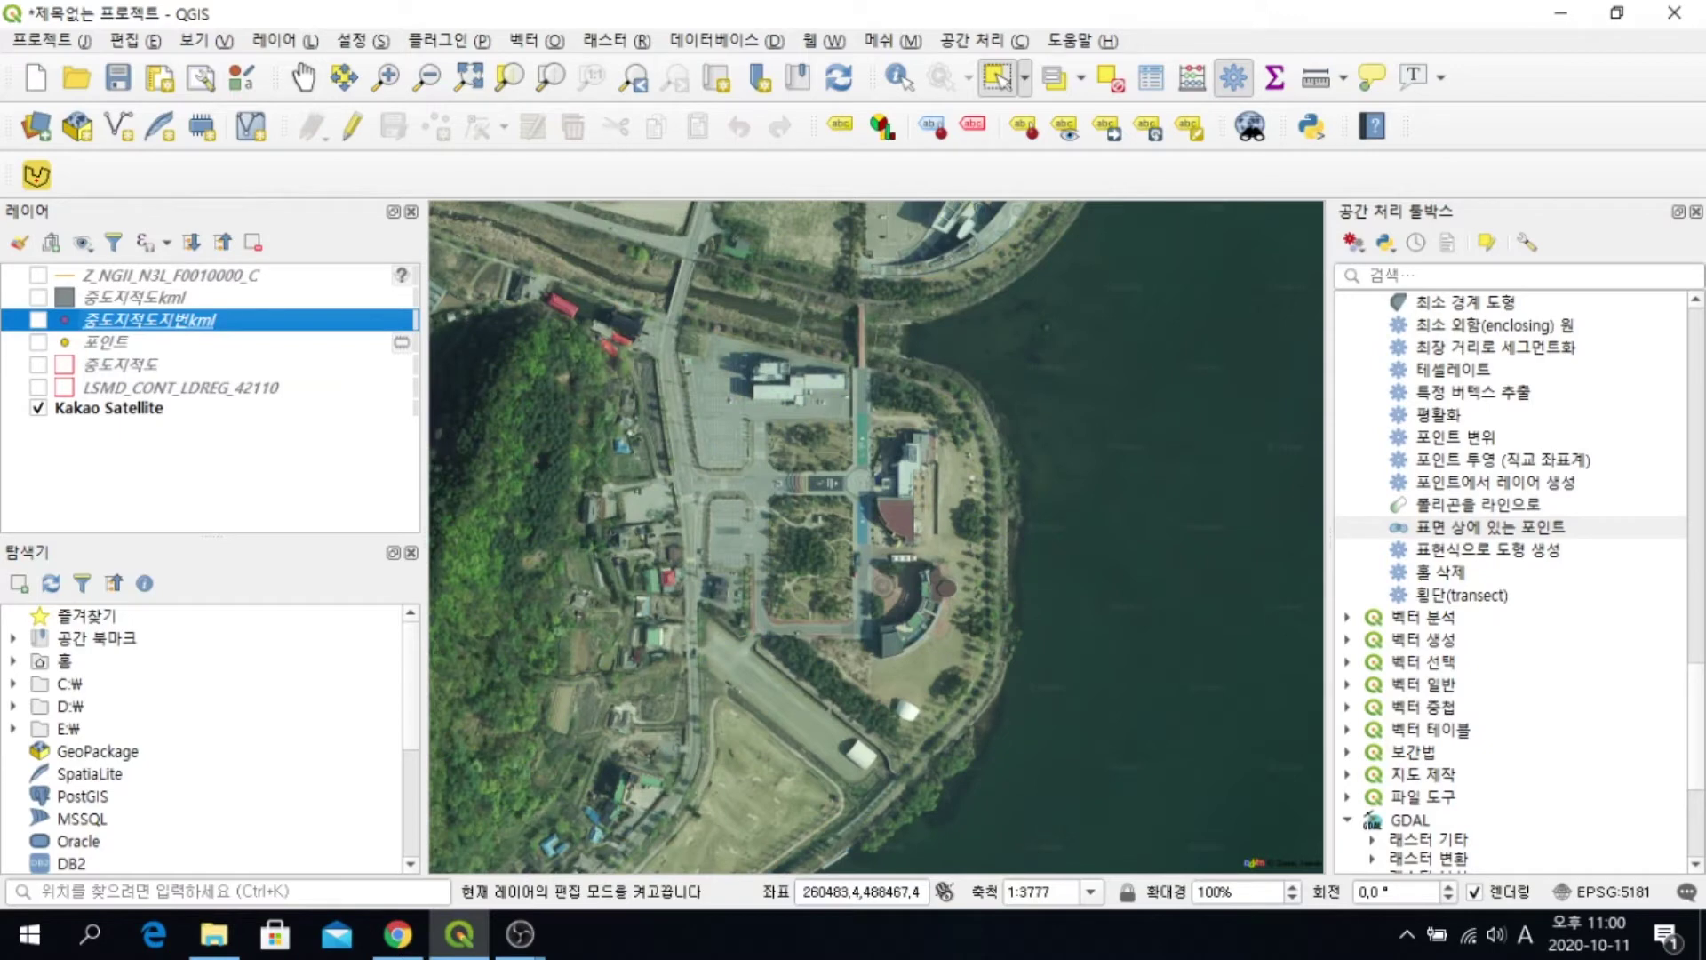
pyautogui.click(38, 275)
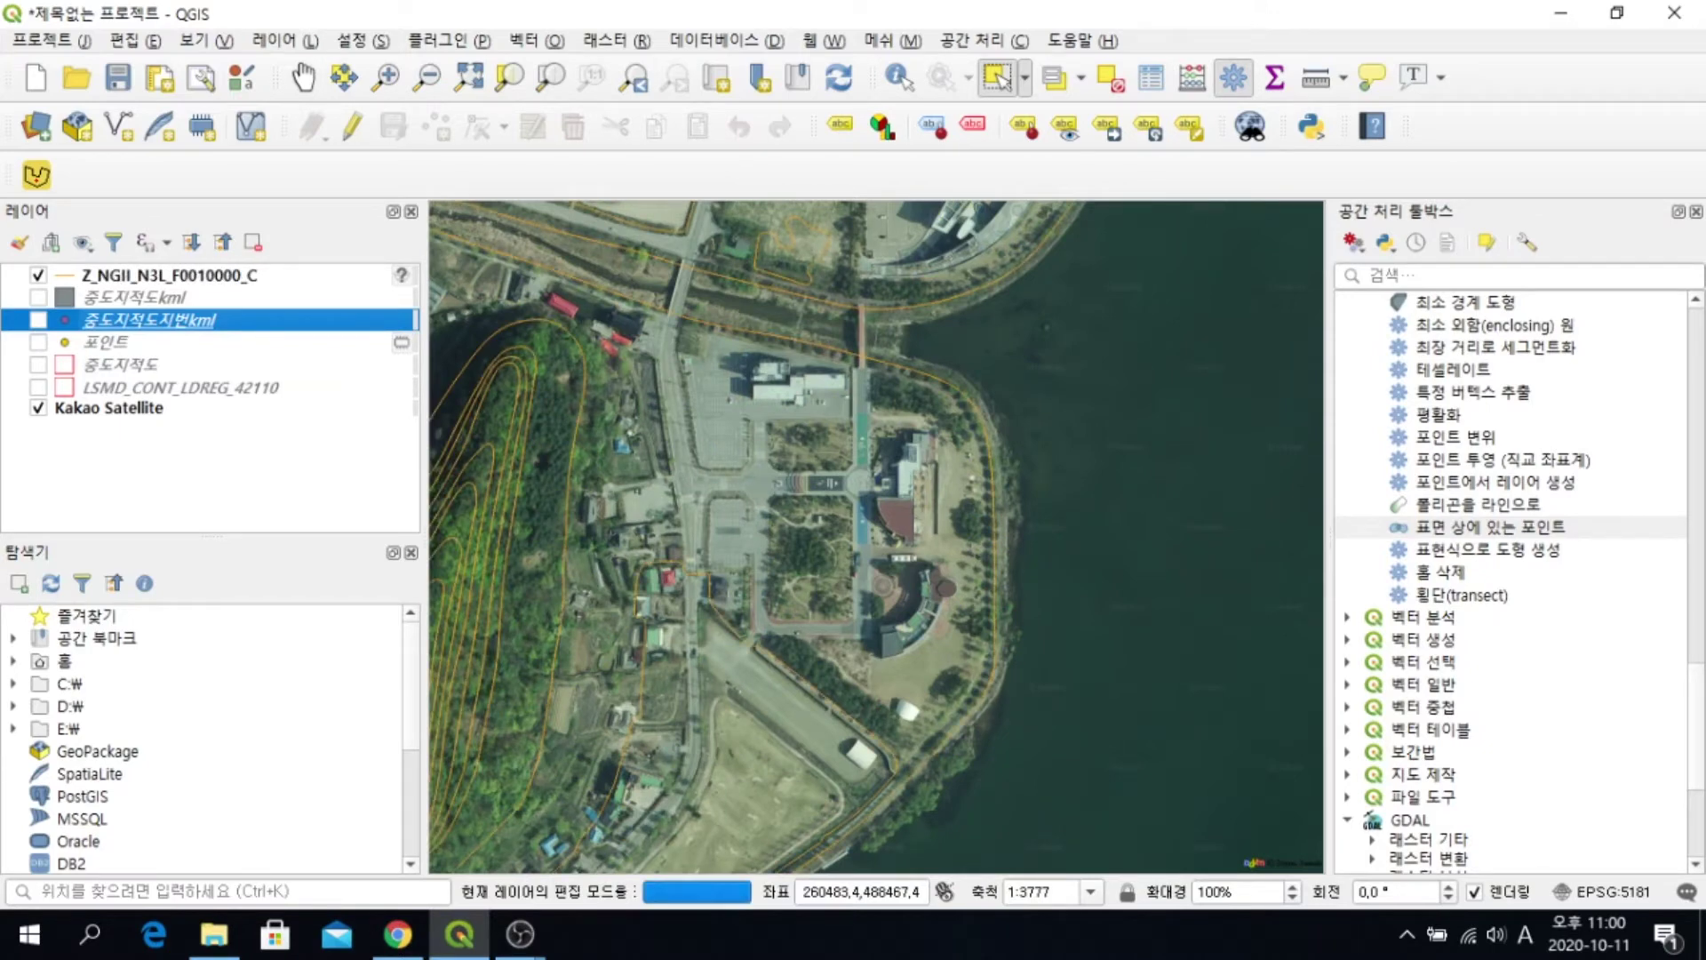
pyautogui.scroll(-2, 746, 441)
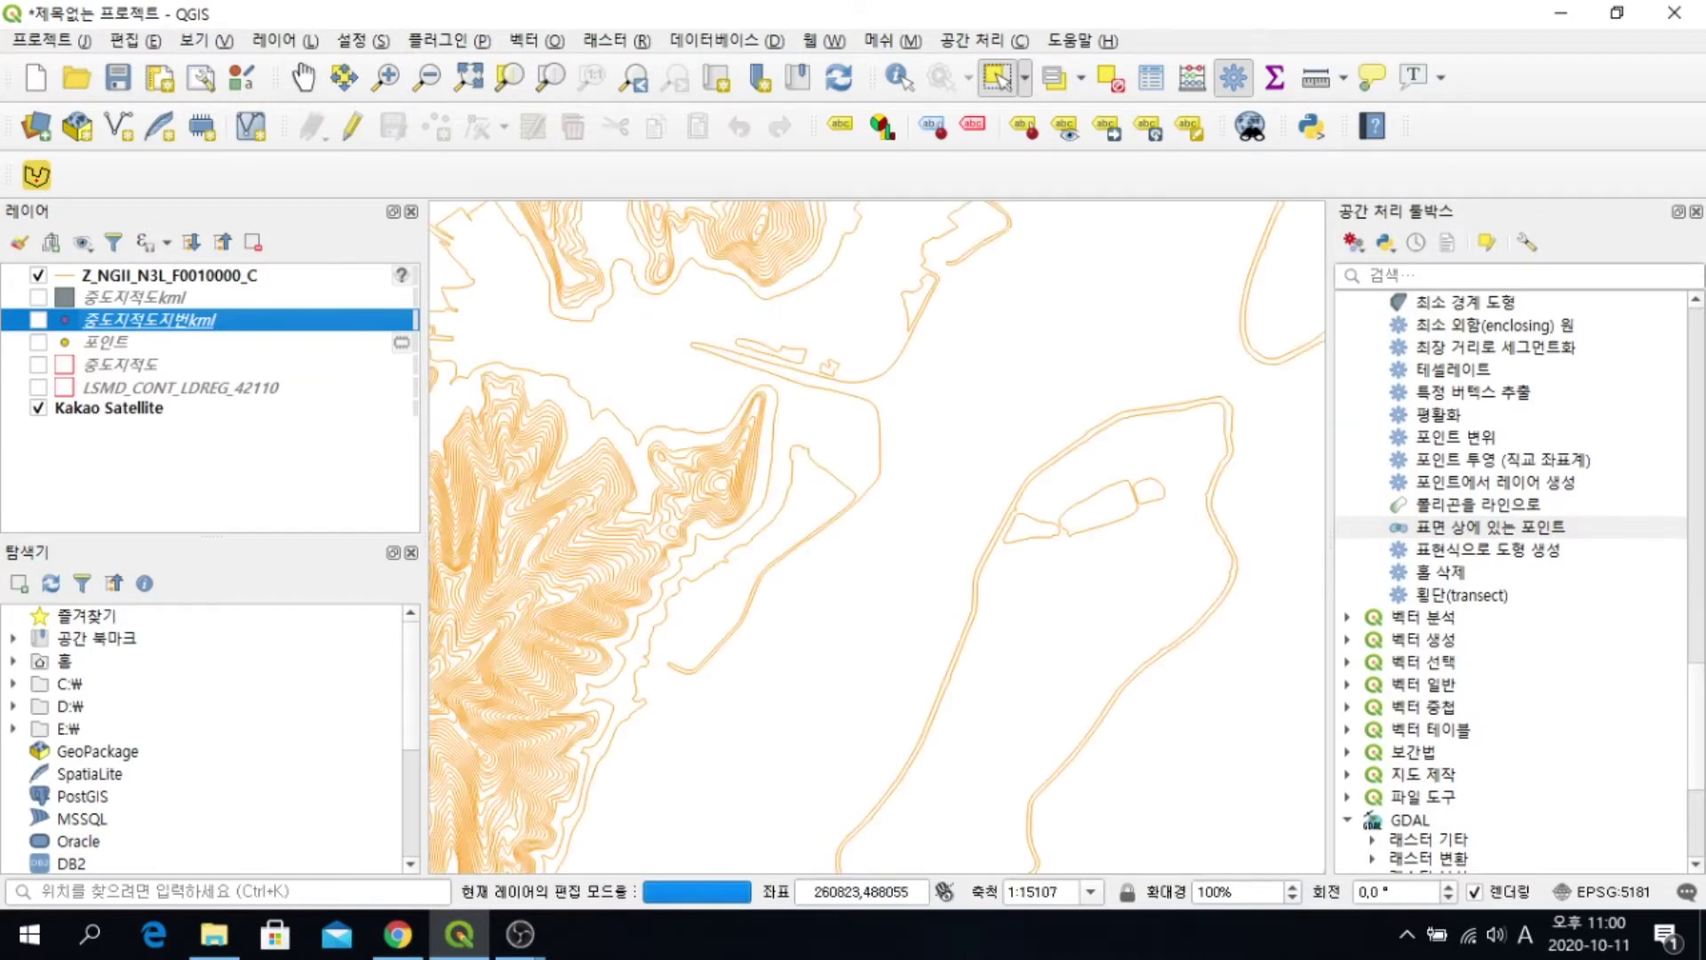
pyautogui.scroll(-1, 848, 541)
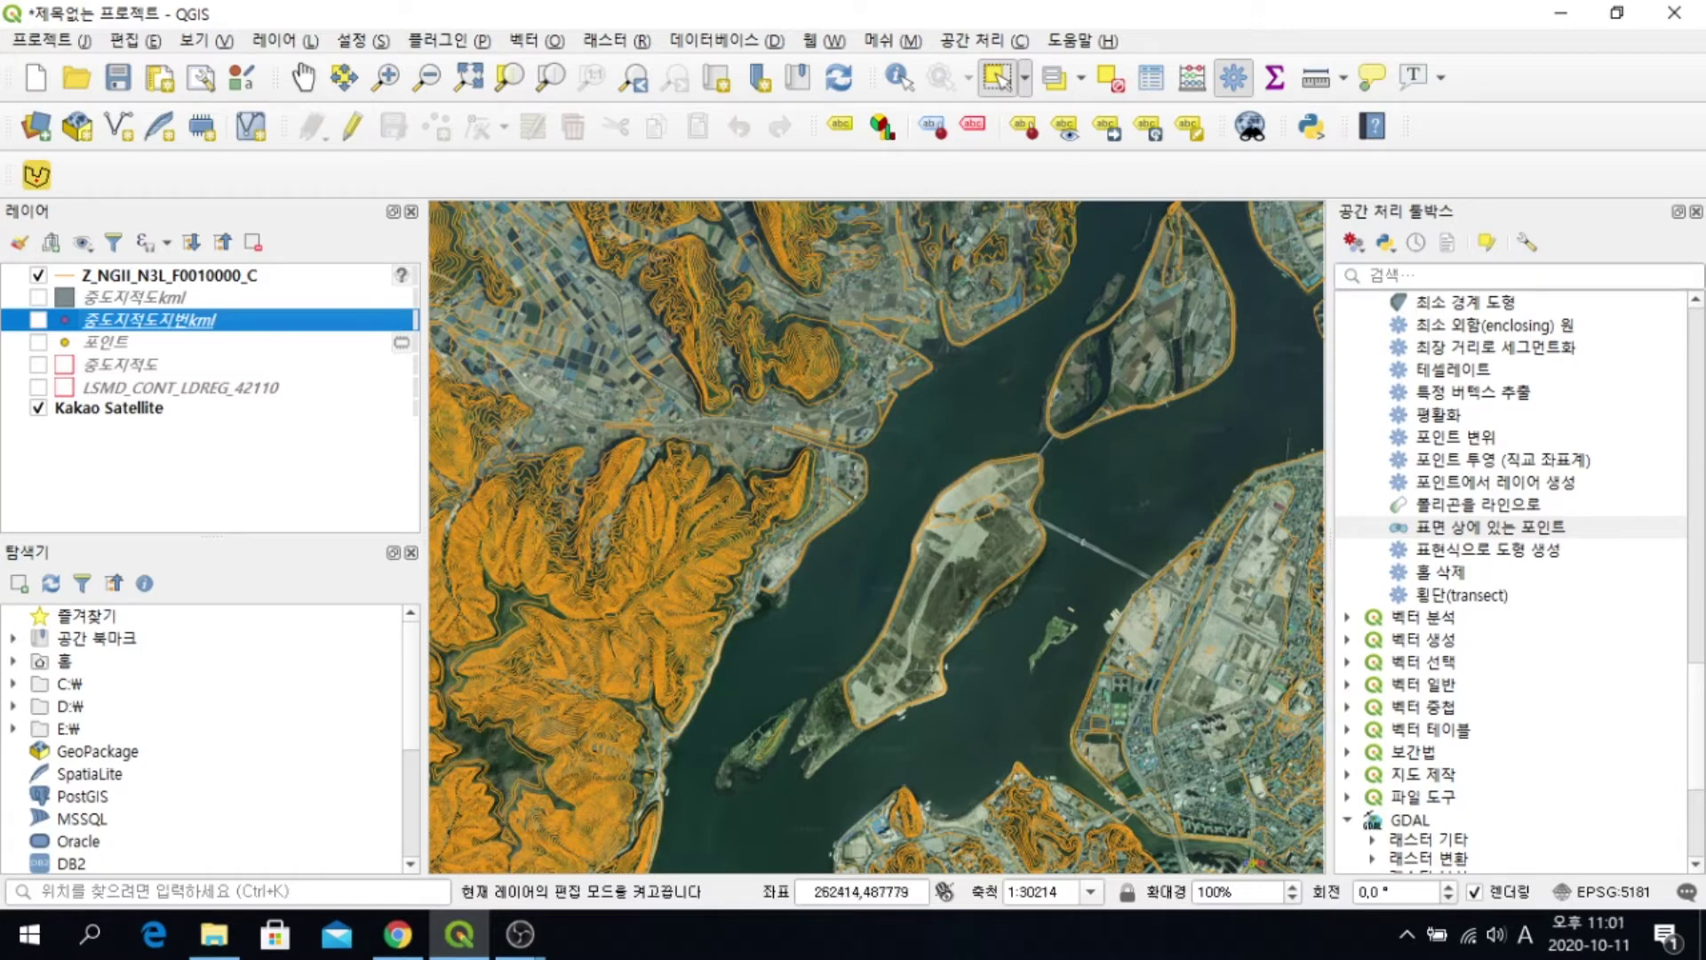
# Start the GDAL clip-vector-by-extent tool (범위로 벡터 자르기) with Z_NGII_N3L_F0010000_C as the input layer
pyautogui.scroll(-3, 1511, 578)
pyautogui.scroll(-2, 1511, 577)
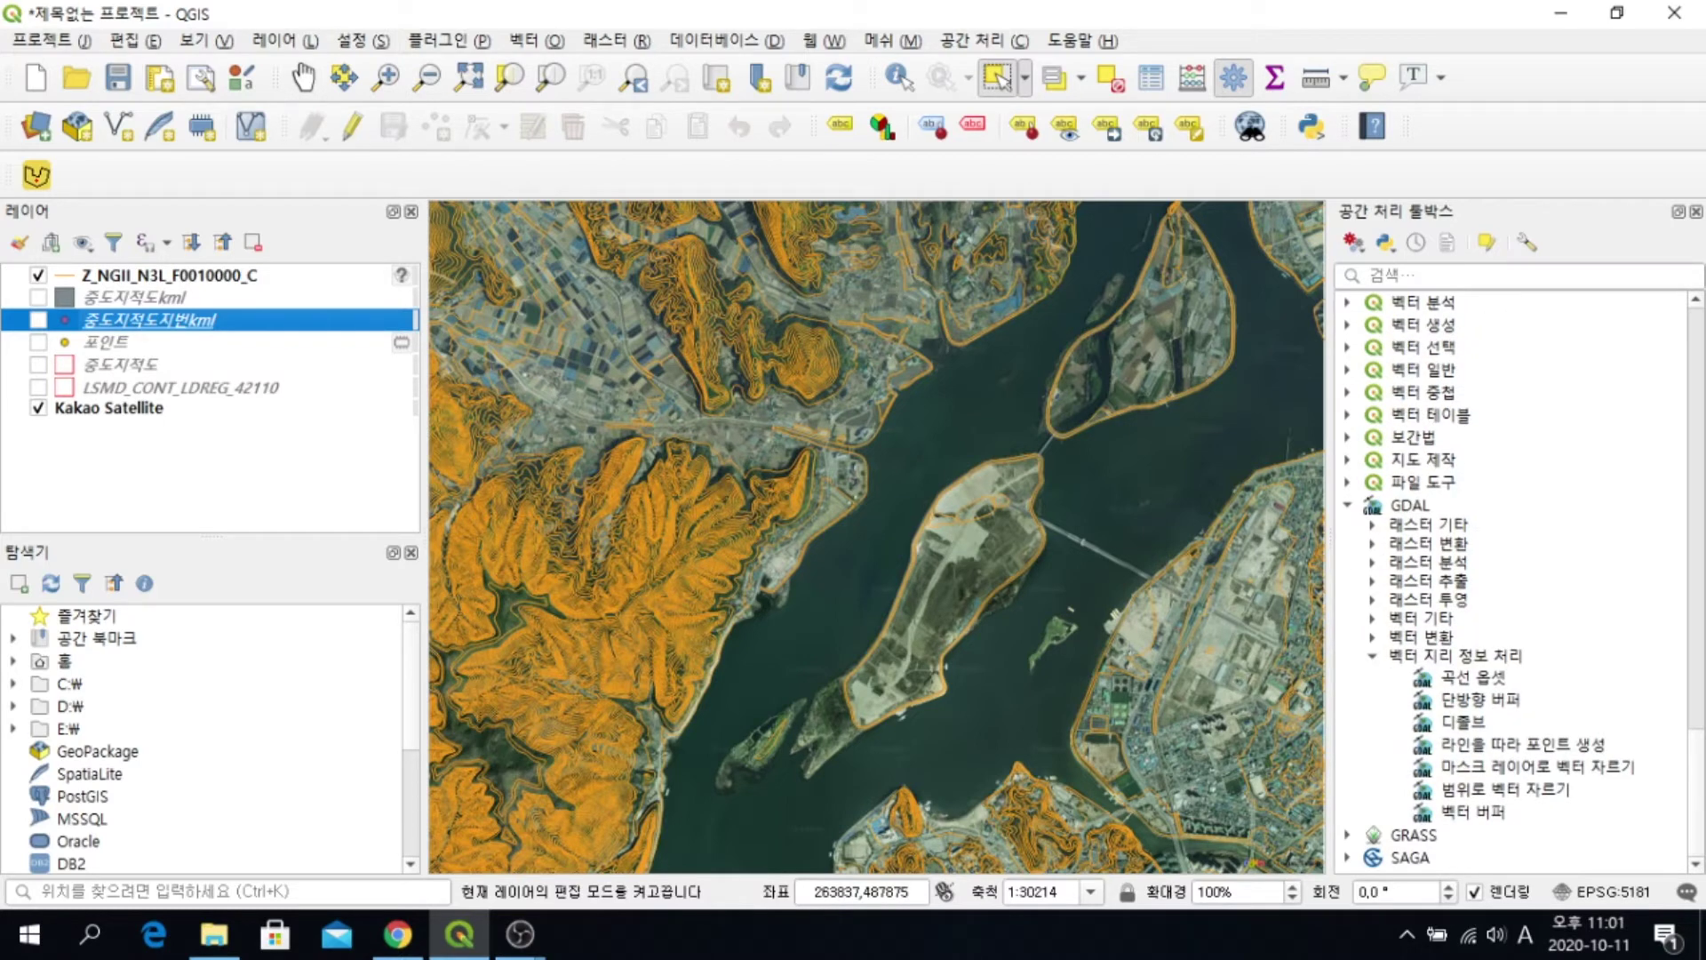
pyautogui.click(1505, 789)
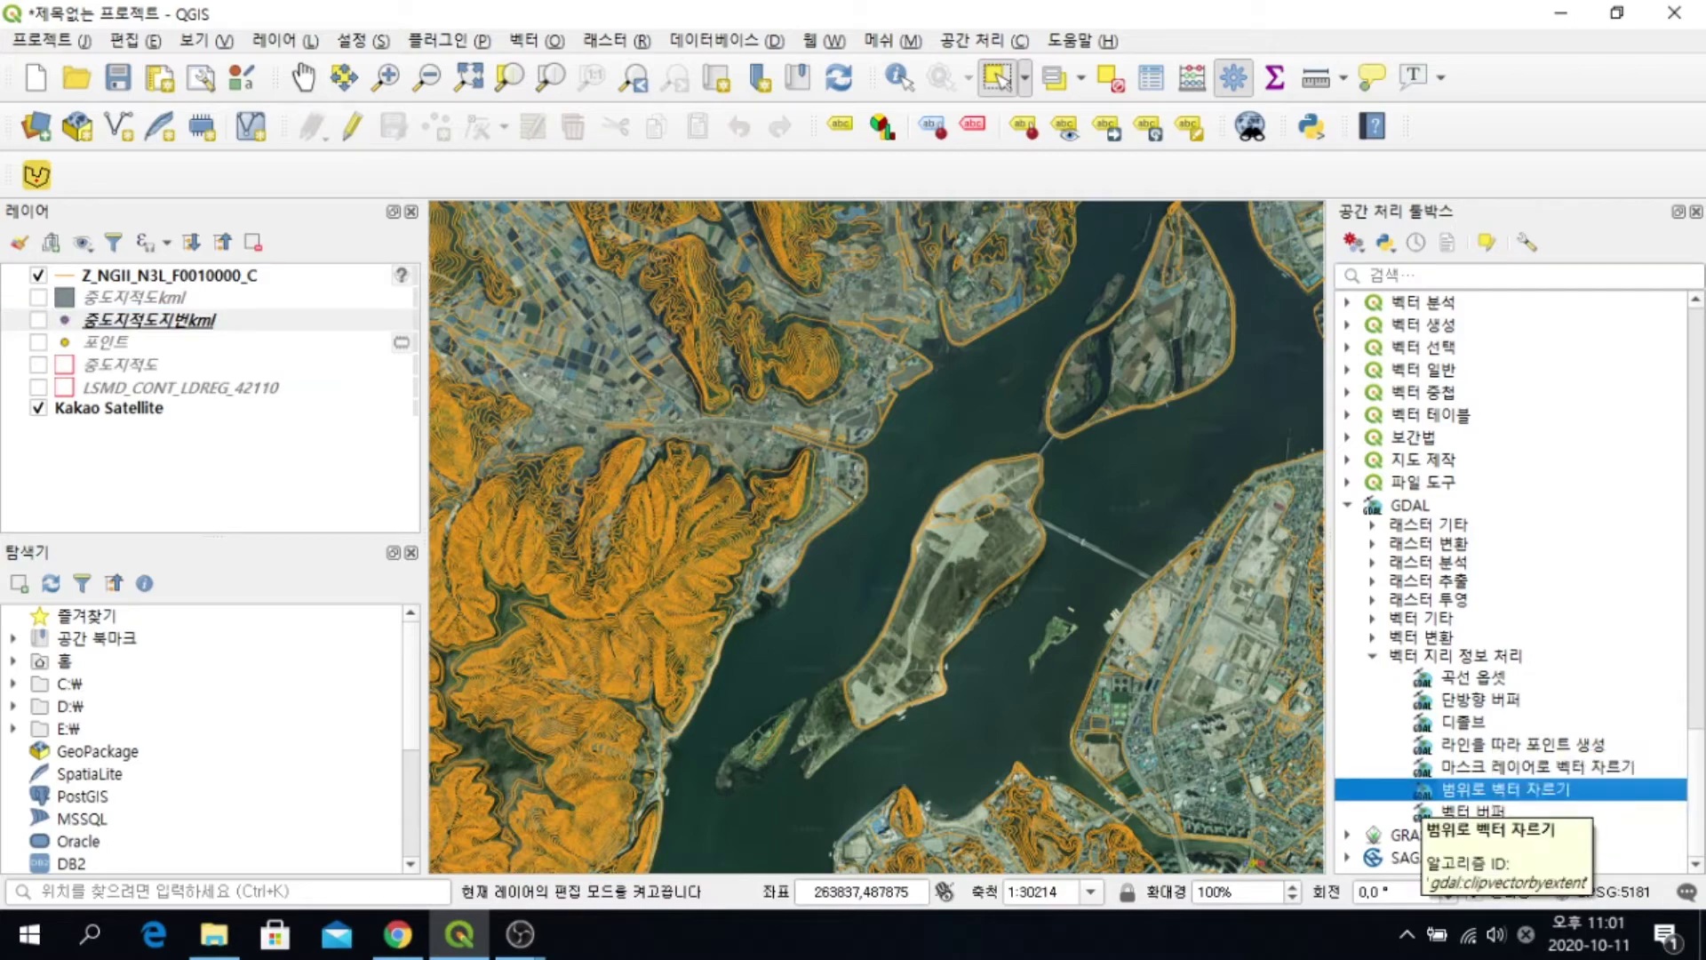
pyautogui.doubleClick(1431, 791)
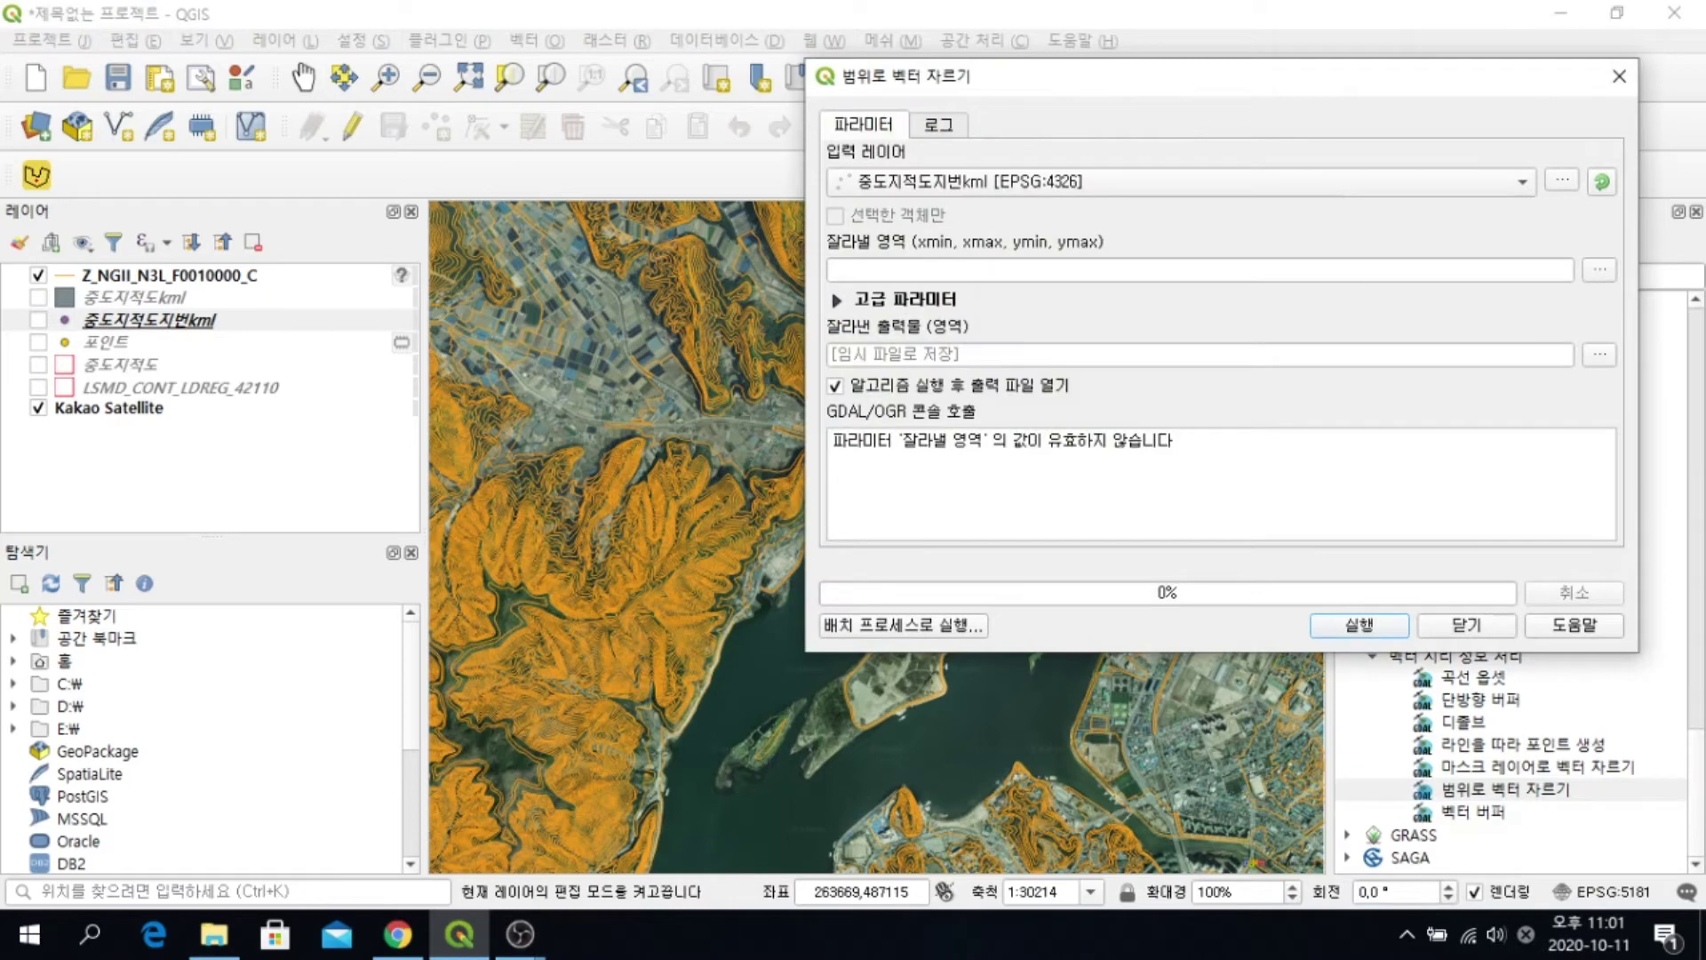
pyautogui.click(1182, 181)
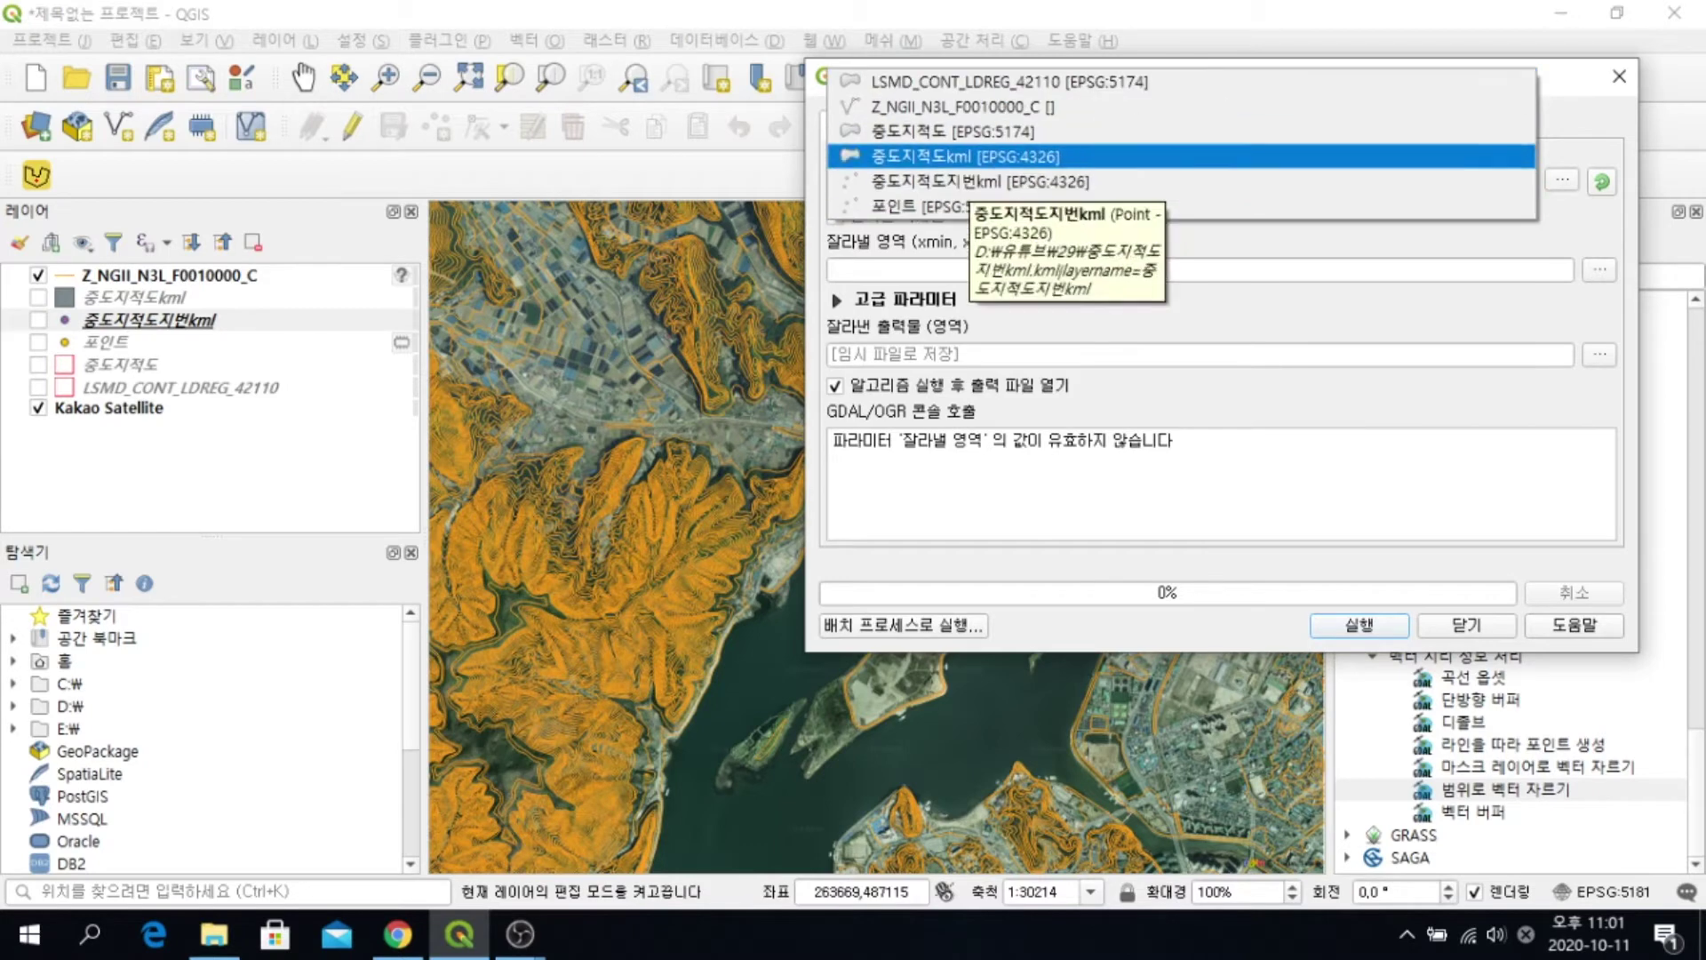
pyautogui.click(960, 110)
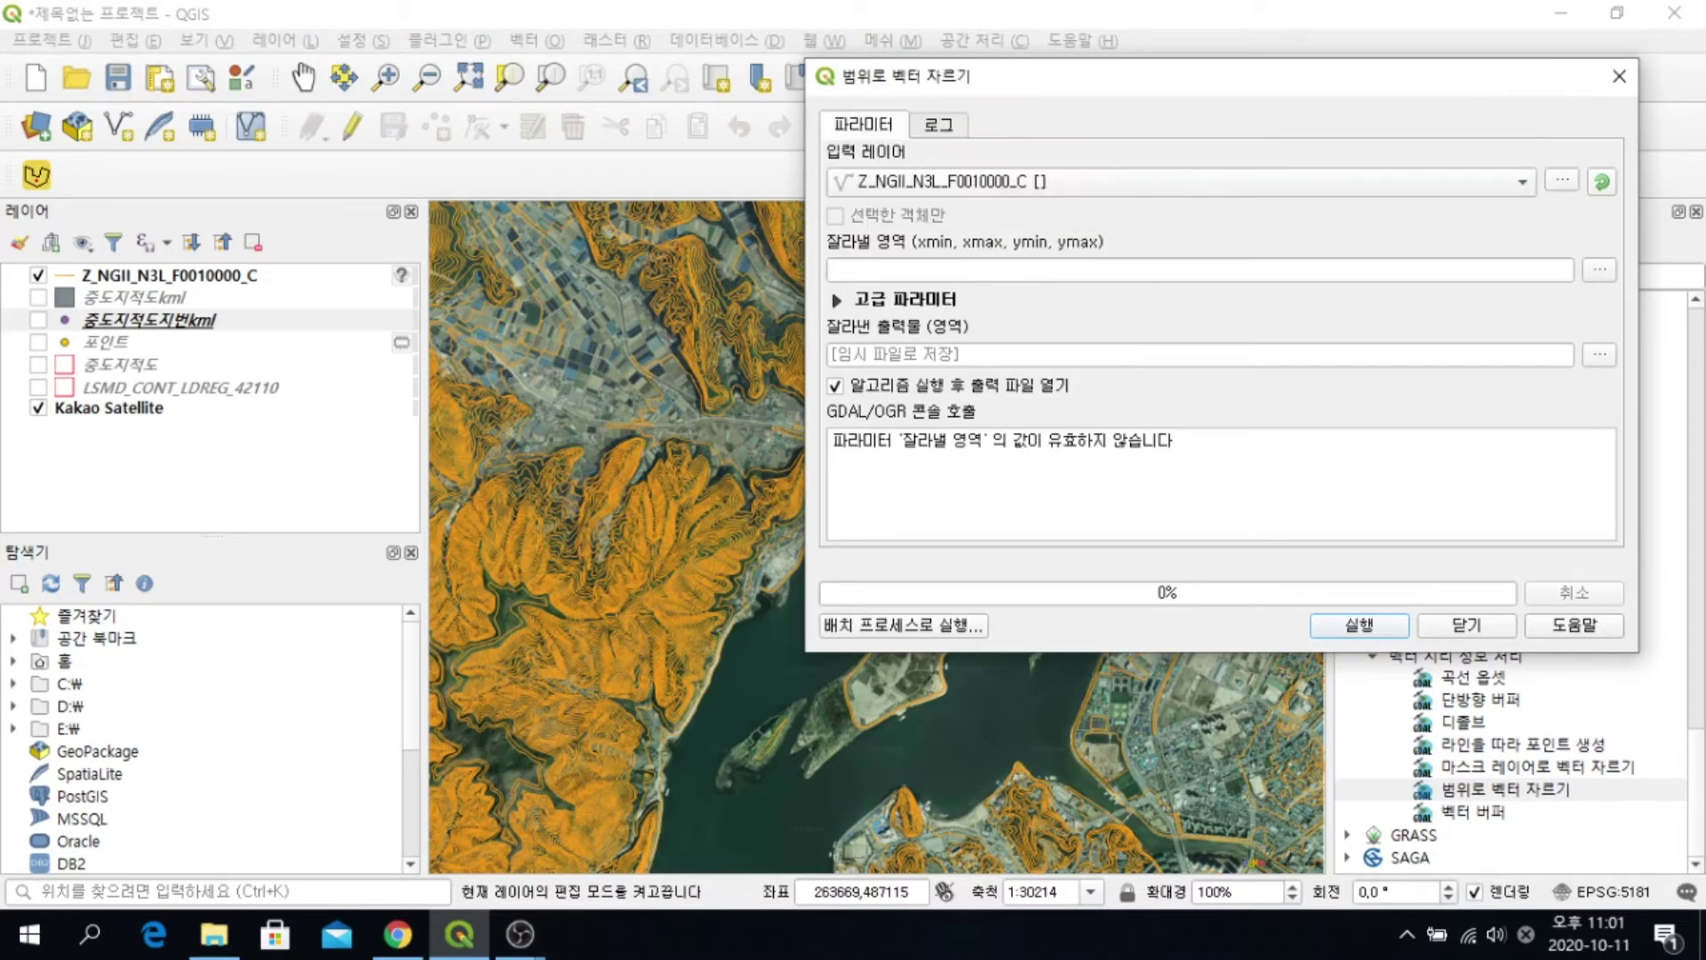
# Draw the clipping extent on the map around the river island, about x 258905–262870 and y 486220–489378
pyautogui.click(1600, 269)
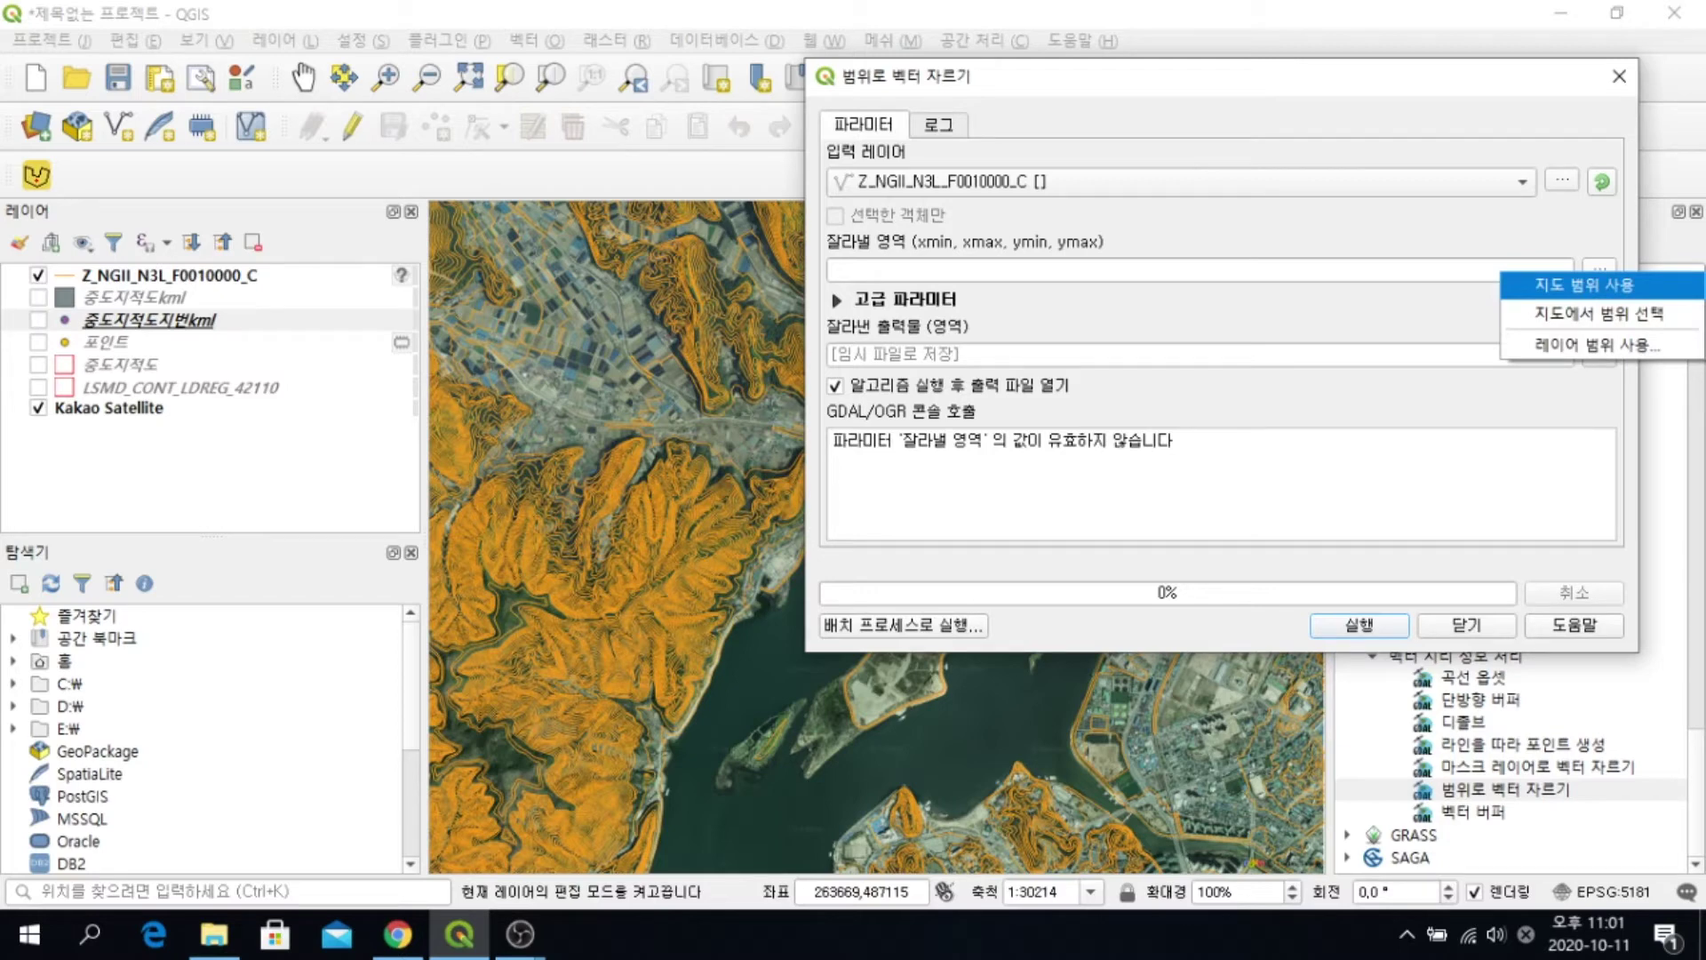
pyautogui.click(1600, 313)
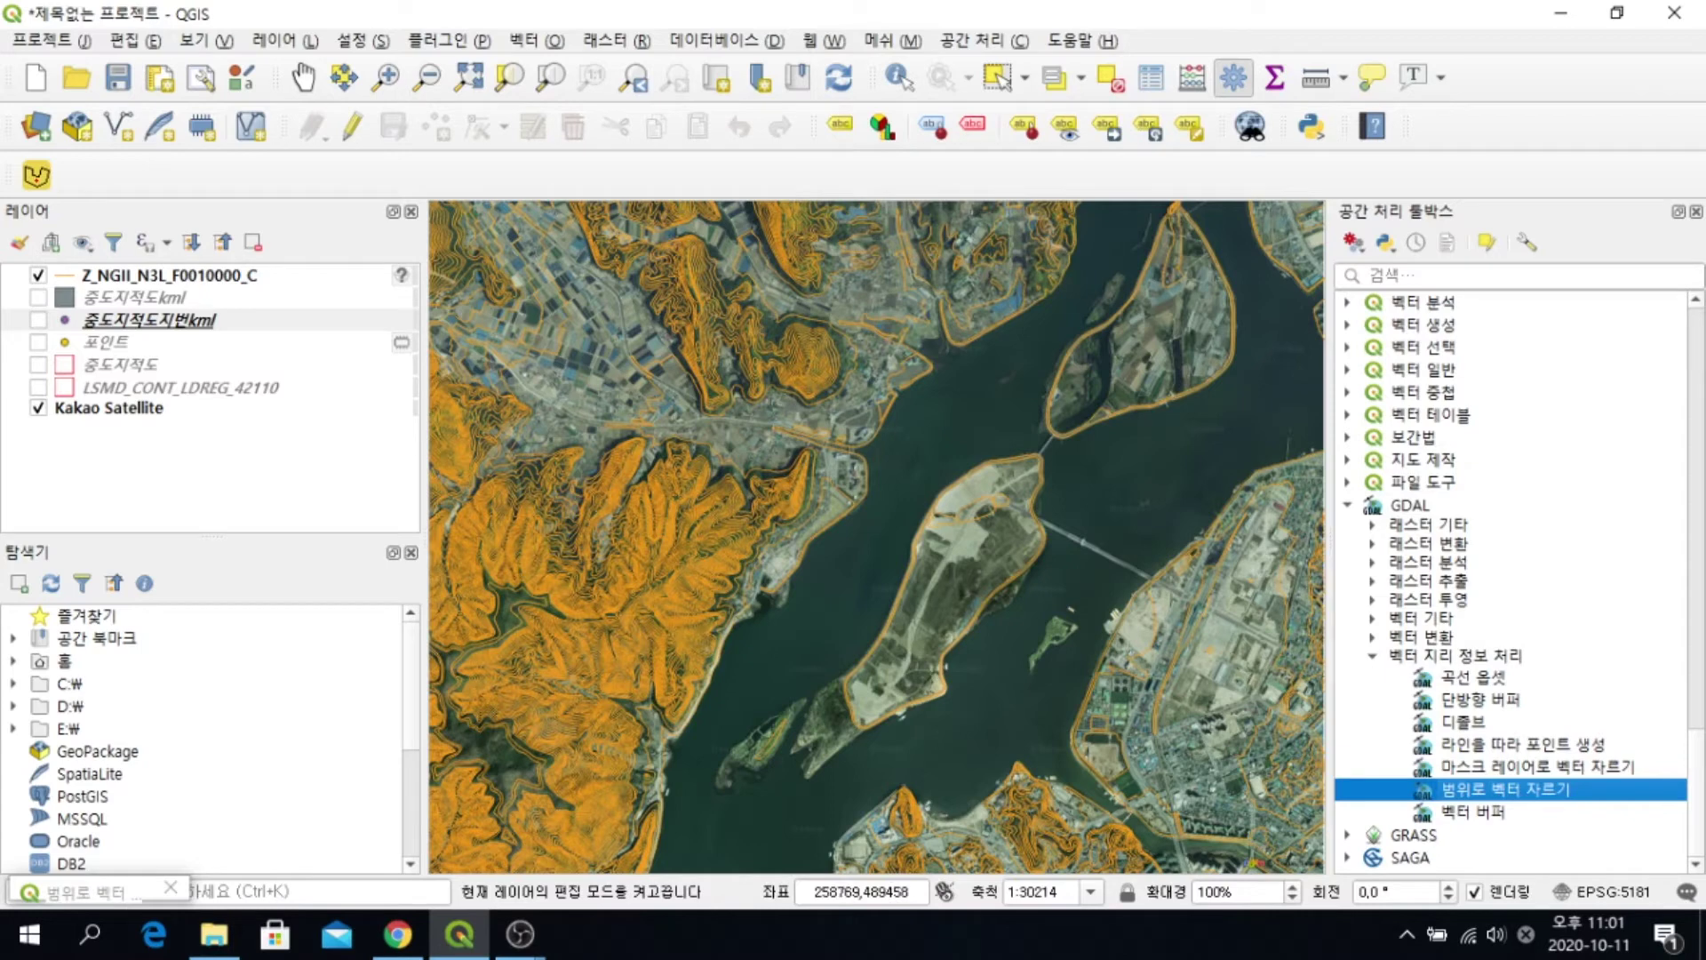
pyautogui.moveTo(546, 307); pyautogui.dragTo(1170, 803)
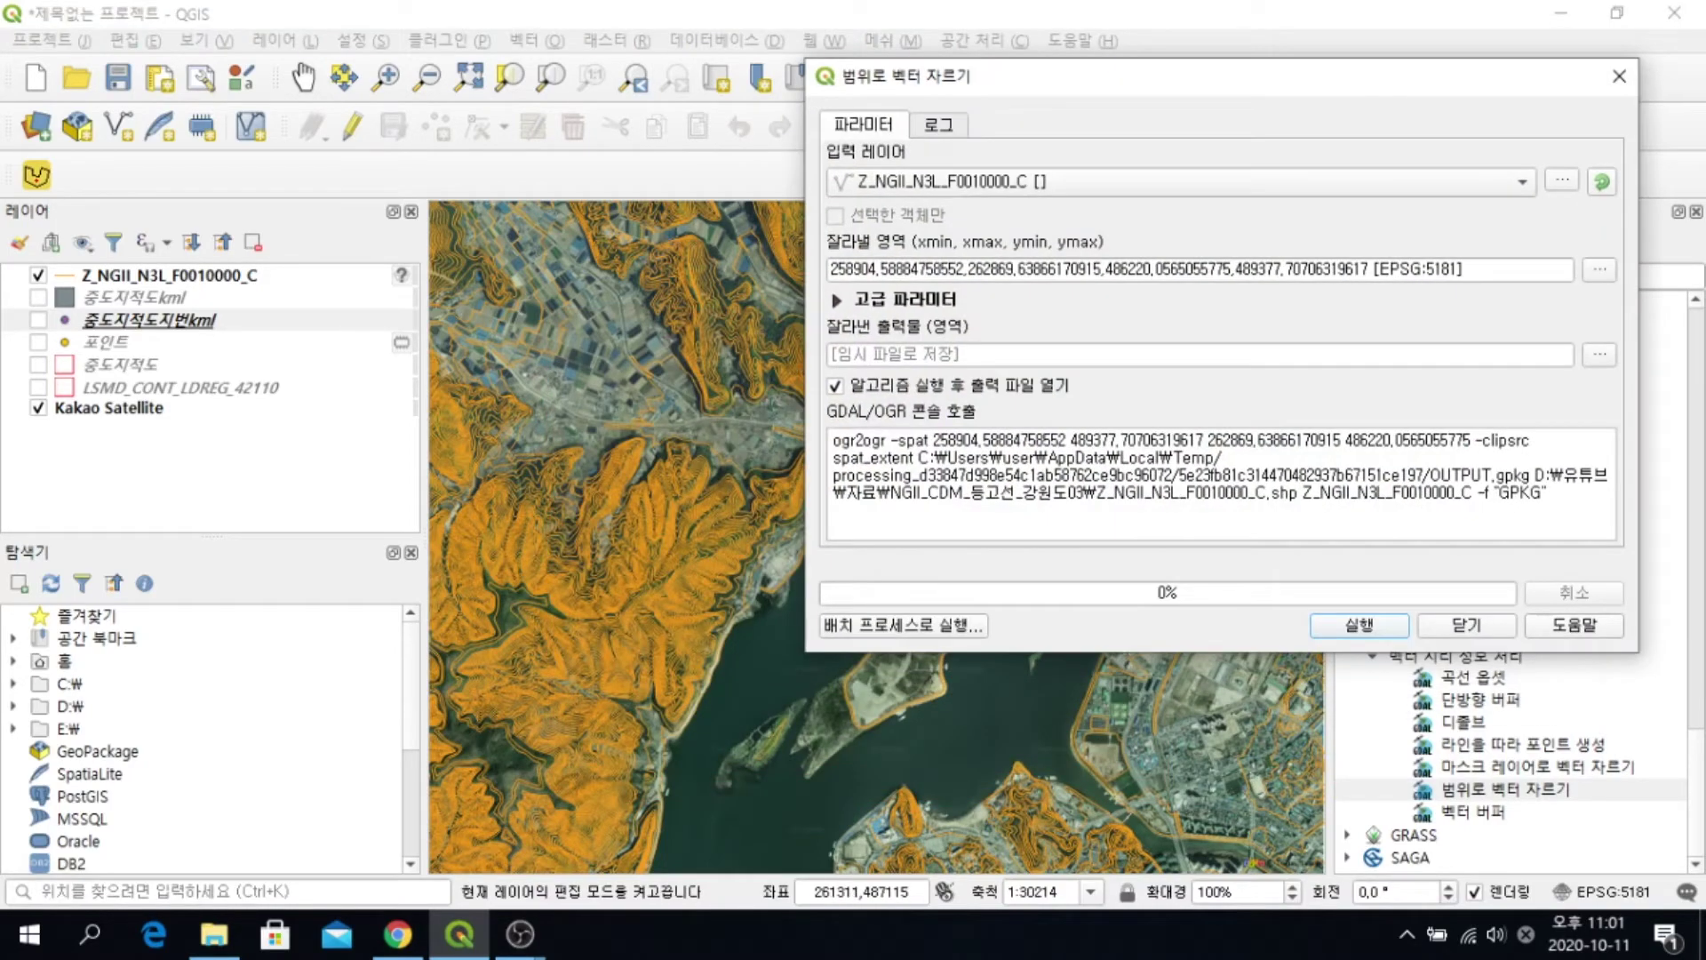
pyautogui.click(1600, 354)
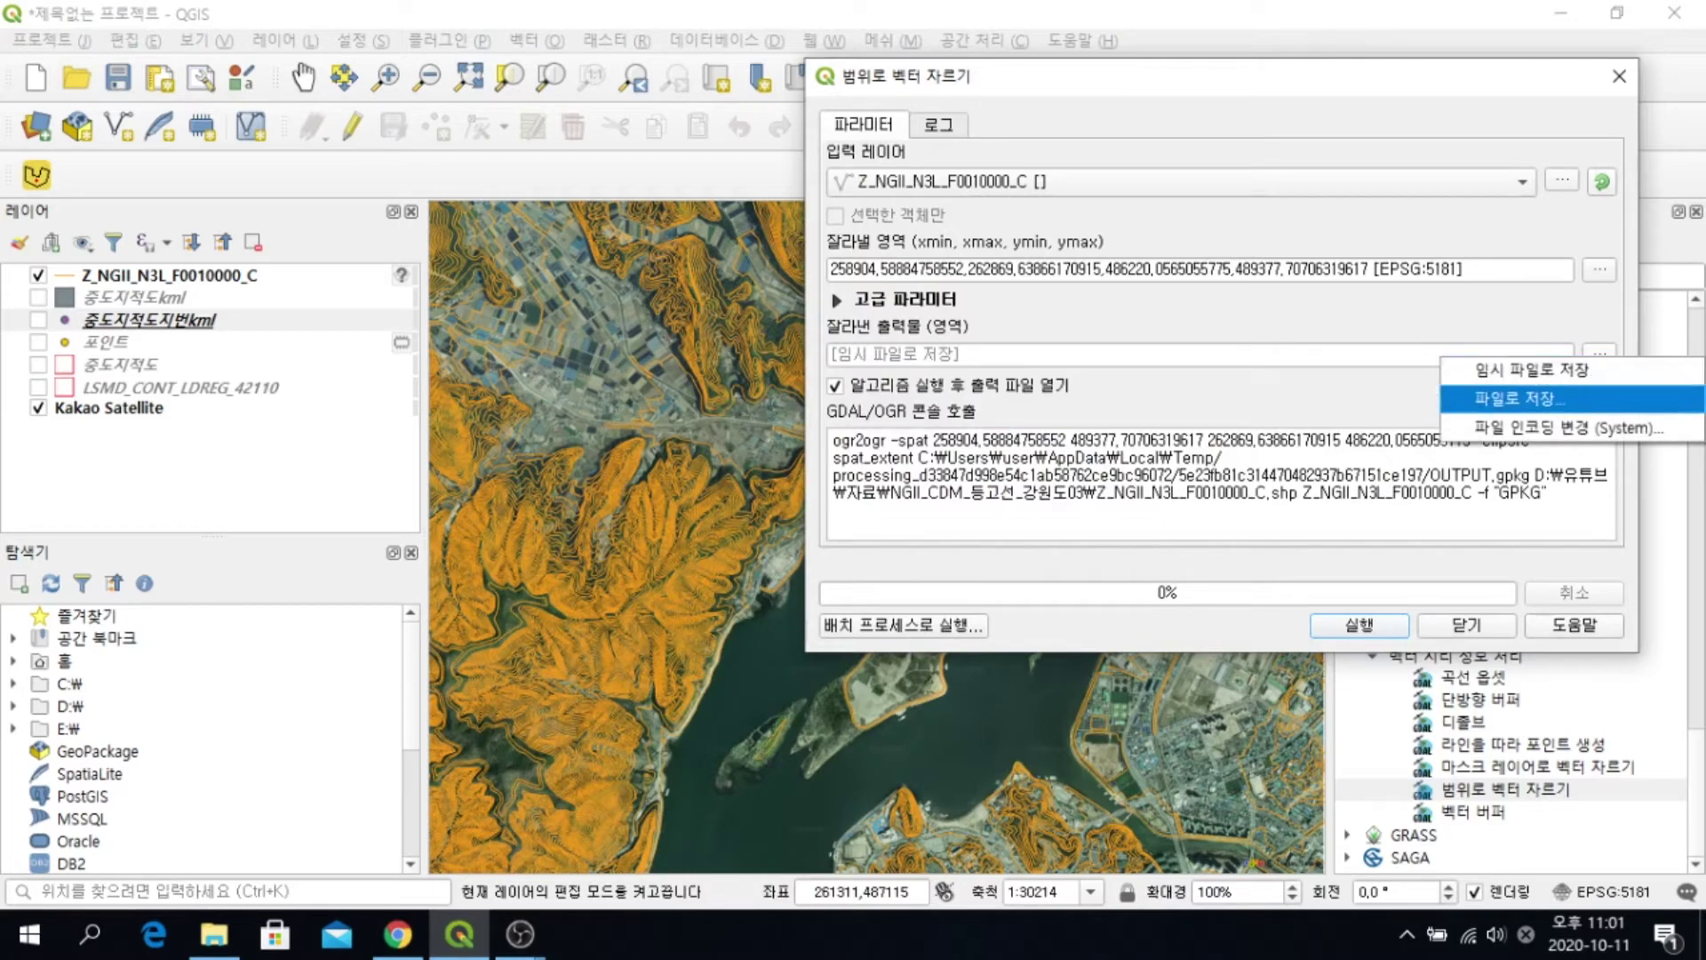
pyautogui.click(1520, 398)
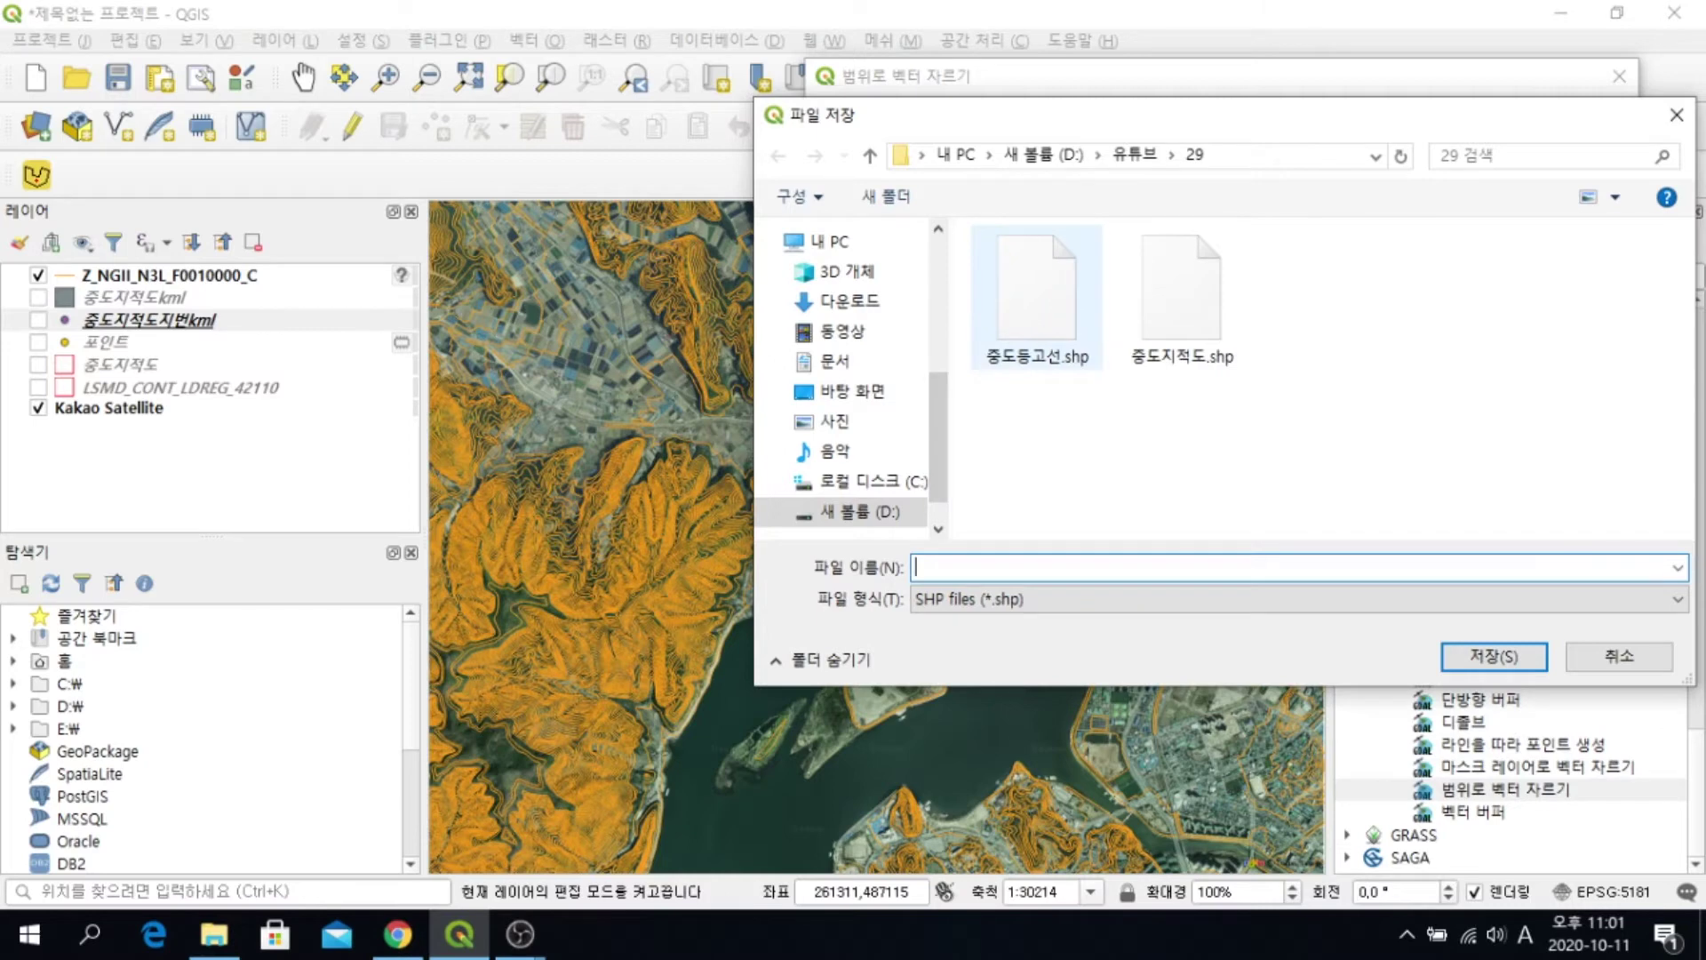
pyautogui.click(1037, 293)
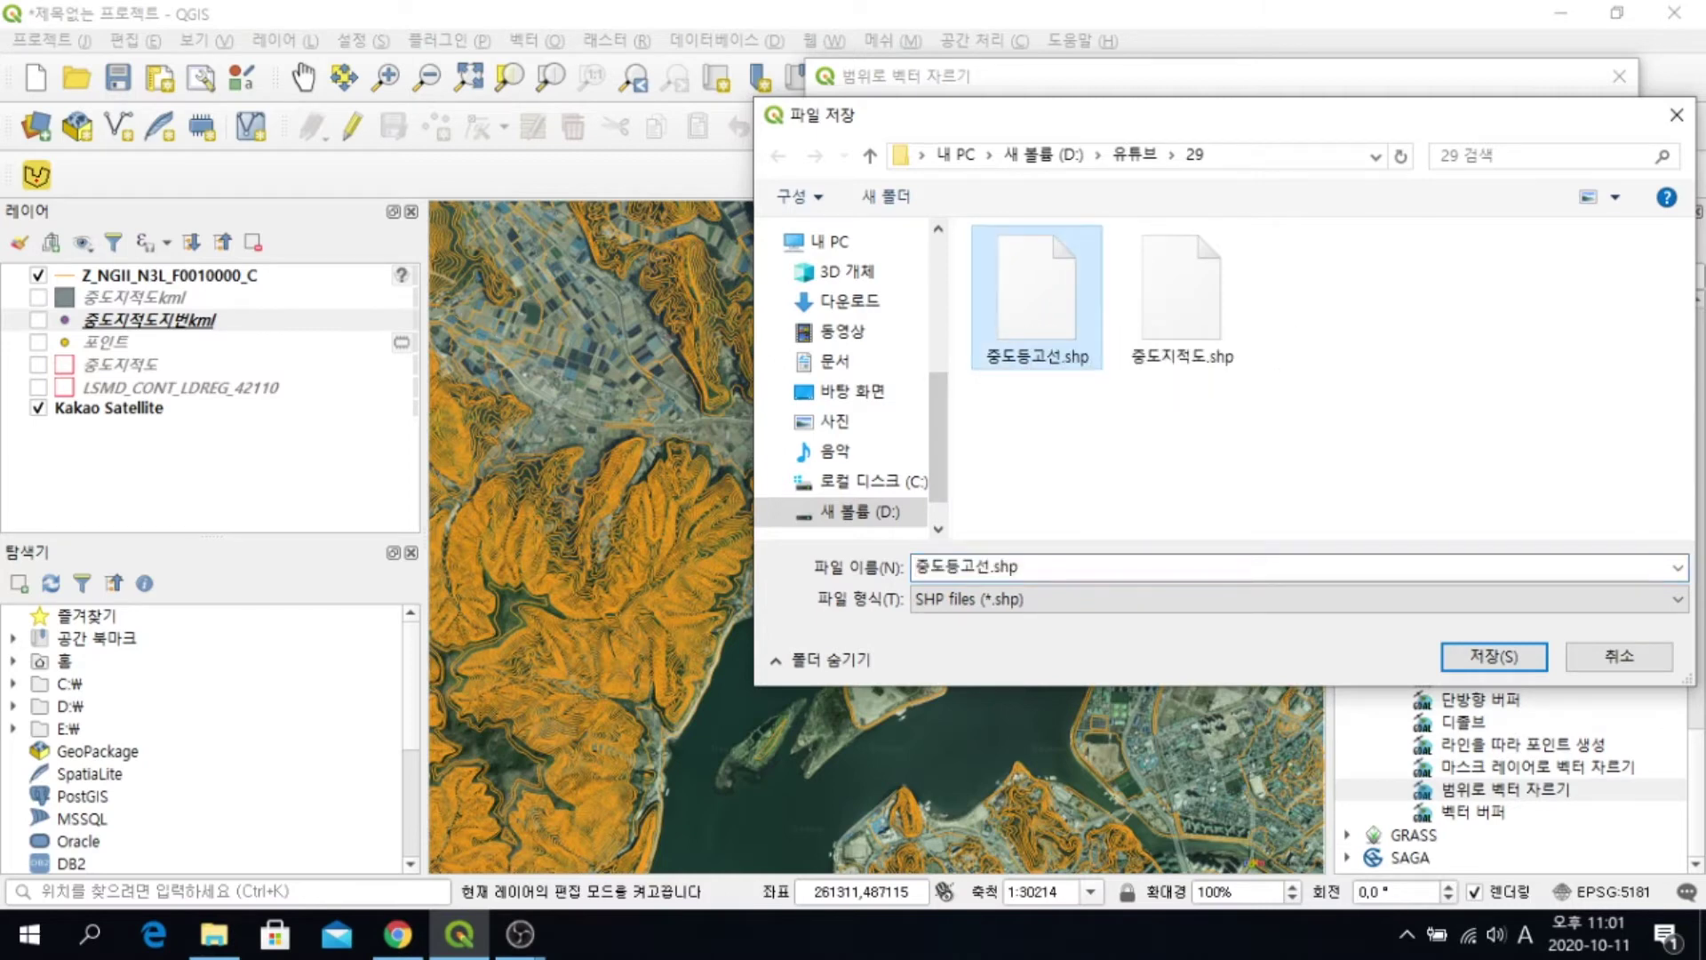
pyautogui.click(1018, 566)
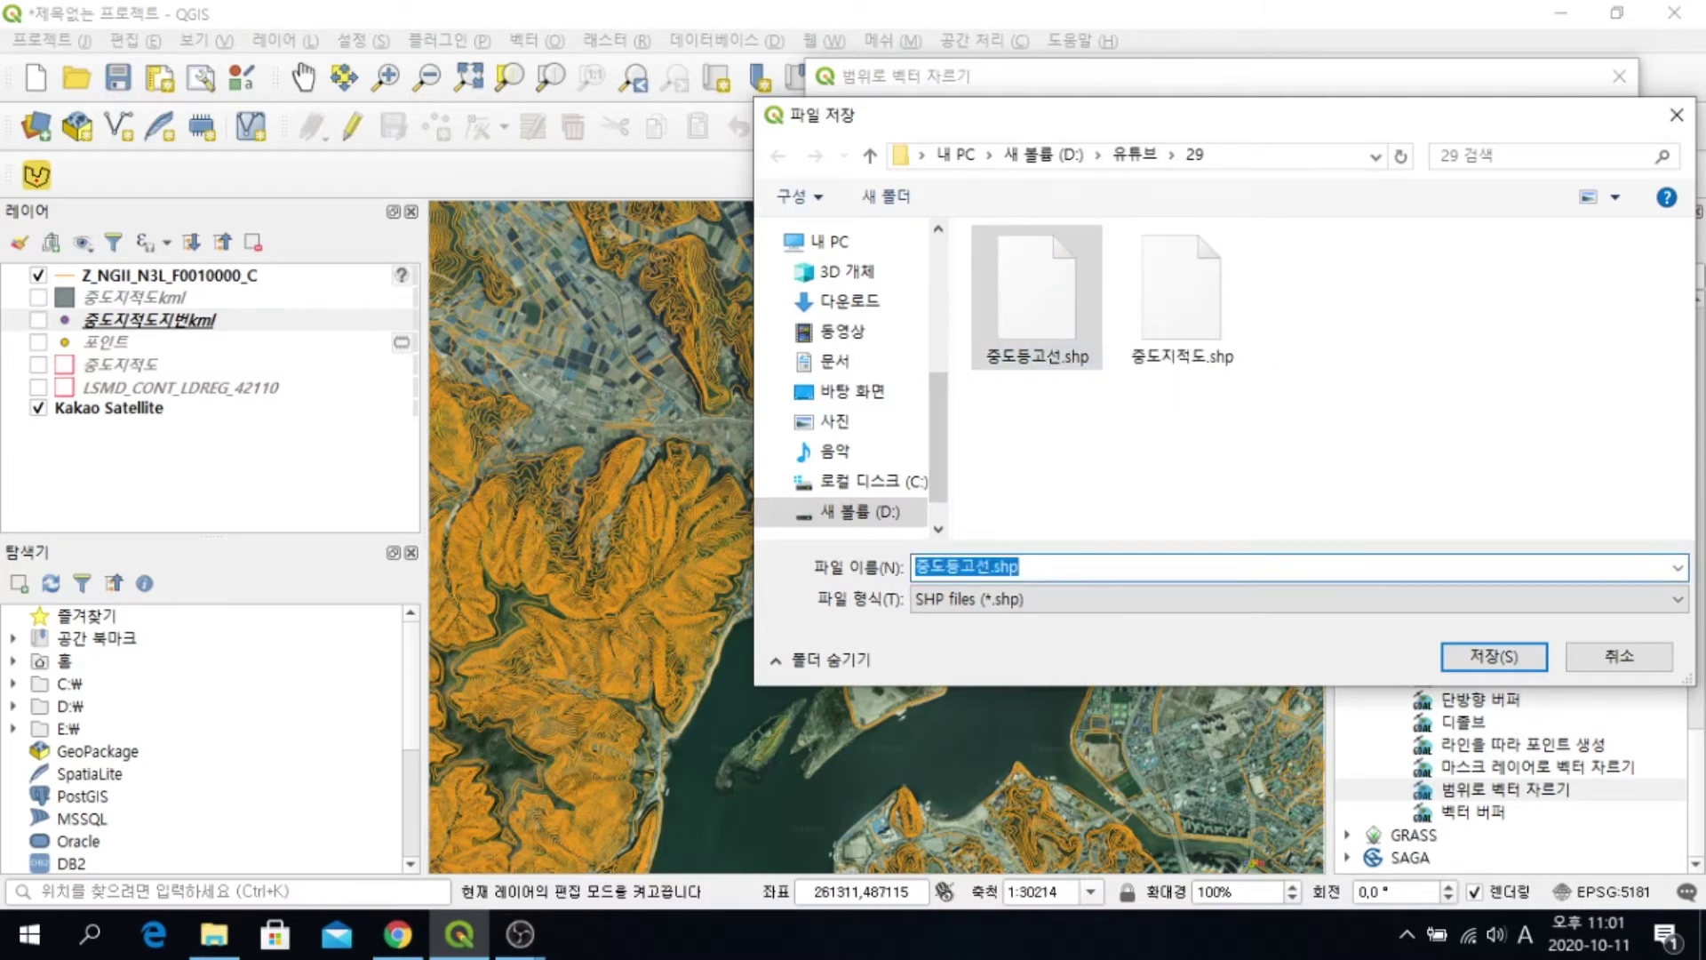
pyautogui.click(1618, 656)
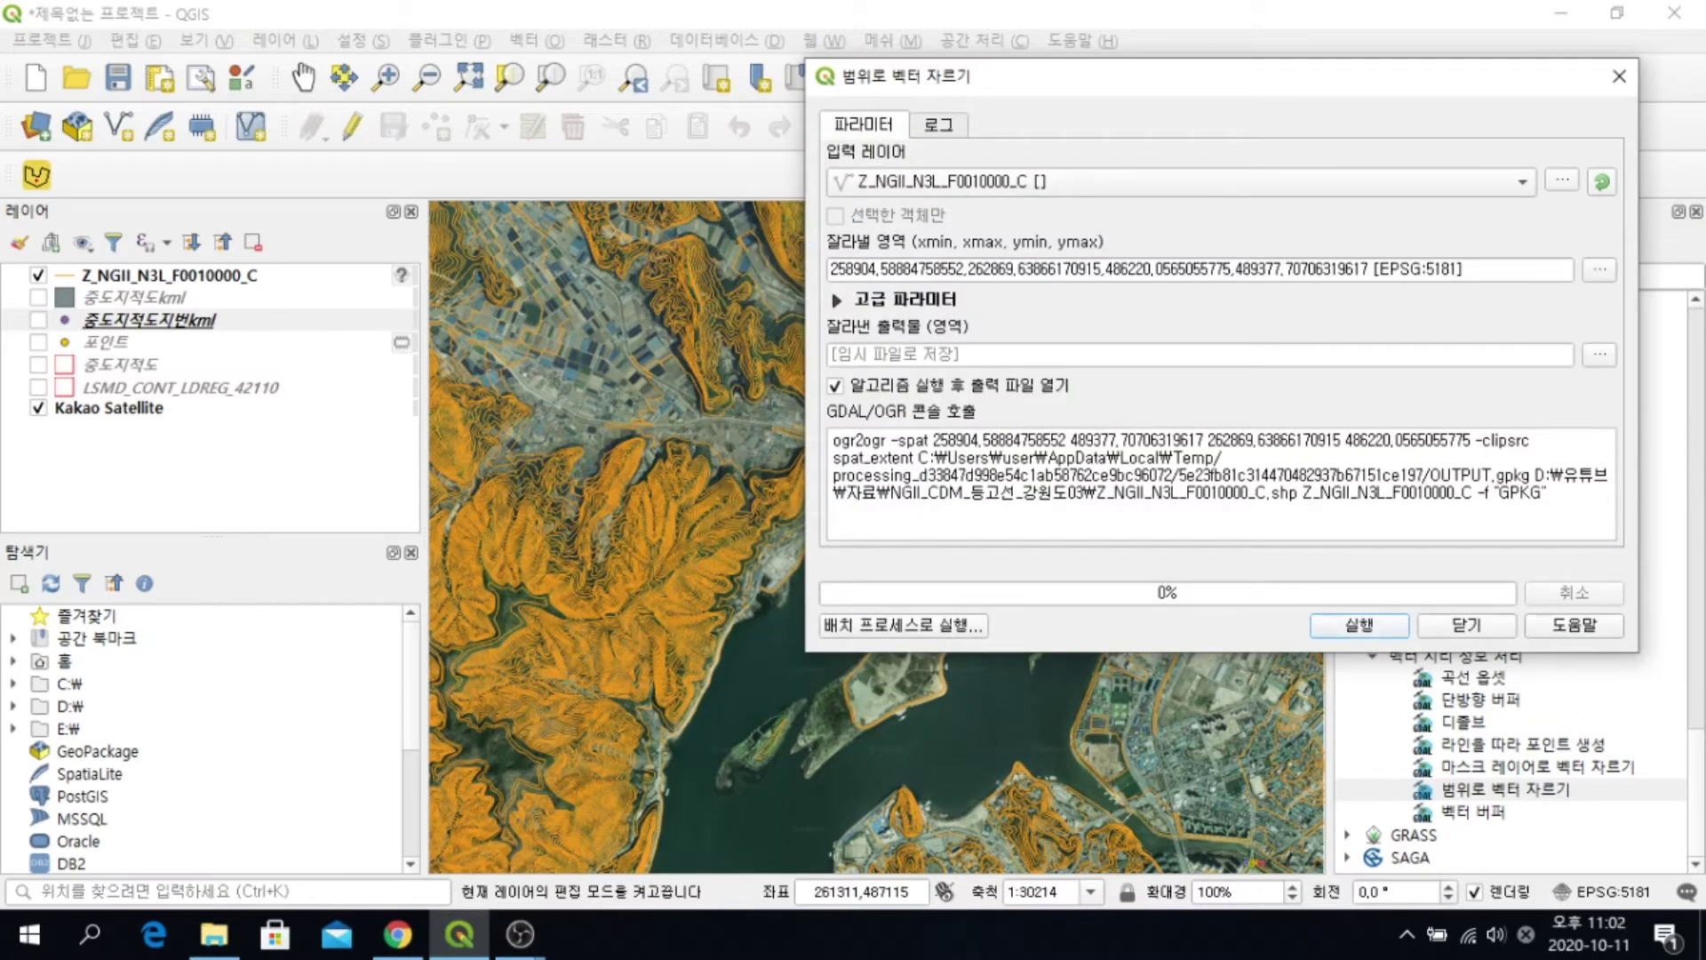
# Run the clip with its output saved to D:/유튜브/29/중도등고선.shp, replacing the existing file, and close the tool
pyautogui.click(1600, 354)
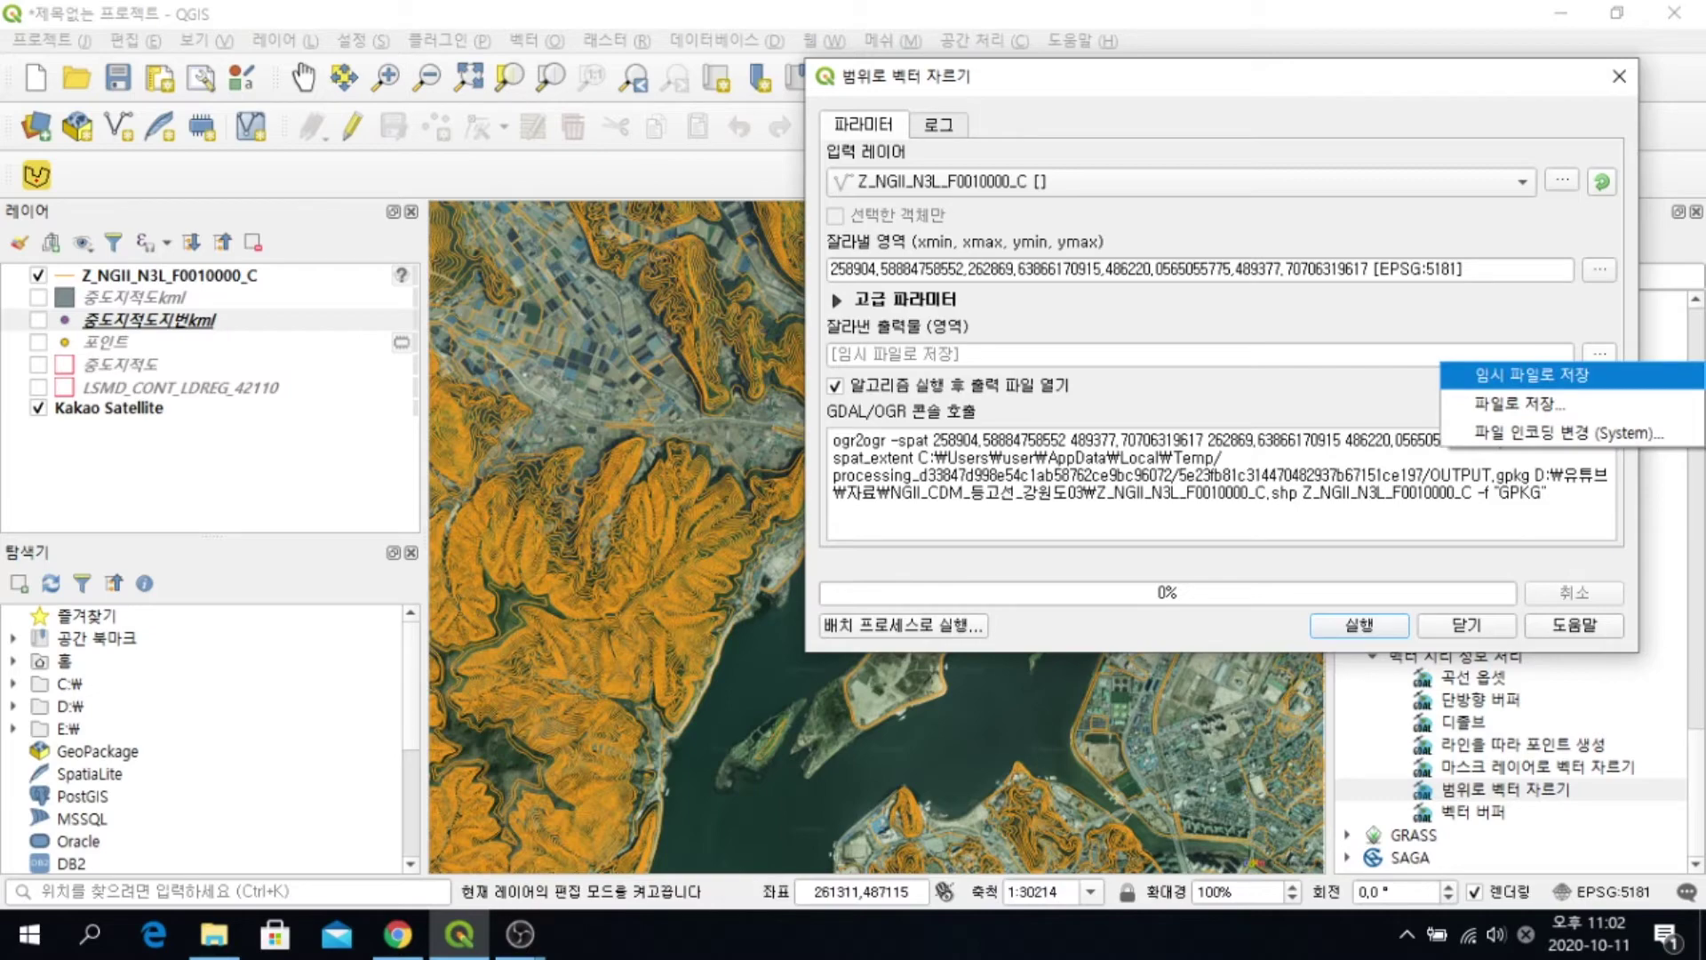
pyautogui.click(1515, 404)
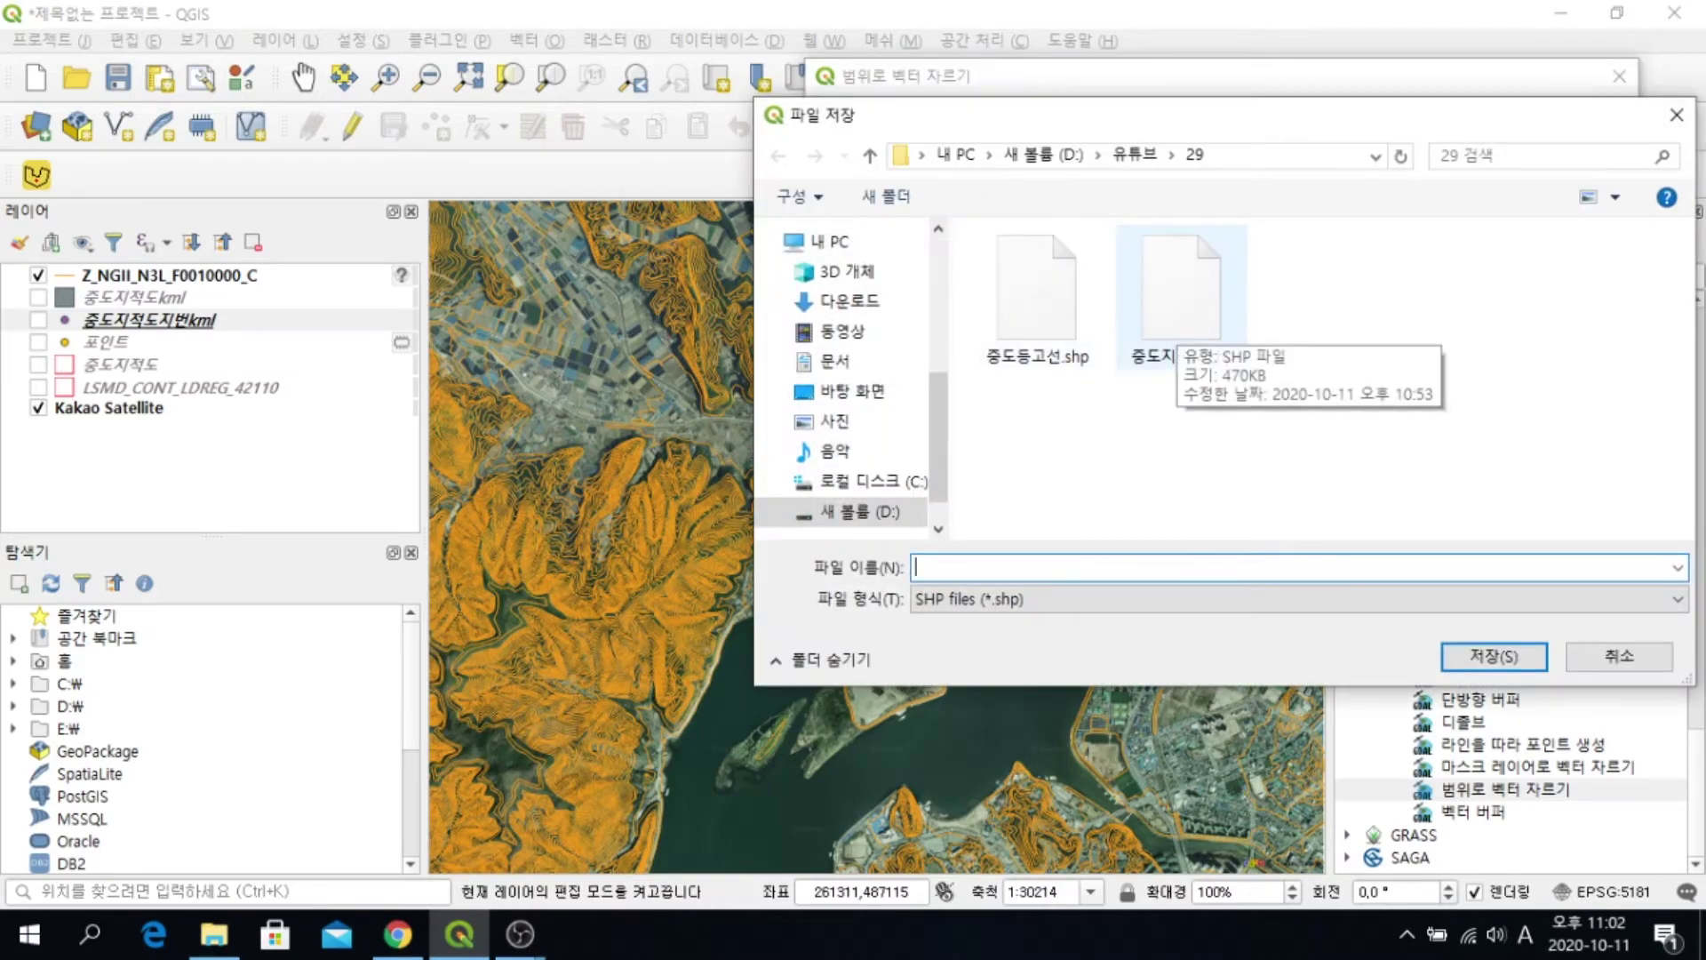
pyautogui.click(1037, 298)
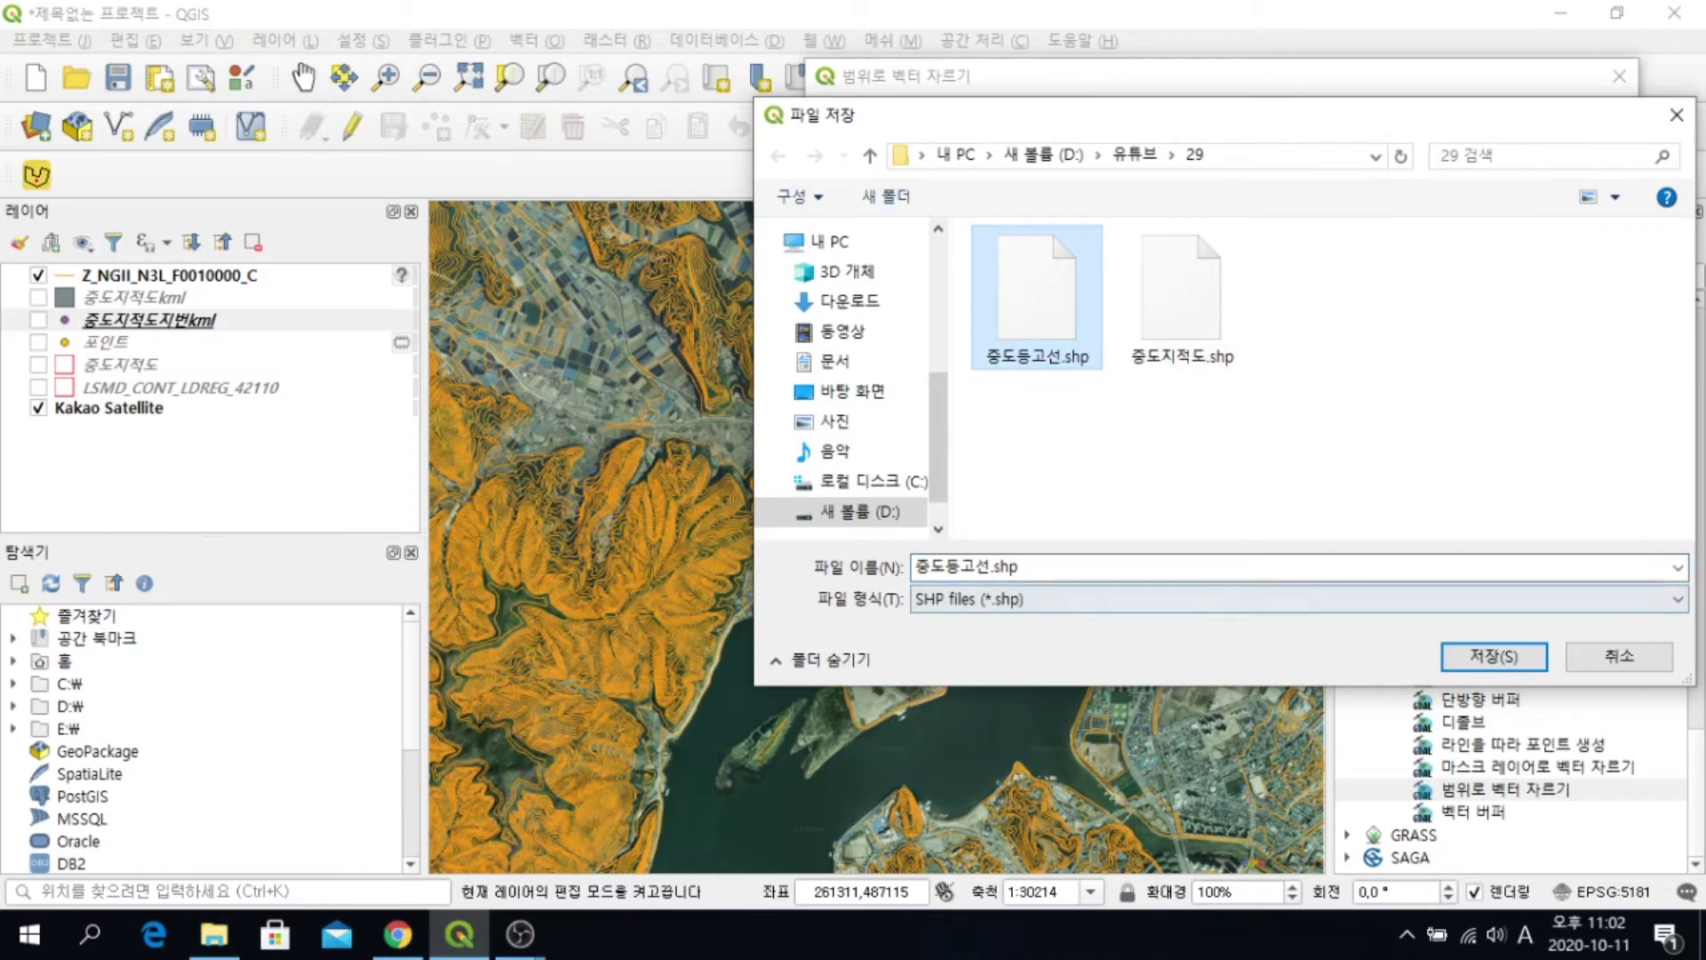
pyautogui.click(1494, 656)
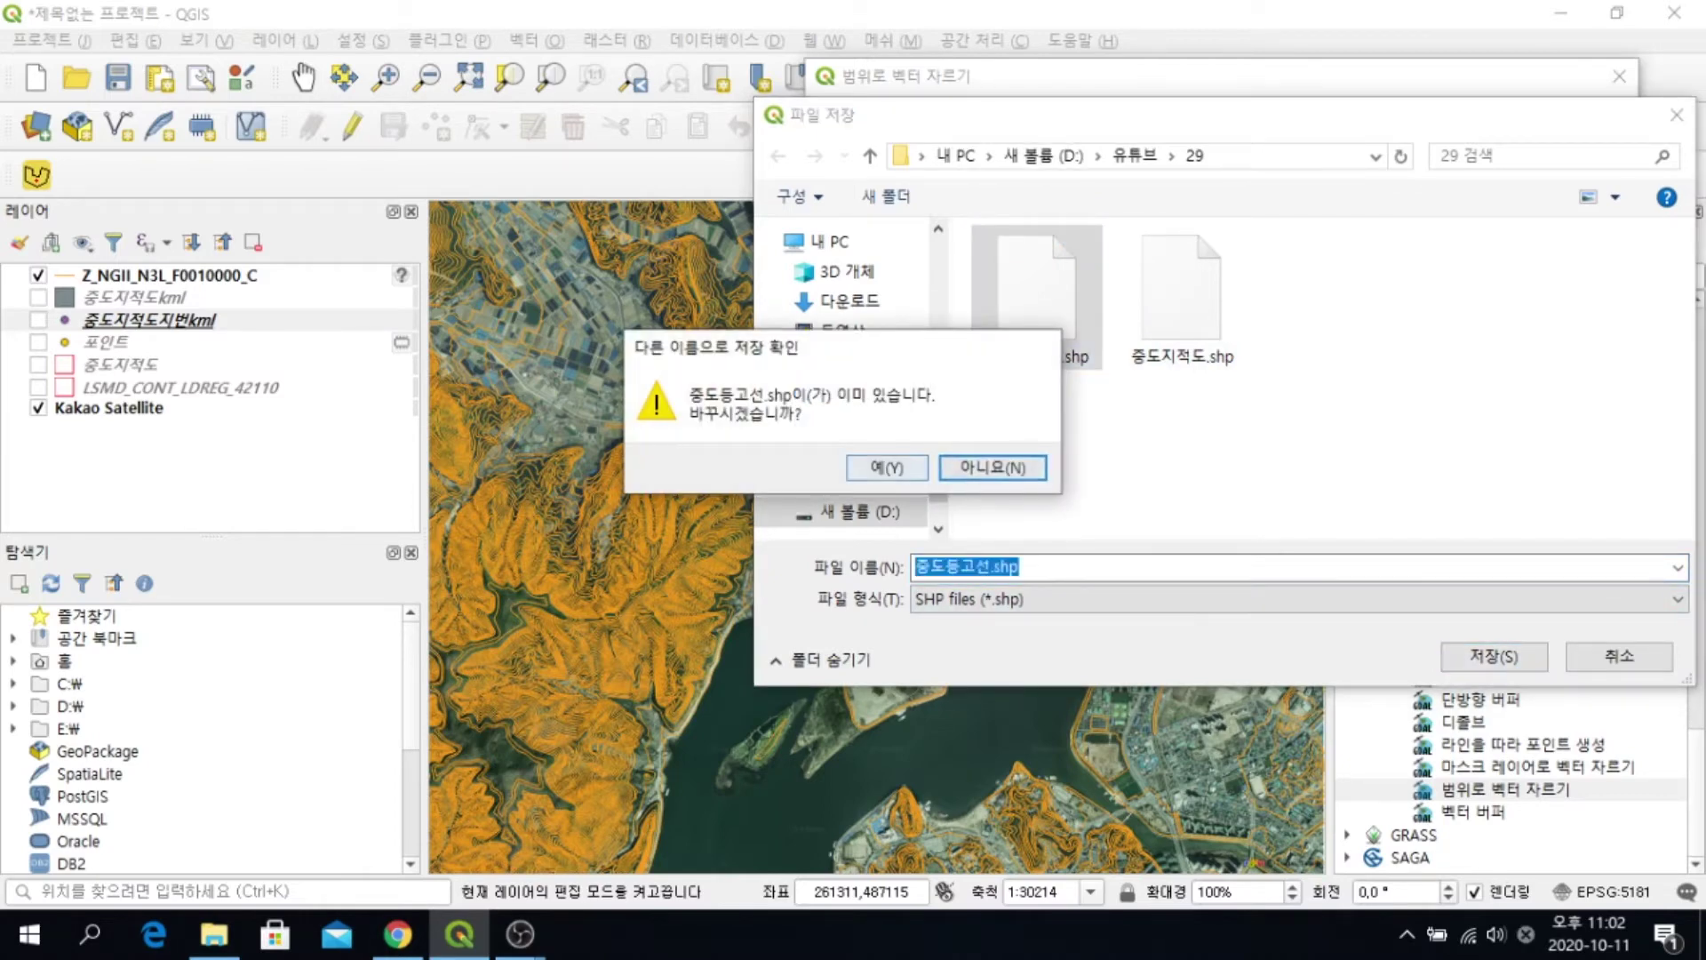
pyautogui.click(912, 464)
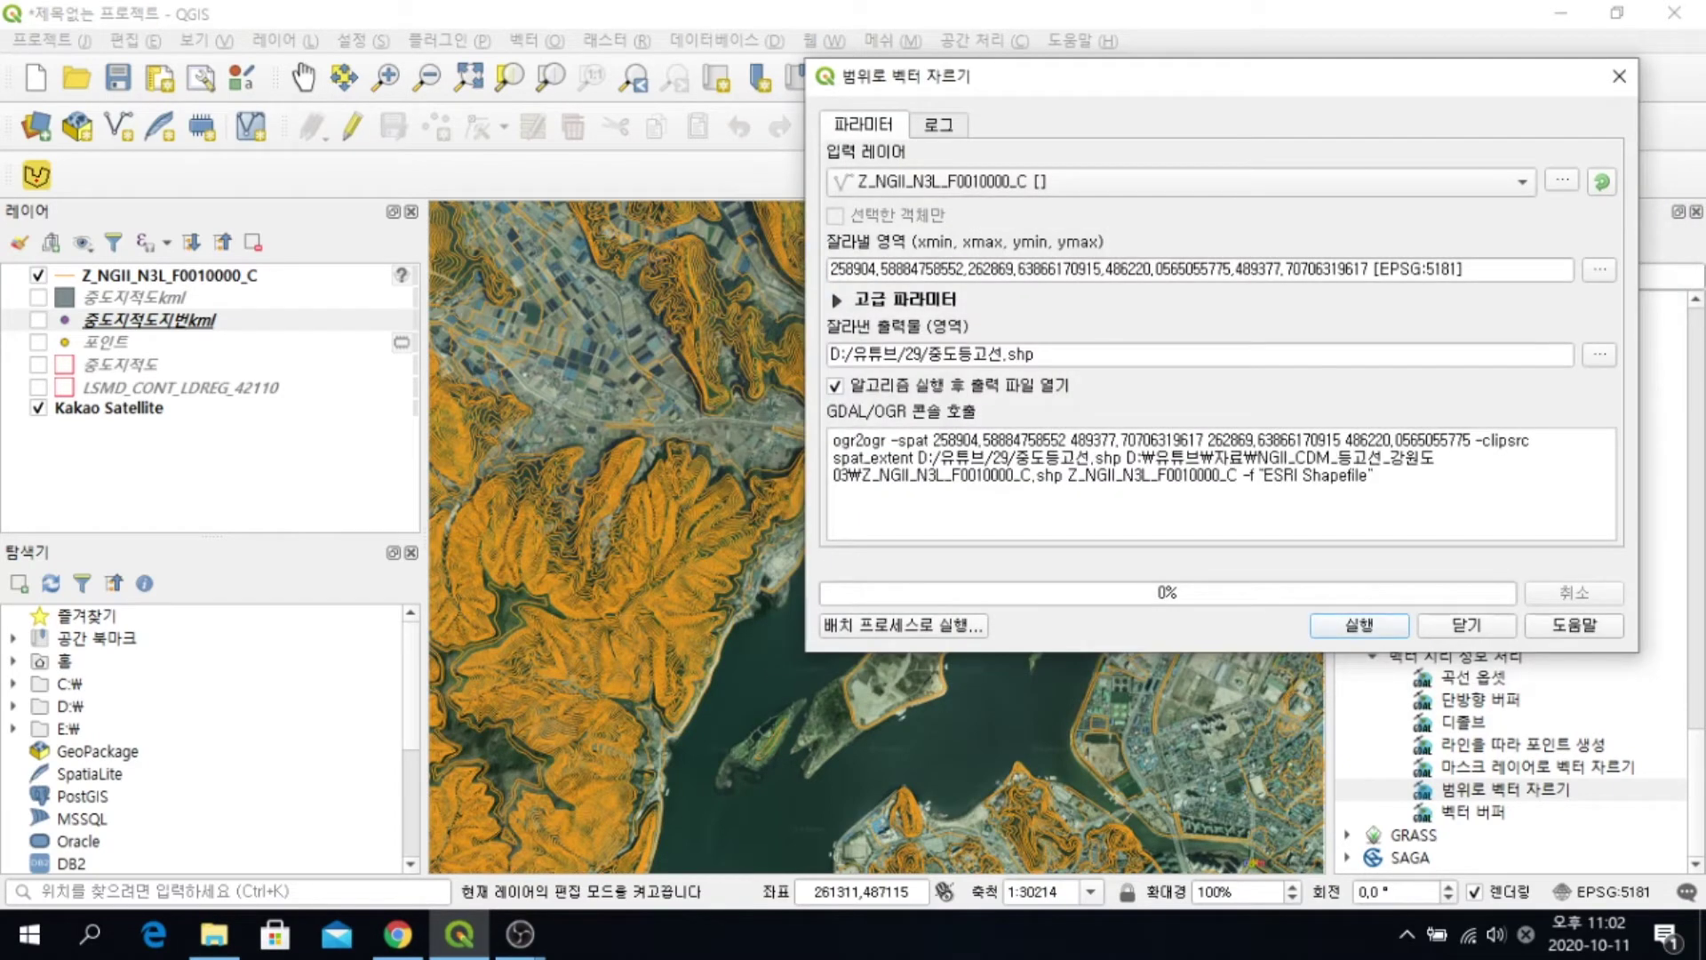
pyautogui.click(1359, 624)
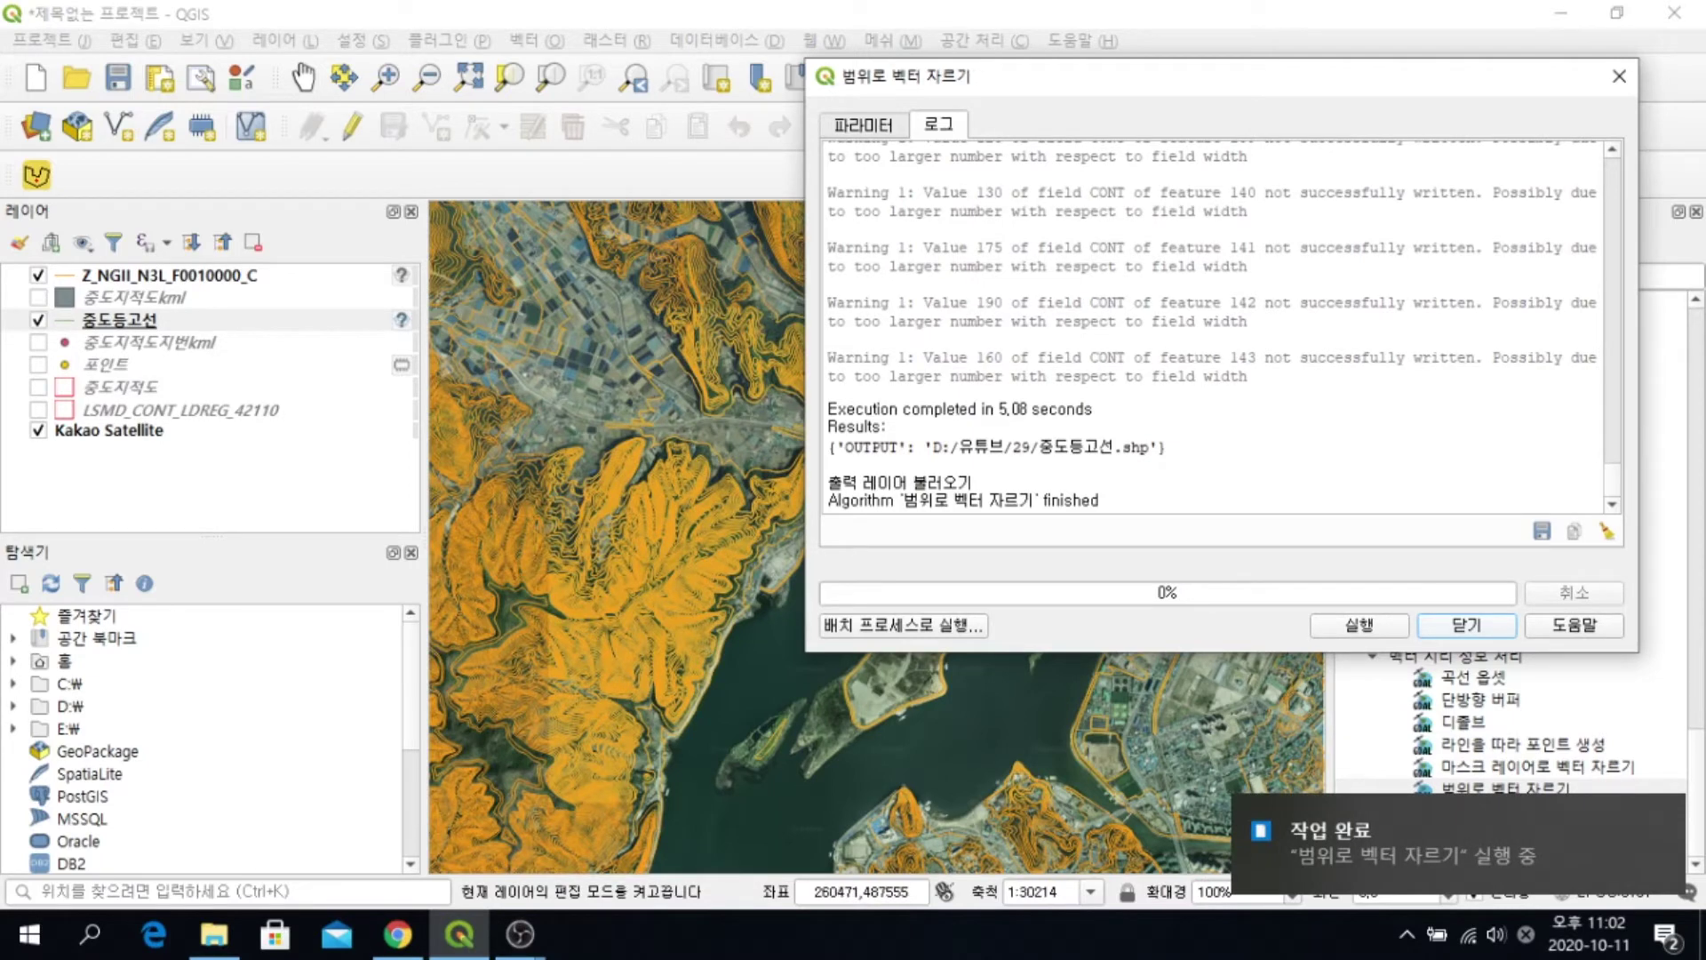
pyautogui.click(1466, 624)
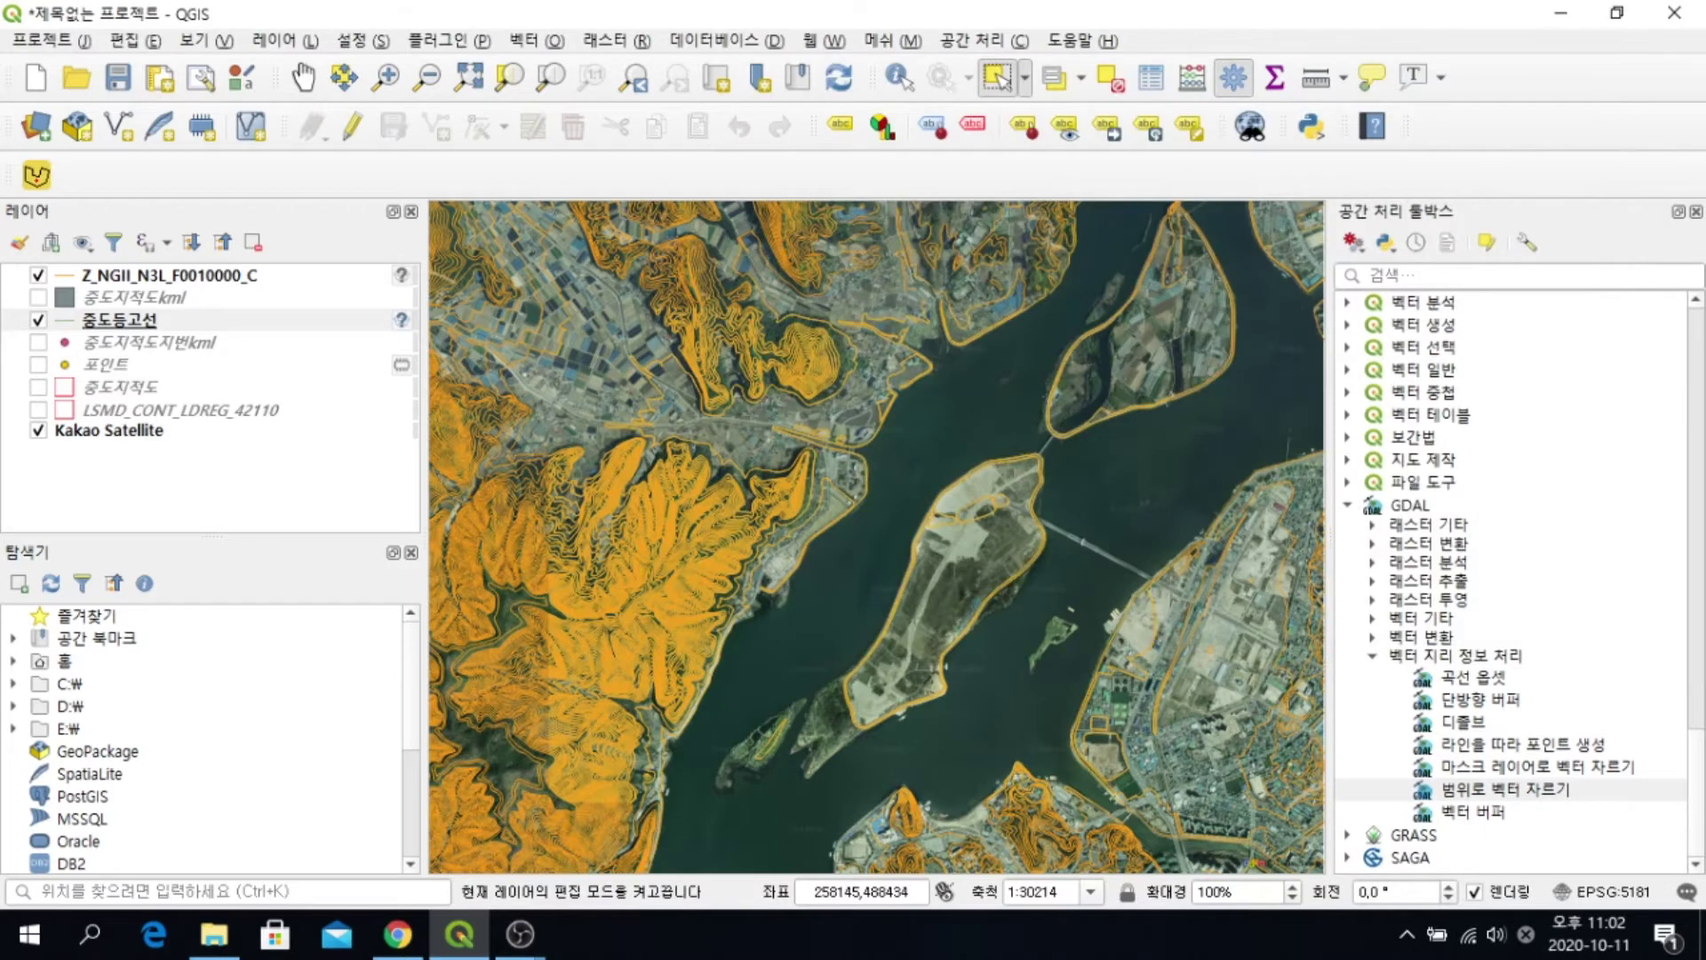
# Hide the Z_NGII_N3L_F0010000_C layer and check the extent of the clipped 중도등고선 contours
pyautogui.click(38, 276)
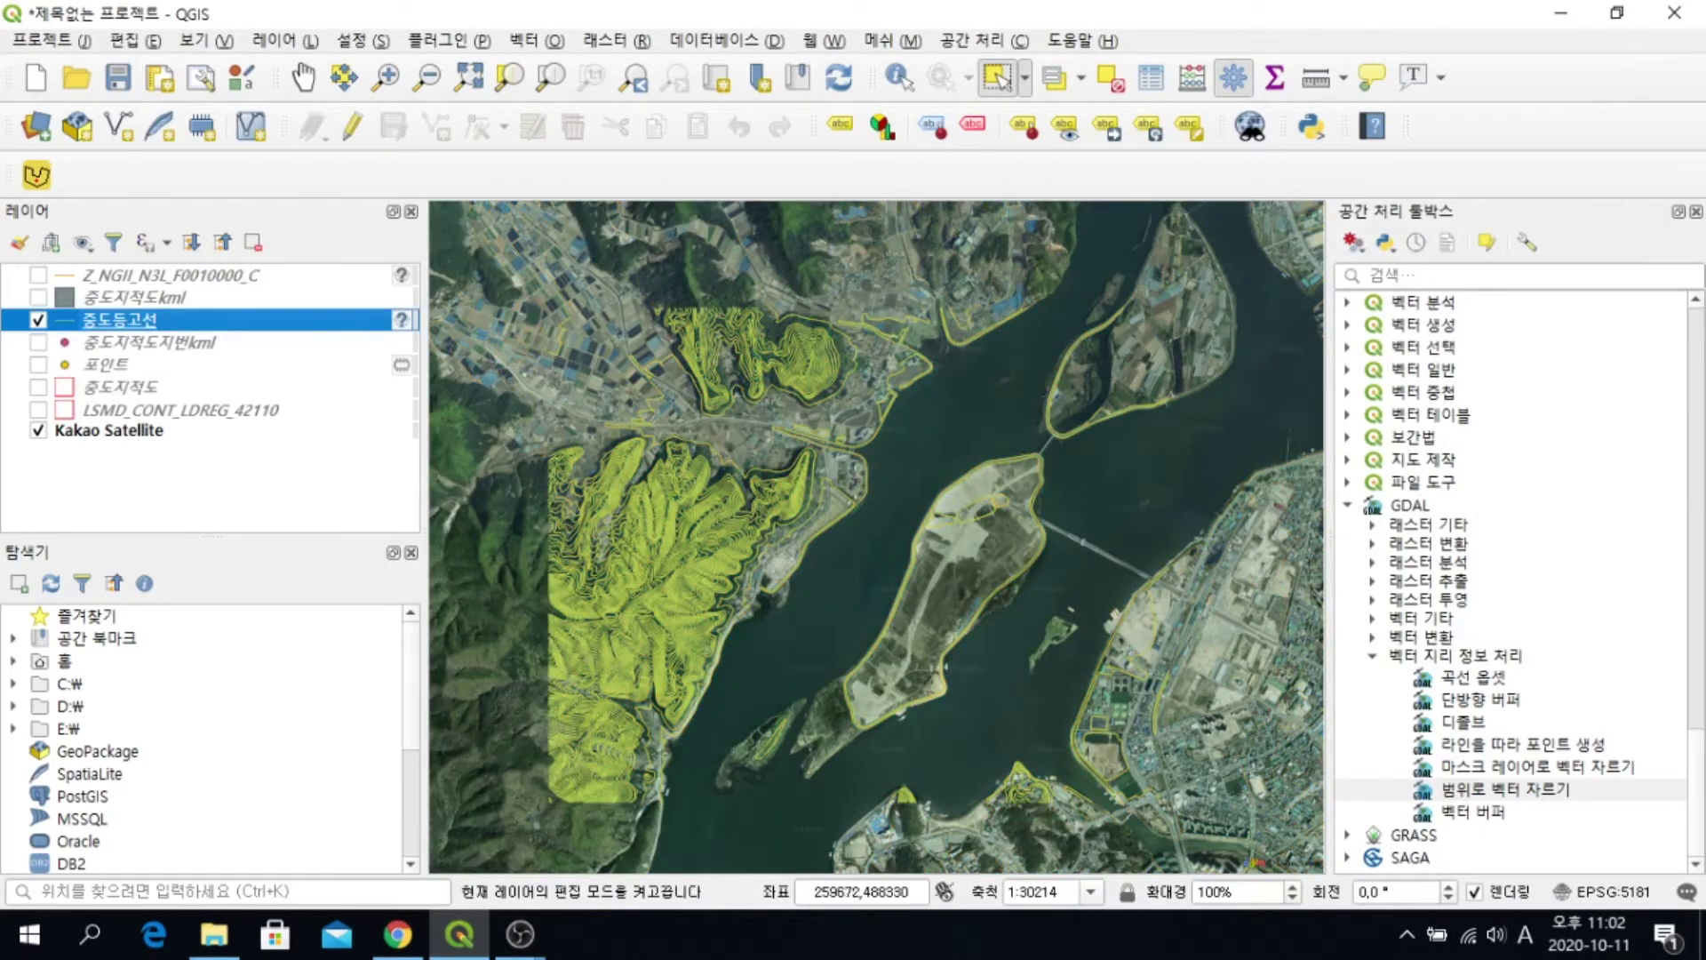
pyautogui.scroll(-2, 683, 473)
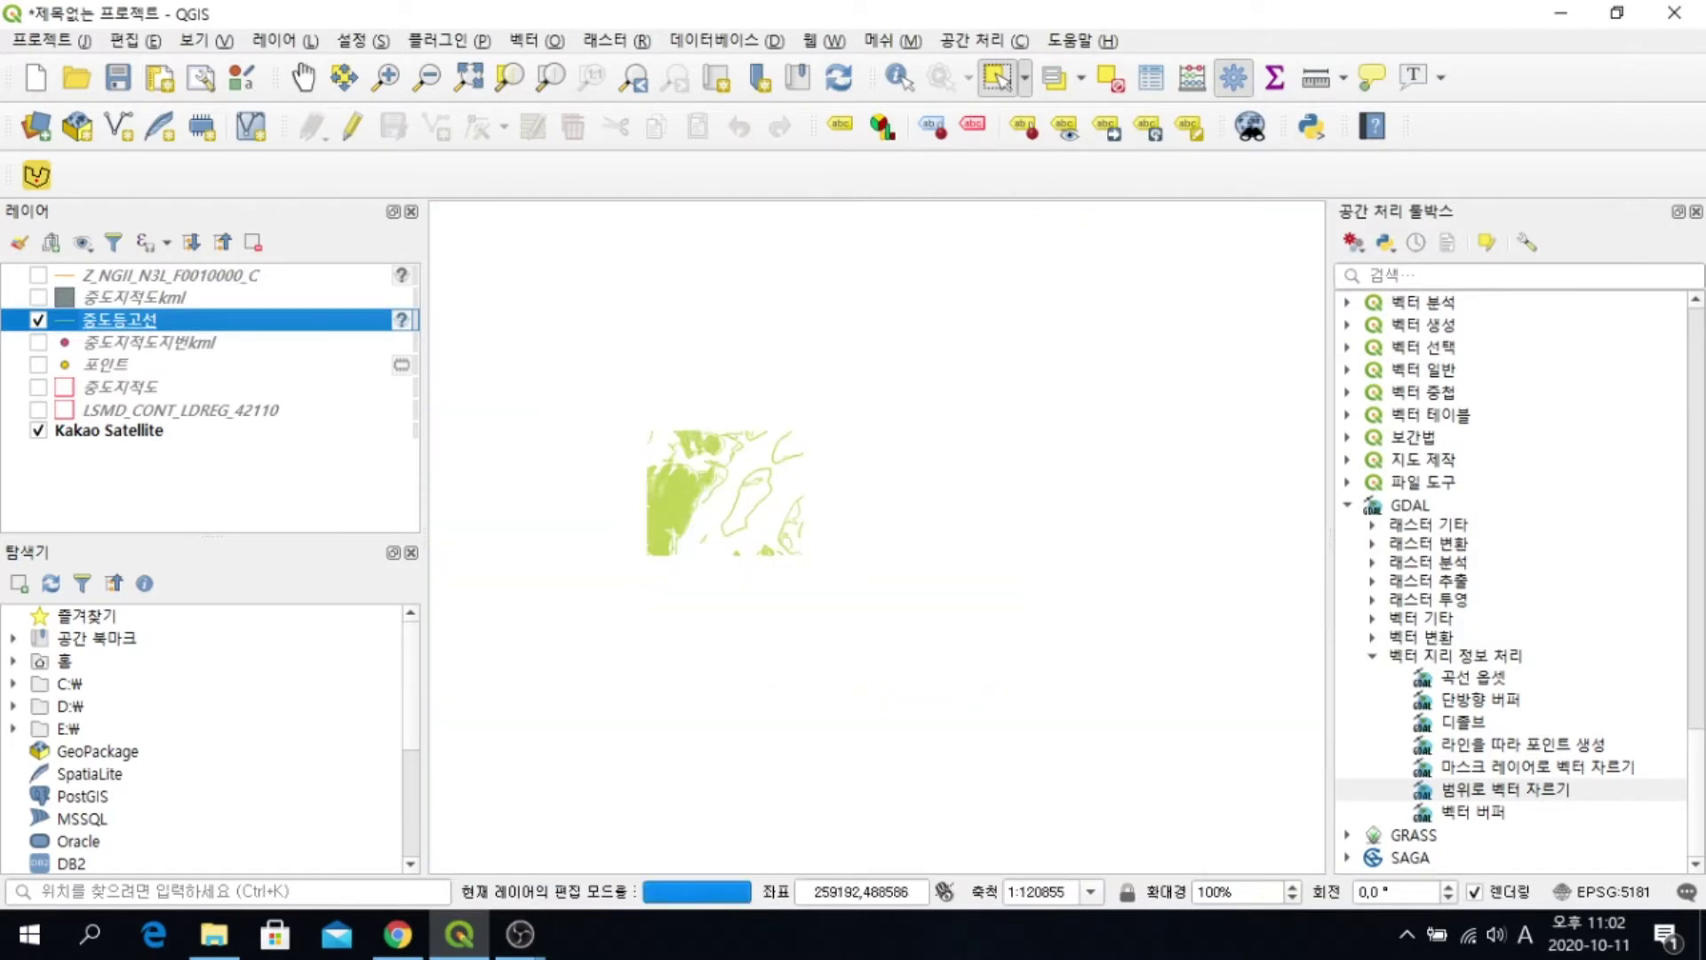
pyautogui.scroll(1, 697, 505)
pyautogui.scroll(1, 653, 489)
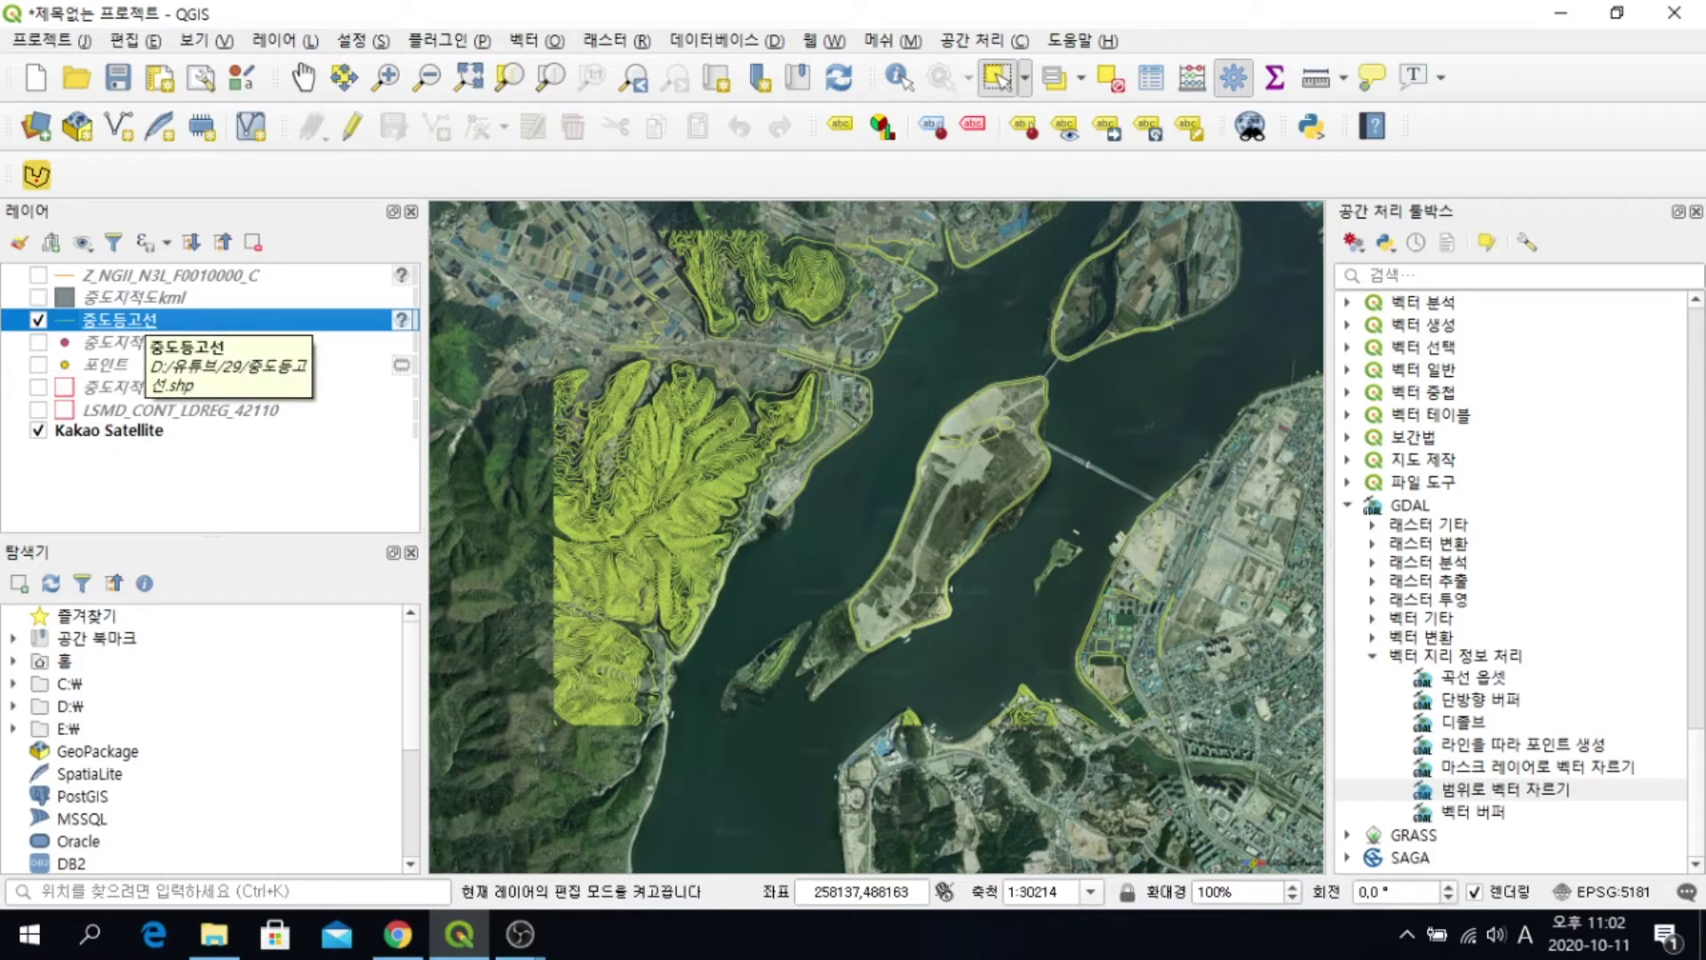
# Set up a KML export of the 중도등고선 layer with D:\유튜브\29\중도등고선kml.kml as the output file
pyautogui.rightClick(142, 318)
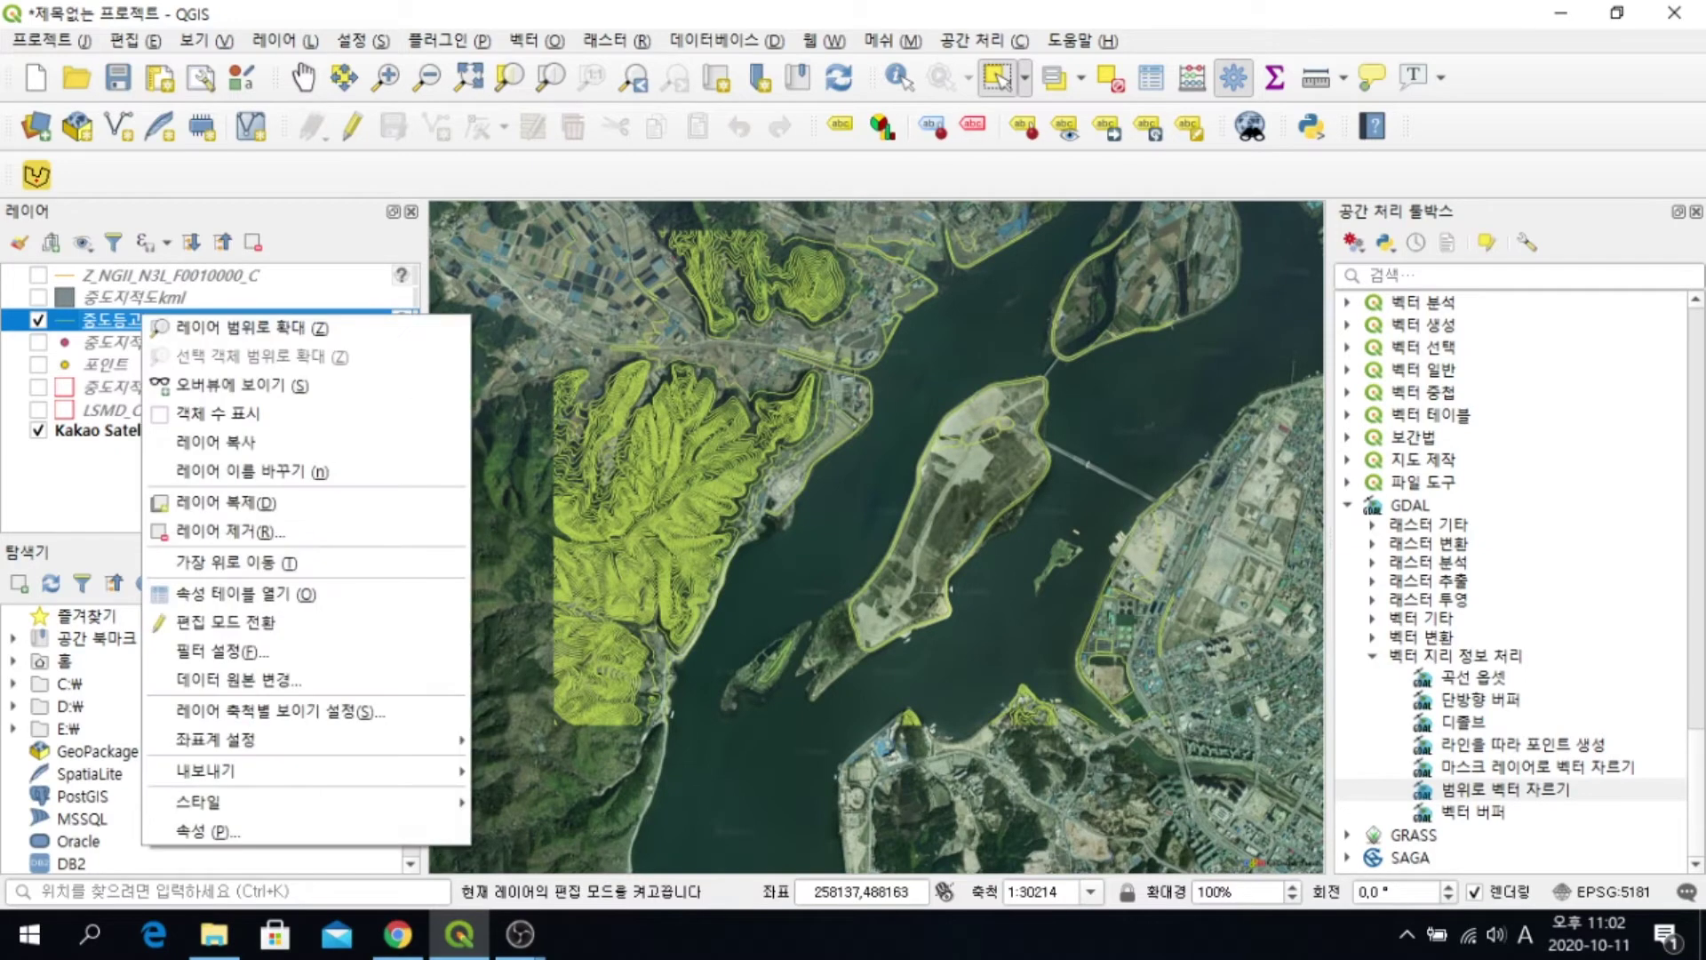
pyautogui.moveTo(266, 771)
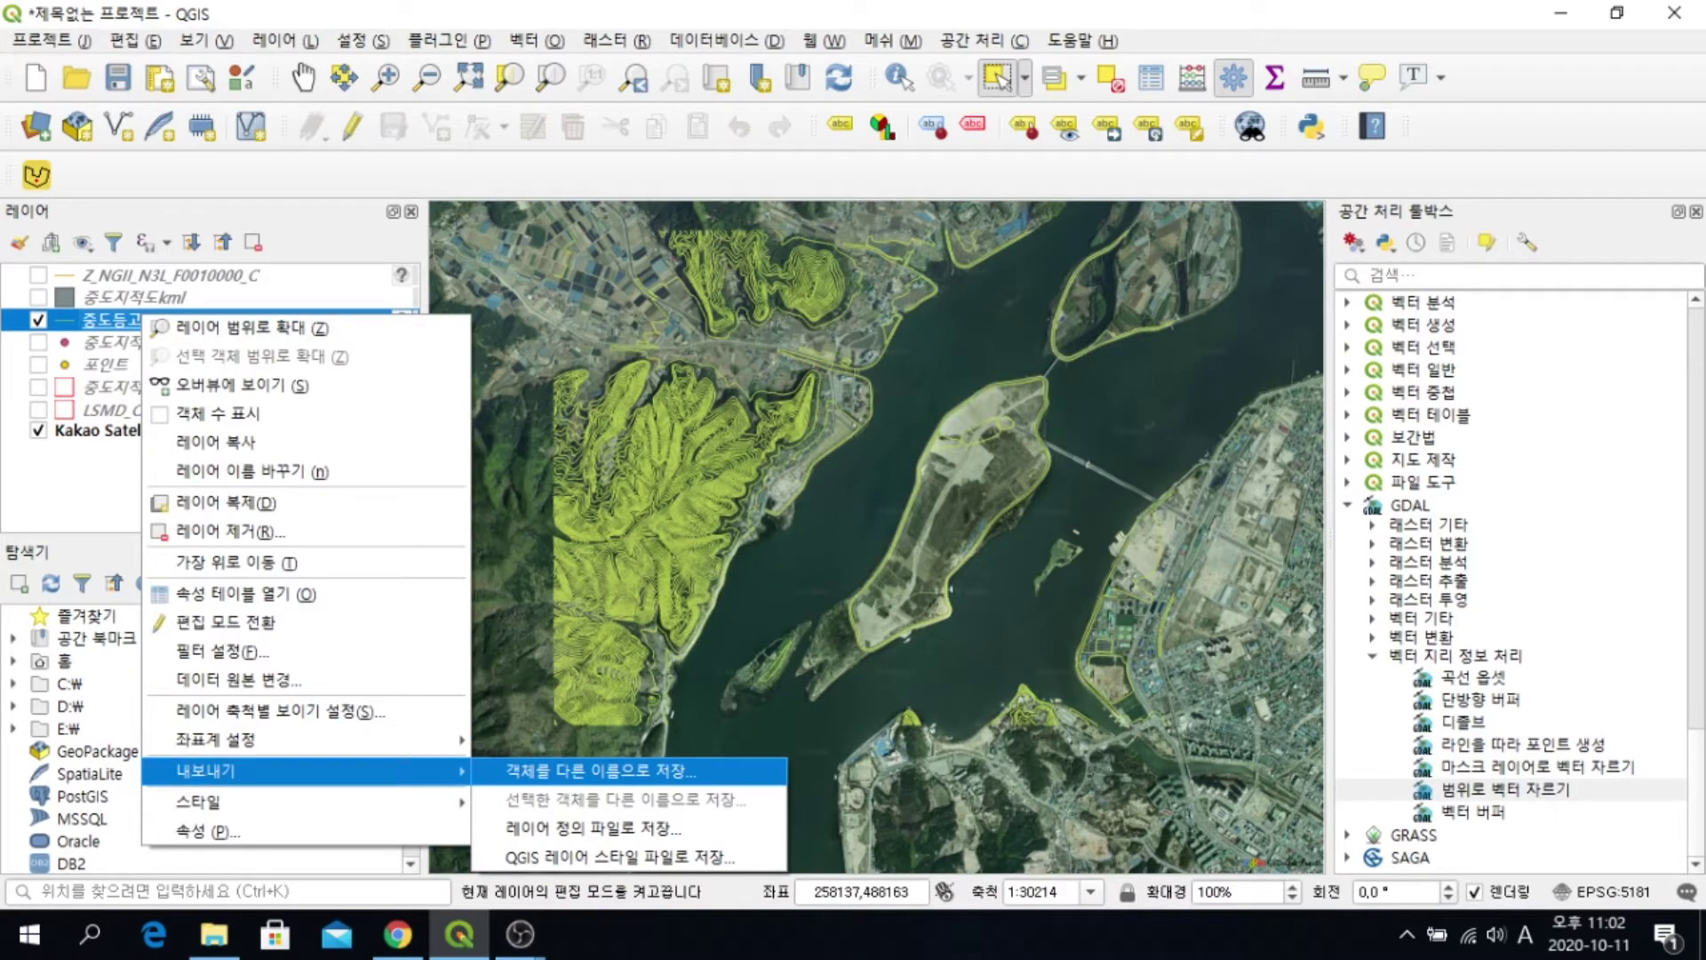
pyautogui.click(601, 770)
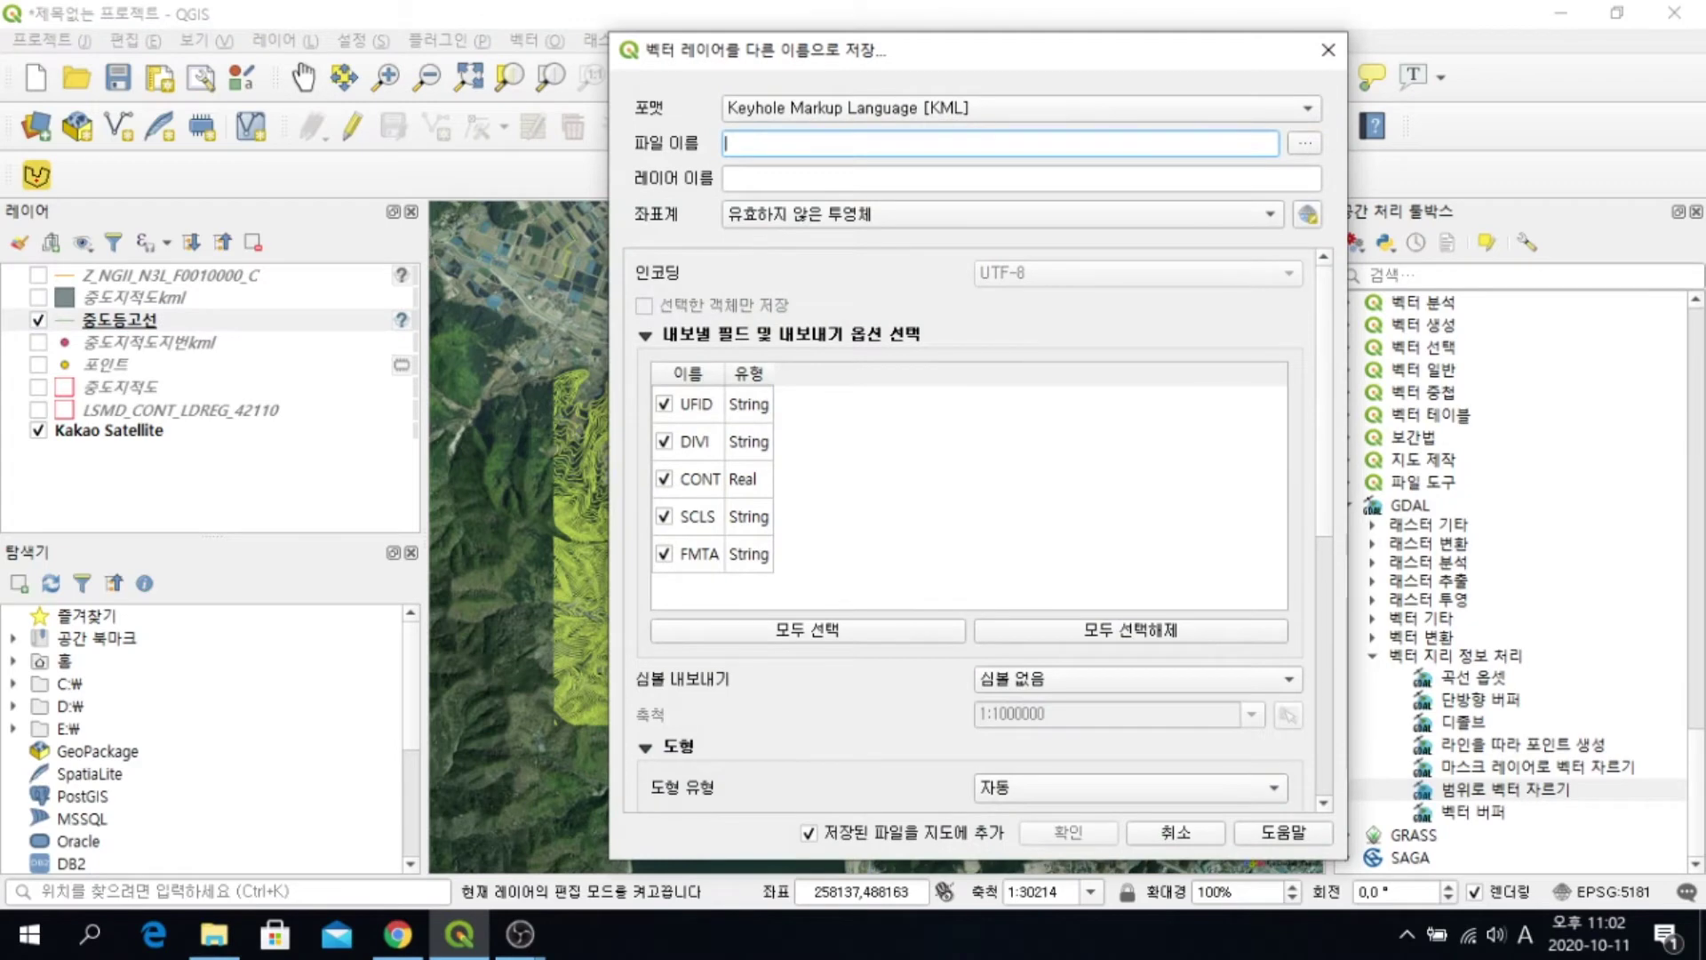
pyautogui.click(978, 108)
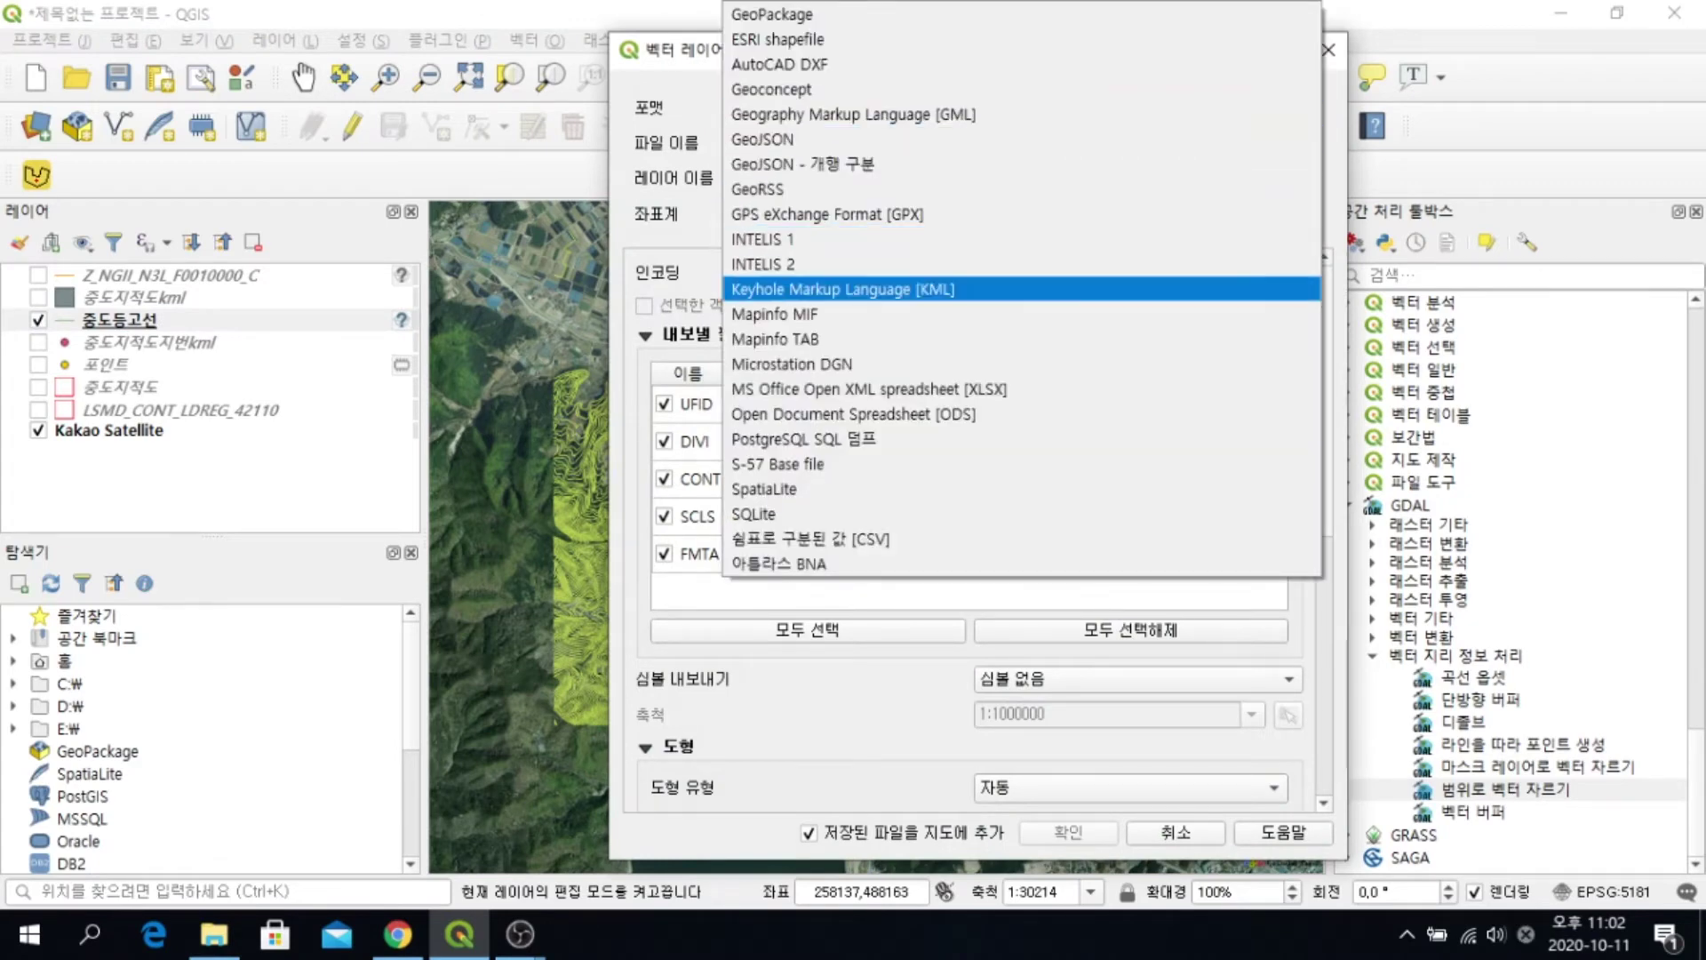
pyautogui.click(942, 288)
pyautogui.click(1304, 143)
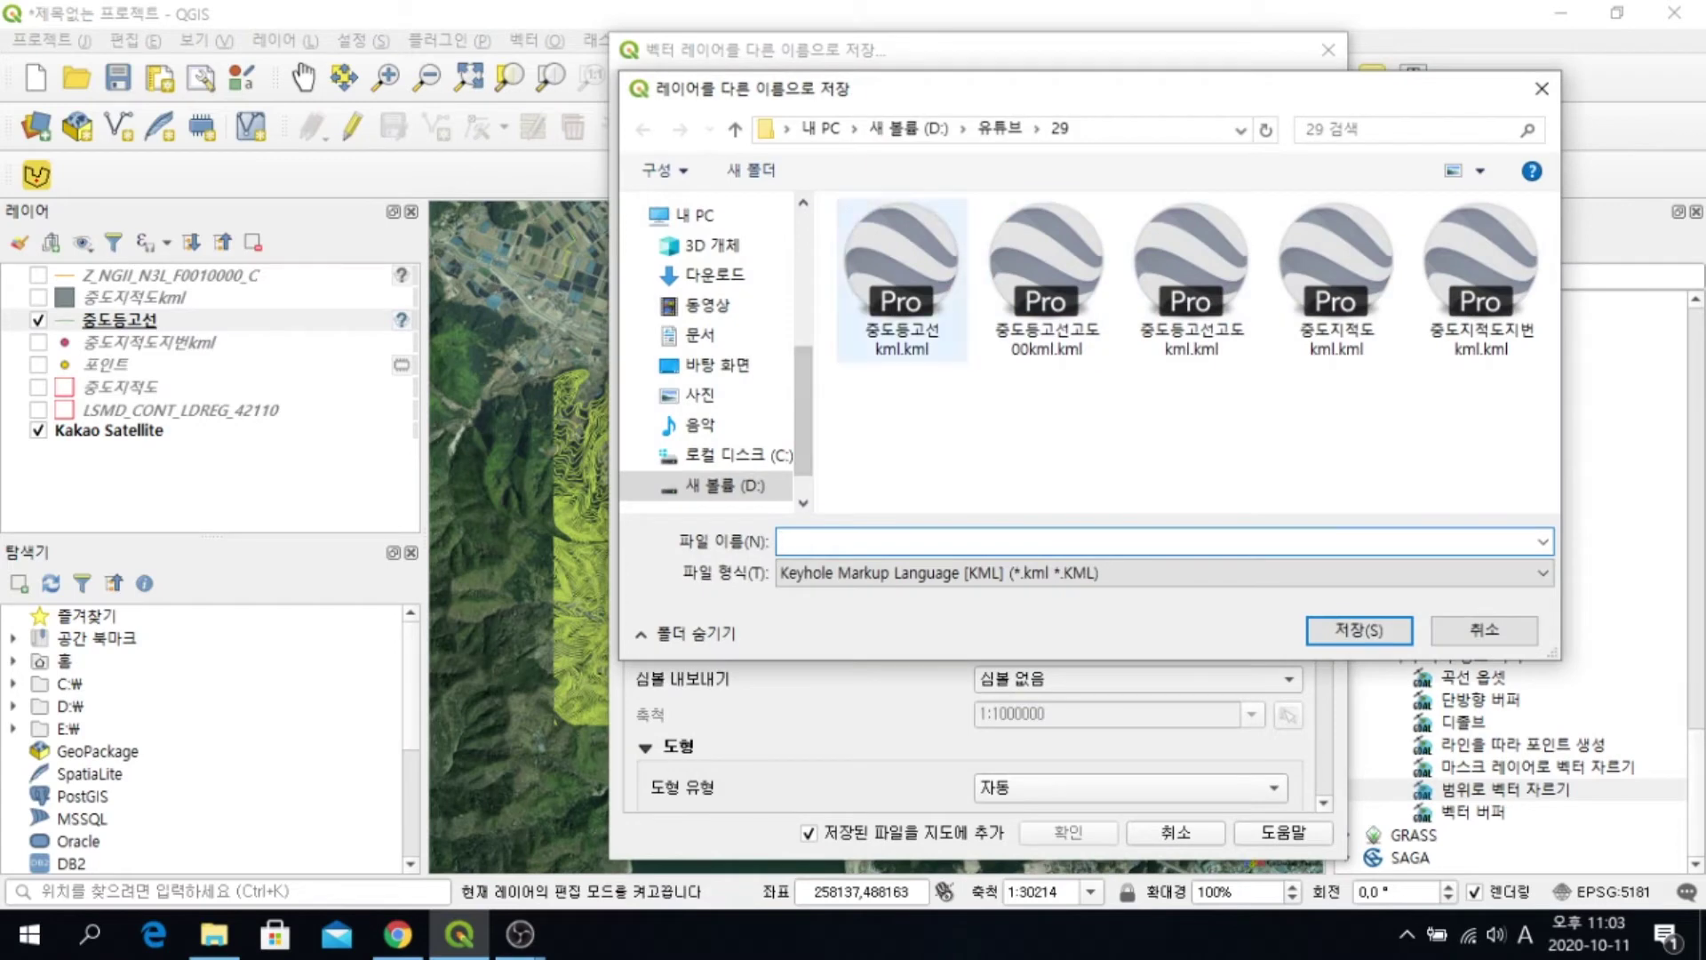
pyautogui.click(901, 280)
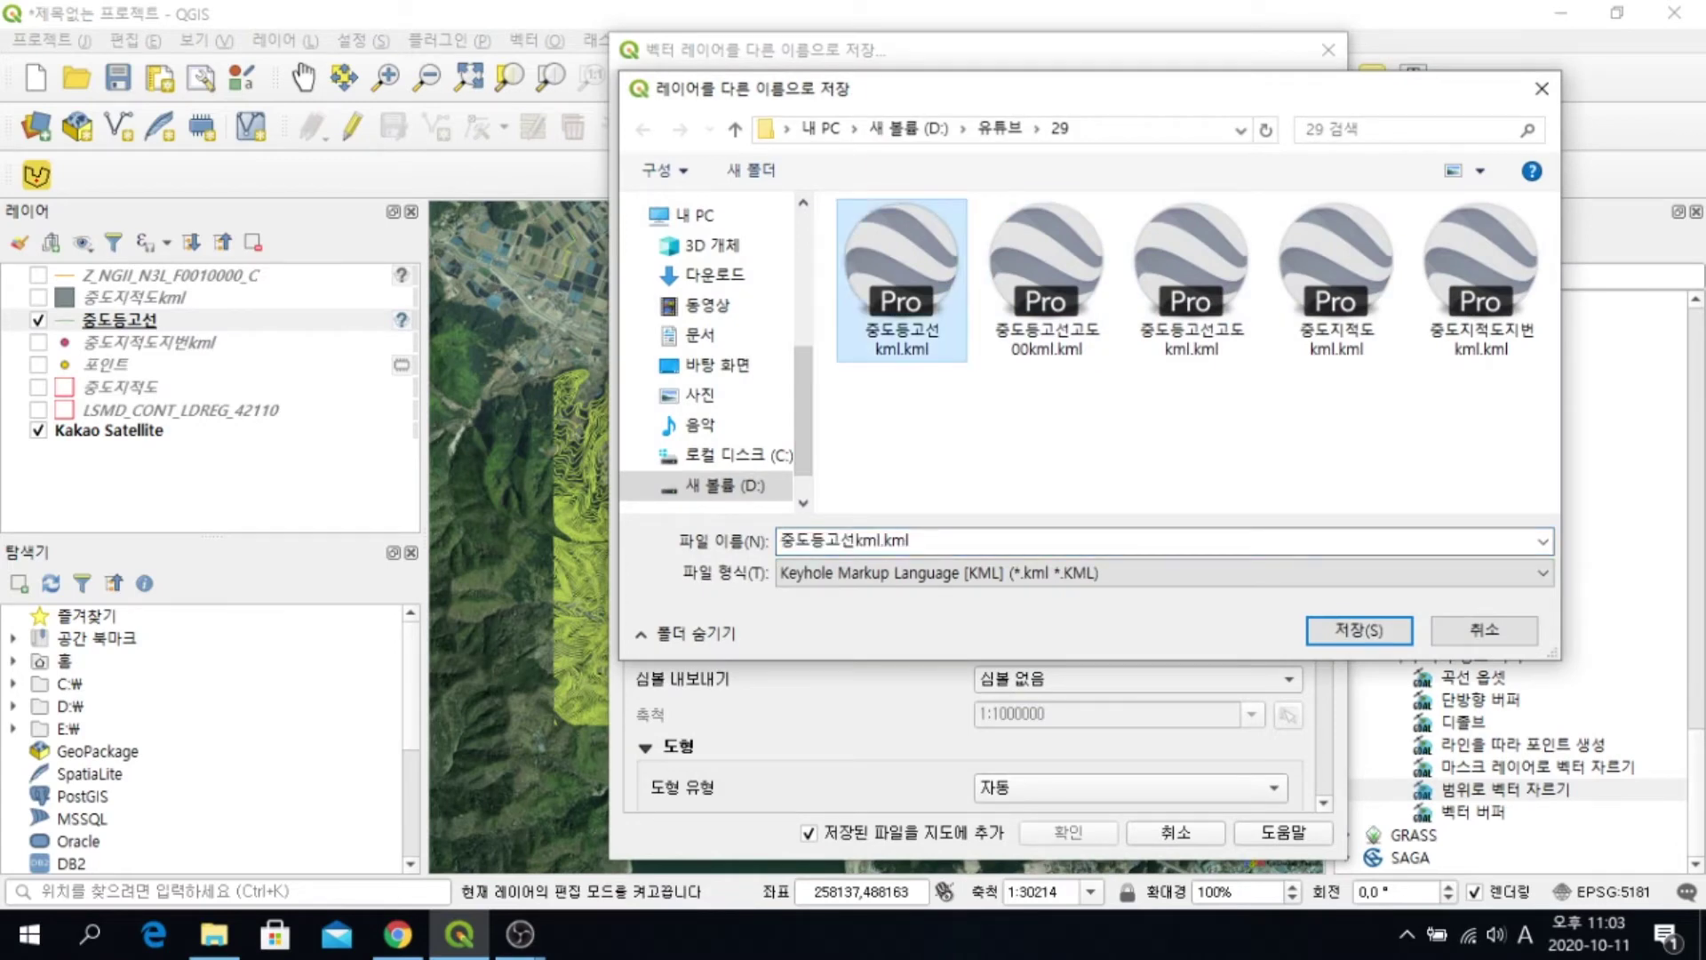
pyautogui.click(844, 540)
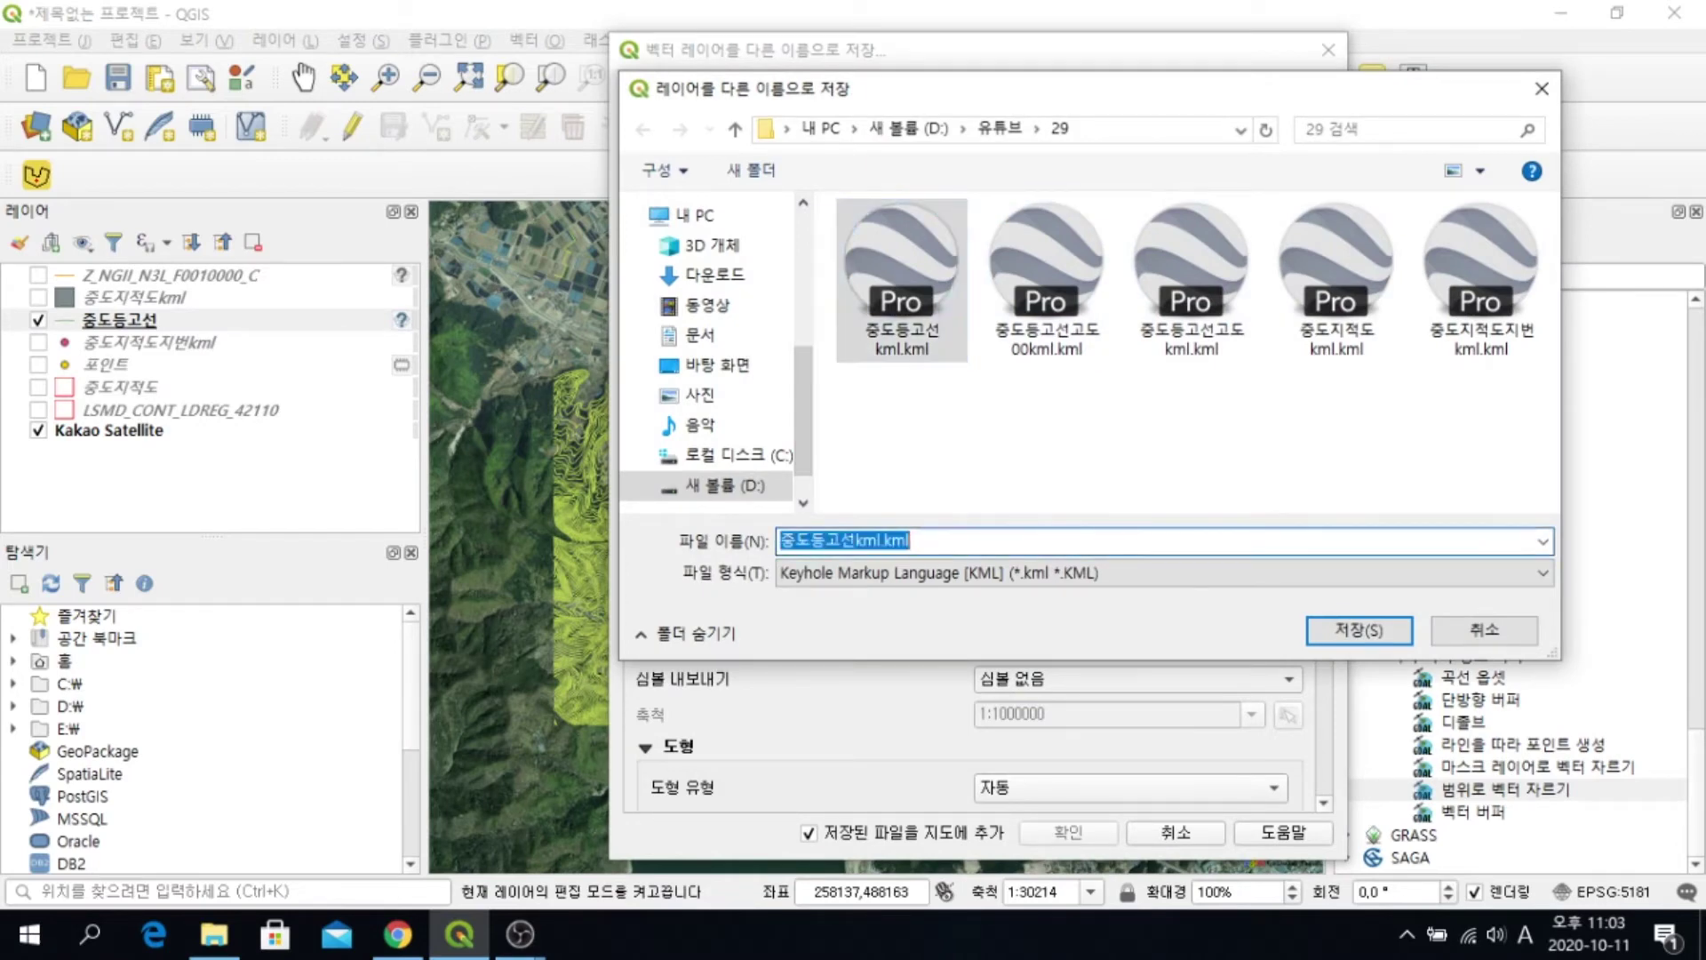
pyautogui.click(910, 540)
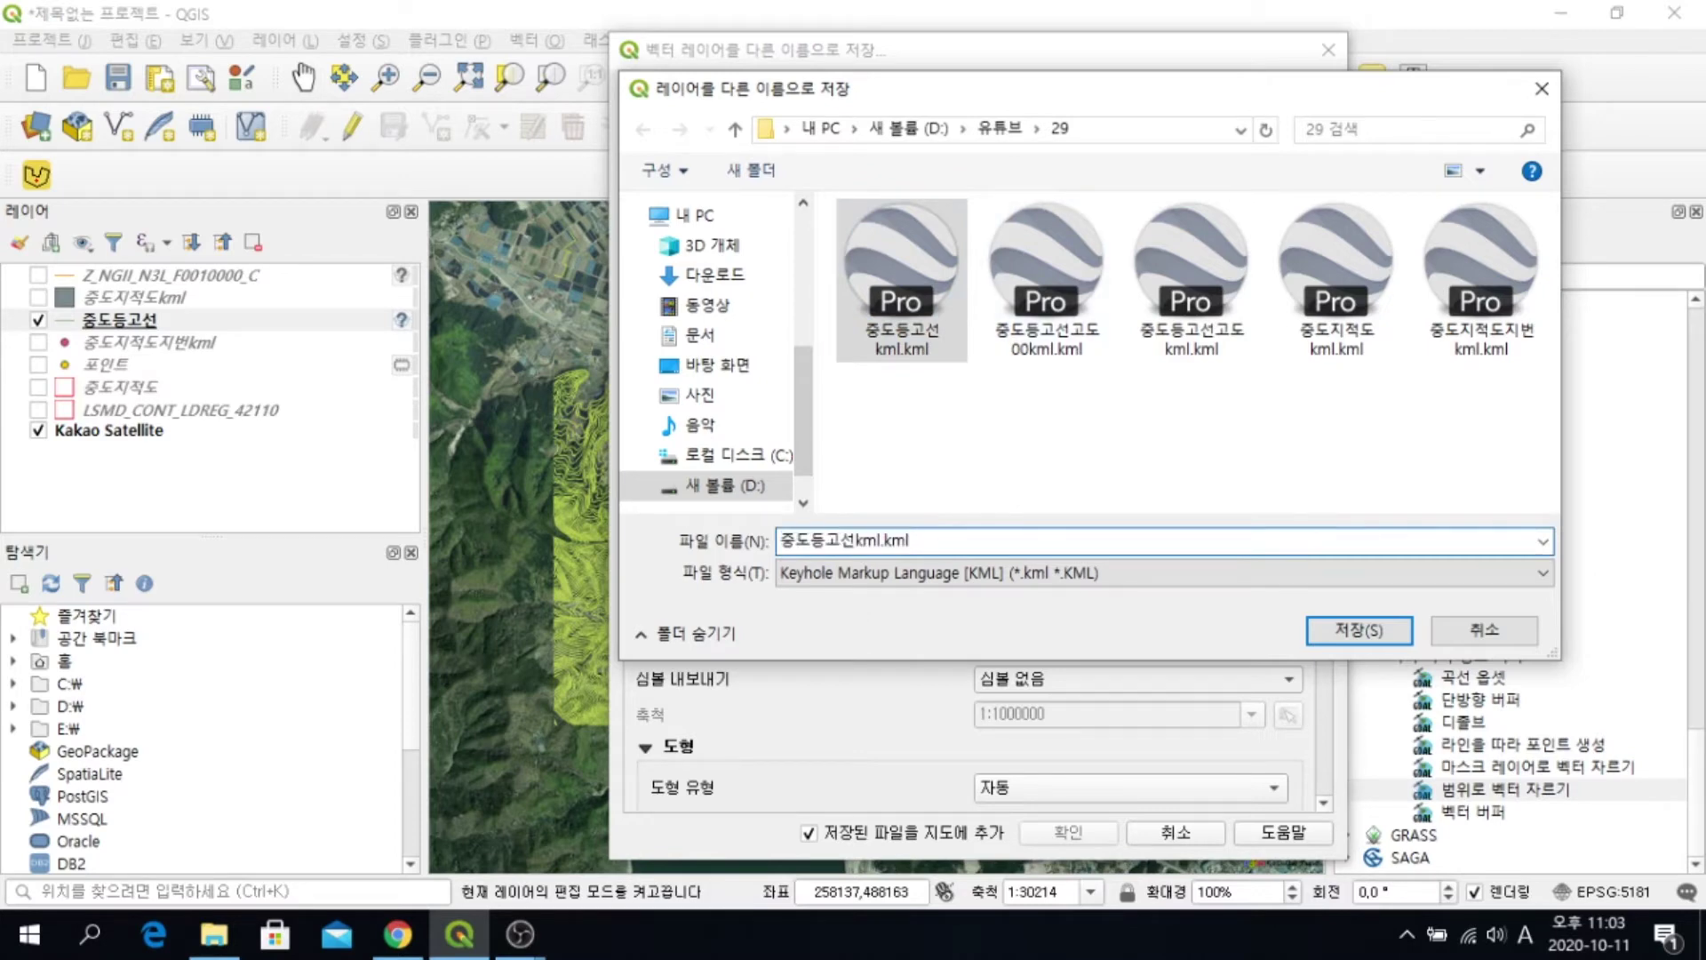
pyautogui.press('Return')
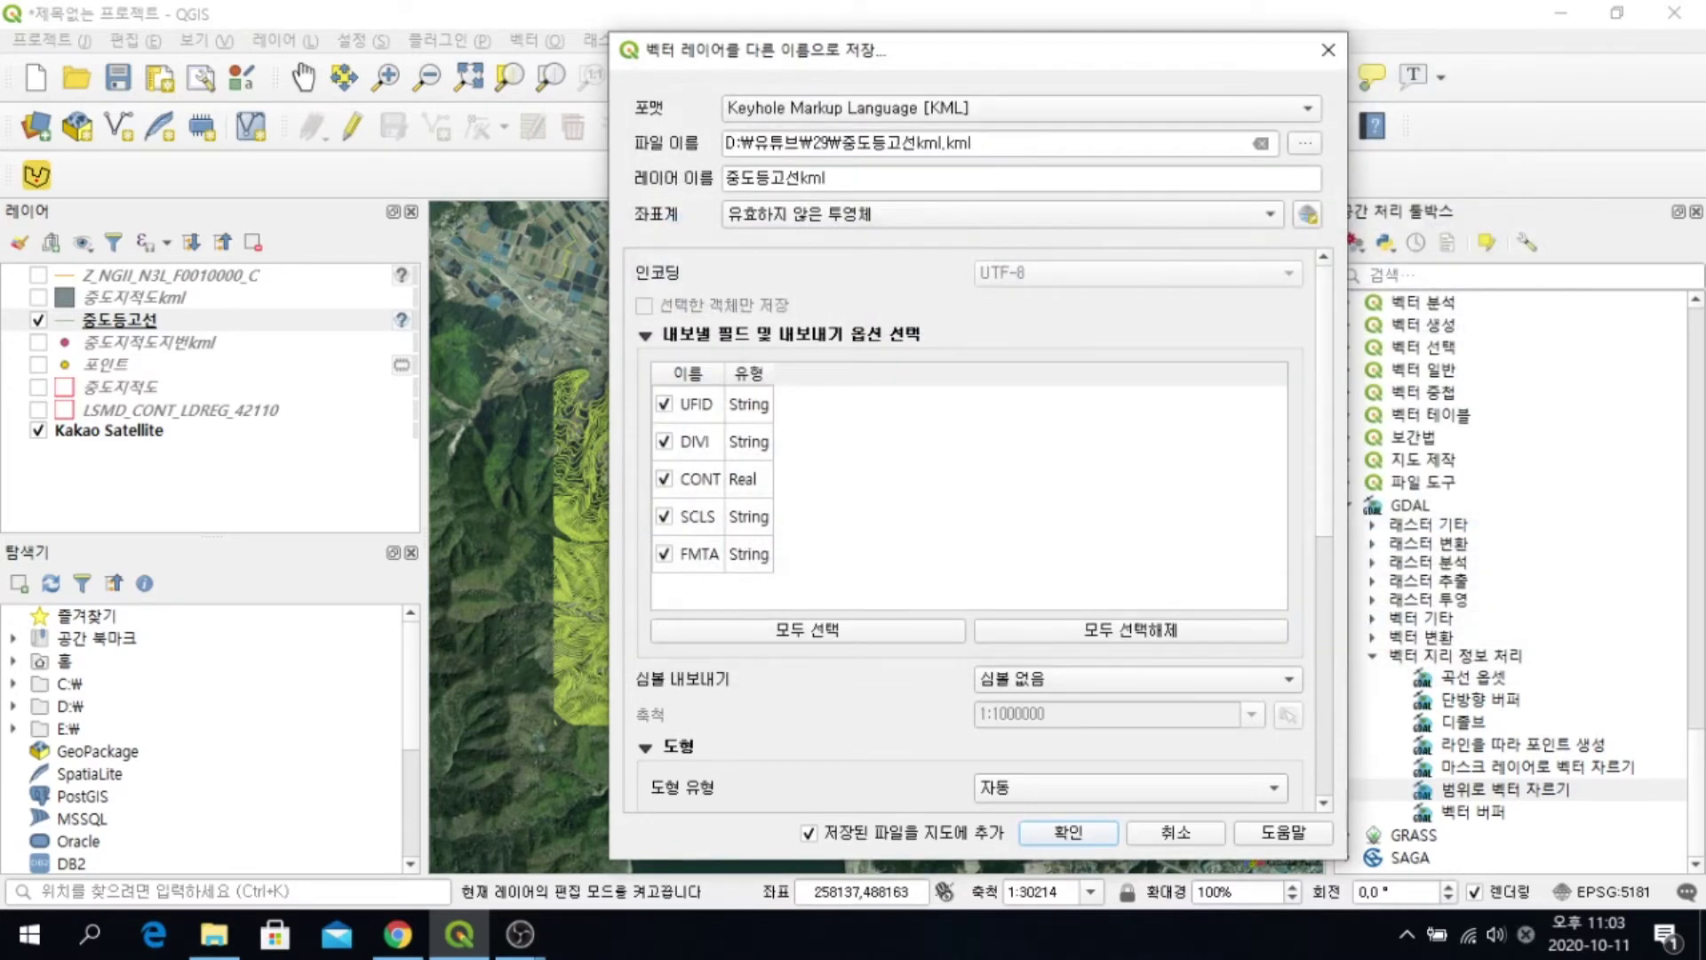
# Run the export with relativeToGround altitude mode, overwriting the existing file, and hide the resulting 중도등고선kml layer
pyautogui.scroll(-4, 968, 533)
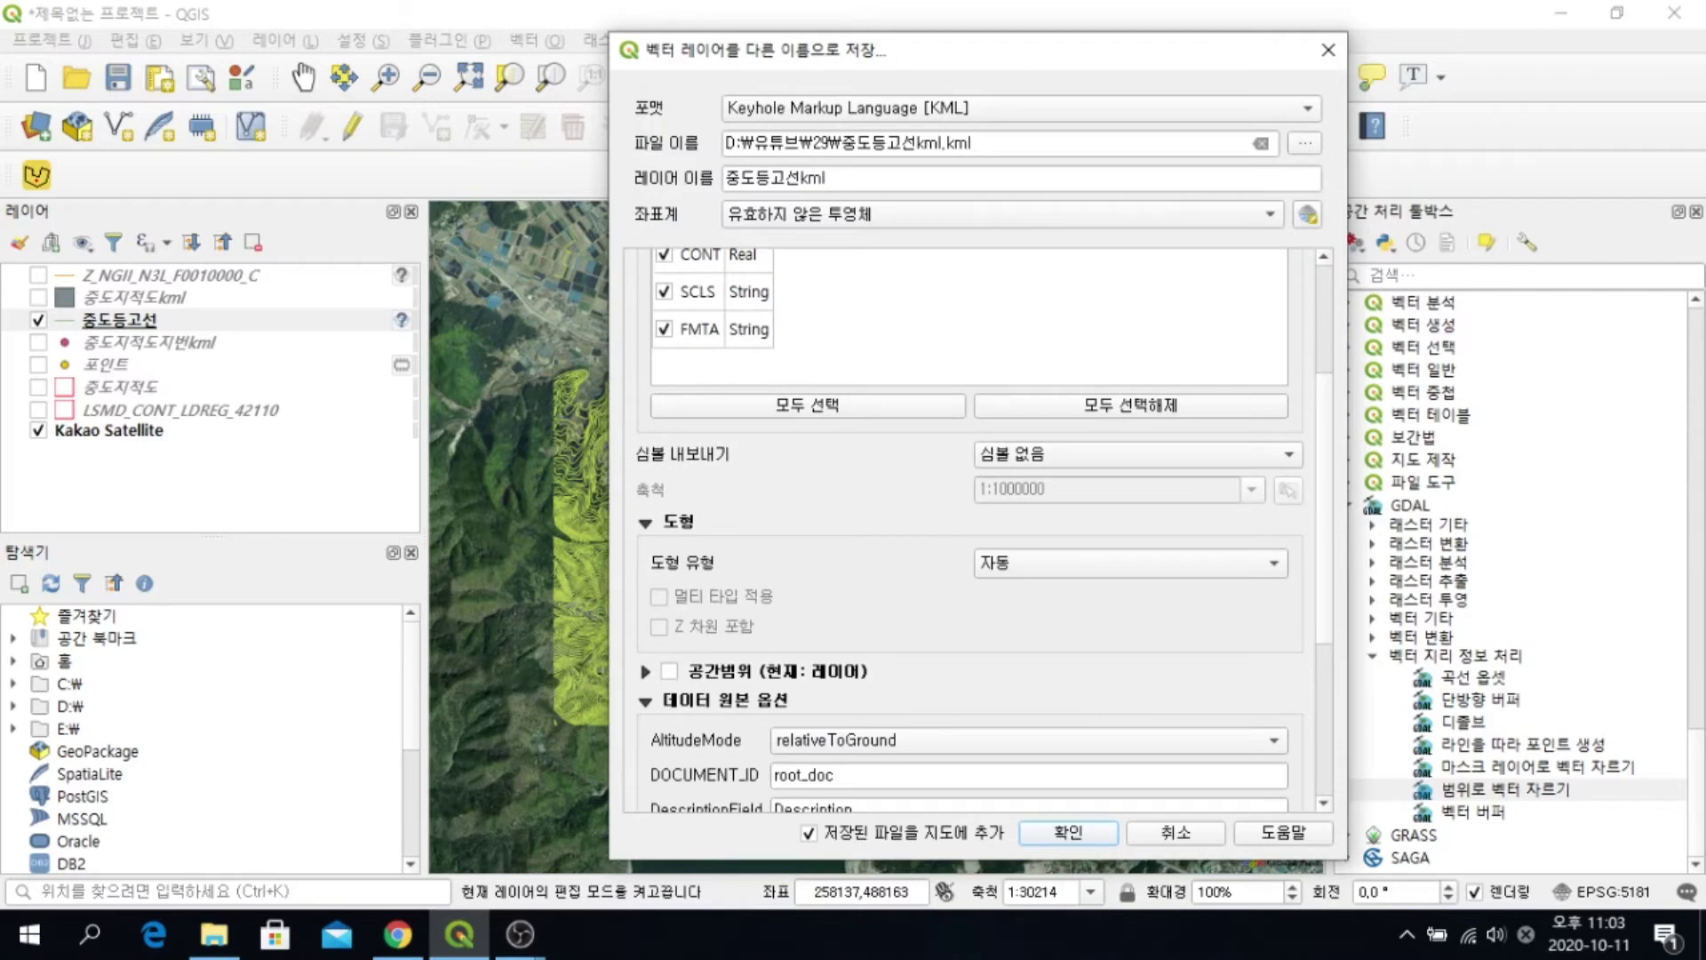
pyautogui.scroll(-5, 969, 534)
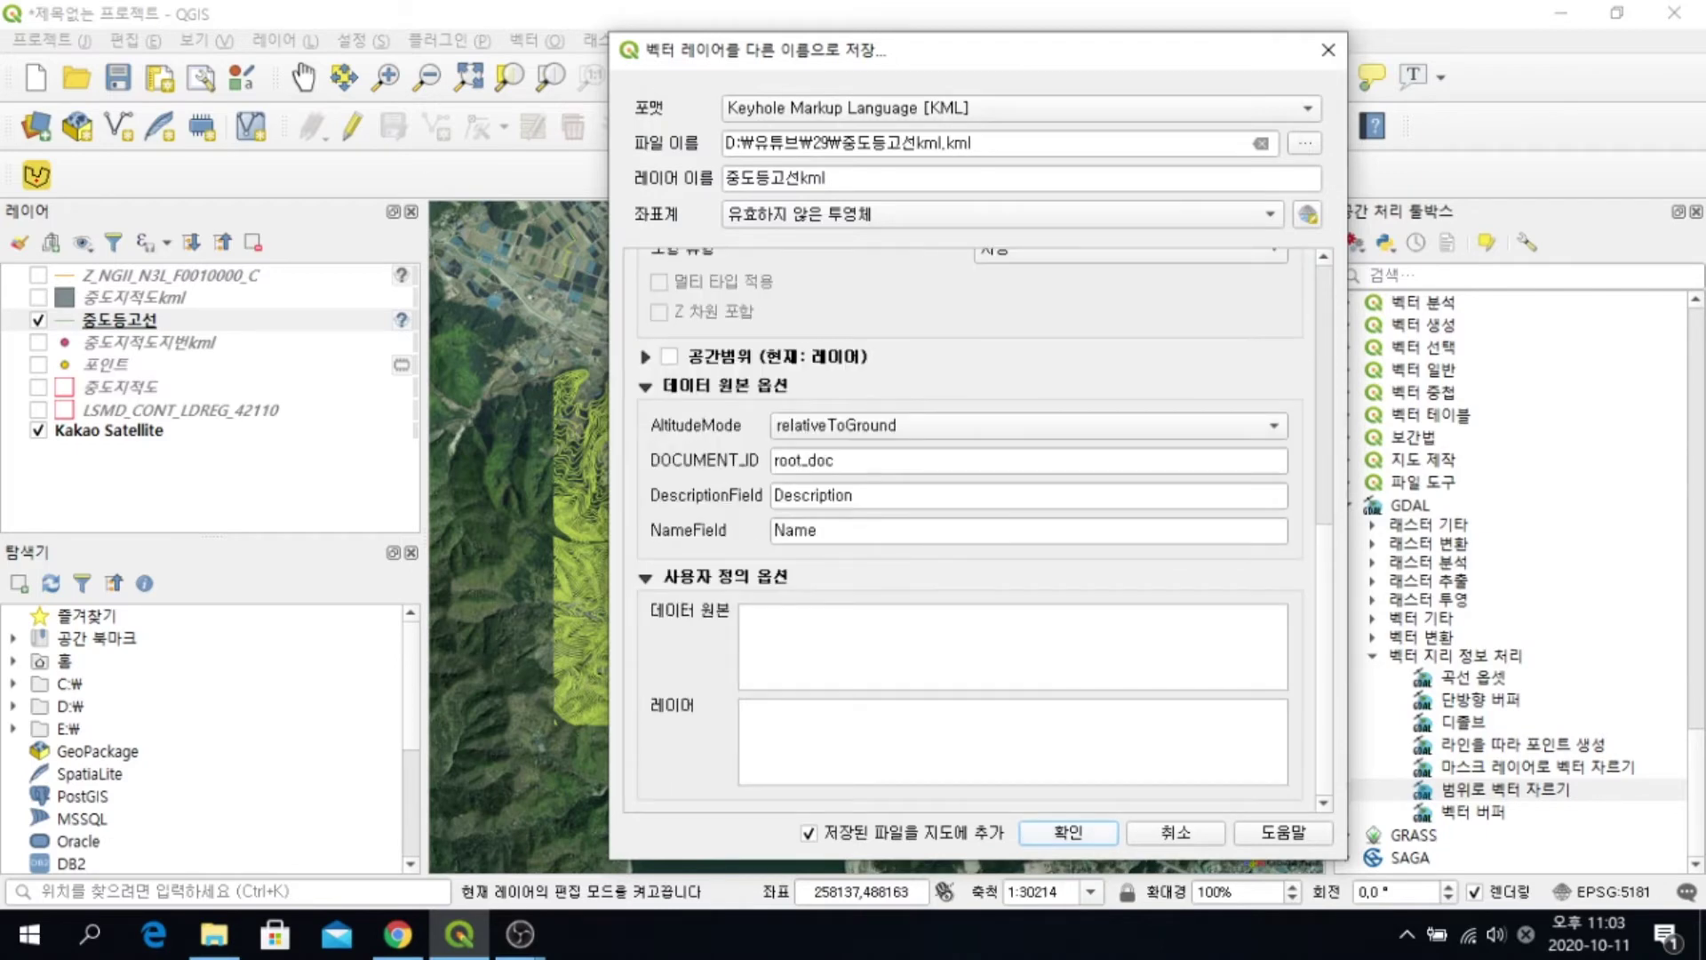
pyautogui.press('Return')
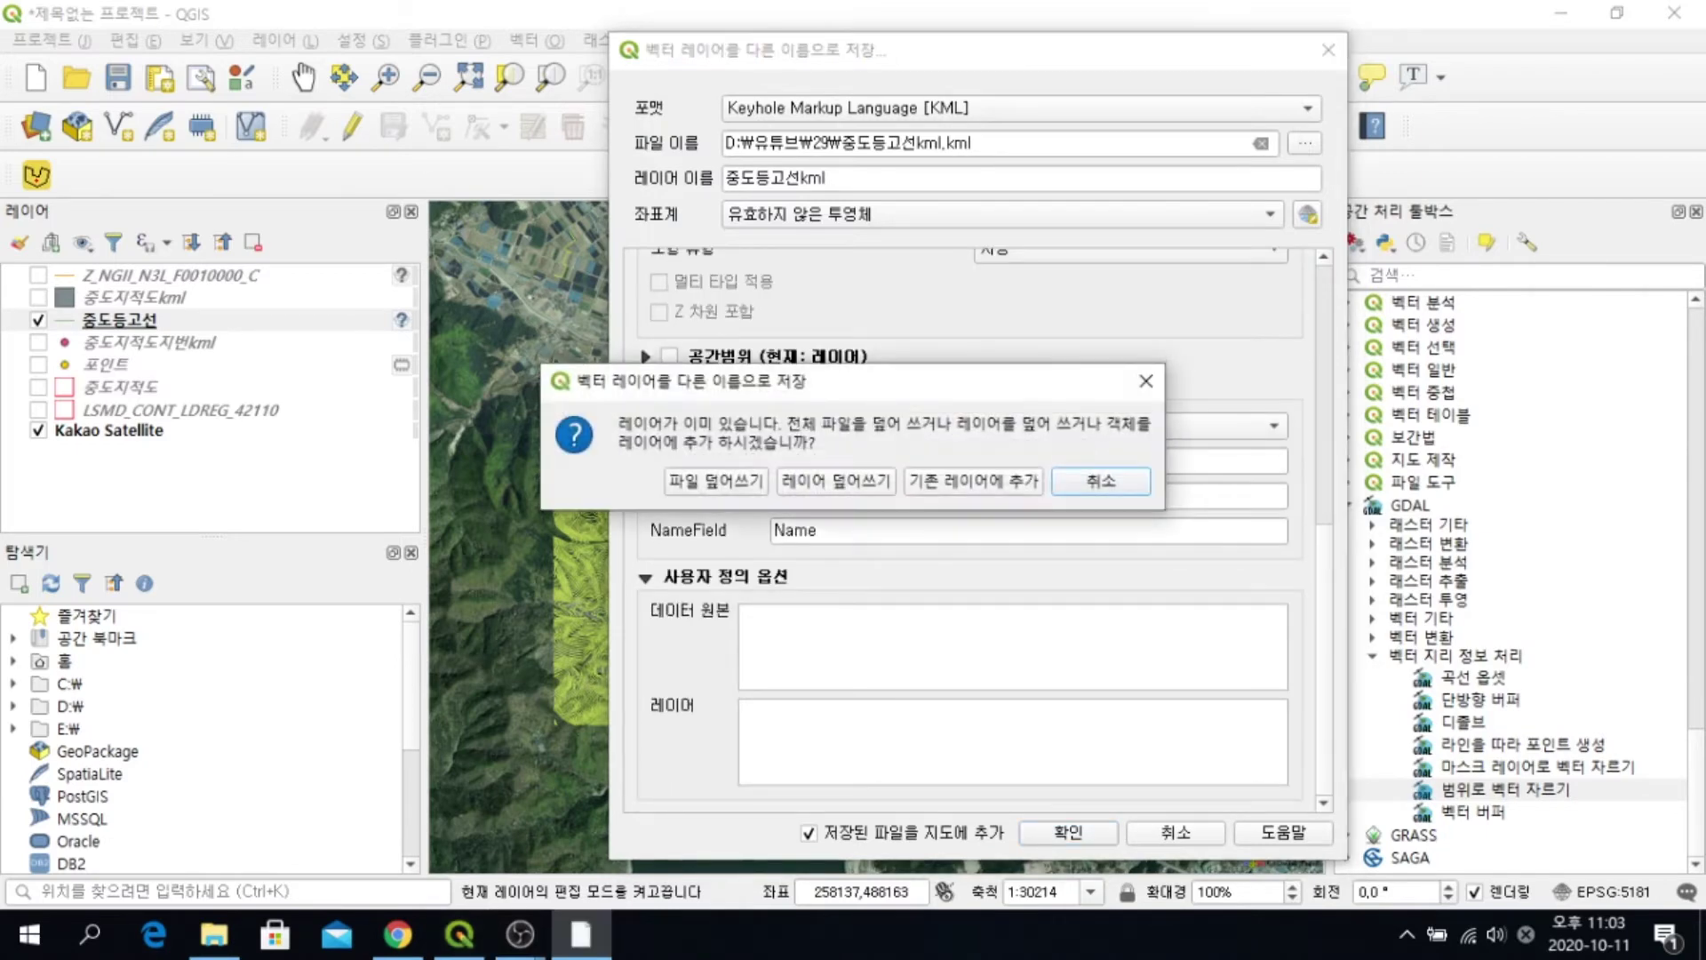
pyautogui.click(716, 481)
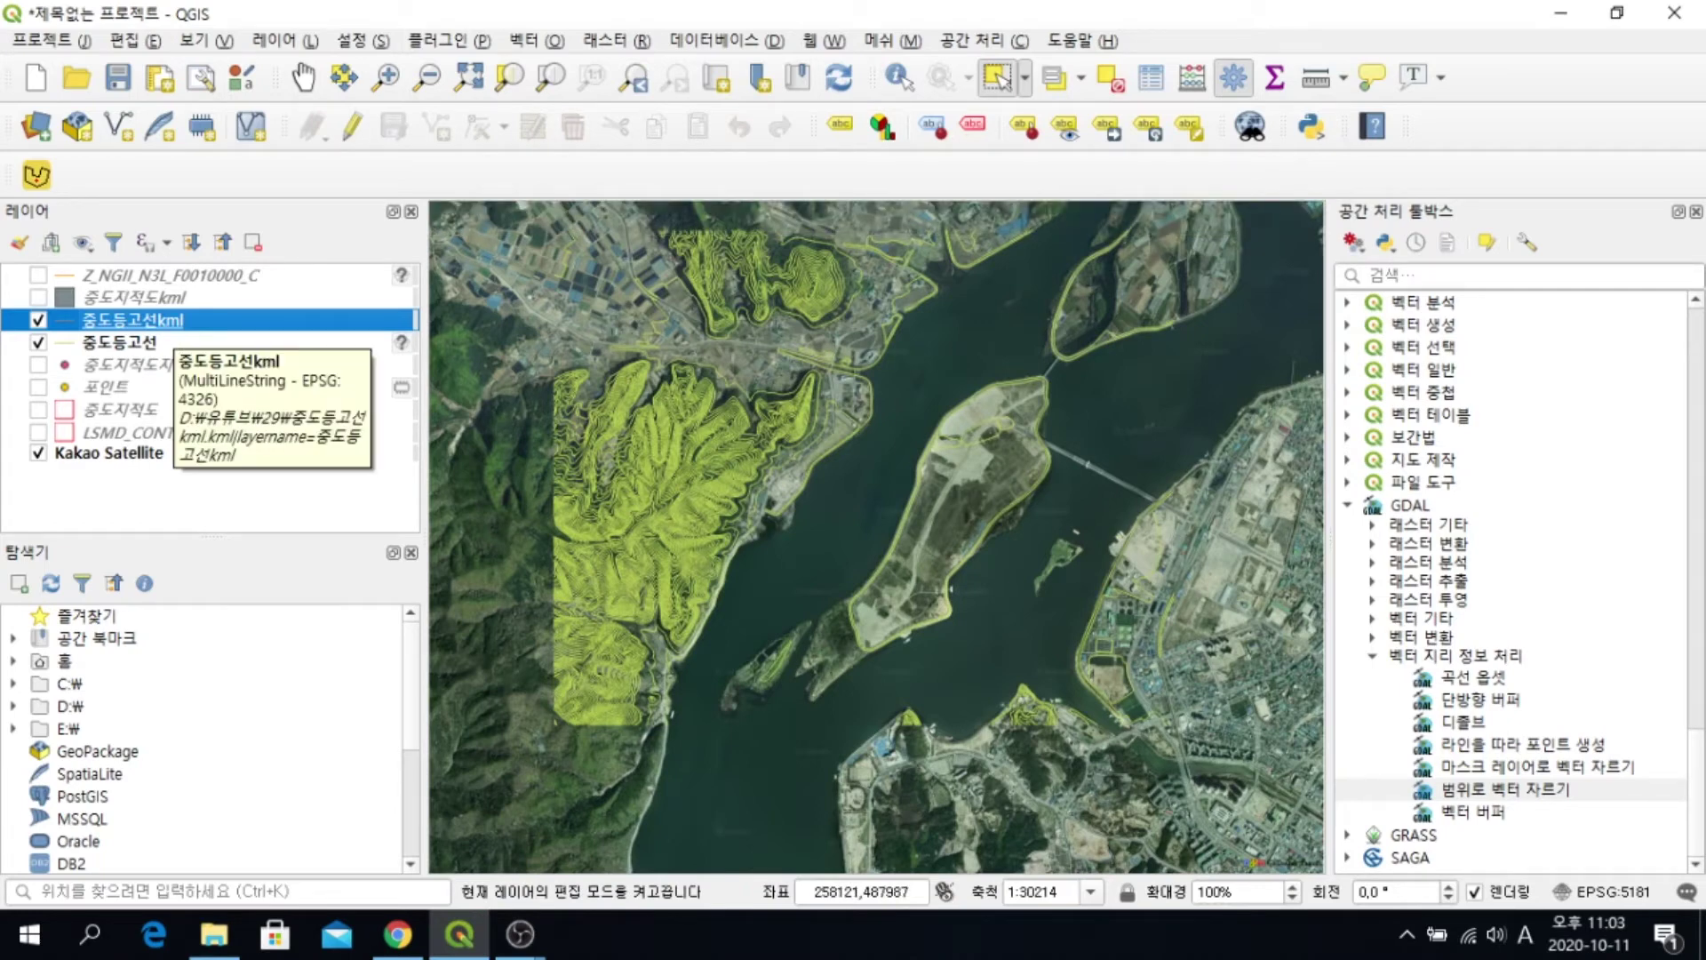
pyautogui.click(38, 320)
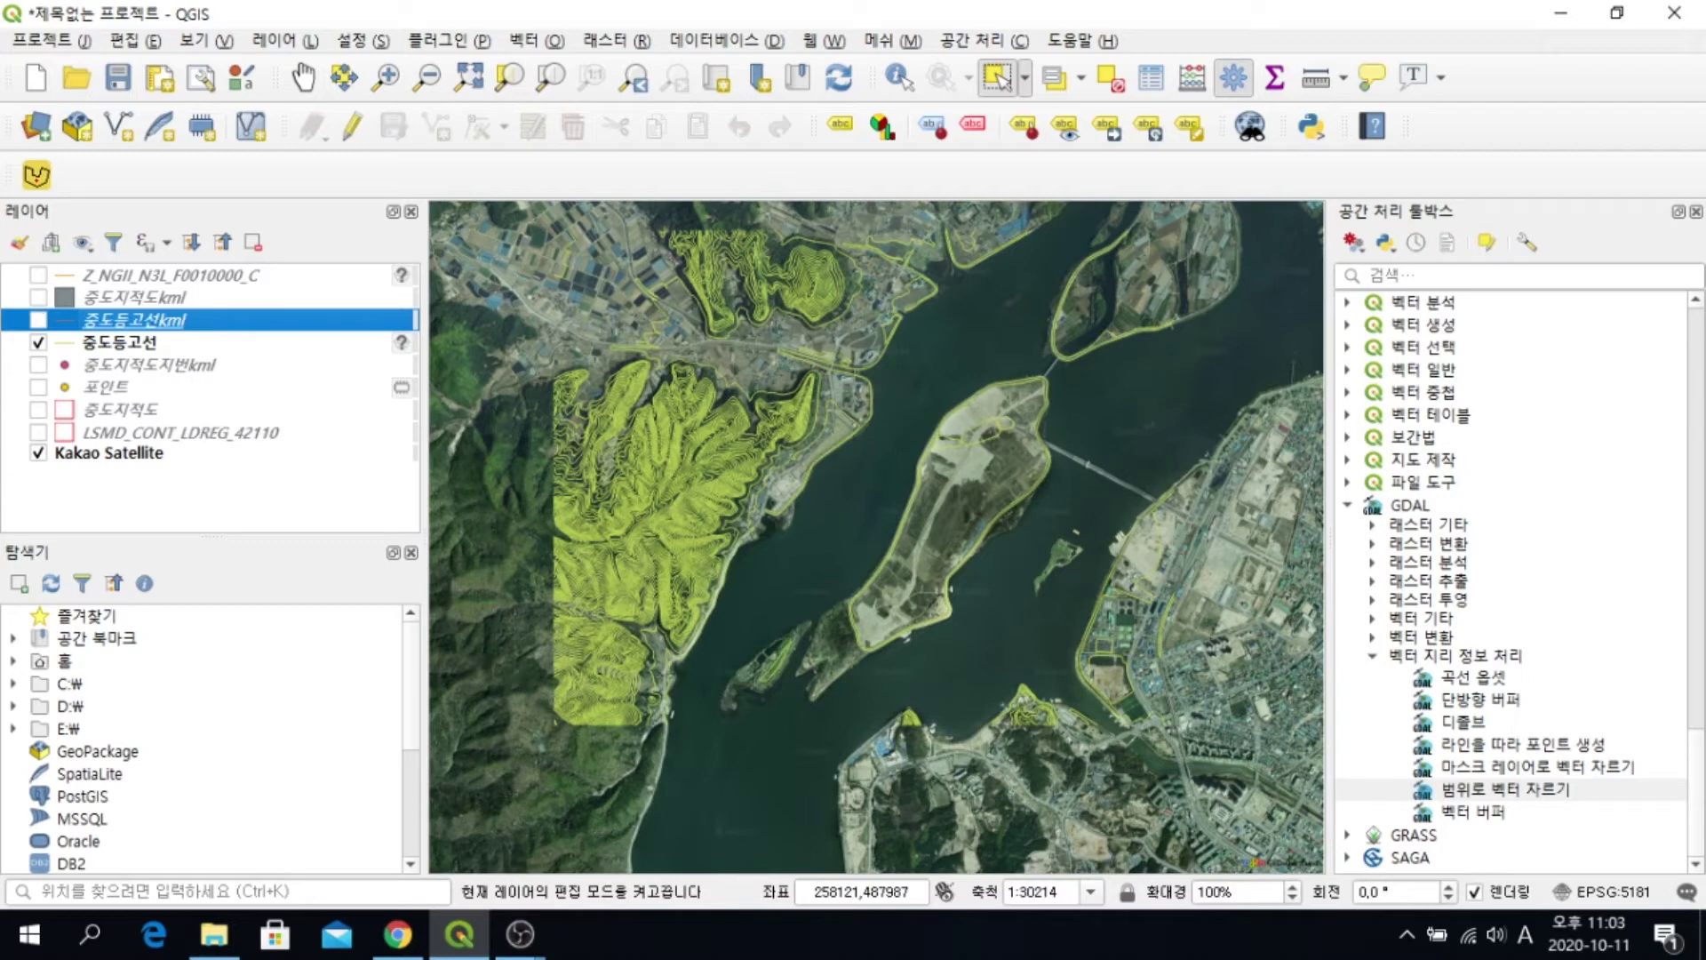
# Open the 중도등고선 attribute table, enable editing and start the field calculator
pyautogui.rightClick(126, 343)
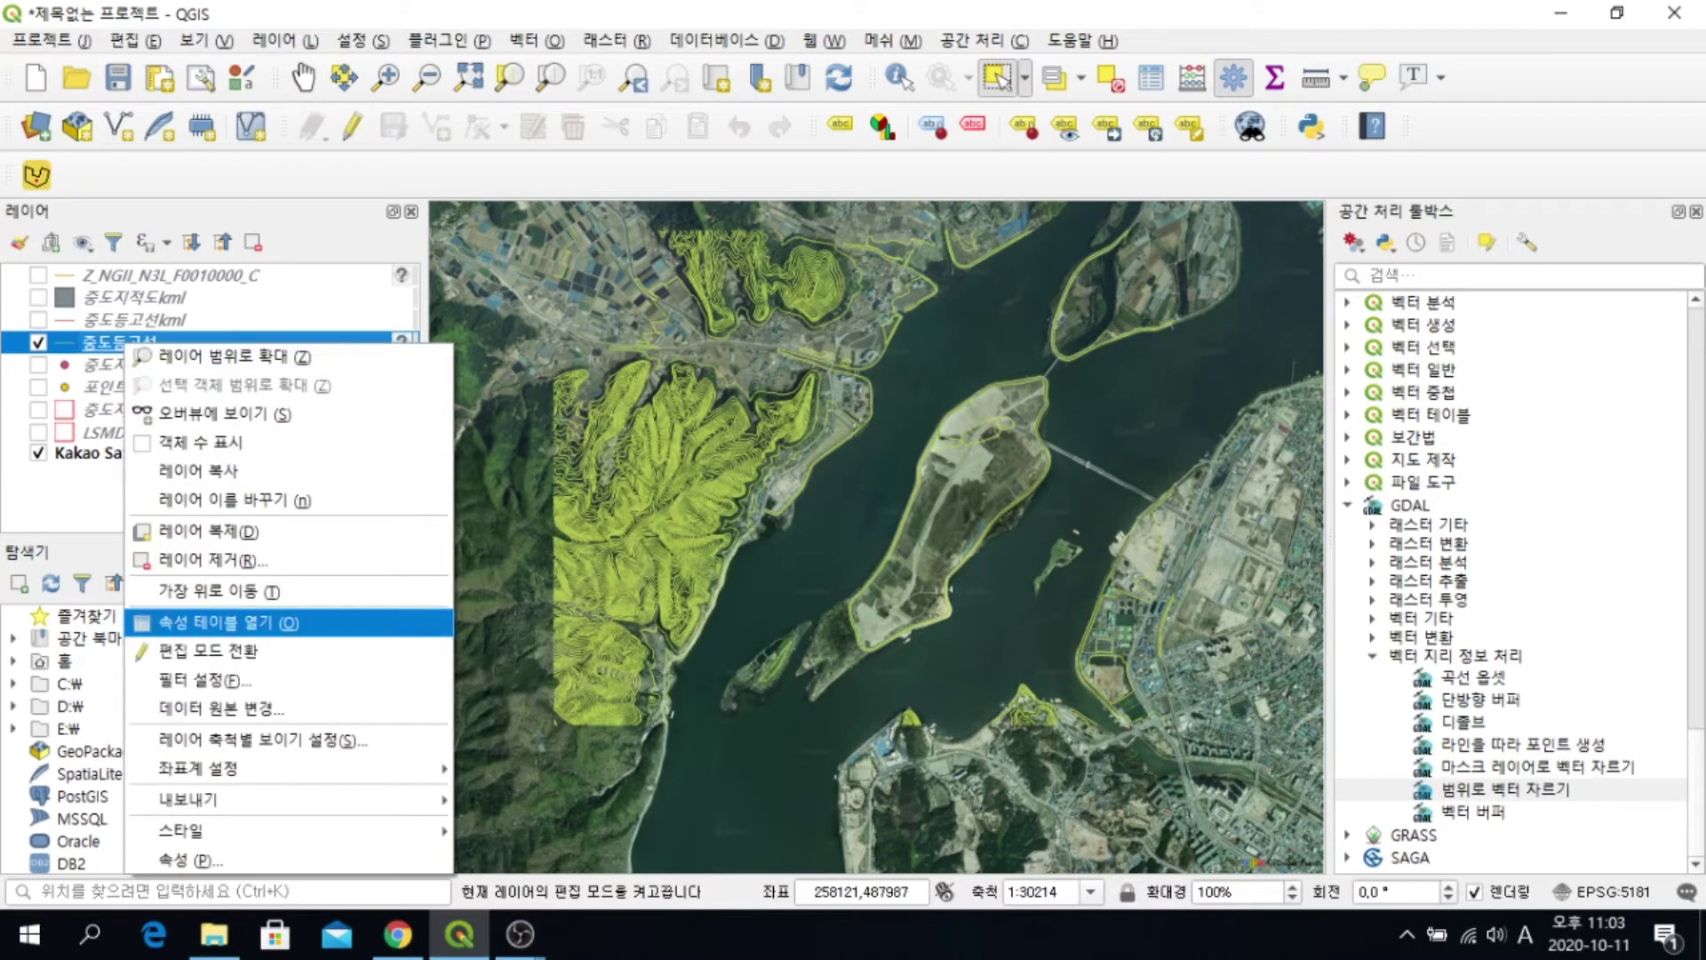
pyautogui.click(228, 623)
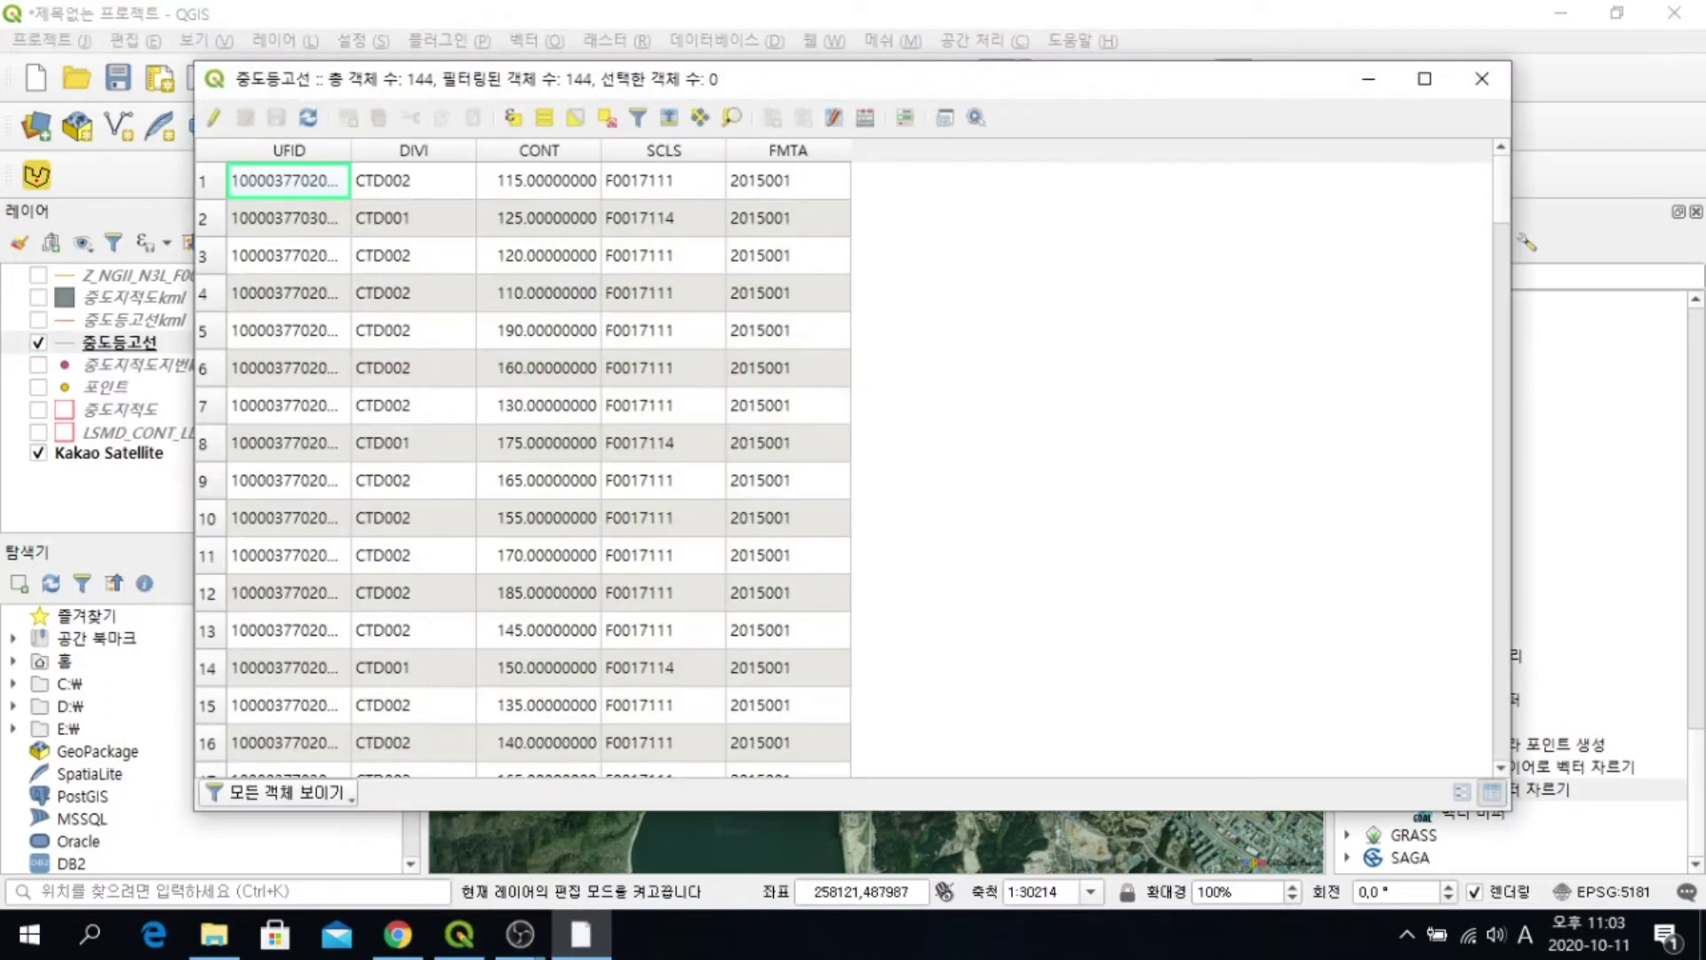
pyautogui.moveTo(594, 80); pyautogui.dragTo(725, 64)
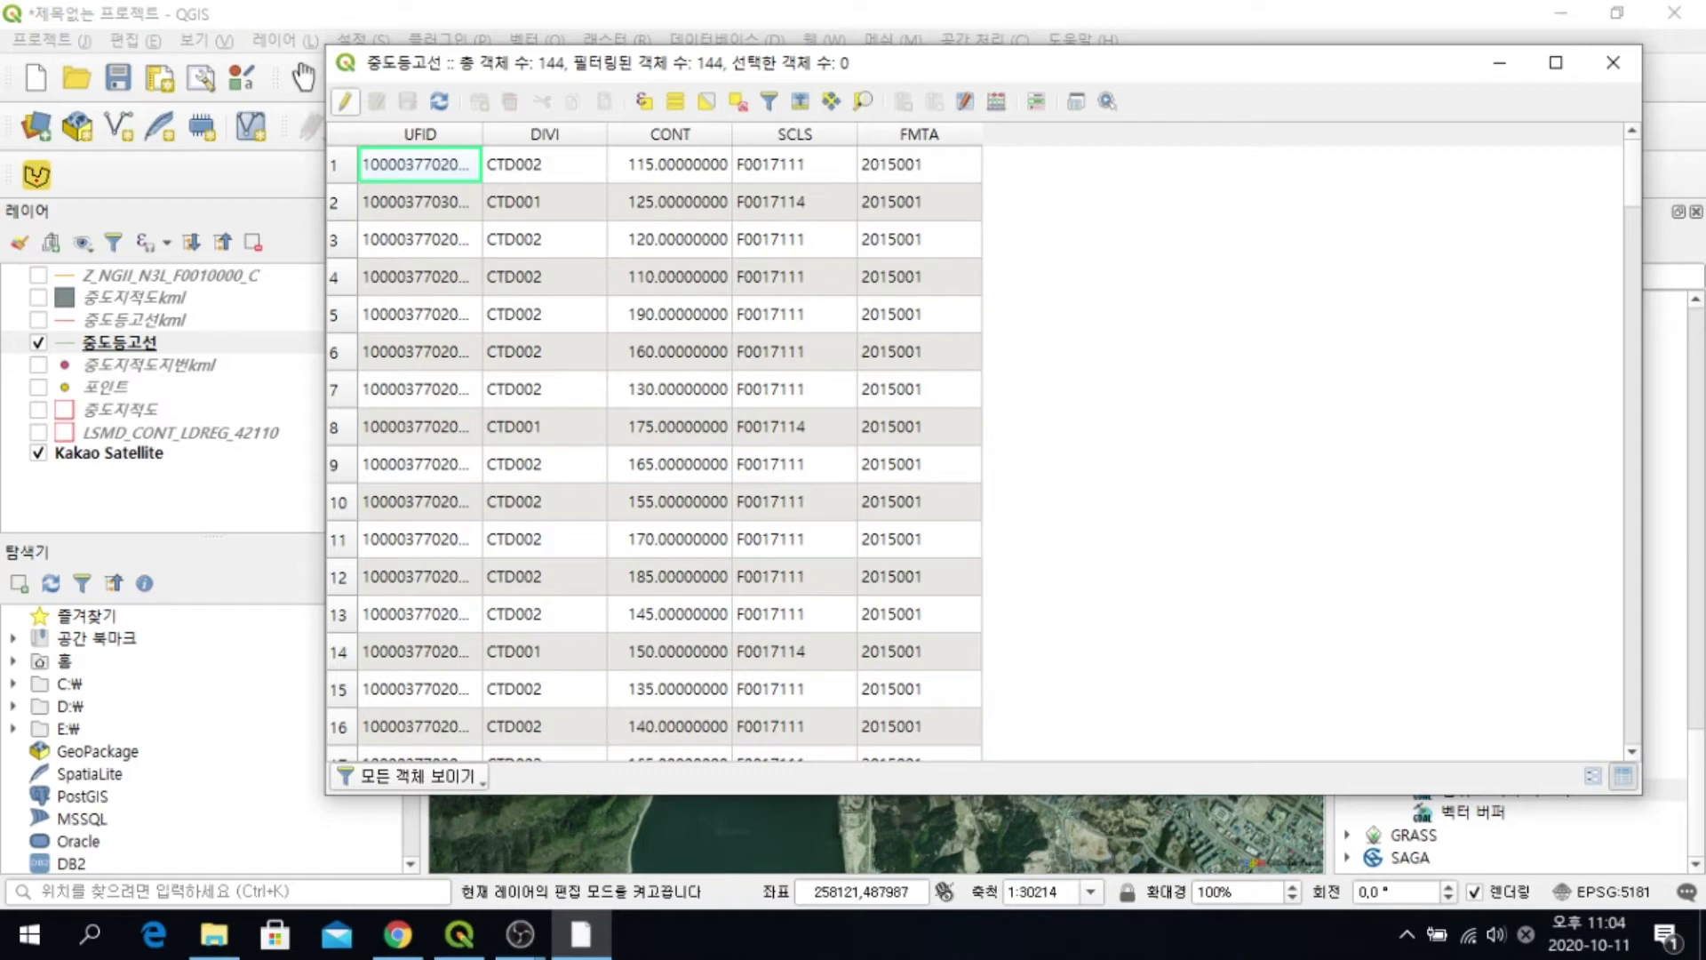
pyautogui.click(345, 101)
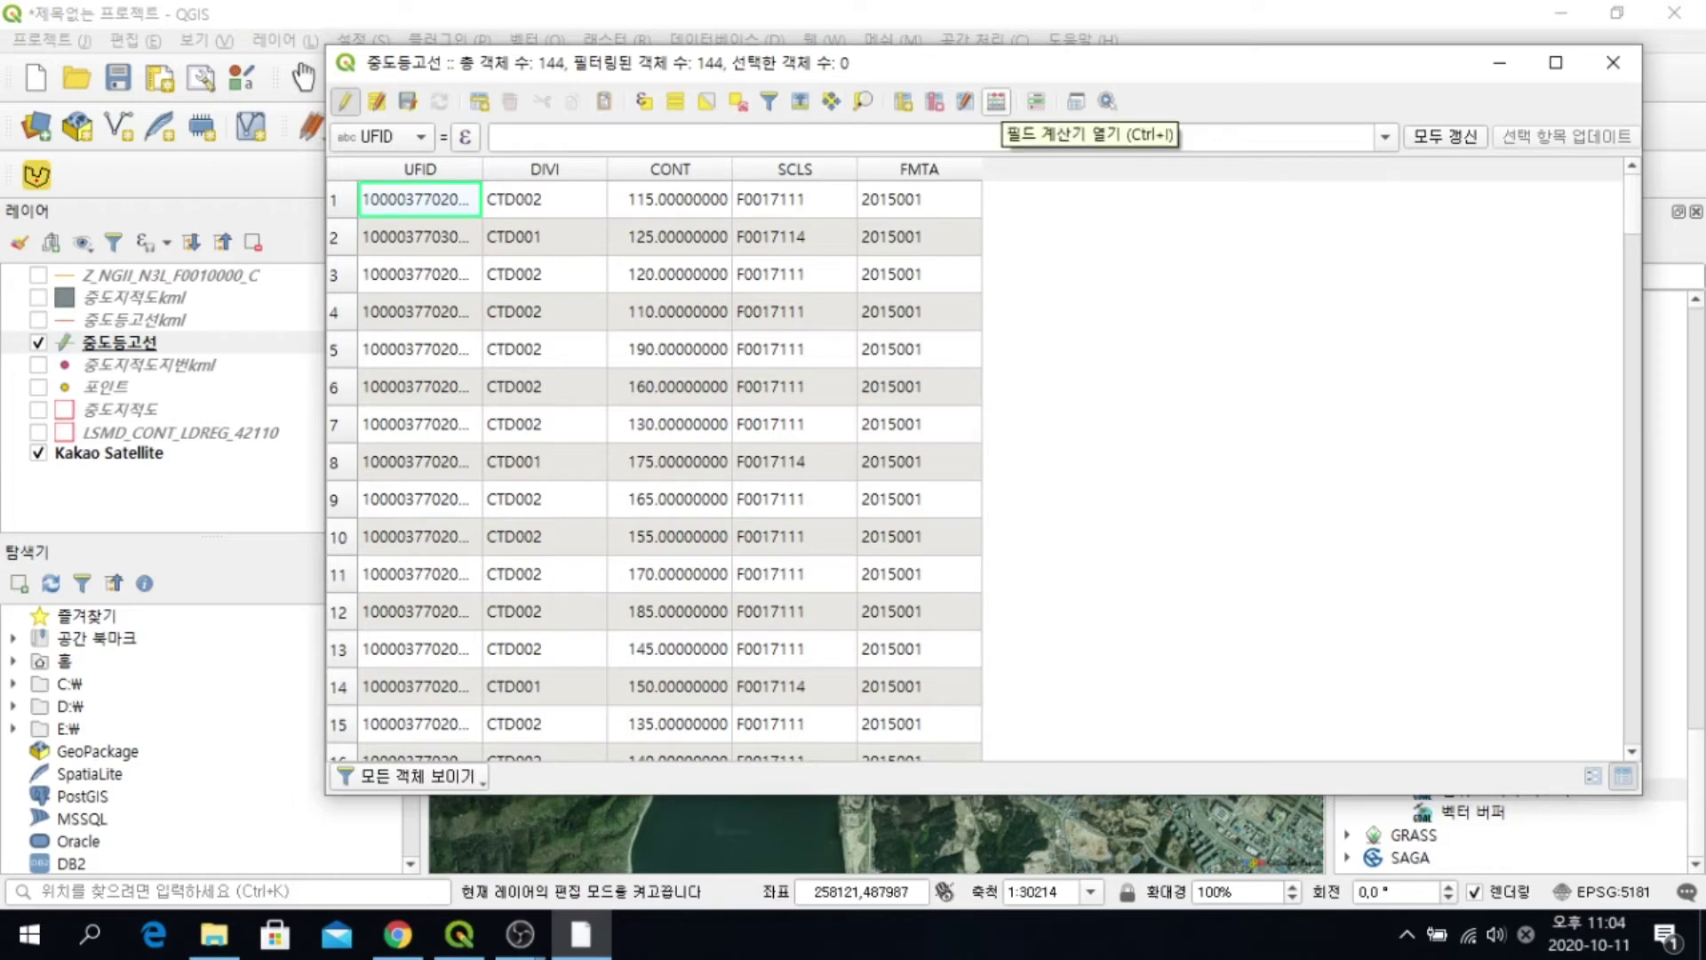
pyautogui.click(996, 101)
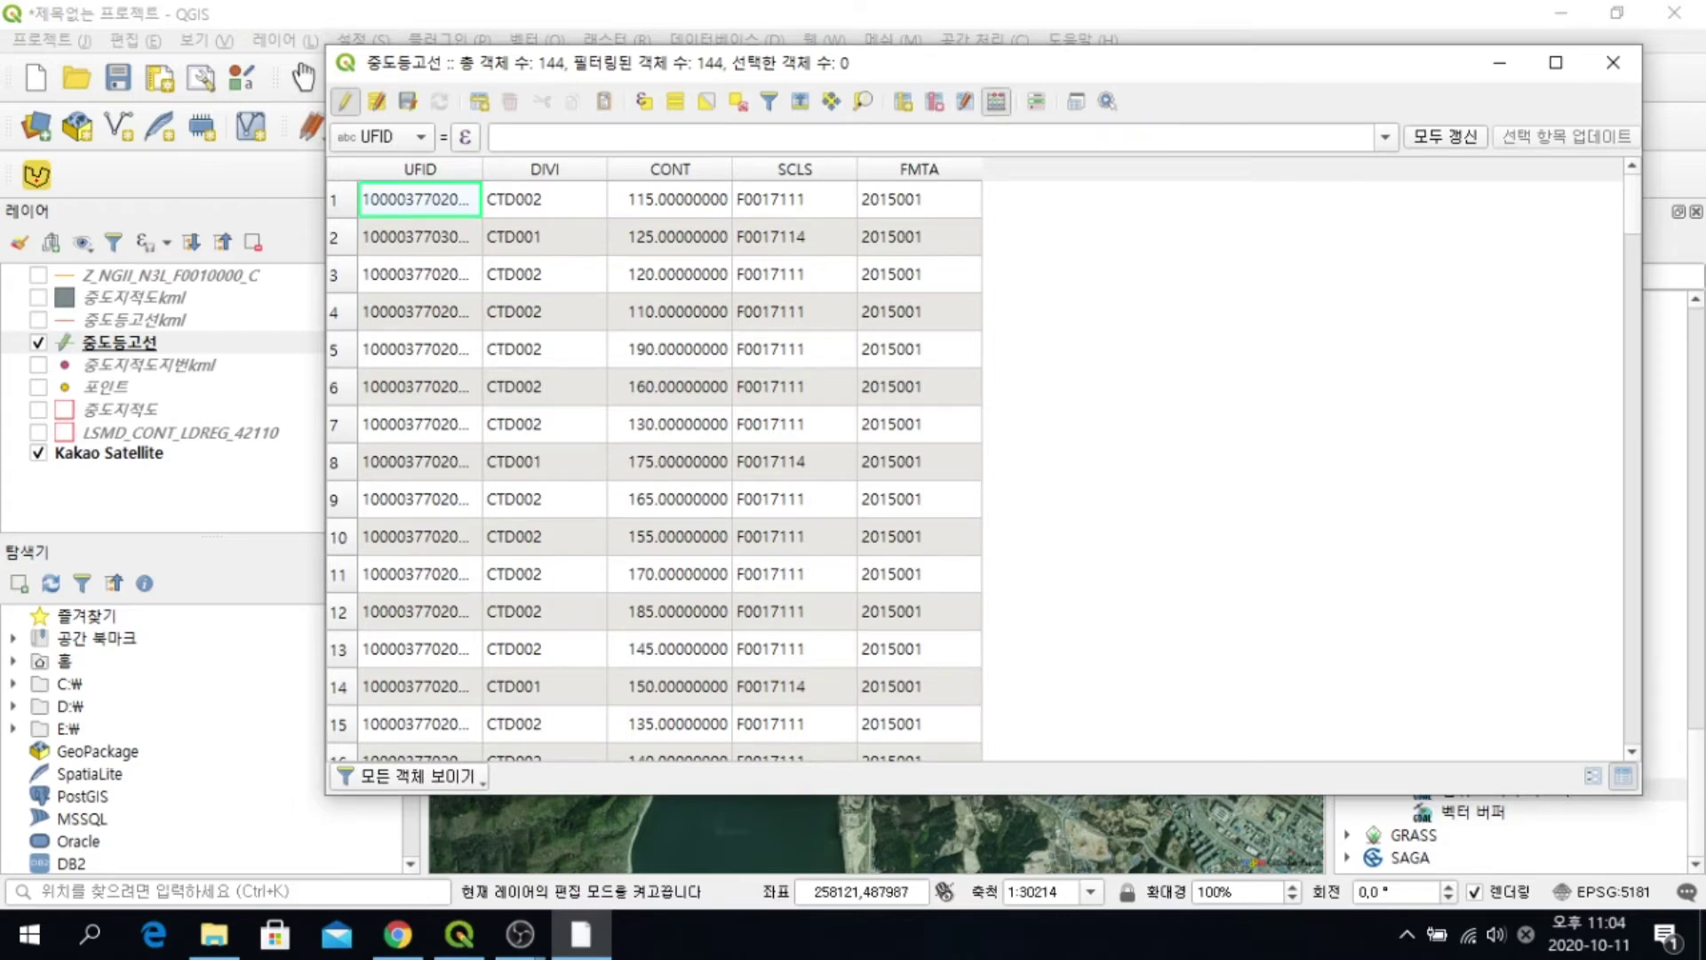
pyautogui.moveTo(925, 49); pyautogui.dragTo(1106, 47)
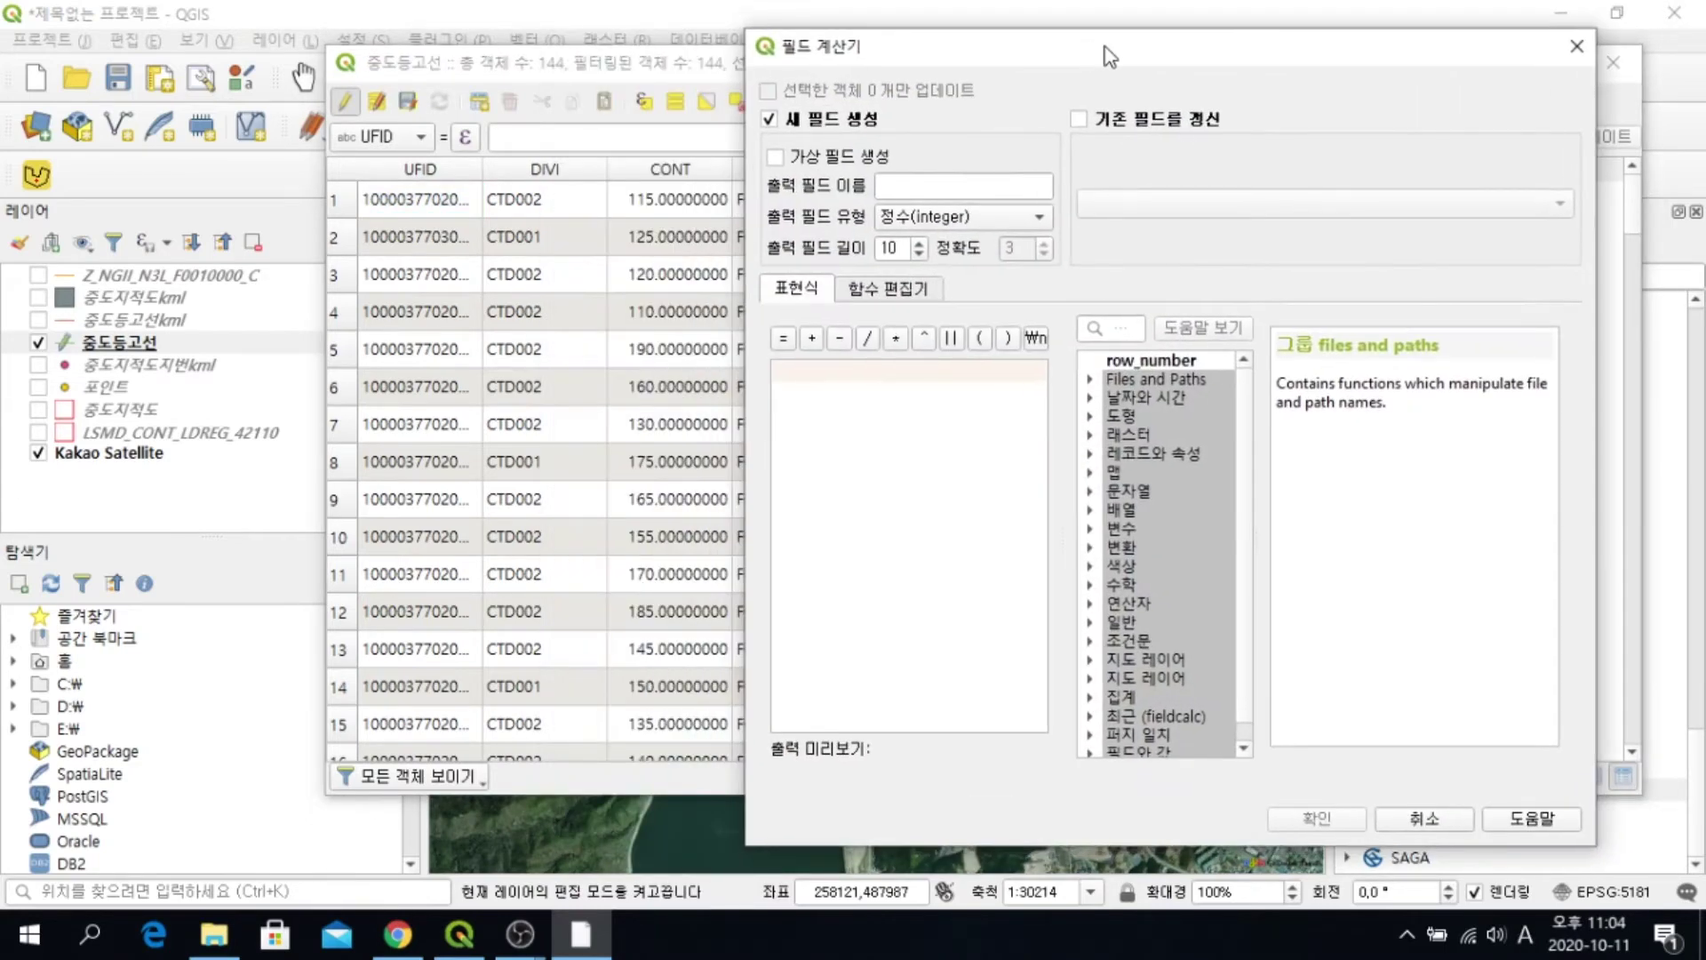
# Create a new integer field named cont-int with length 10, calculated from the "CONT" field
pyautogui.click(962, 185)
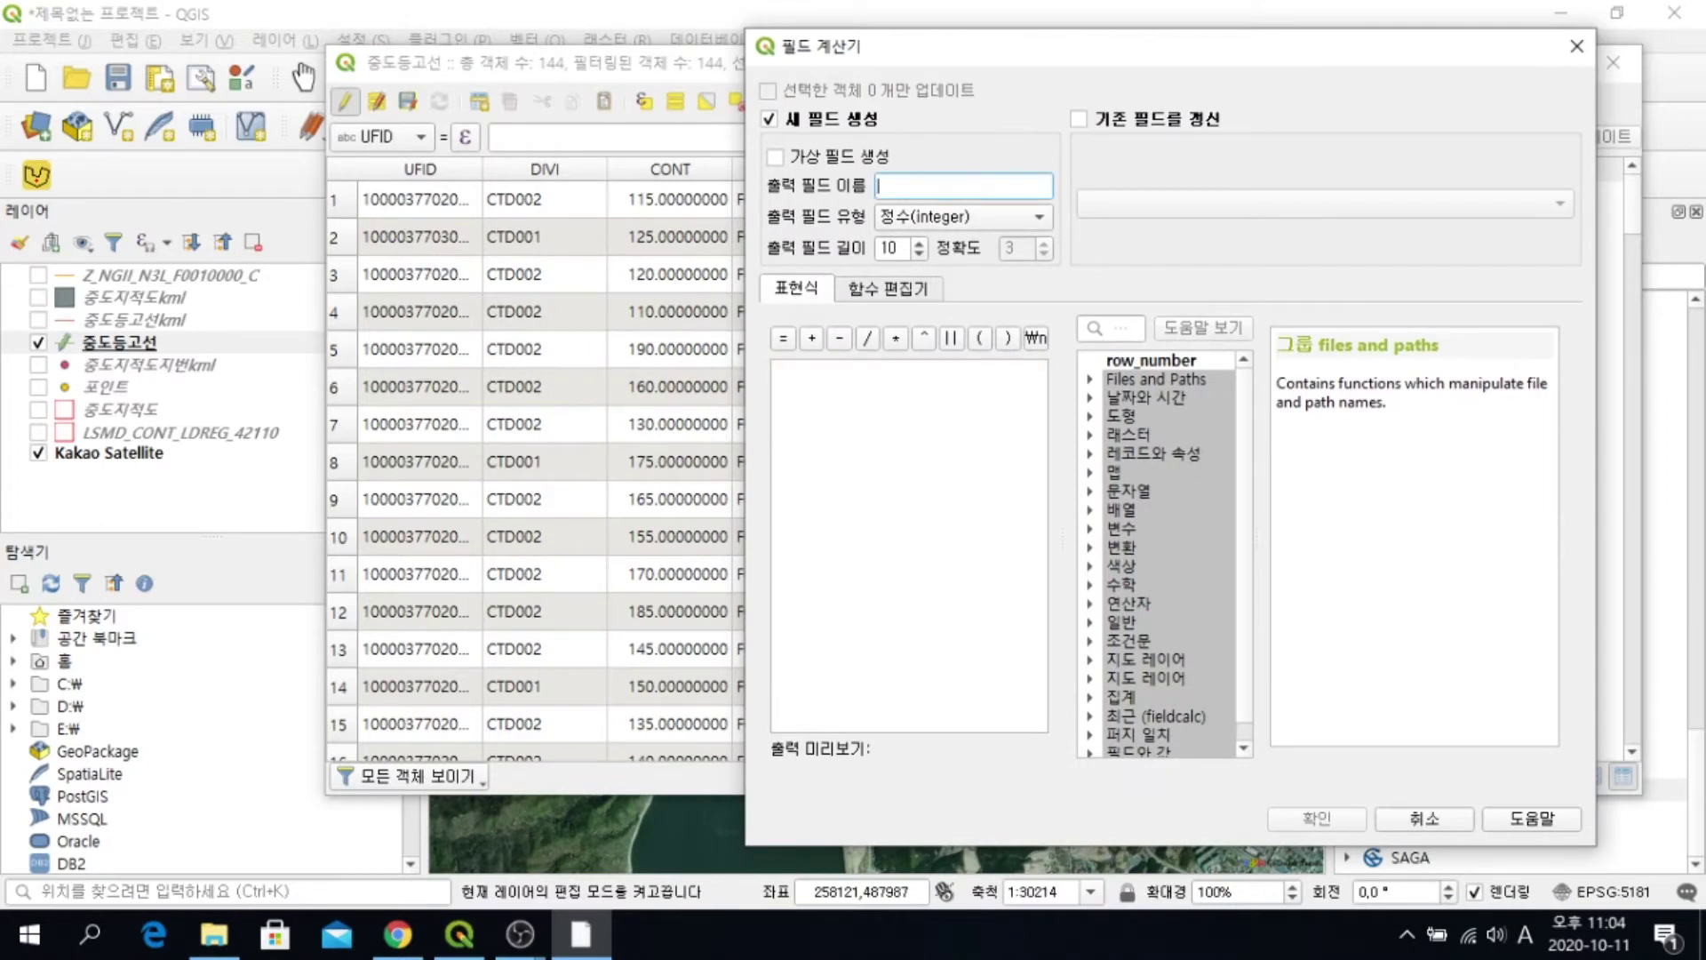
pyautogui.write('cont-int')
pyautogui.click(889, 426)
pyautogui.scroll(-1, 1169, 551)
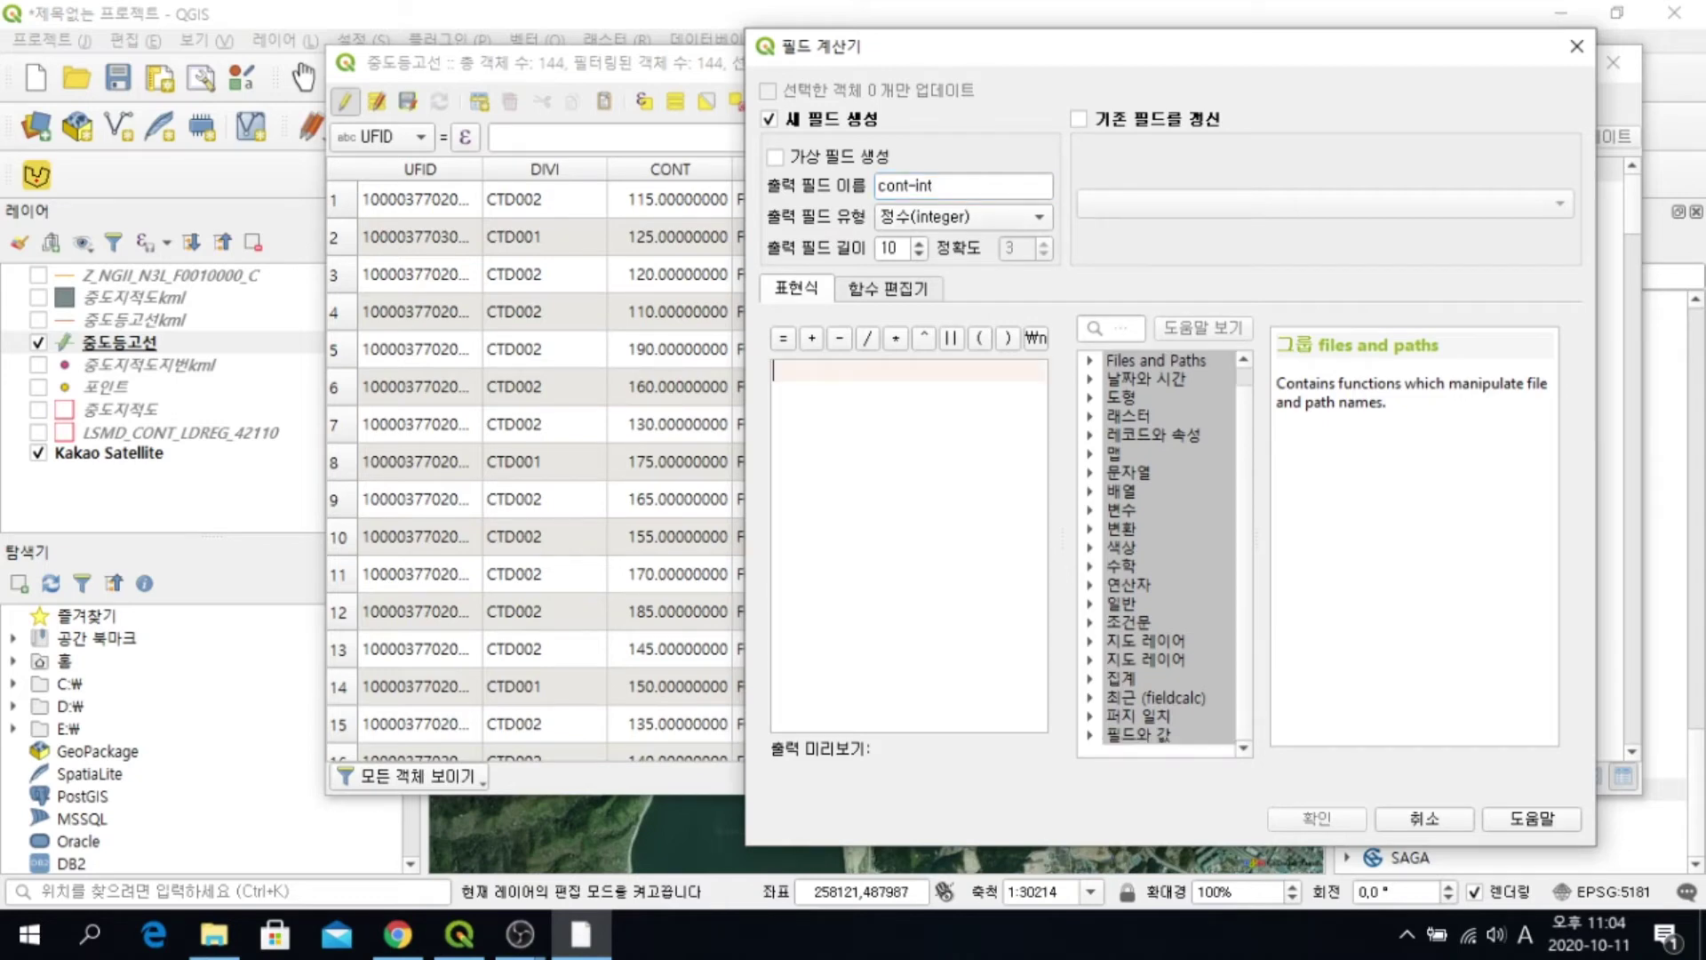
pyautogui.click(1090, 735)
pyautogui.scroll(-3, 1169, 551)
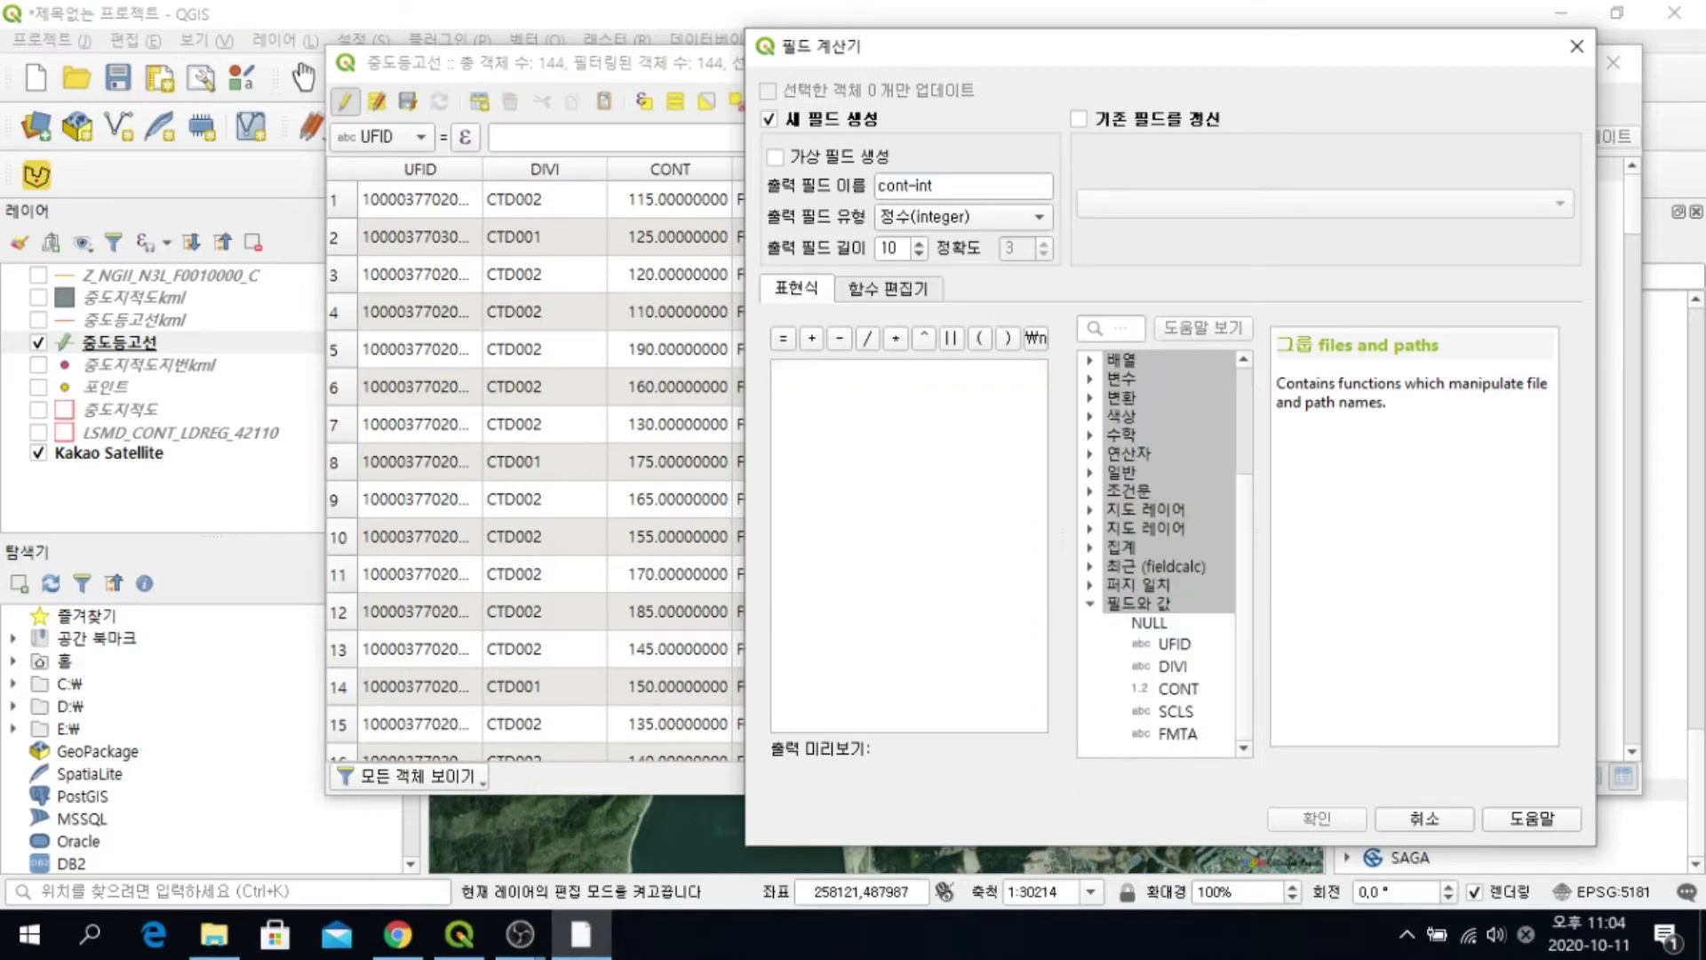
pyautogui.click(1178, 689)
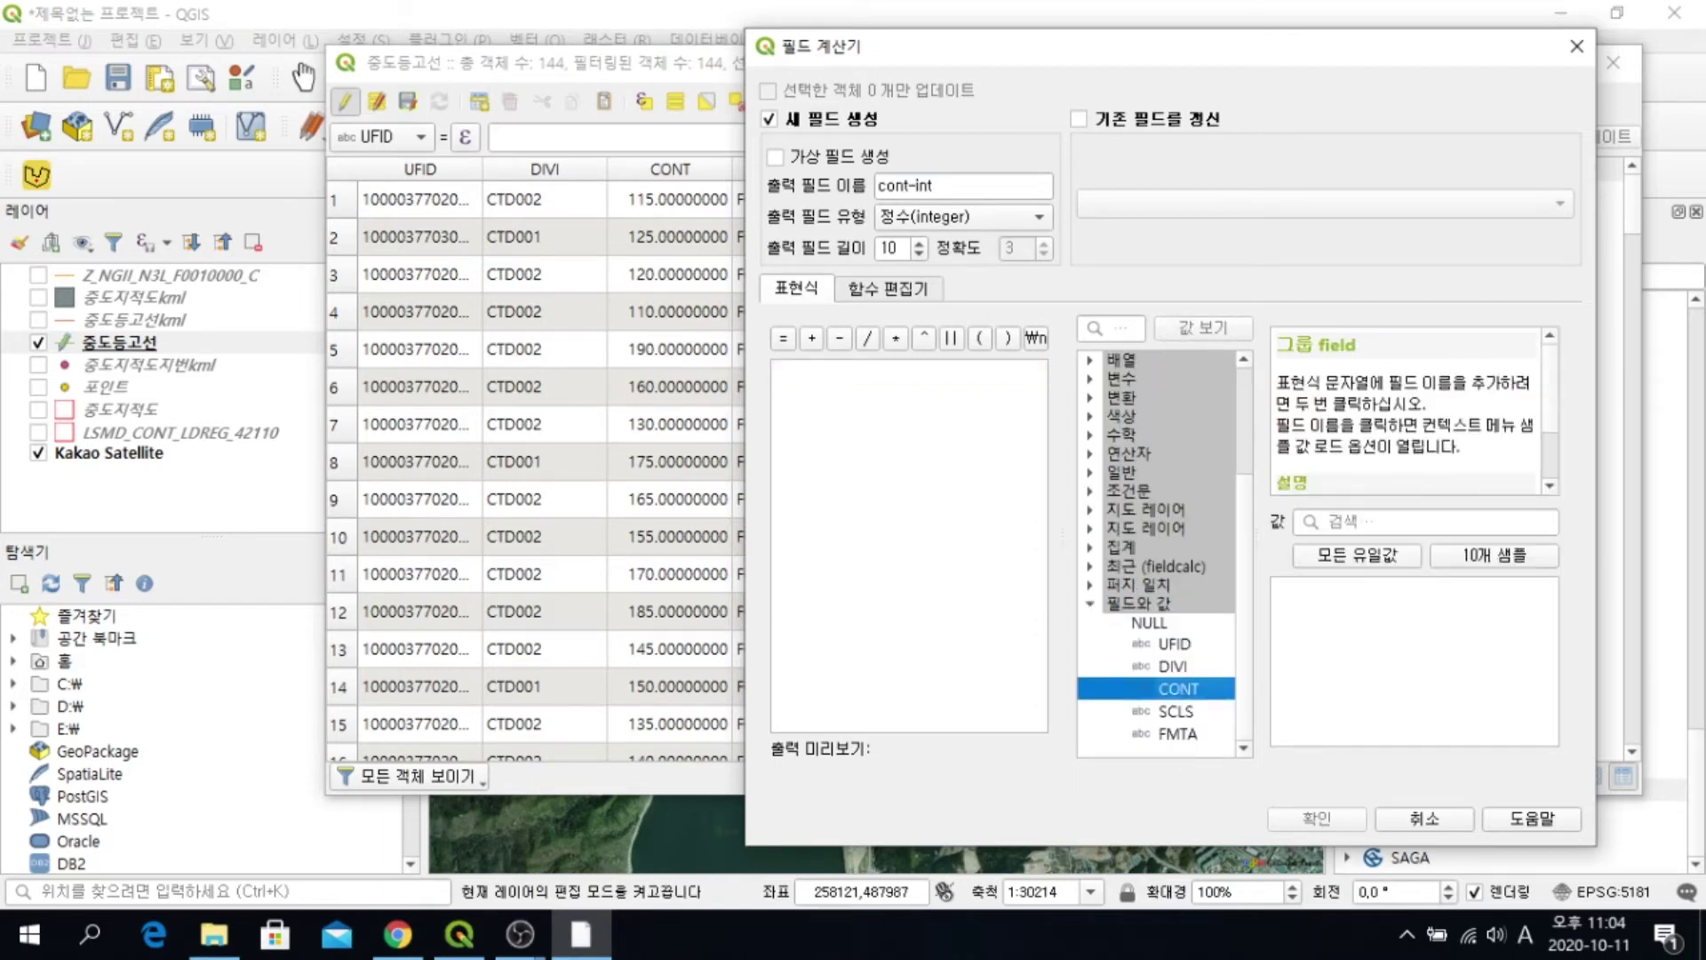
pyautogui.doubleClick(1179, 689)
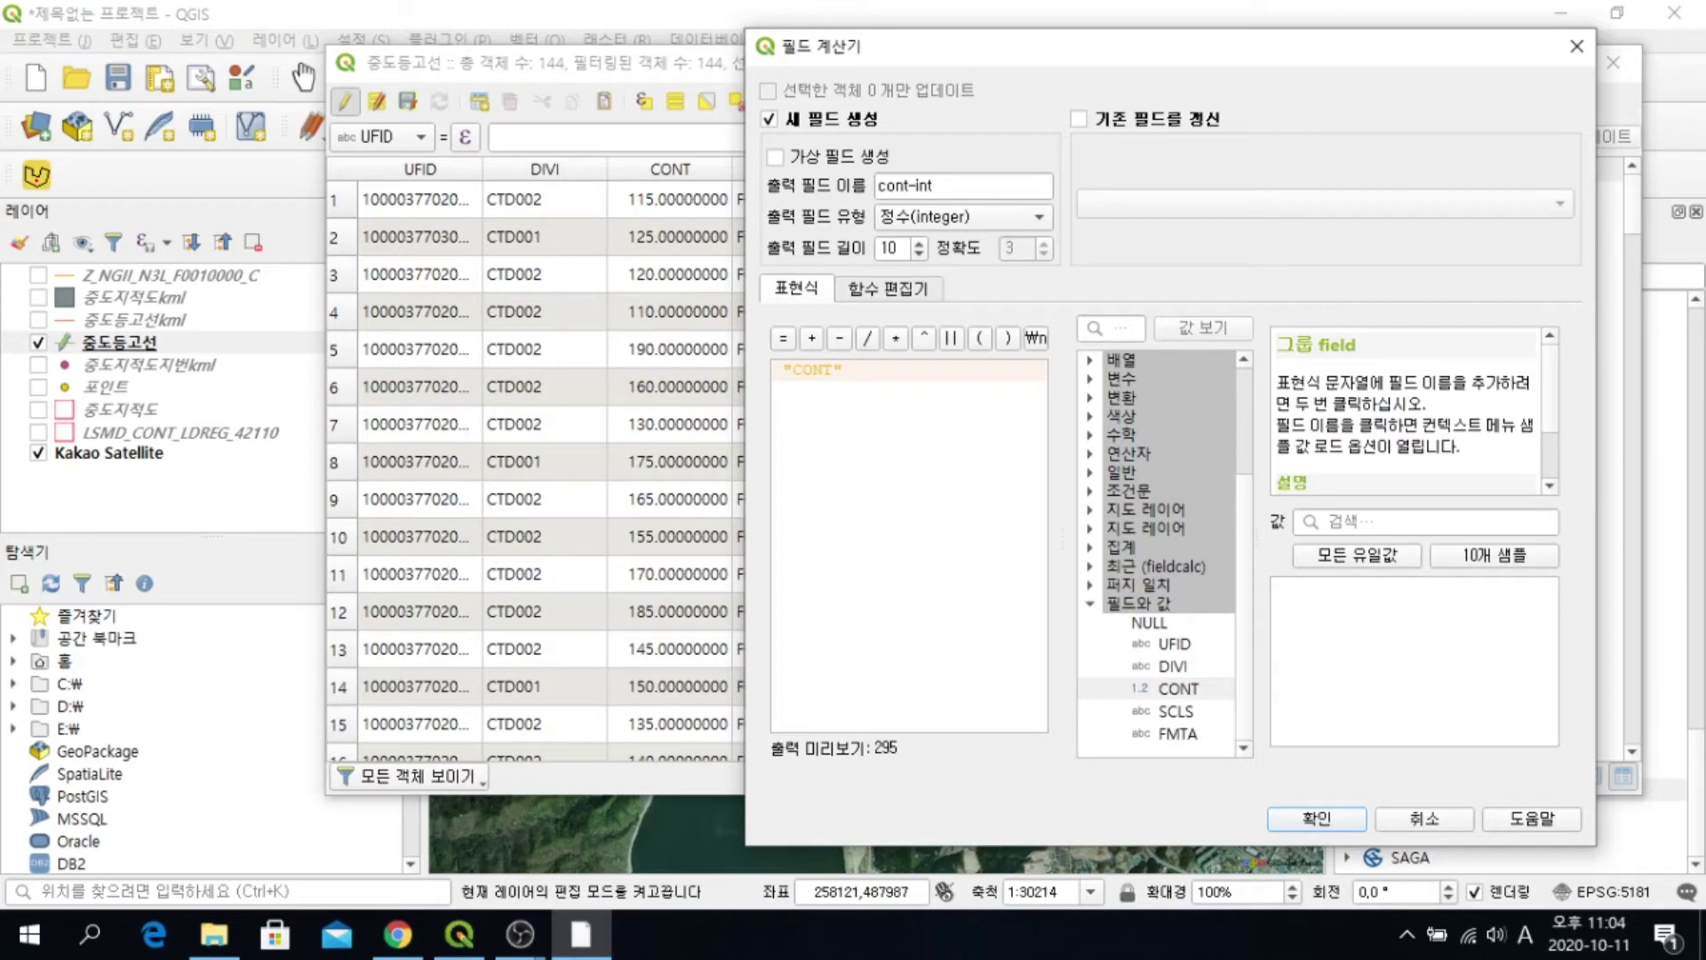
pyautogui.click(1317, 819)
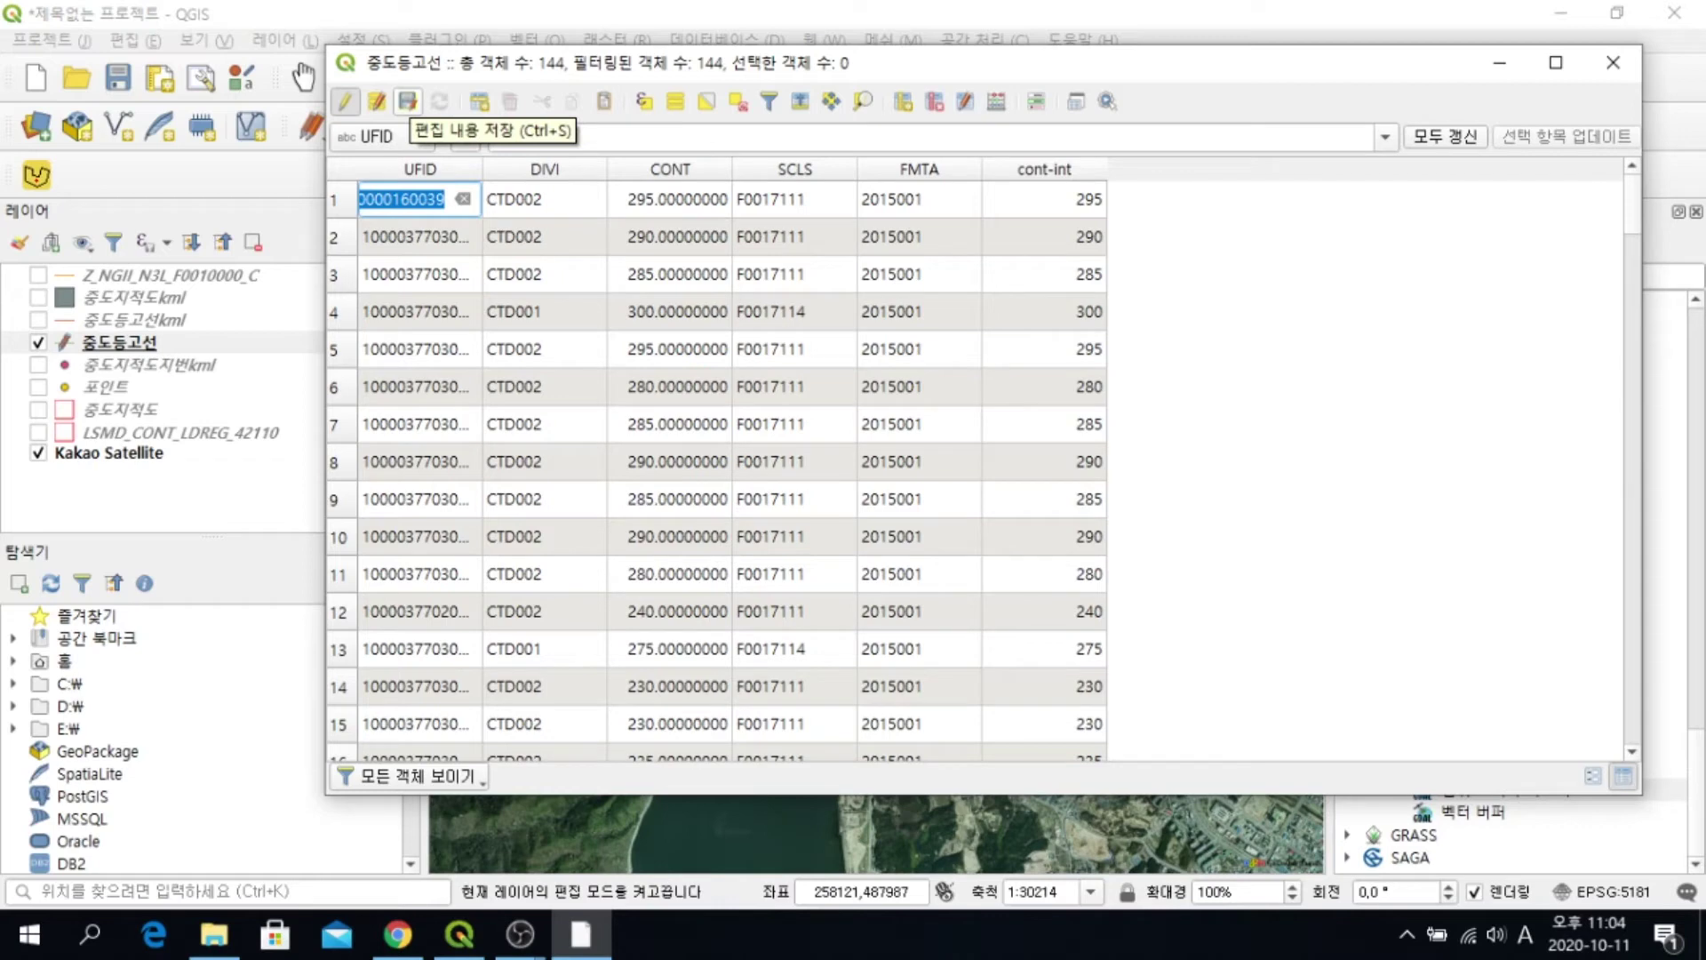
# Save the attribute edits, close the table and end editing of the 중도등고선 layer
pyautogui.click(408, 101)
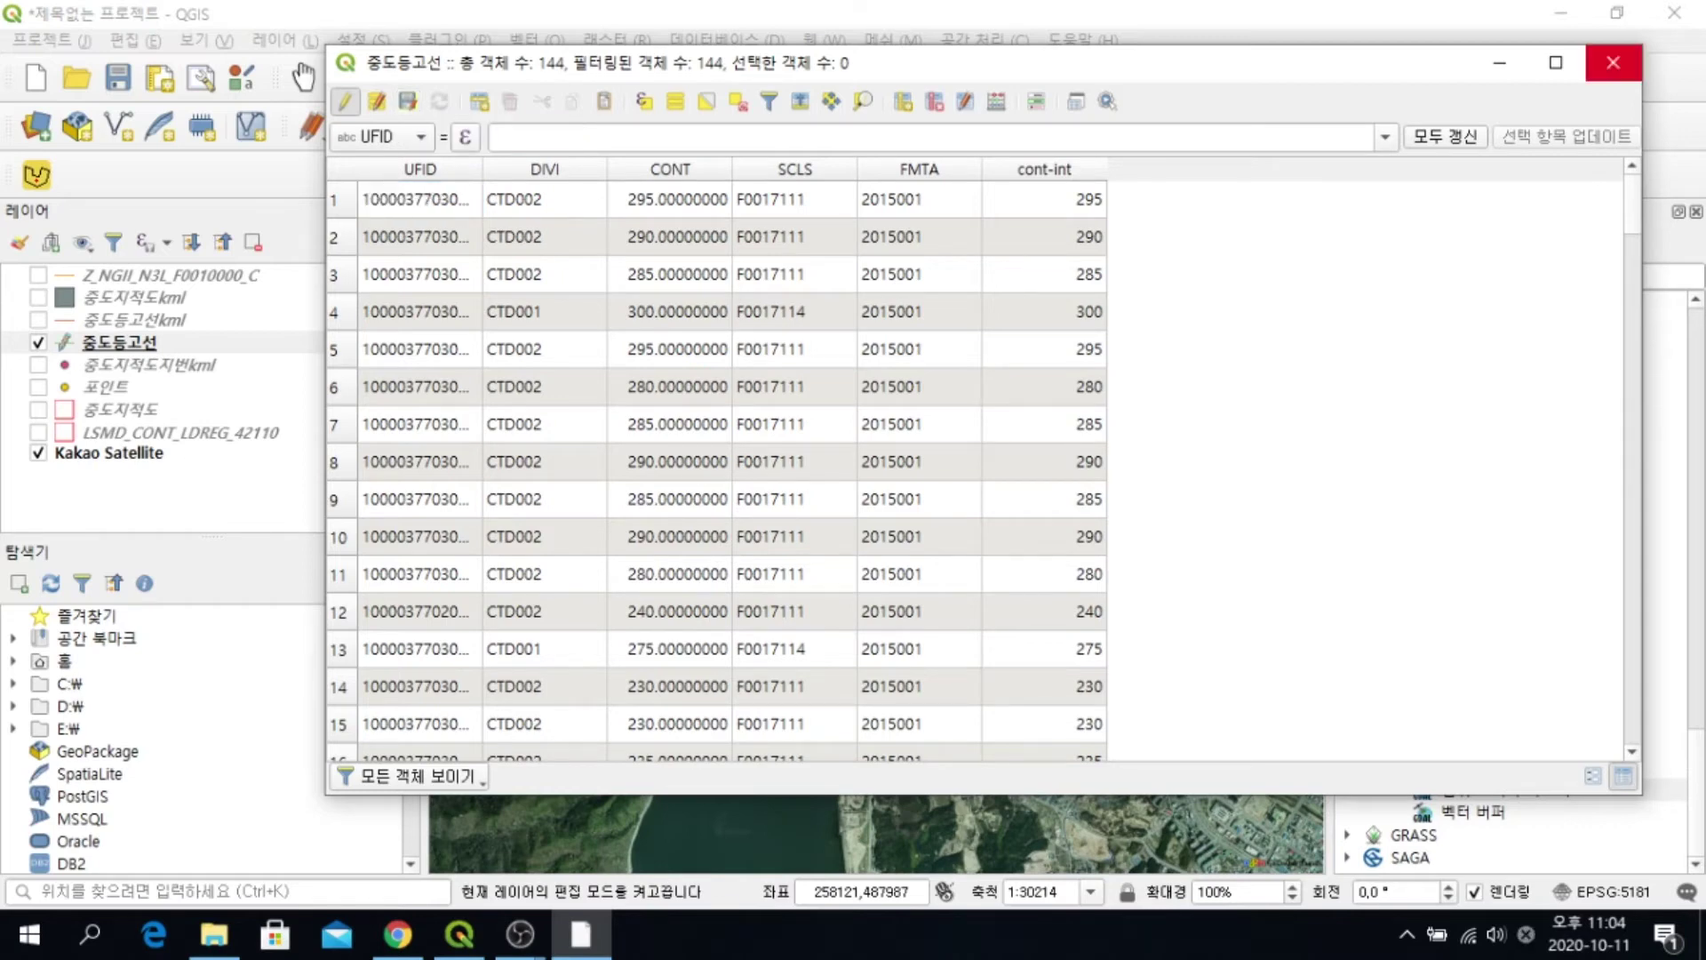
pyautogui.click(1613, 62)
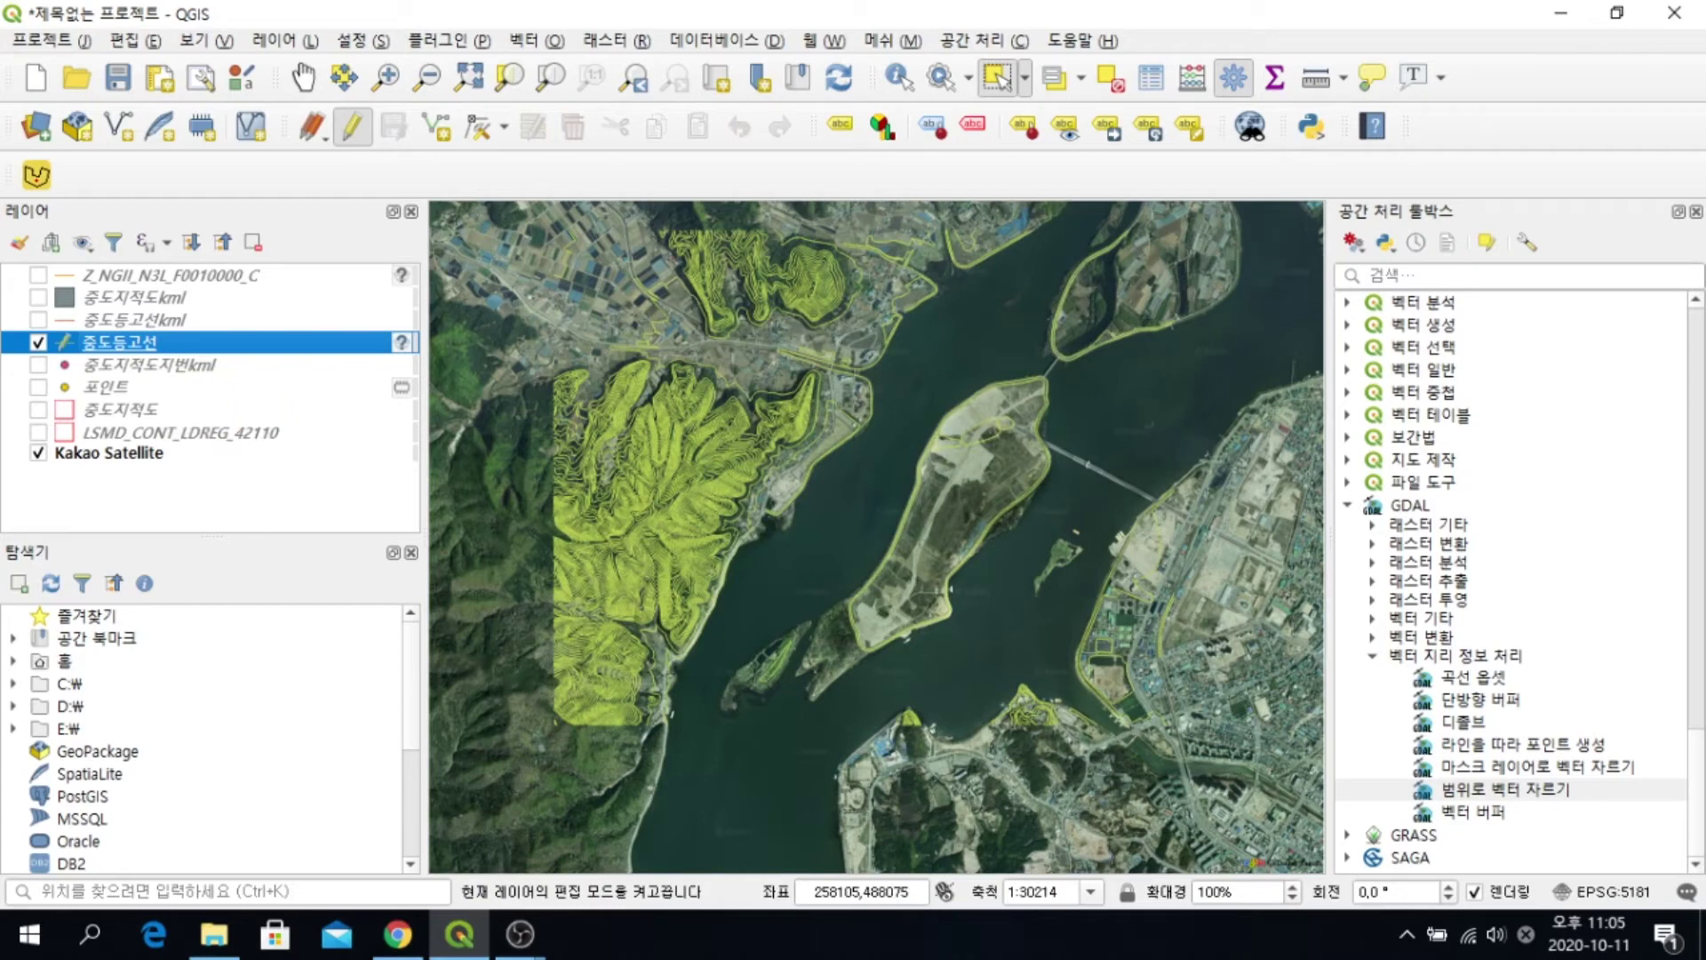
pyautogui.click(353, 126)
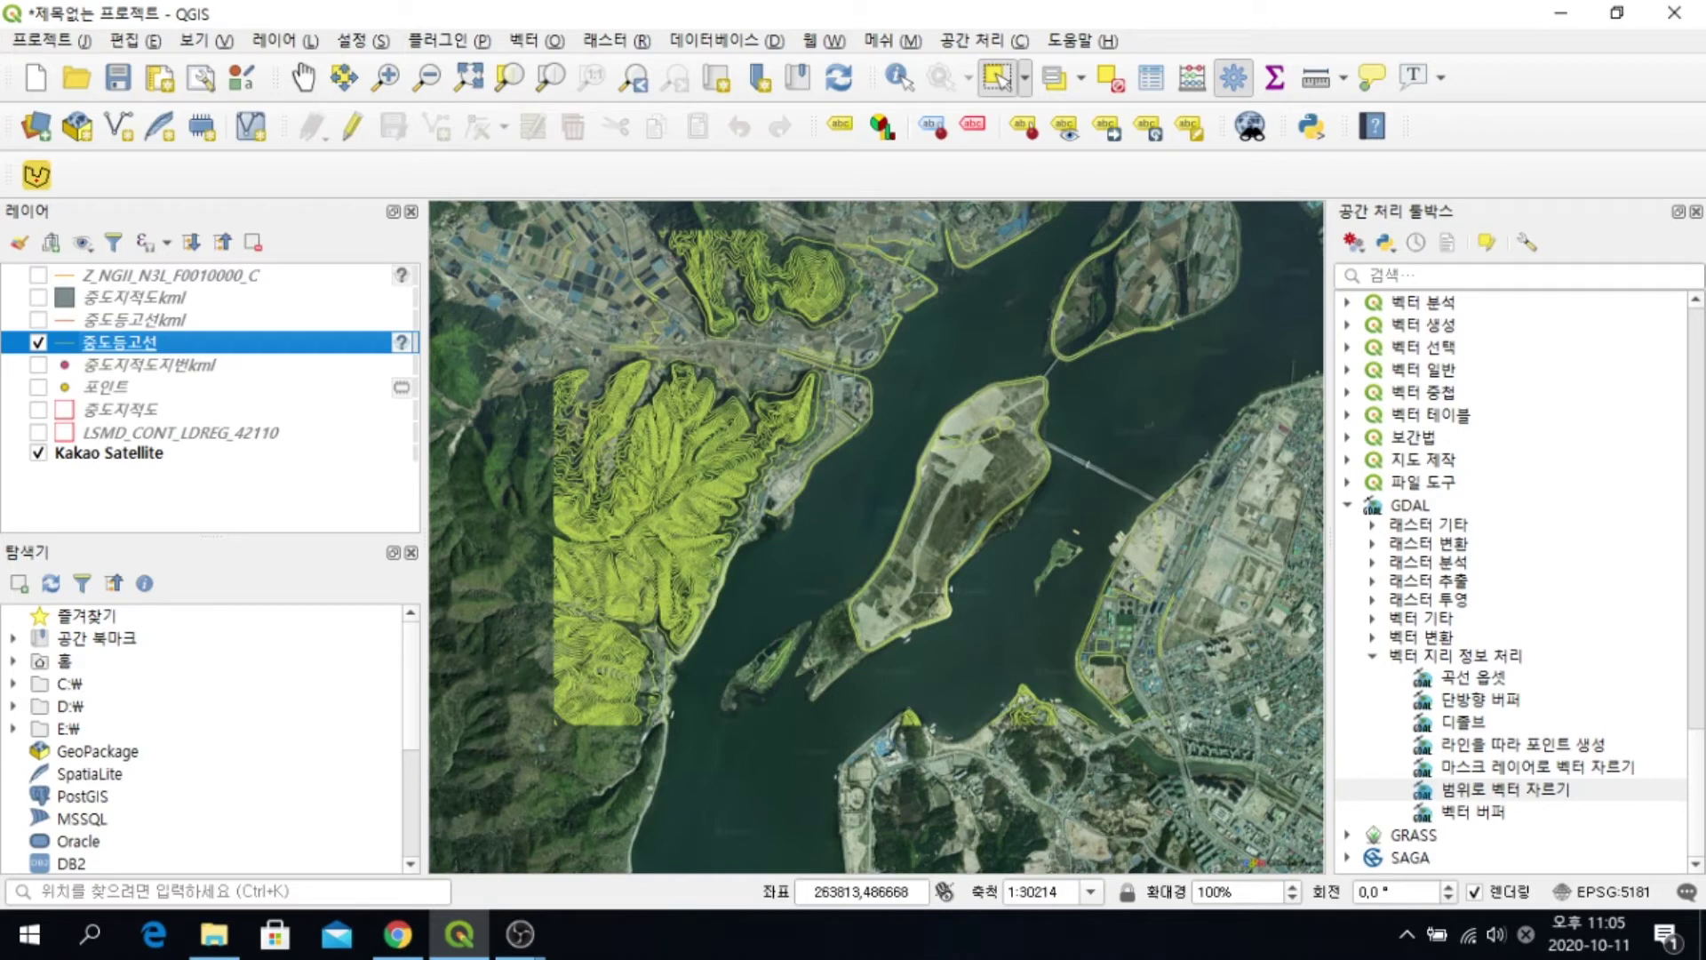
# Run point on surface (표면 상에 있는 포인트) on 중도등고선 to a temporary layer and check the points' placement along the contour lines
pyautogui.scroll(3, 1511, 578)
pyautogui.scroll(1, 1510, 578)
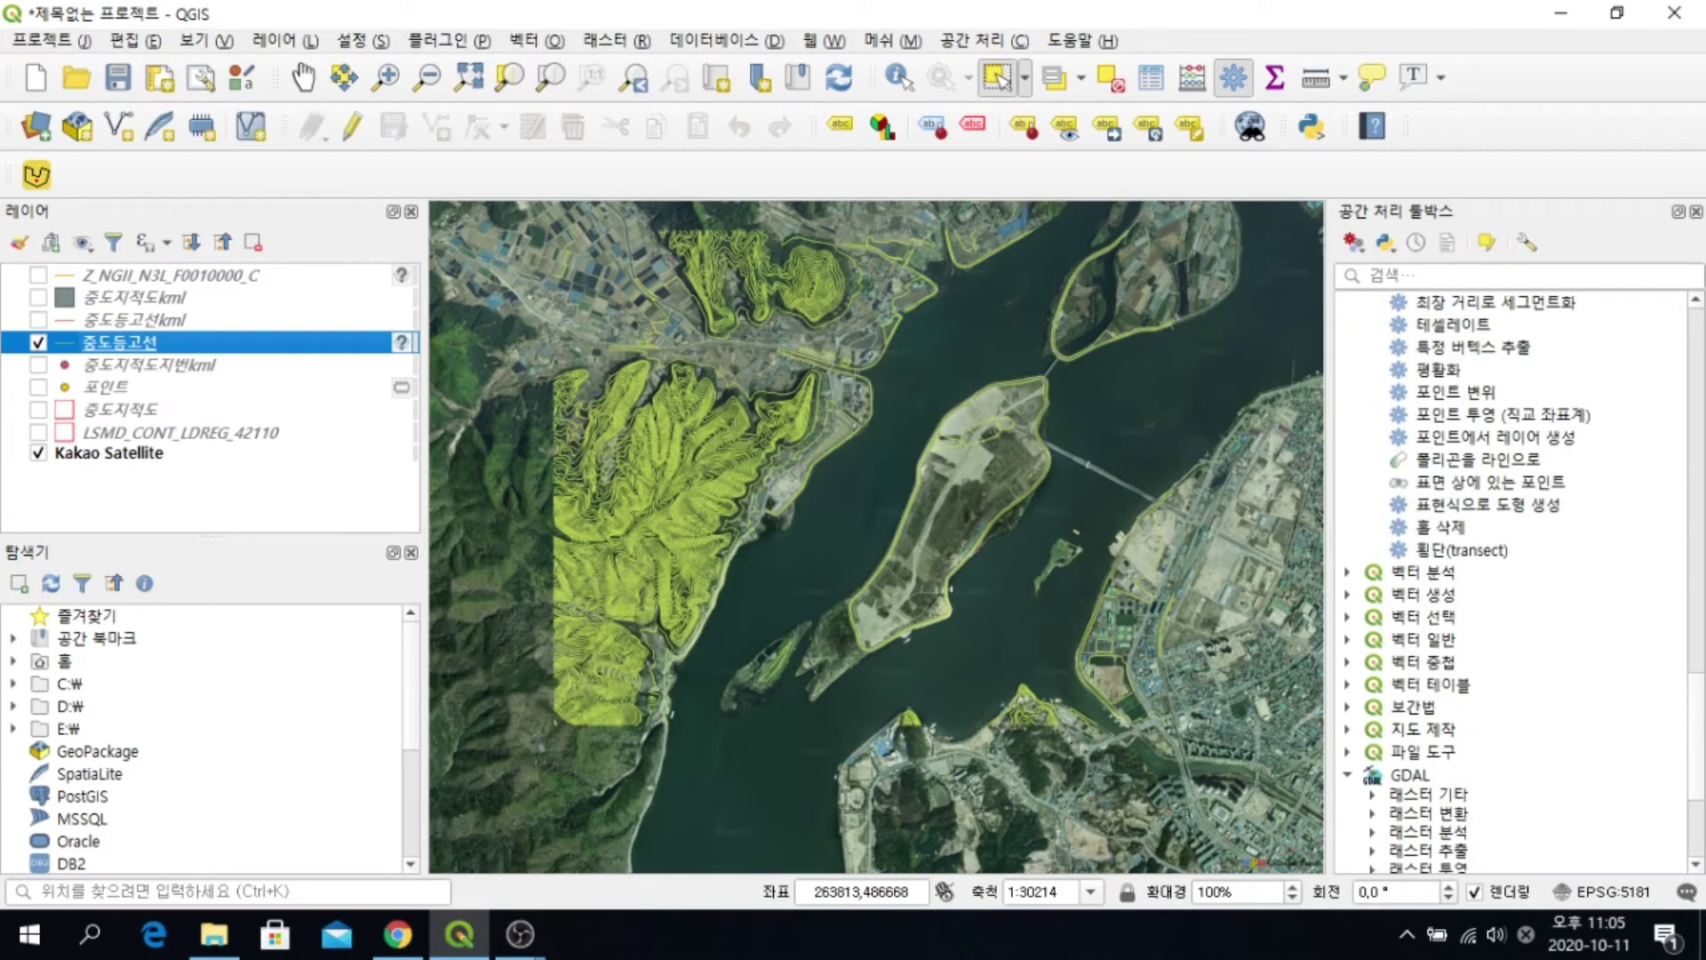
pyautogui.click(1489, 482)
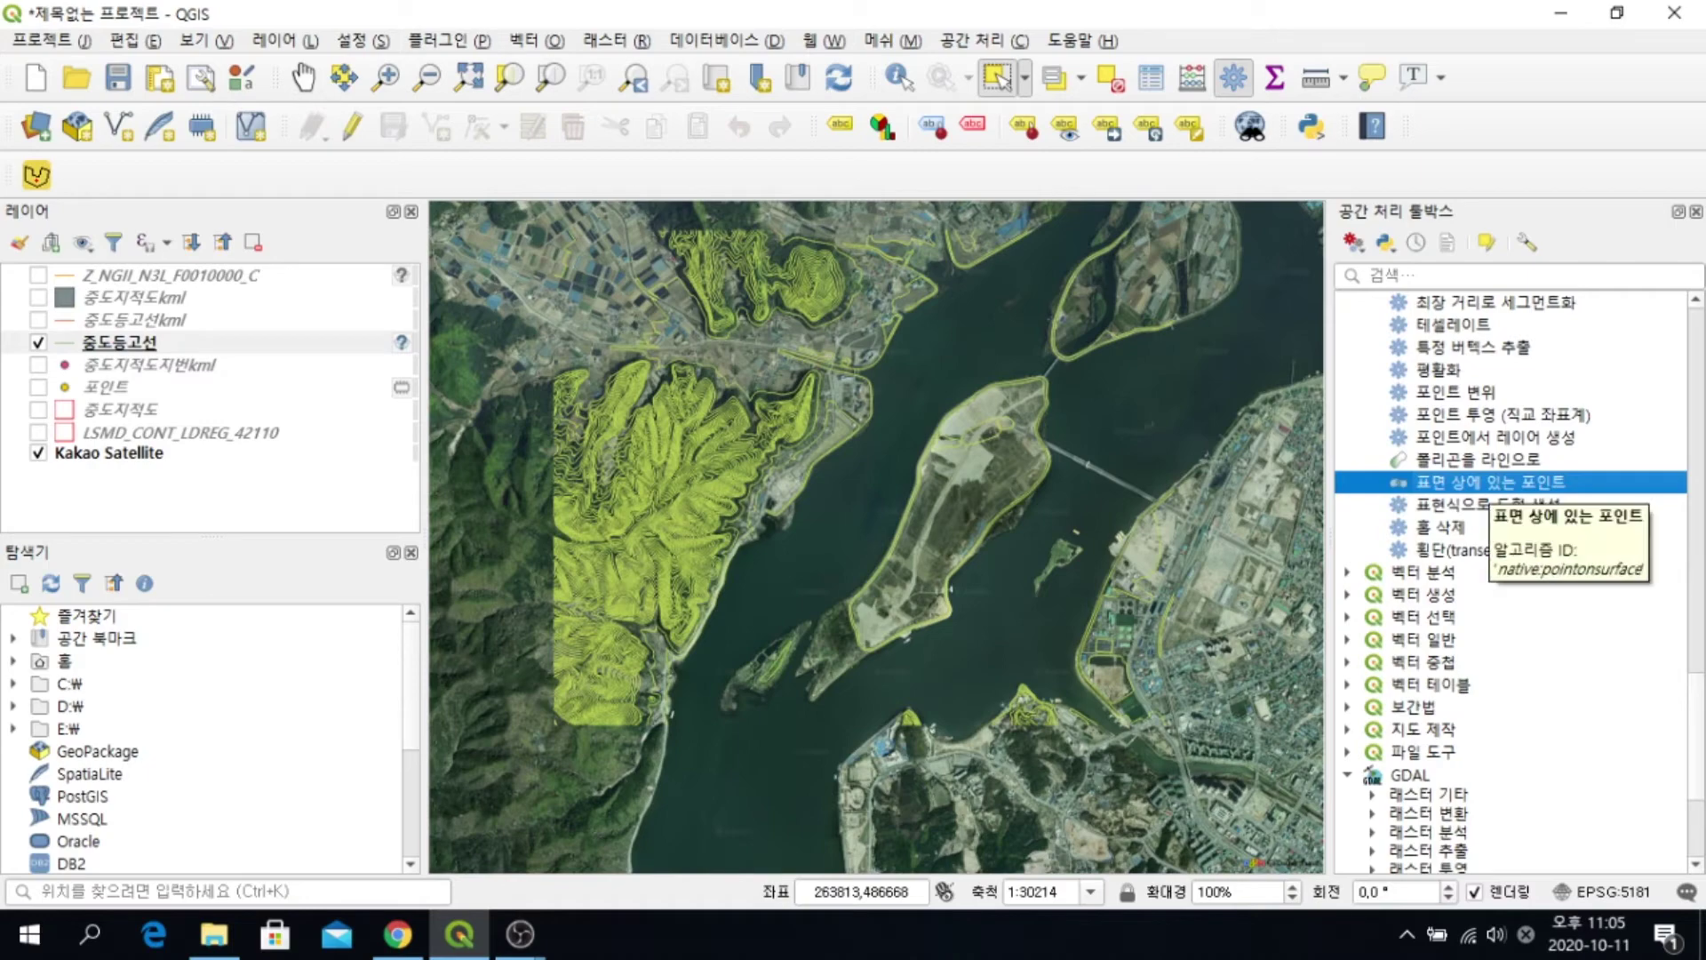
pyautogui.doubleClick(1476, 481)
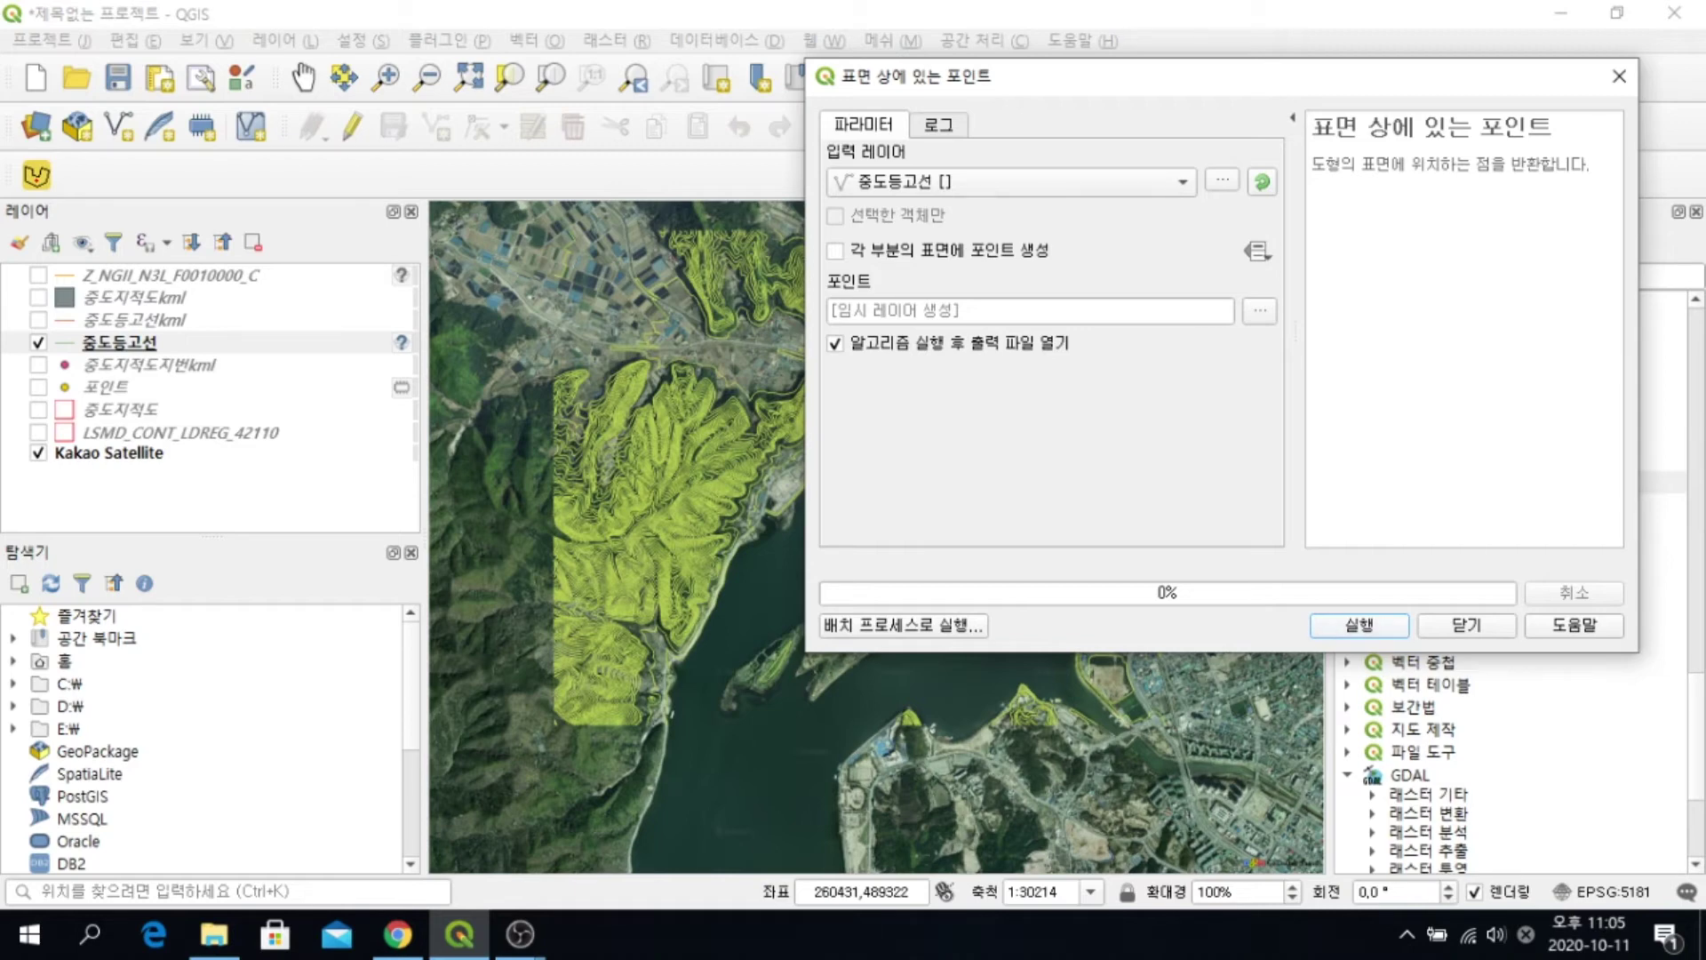
pyautogui.press('Return')
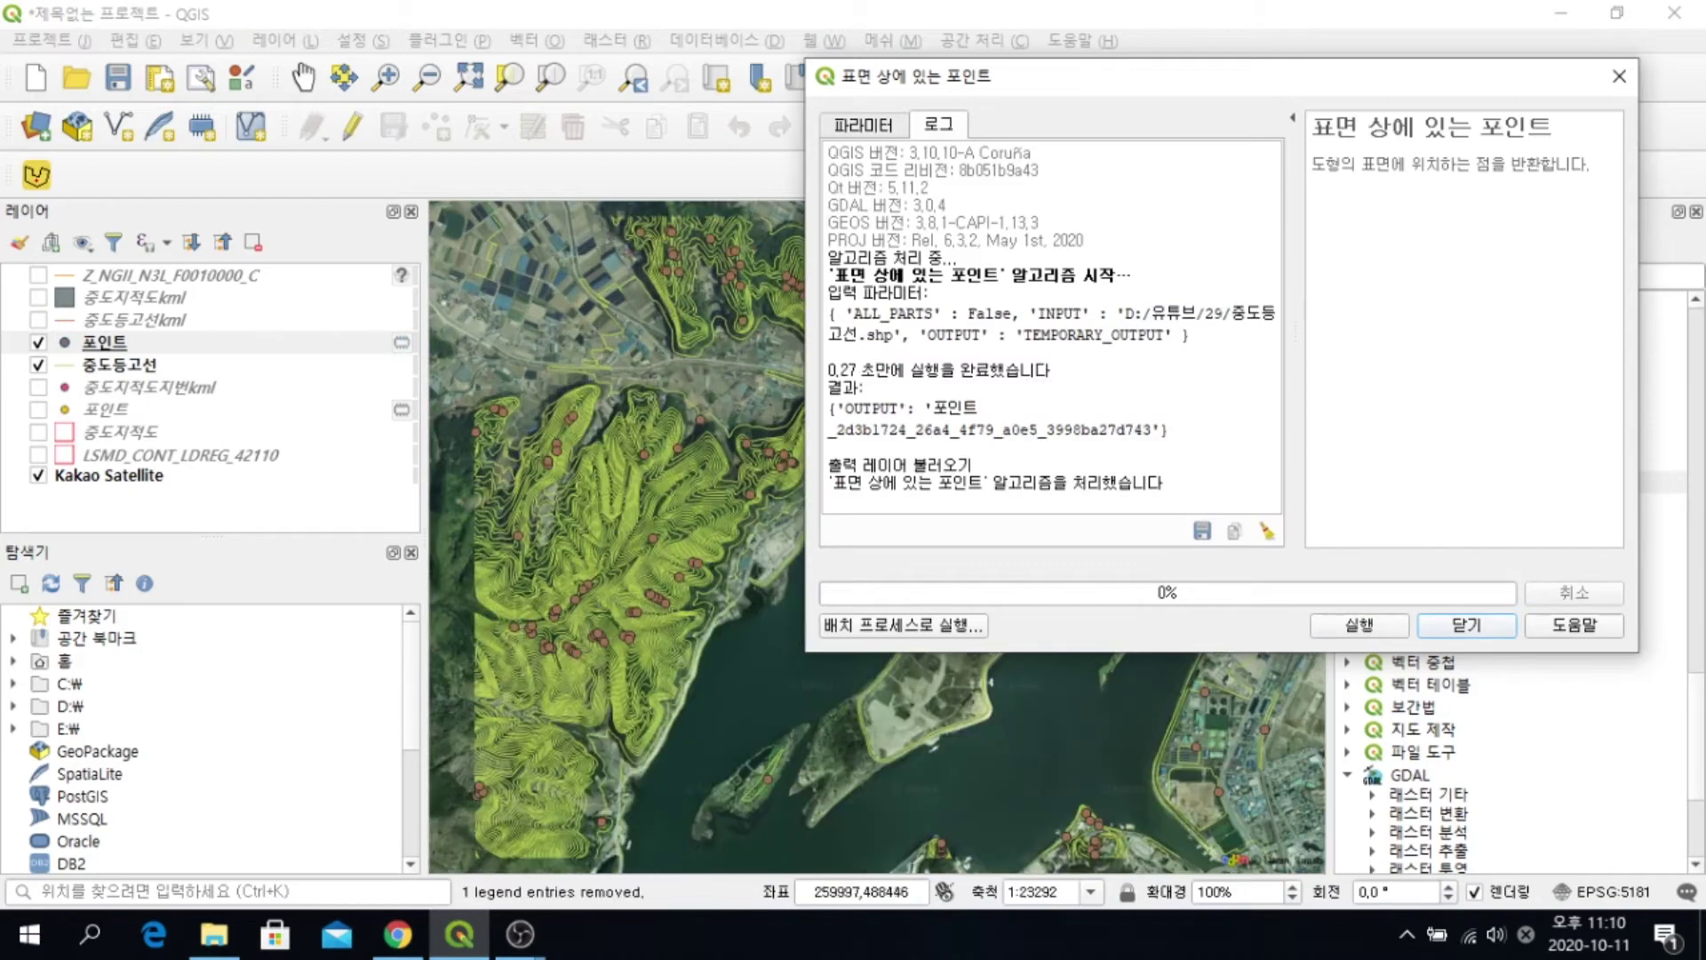
pyautogui.click(1467, 625)
pyautogui.scroll(2, 690, 277)
pyautogui.scroll(-2, 805, 421)
pyautogui.scroll(4, 804, 421)
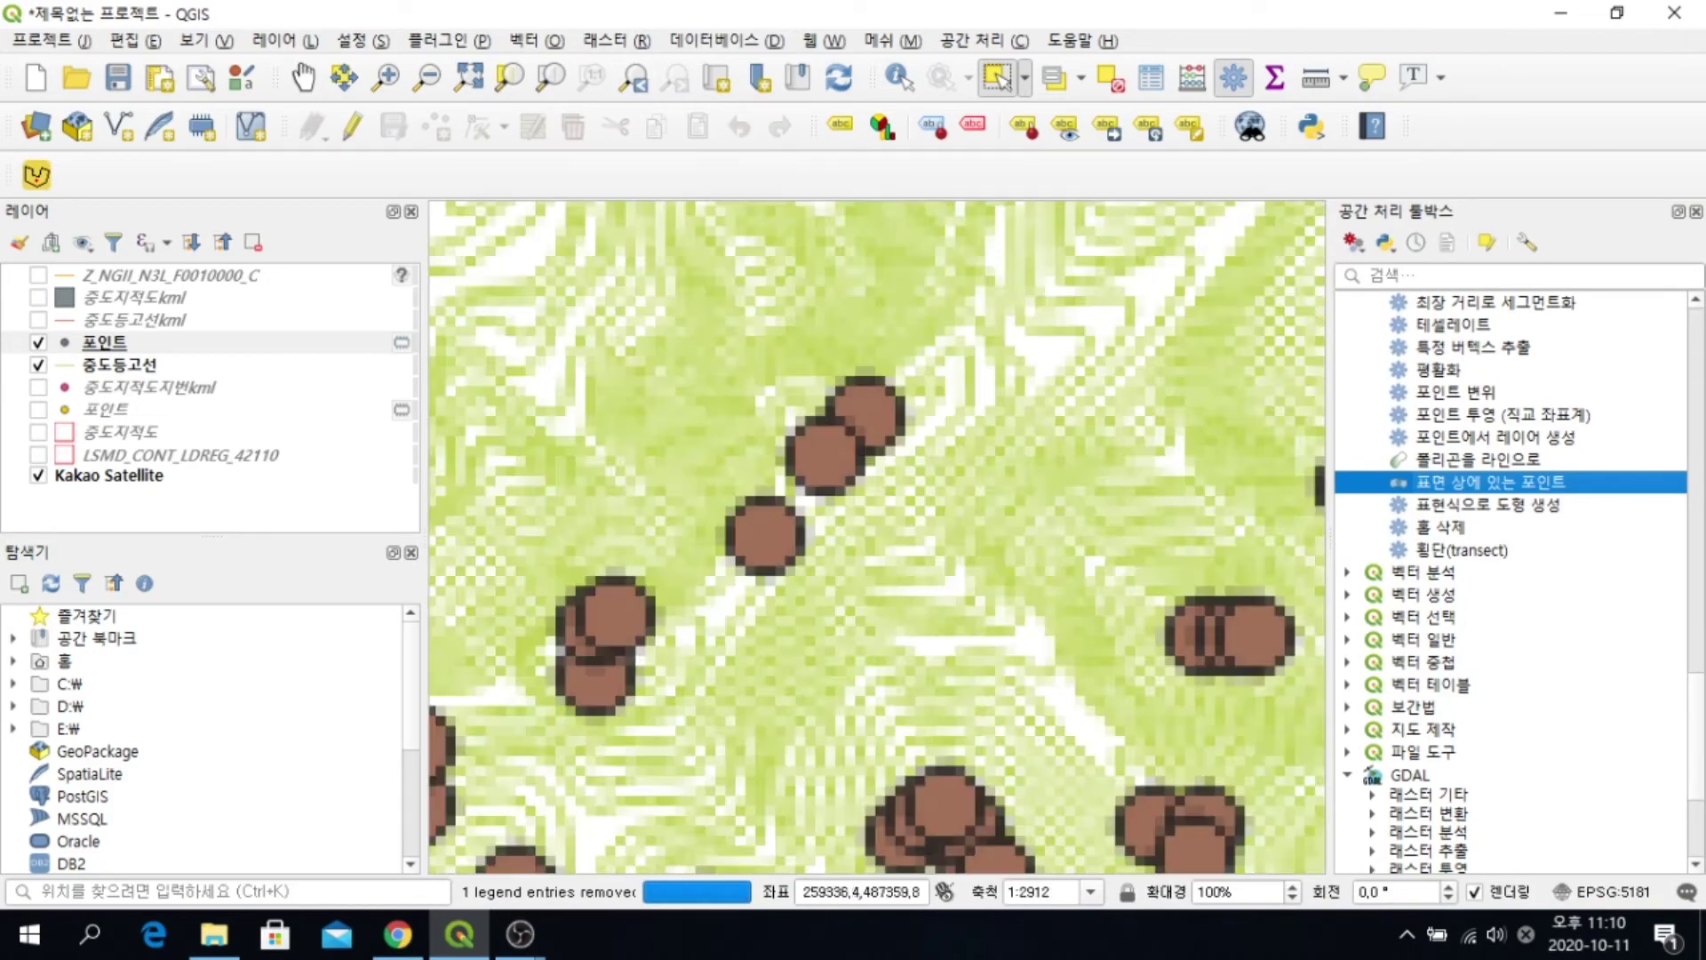
pyautogui.scroll(1, 698, 444)
pyautogui.scroll(-1, 678, 496)
pyautogui.scroll(1, 640, 497)
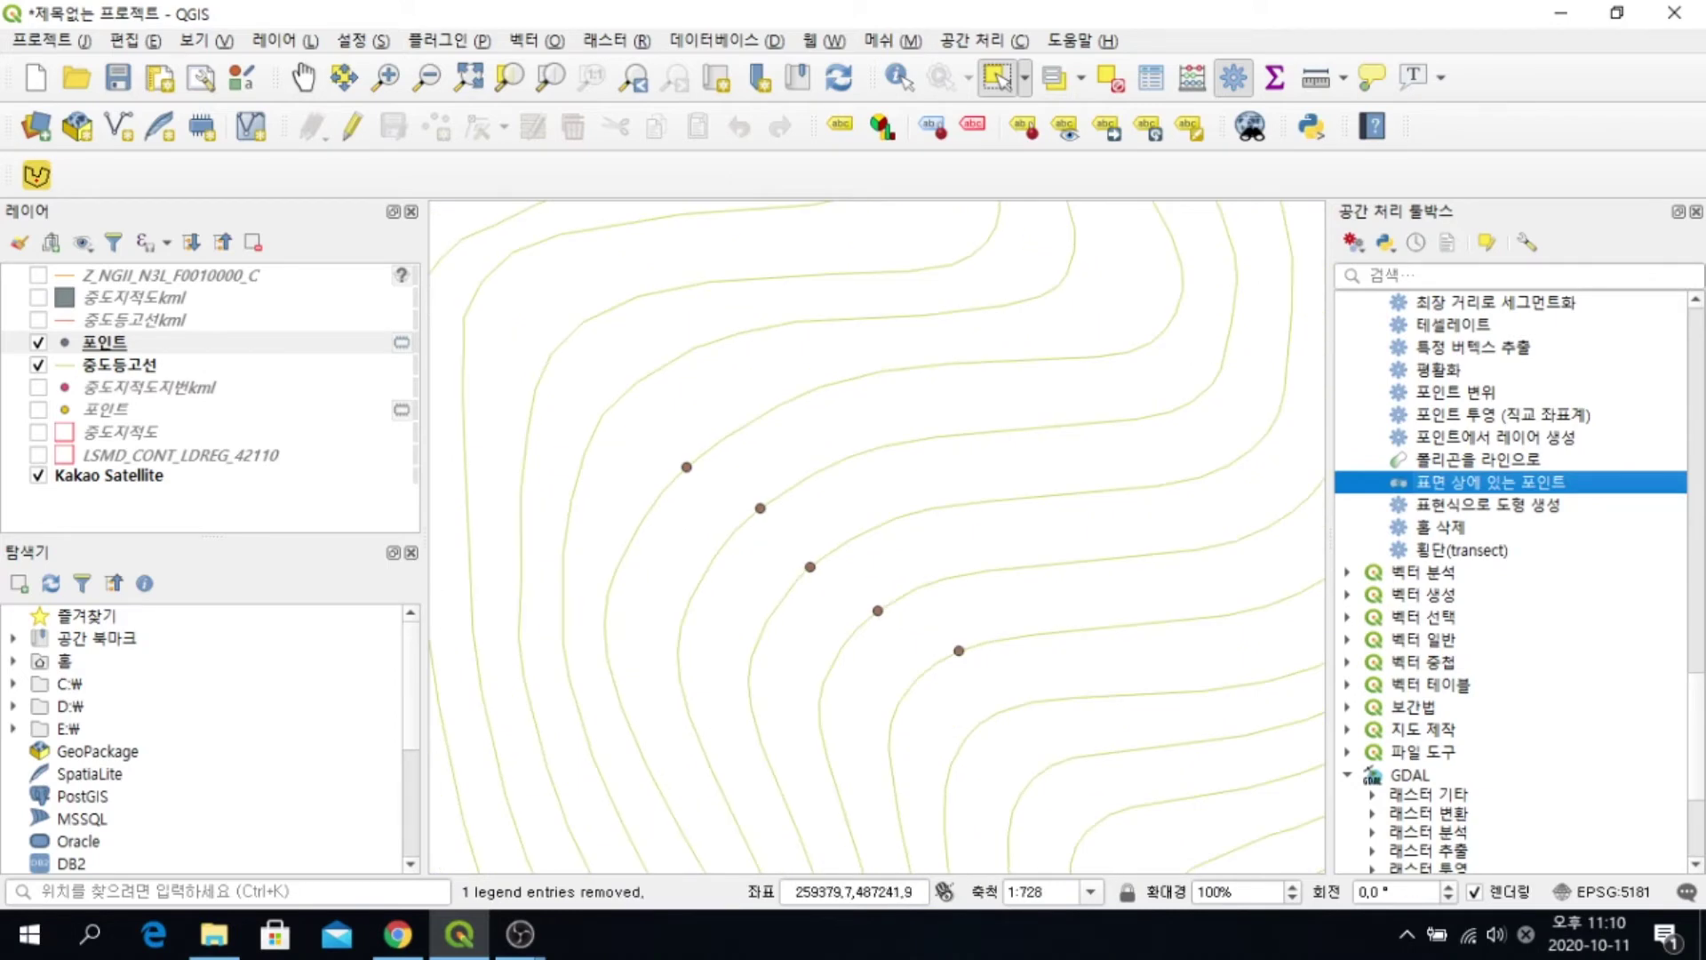
# Change the simple line color of the 중도등고선 contour layer to bright green
pyautogui.click(119, 364)
pyautogui.rightClick(171, 364)
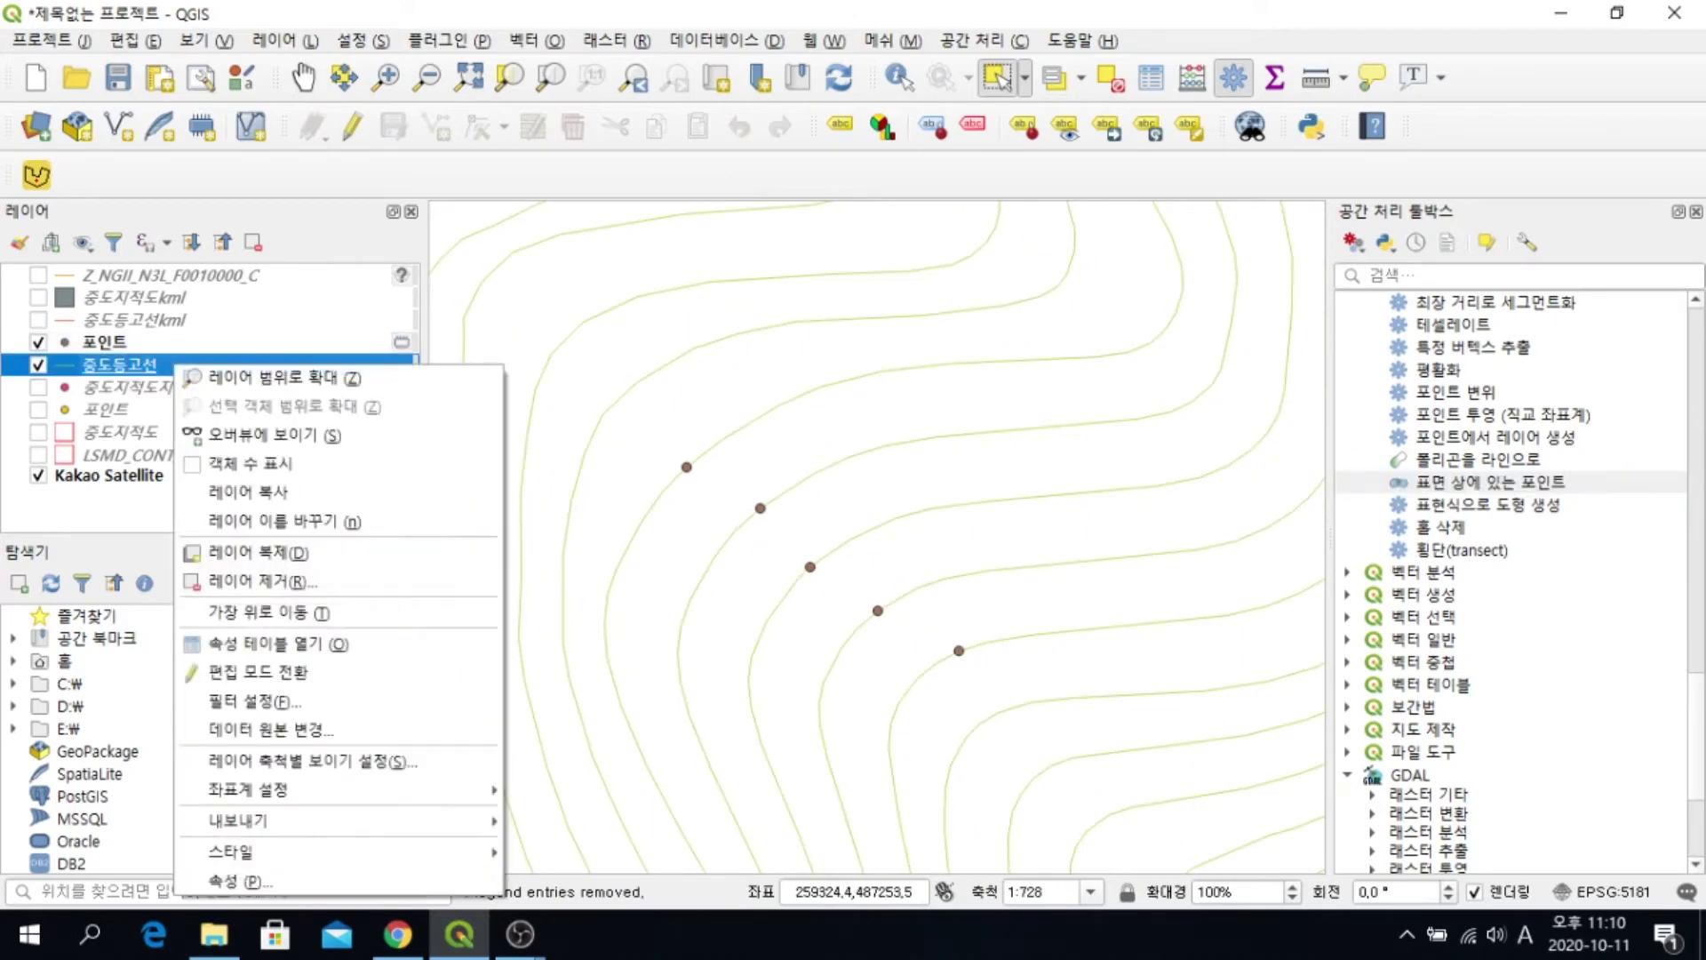
pyautogui.click(235, 880)
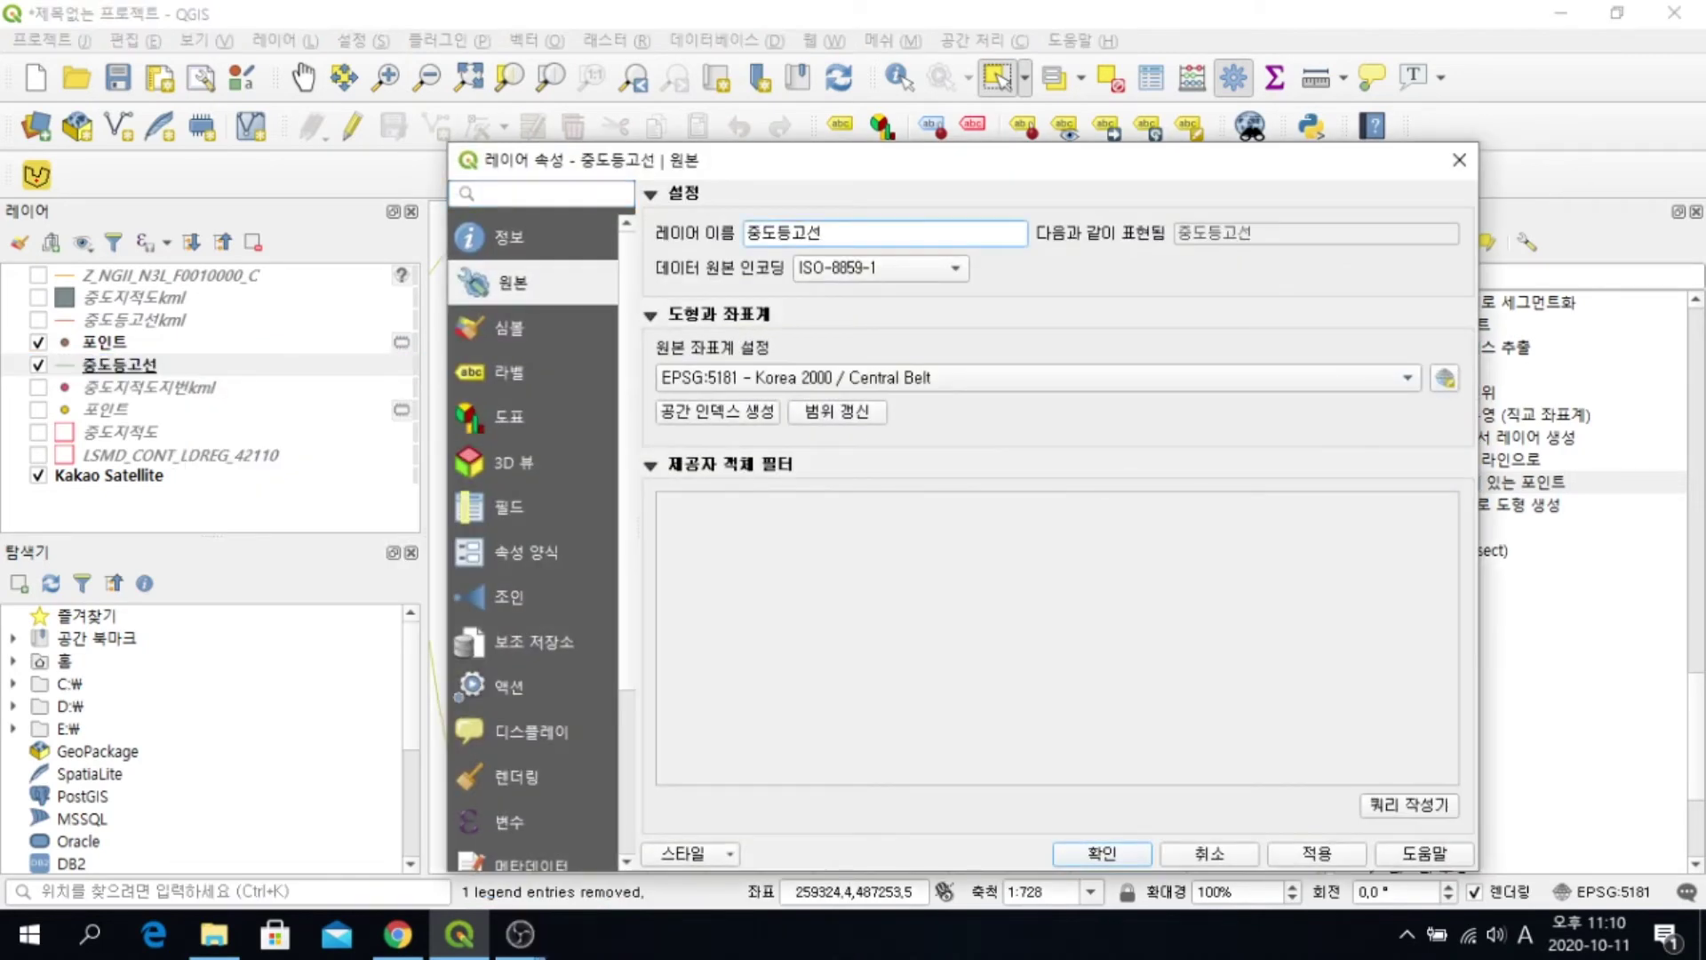
pyautogui.click(532, 328)
pyautogui.click(920, 258)
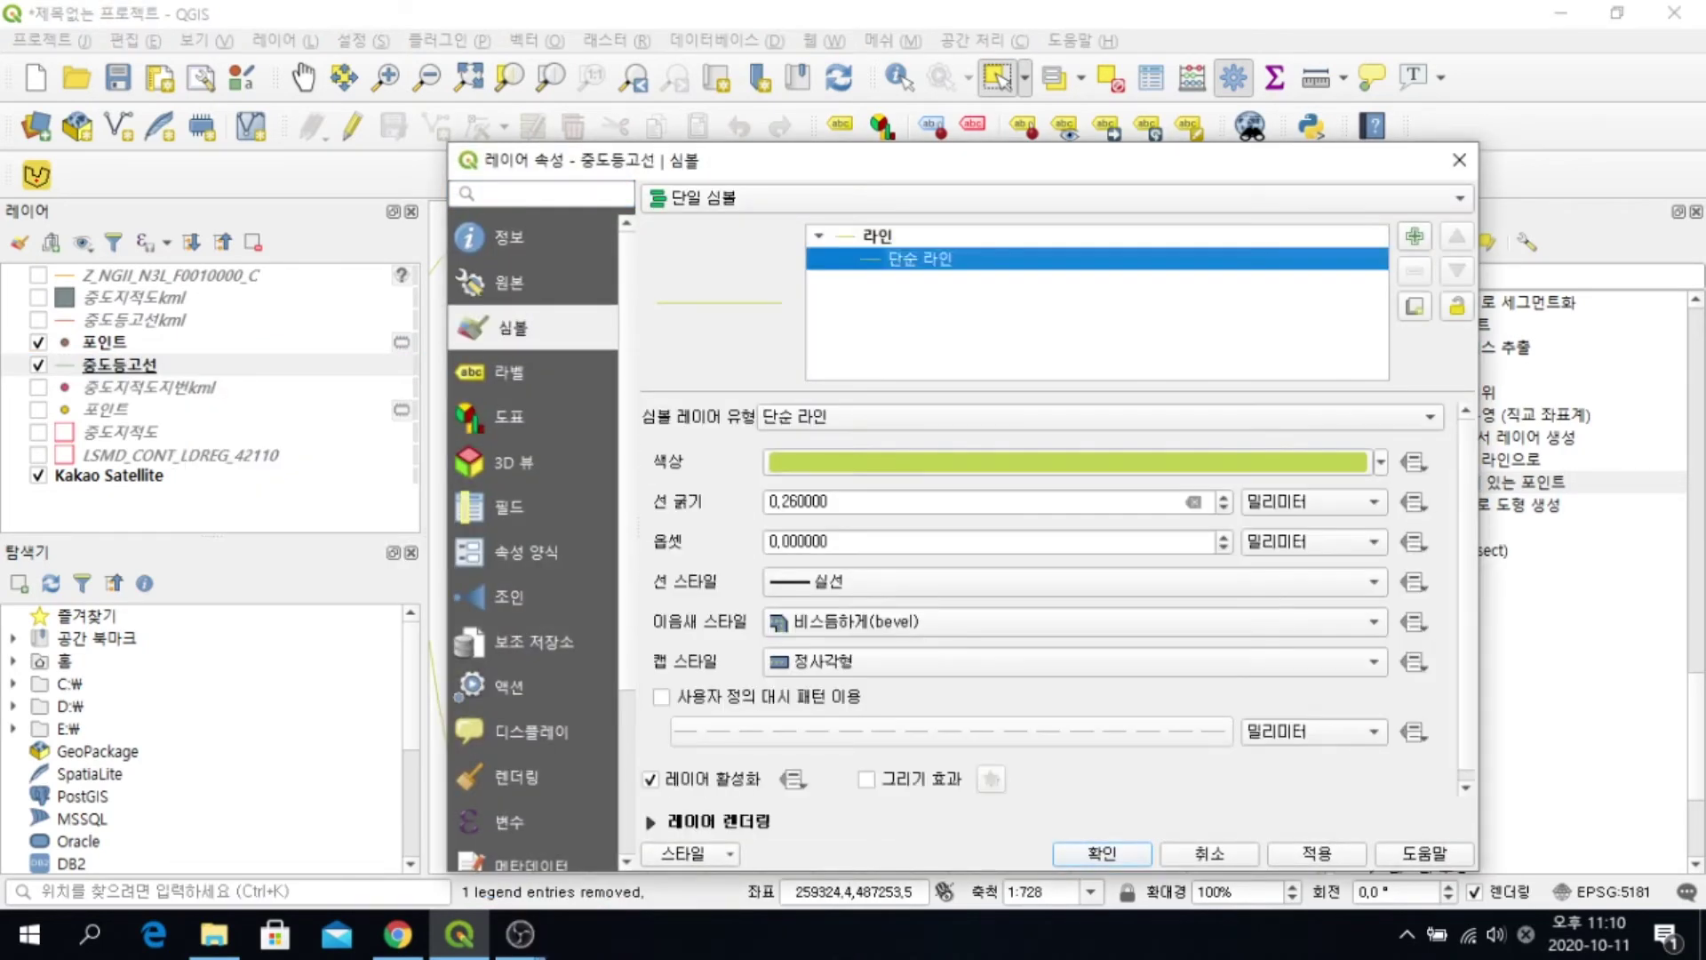
pyautogui.click(1066, 461)
pyautogui.click(720, 459)
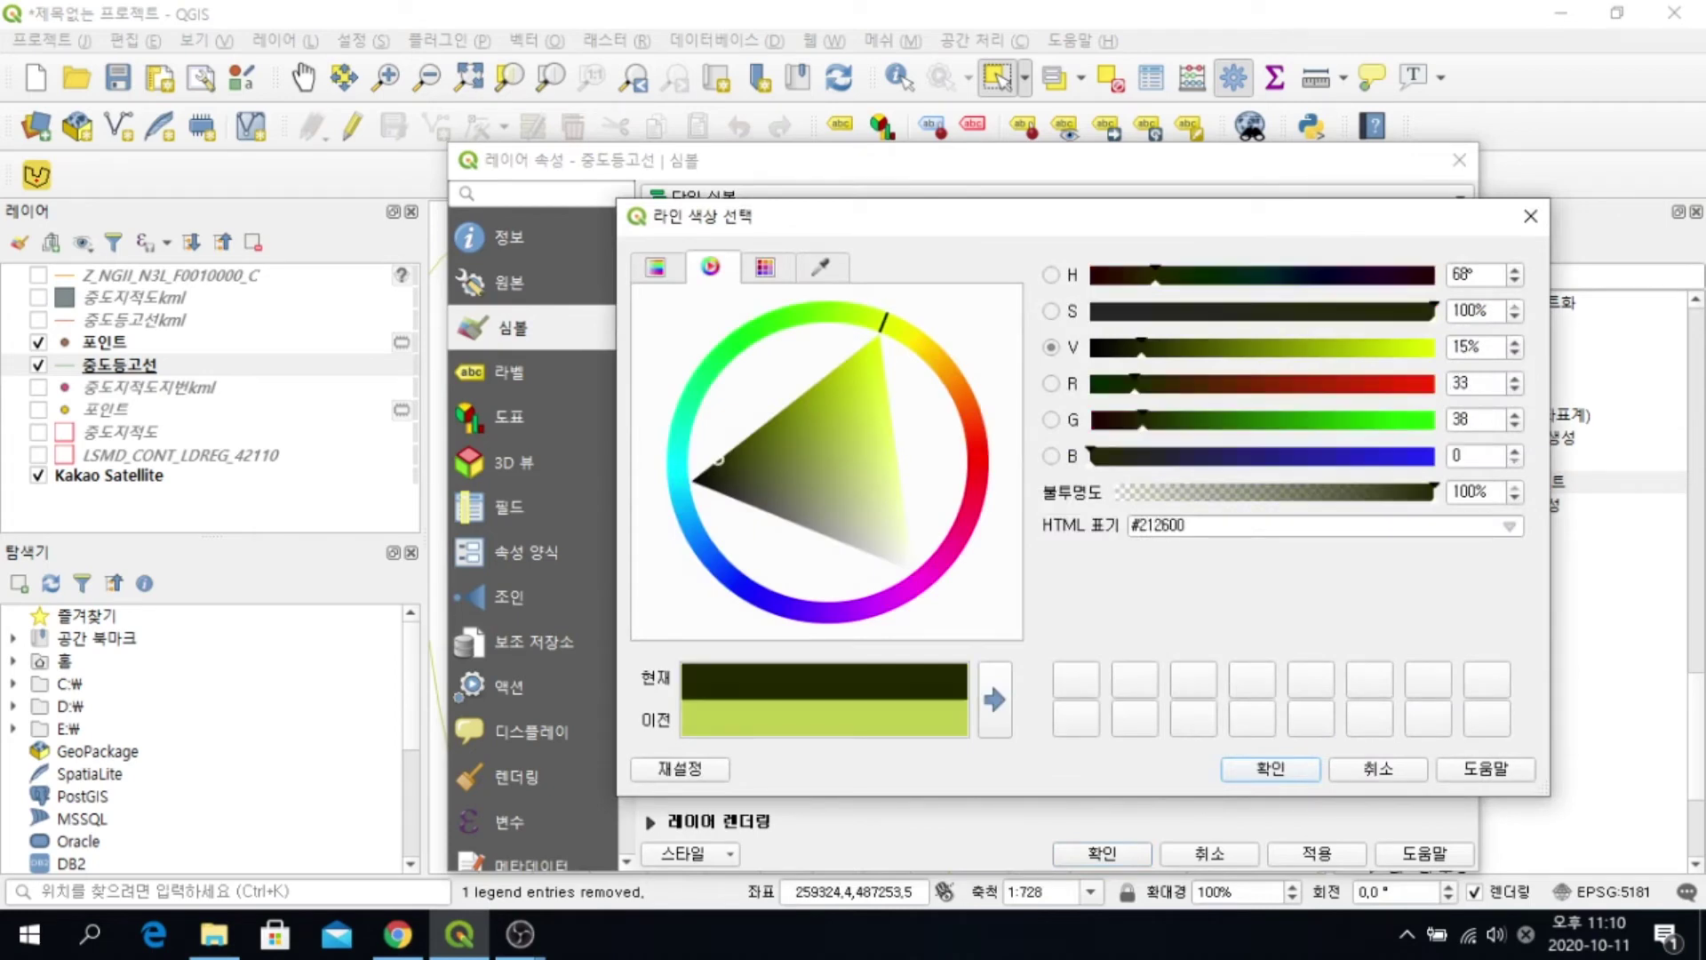
pyautogui.moveTo(884, 322)
pyautogui.mouseDown()
pyautogui.moveTo(780, 319)
pyautogui.moveTo(796, 353)
pyautogui.mouseUp()
pyautogui.press('Return')
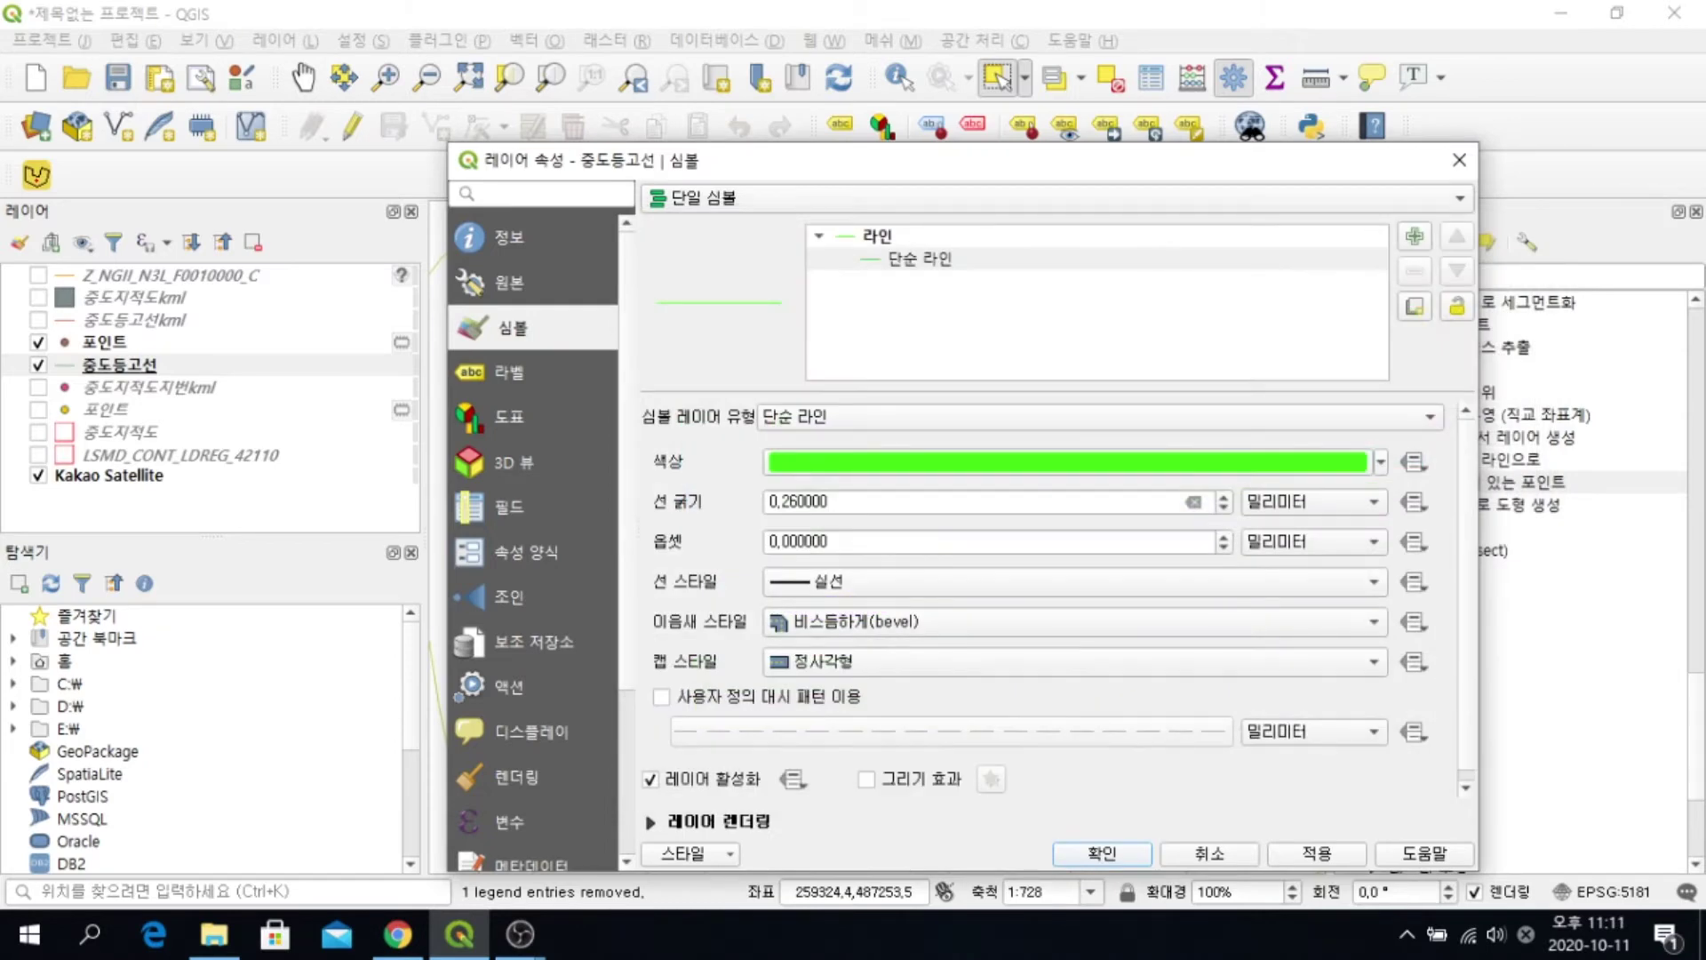
# Add single labels to the 중도등고선 layer from the CONT field with green #13ec13 text and apply the layer properties
pyautogui.click(512, 372)
pyautogui.click(765, 198)
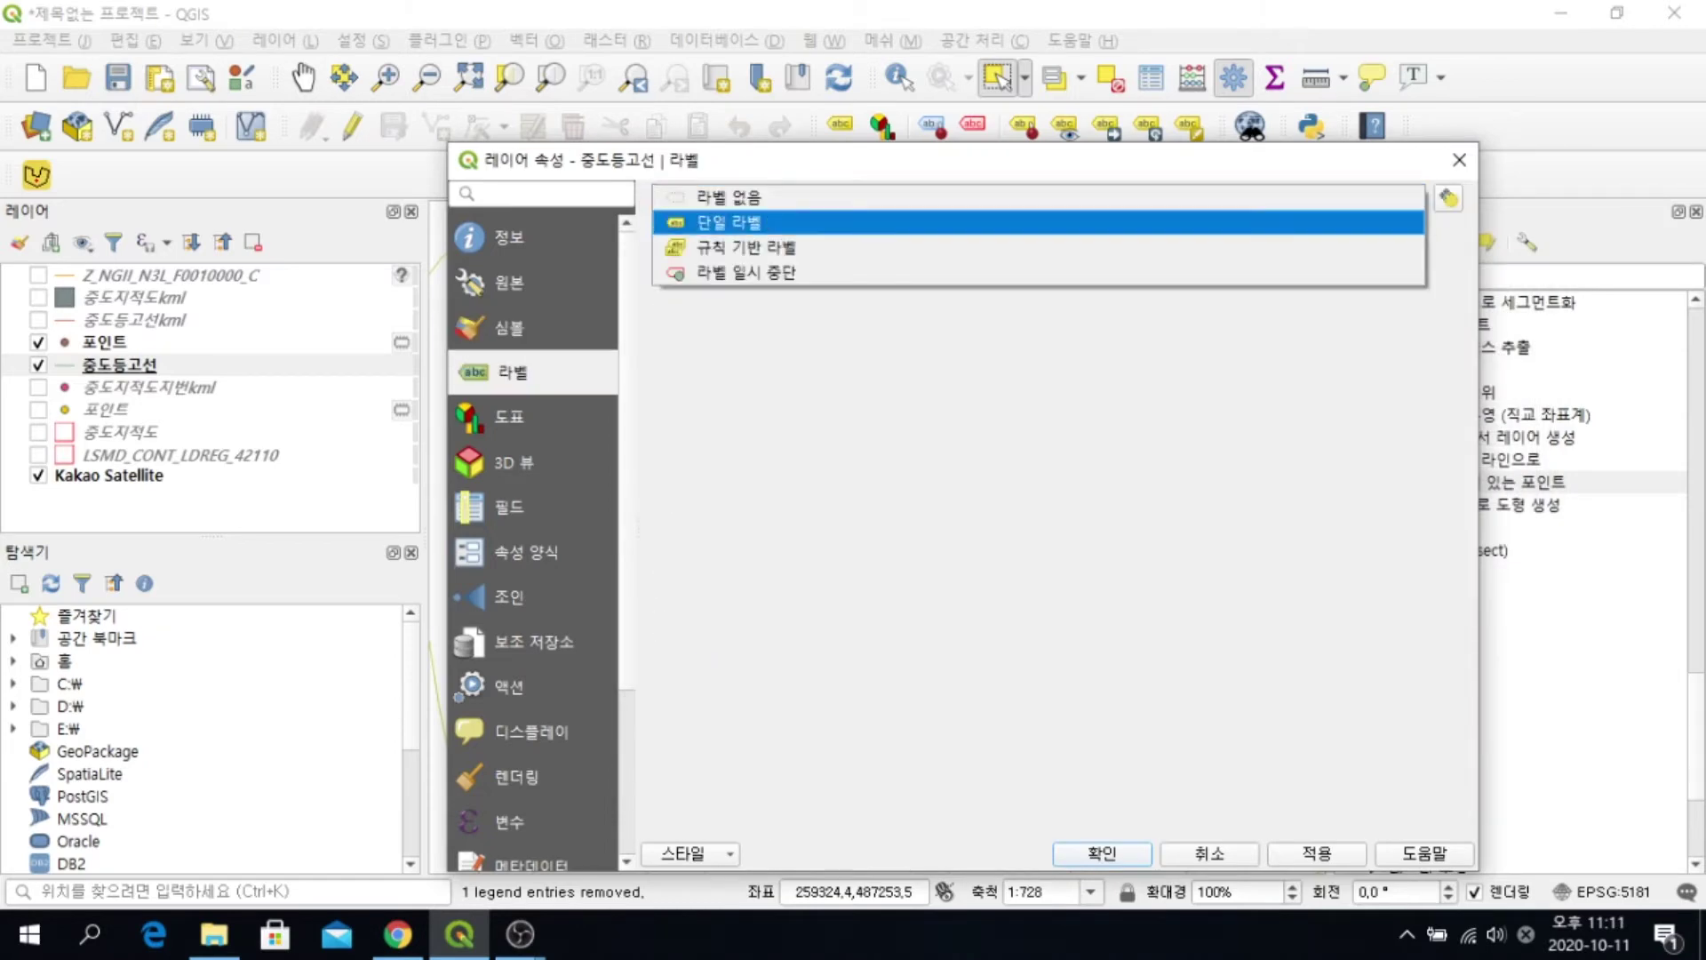
pyautogui.click(746, 222)
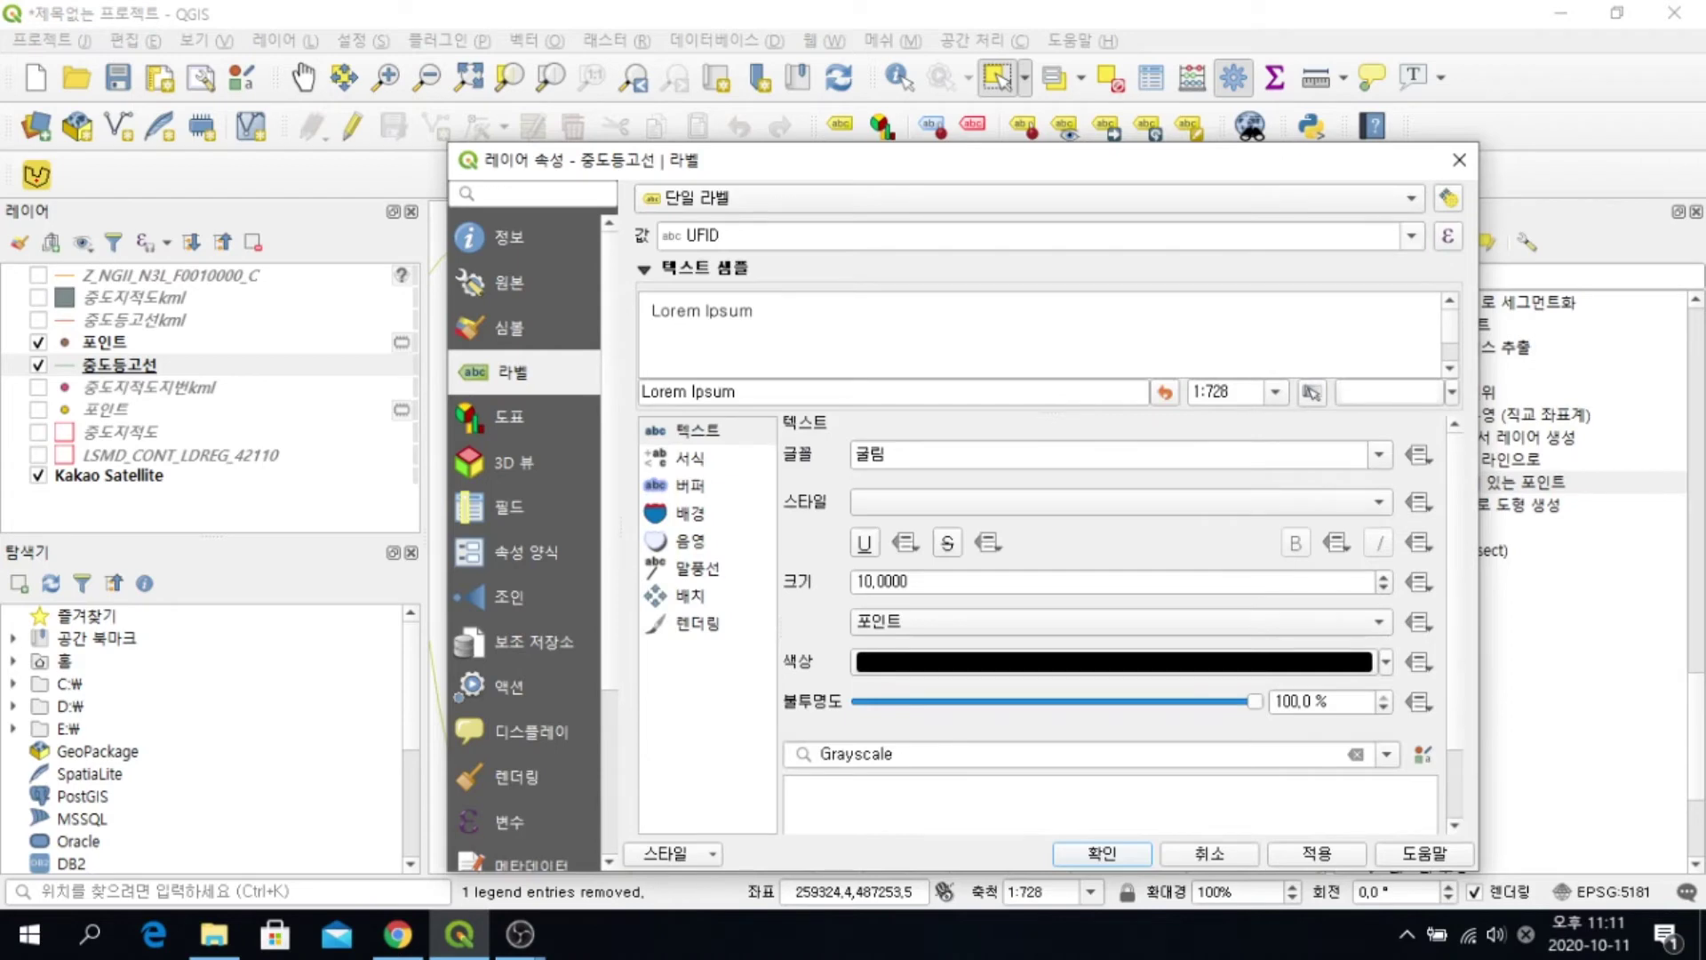
pyautogui.click(1411, 236)
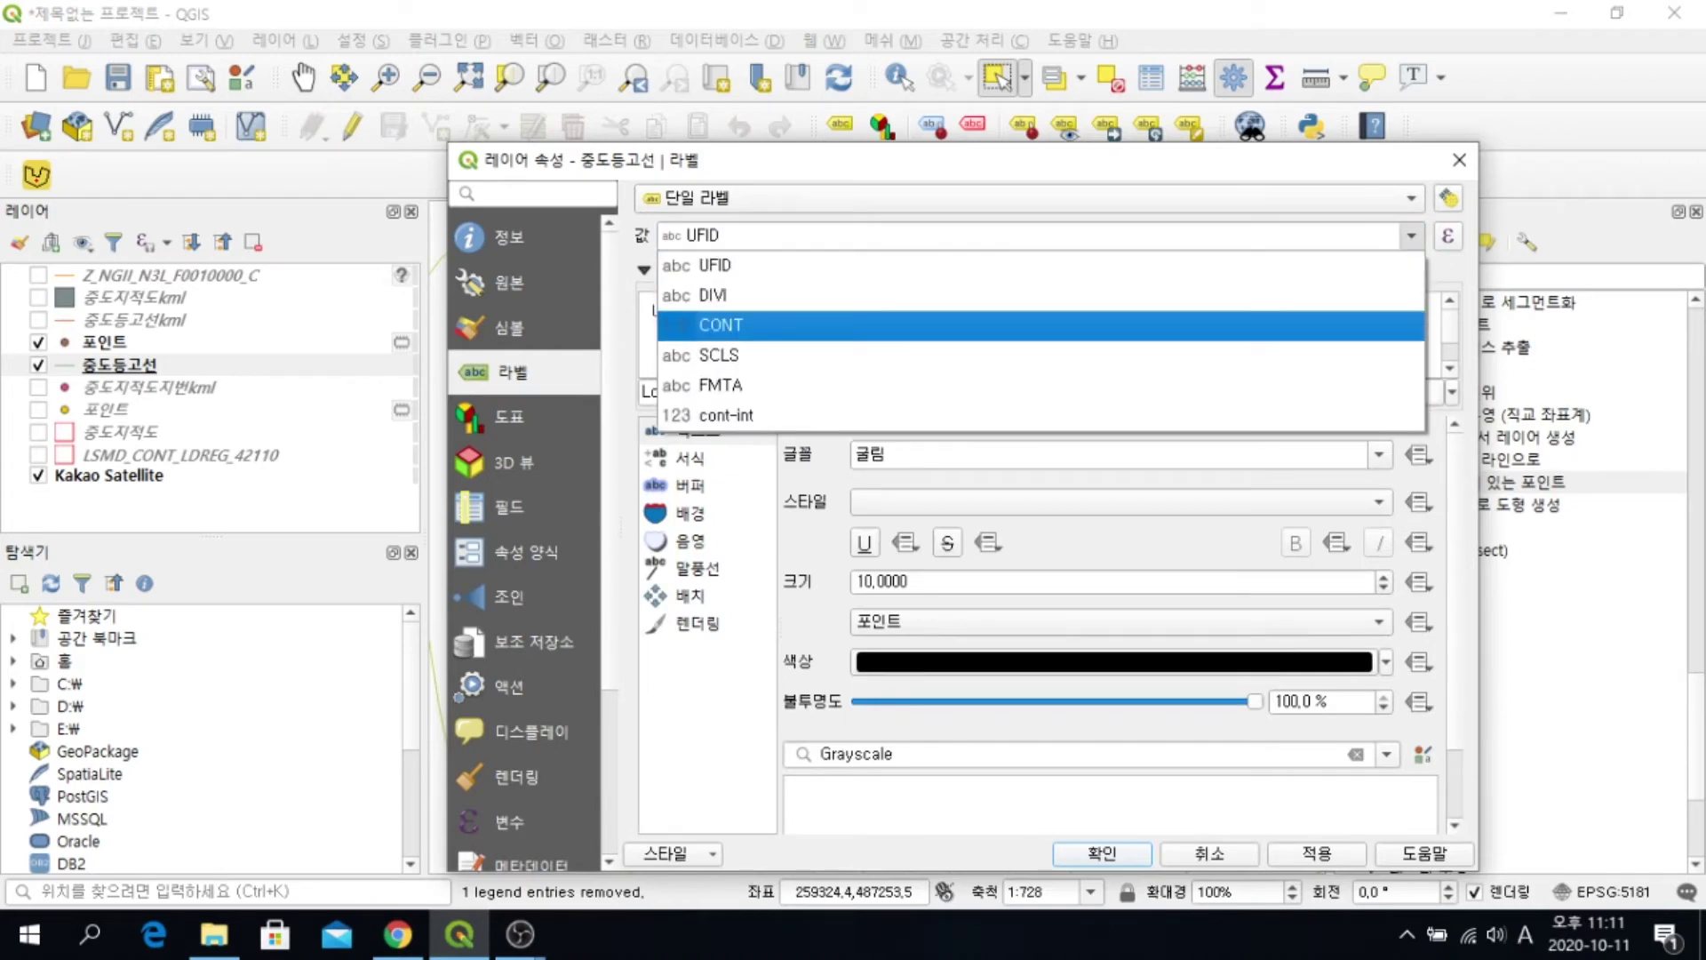
pyautogui.click(1155, 324)
pyautogui.click(1114, 661)
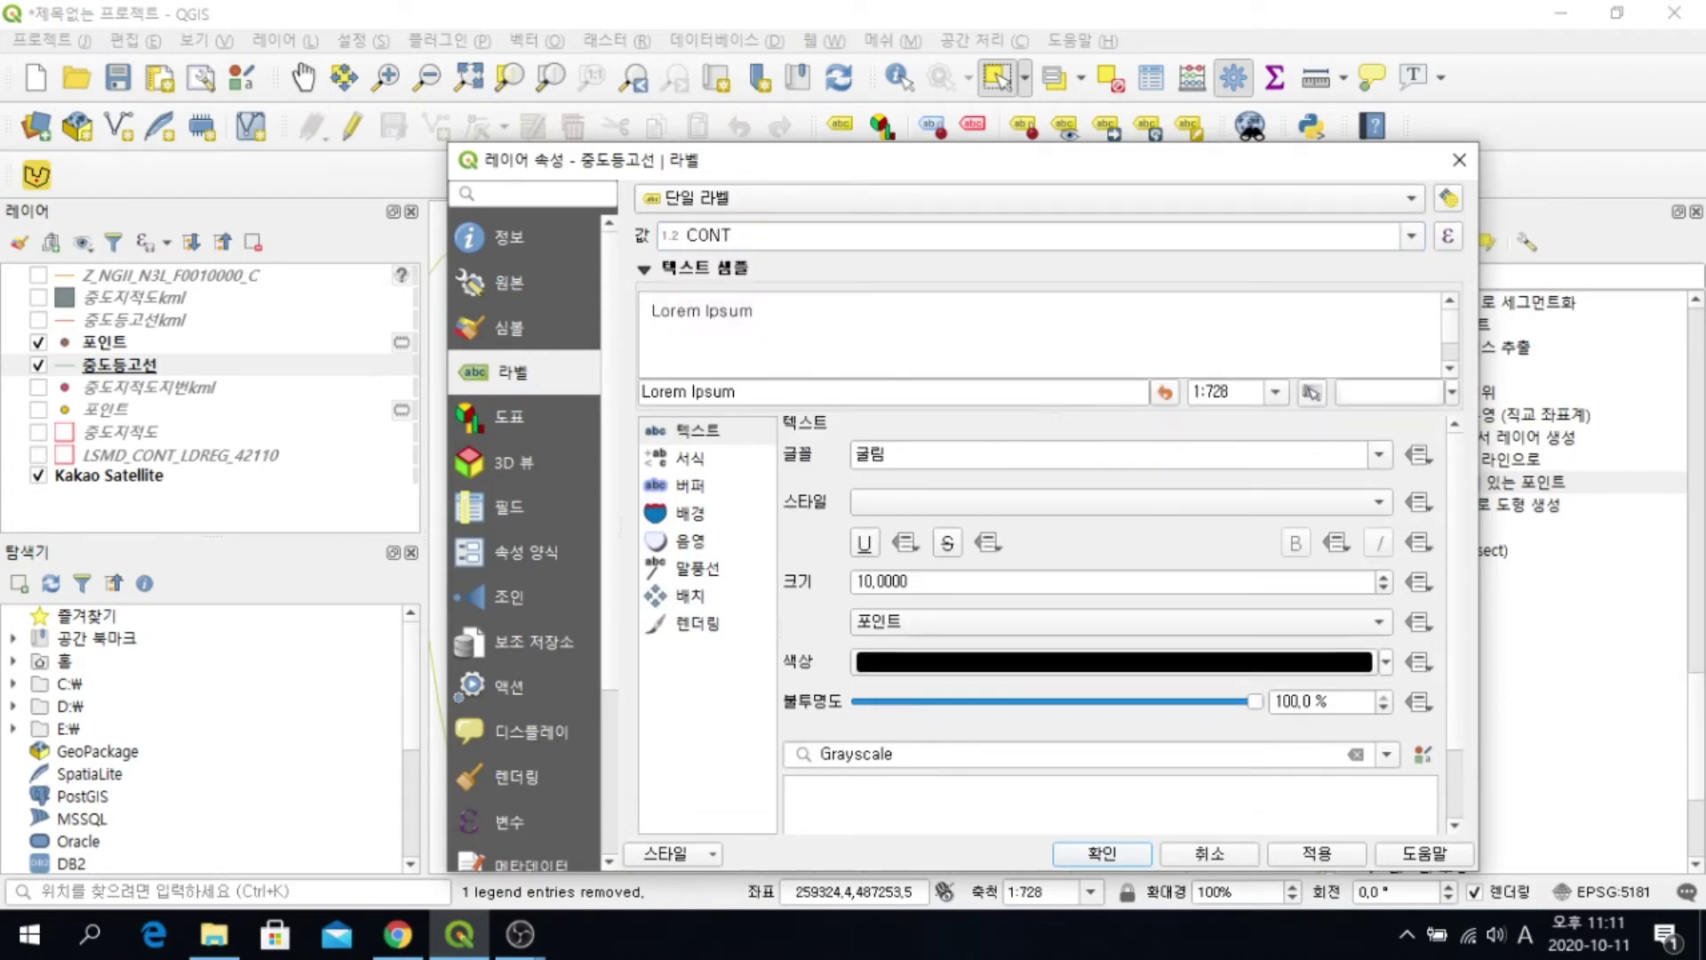
pyautogui.click(766, 336)
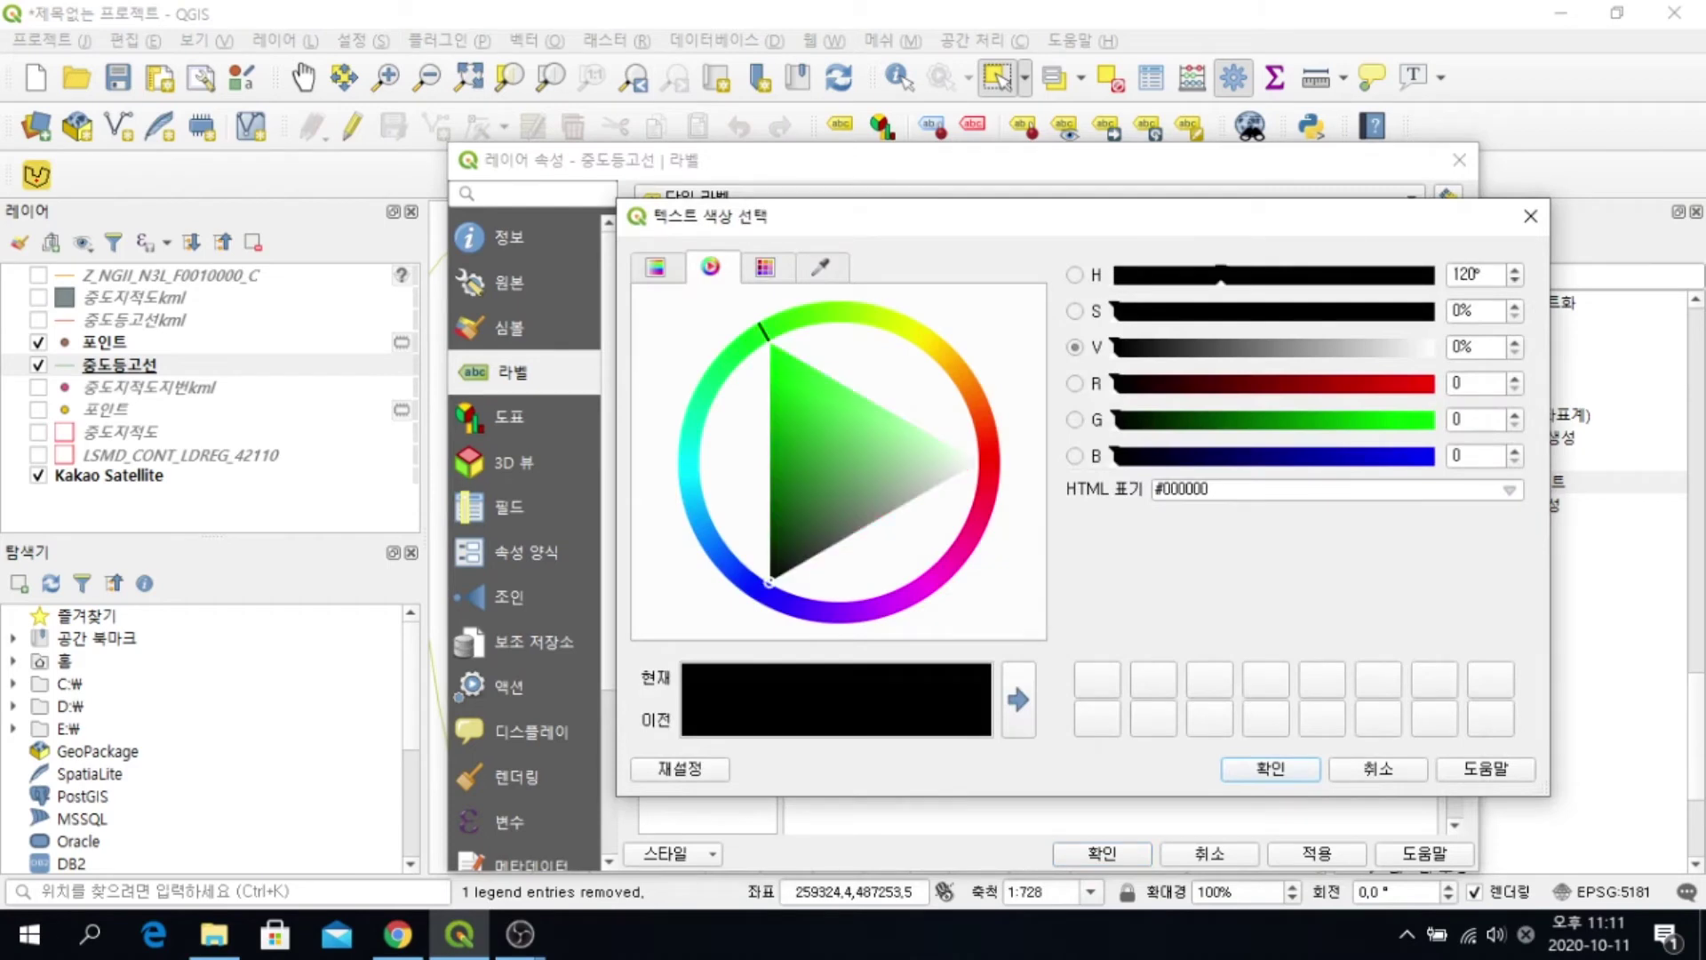
pyautogui.click(784, 368)
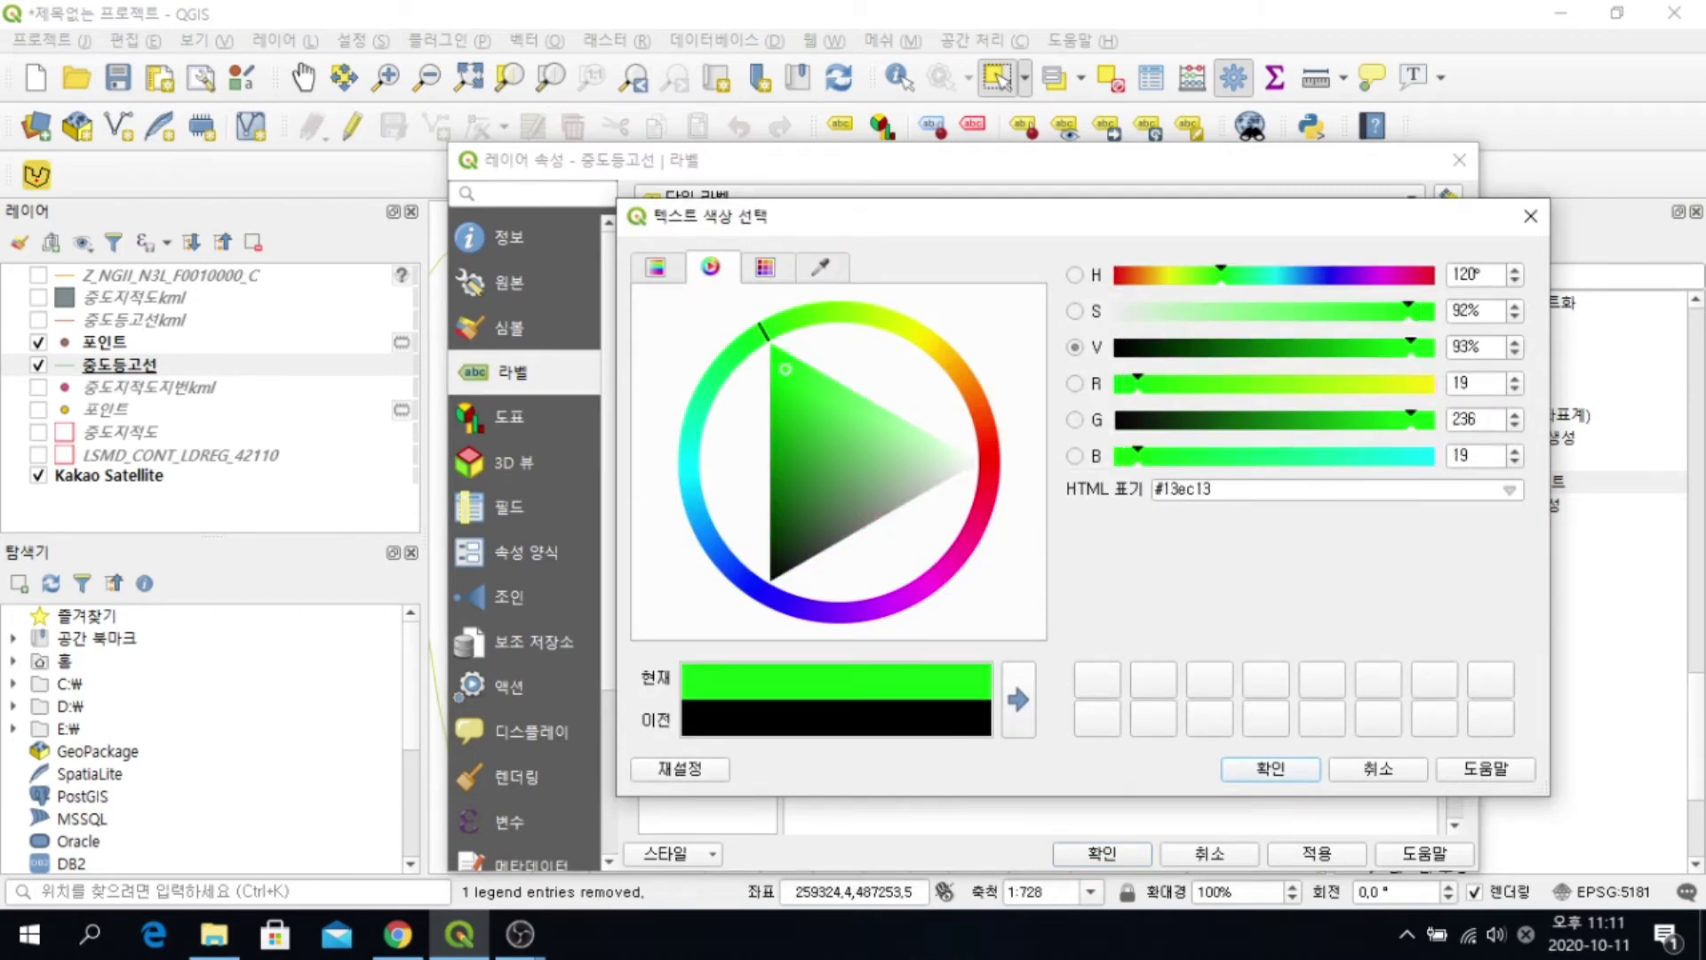
pyautogui.click(1269, 768)
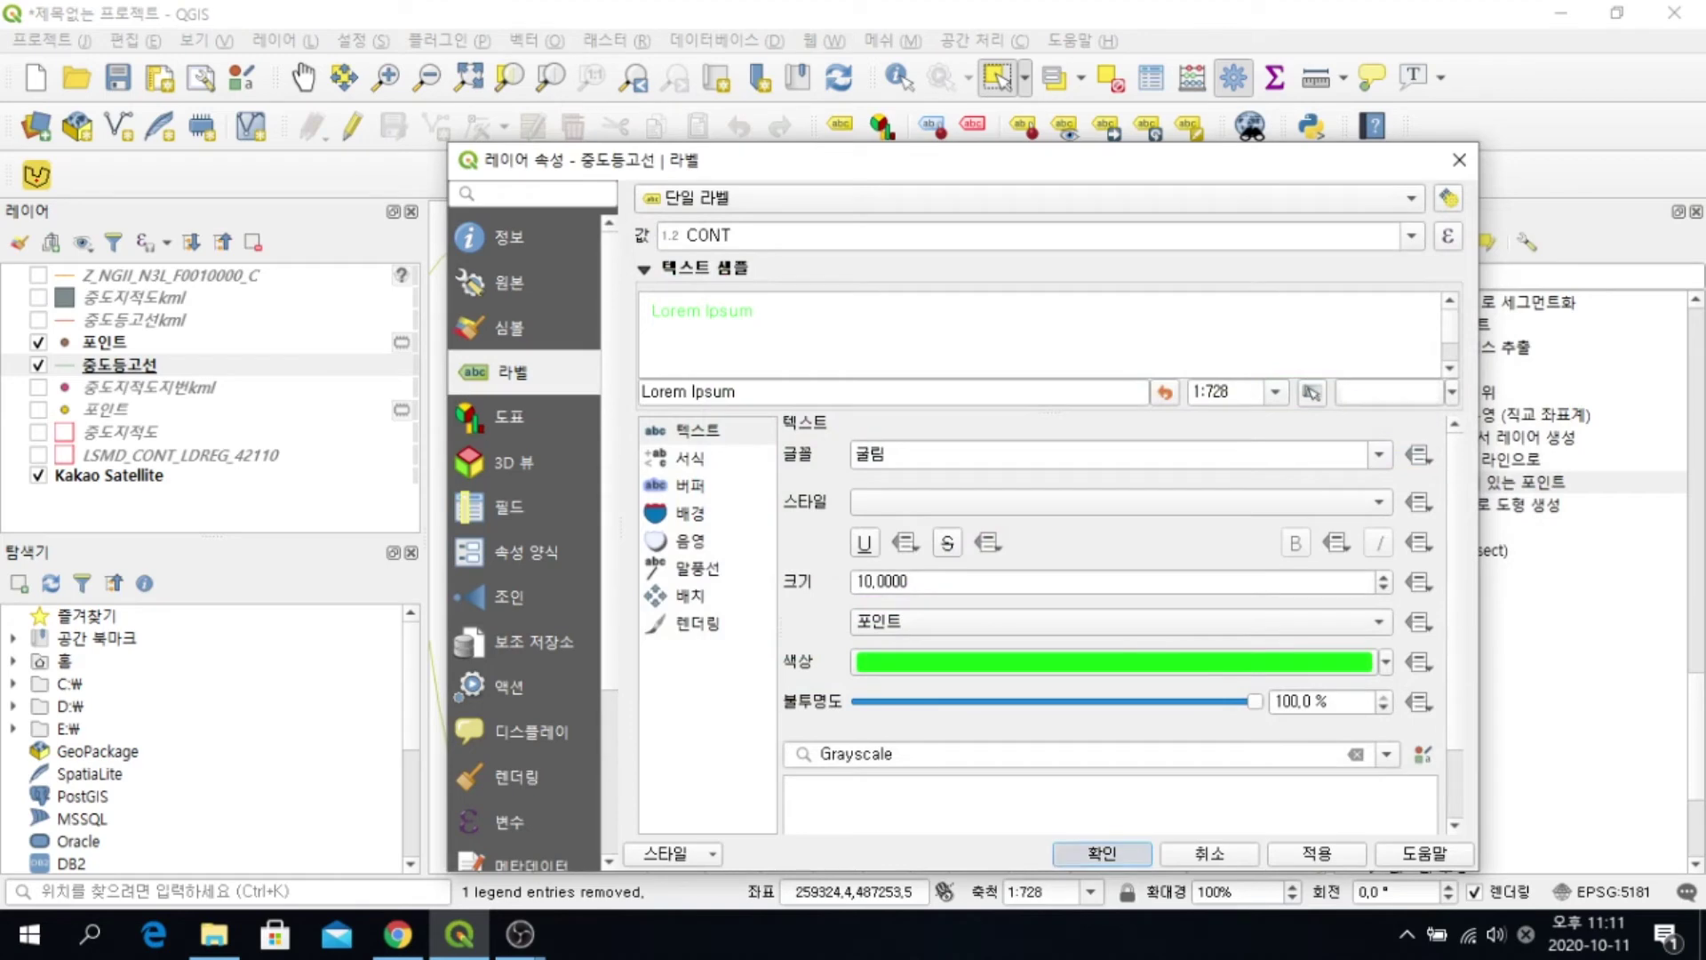
pyautogui.click(1102, 854)
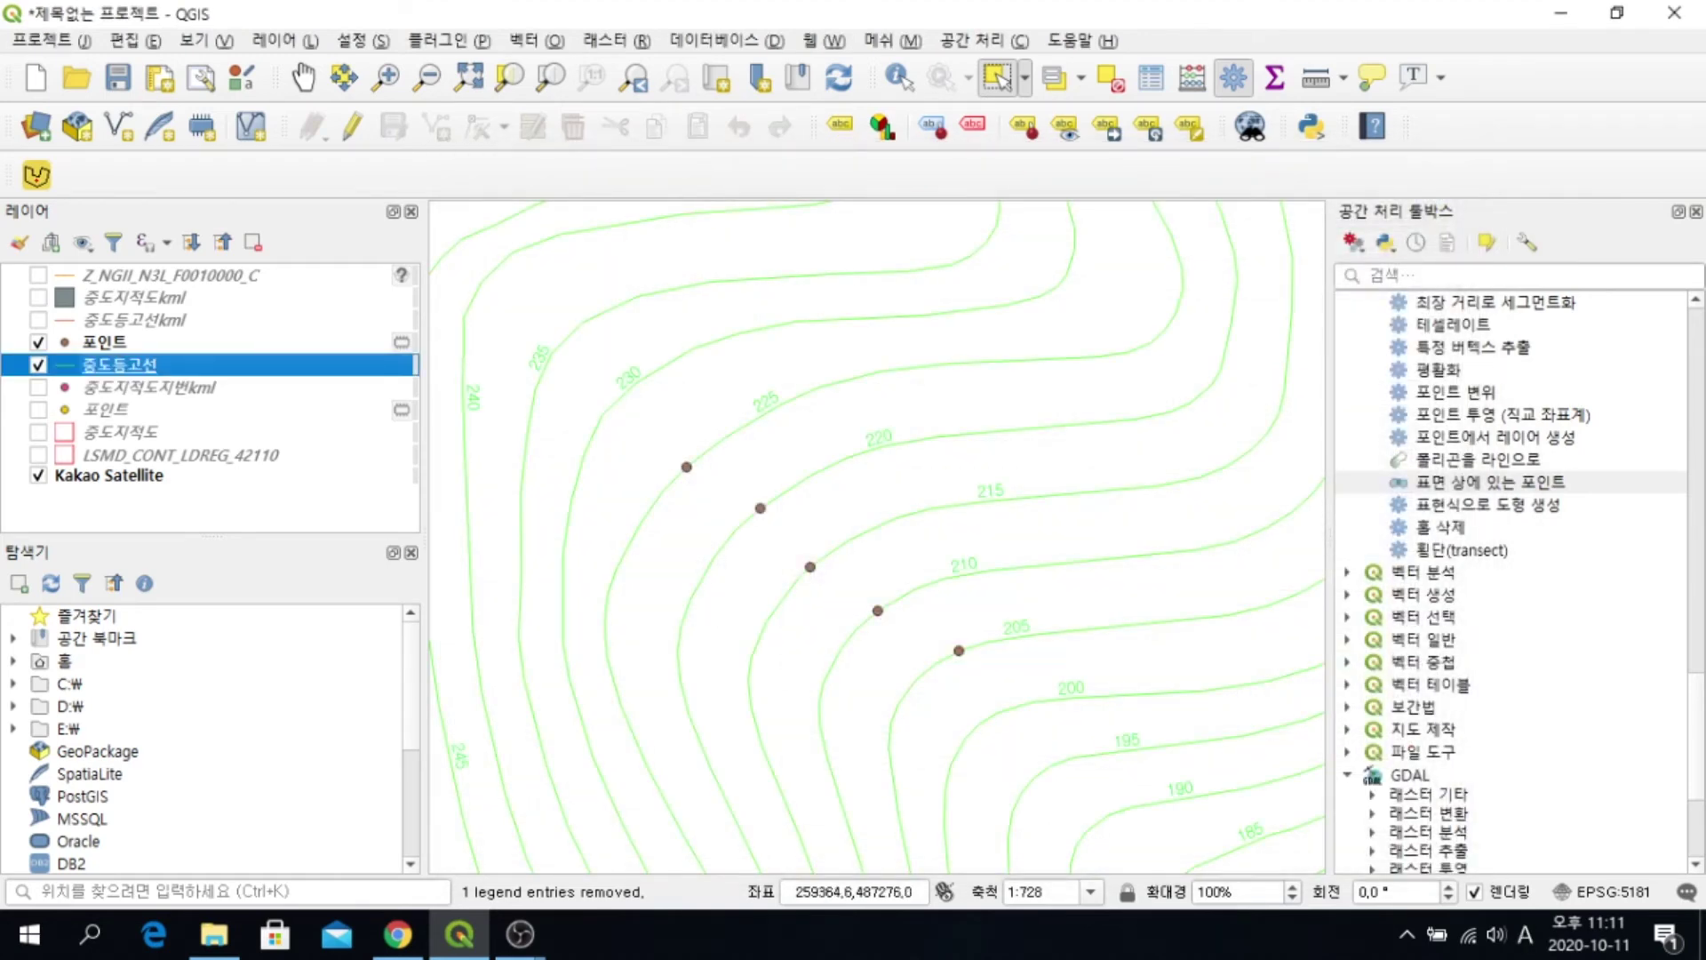
pyautogui.scroll(-1, 928, 557)
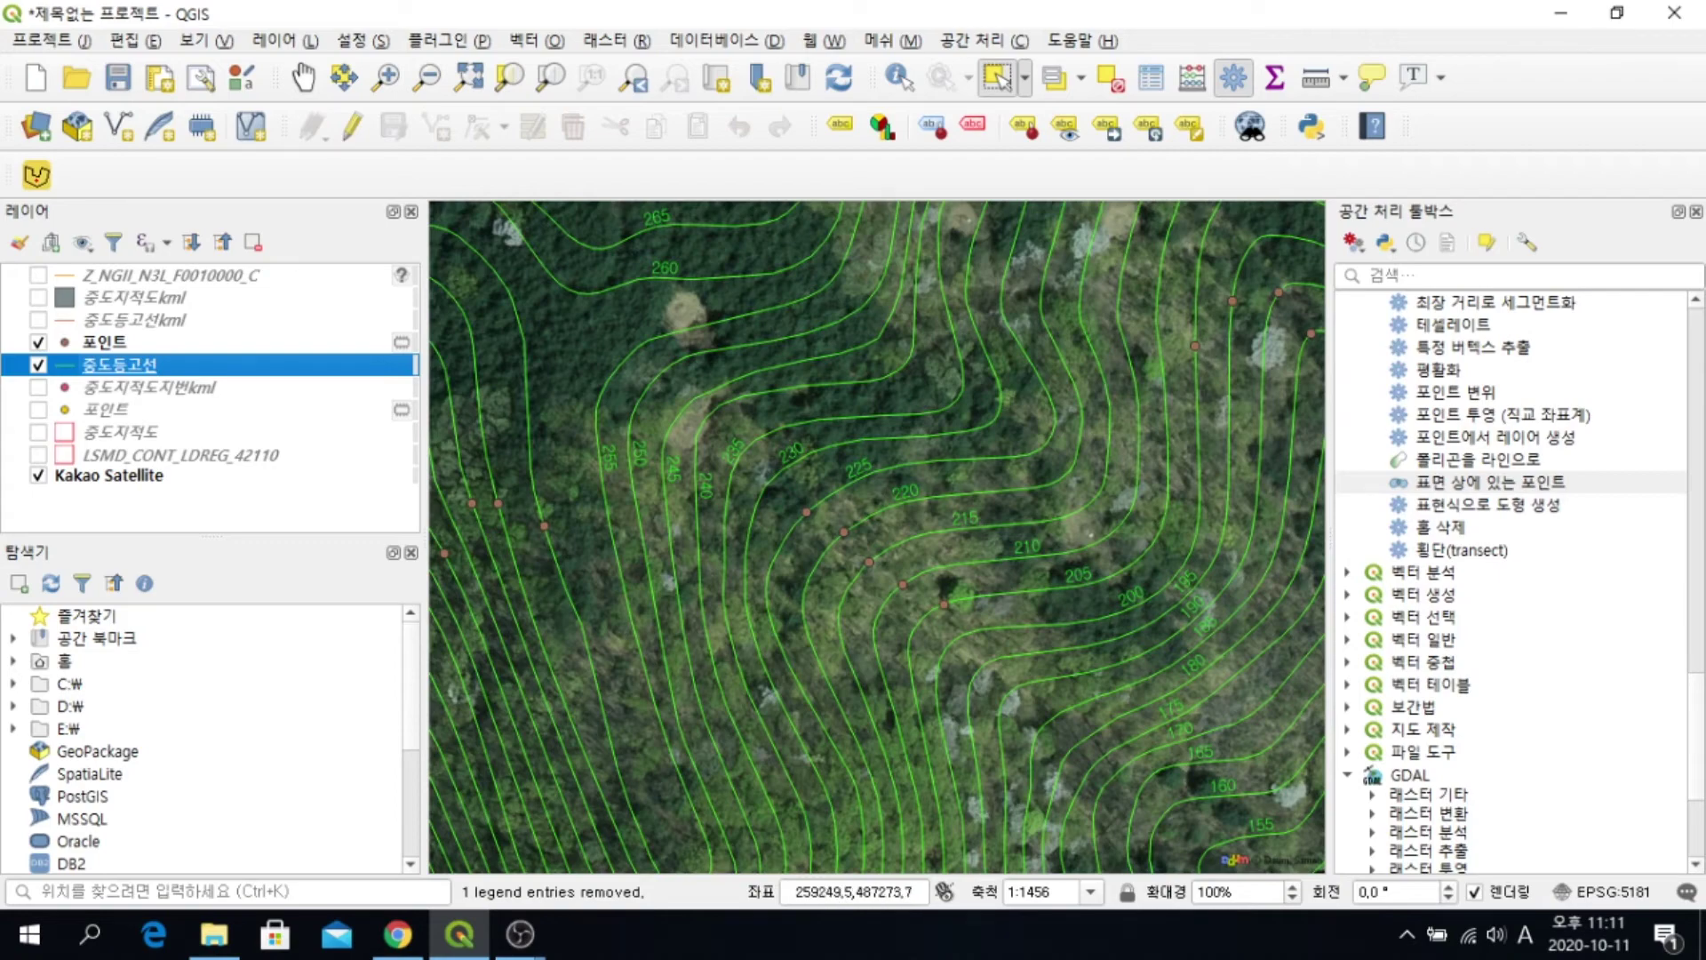
# Turn on single labels for the visible contour 포인트 layer and set the label text color to red #f40707
pyautogui.click(148, 342)
pyautogui.rightClick(148, 342)
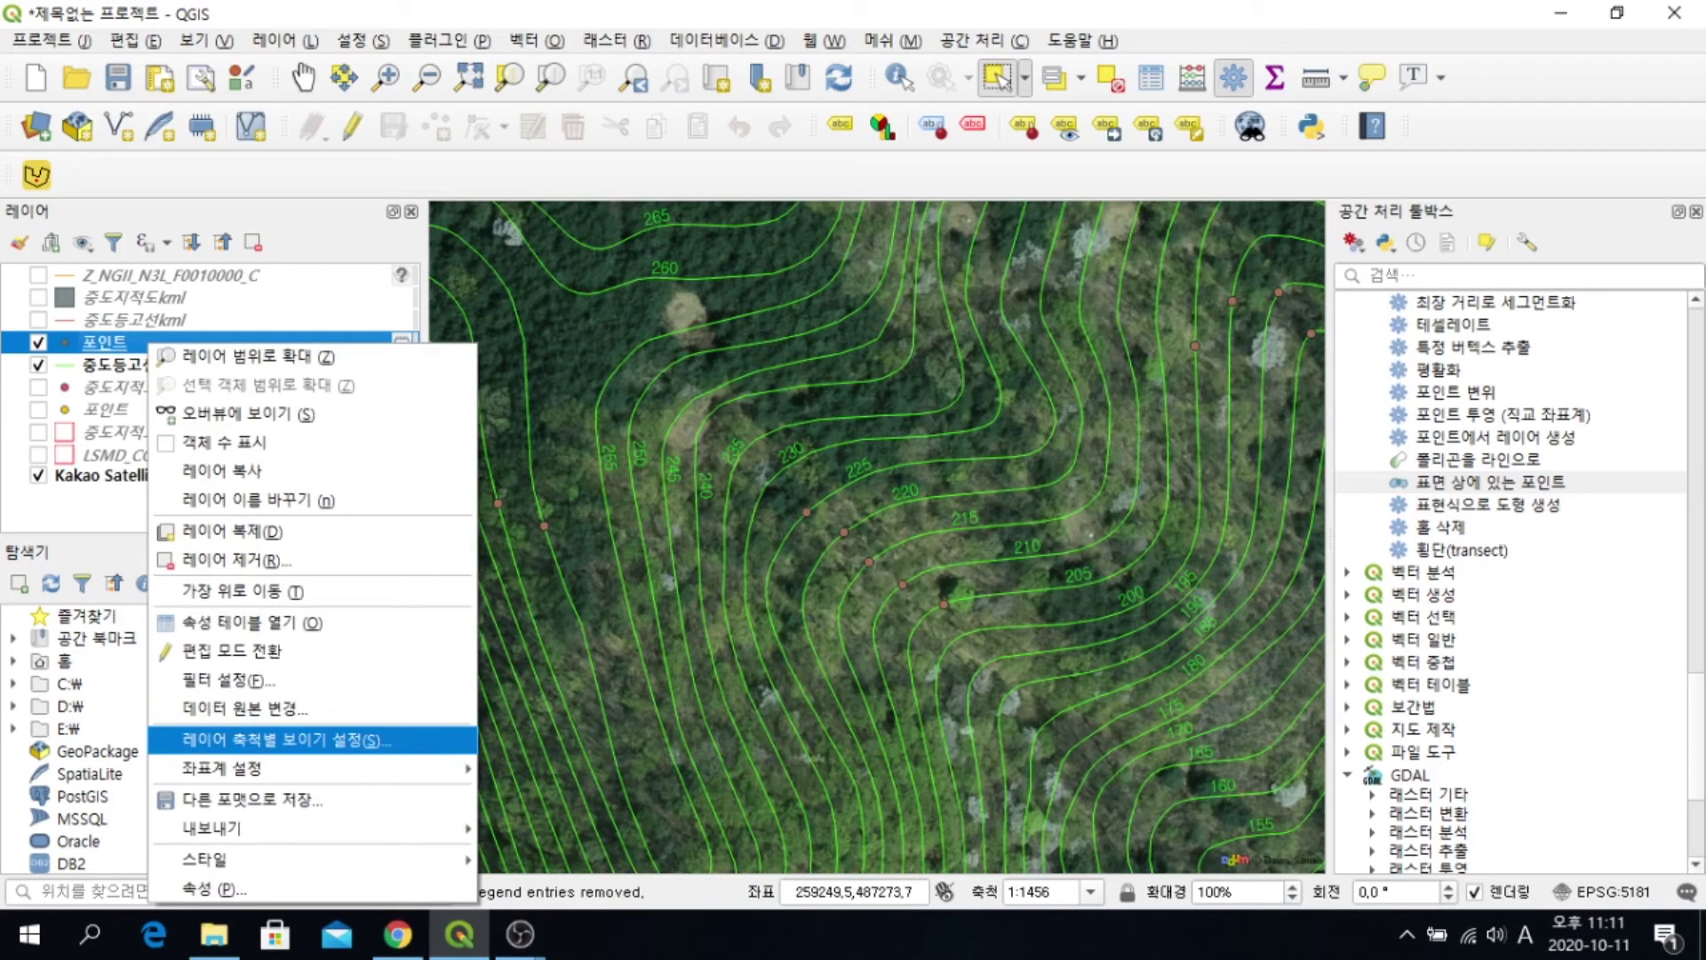
pyautogui.click(213, 888)
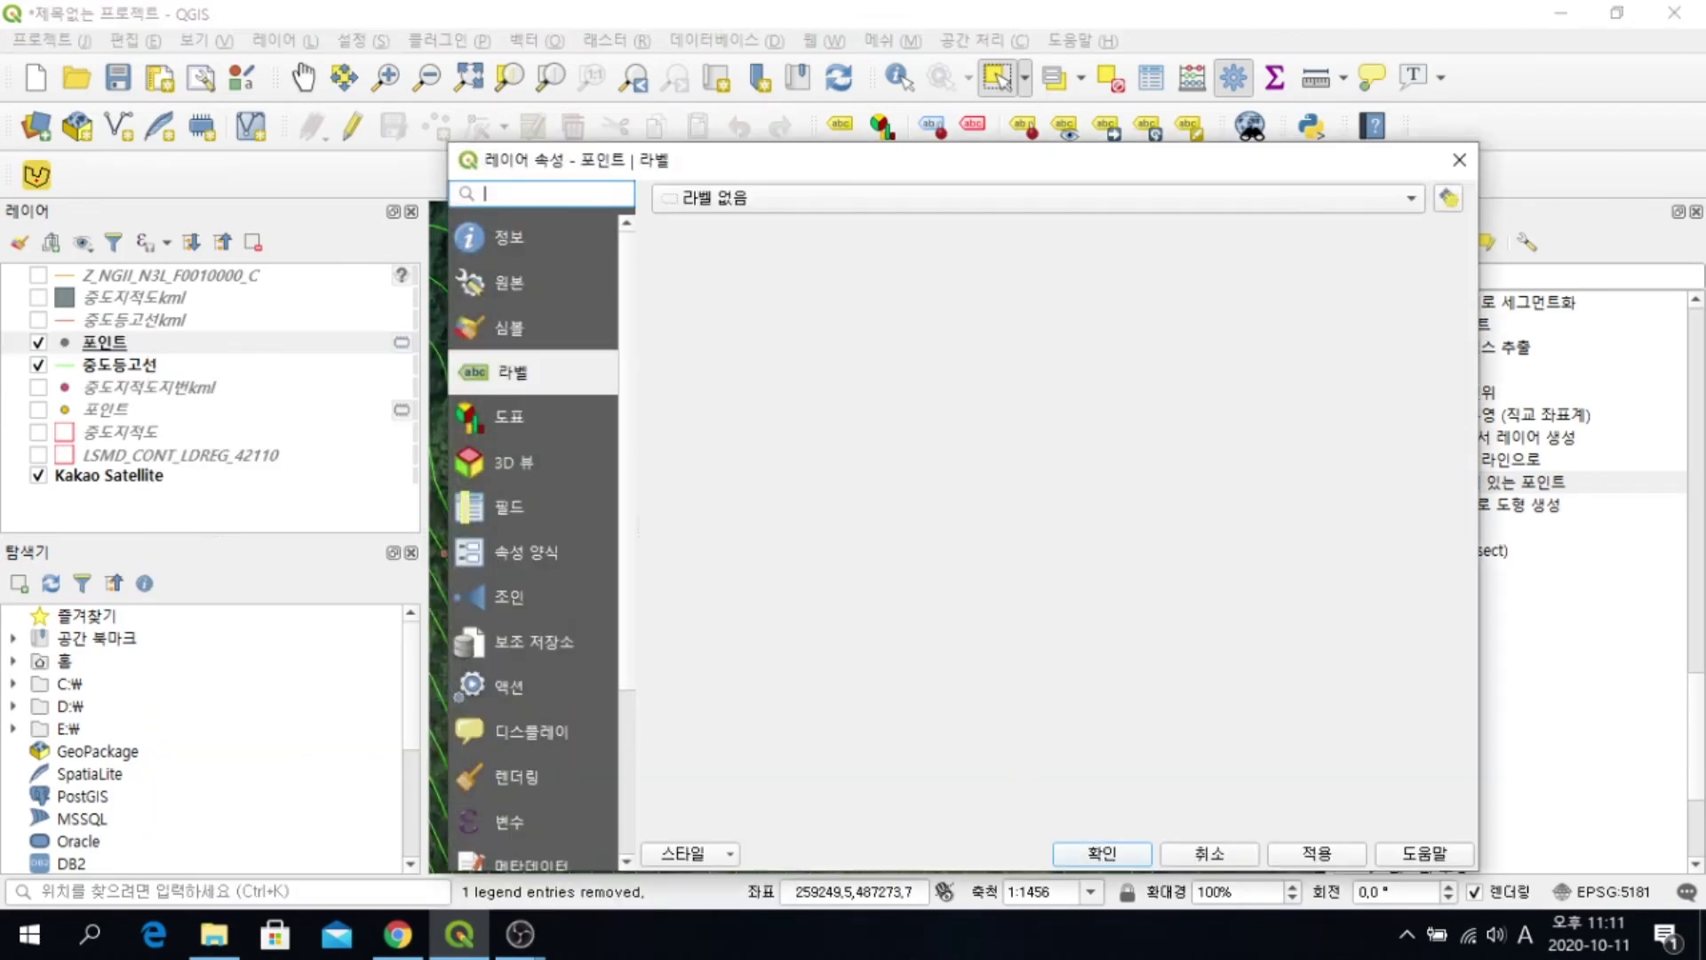
pyautogui.click(1037, 198)
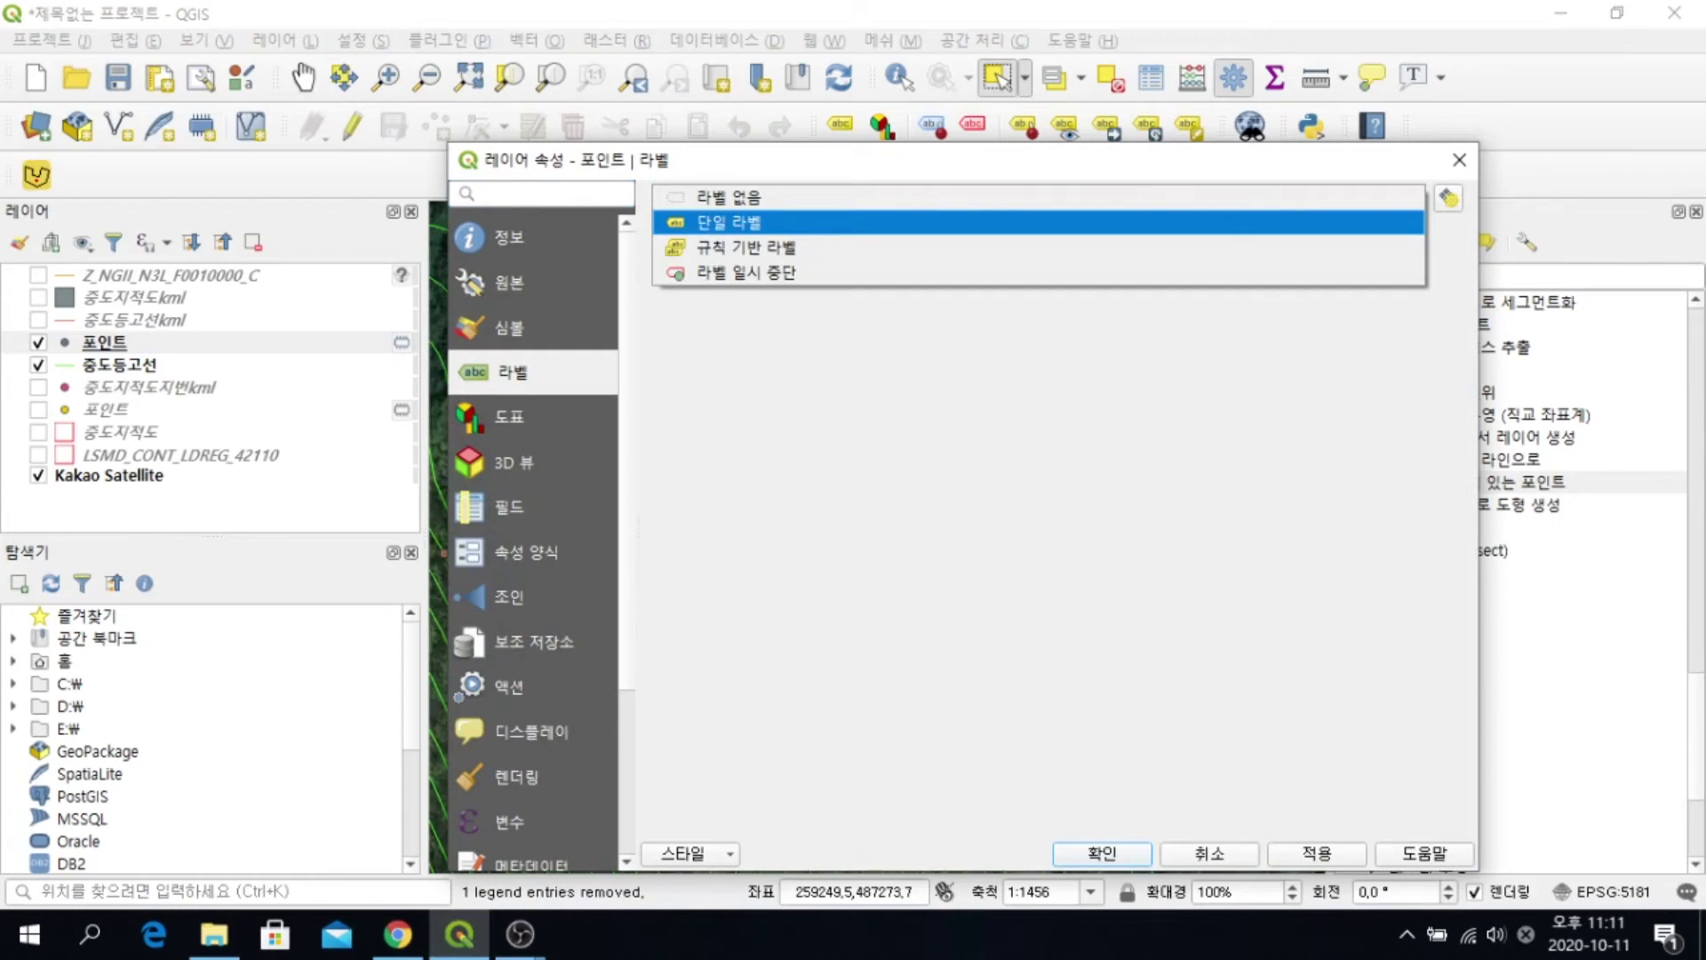
pyautogui.click(729, 222)
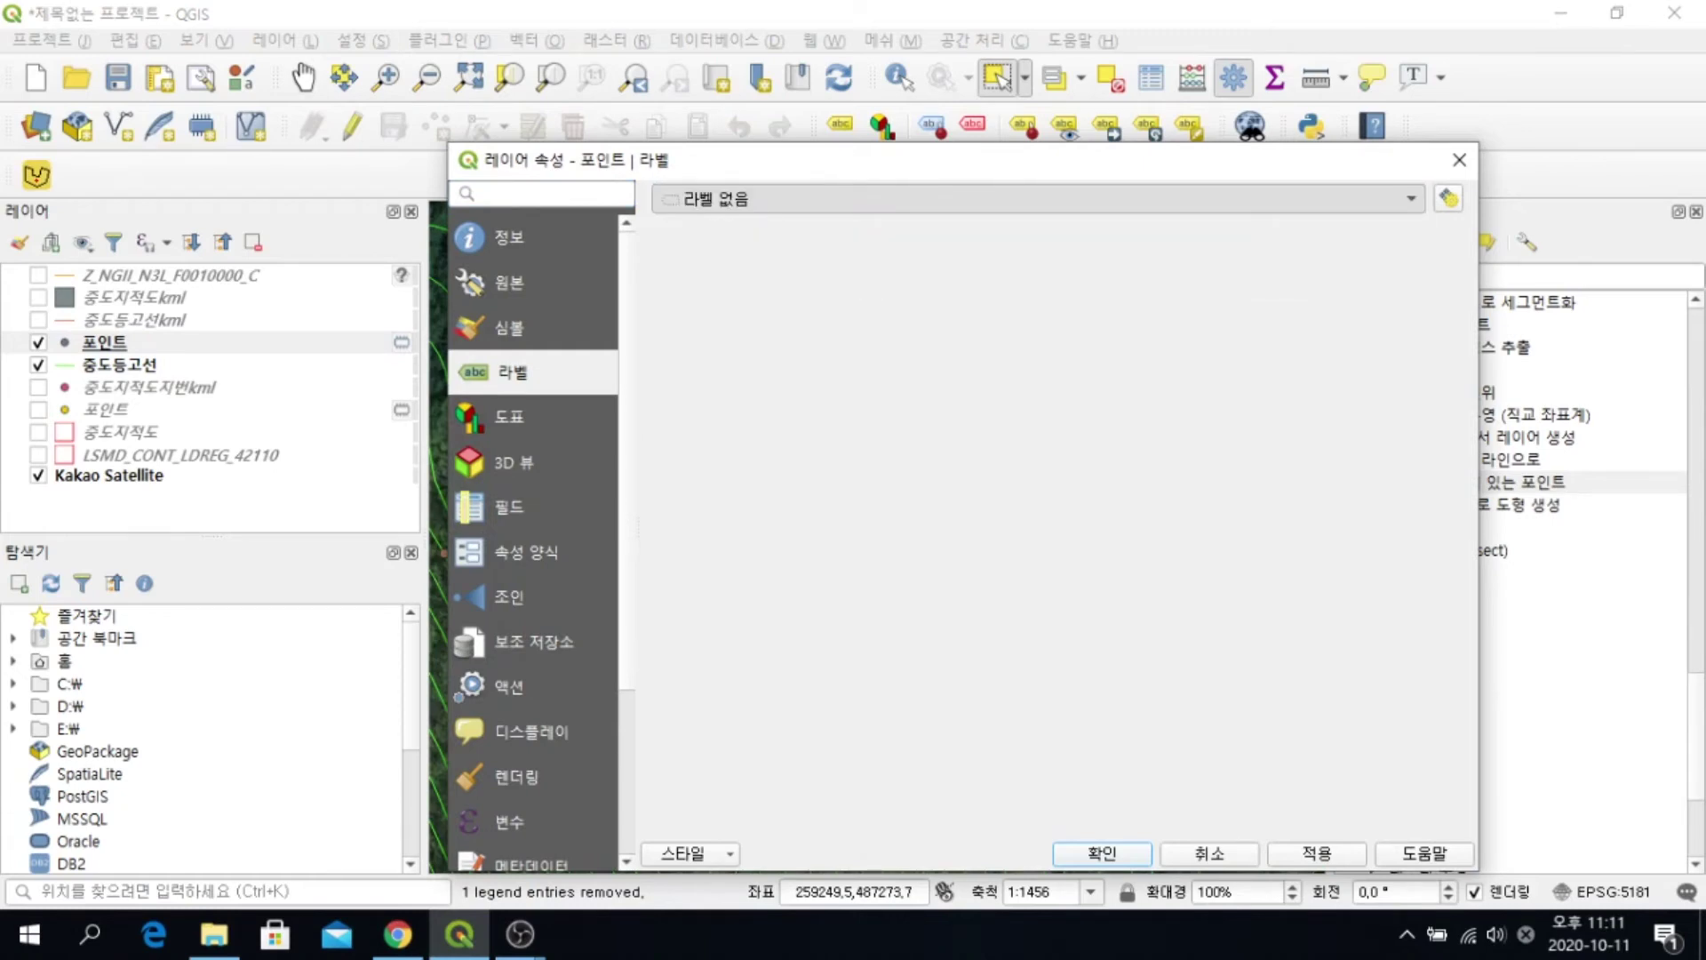
pyautogui.click(1298, 662)
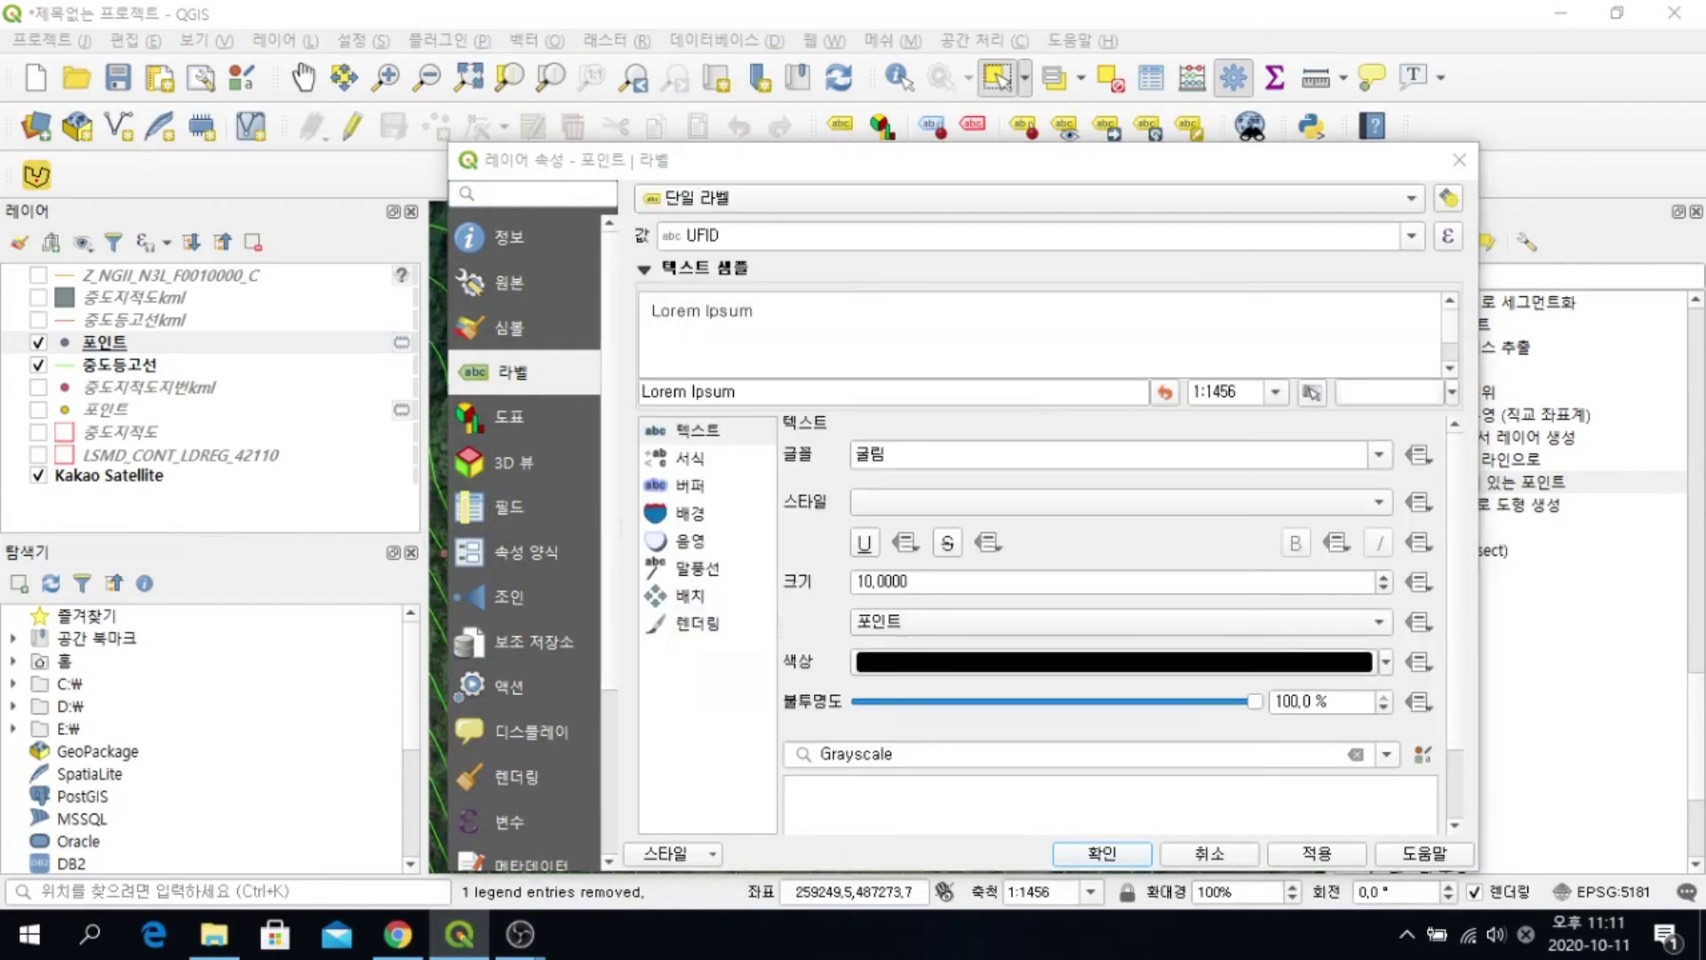
pyautogui.click(963, 460)
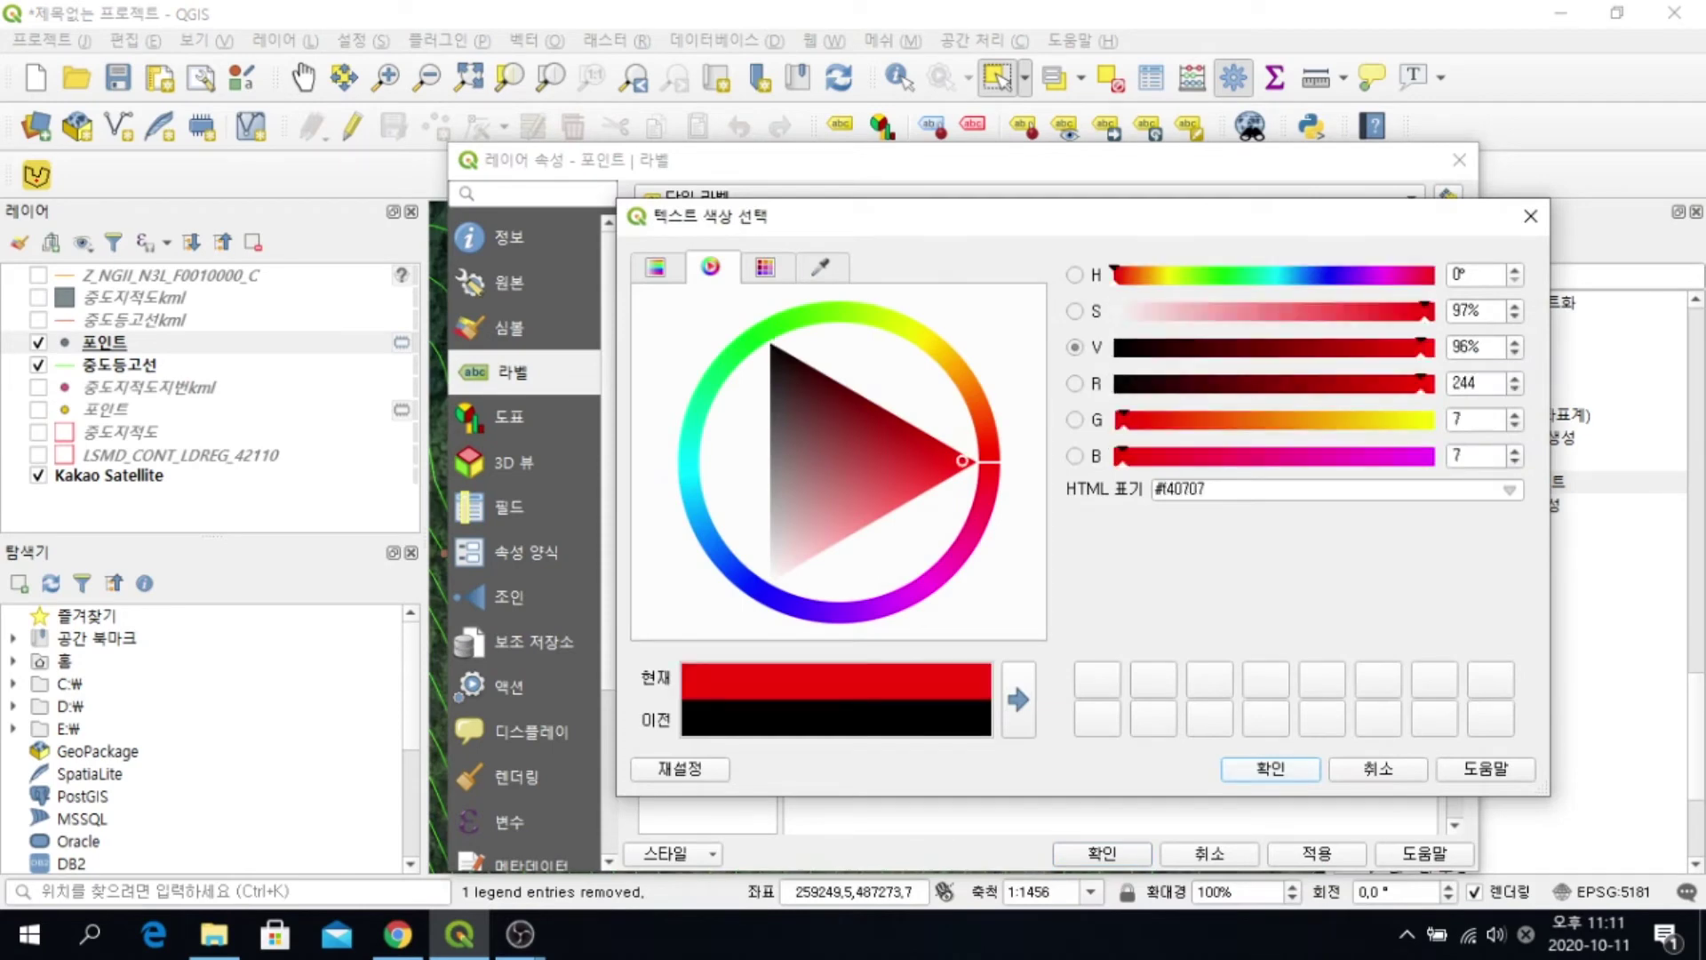
pyautogui.press('Return')
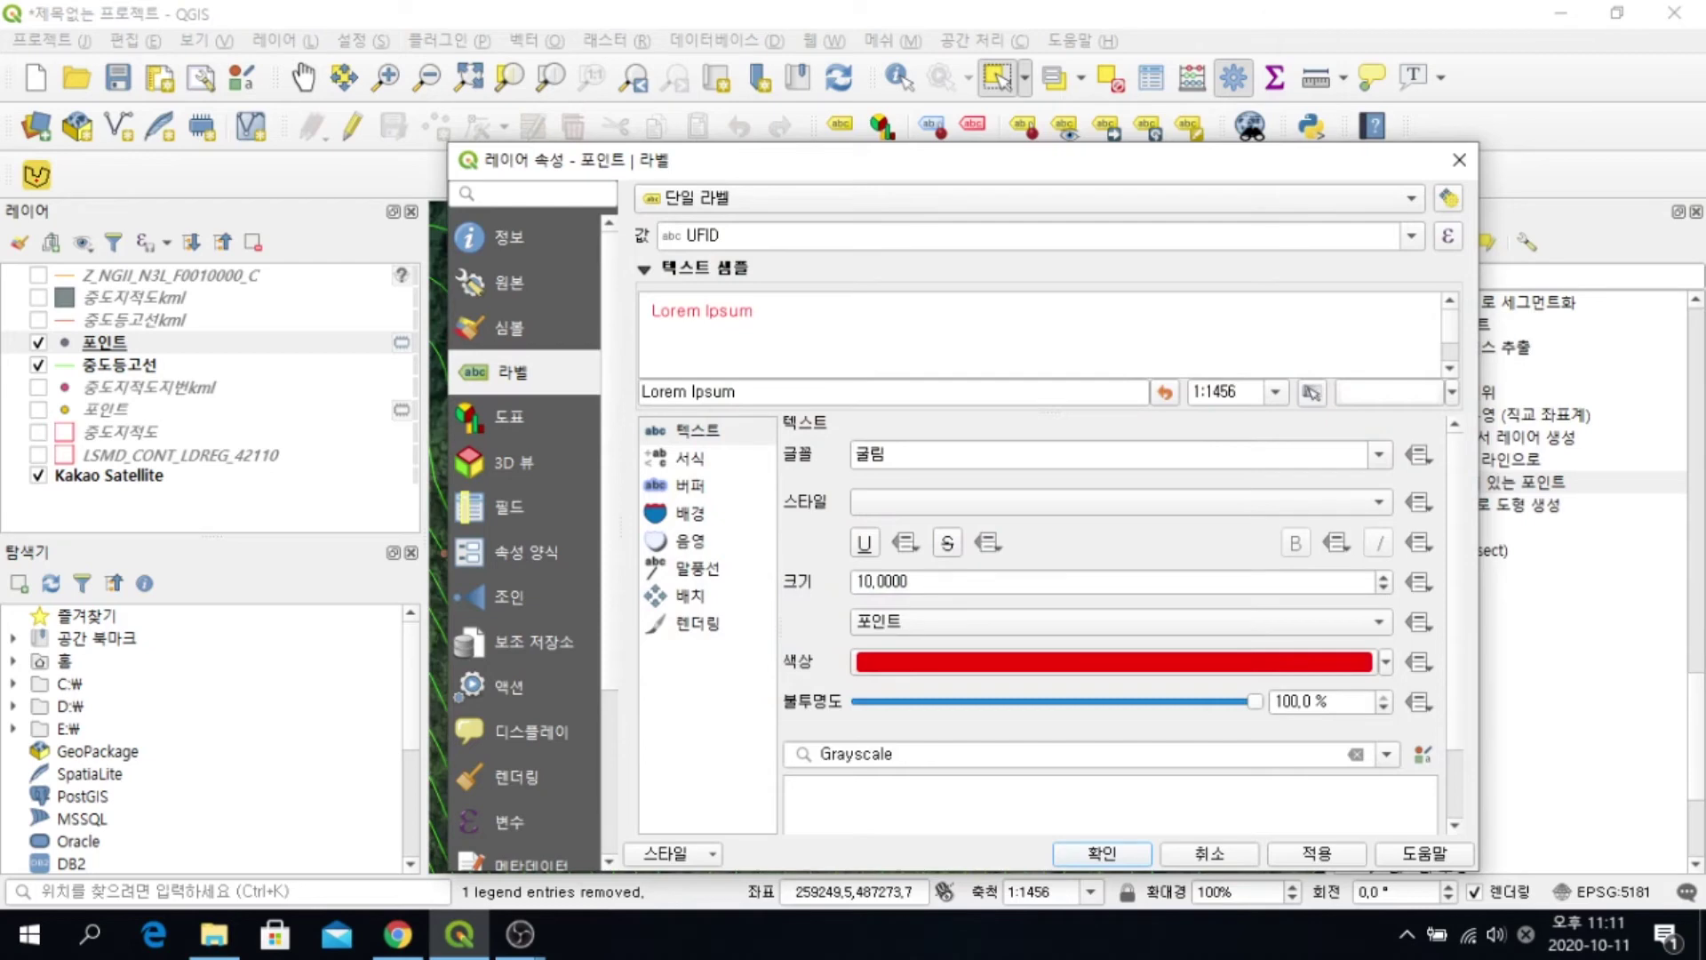
# Set the 포인트 layer's label value to the cont-int field, apply it and check the elevation labels against the contours
pyautogui.click(1412, 236)
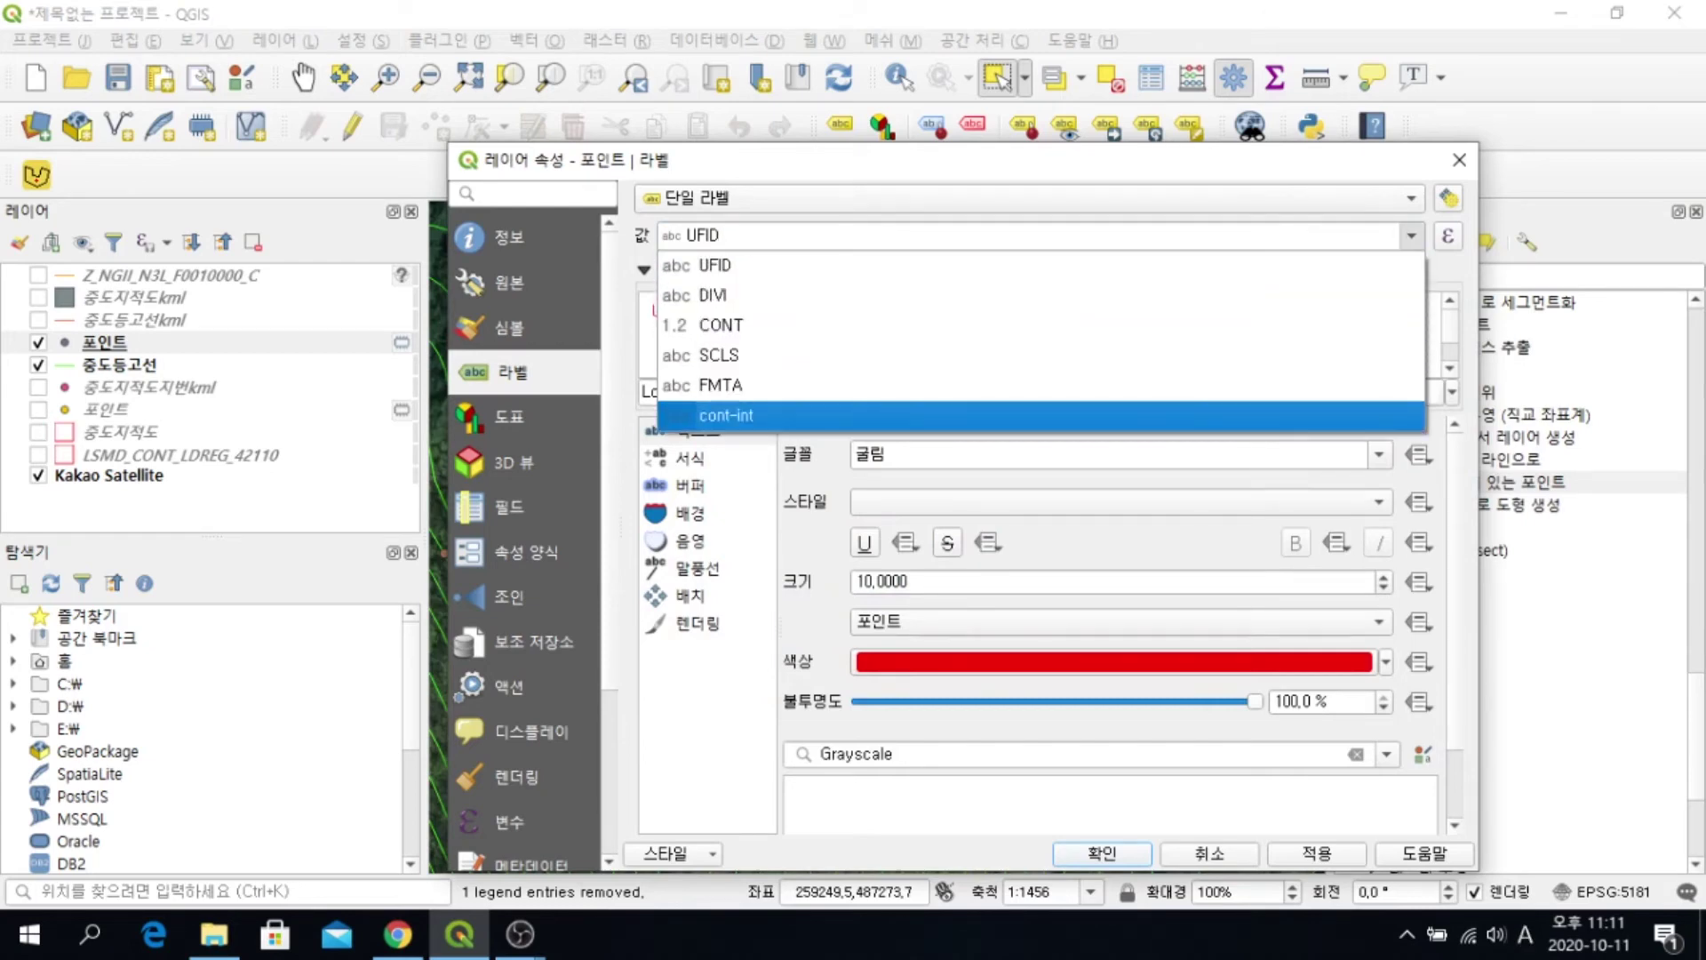
pyautogui.press('Return')
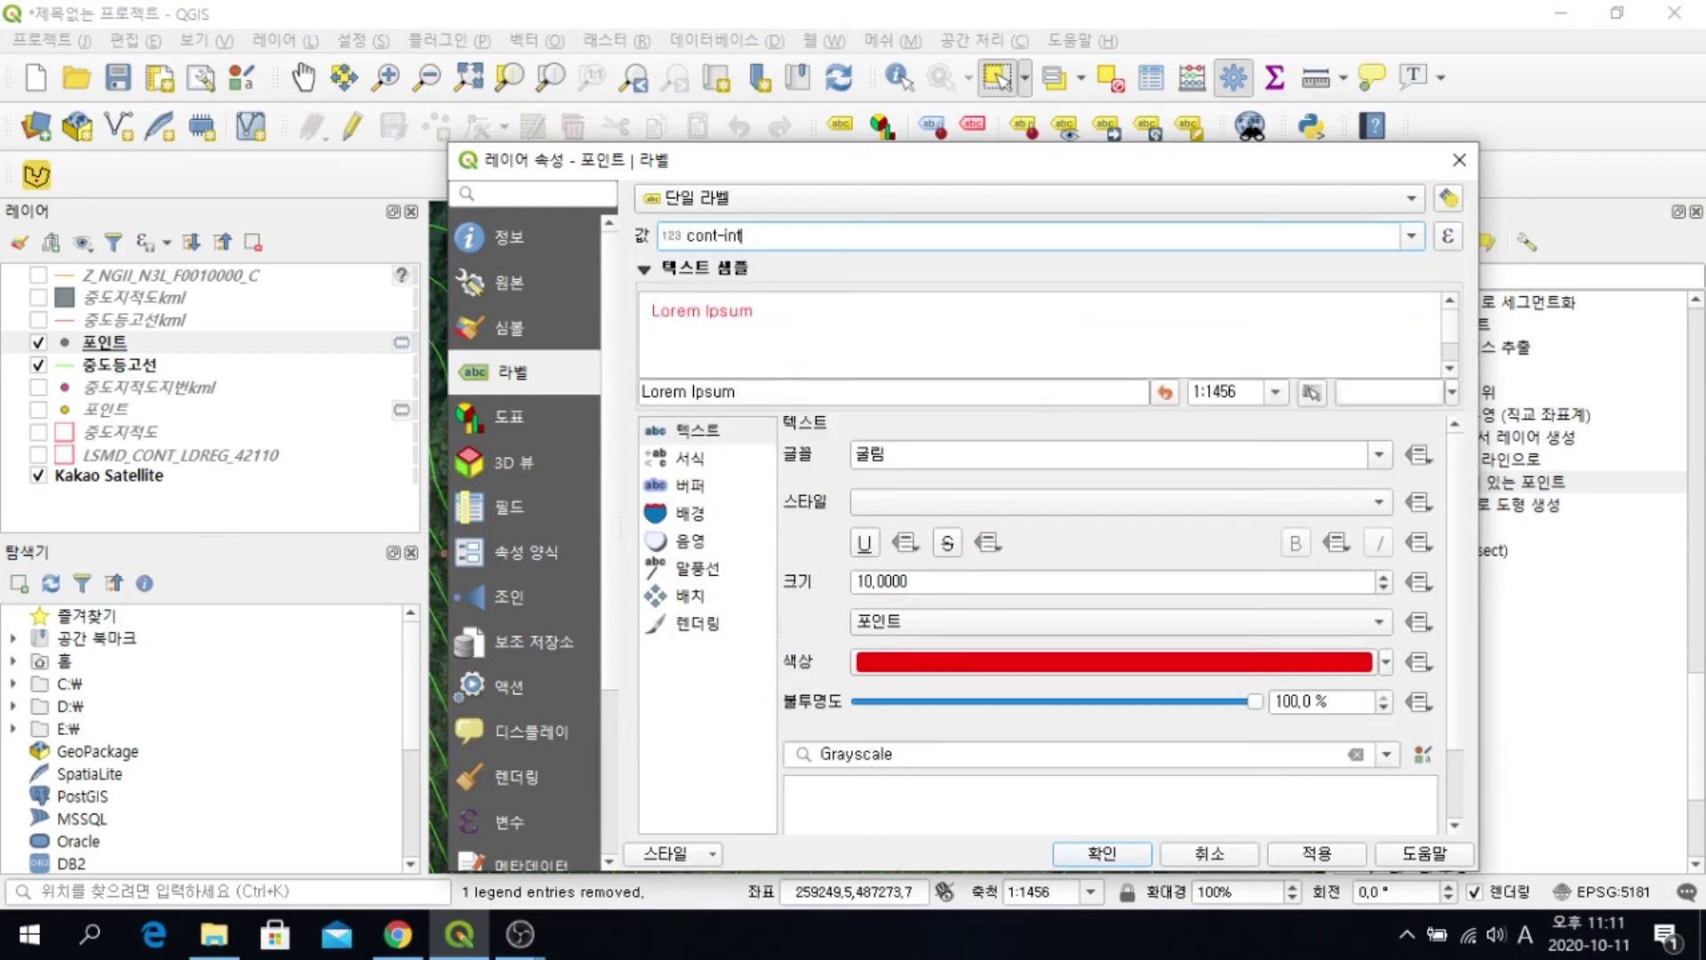
pyautogui.press('Return')
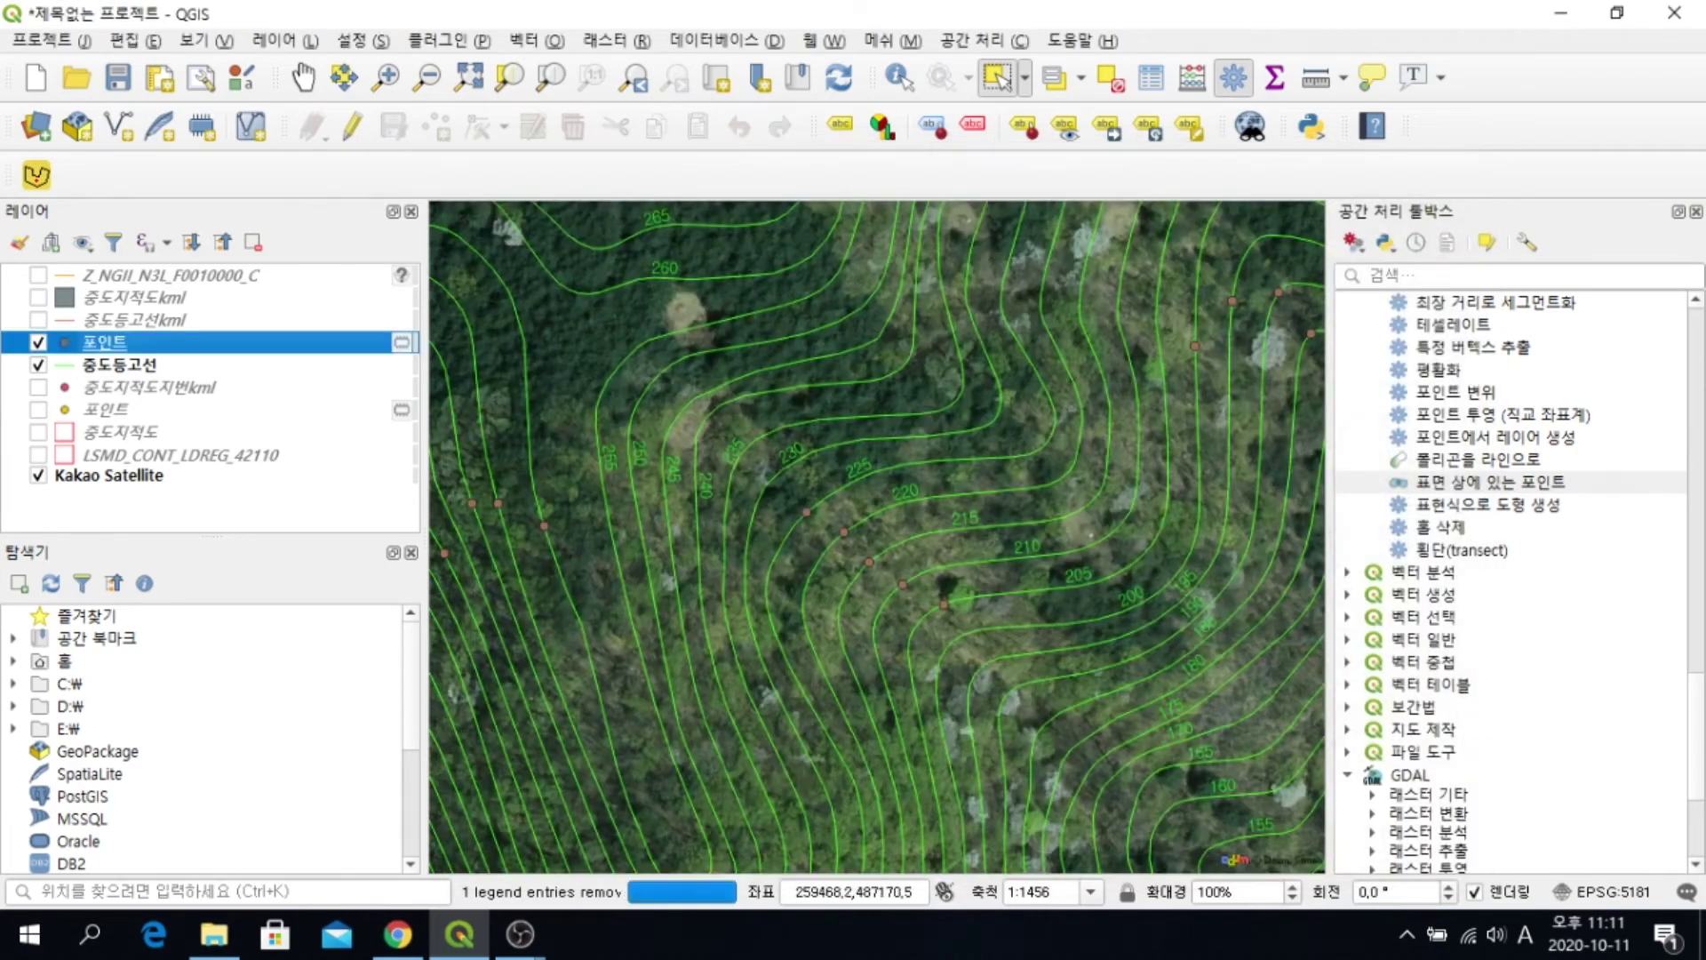
pyautogui.scroll(2, 877, 536)
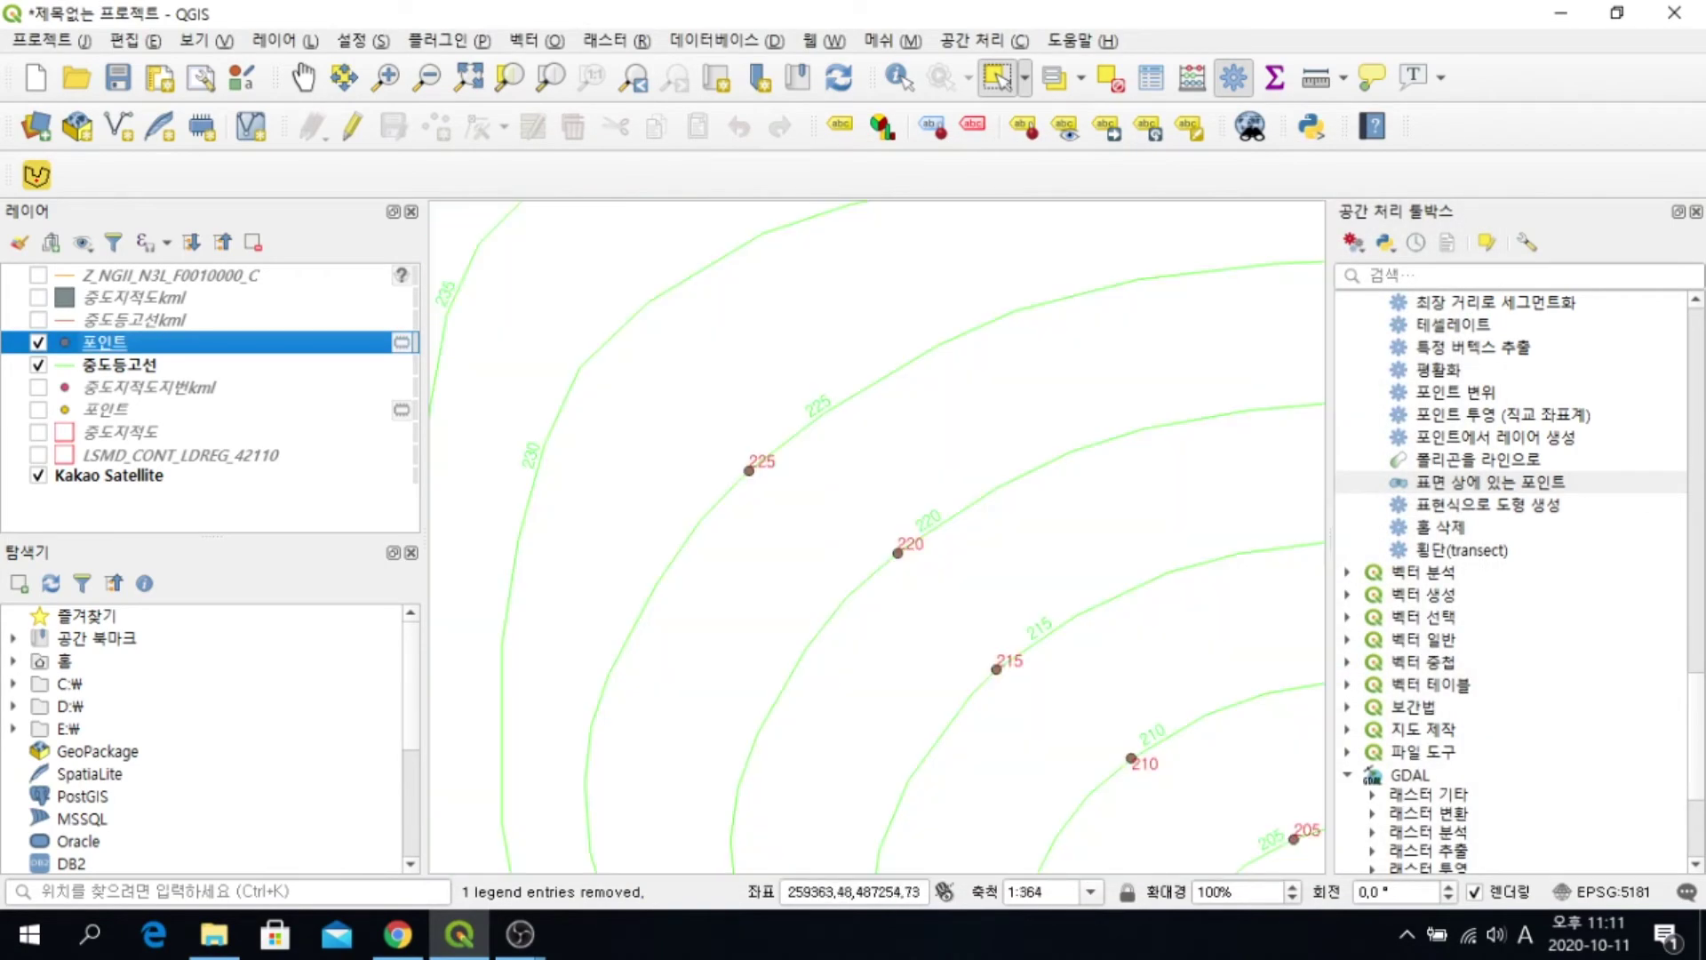
pyautogui.scroll(-1, 967, 579)
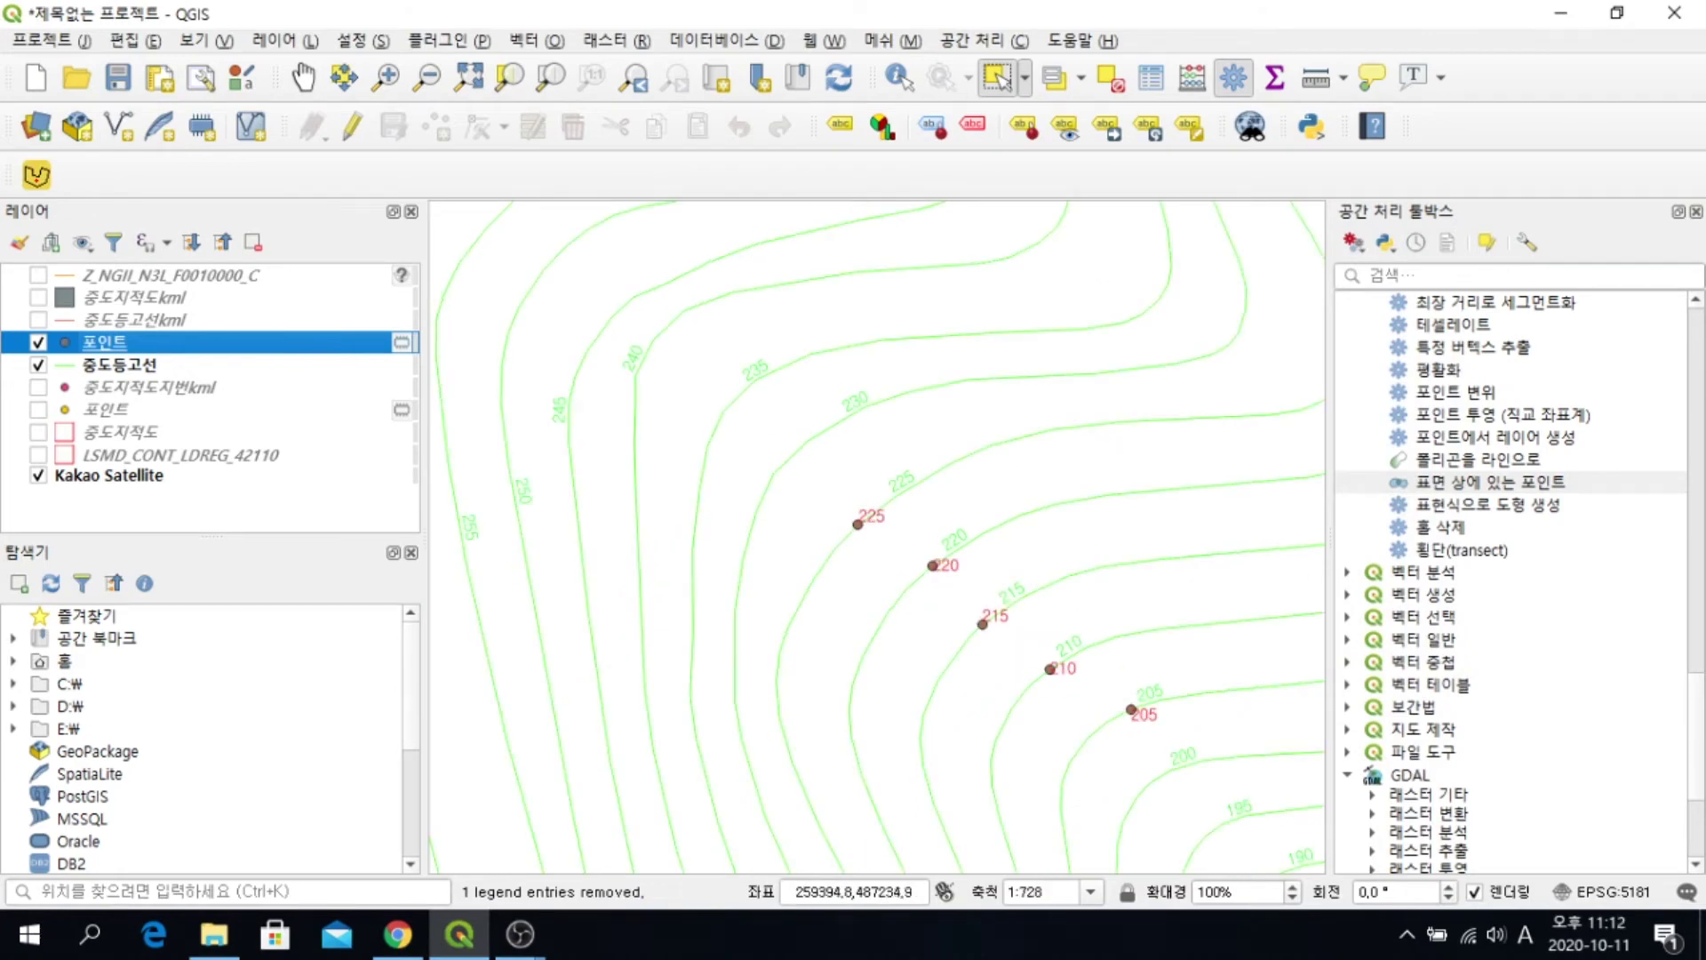
pyautogui.scroll(-3, 878, 538)
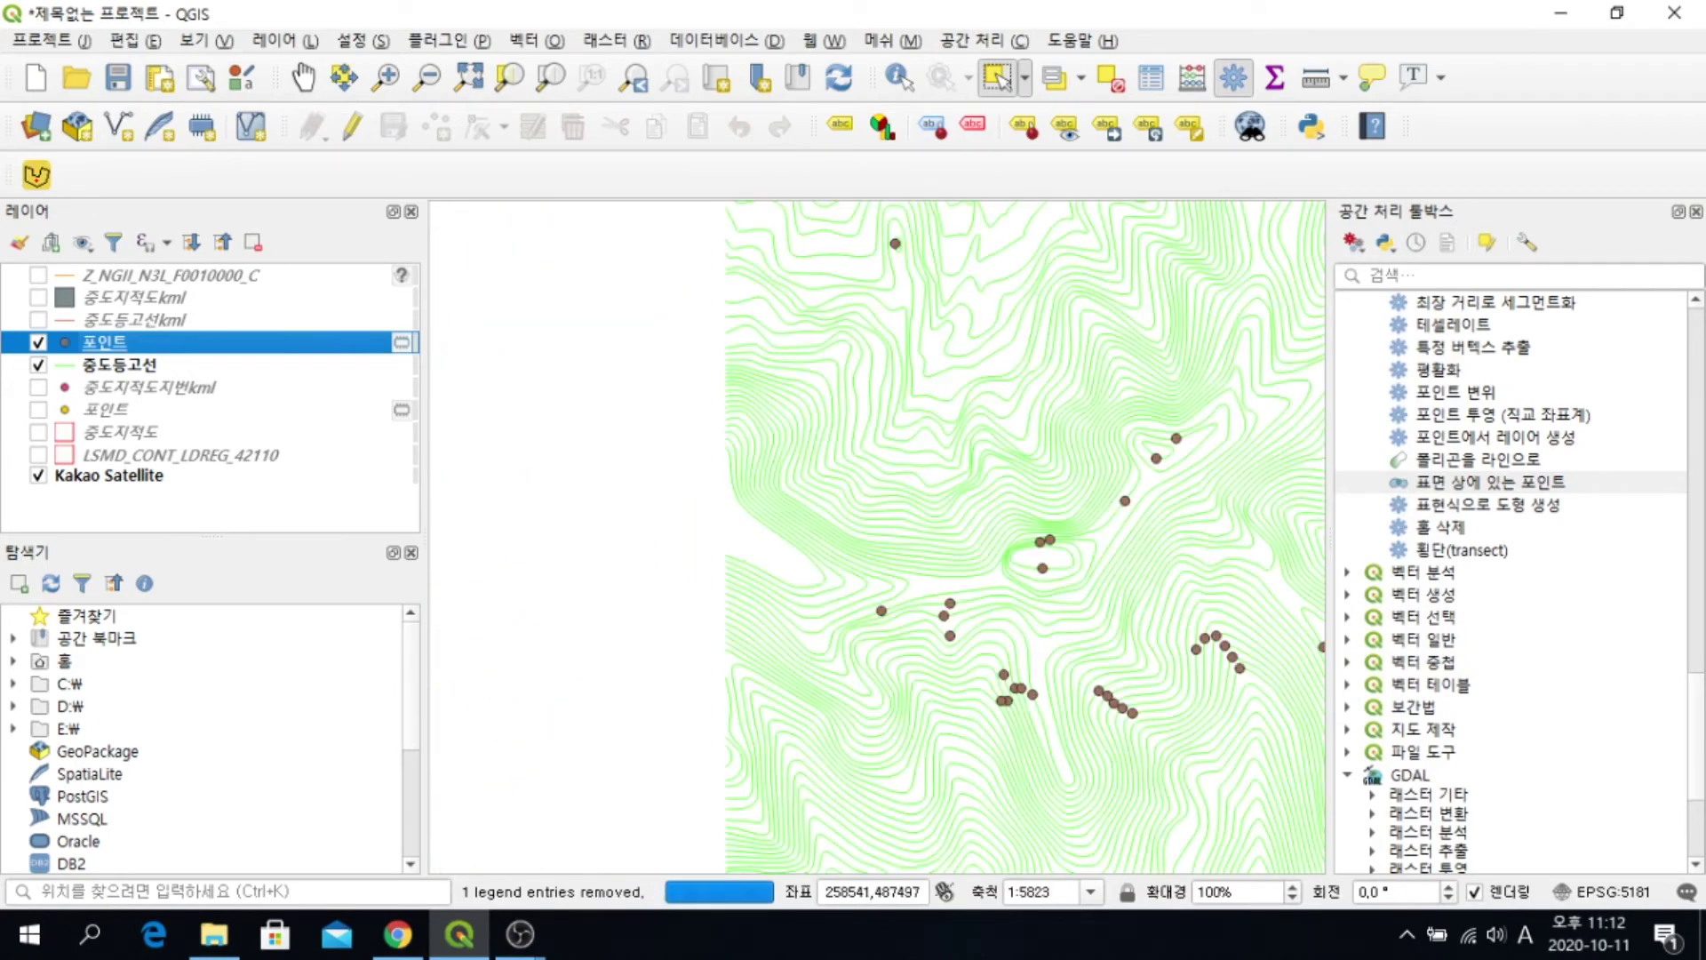
pyautogui.scroll(2, 1159, 588)
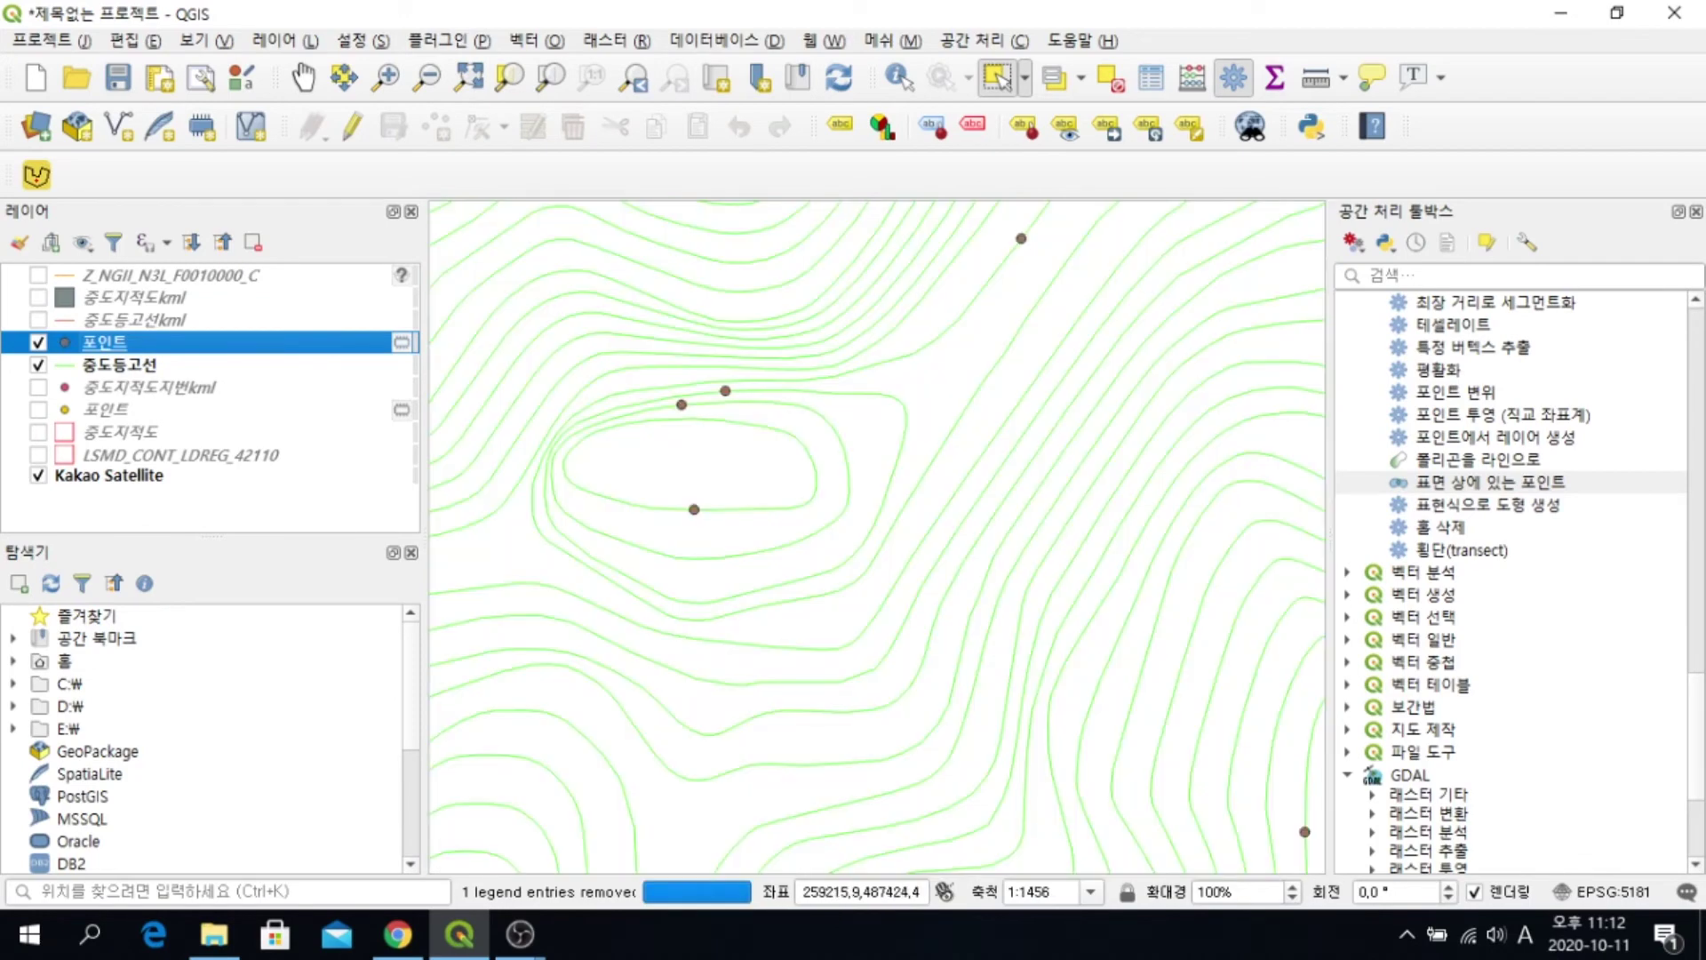
# Hide the 중도등고선 layer and set up a KML export of the contour 포인트 layer to 중도등고선고도kml.kml, replacing the existing file
pyautogui.click(37, 365)
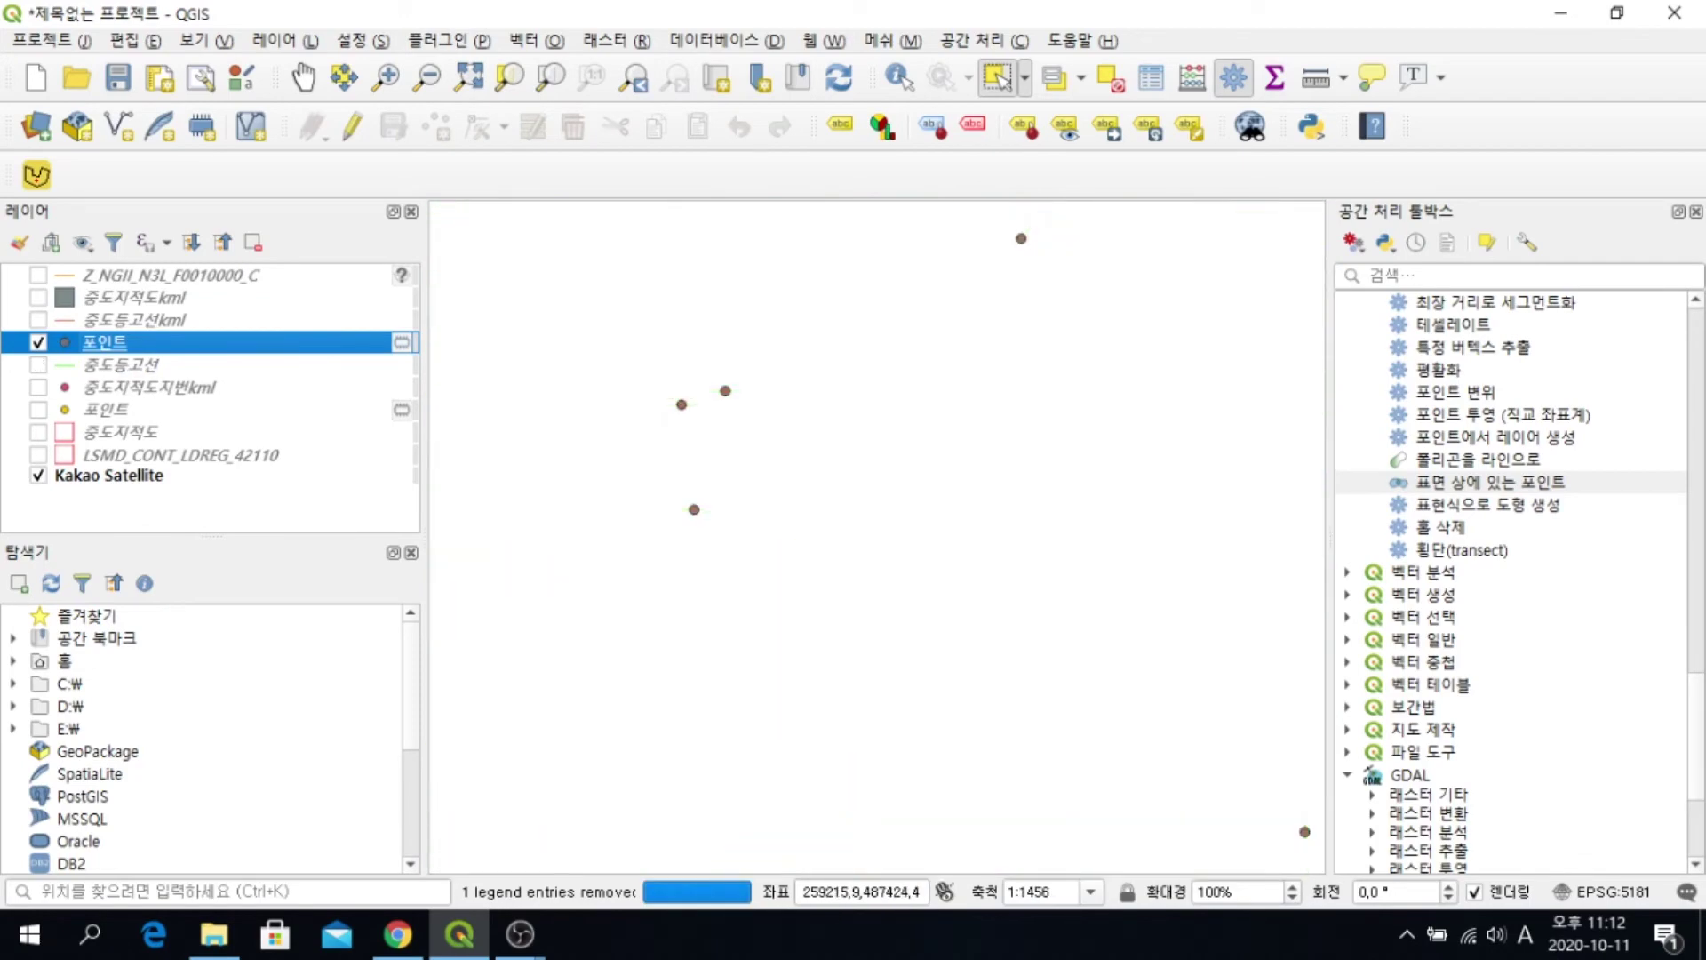
pyautogui.rightClick(127, 341)
pyautogui.moveTo(191, 823)
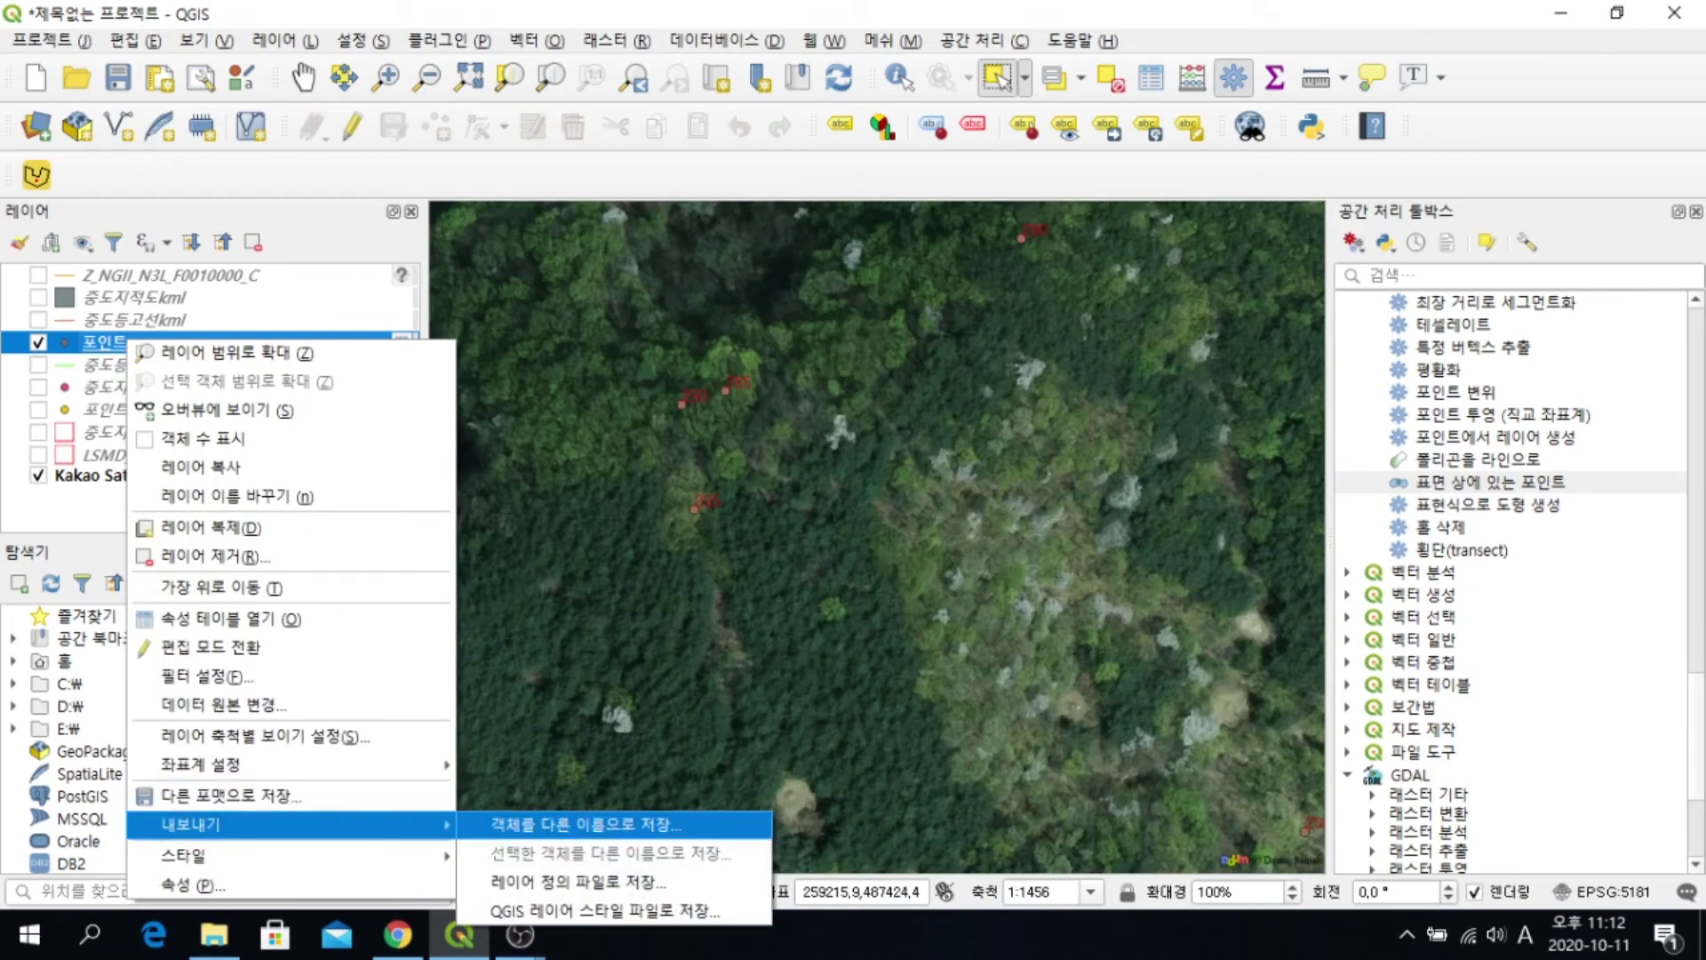
pyautogui.click(586, 824)
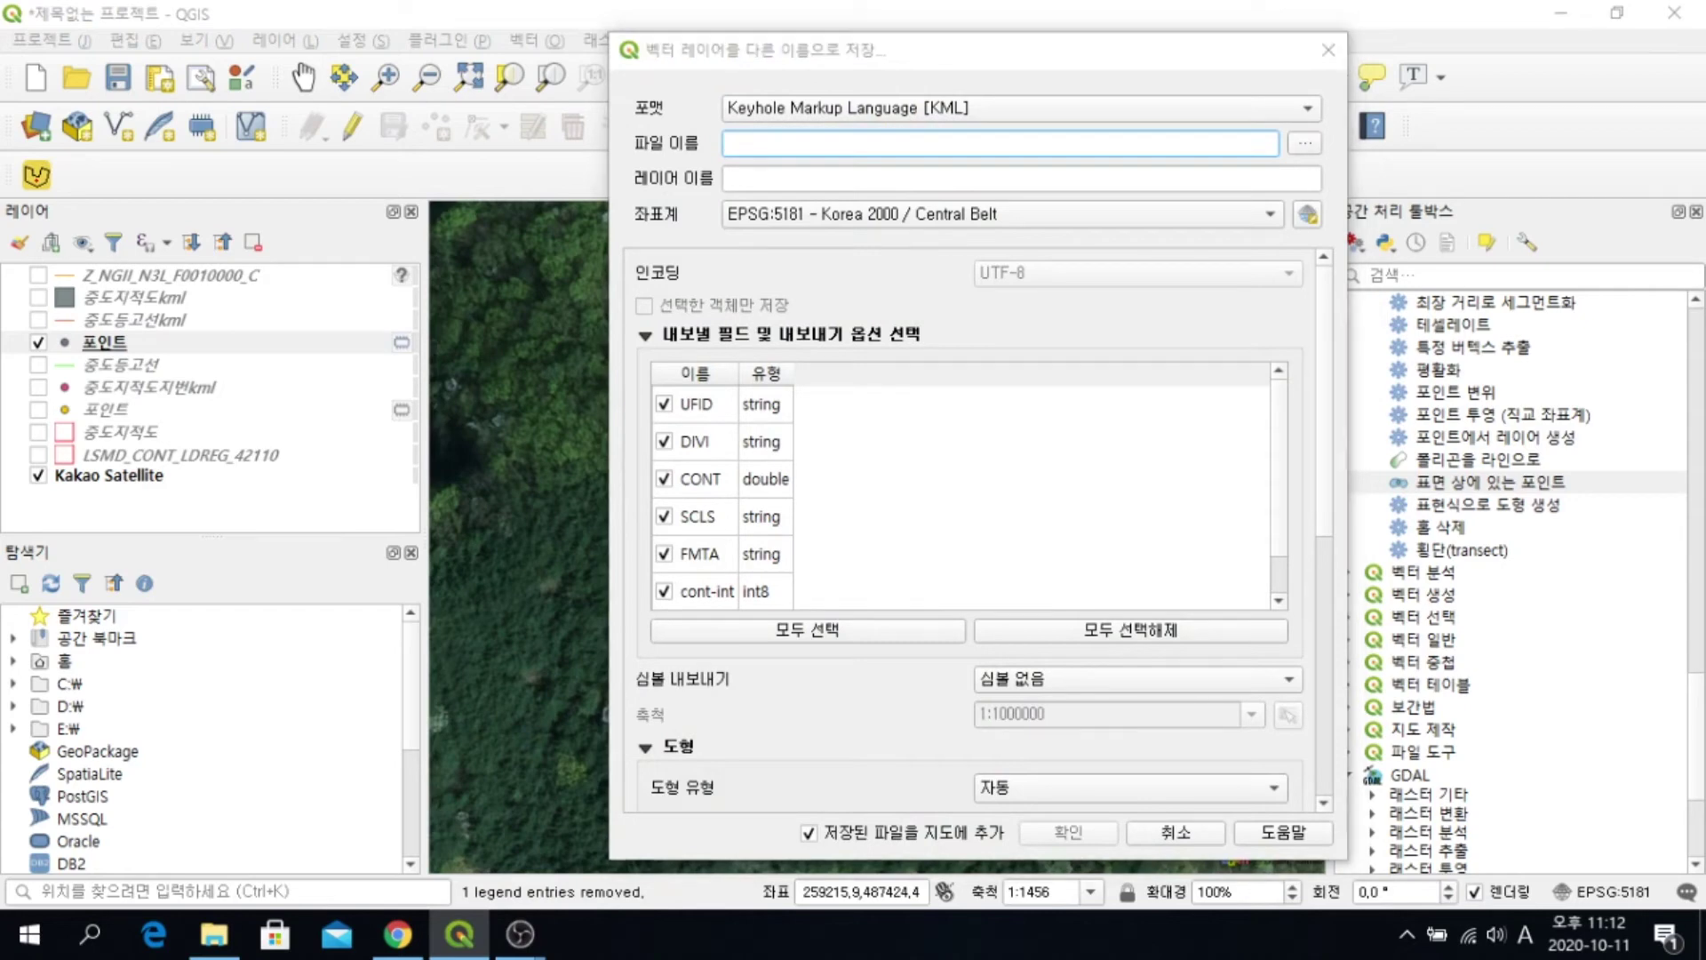
pyautogui.click(1303, 142)
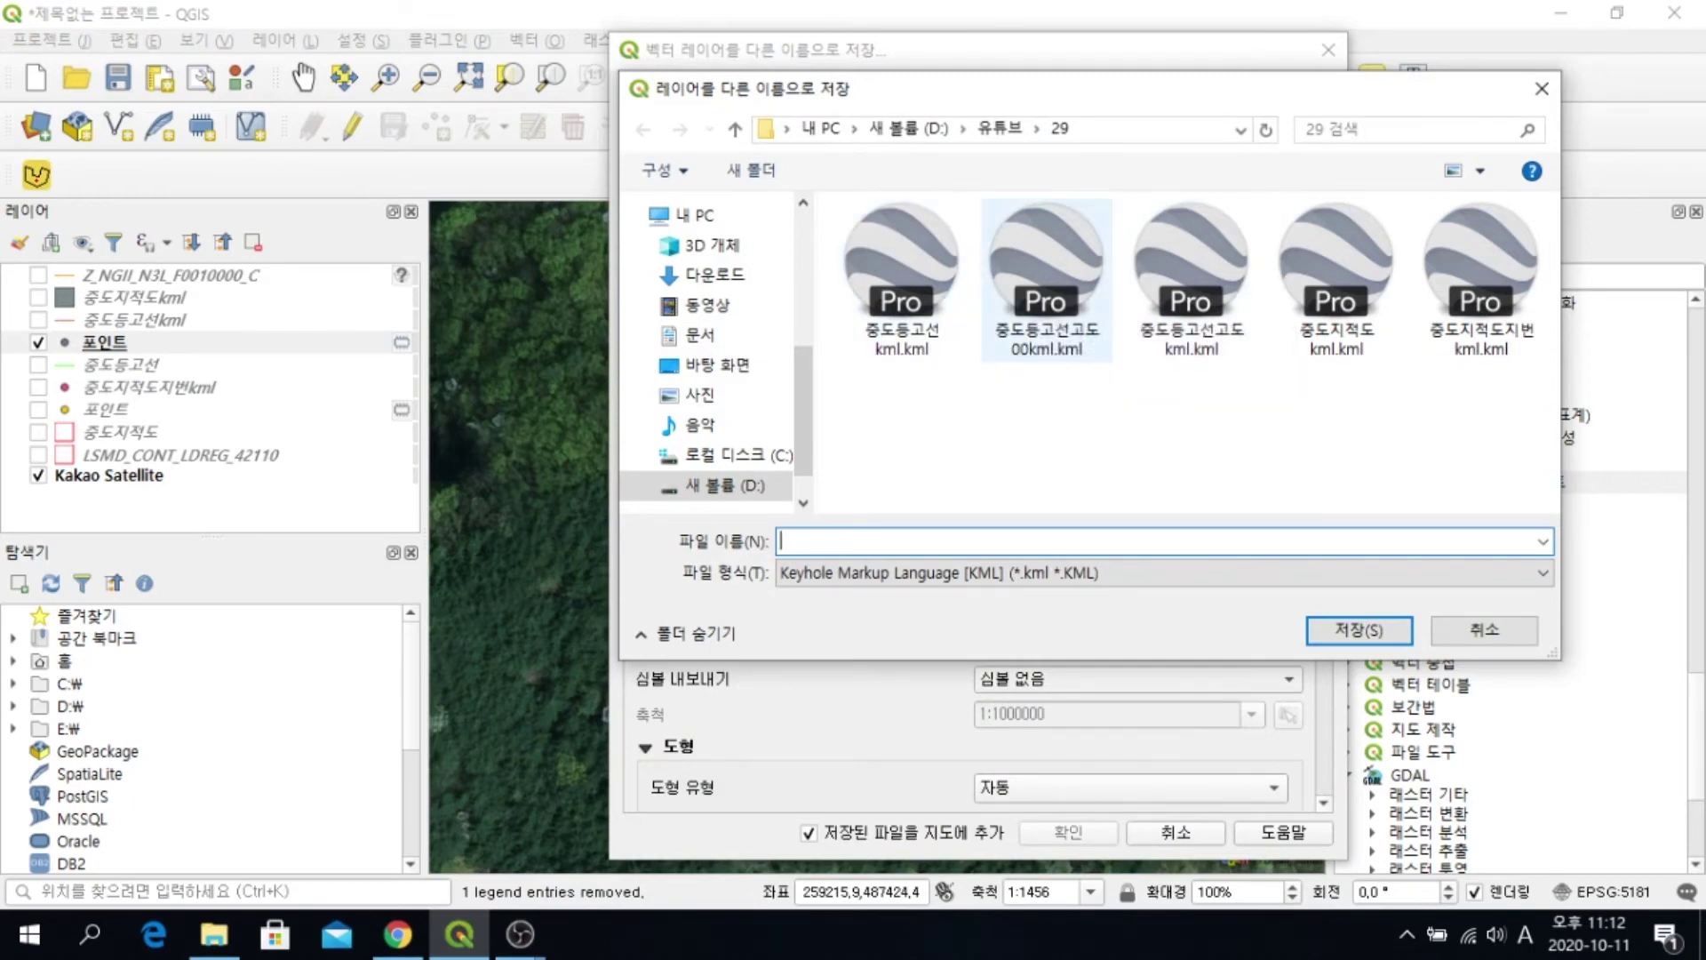
pyautogui.click(1191, 279)
pyautogui.press('Return')
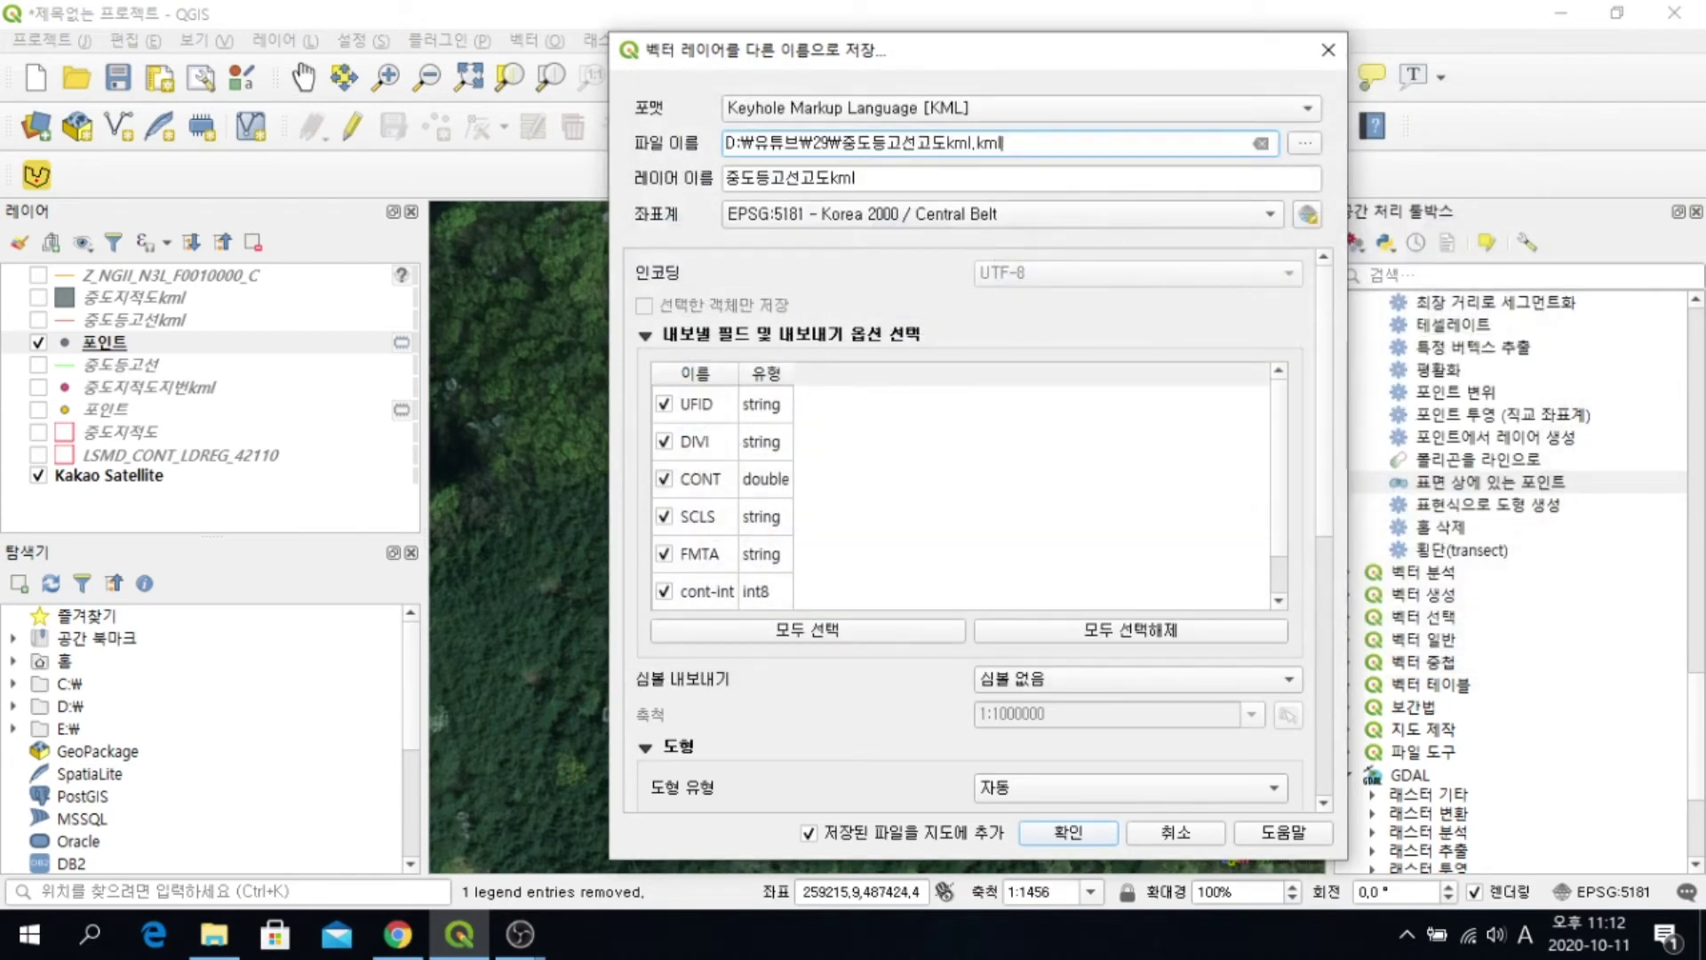
# Restrict the KML export to the cont-int field only and set its NameField to cont-int
pyautogui.click(1130, 629)
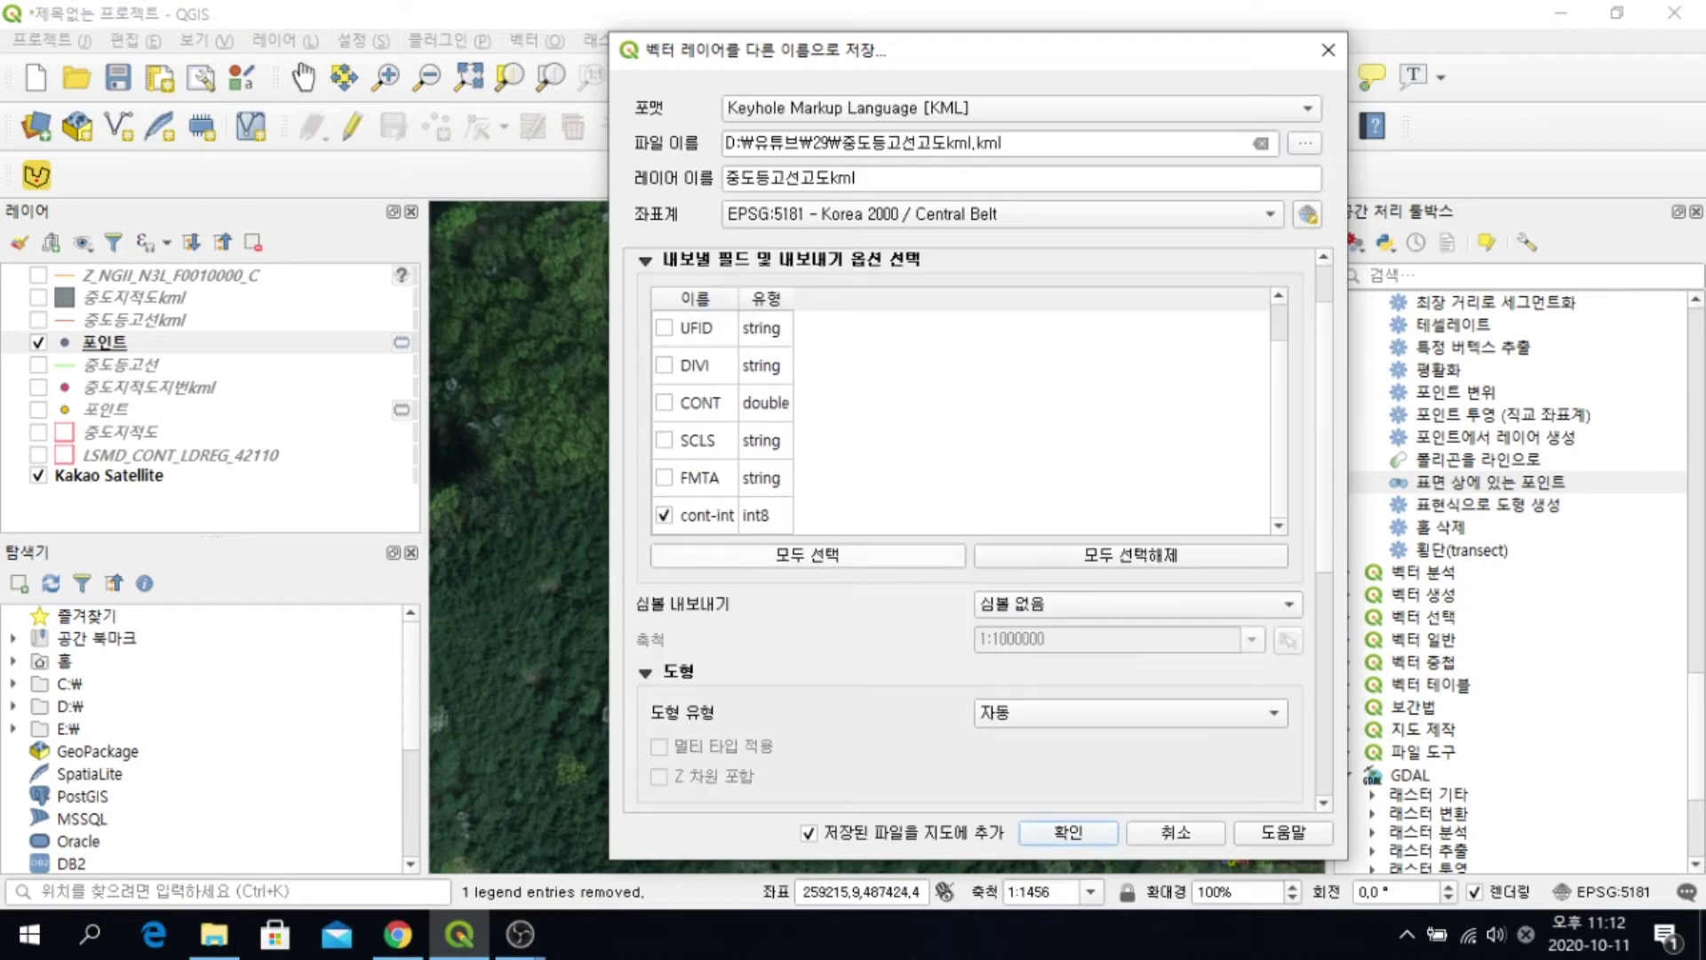
pyautogui.scroll(-5, 969, 534)
pyautogui.scroll(-3, 968, 533)
pyautogui.moveTo(823, 621); pyautogui.dragTo(772, 620)
pyautogui.write('c')
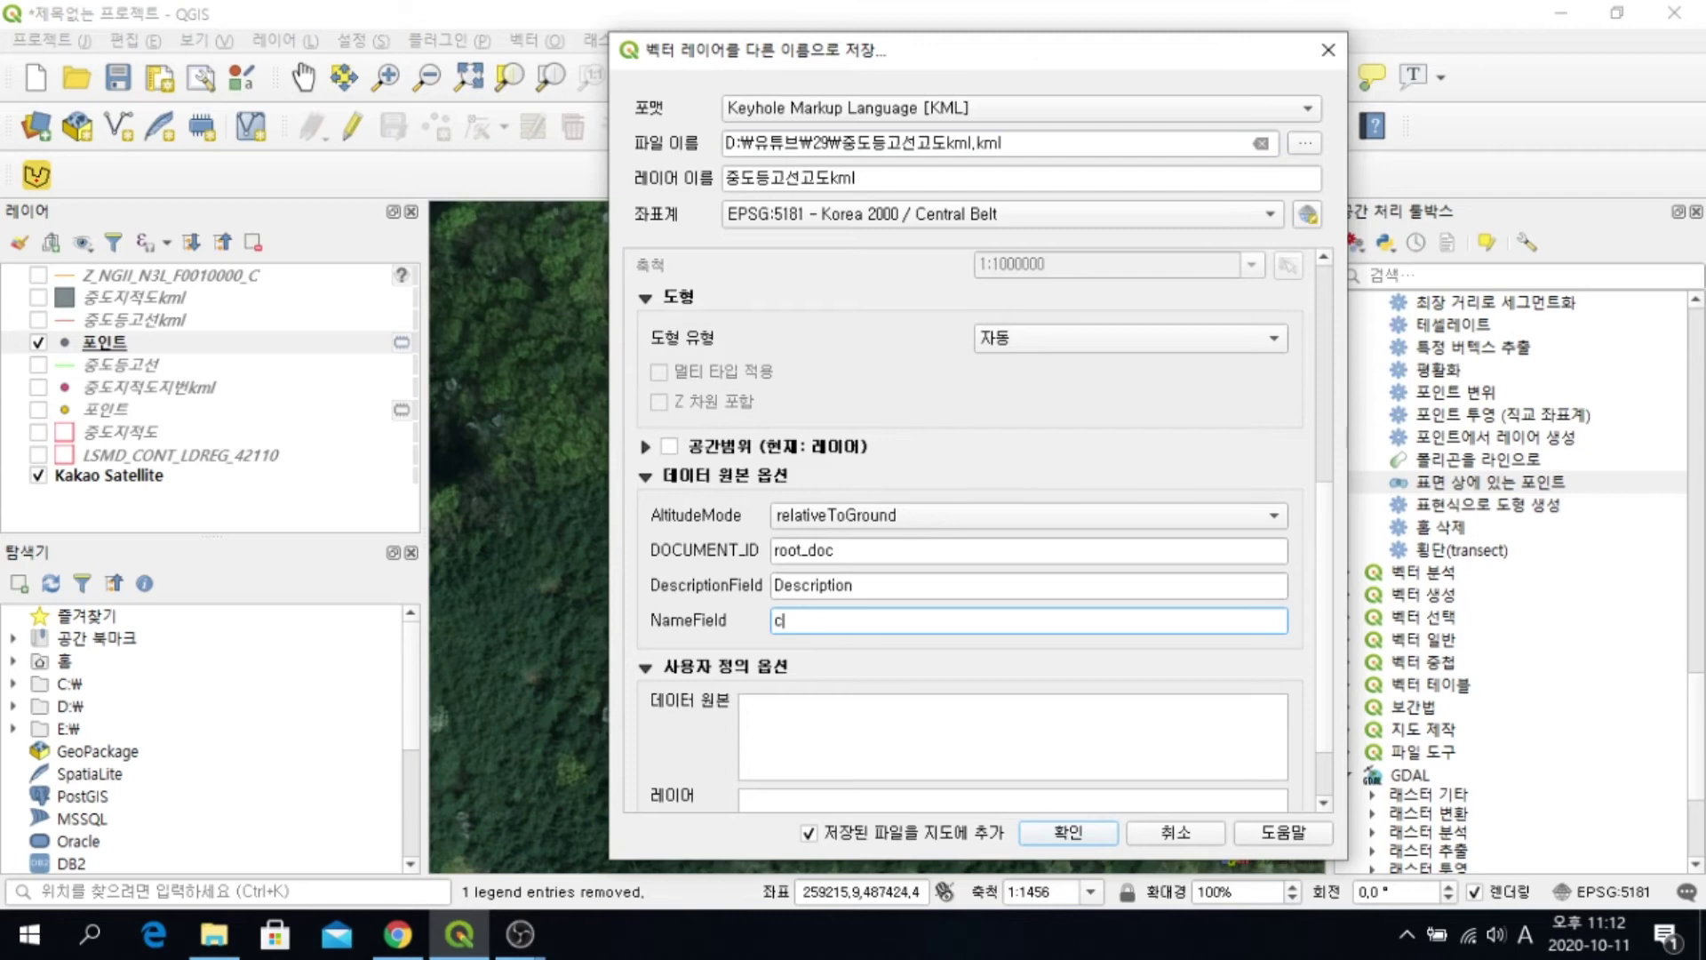
pyautogui.write('ont-int')
# Run the export of the contour elevation points, overwriting the existing 중도등고선고도kml.kml file
pyautogui.click(1069, 833)
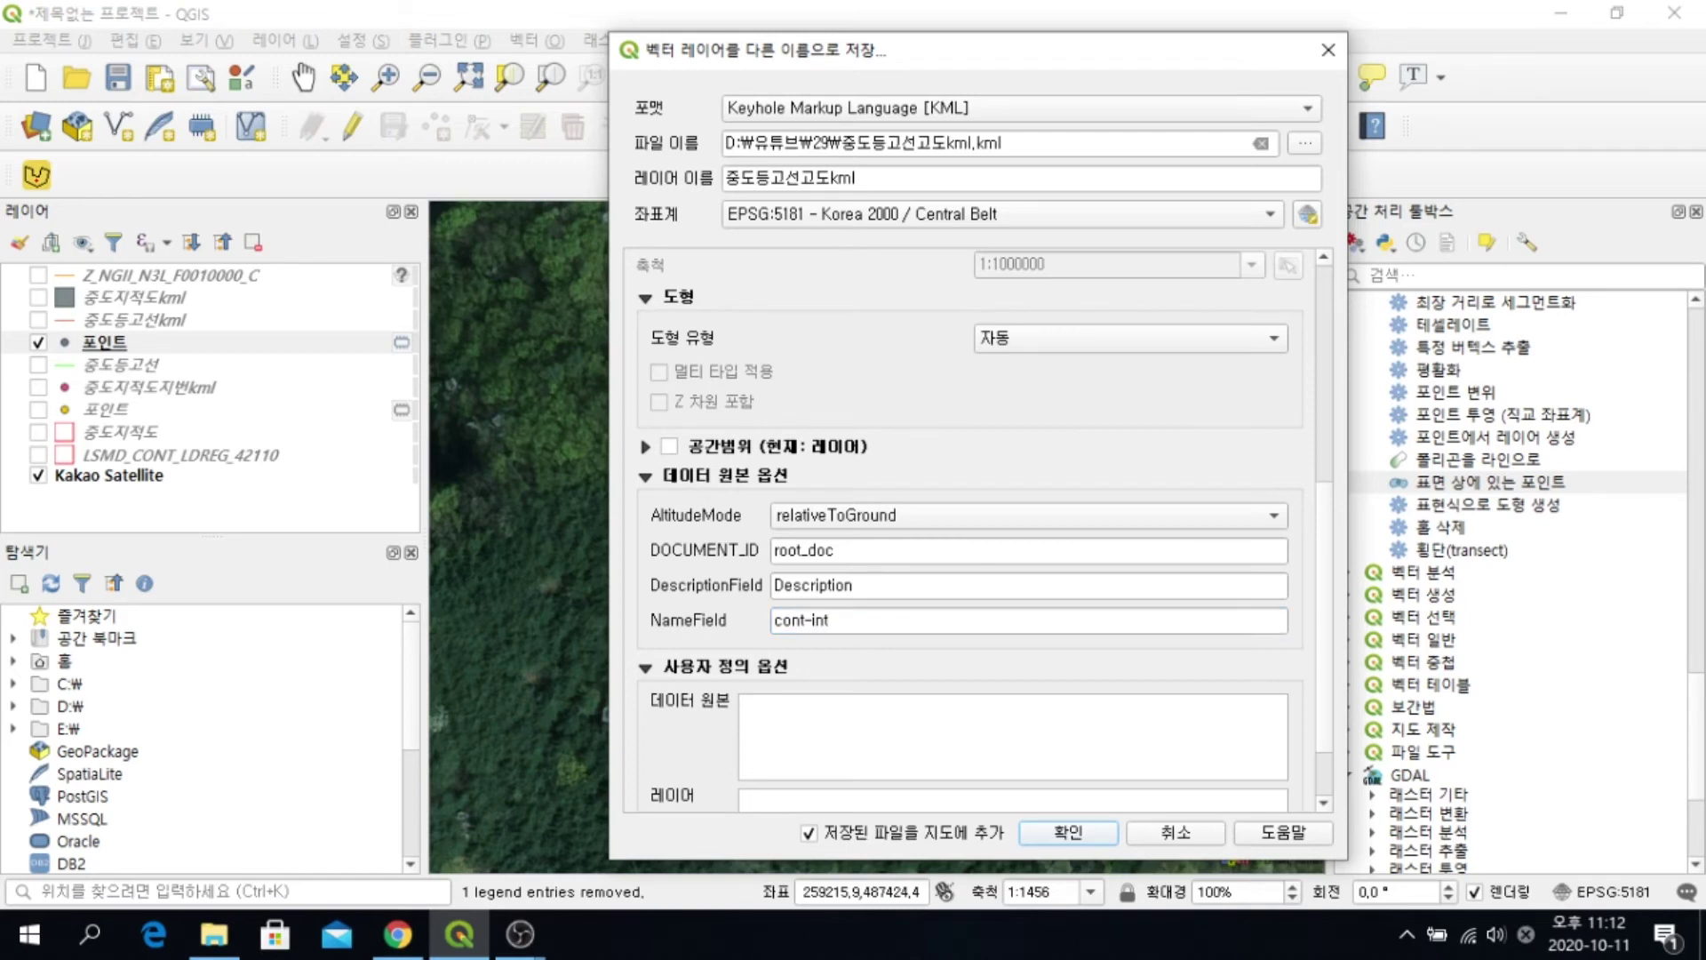
pyautogui.scroll(-2, 969, 533)
pyautogui.click(1068, 833)
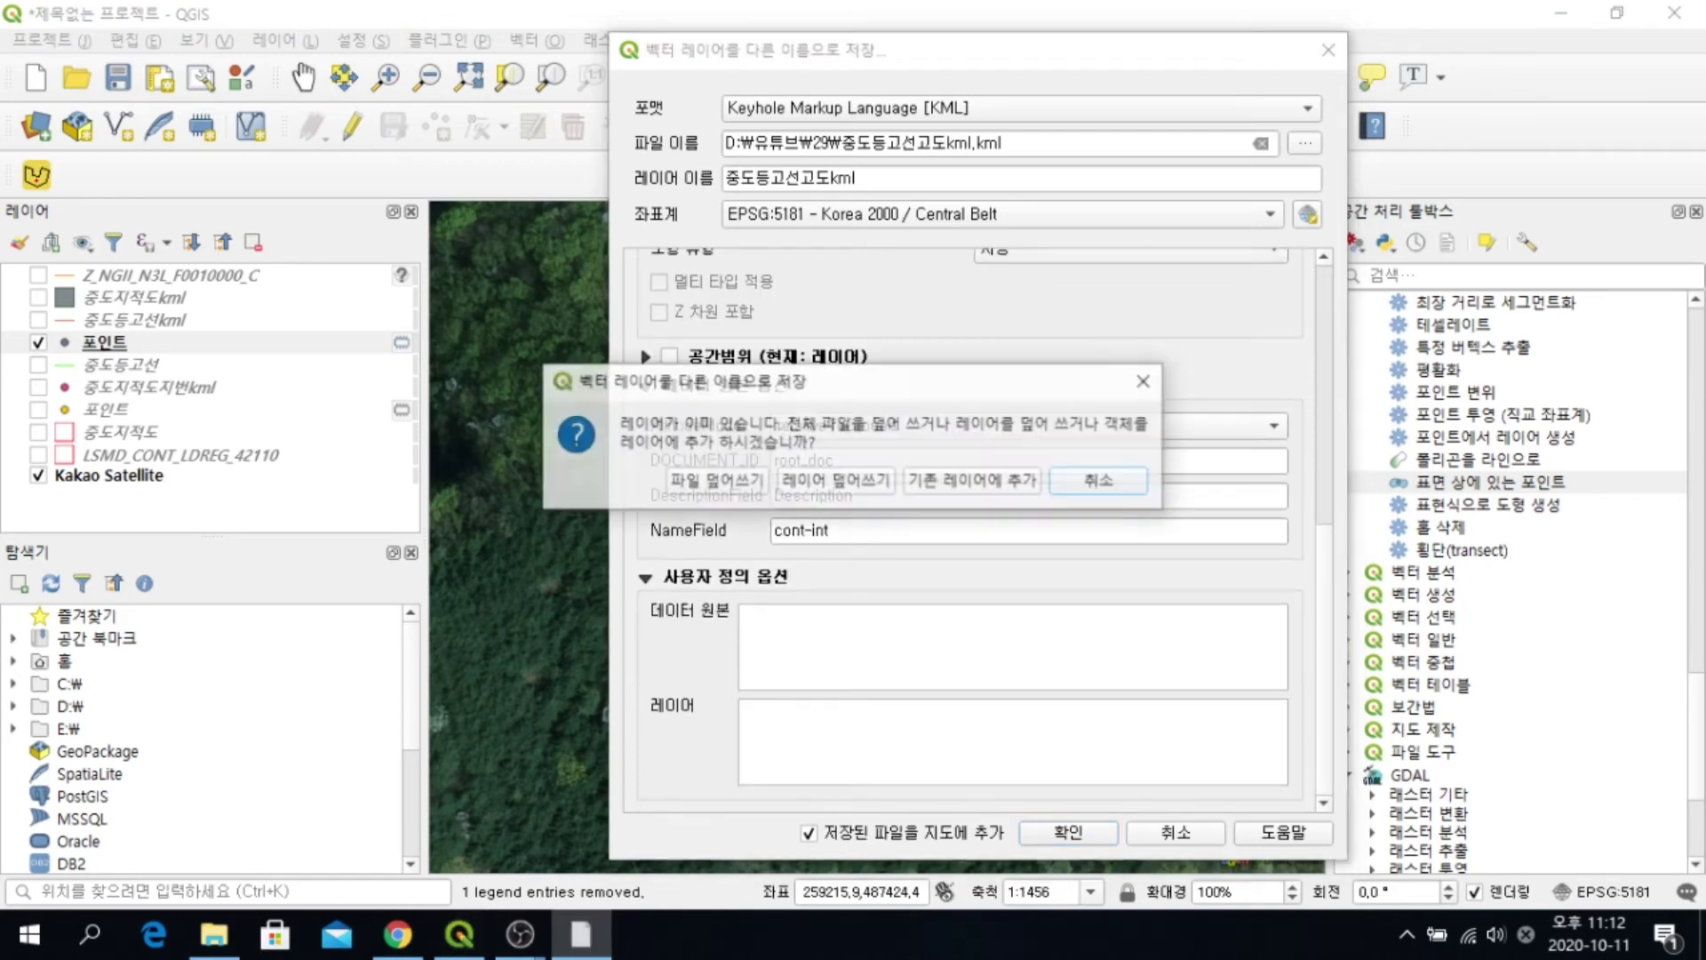
pyautogui.click(708, 481)
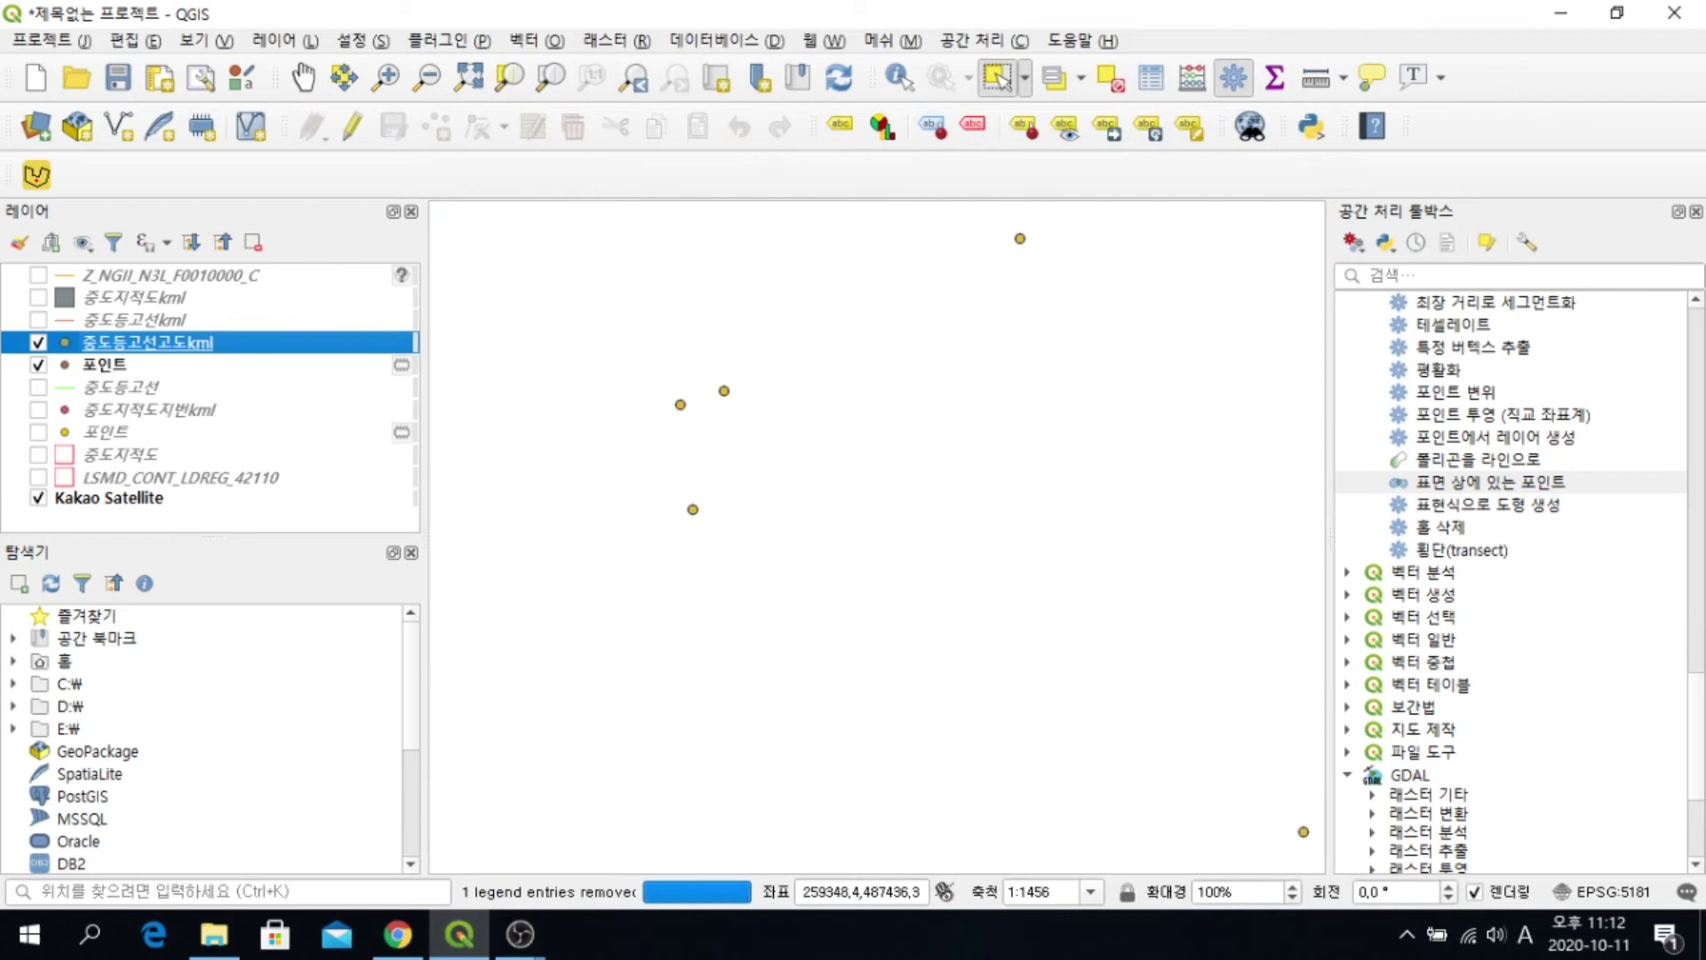
# Open 중도지적도kml.kml and 중도지적도지번kml.kml from the 유튜브\29 folder in Google Earth Pro
pyautogui.click(214, 934)
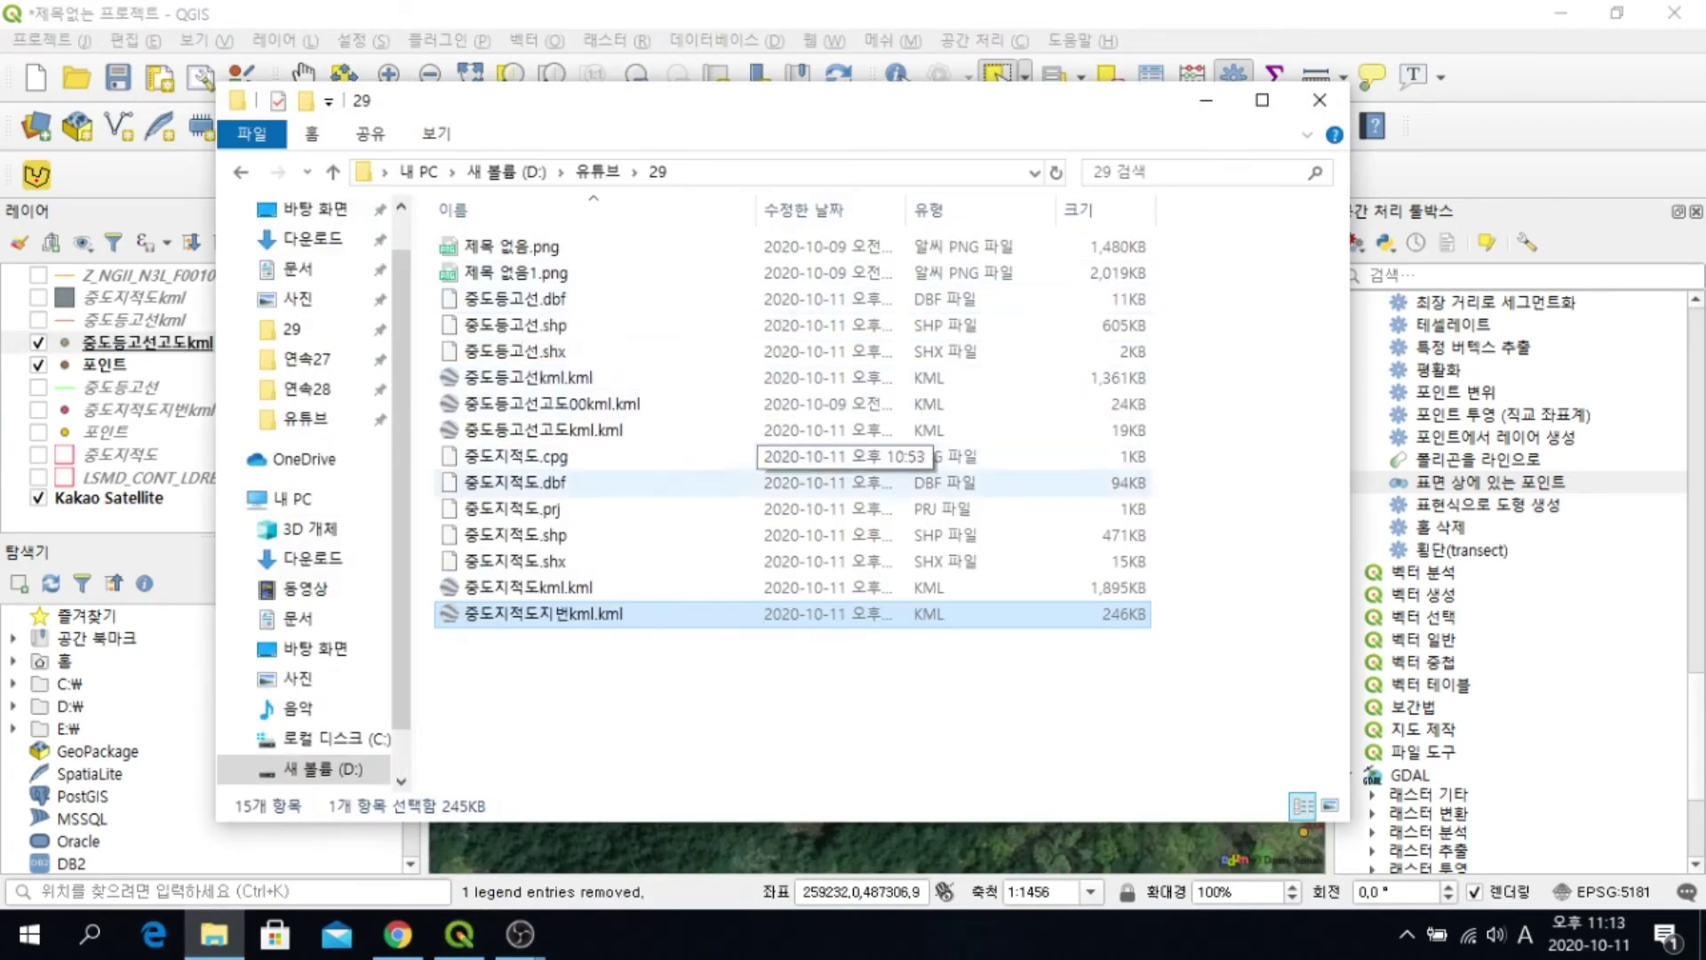
pyautogui.click(533, 657)
pyautogui.click(531, 588)
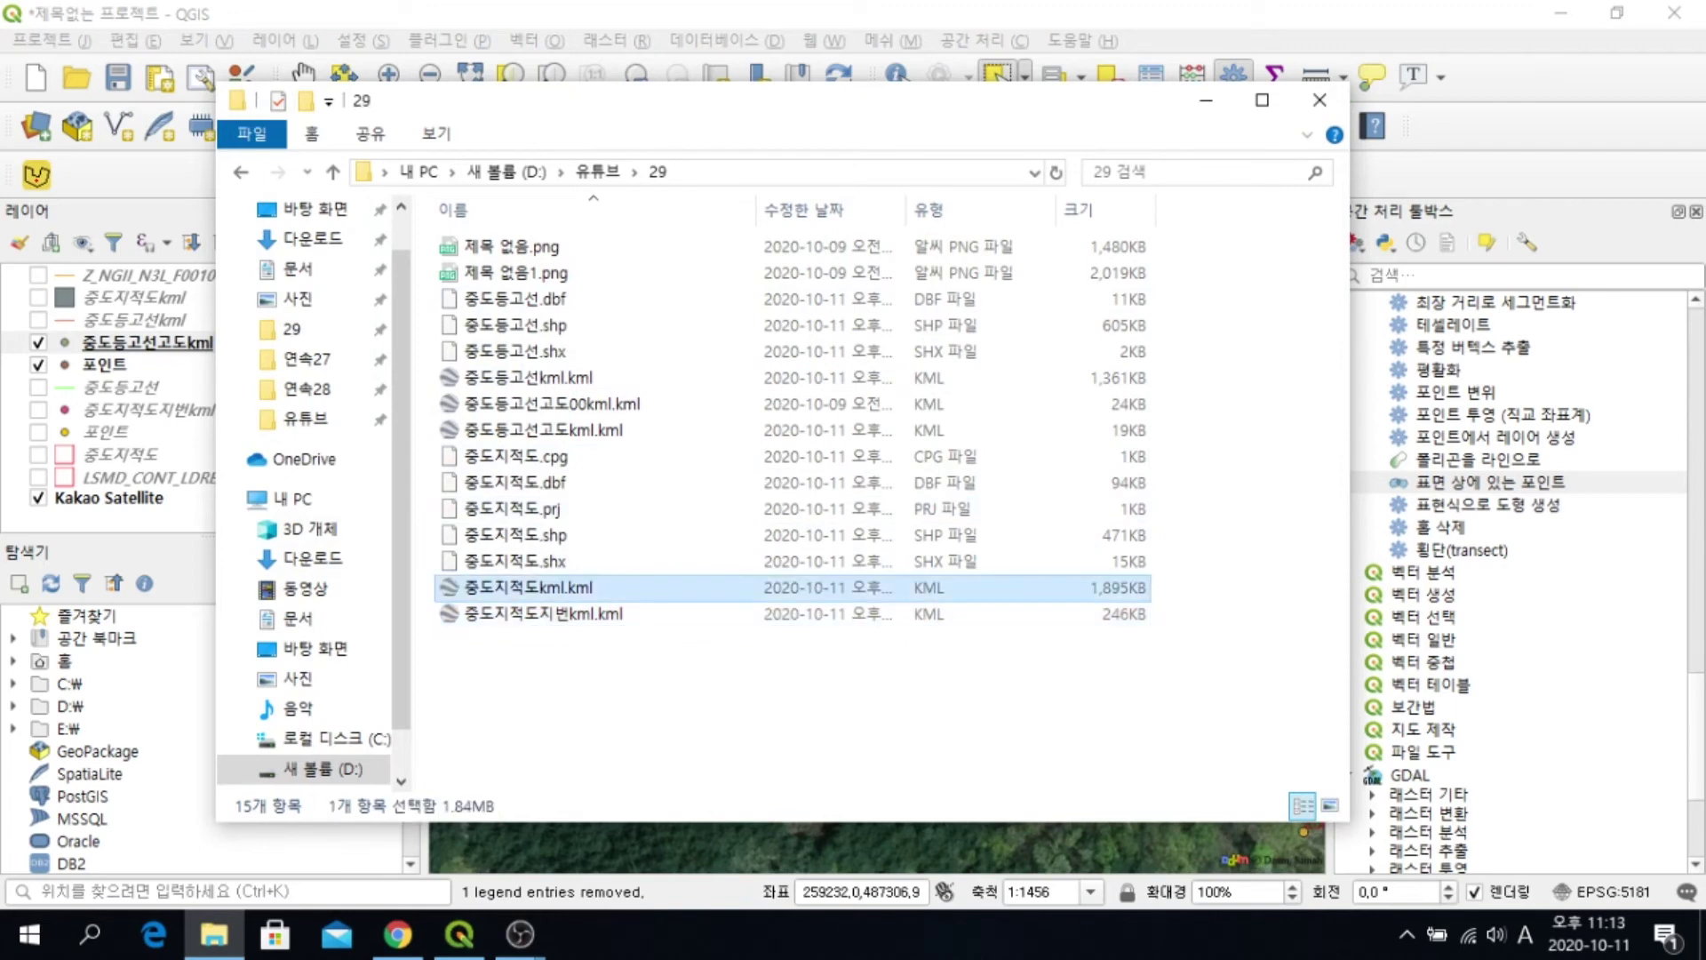
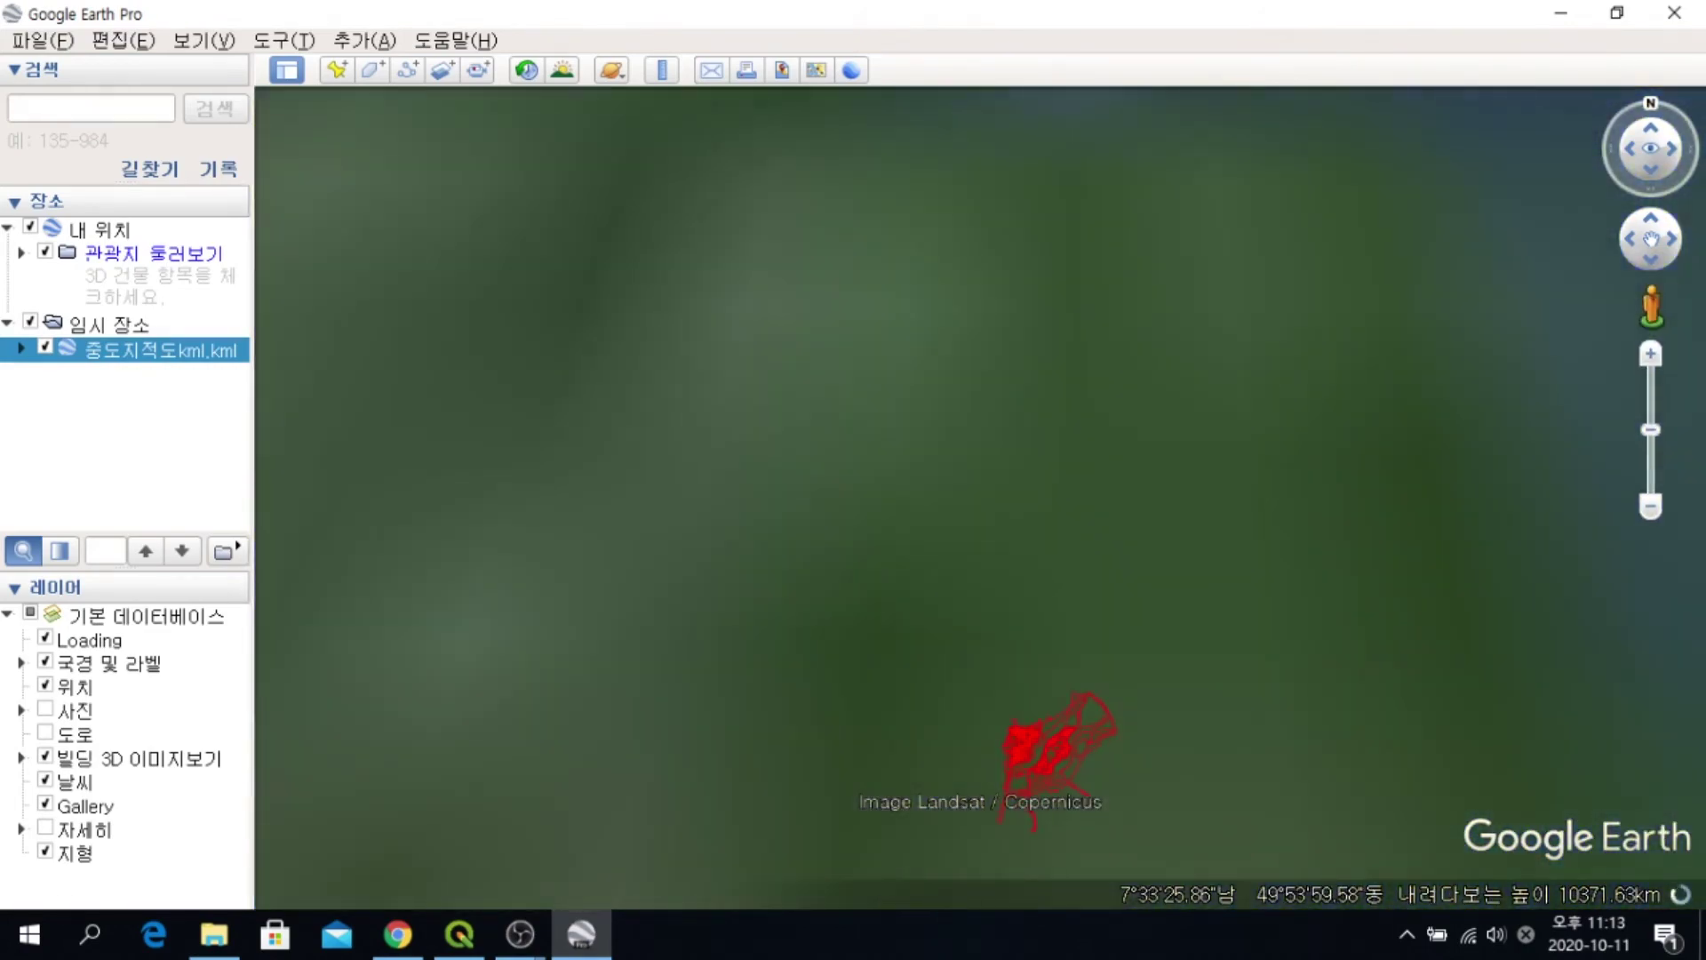
pyautogui.moveTo(581, 934)
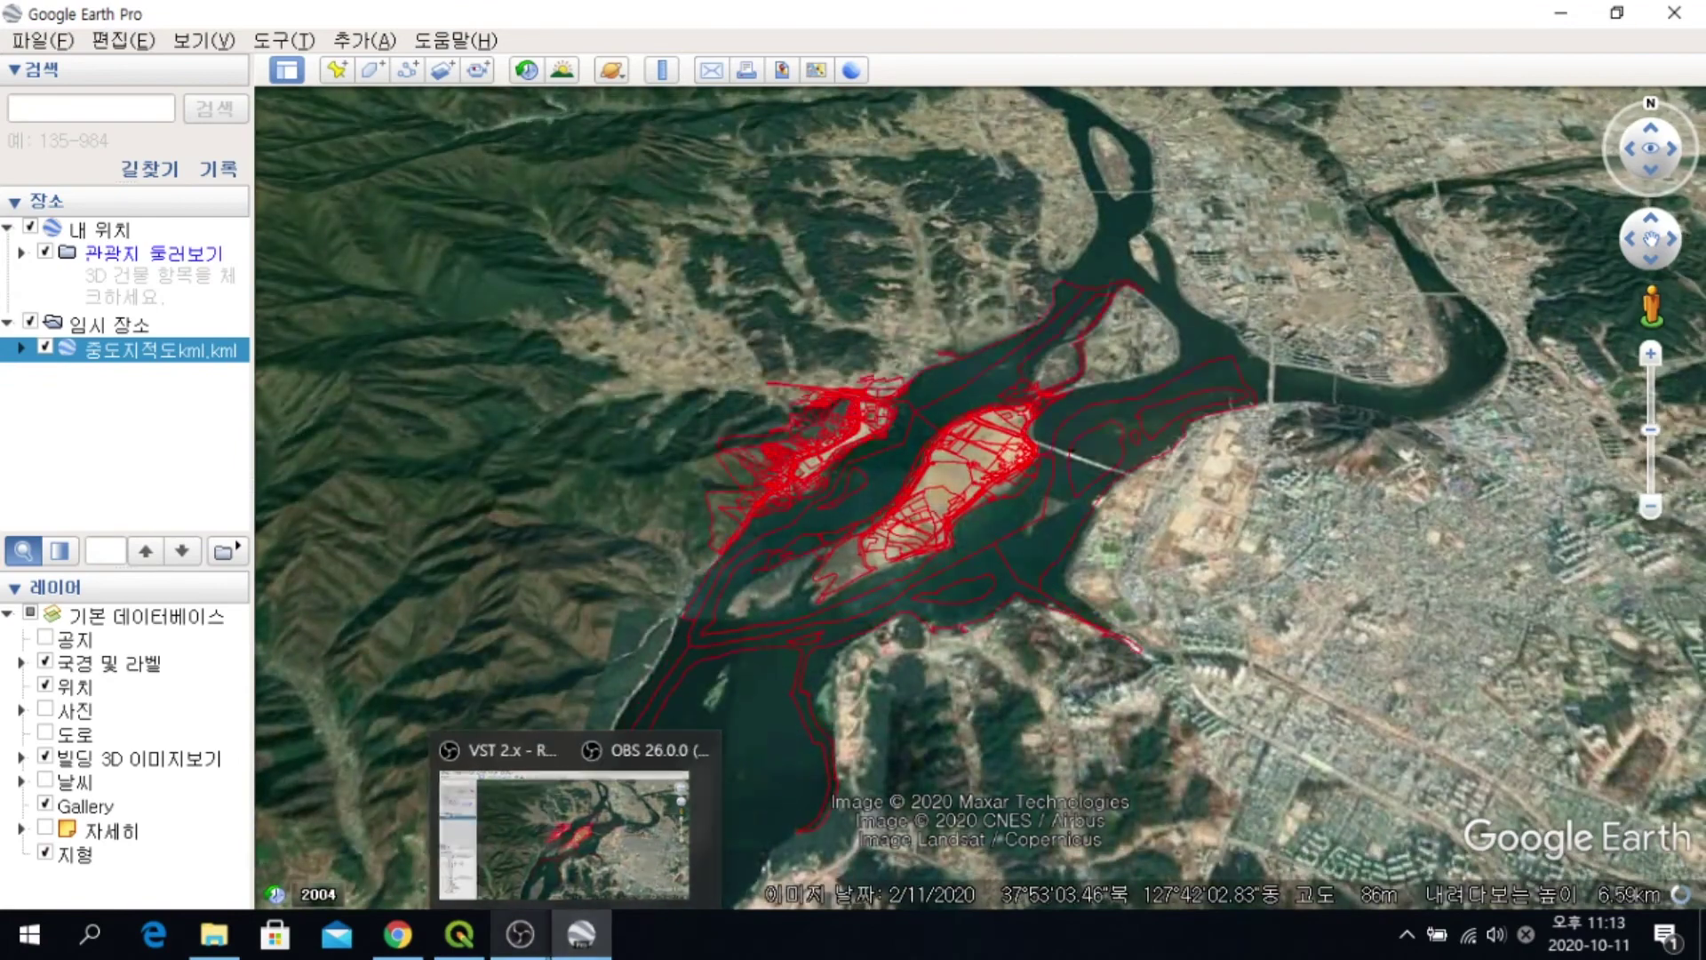
pyautogui.moveTo(213, 934)
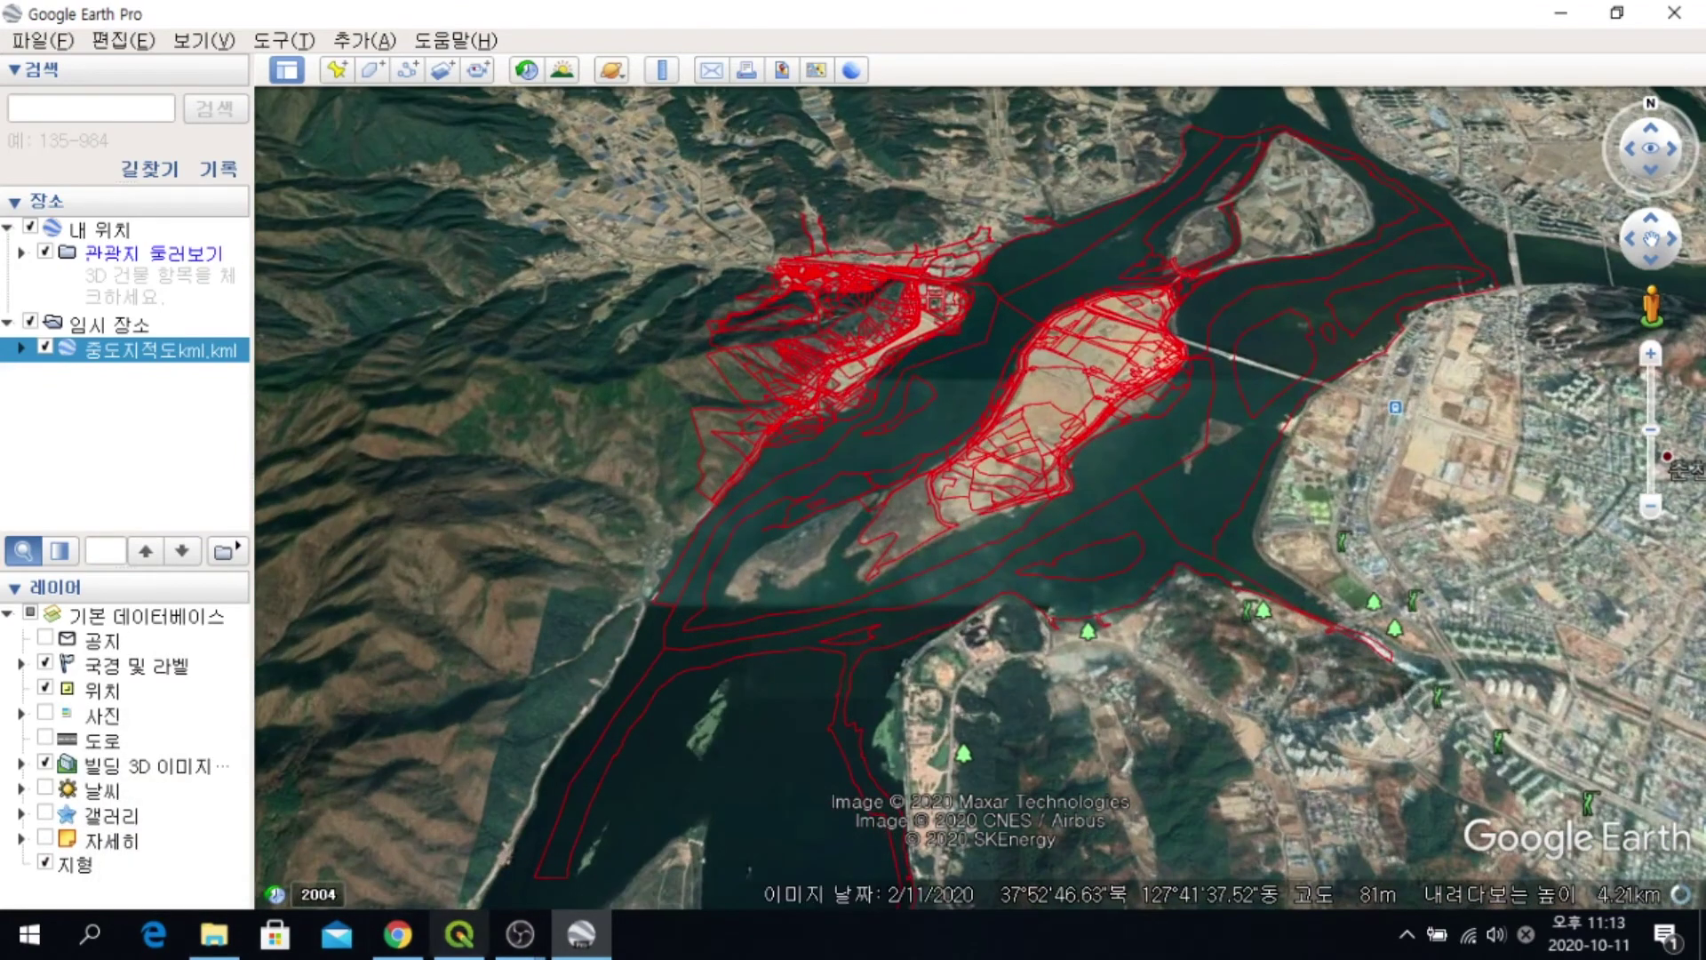
pyautogui.click(214, 933)
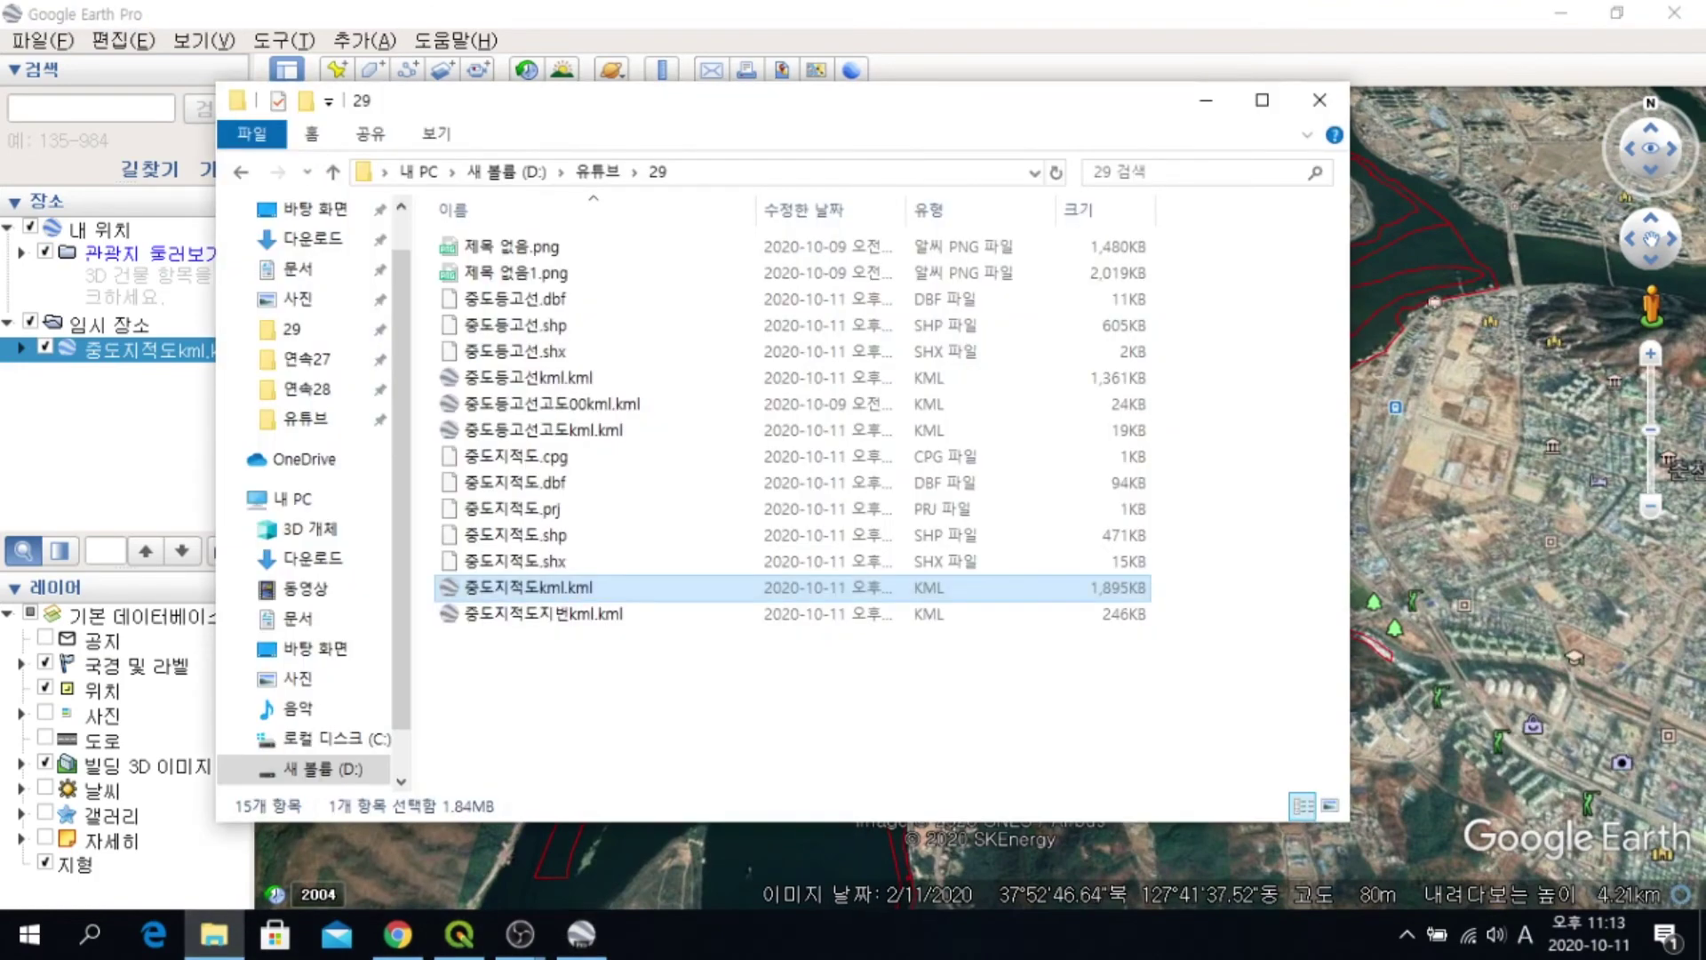
pyautogui.doubleClick(980, 614)
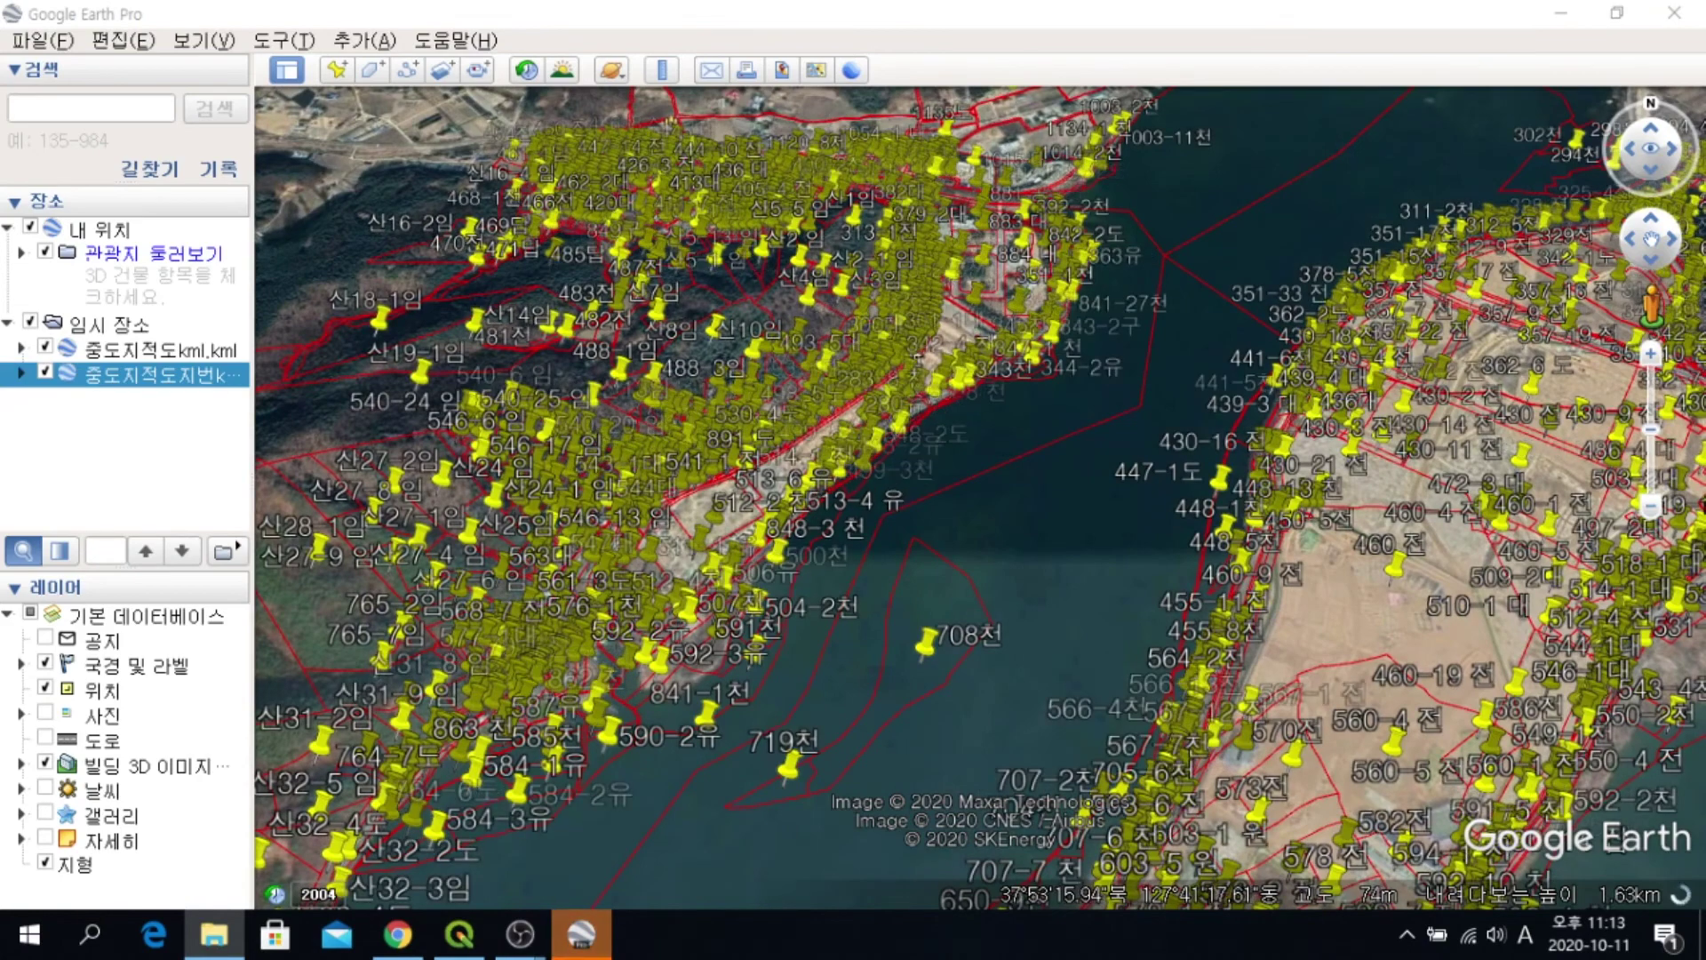
# Apply a shared style to the 중도지적도지번kml.kml folder and set its icon scale to 0.3
pyautogui.rightClick(136, 375)
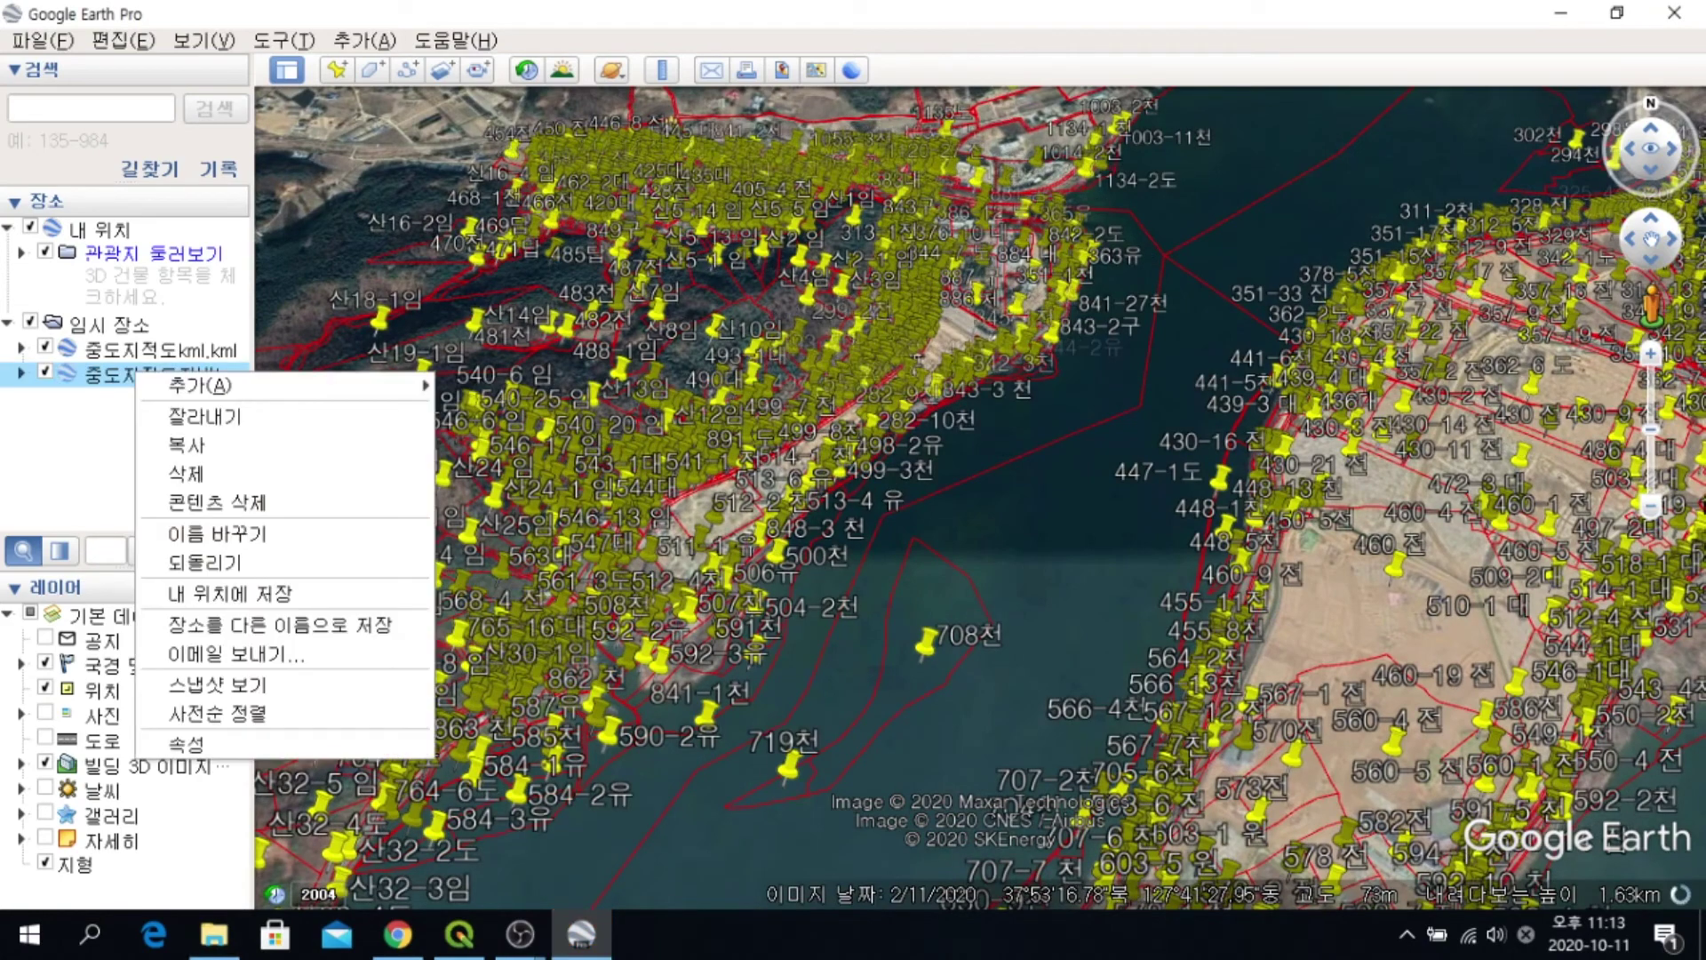
pyautogui.click(186, 744)
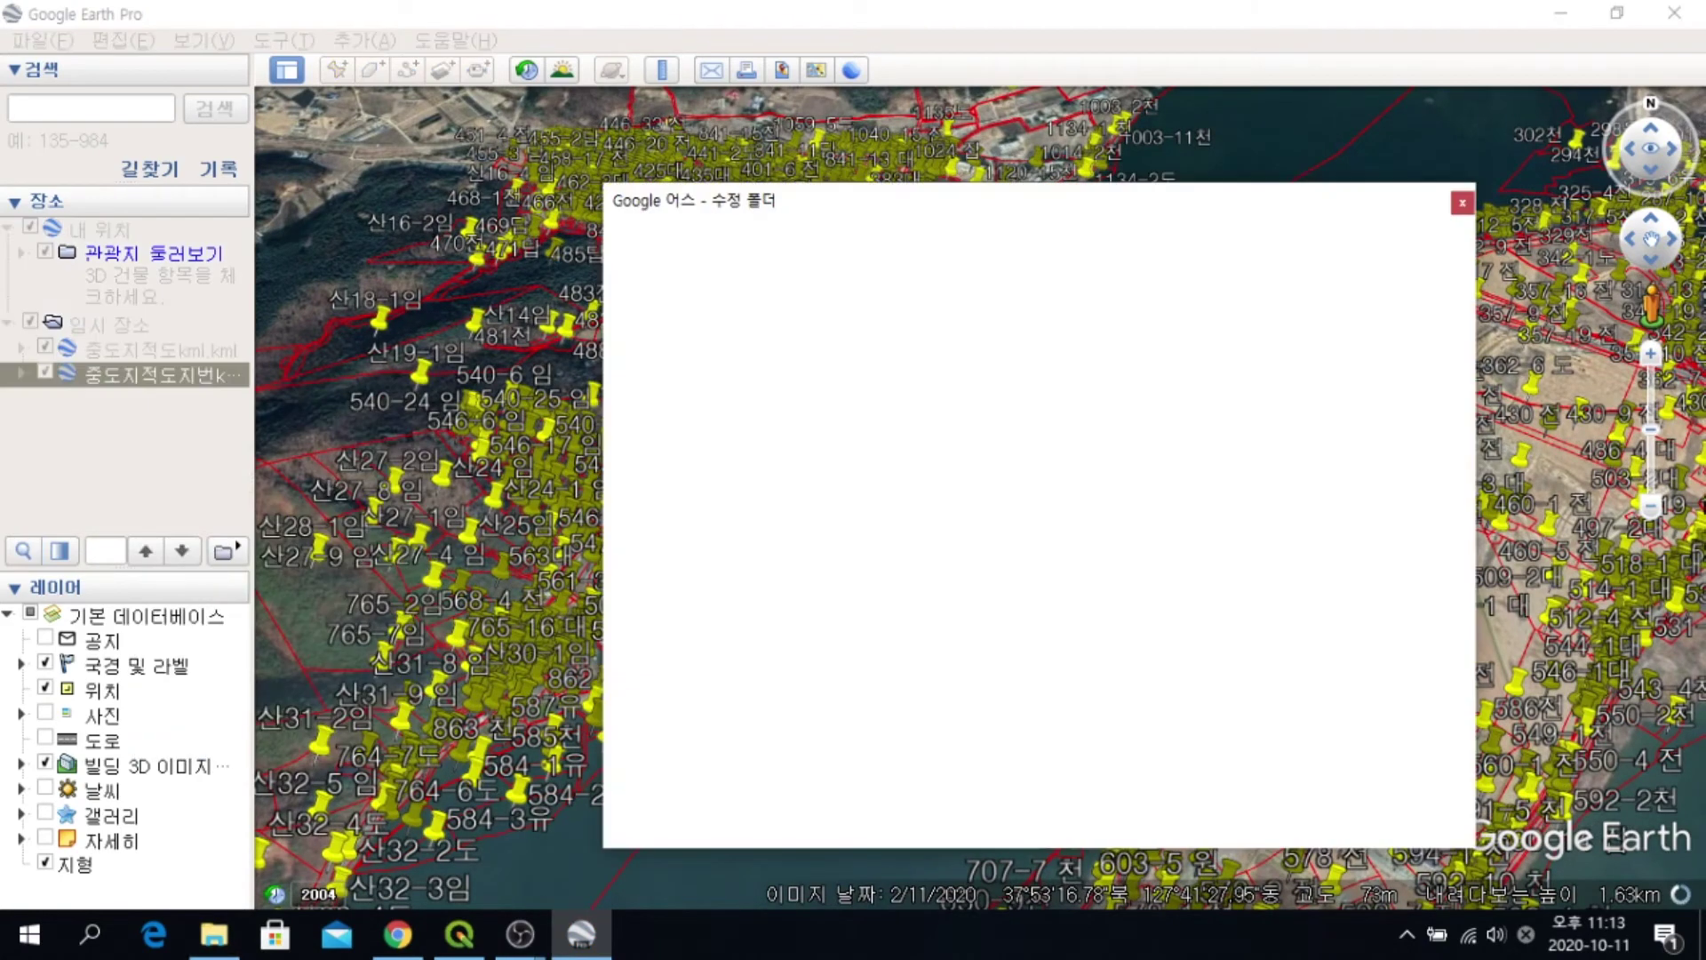
pyautogui.click(751, 399)
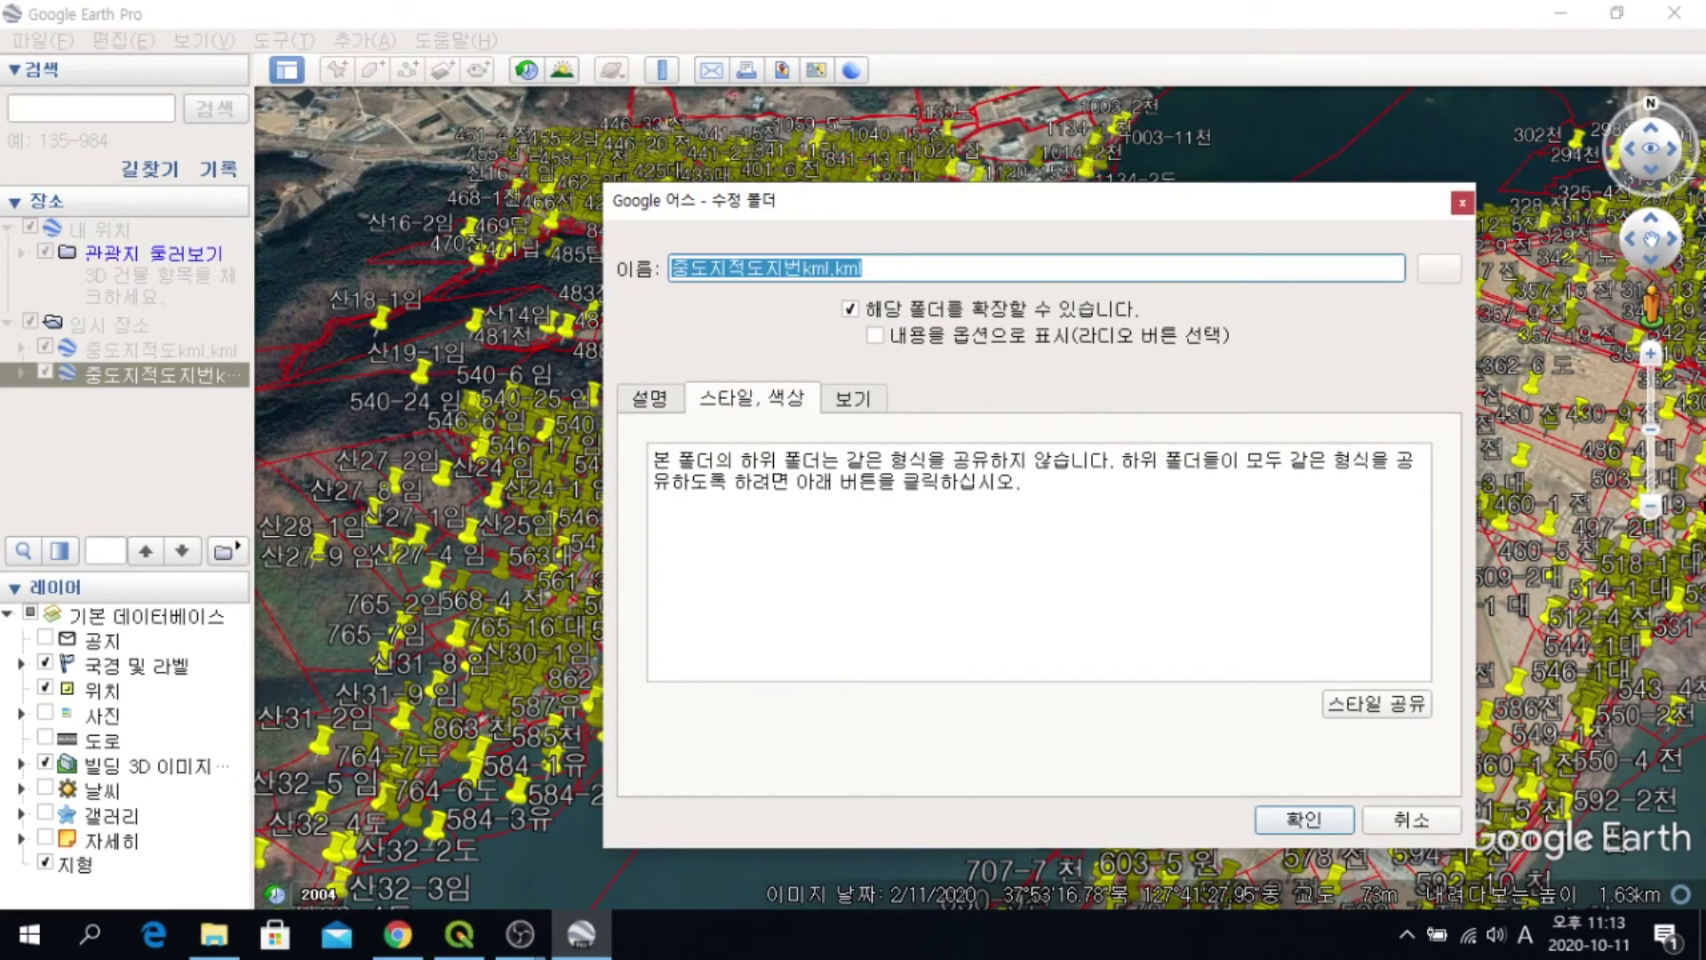
pyautogui.click(1376, 704)
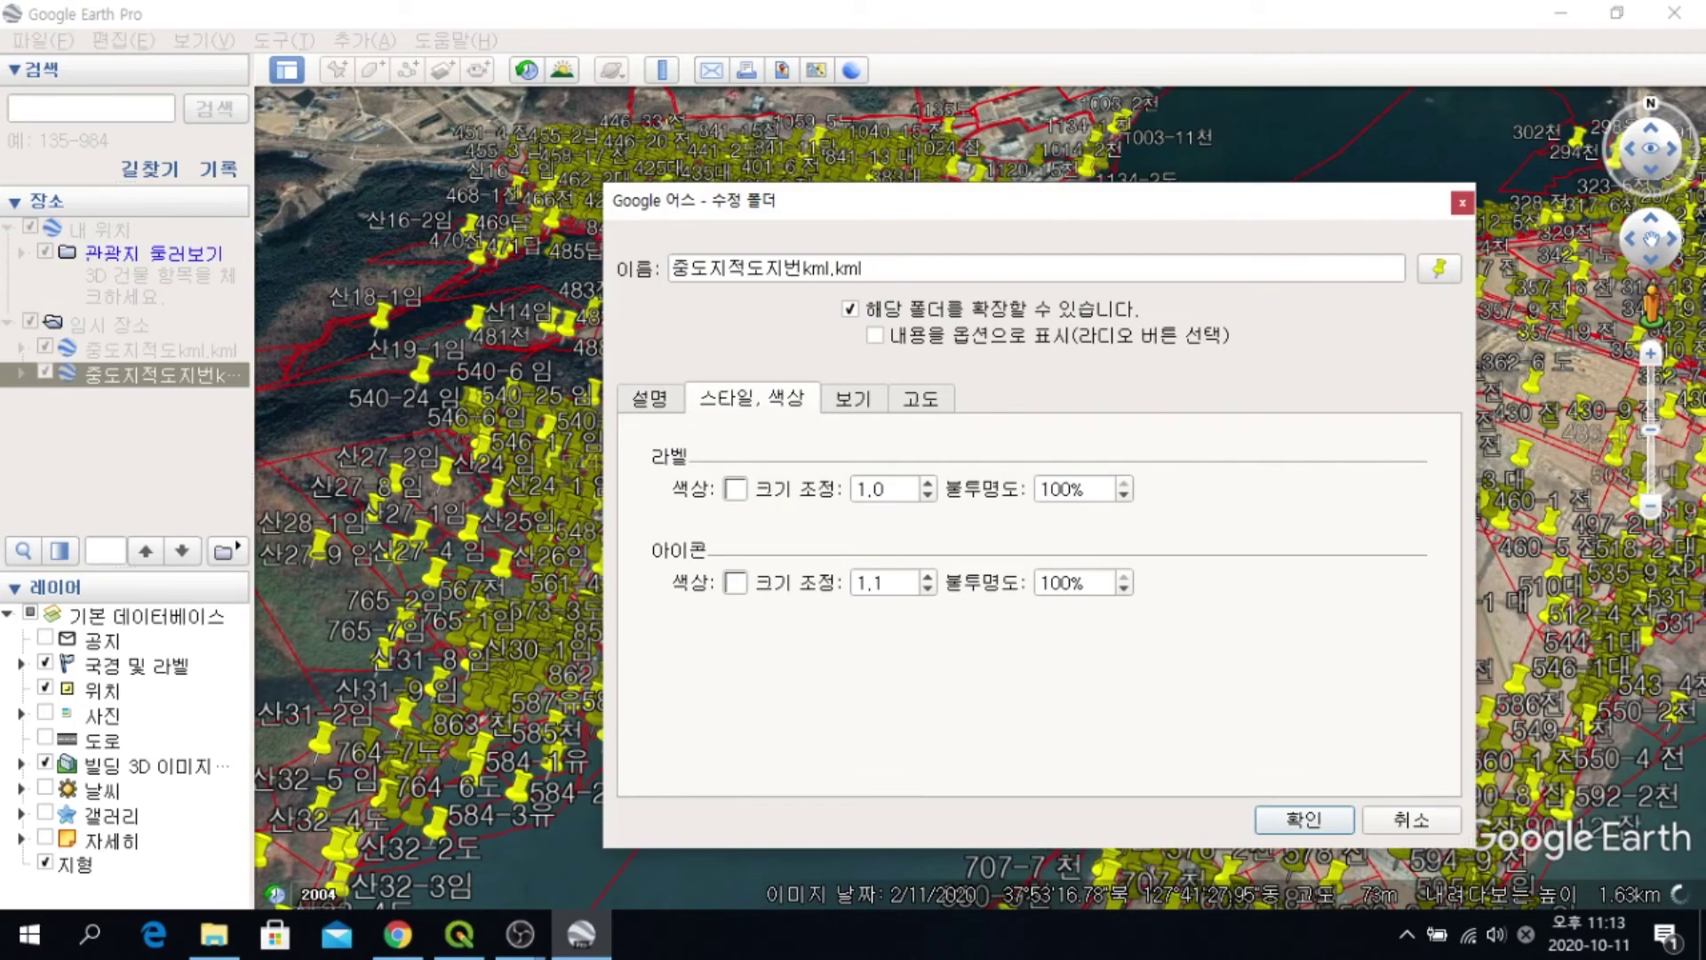
pyautogui.click(928, 589)
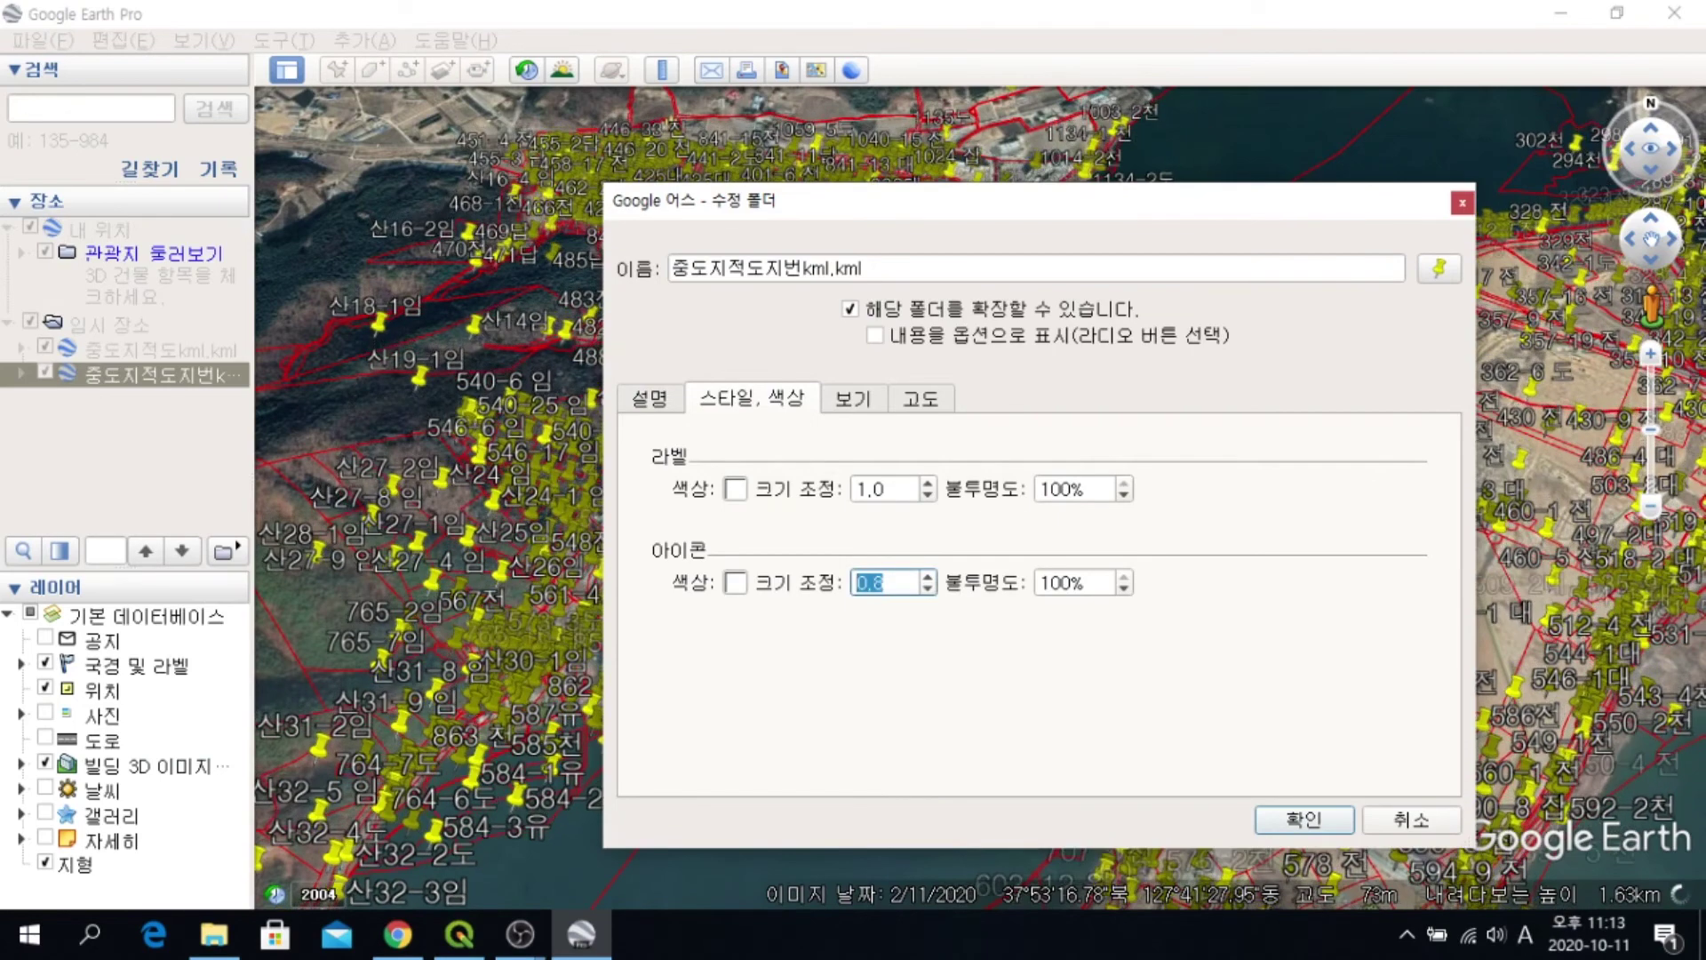
pyautogui.press('Down')
pyautogui.press('Down')
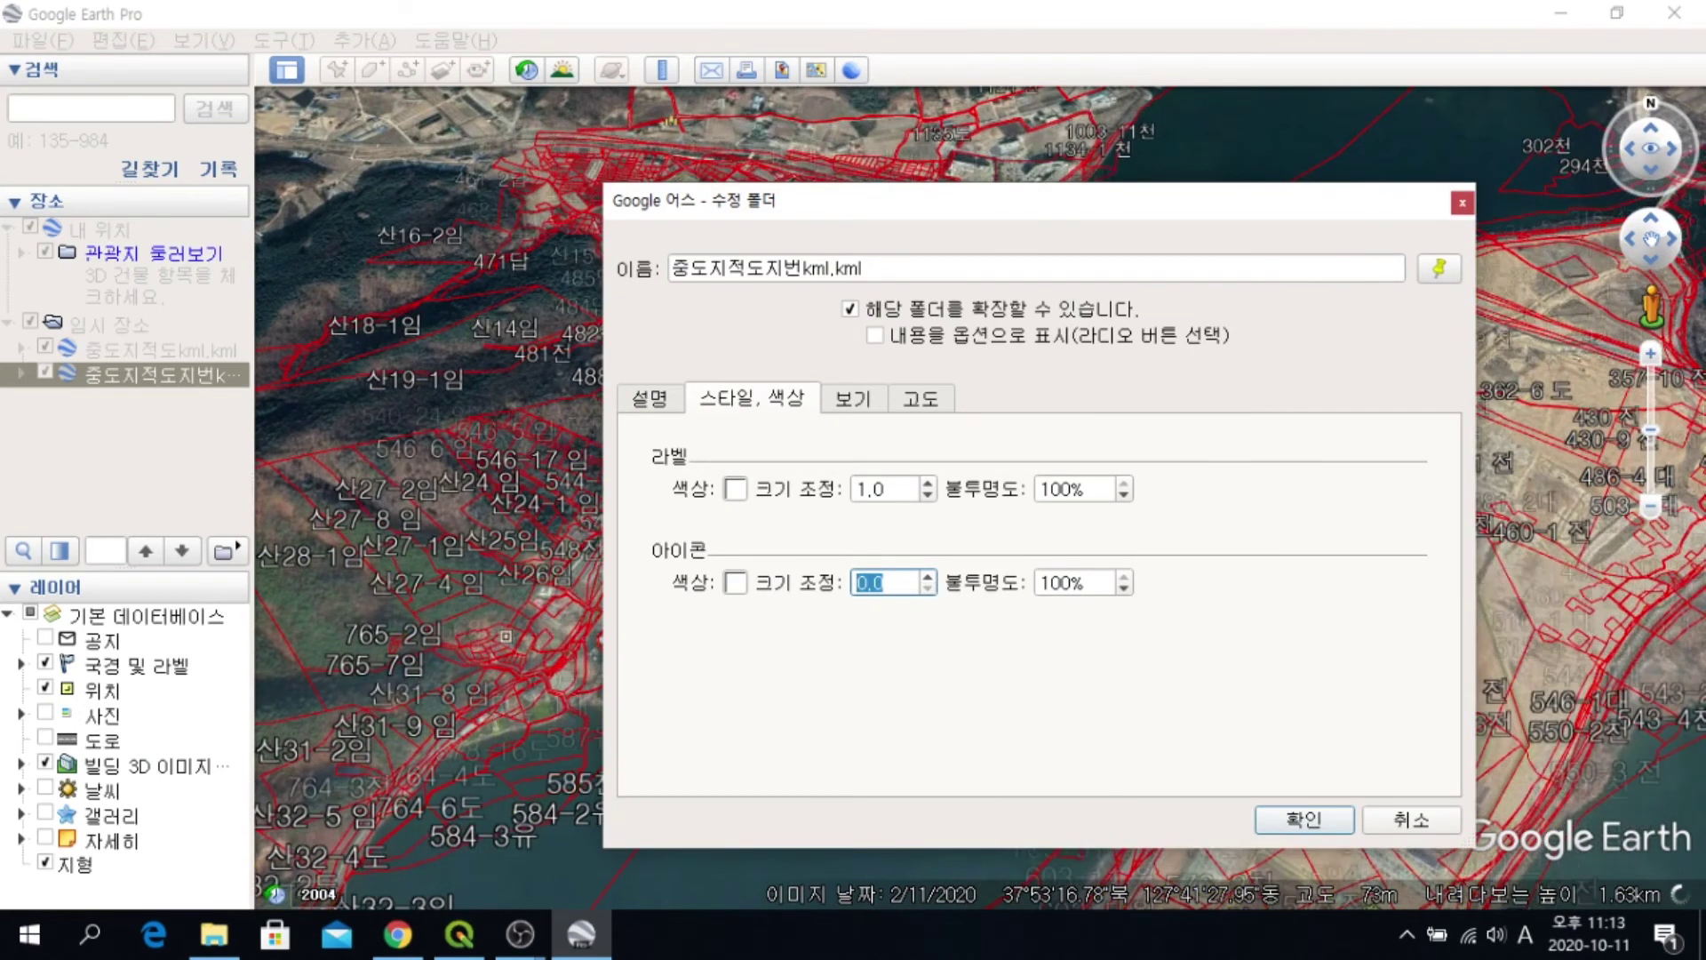
pyautogui.press('Up')
pyautogui.press('Up')
pyautogui.press('Up')
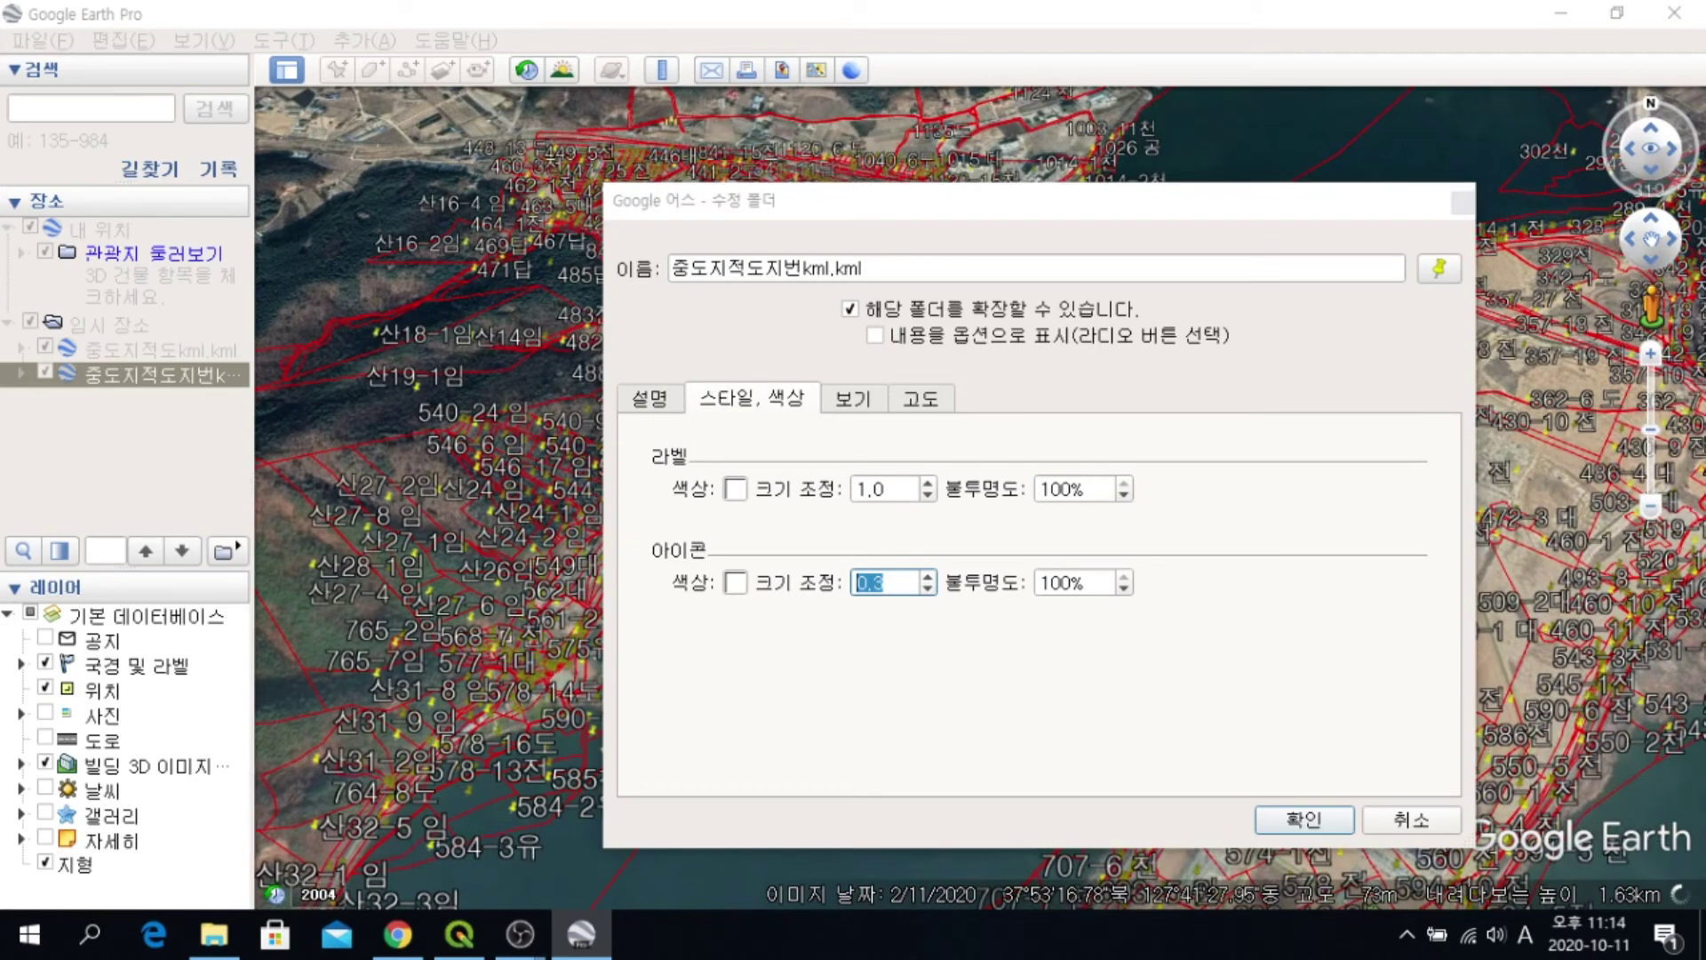
# Set the label color of 중도지적도지번kml.kml to red and apply the folder properties
pyautogui.click(735, 489)
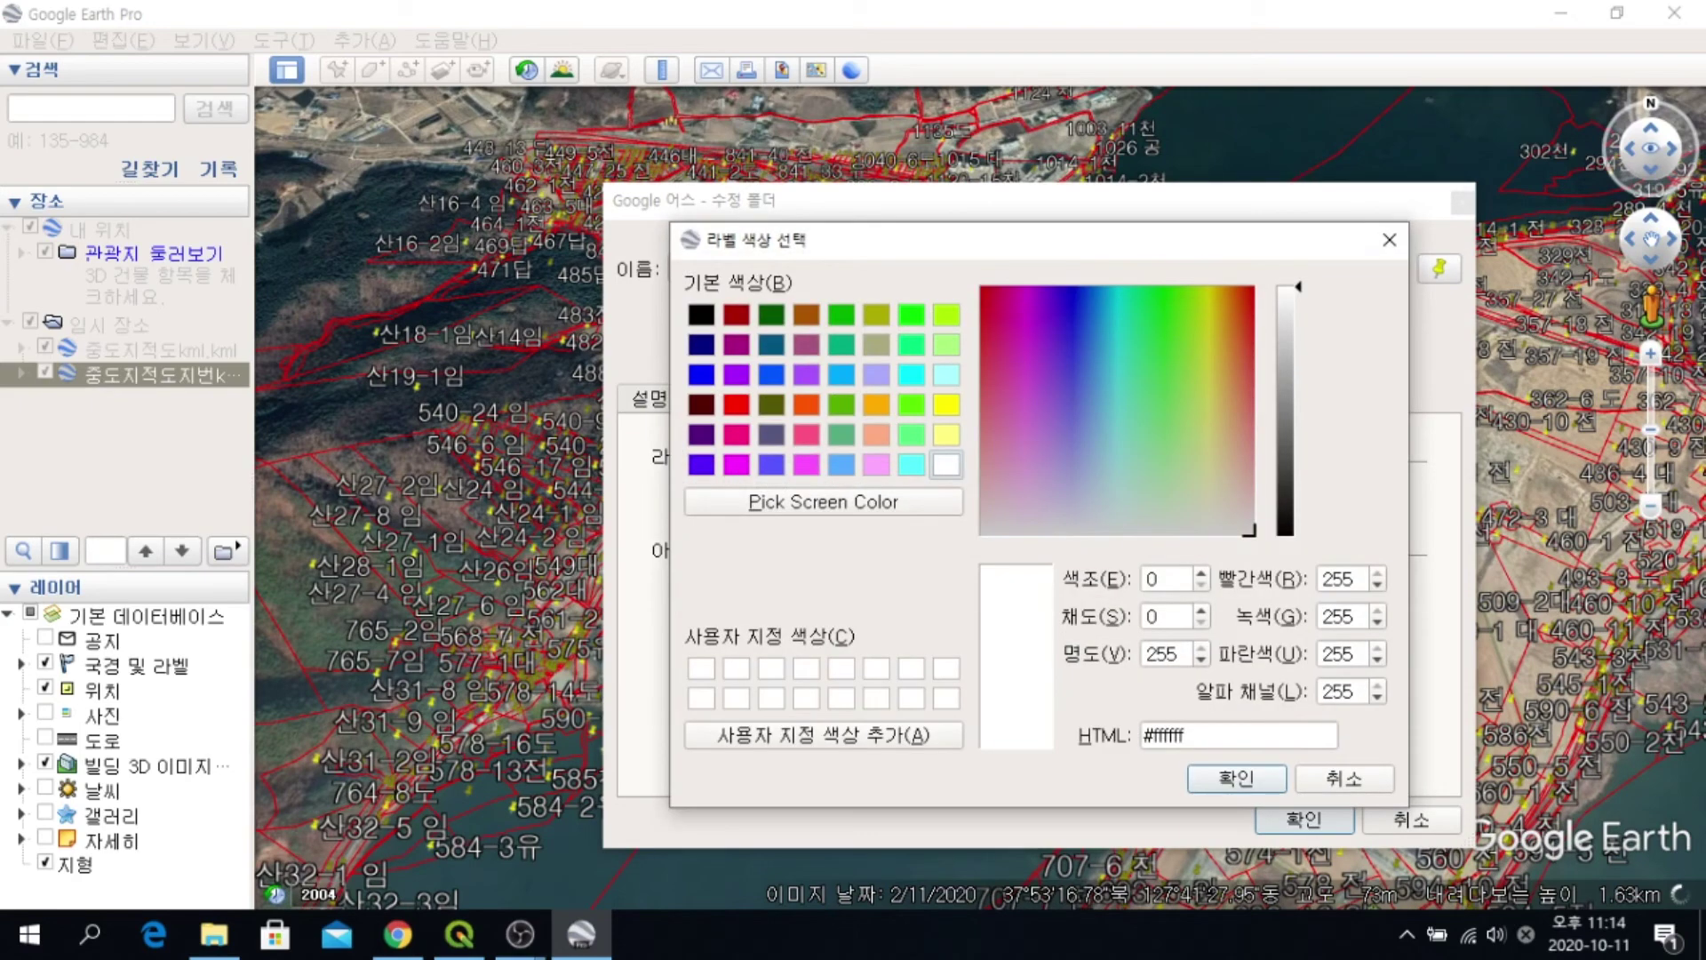
pyautogui.click(735, 404)
pyautogui.press('Return')
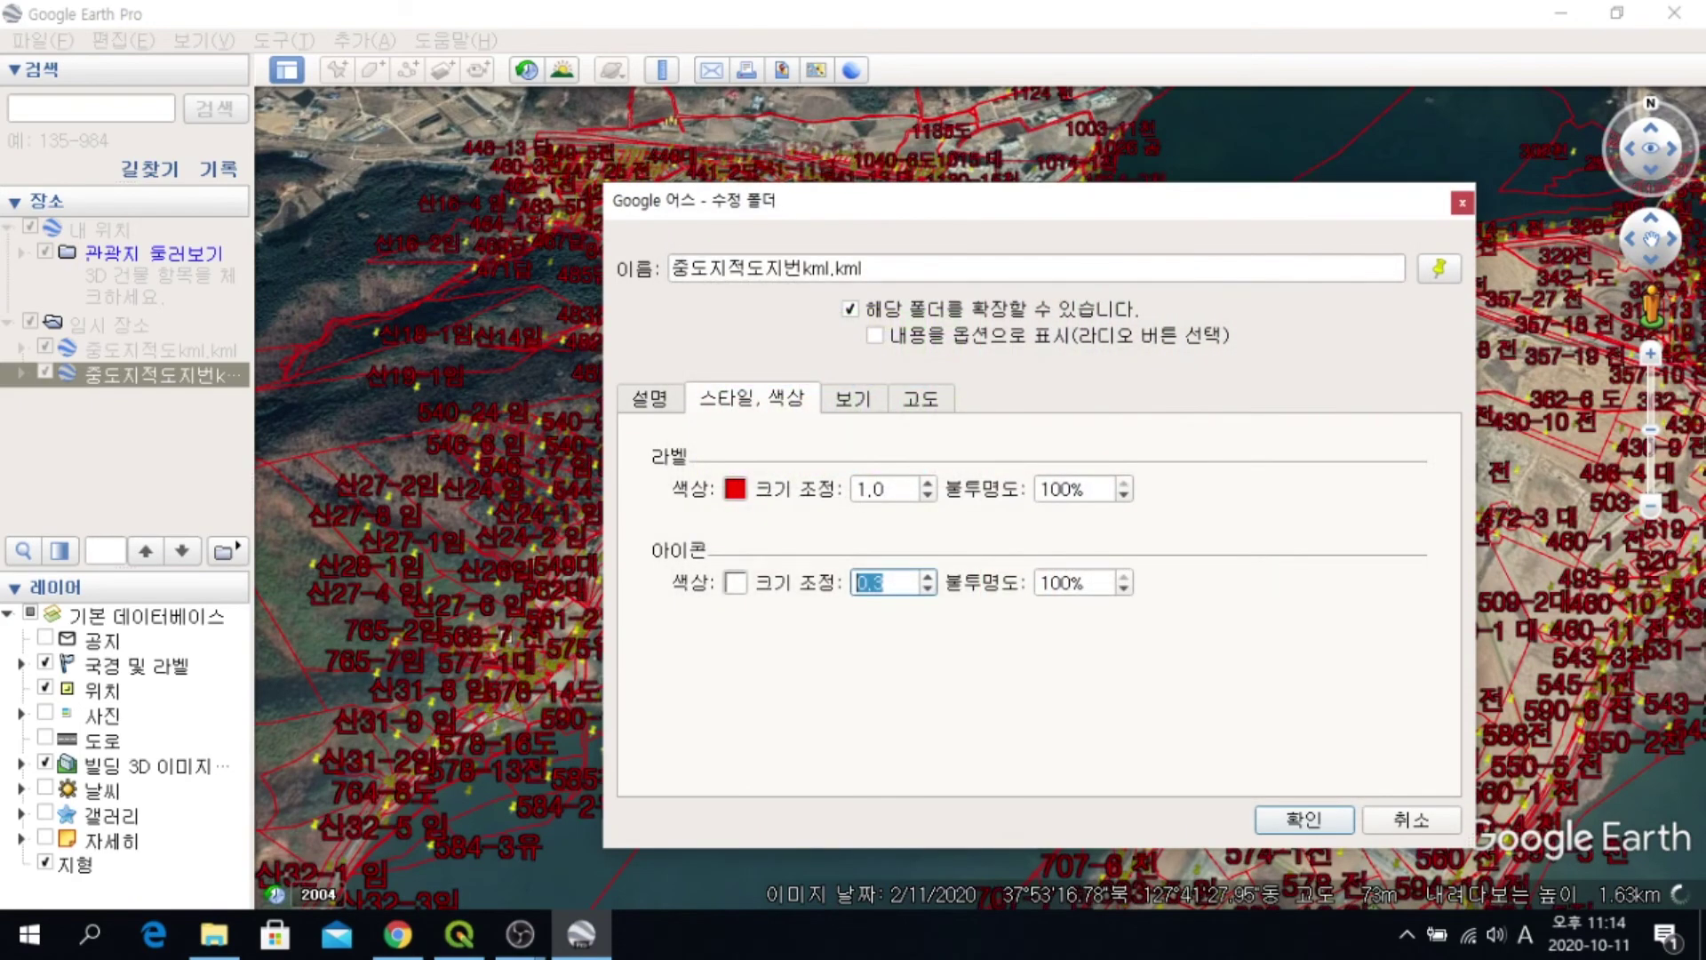
pyautogui.press('Return')
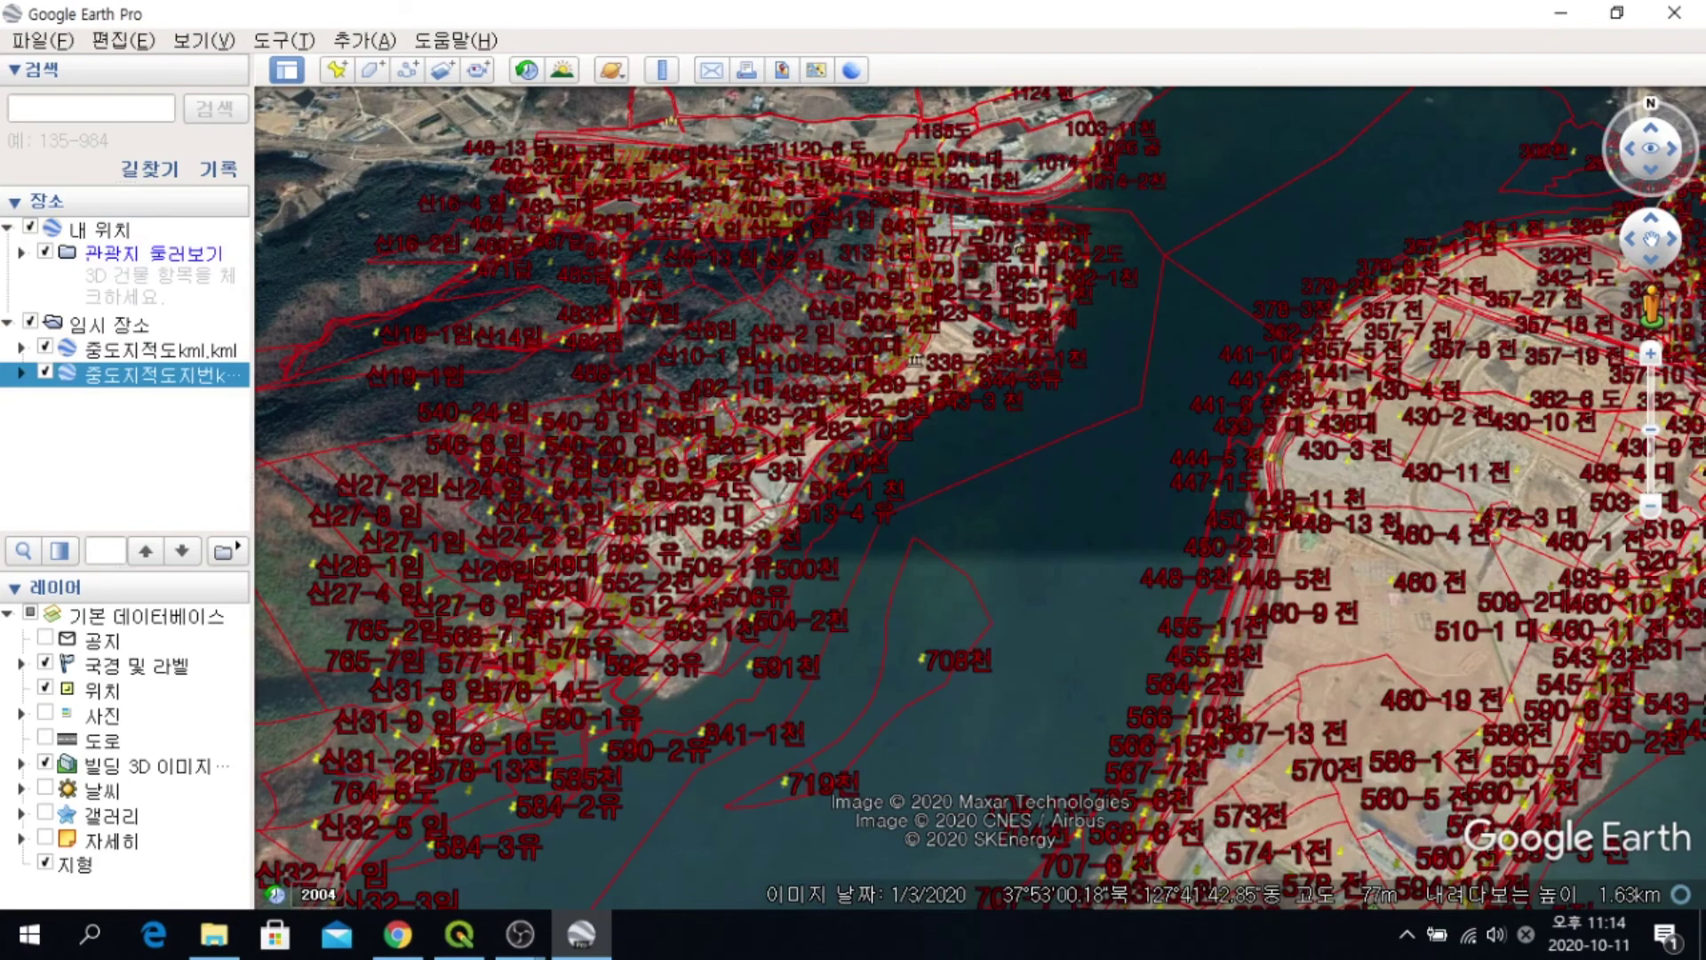
pyautogui.scroll(2, 702, 353)
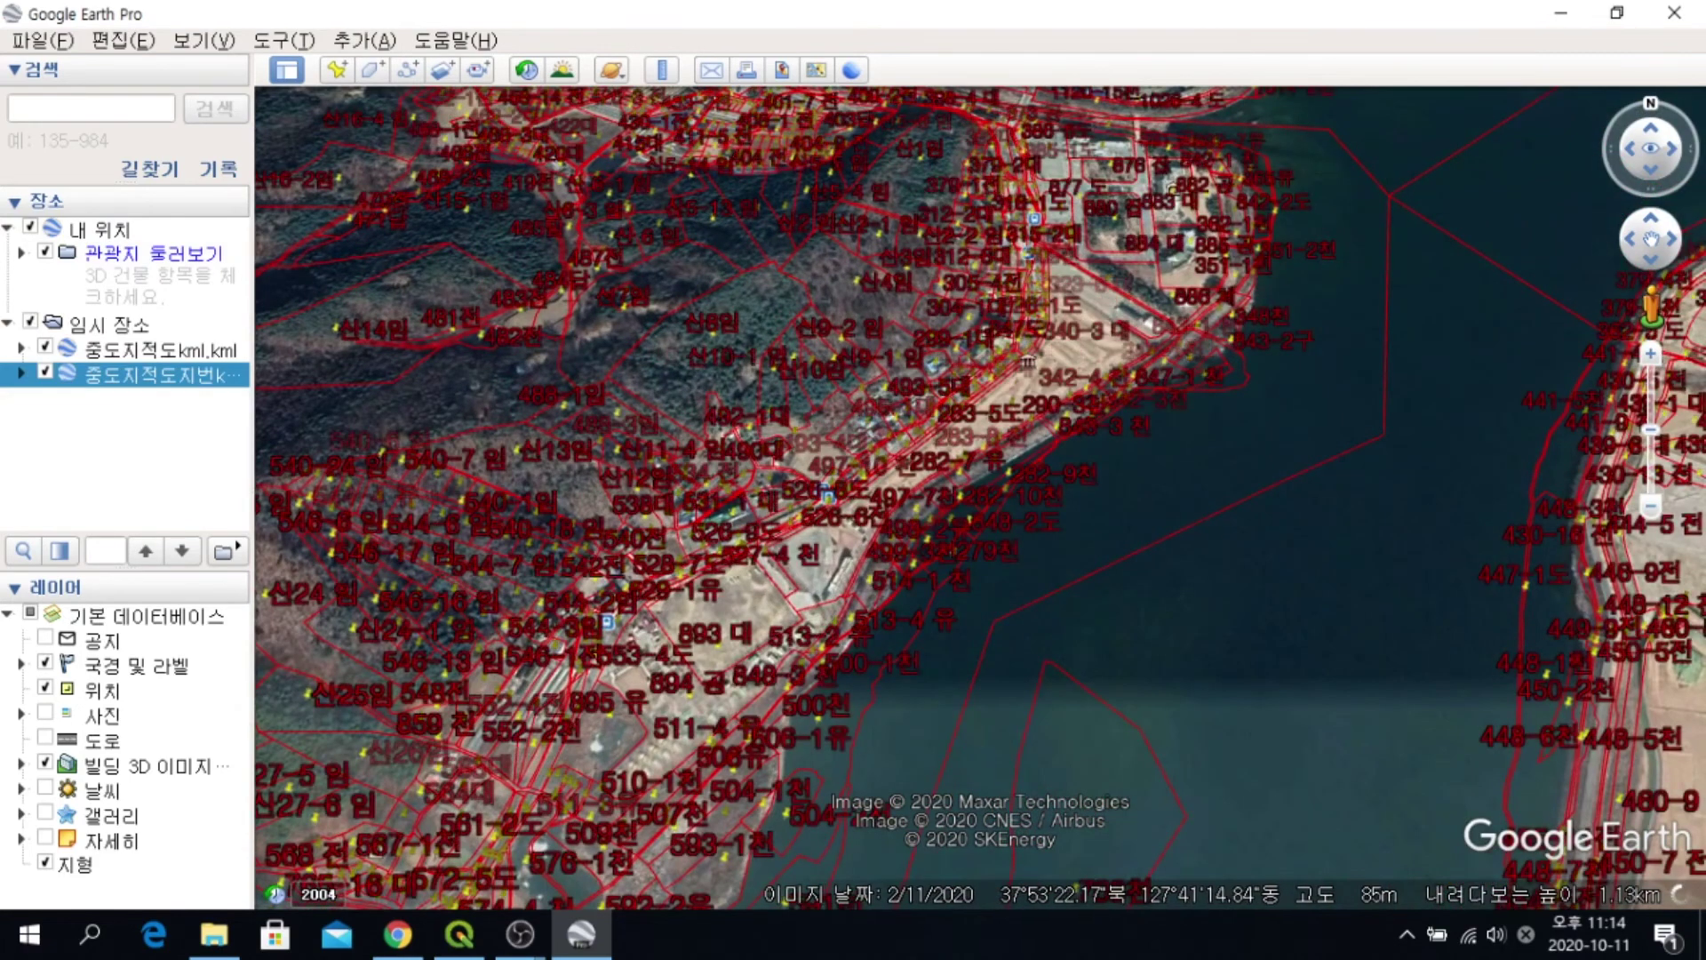
# Open the contour file 중도등고선kml.kml from the 29 folder in Google Earth Pro
pyautogui.click(214, 934)
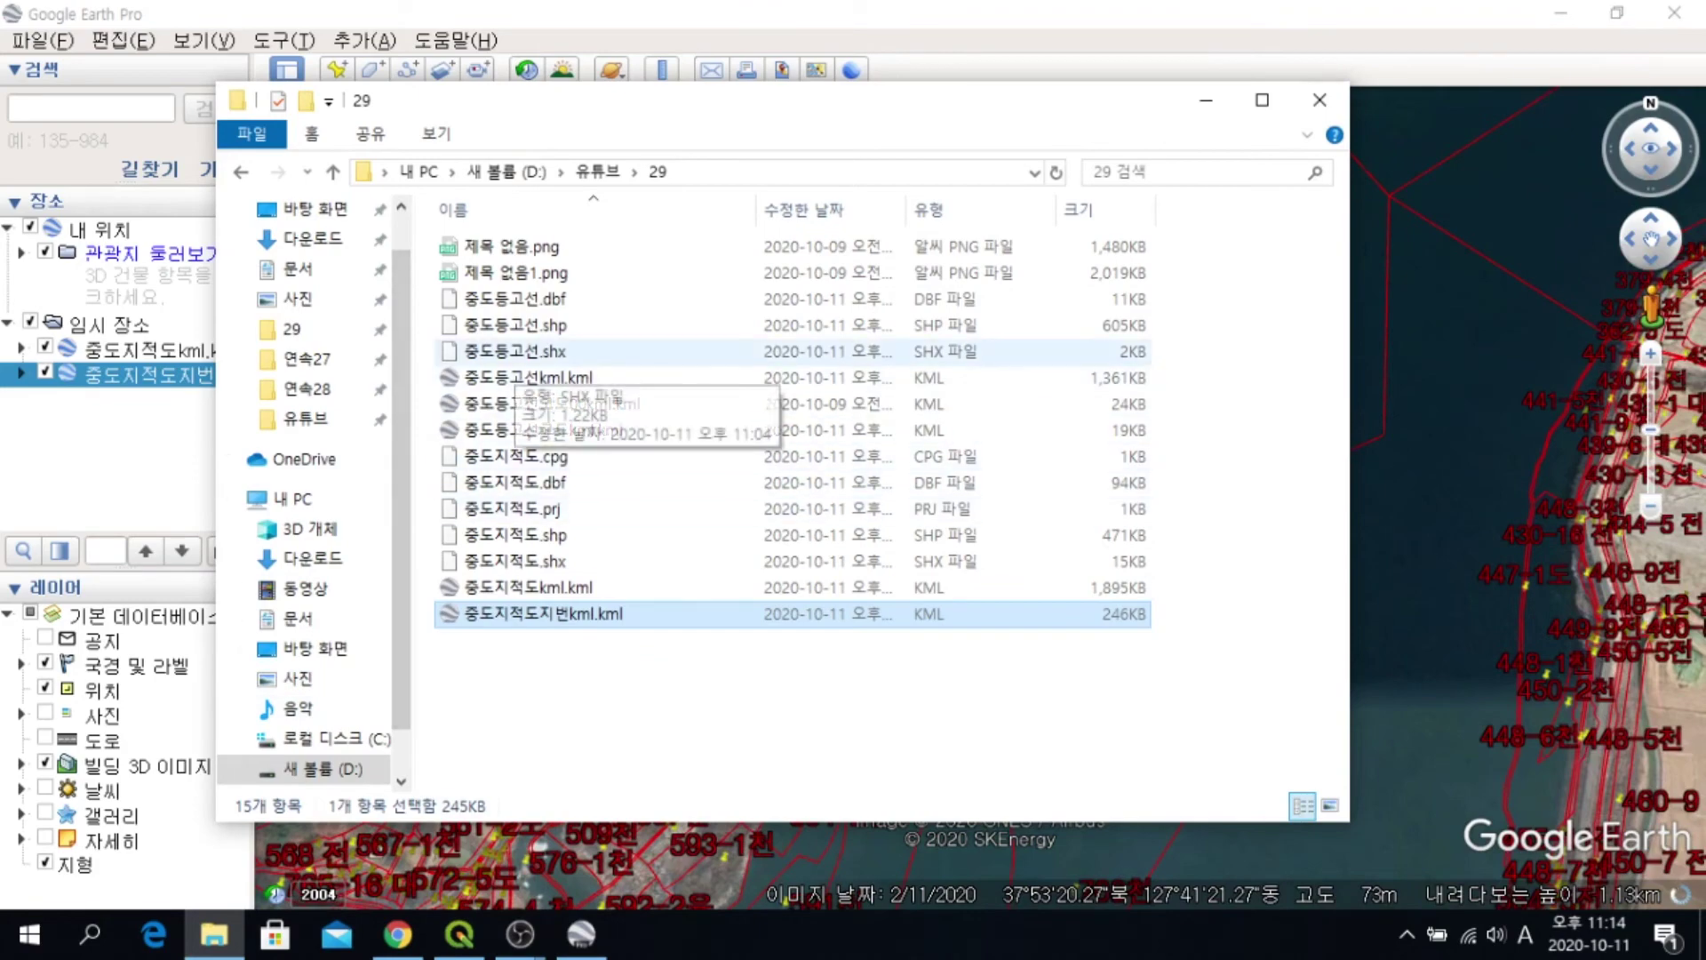
pyautogui.click(524, 378)
pyautogui.press('Return')
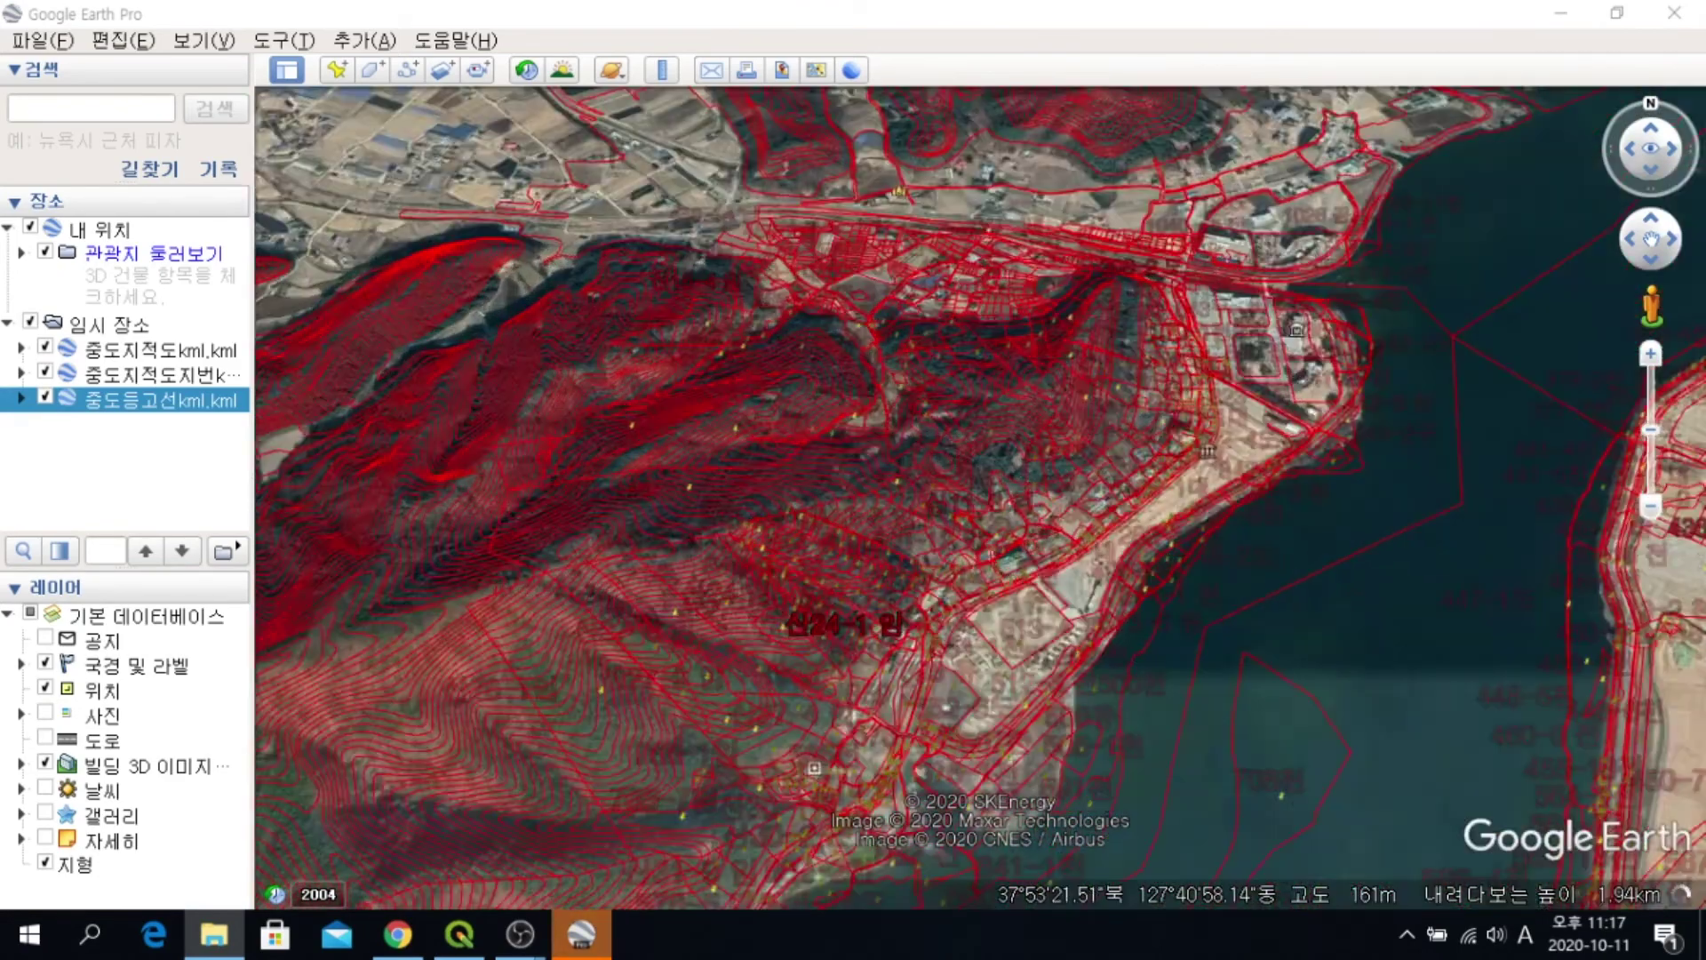
pyautogui.scroll(3, 790, 443)
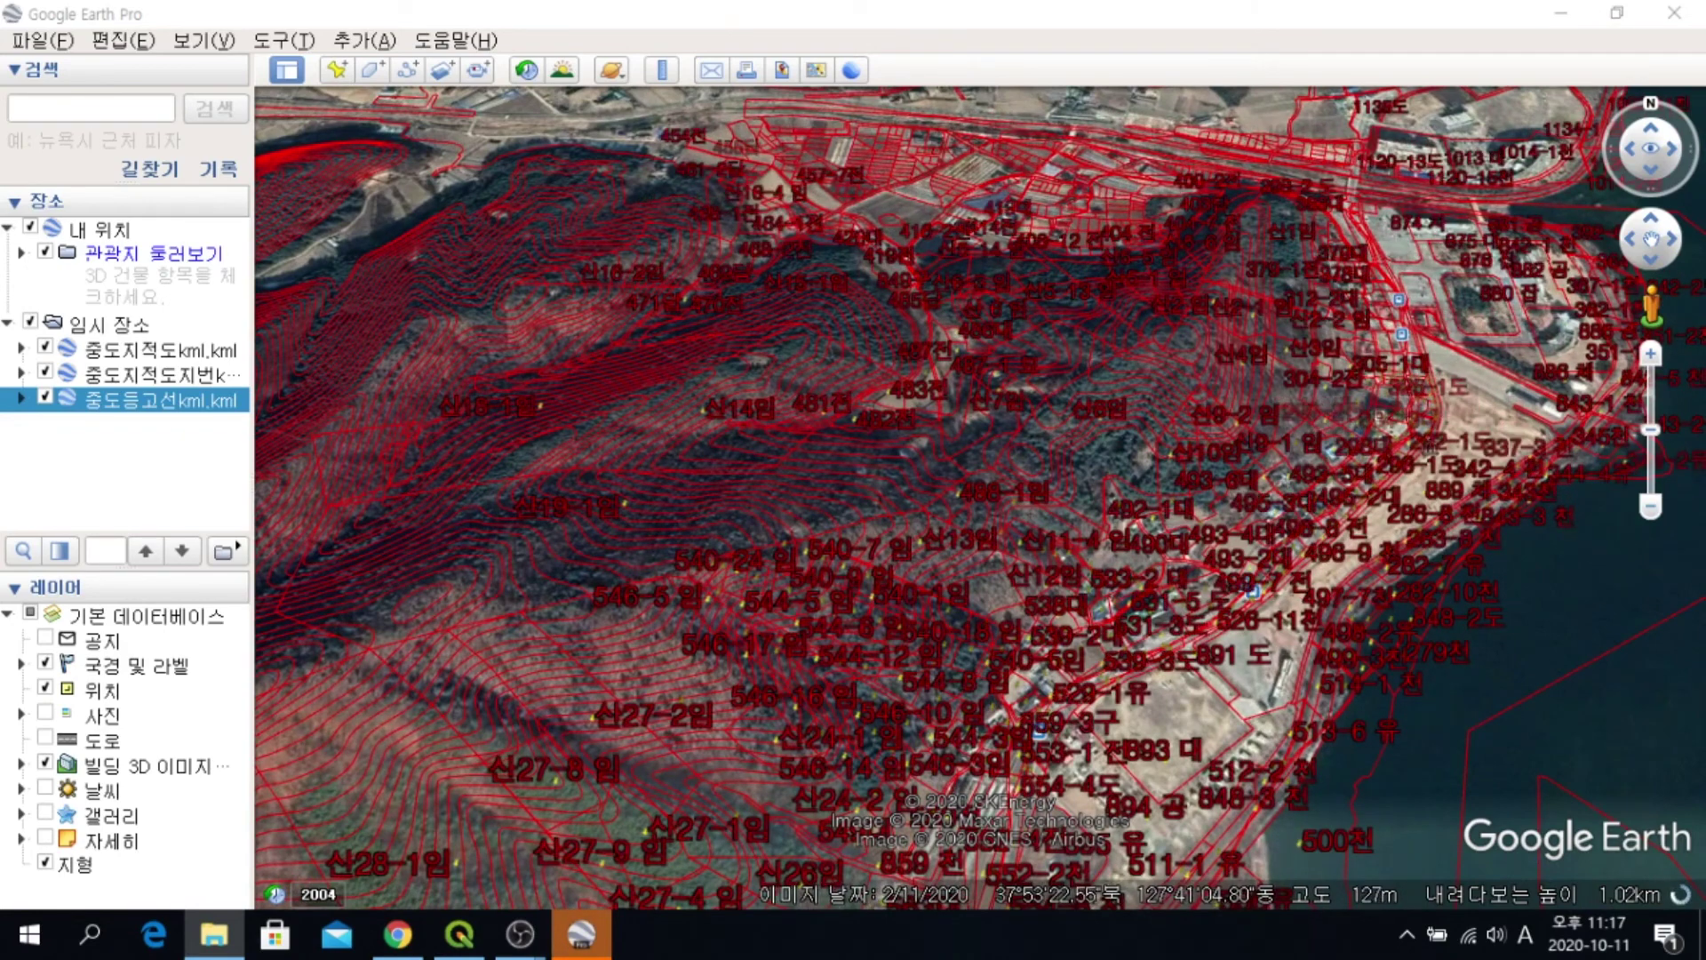
# Apply a shared style to the 중도등고선kml.kml folder with green #00ff00 lines and check the contours on the terrain
pyautogui.rightClick(136, 400)
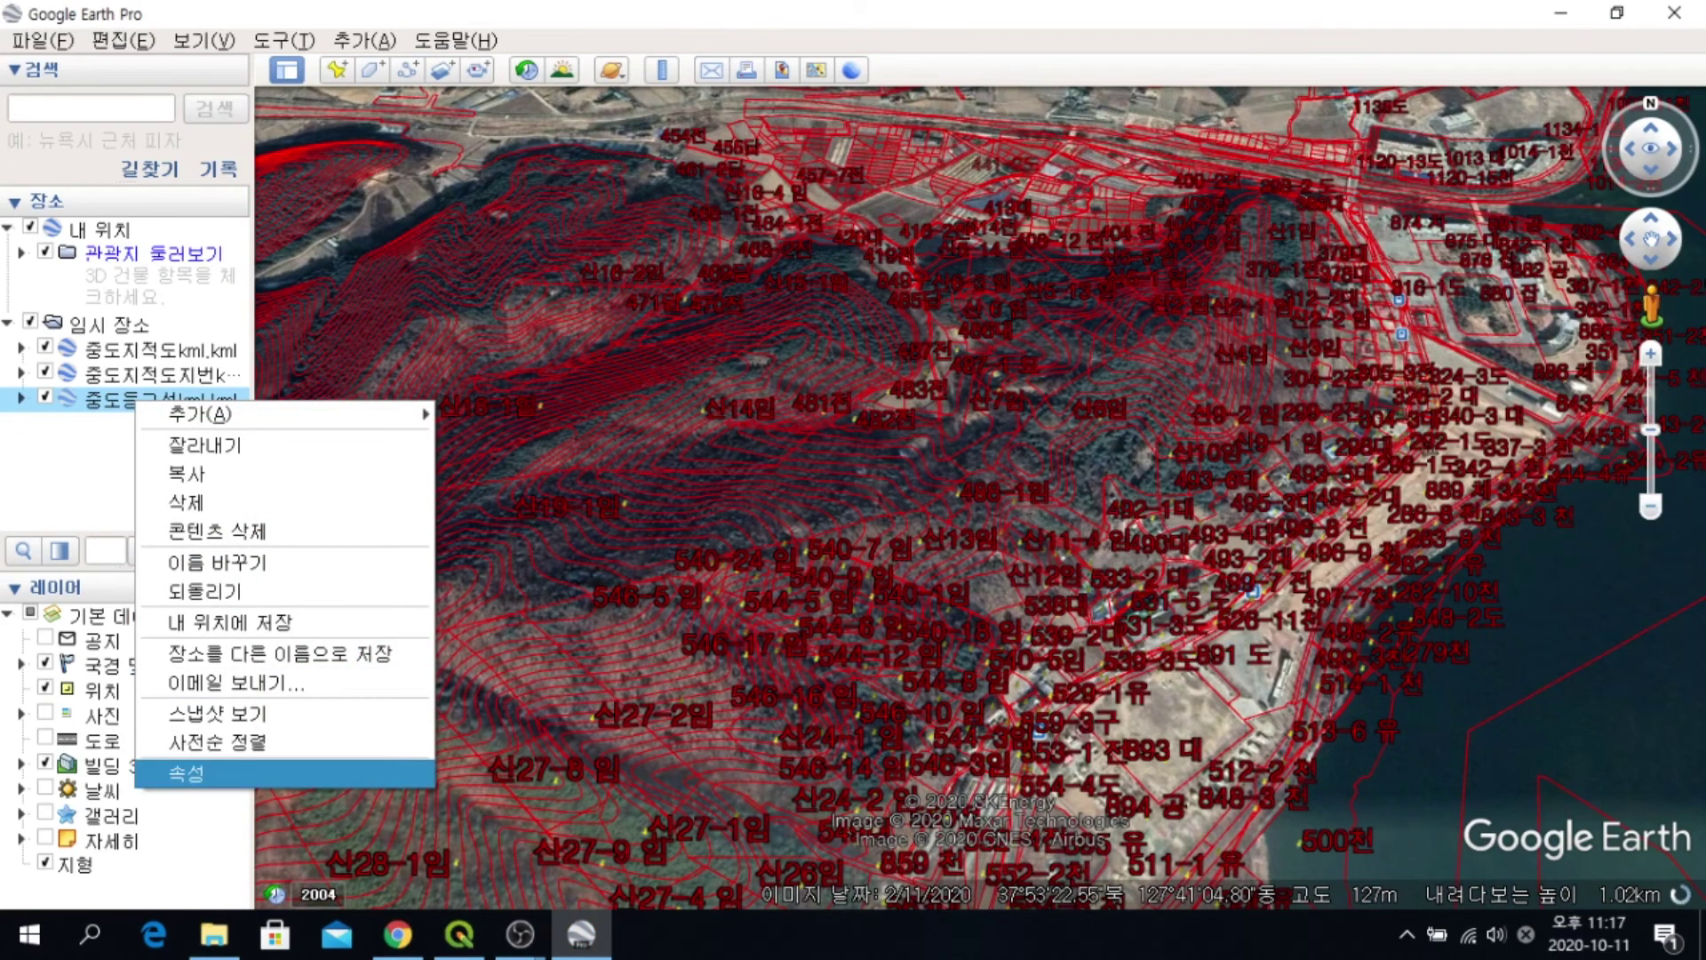
pyautogui.click(191, 772)
pyautogui.click(751, 396)
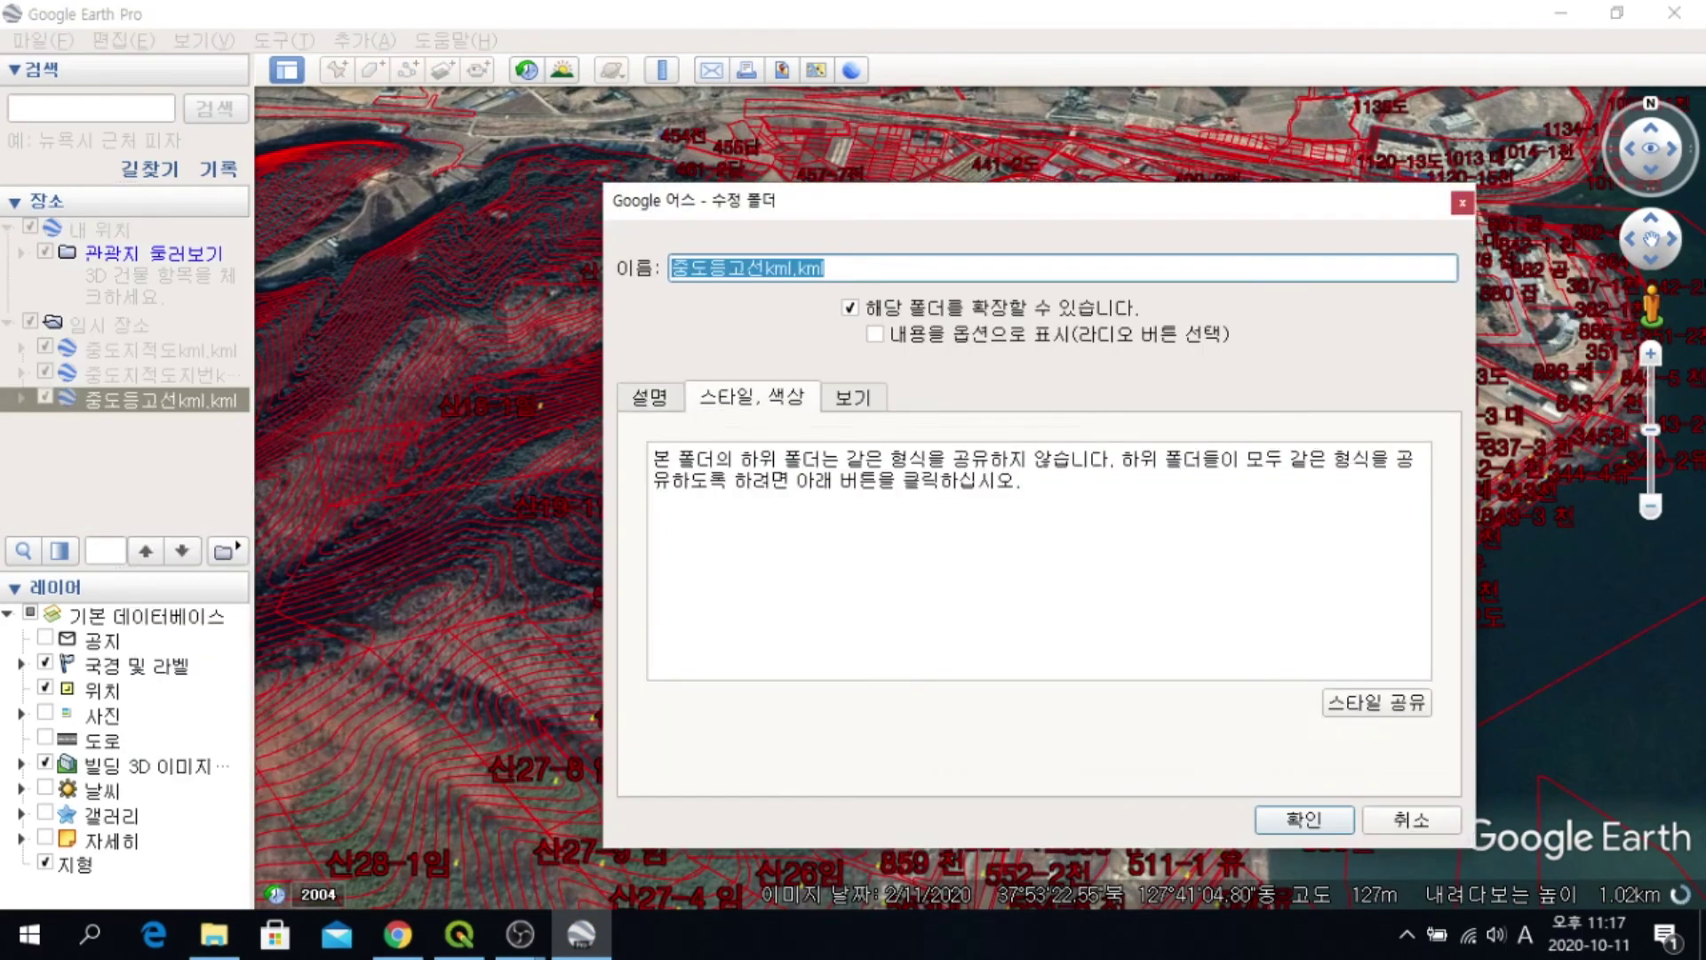
pyautogui.click(1377, 703)
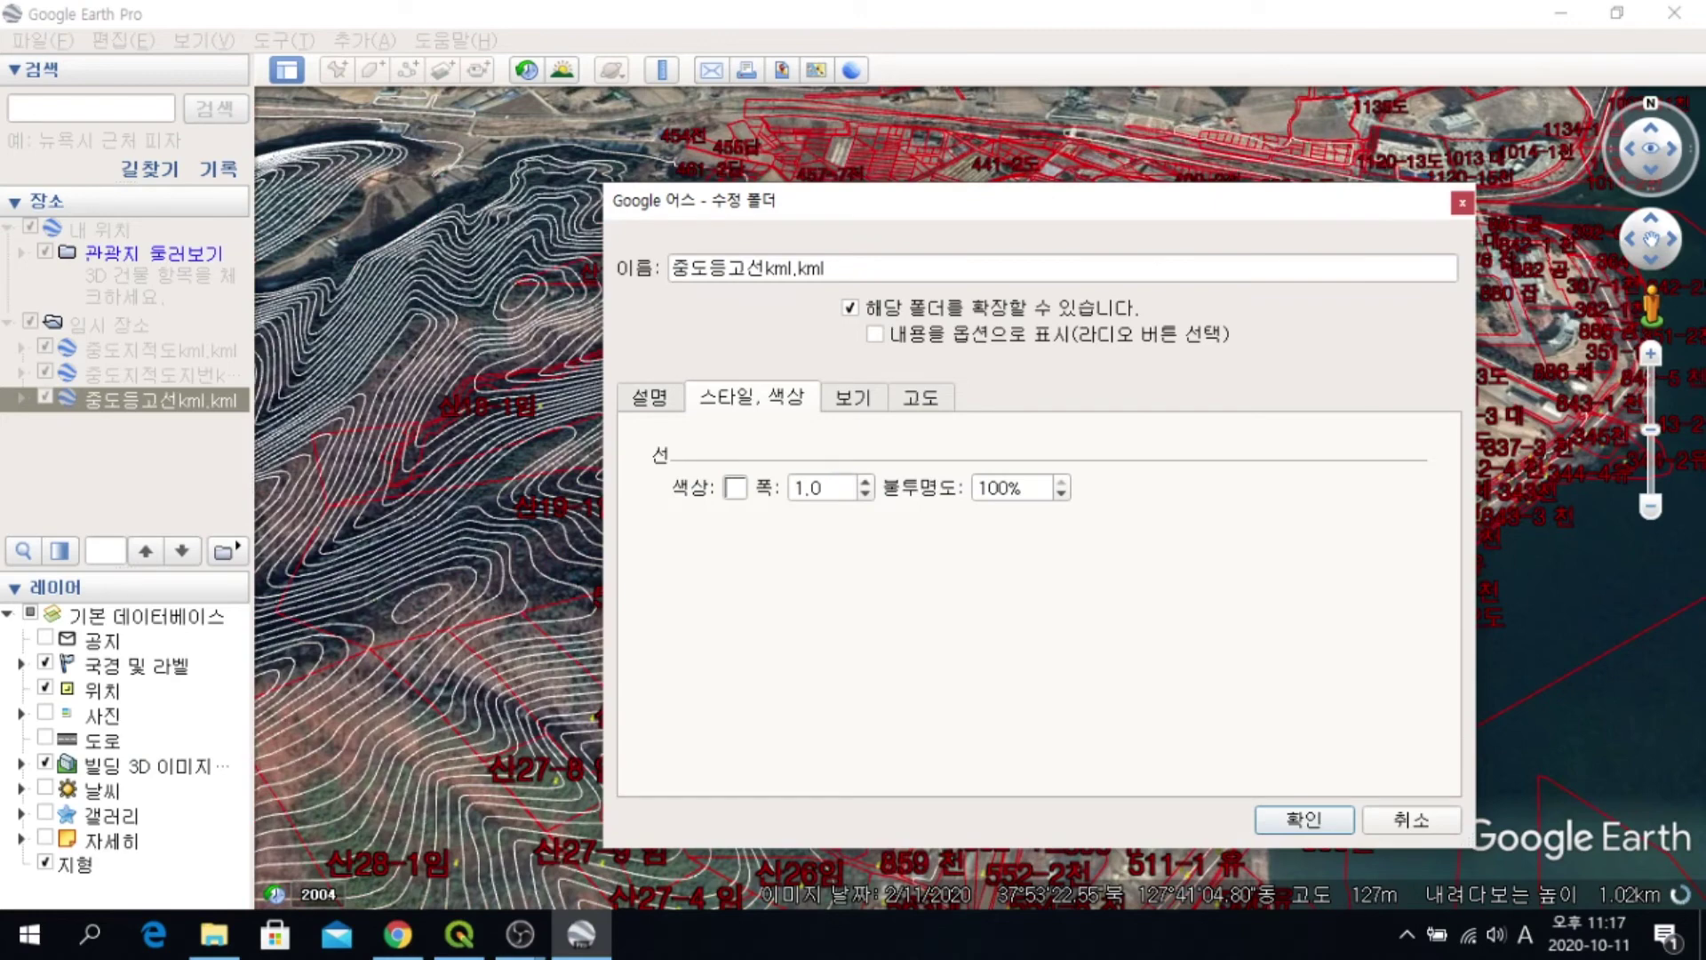
pyautogui.click(736, 487)
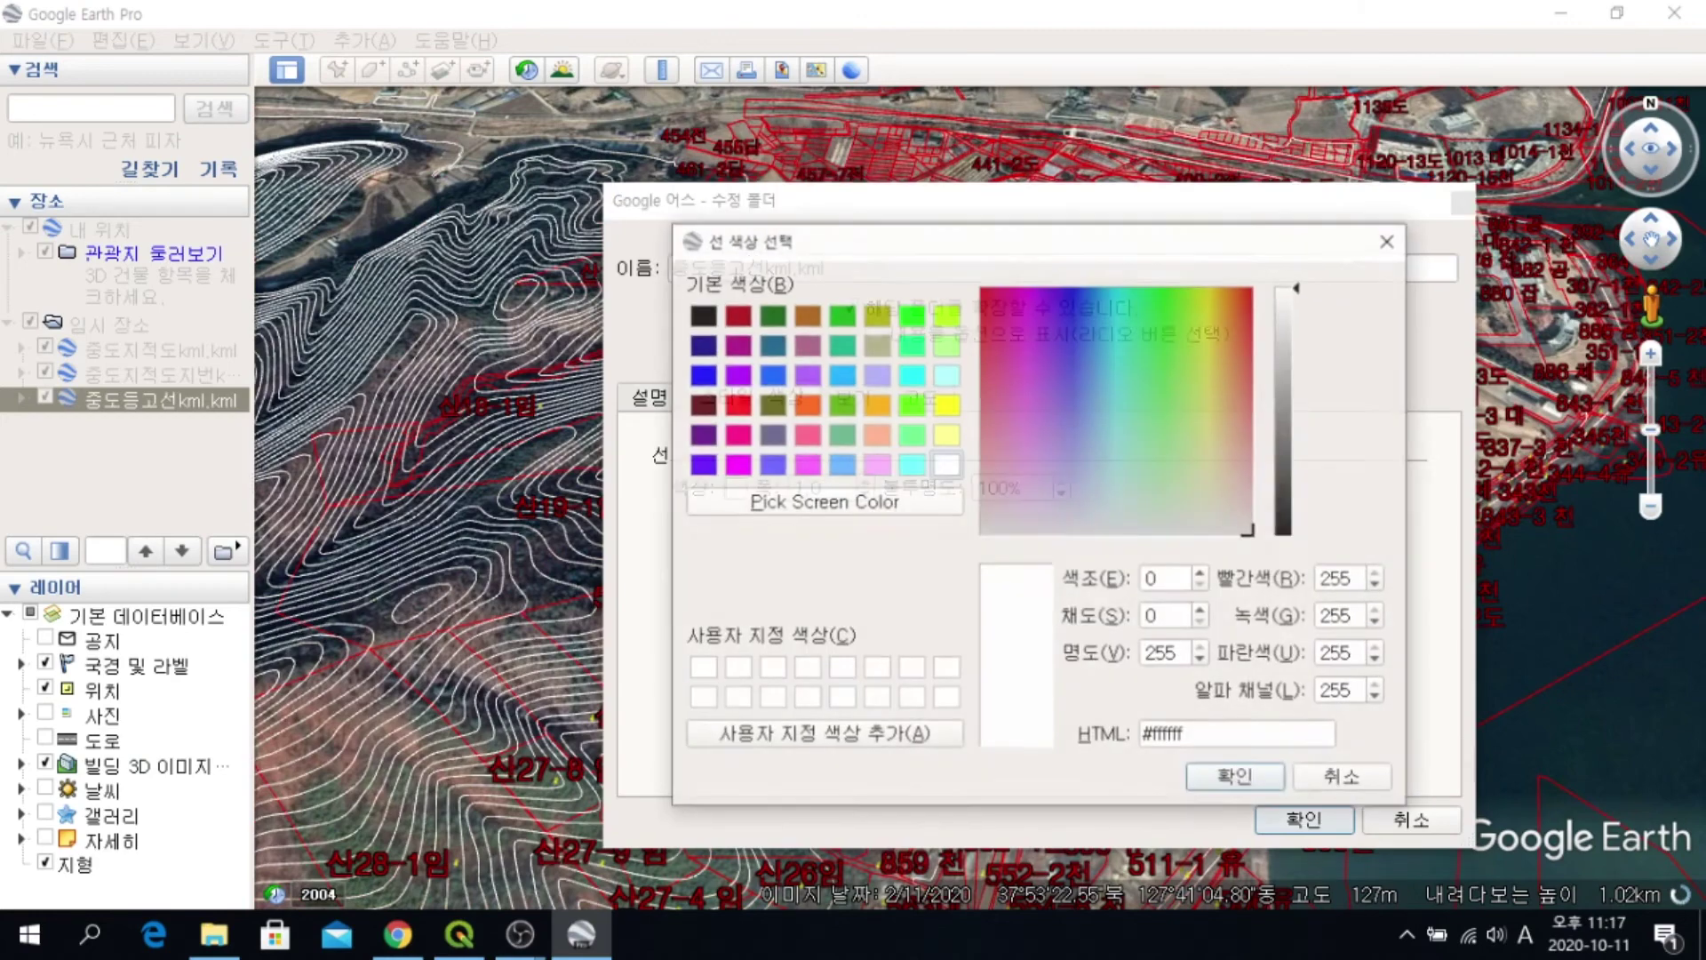
pyautogui.click(911, 405)
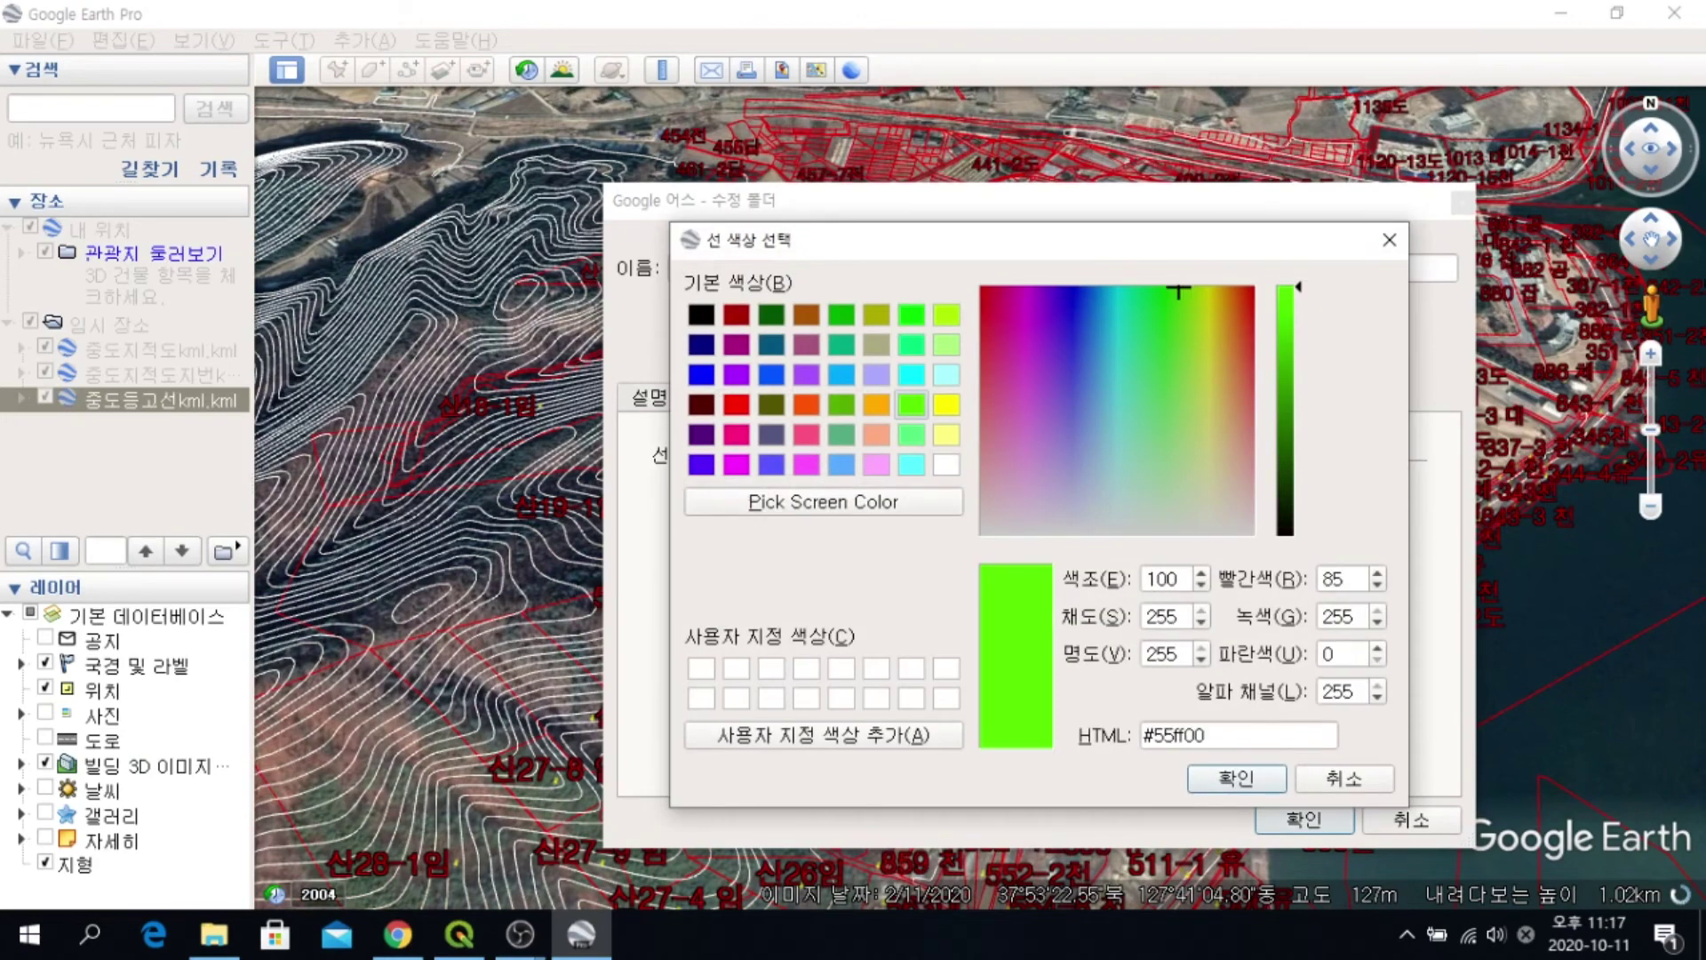
pyautogui.click(911, 315)
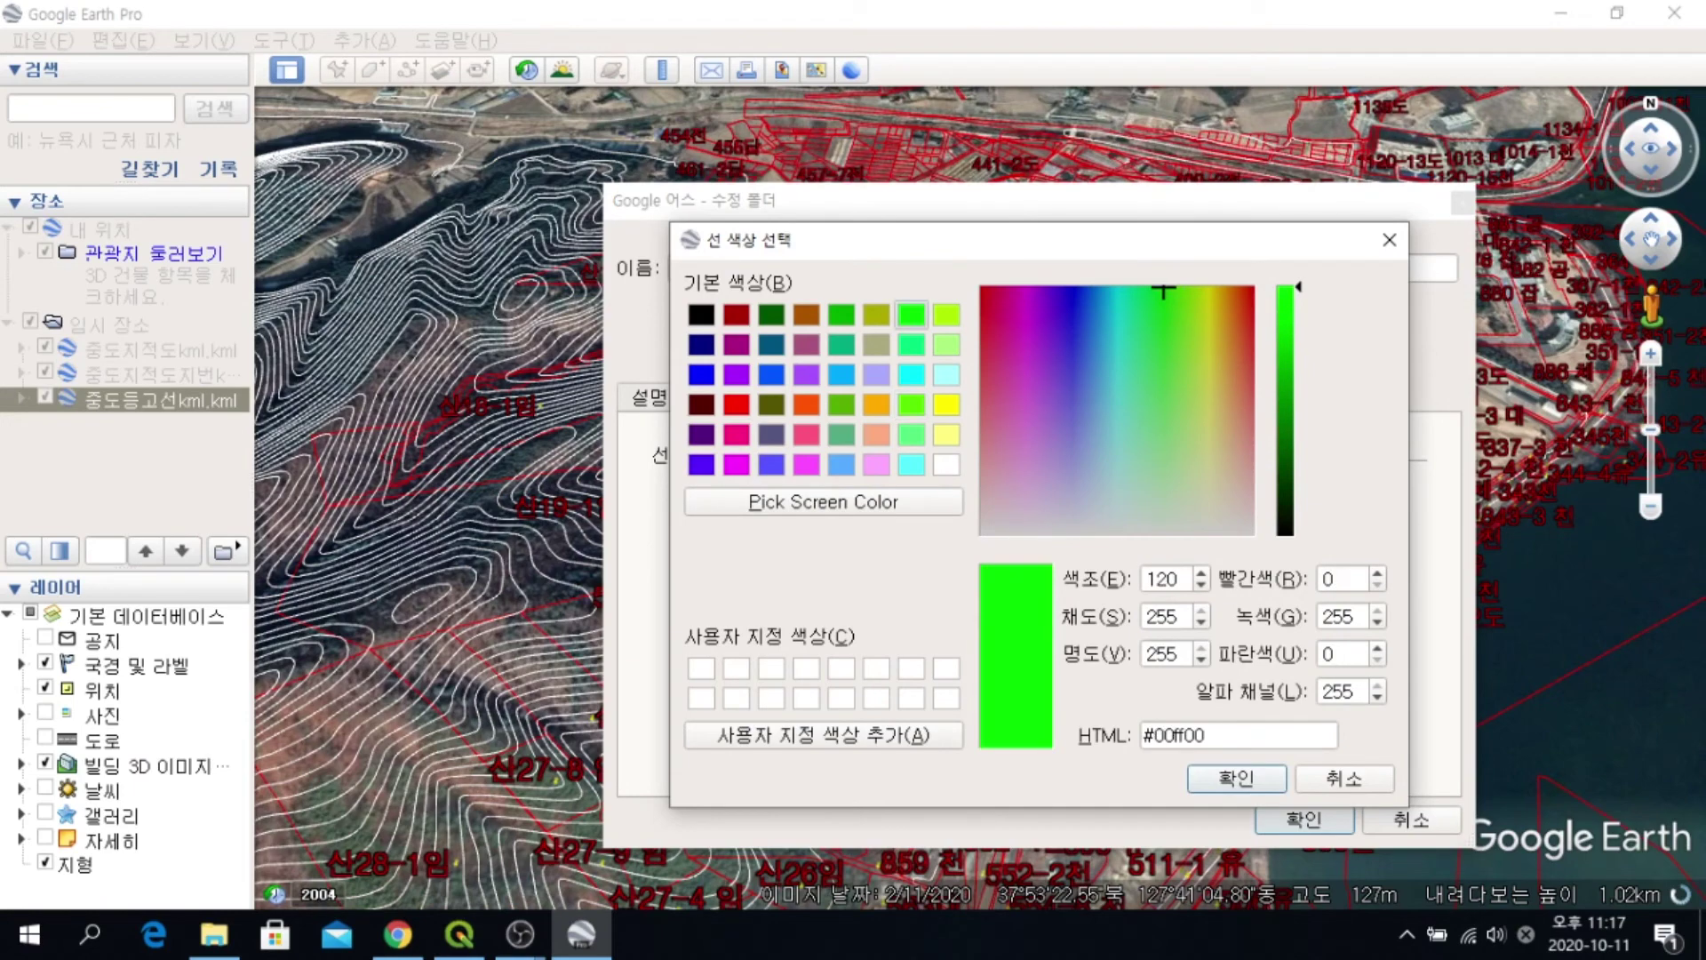
pyautogui.press('Return')
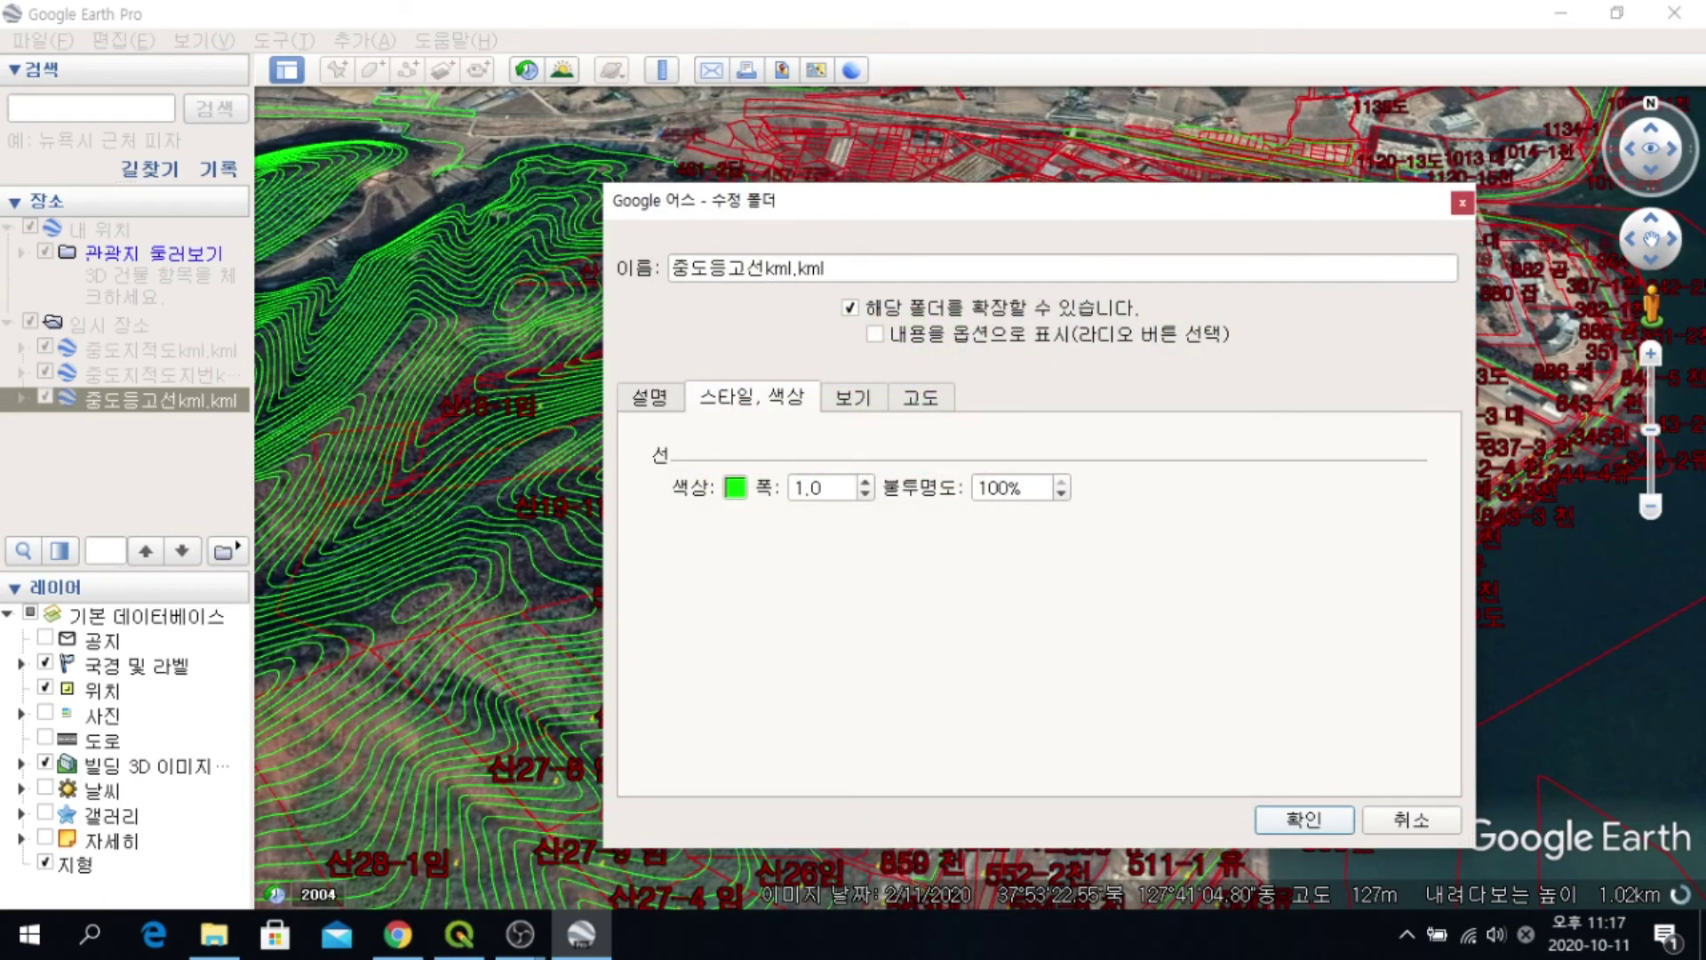
pyautogui.press('Return')
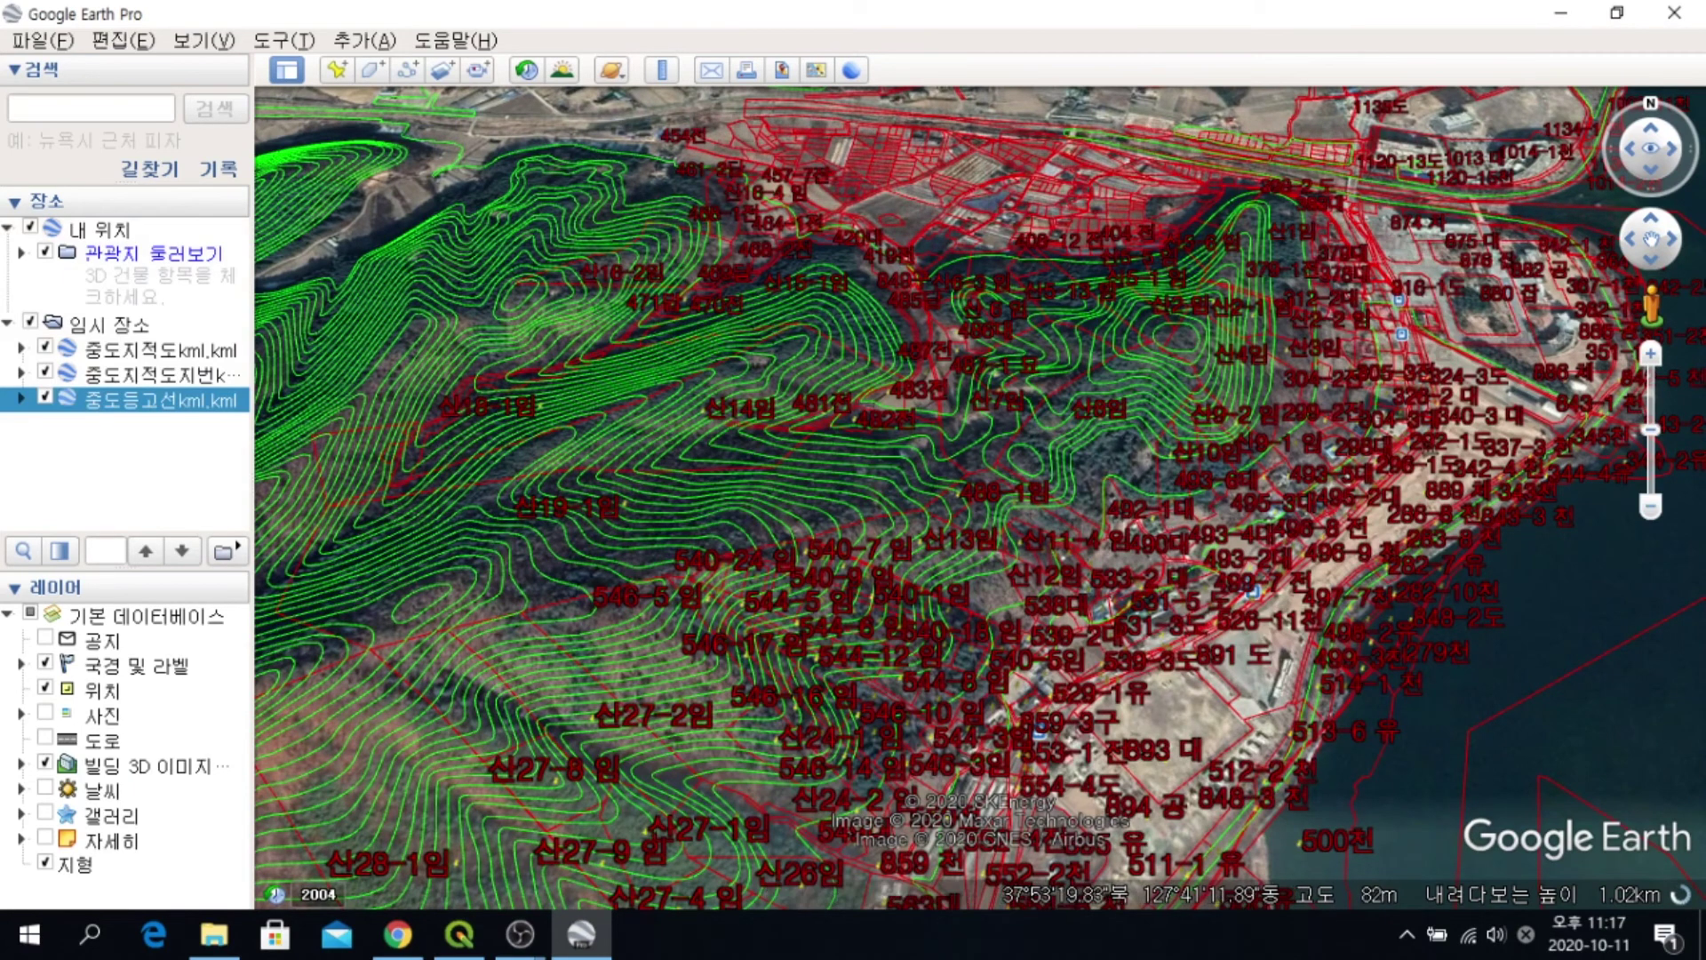
pyautogui.scroll(2, 1178, 350)
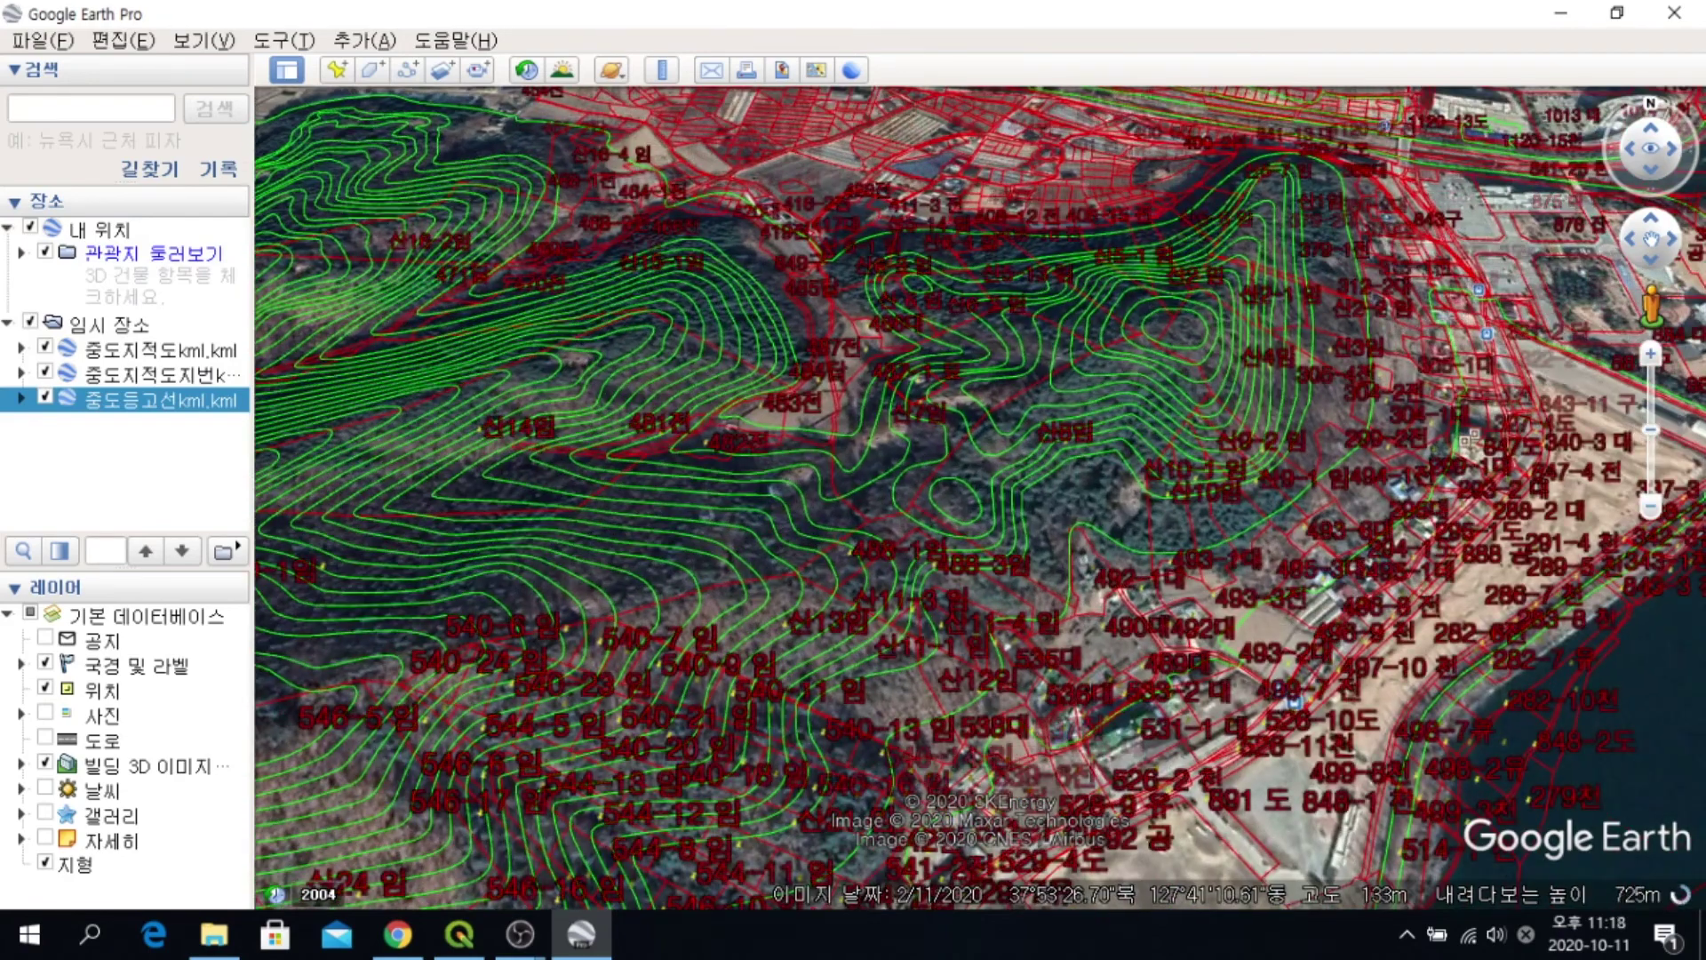
# Open the elevation point file 중도등고선고도kml.kml from the 29 folder in Google Earth Pro
pyautogui.scroll(1, 1182, 320)
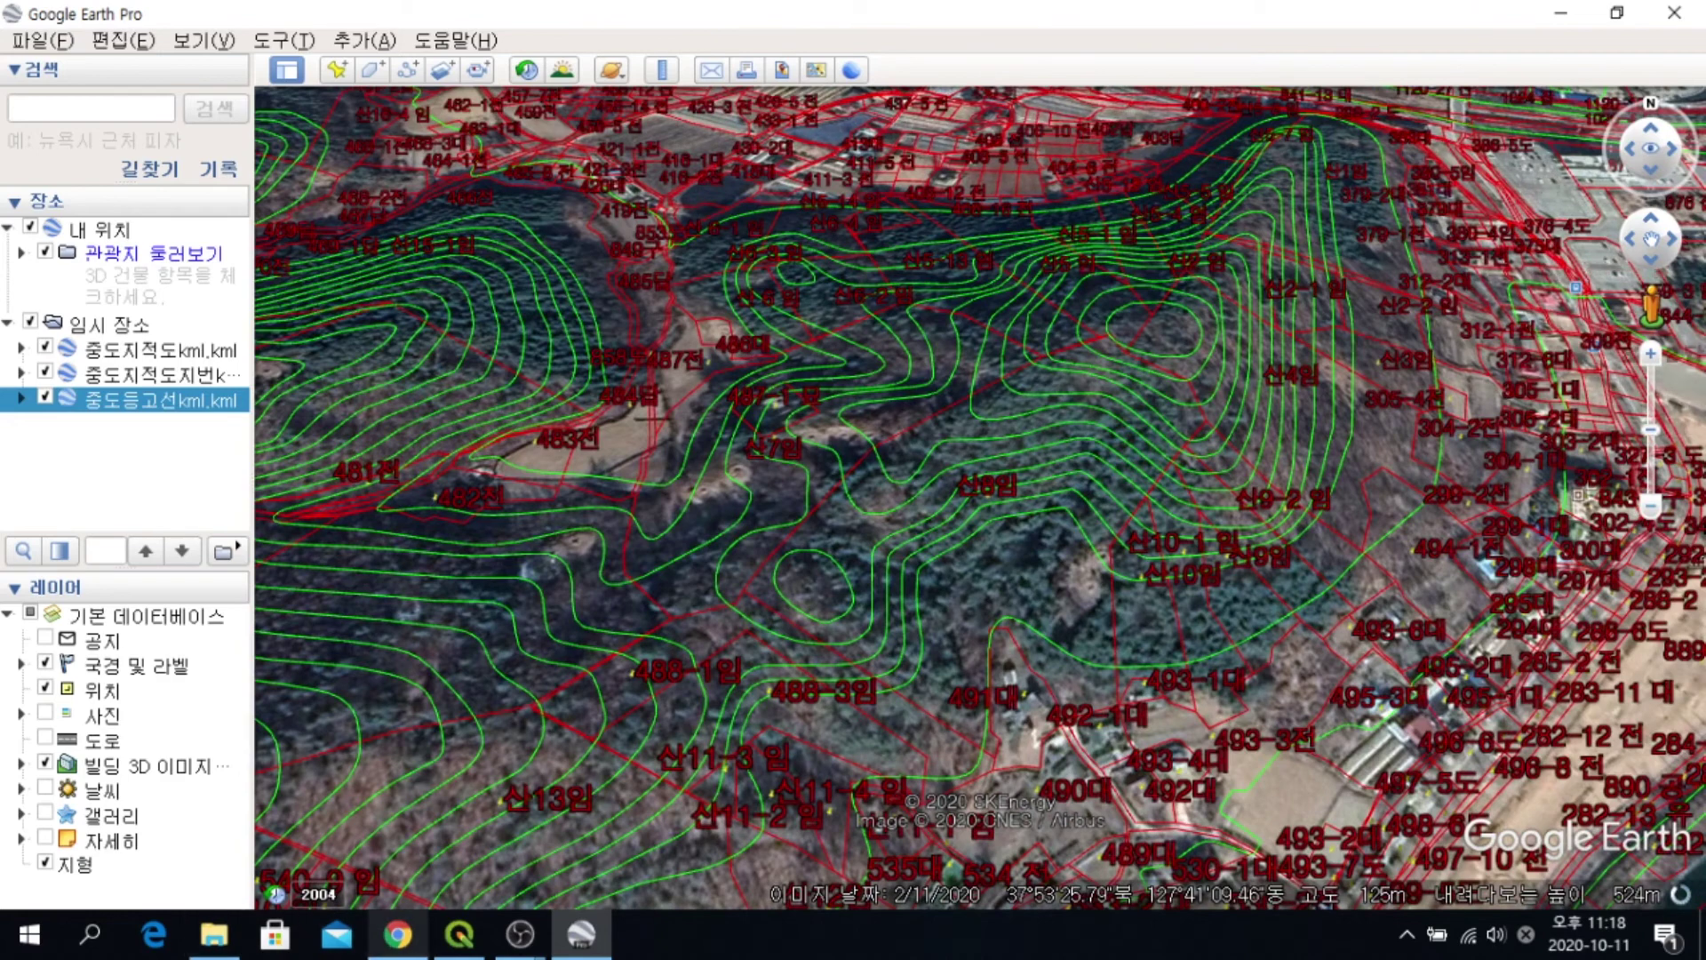
pyautogui.click(214, 935)
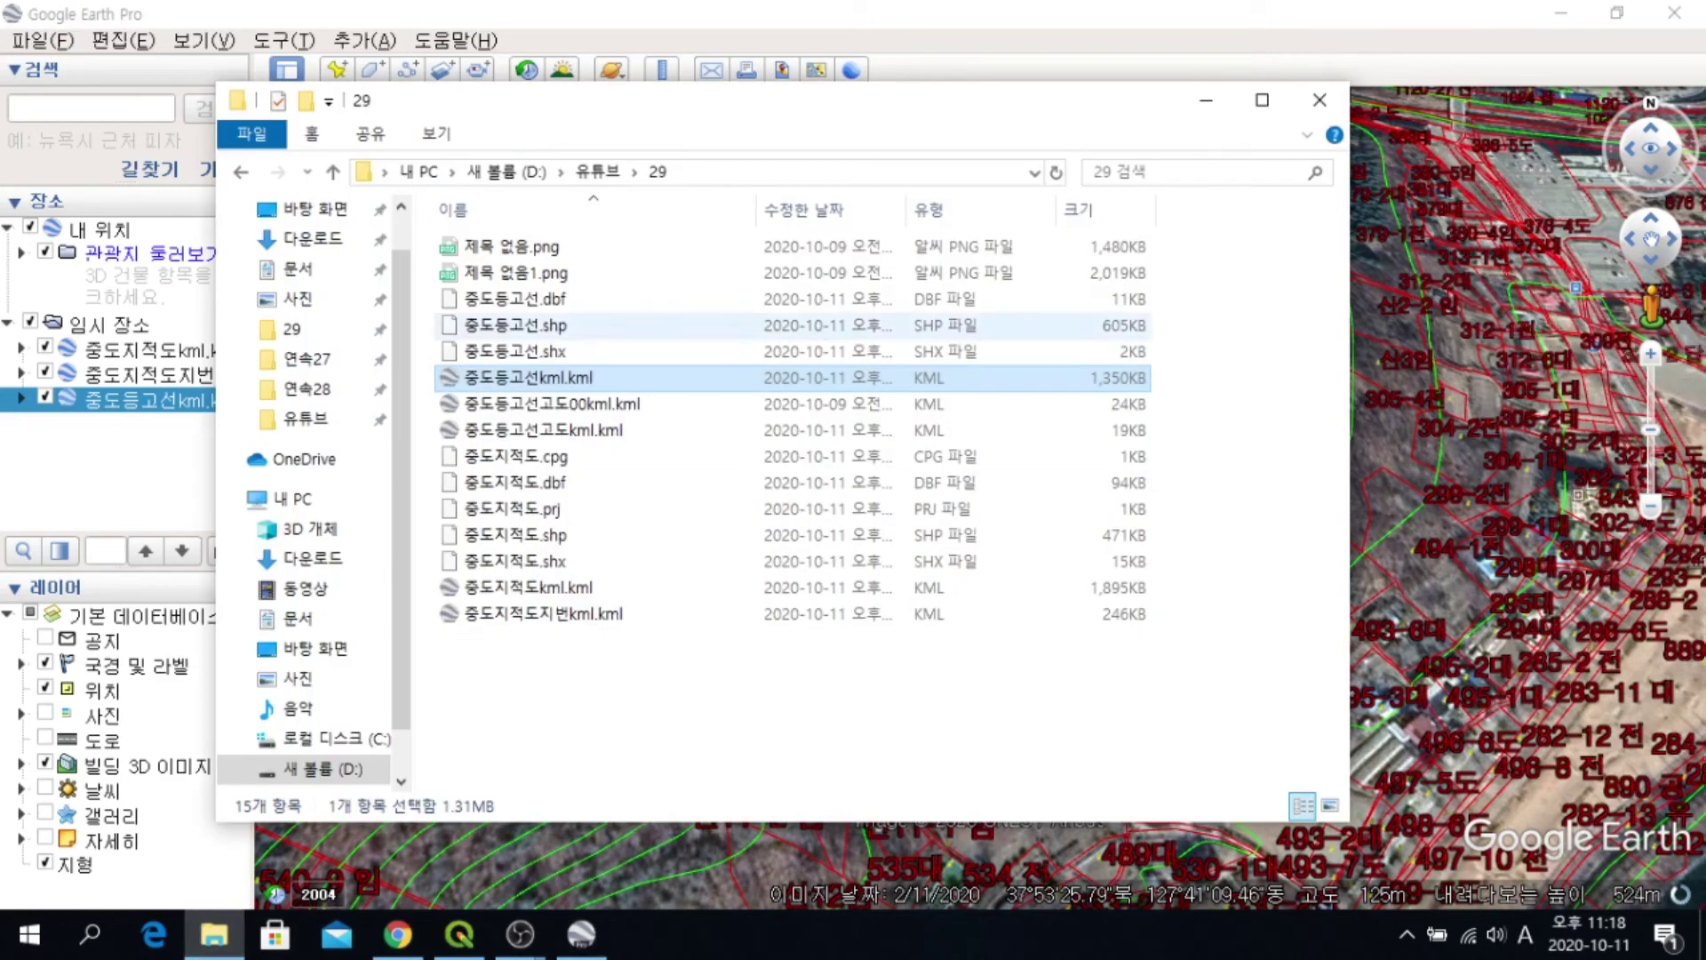
pyautogui.click(560, 404)
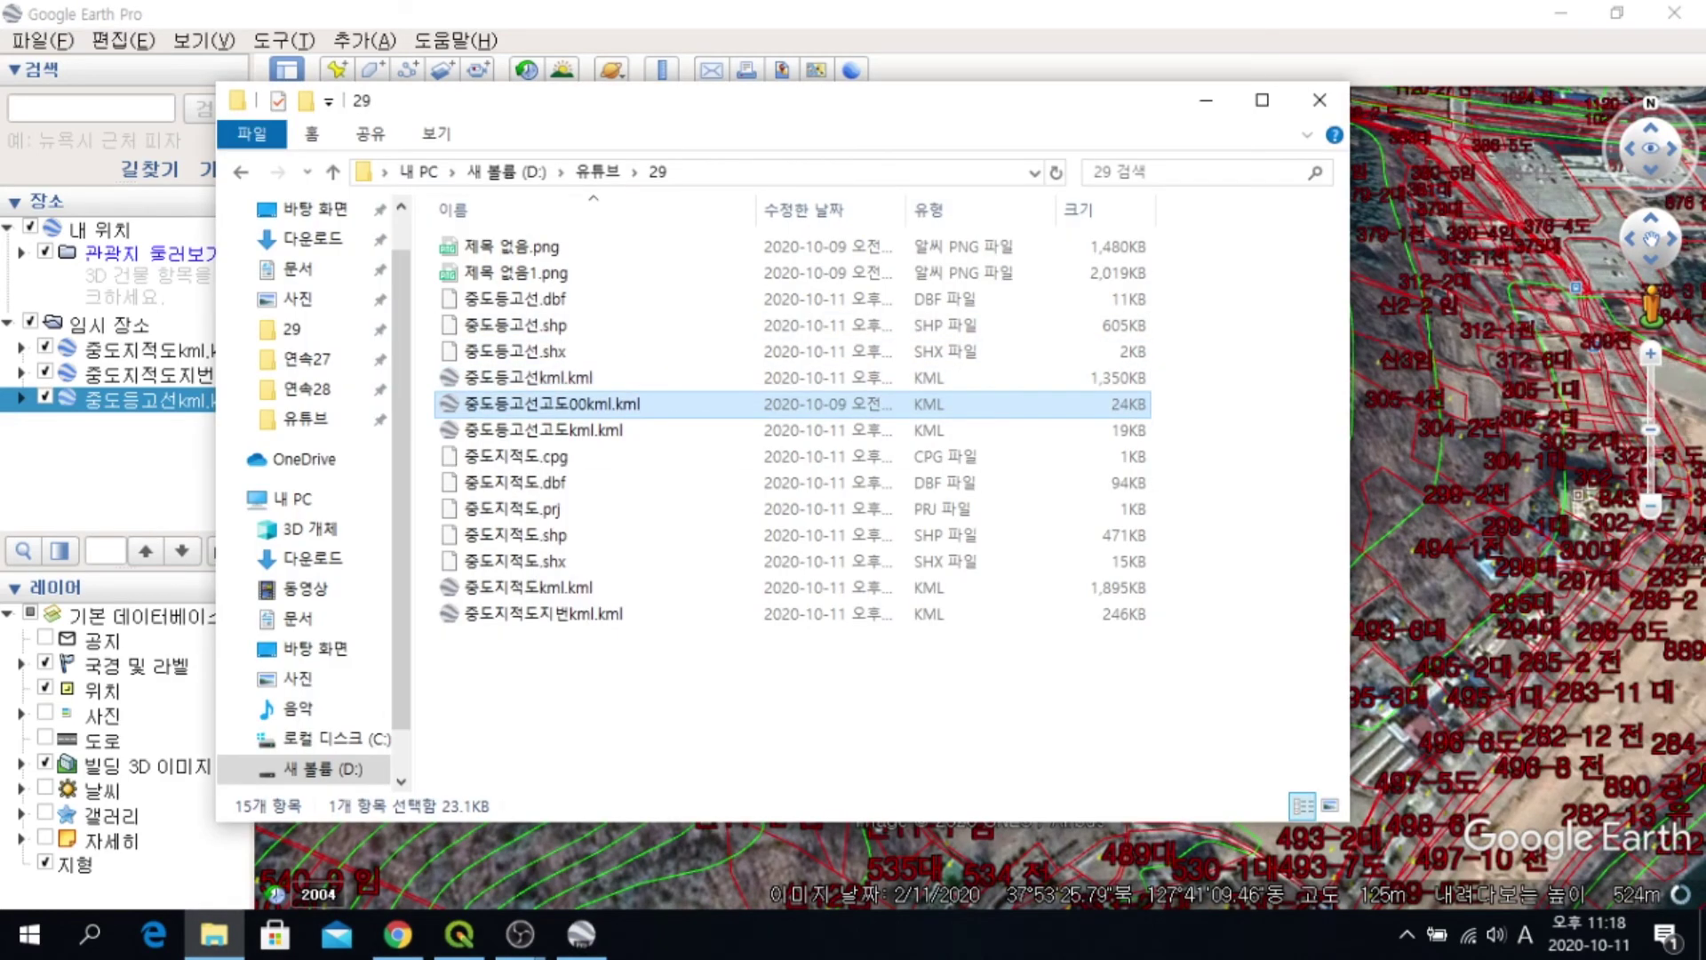
pyautogui.click(560, 430)
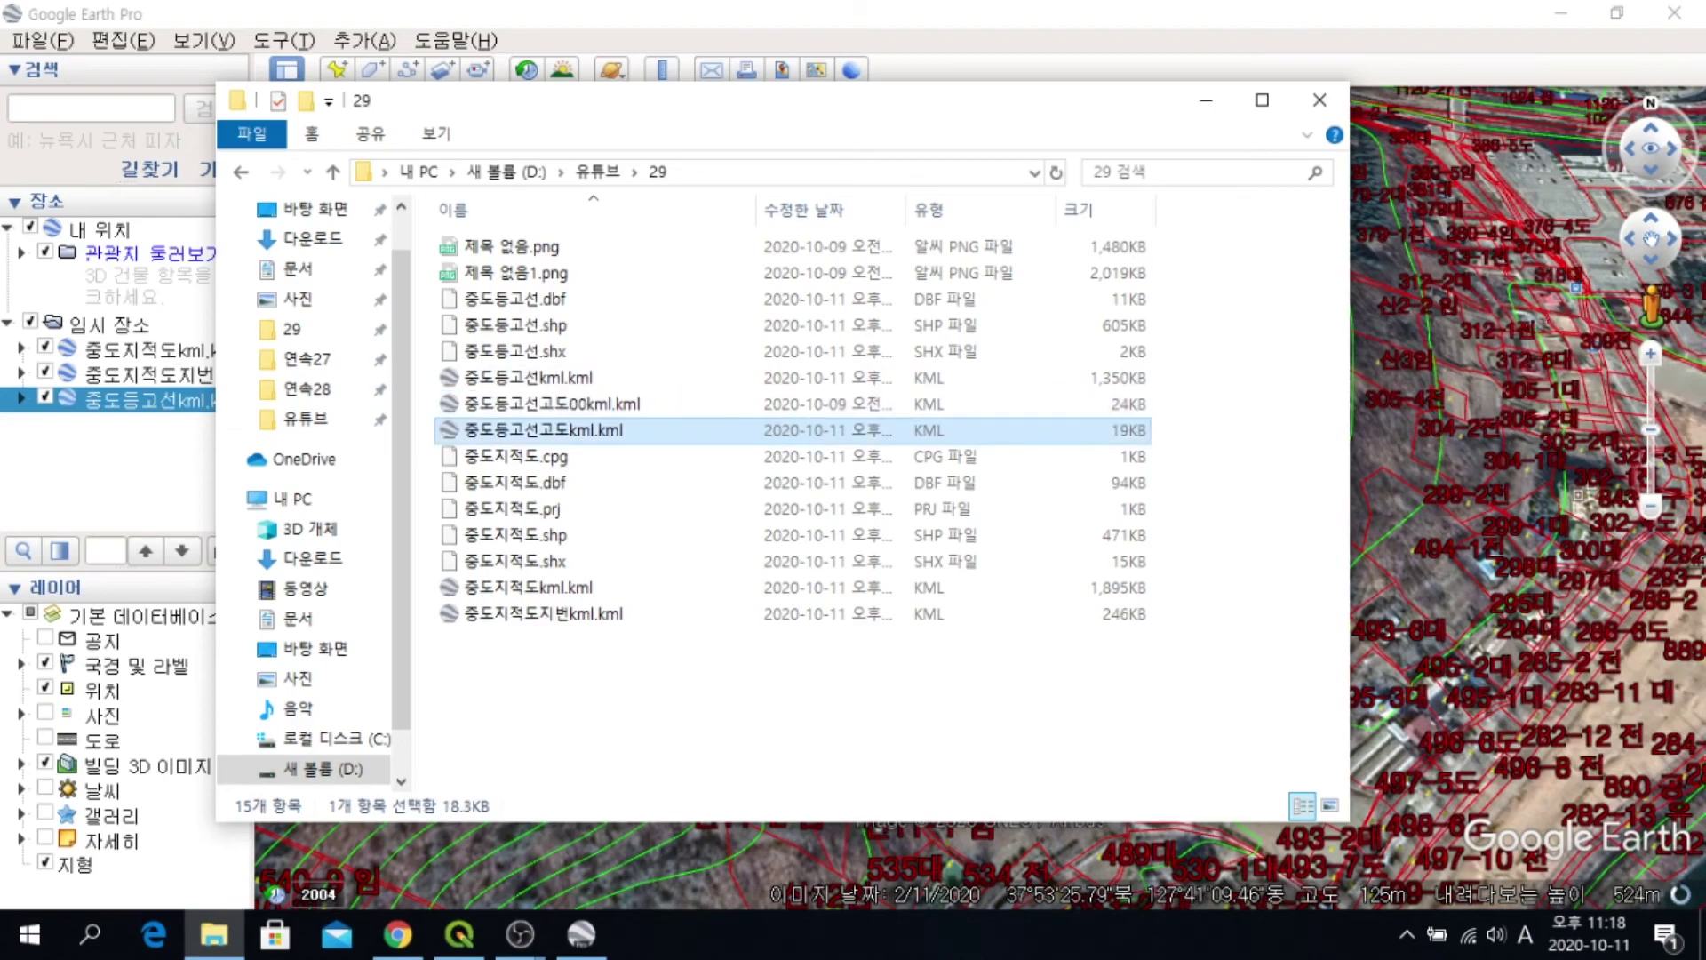
pyautogui.doubleClick(560, 431)
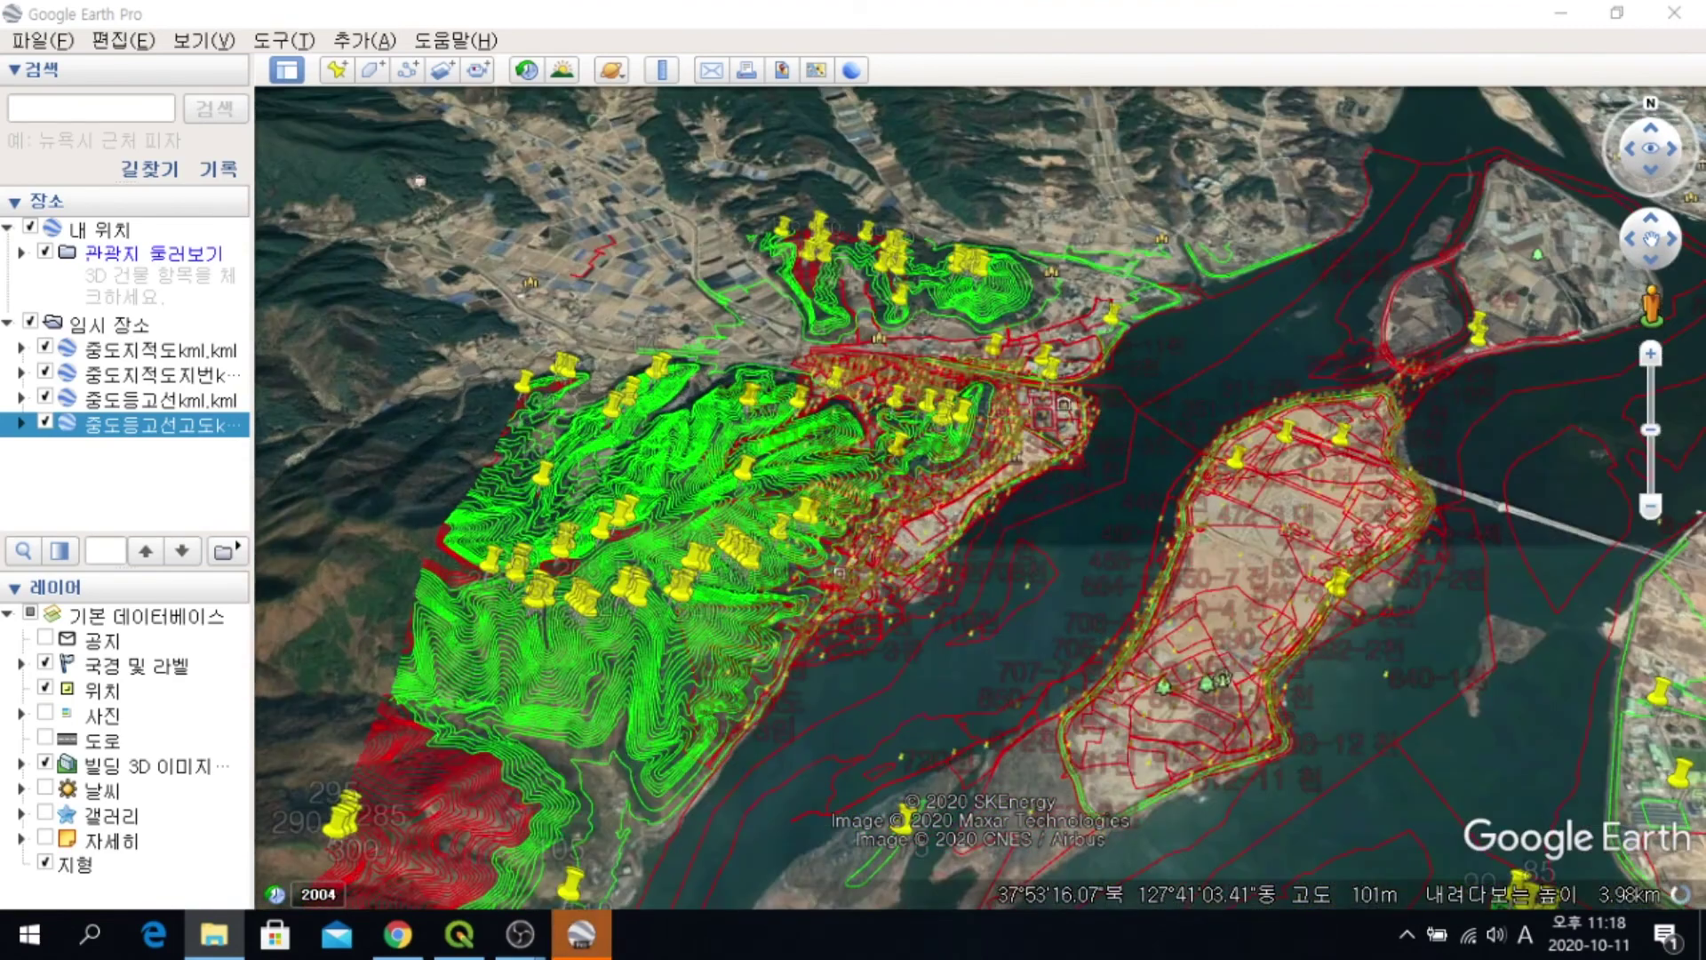
pyautogui.scroll(5, 655, 556)
pyautogui.scroll(5, 922, 548)
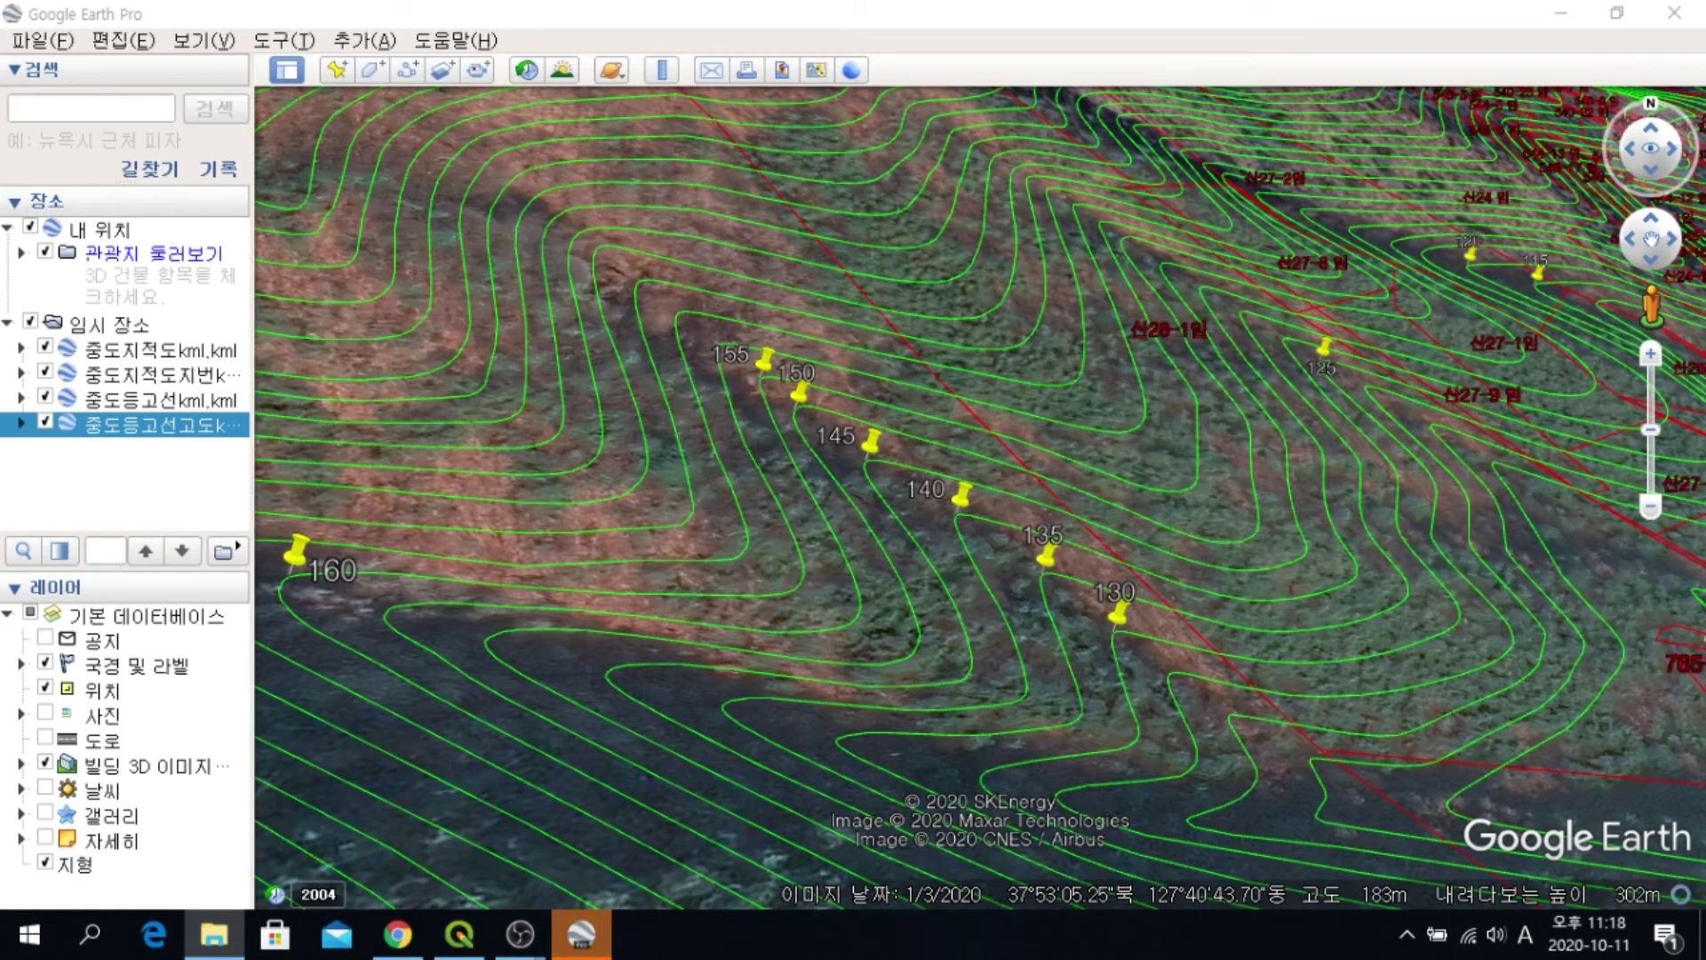
# Apply a shared style to the 중도등고선고도kml.kml folder and set its icon scale to 0.1
pyautogui.rightClick(155, 424)
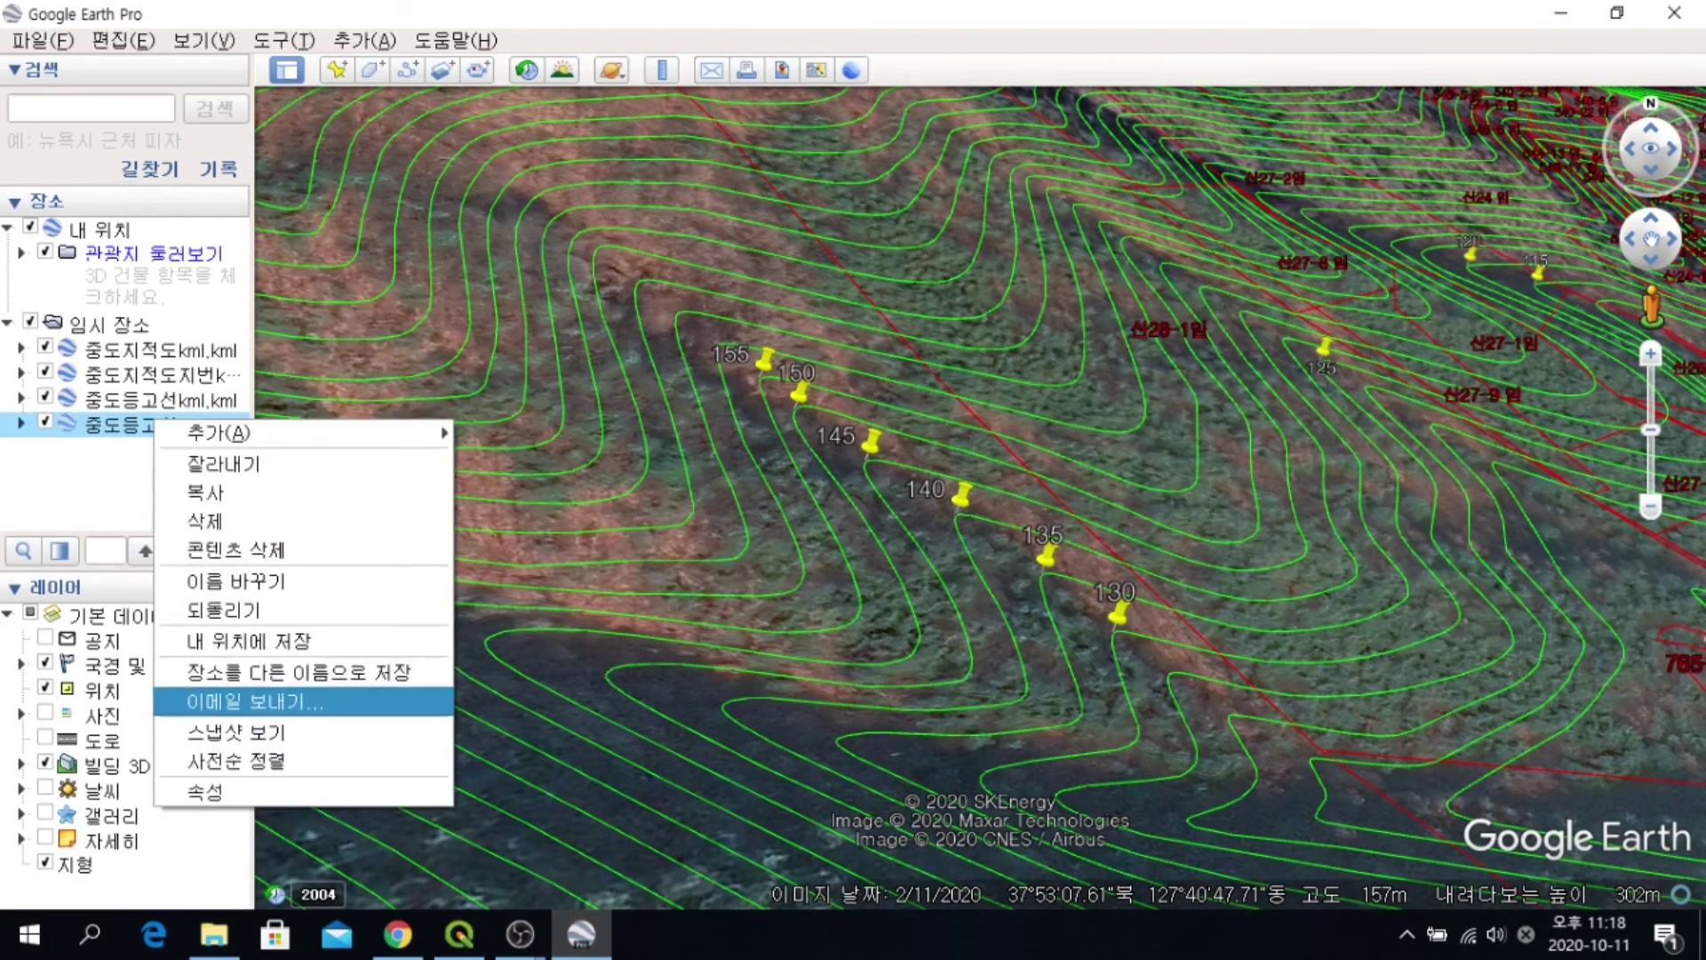
pyautogui.click(205, 791)
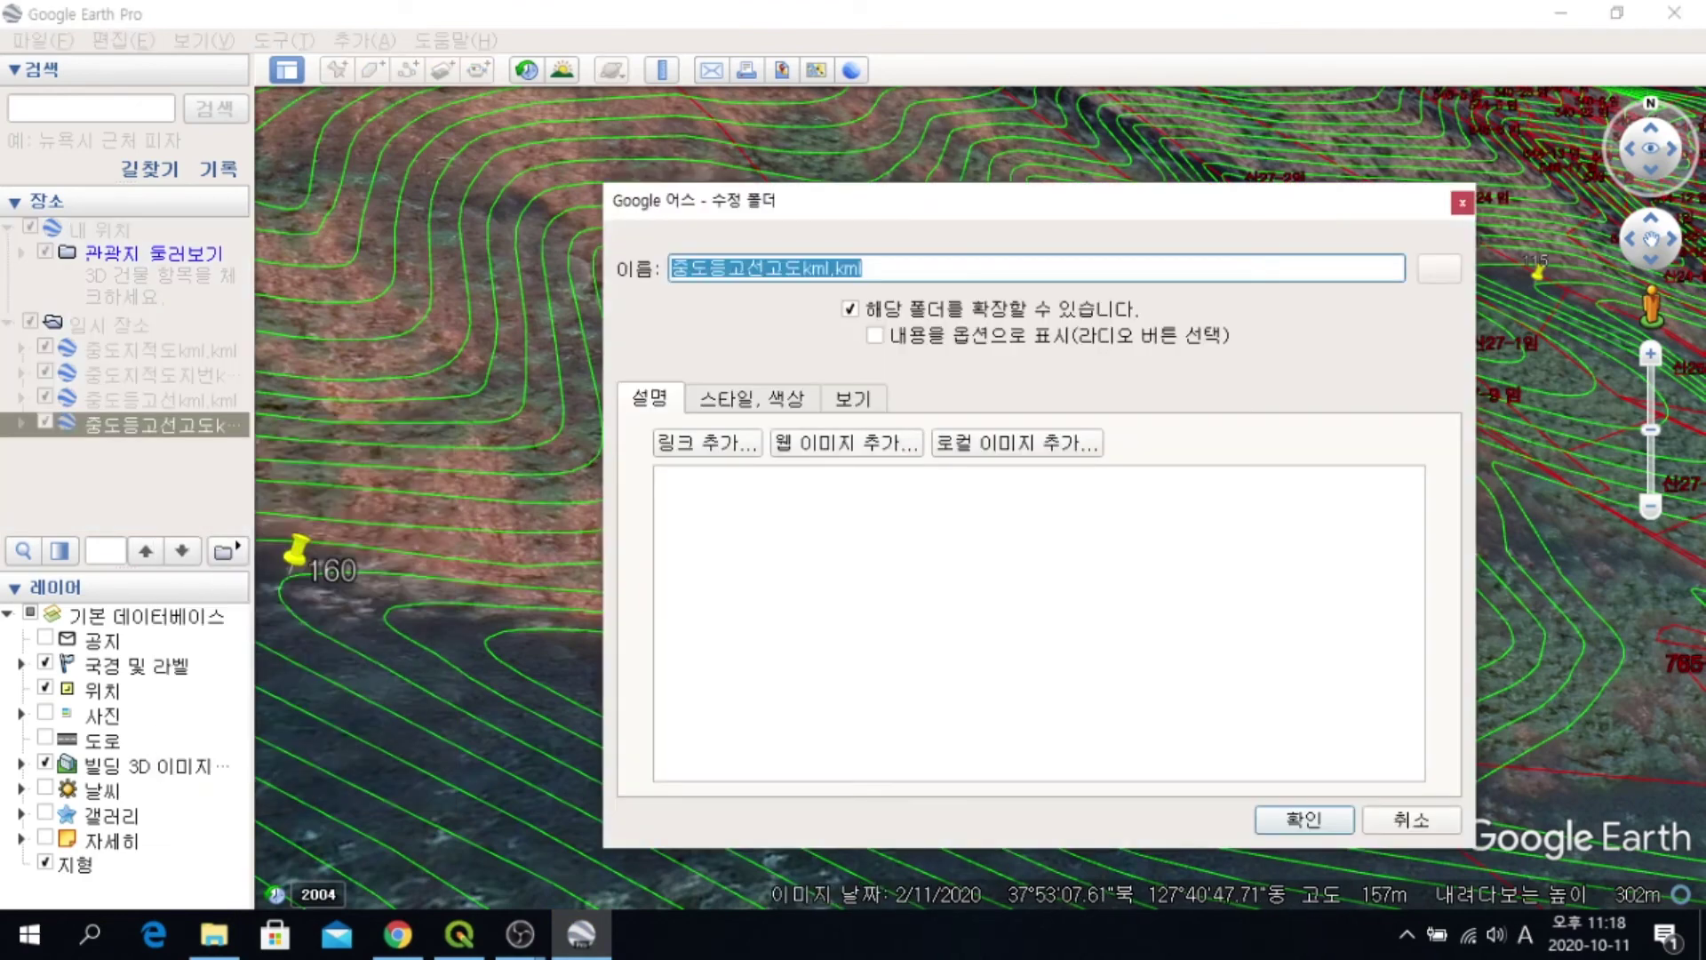
pyautogui.click(752, 398)
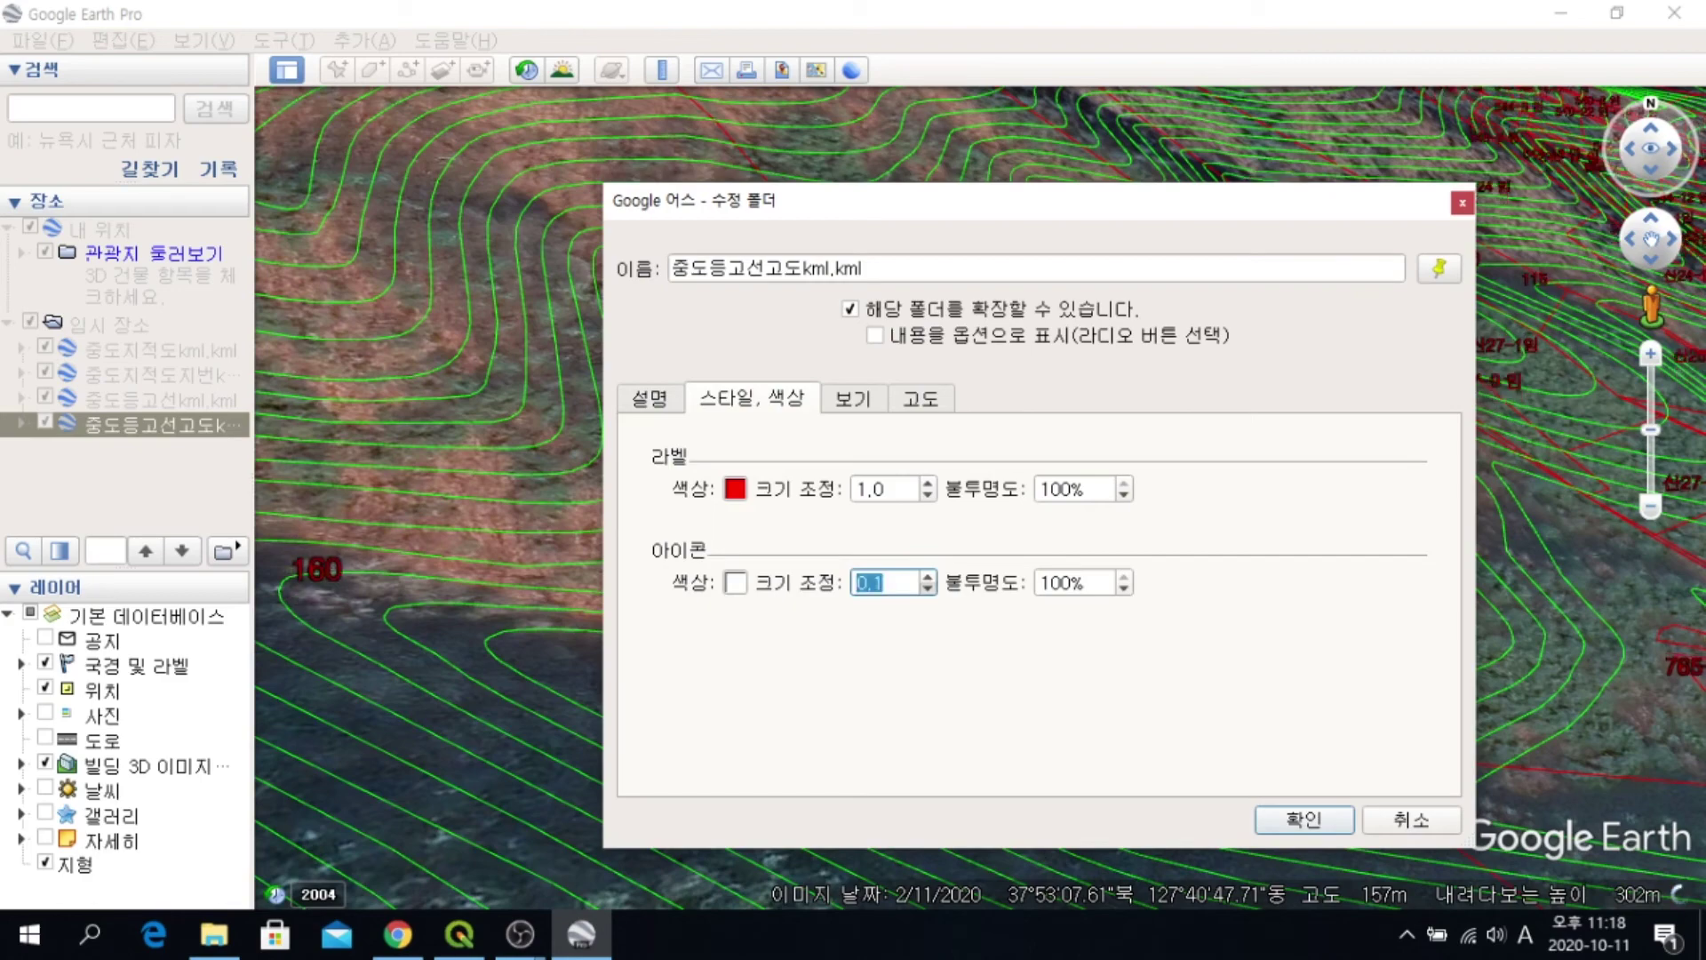
pyautogui.press('Down')
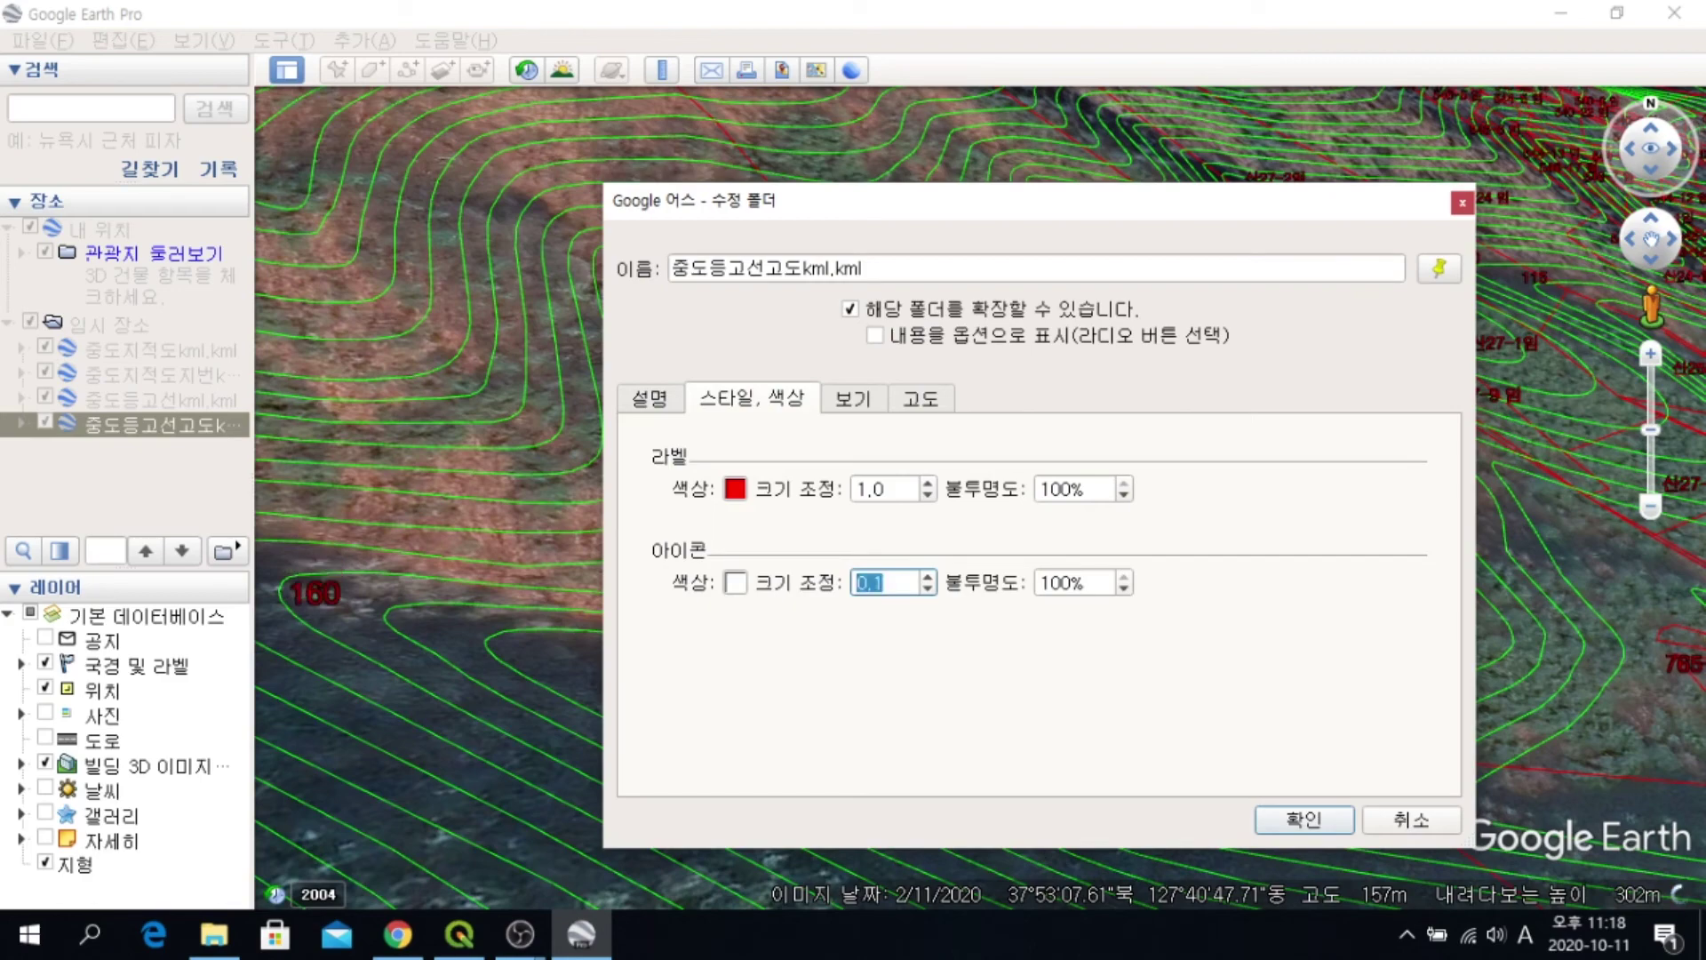
# Set the label color of 중도등고선고도kml.kml to green #00ff00 and apply the folder properties
pyautogui.click(735, 489)
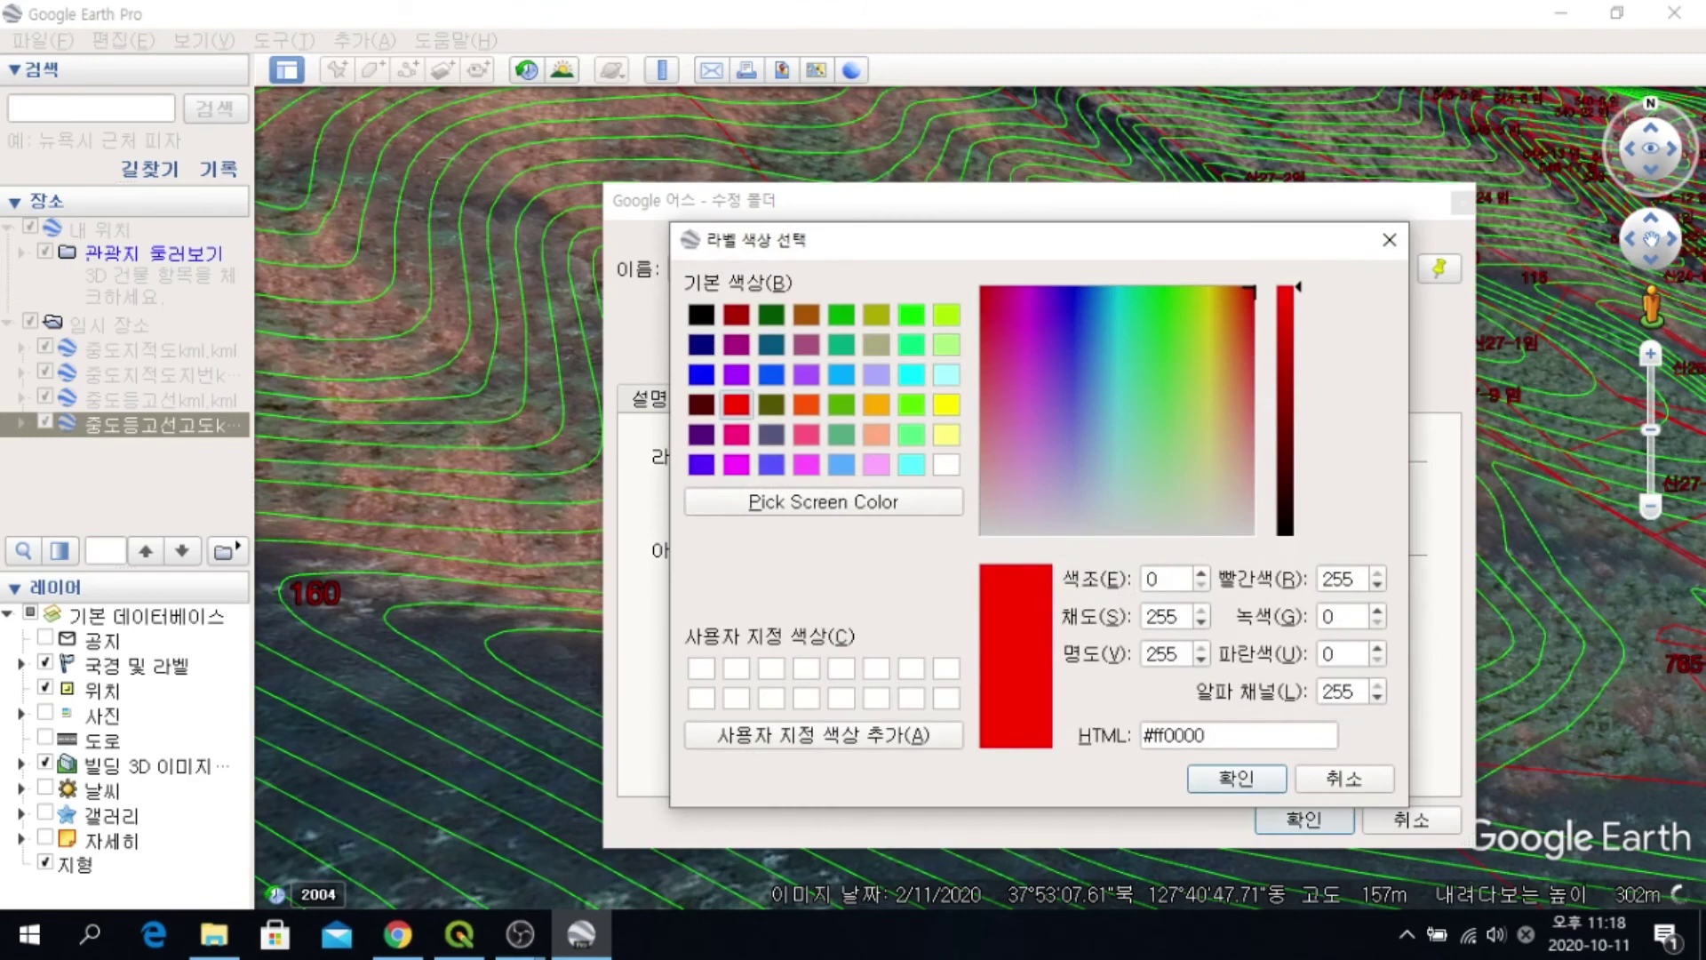
pyautogui.click(912, 314)
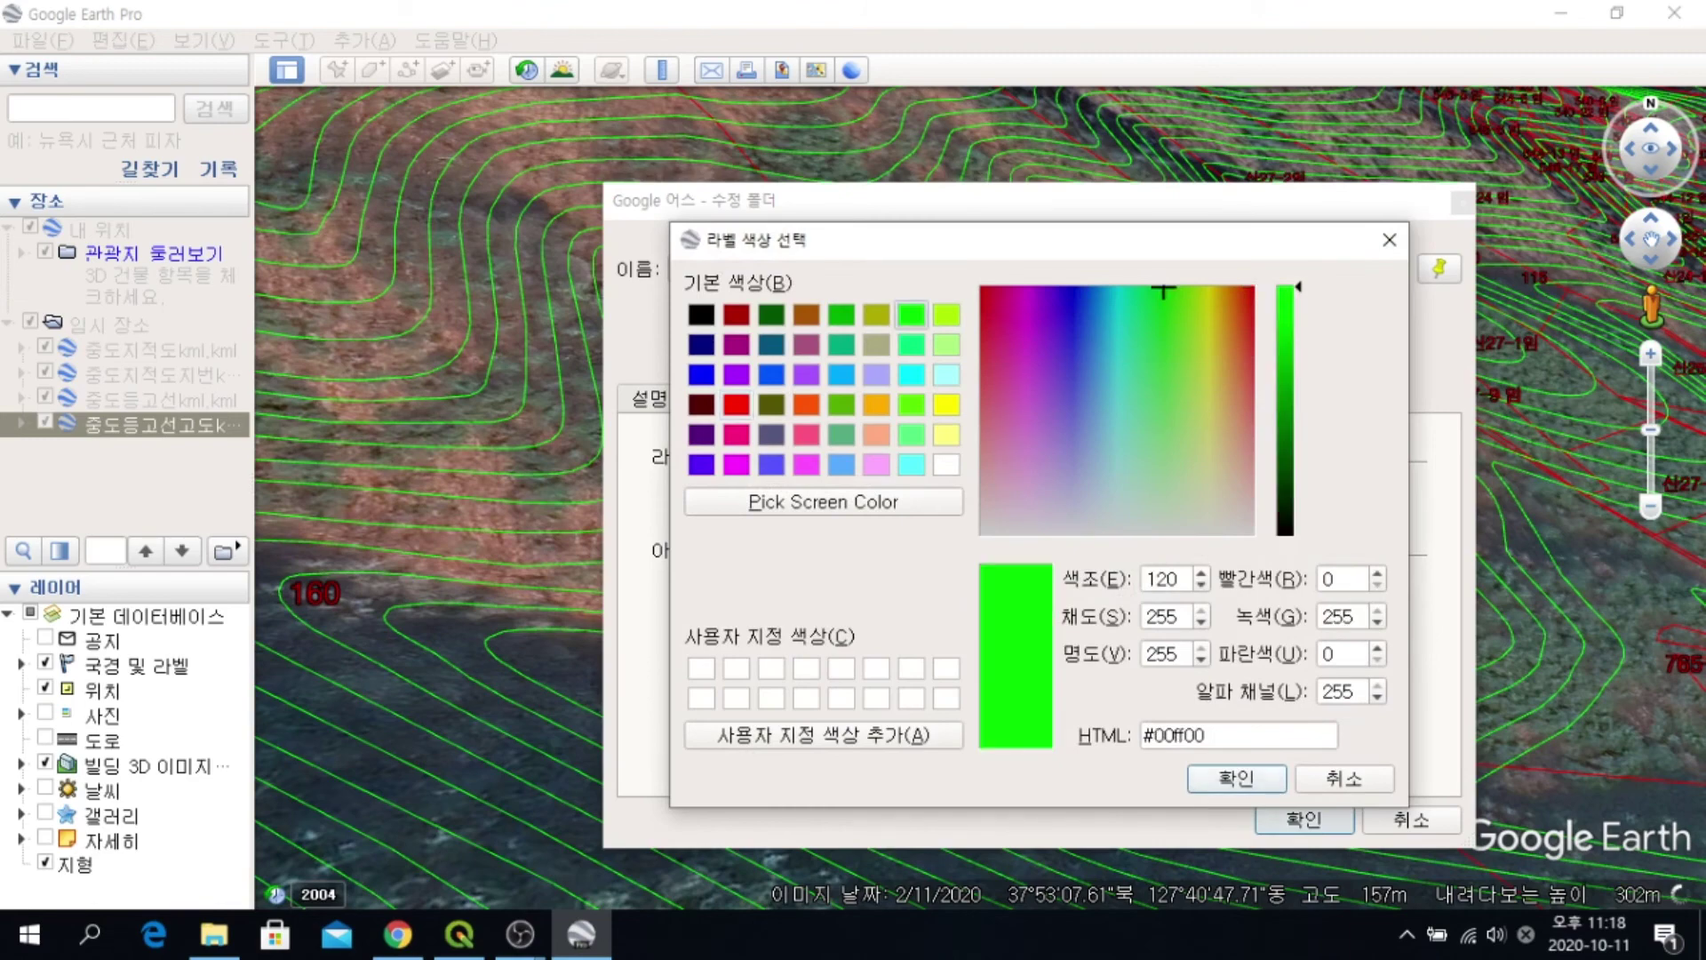
pyautogui.press('Return')
pyautogui.press('Return')
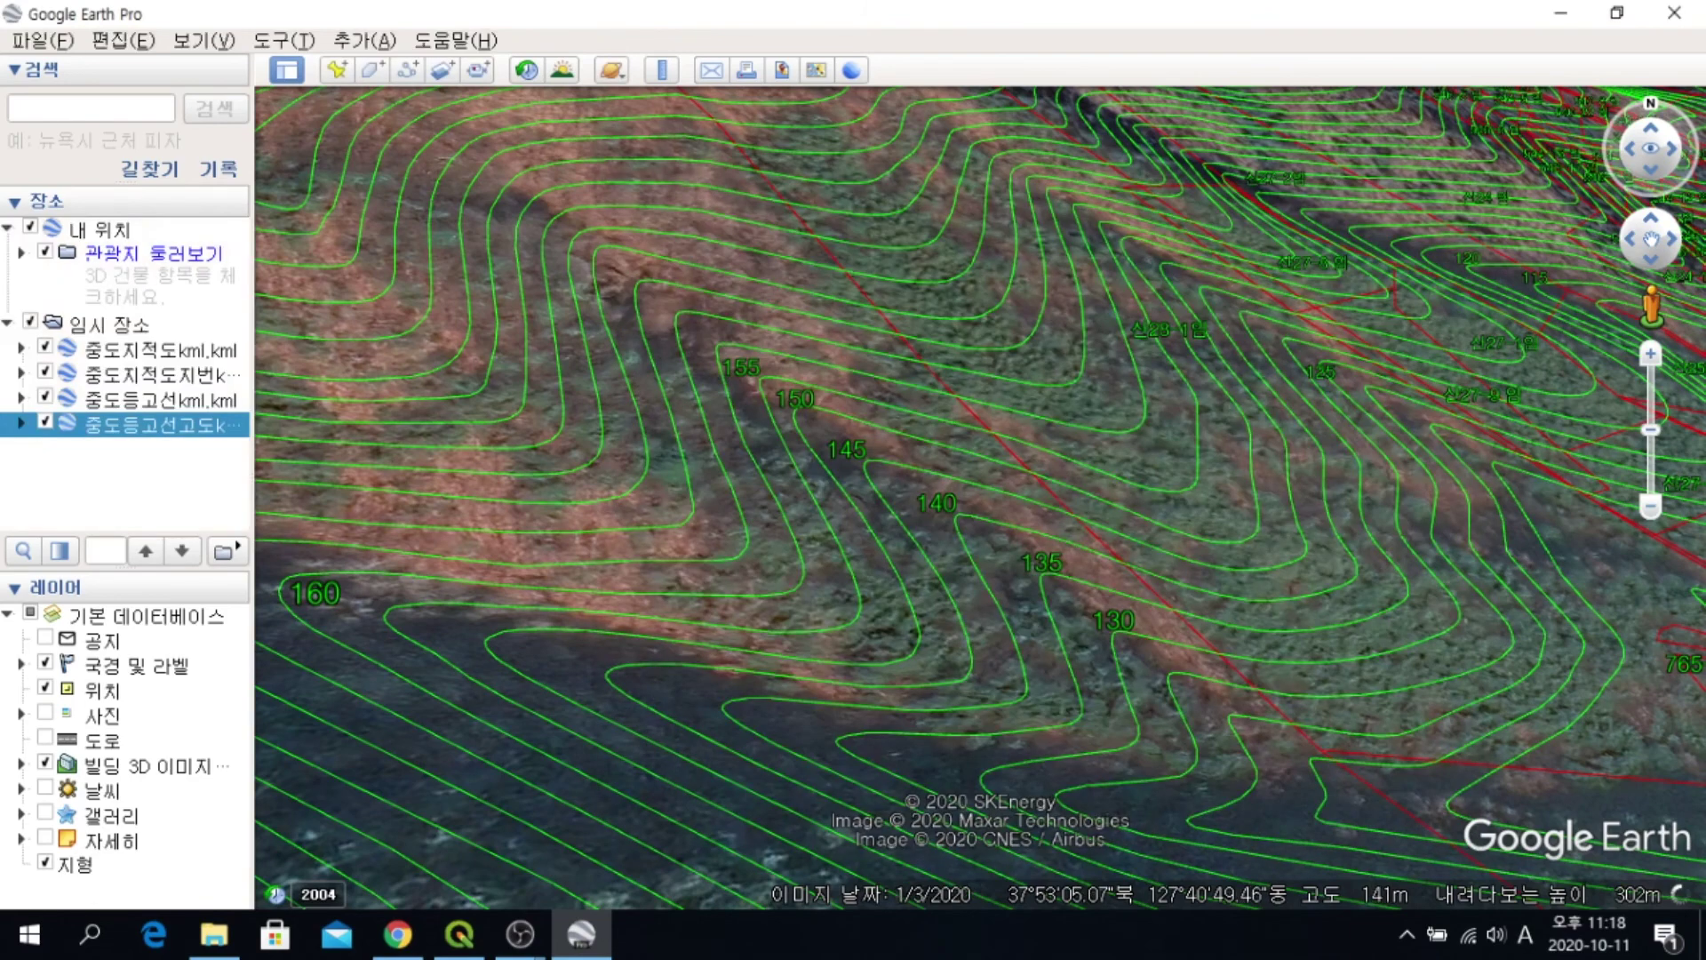
# Set the label color of the lot number folder 중도지적도지번kml.kml back to red #ff0000 and apply it
pyautogui.scroll(-5, 972, 518)
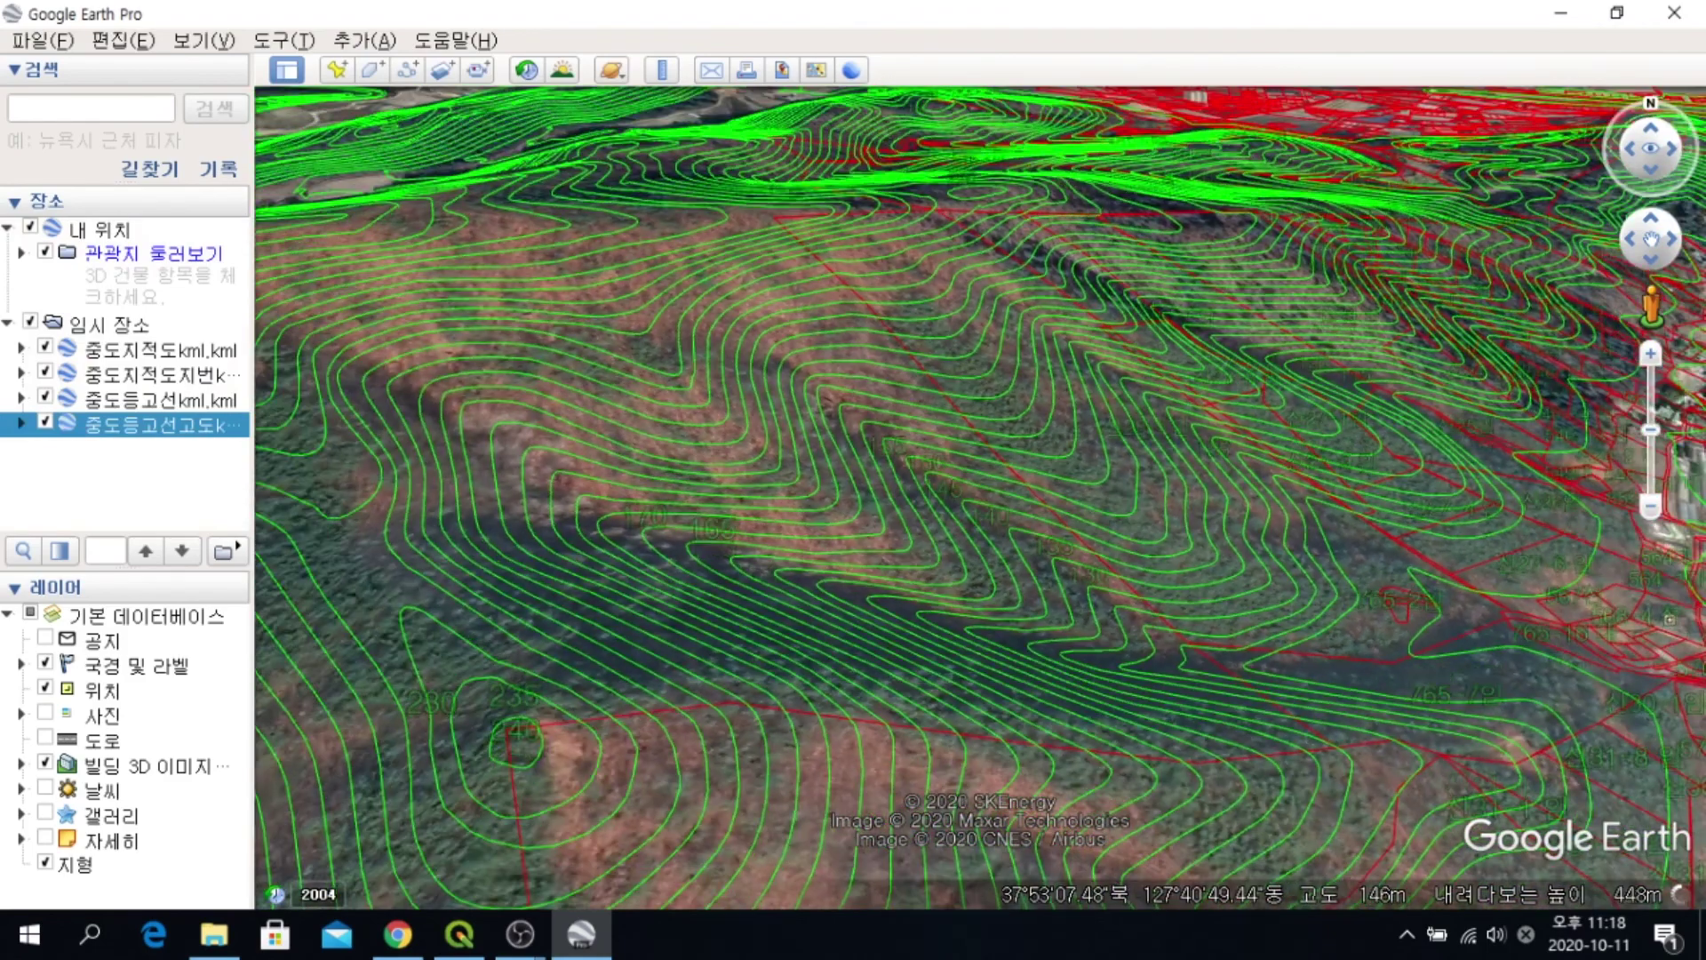
pyautogui.scroll(-3, 1001, 629)
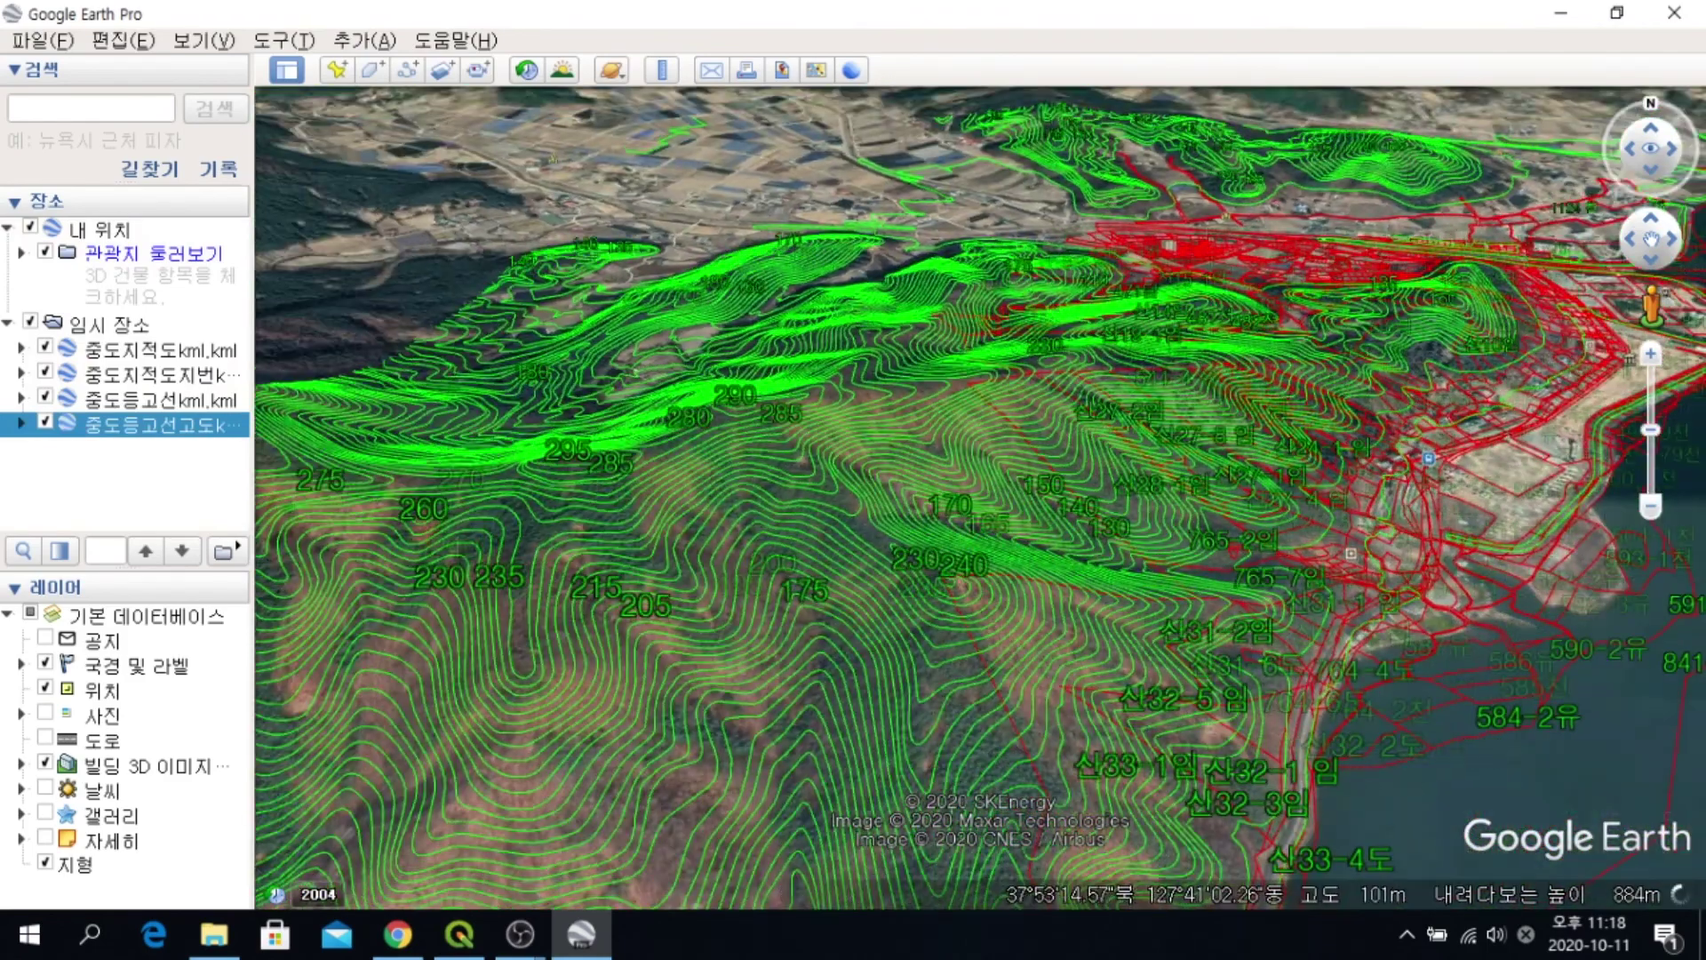
pyautogui.scroll(2, 1430, 374)
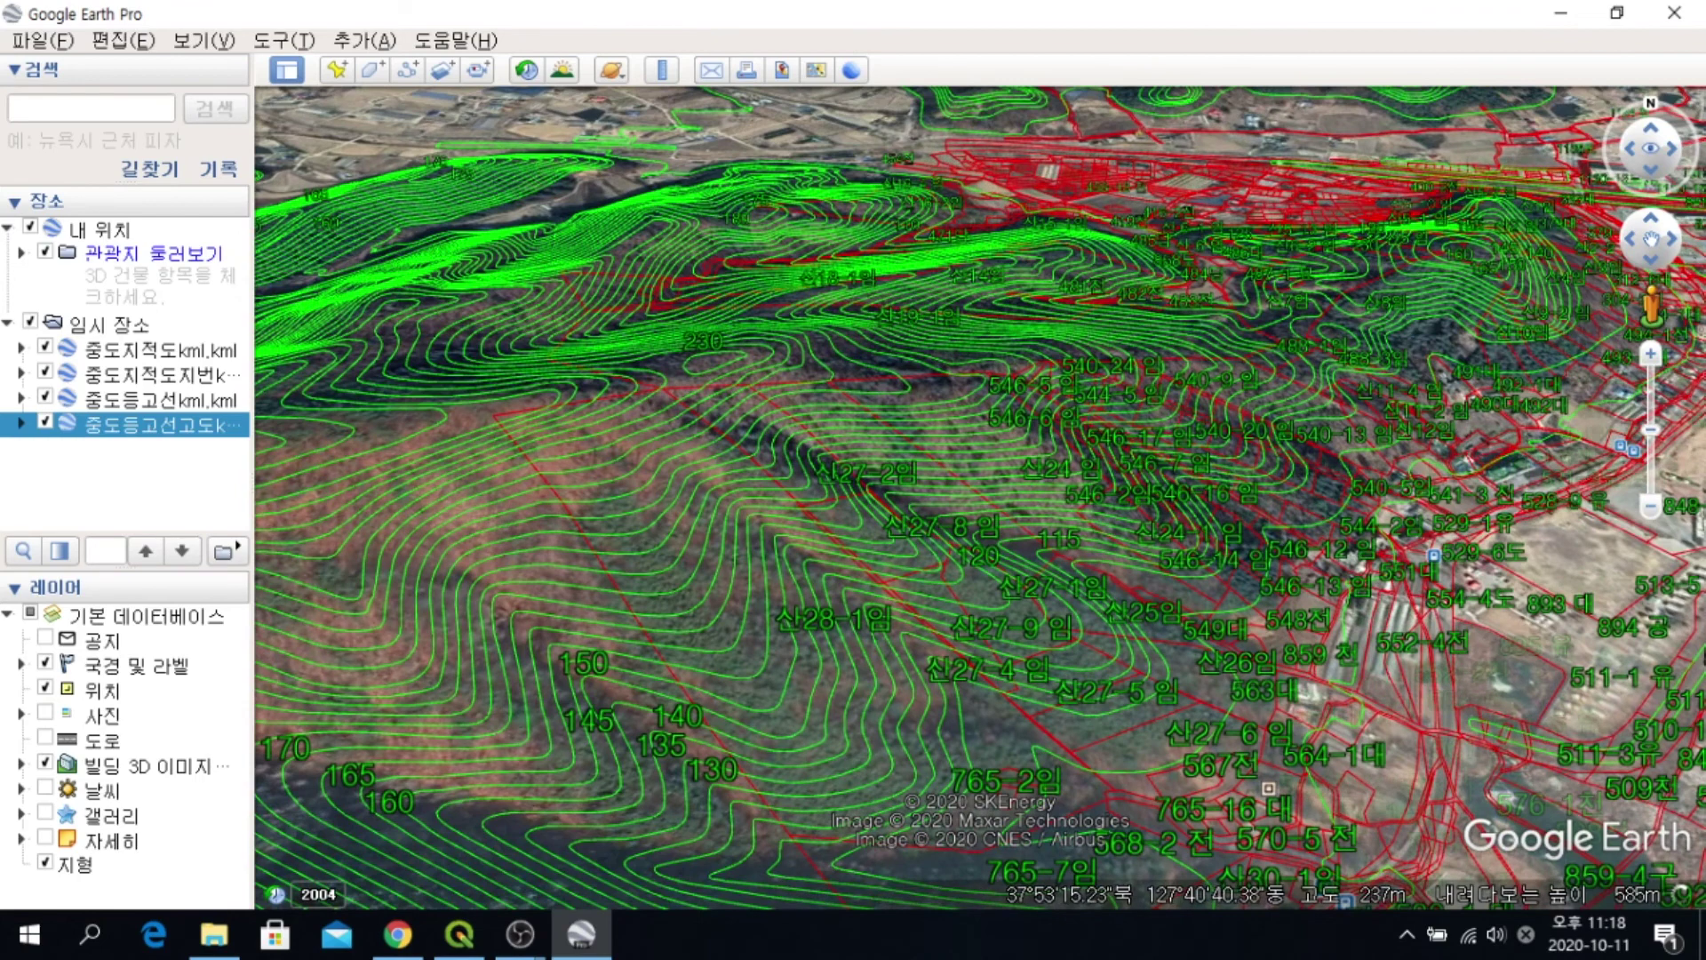
pyautogui.click(151, 374)
pyautogui.rightClick(184, 373)
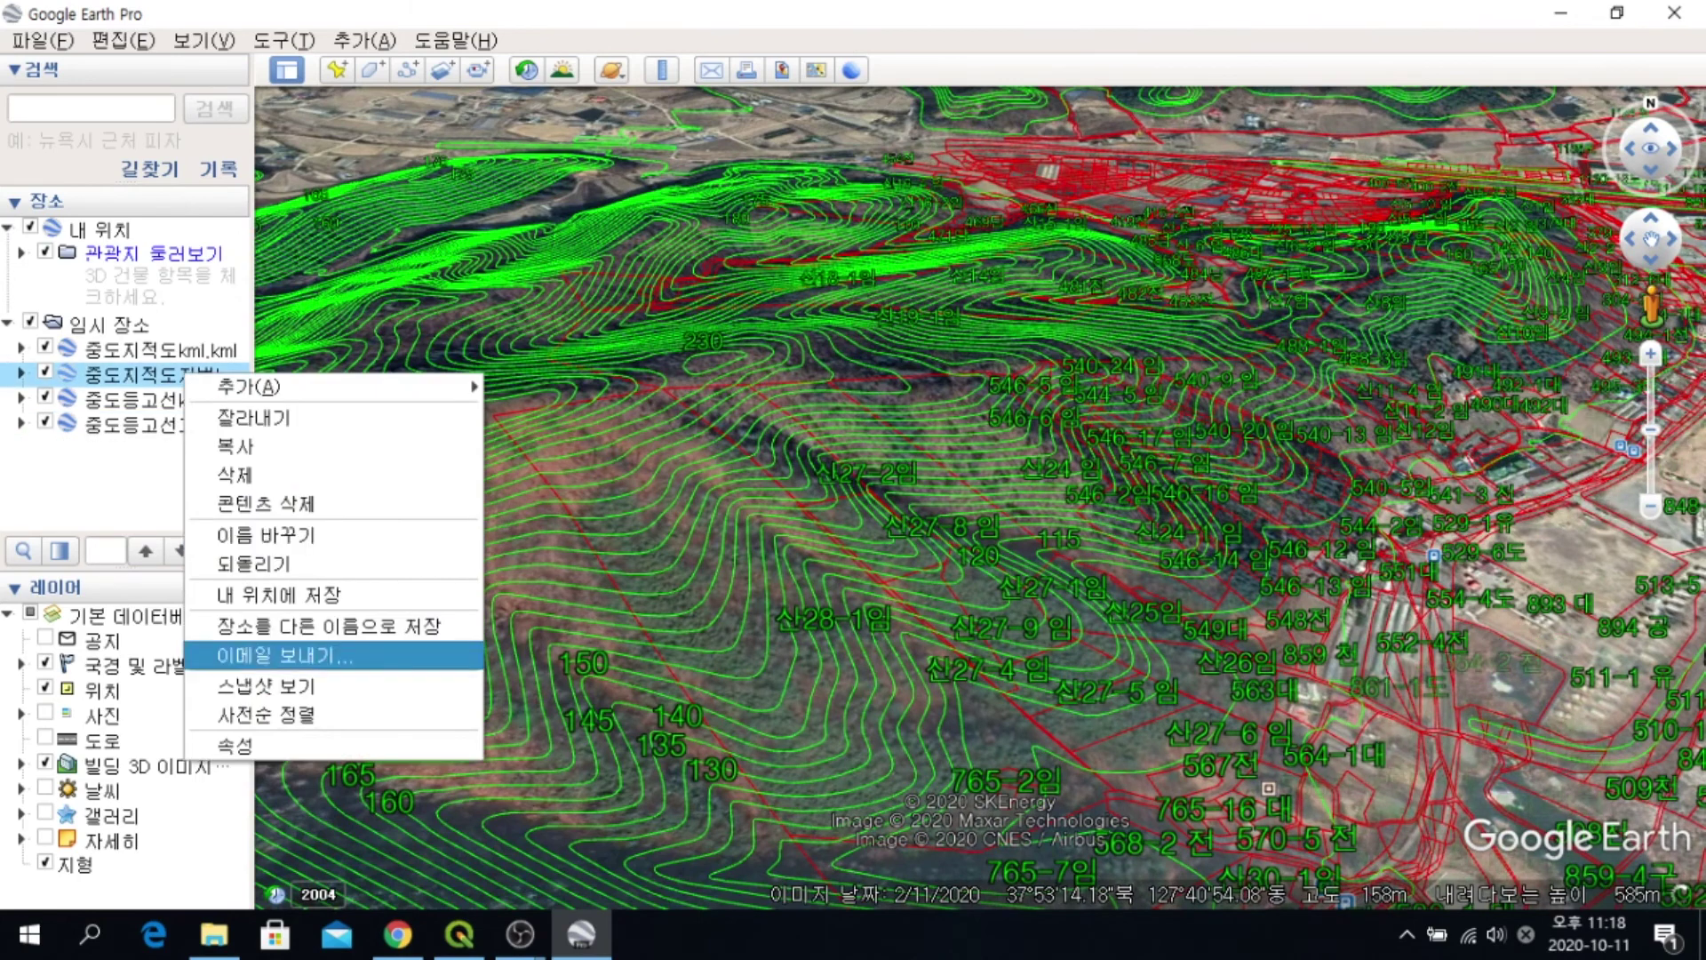
pyautogui.click(236, 745)
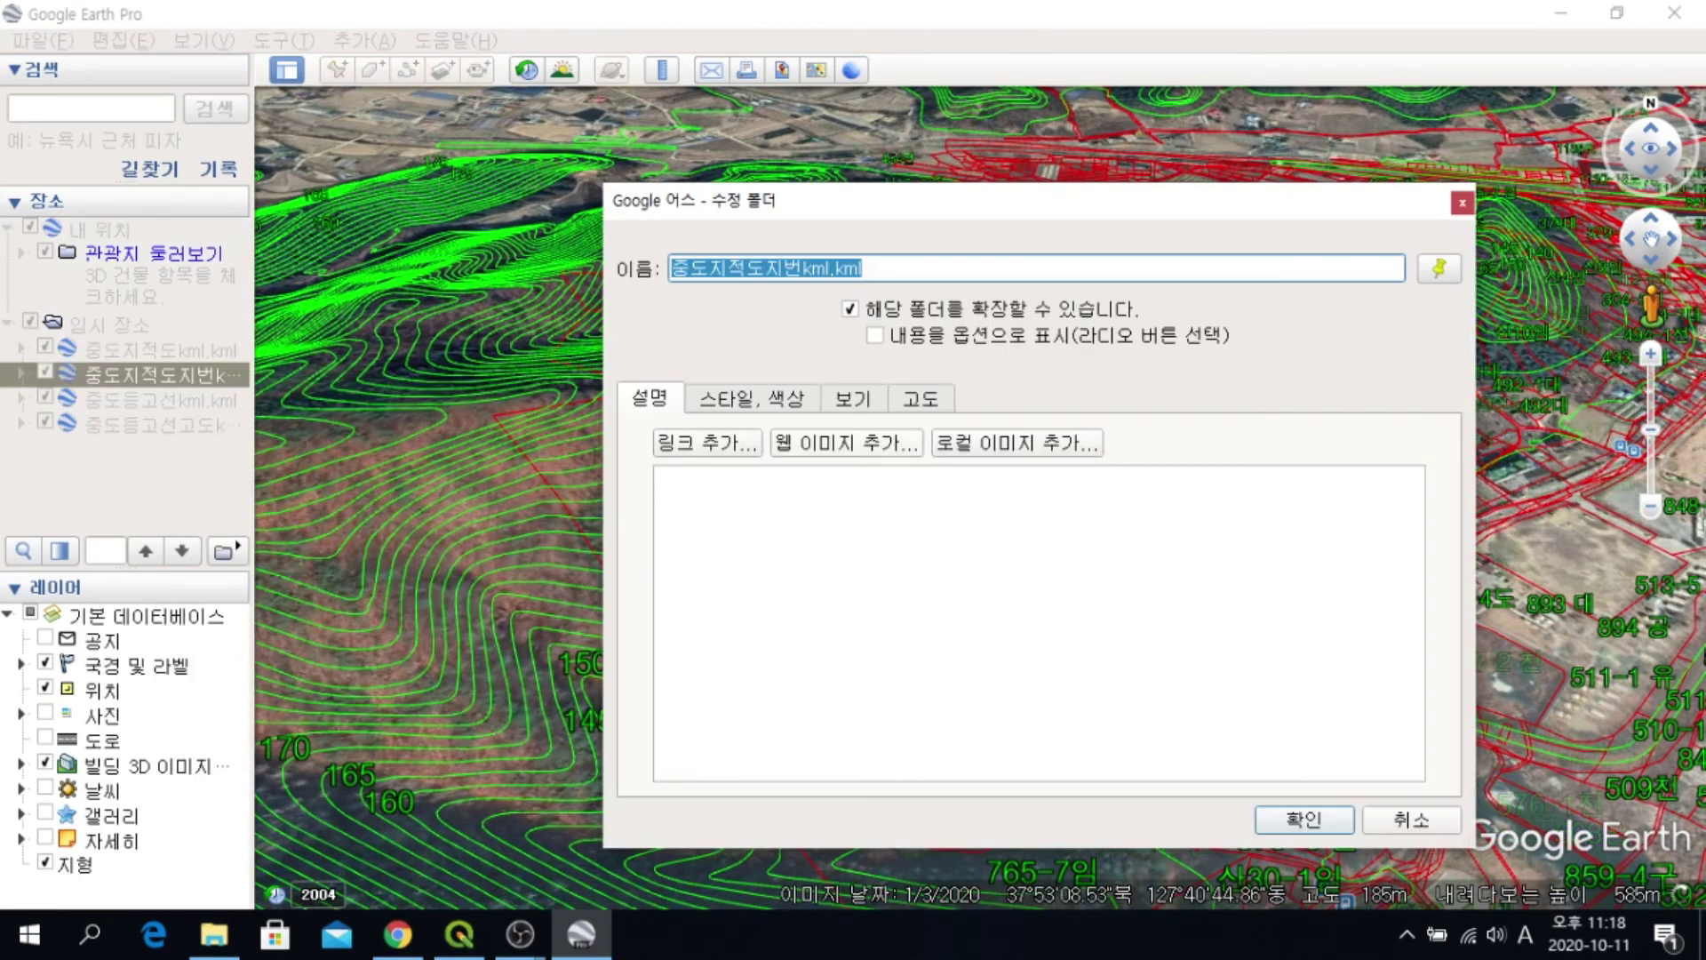
pyautogui.click(751, 399)
pyautogui.click(735, 489)
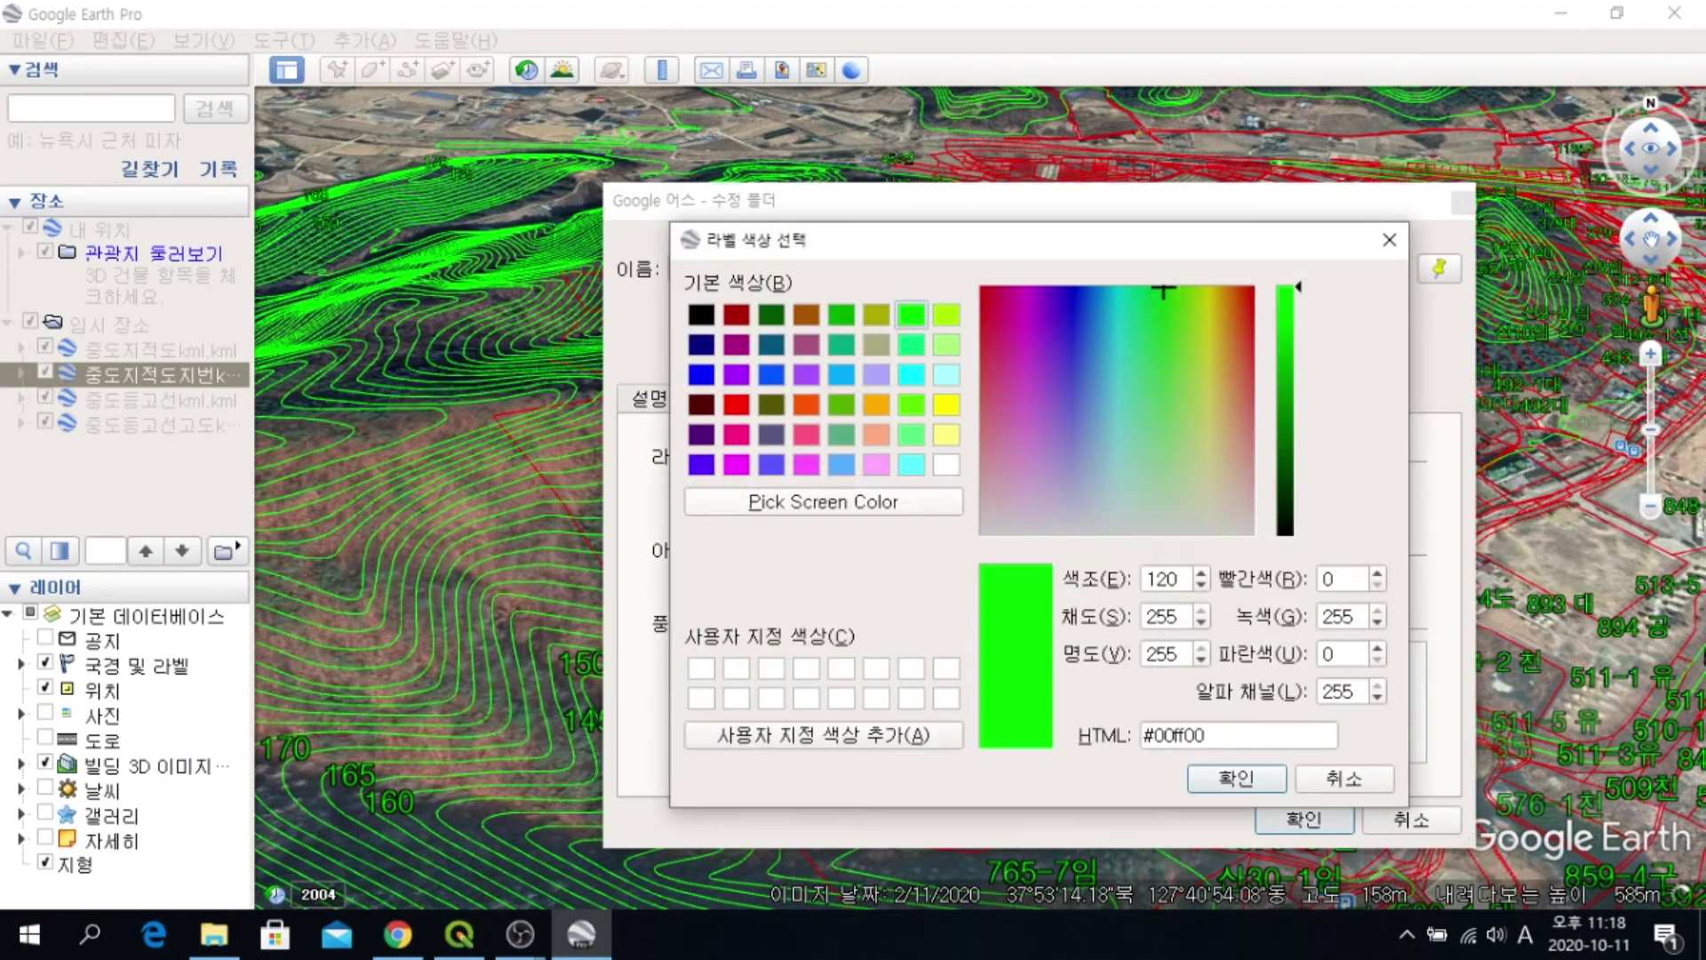
pyautogui.click(736, 404)
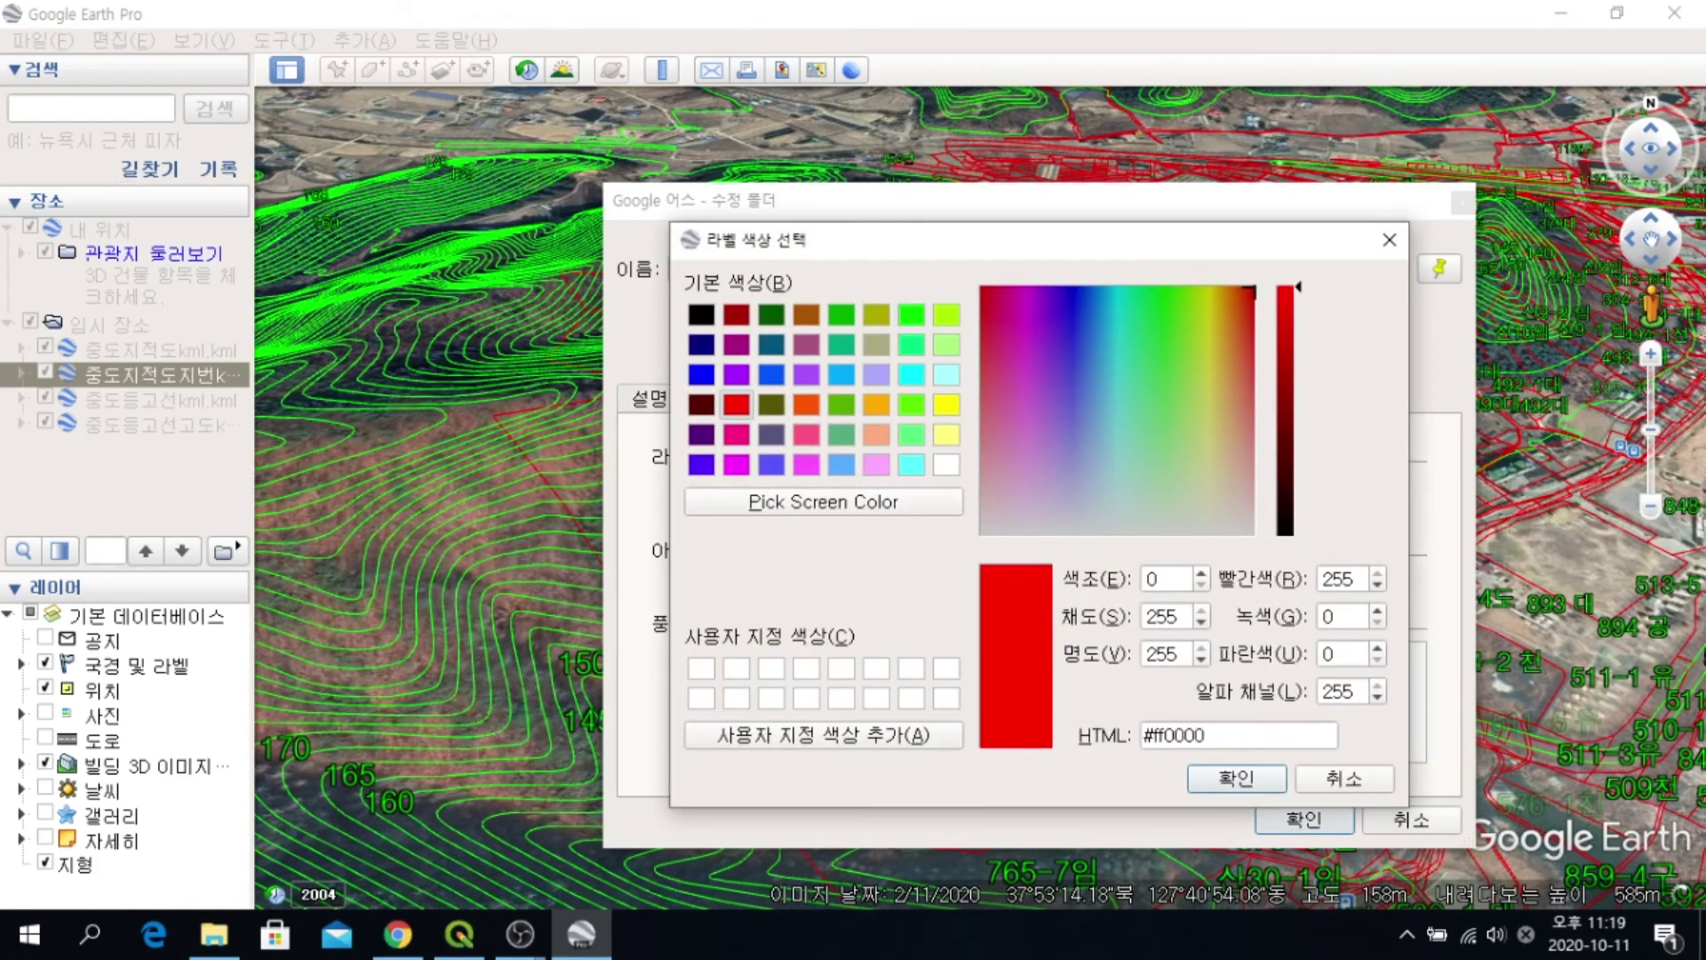
pyautogui.press('Return')
pyautogui.press('Return')
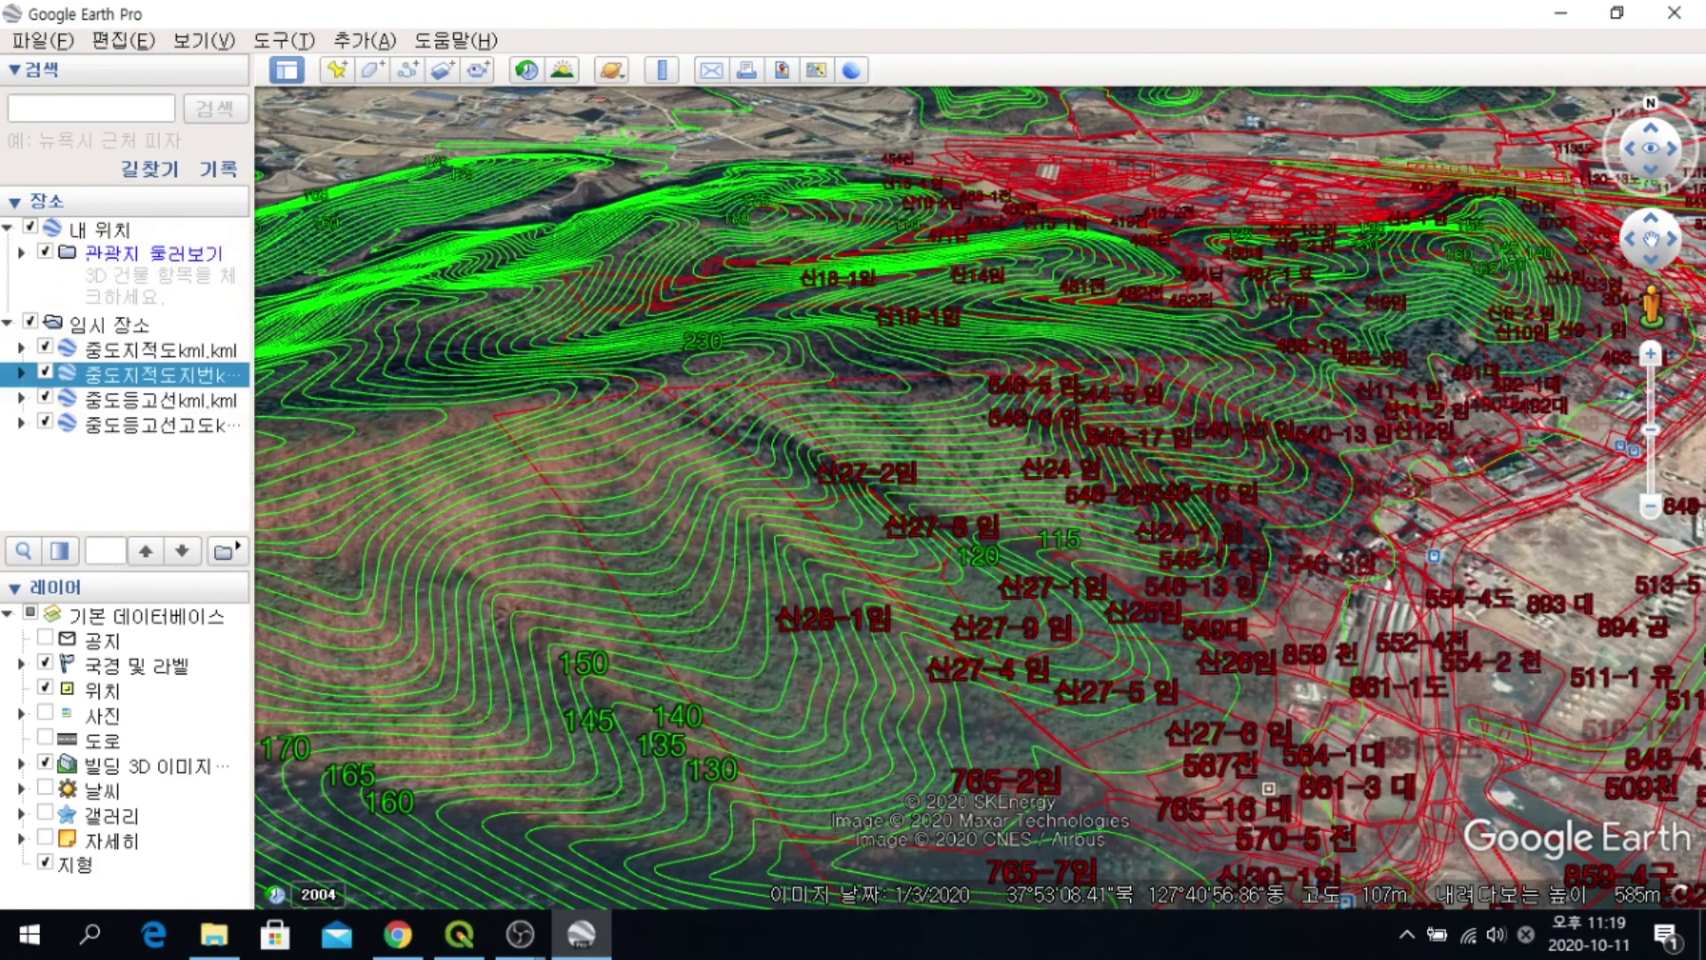
# Examine the parcels, red lot numbers, green contours and elevation labels over the hills and the riverside area
pyautogui.scroll(2, 598, 708)
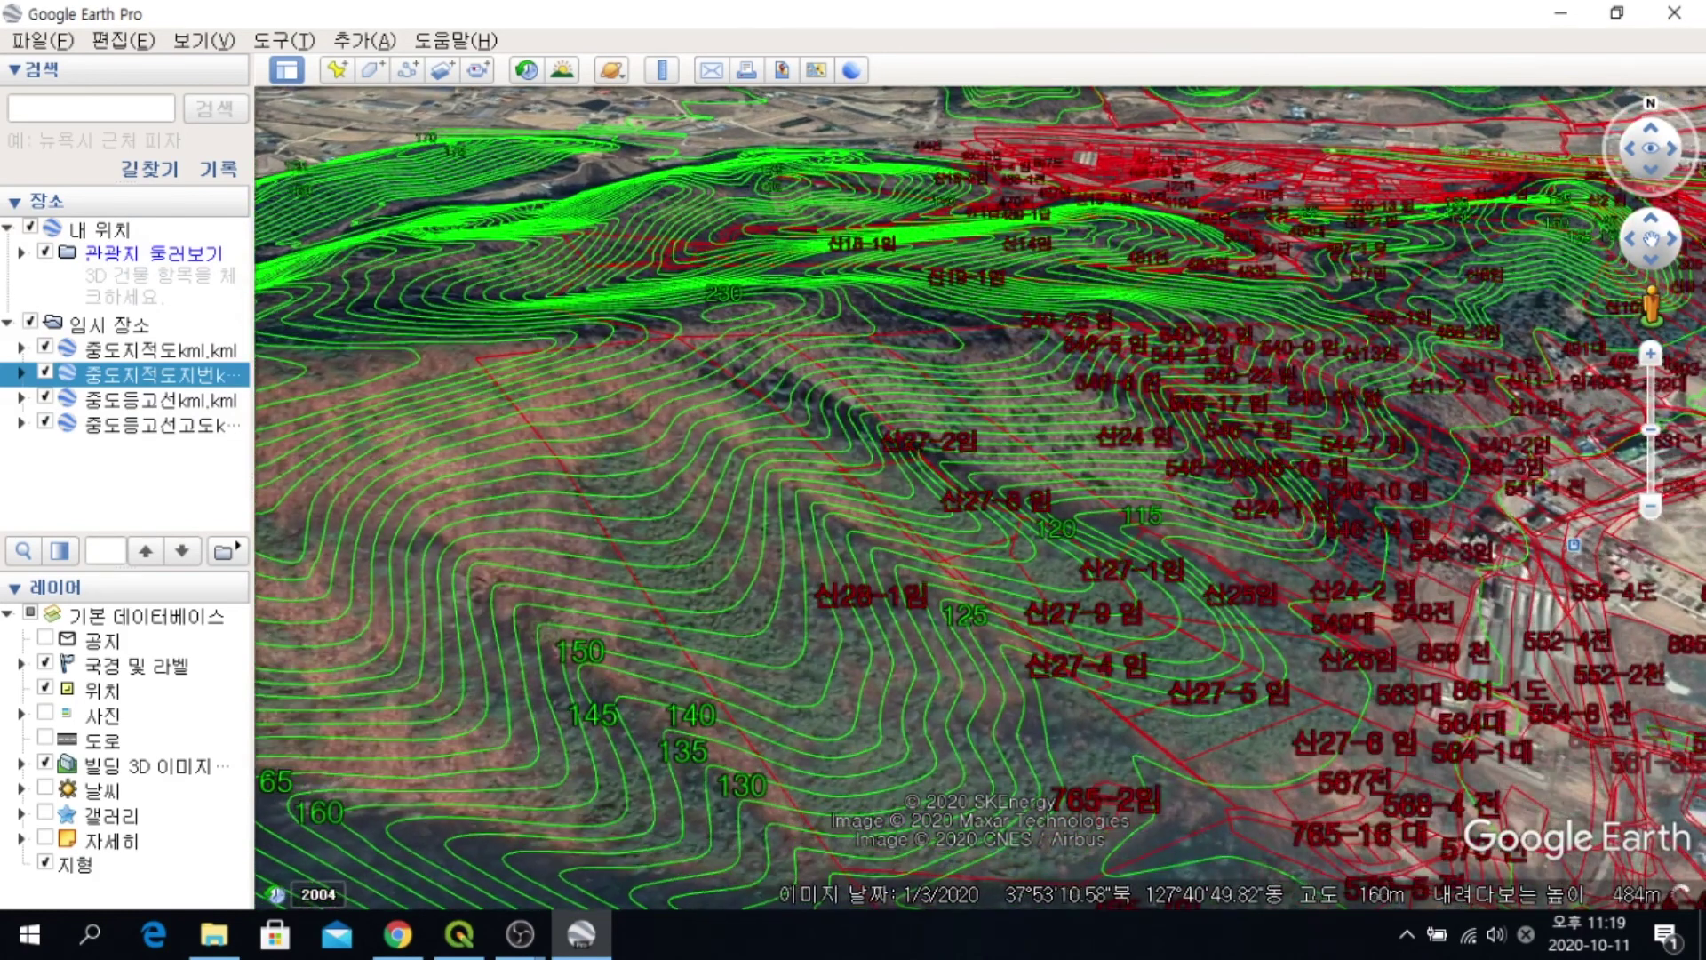
pyautogui.scroll(2, 994, 430)
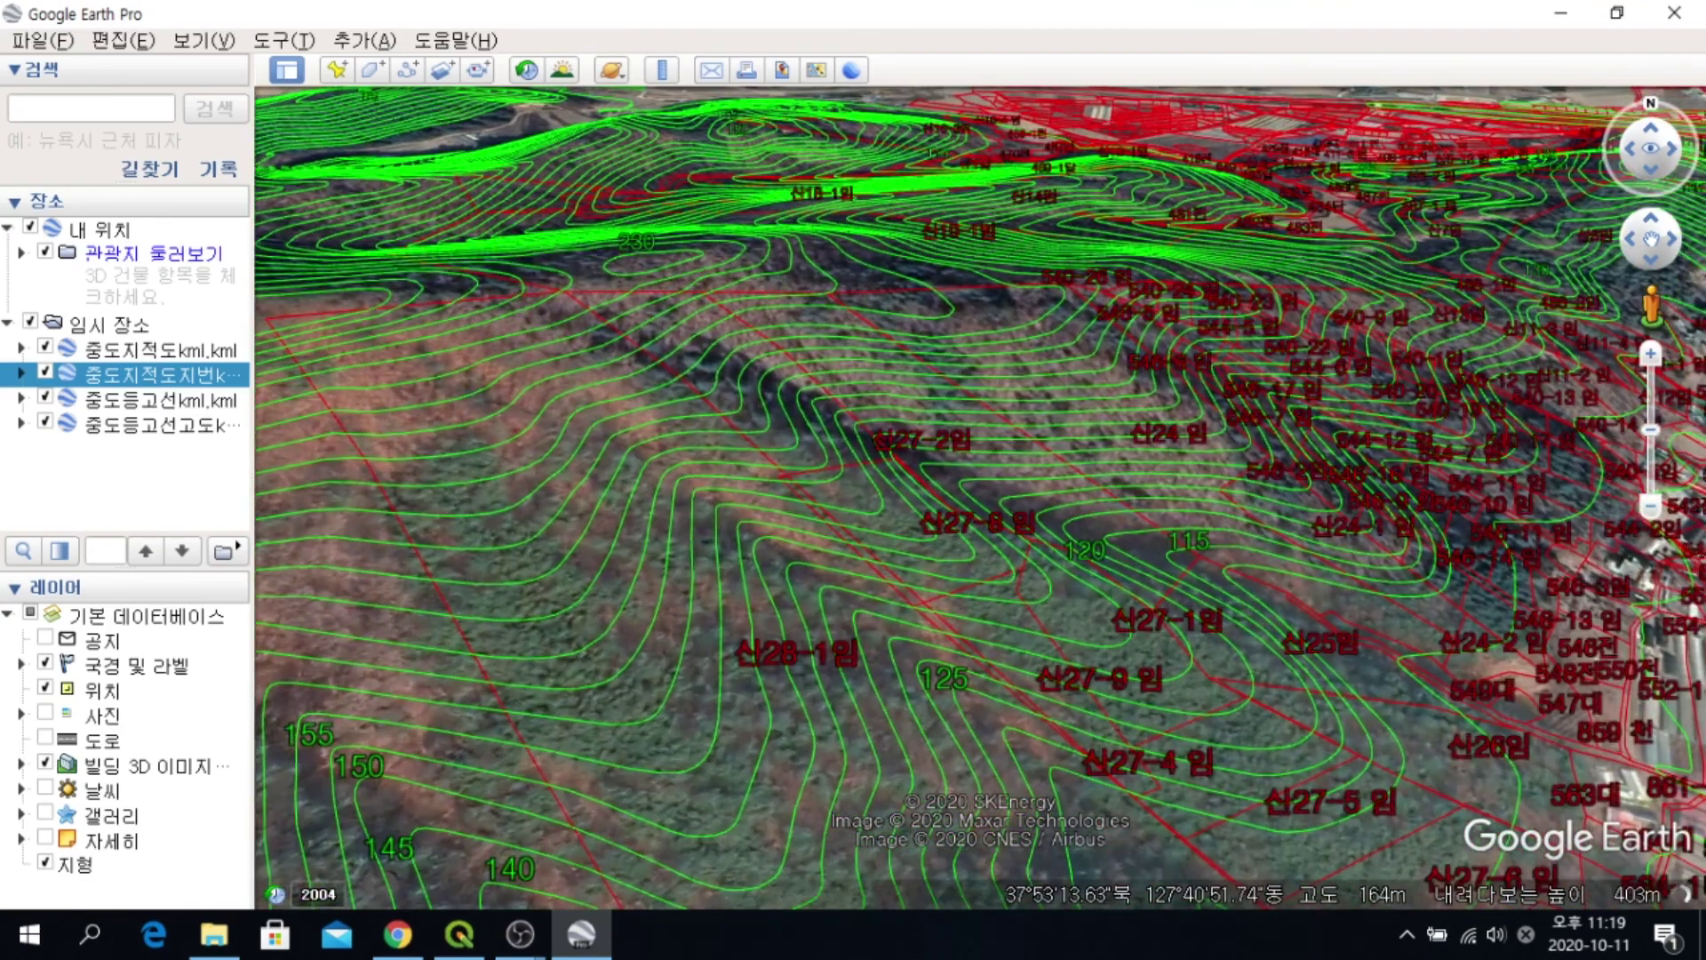
pyautogui.scroll(1, 1078, 522)
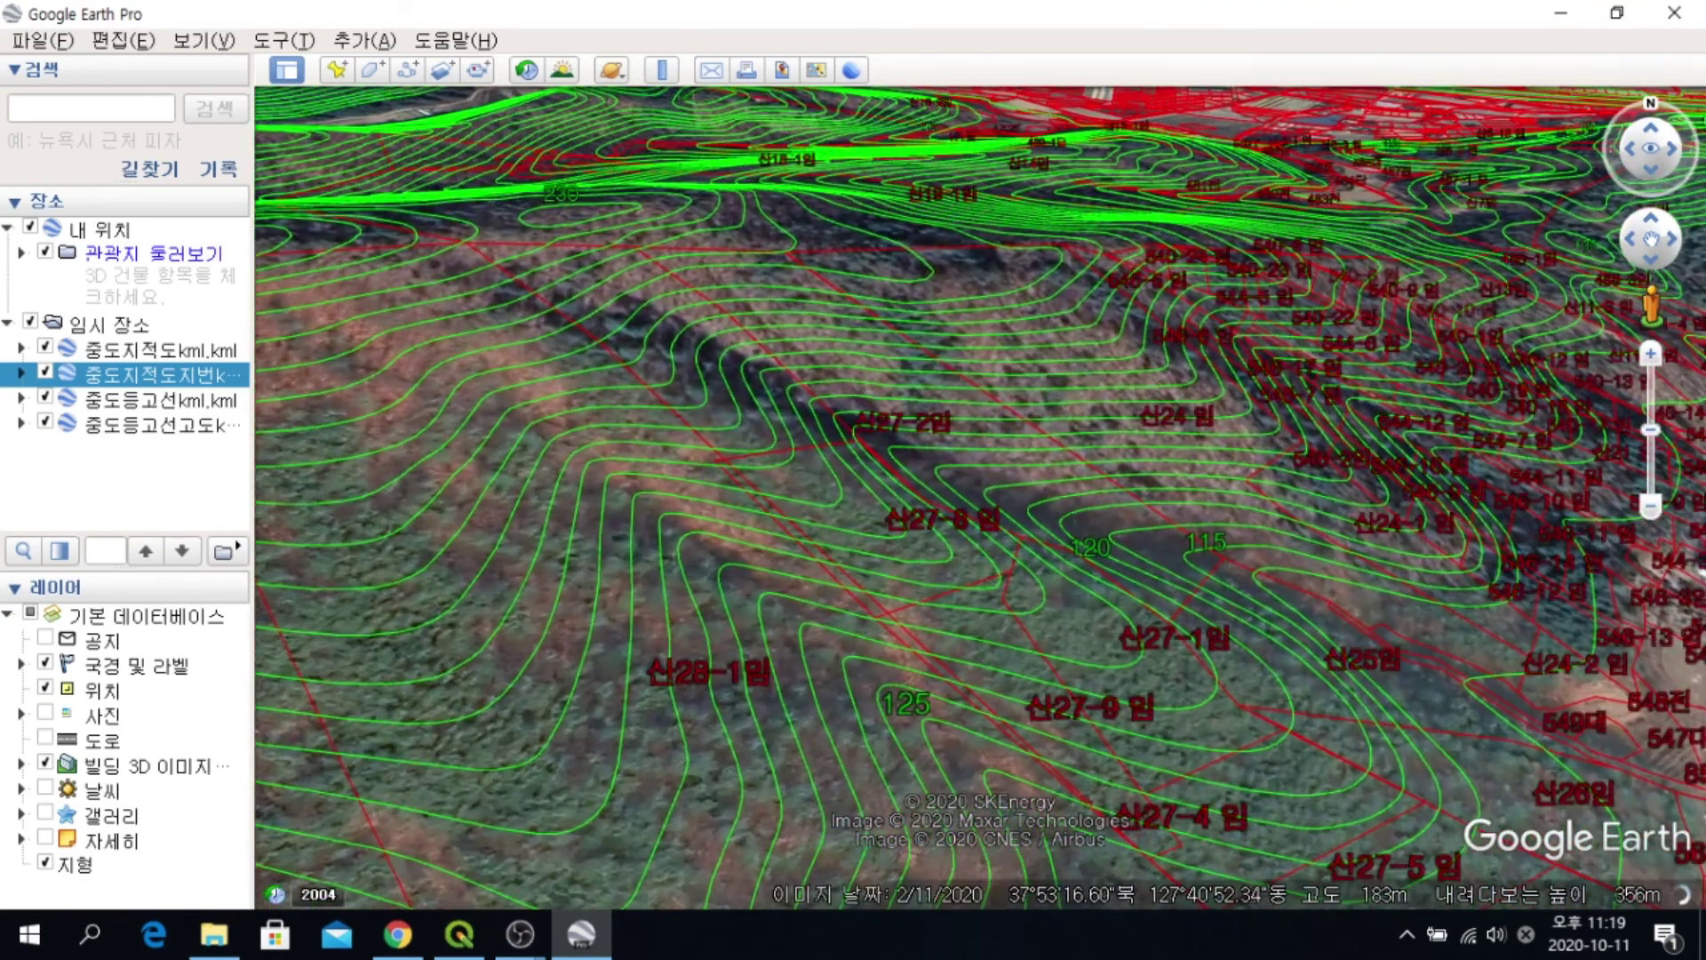
pyautogui.scroll(-3, 1181, 411)
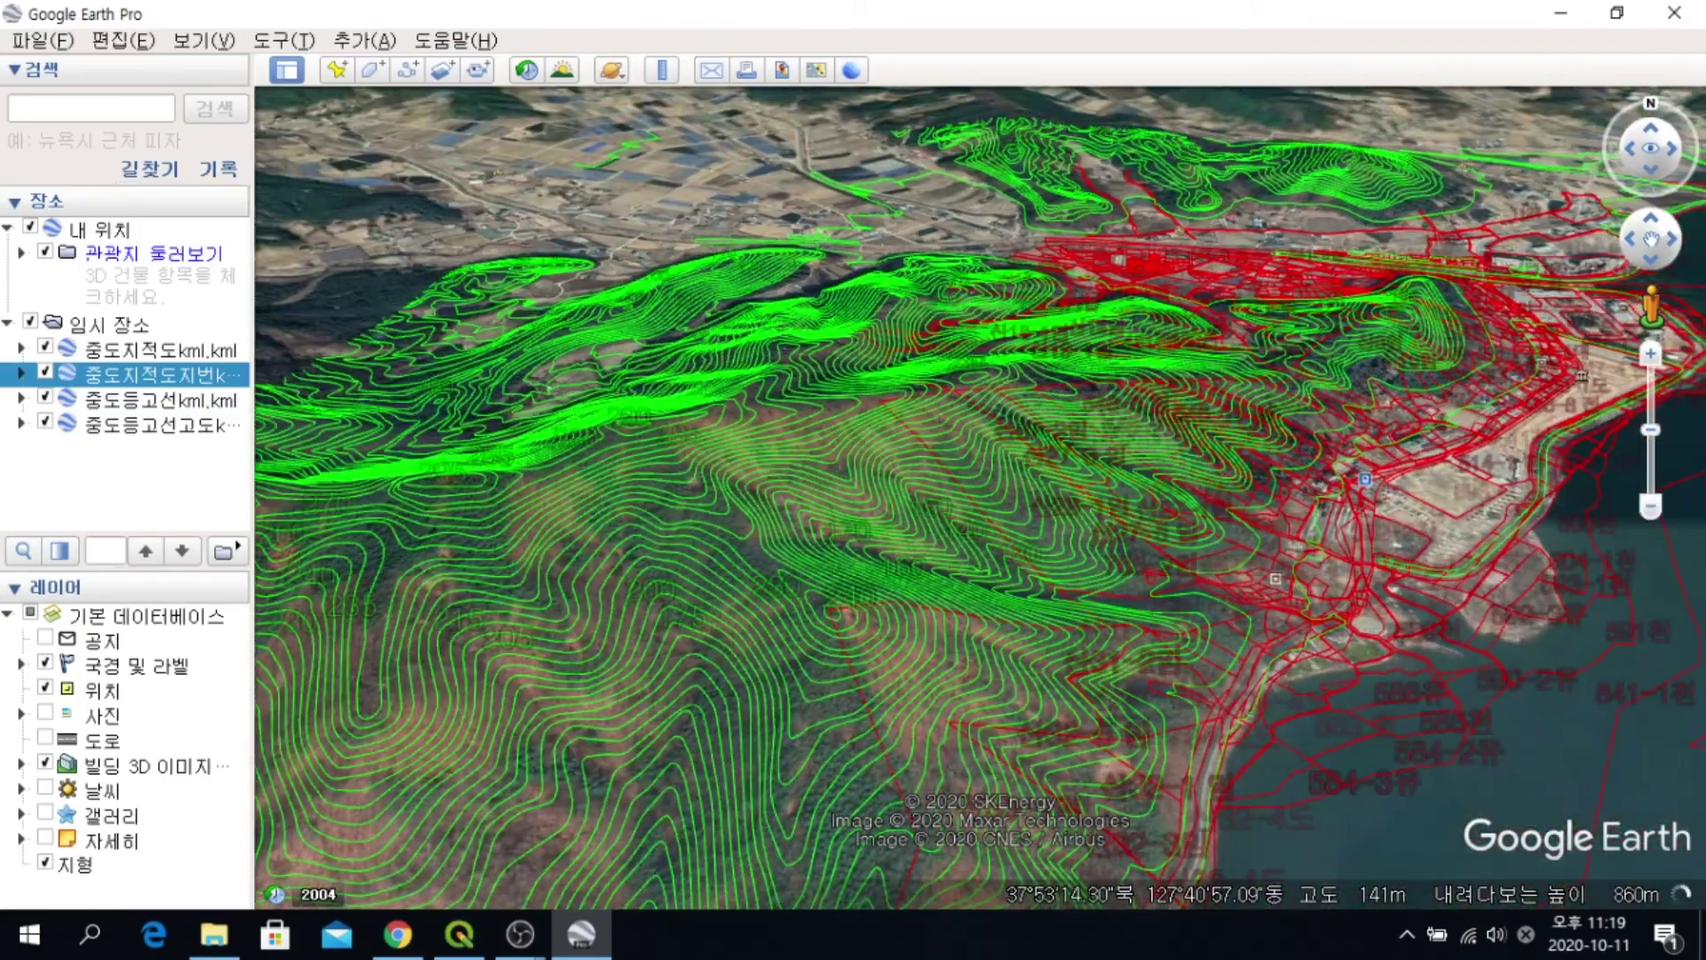
pyautogui.scroll(-3, 1283, 423)
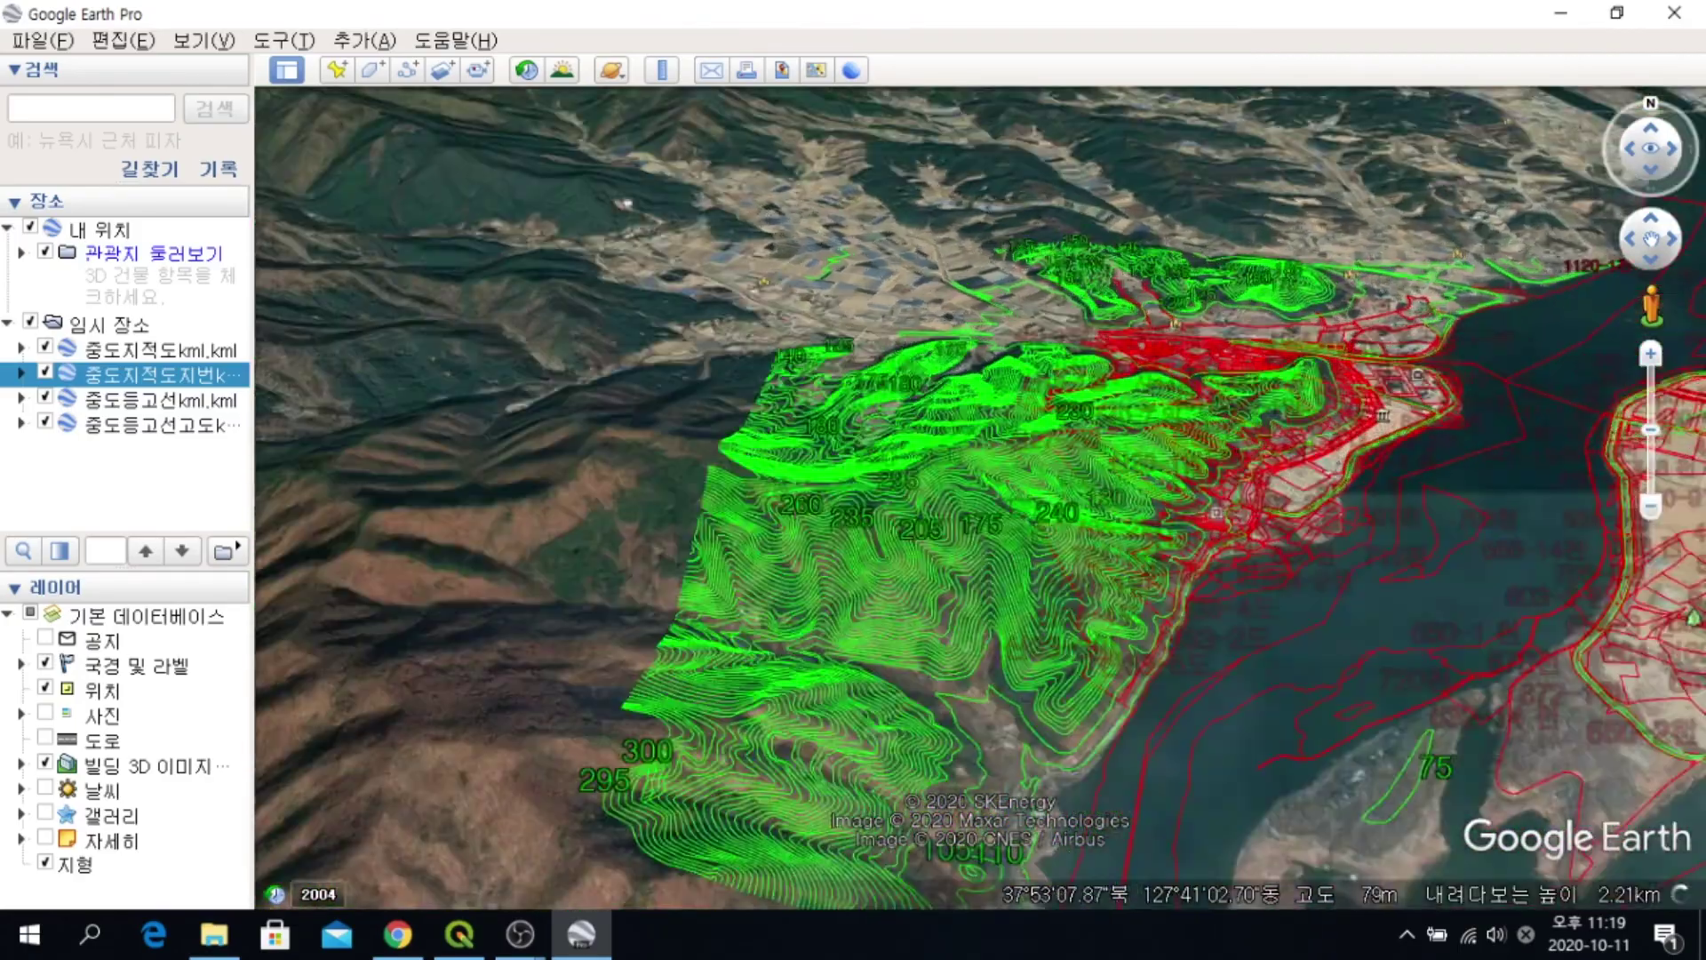
pyautogui.scroll(4, 1118, 255)
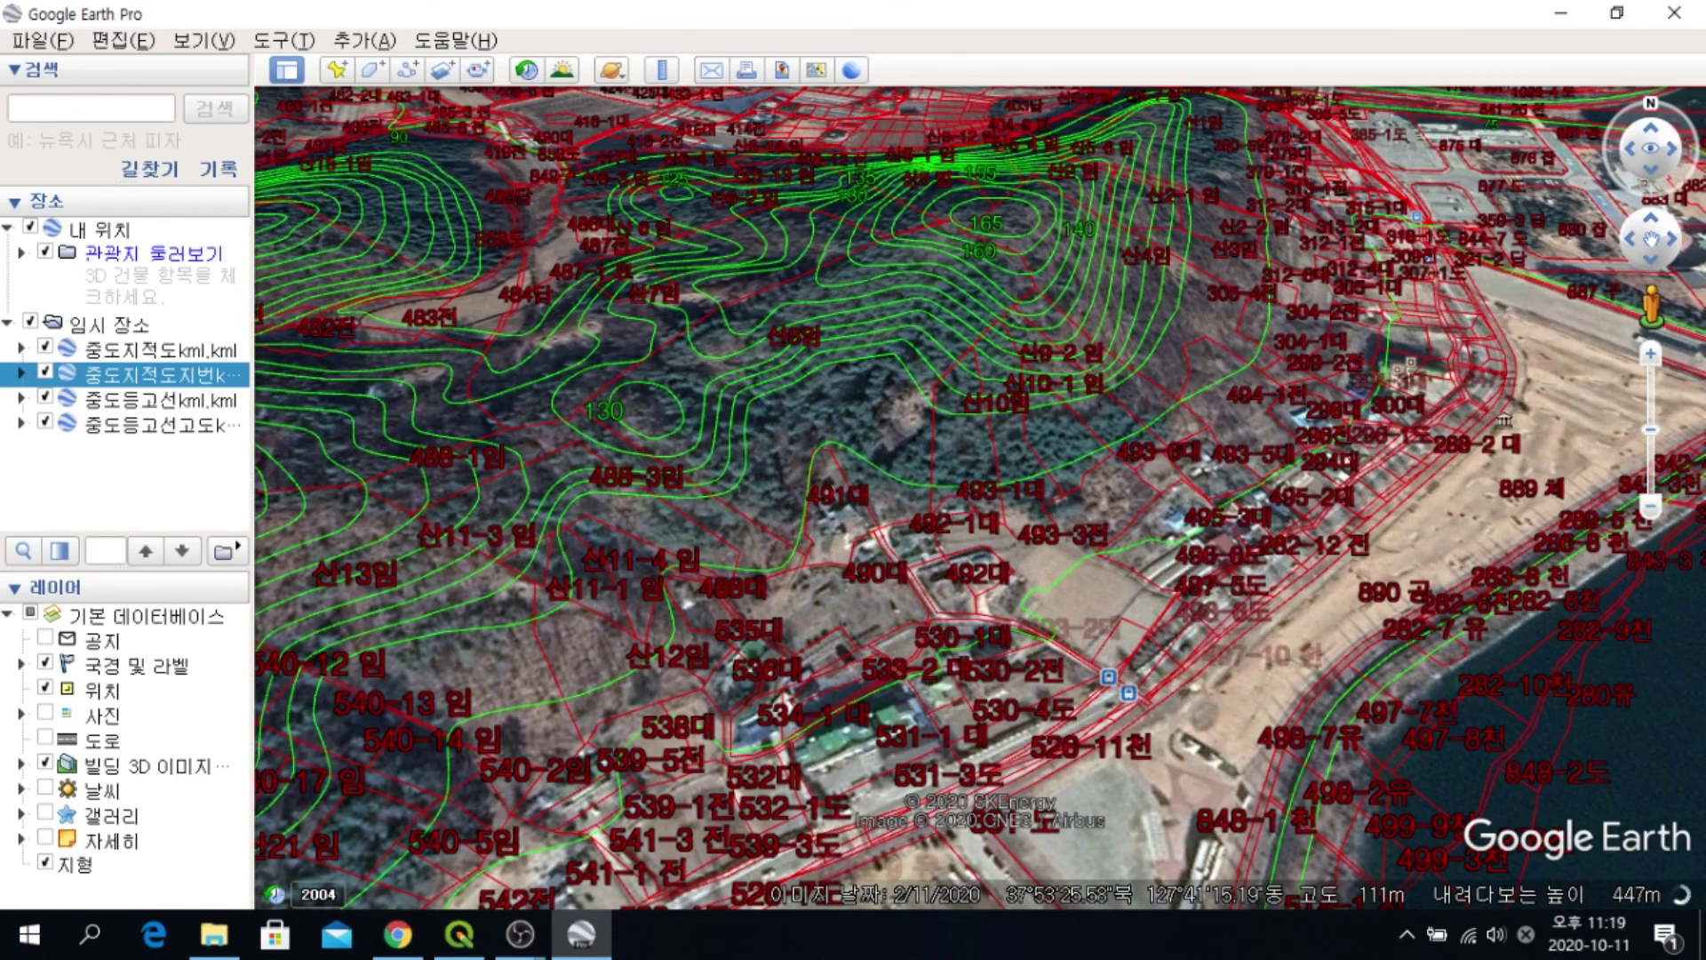
pyautogui.scroll(-5, 1108, 350)
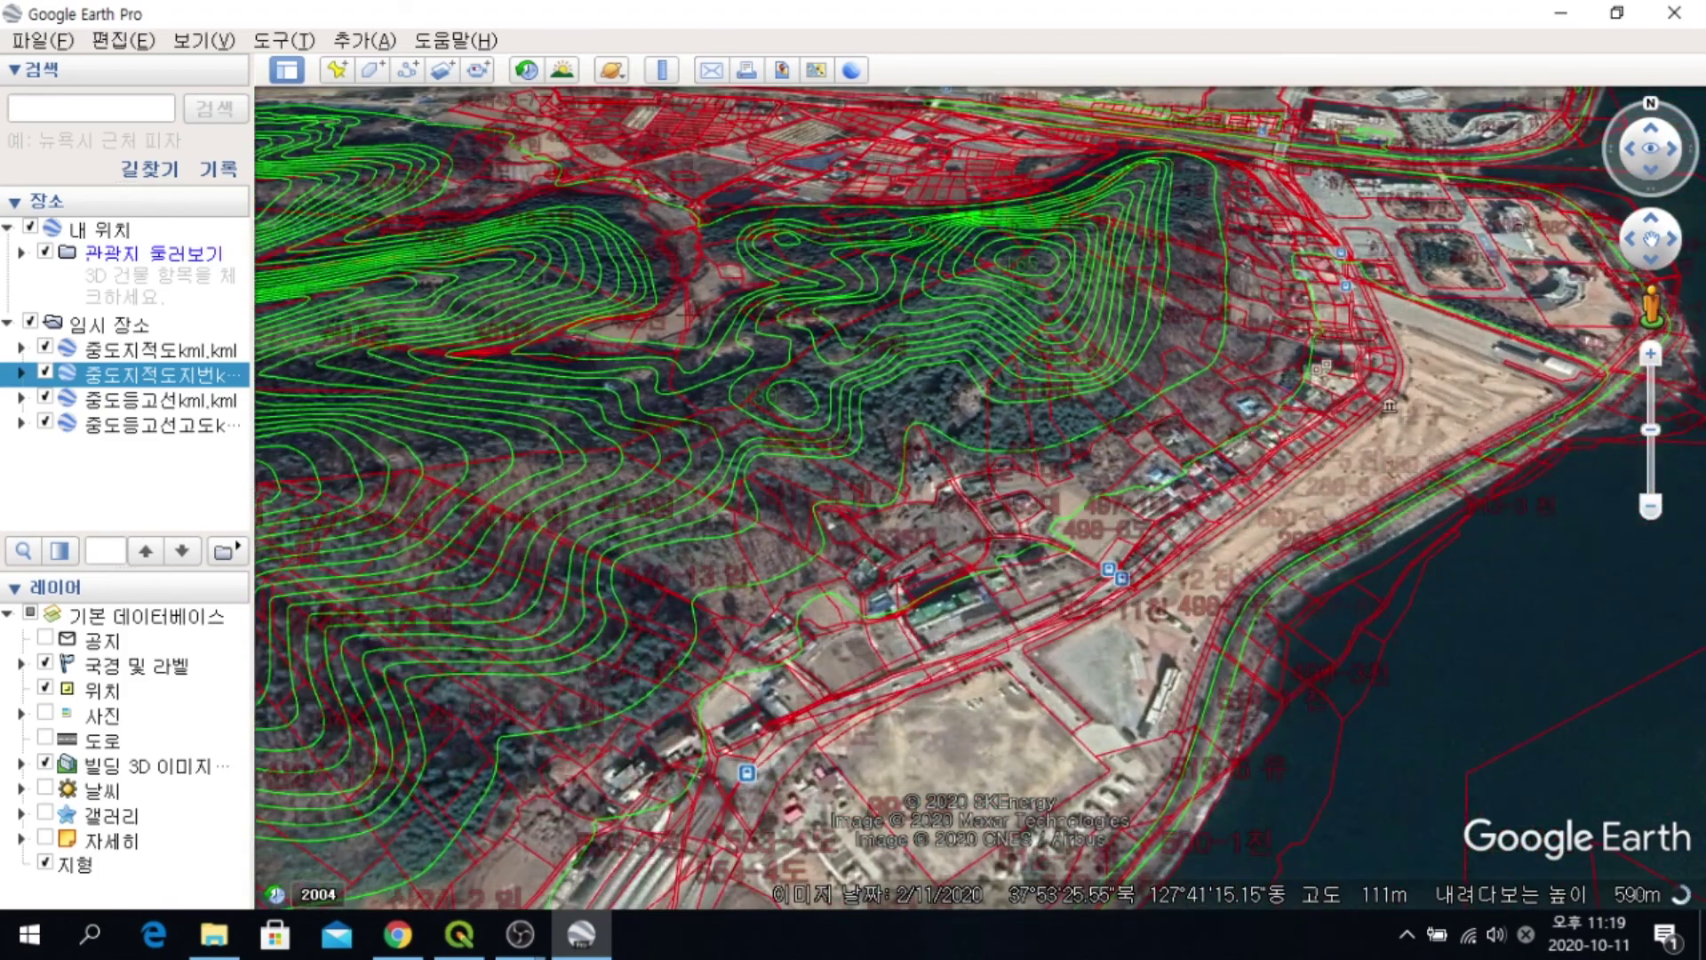
pyautogui.scroll(3, 1105, 312)
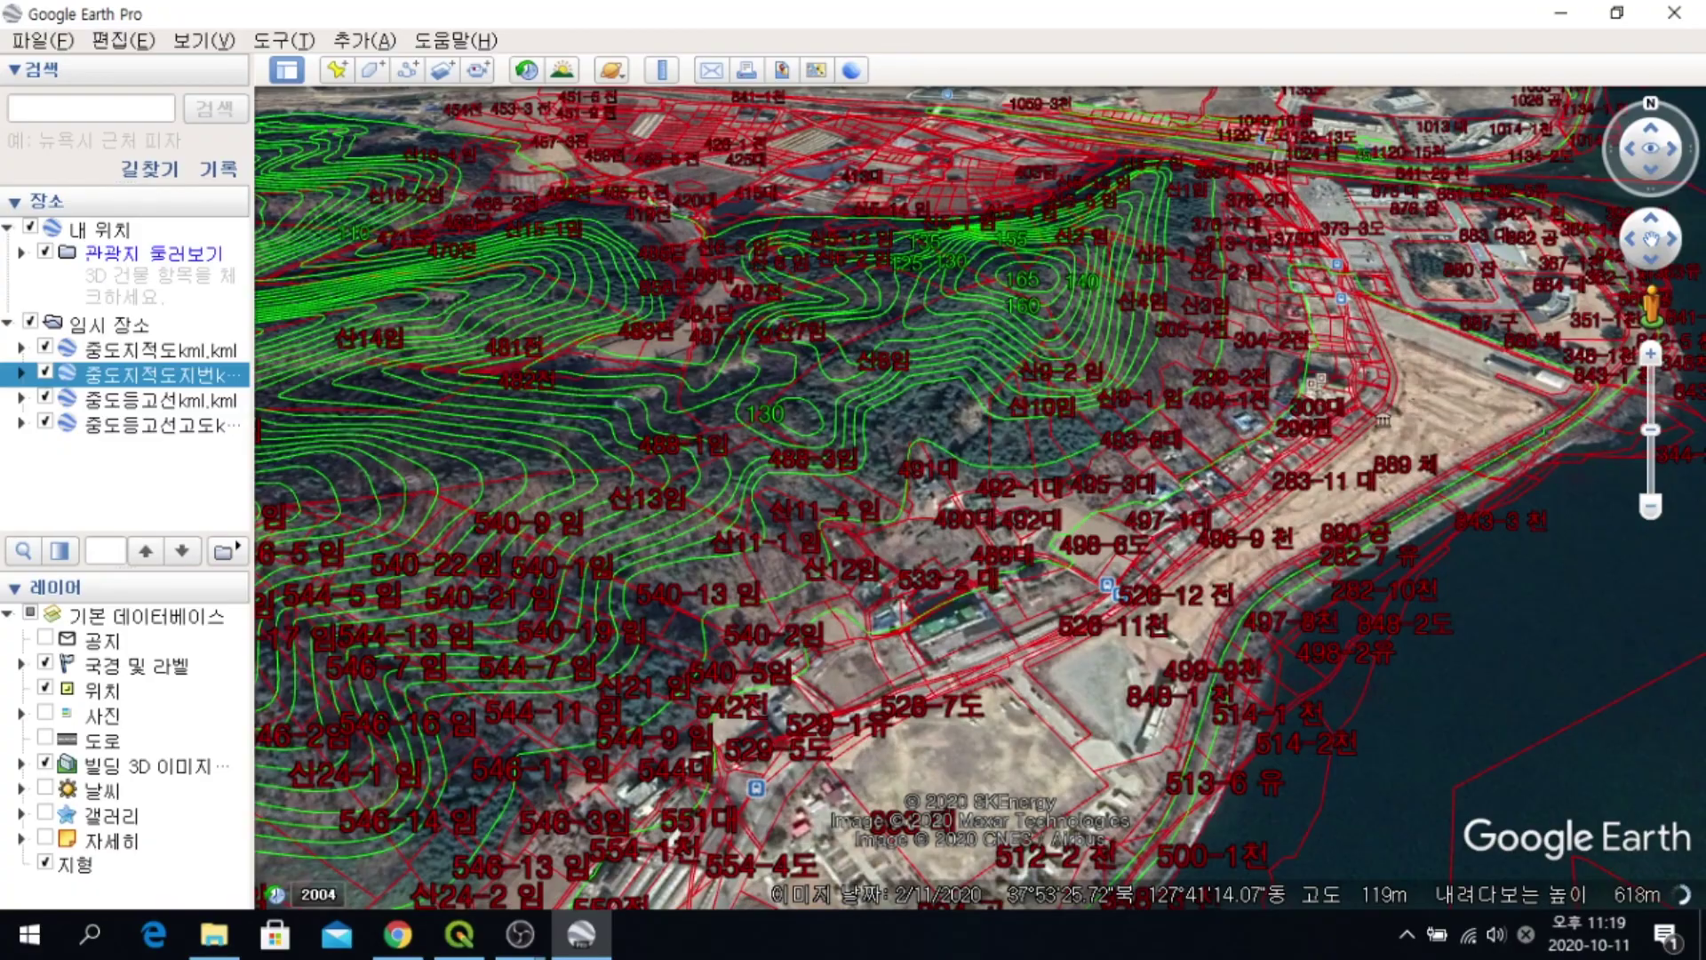
pyautogui.moveTo(1235, 426); pyautogui.dragTo(858, 436)
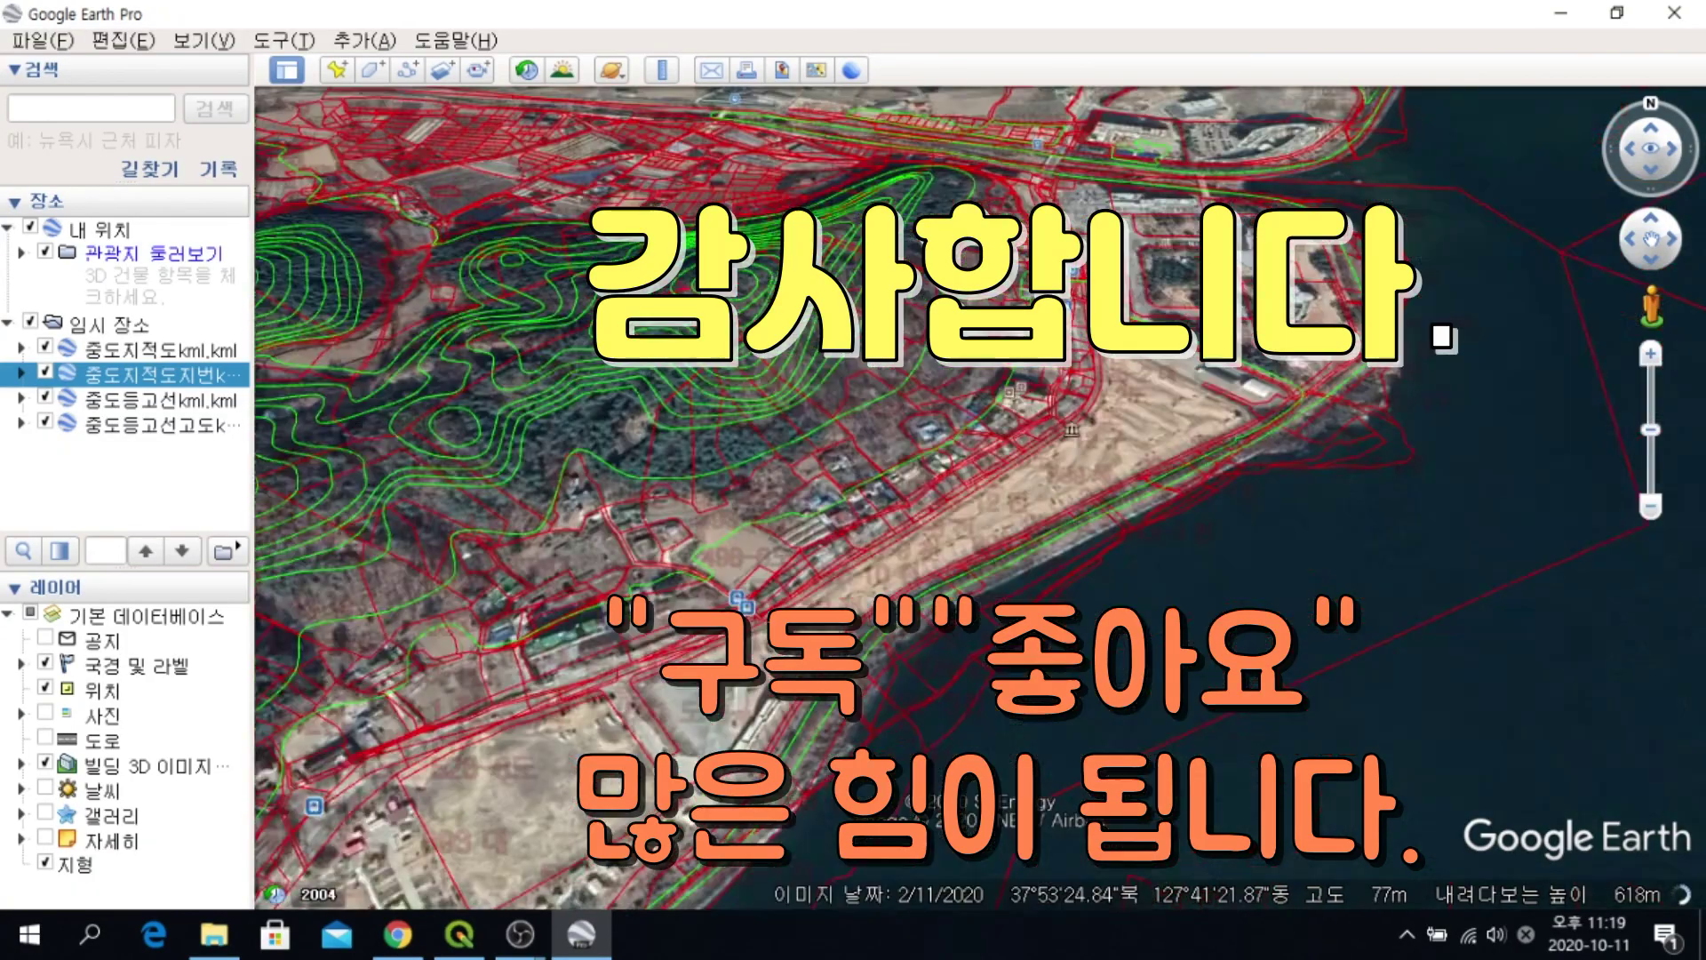
pyautogui.scroll(-3, 1214, 400)
pyautogui.moveTo(978, 427); pyautogui.dragTo(1333, 418)
pyautogui.moveTo(889, 462); pyautogui.dragTo(1244, 480)
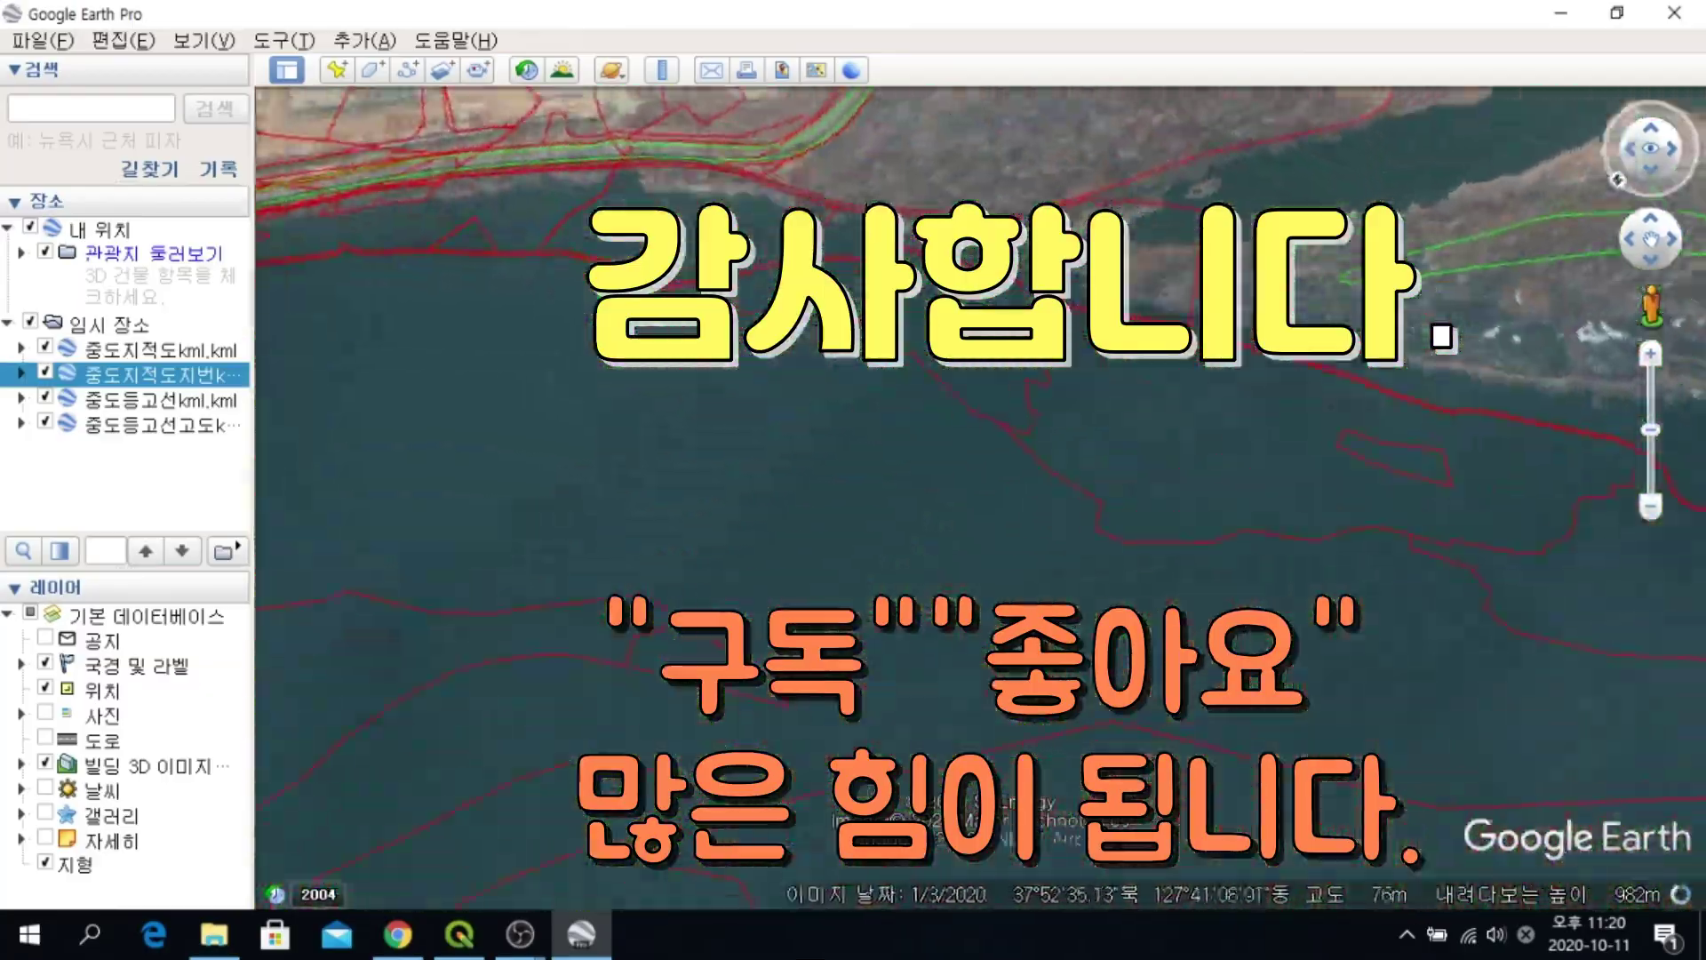